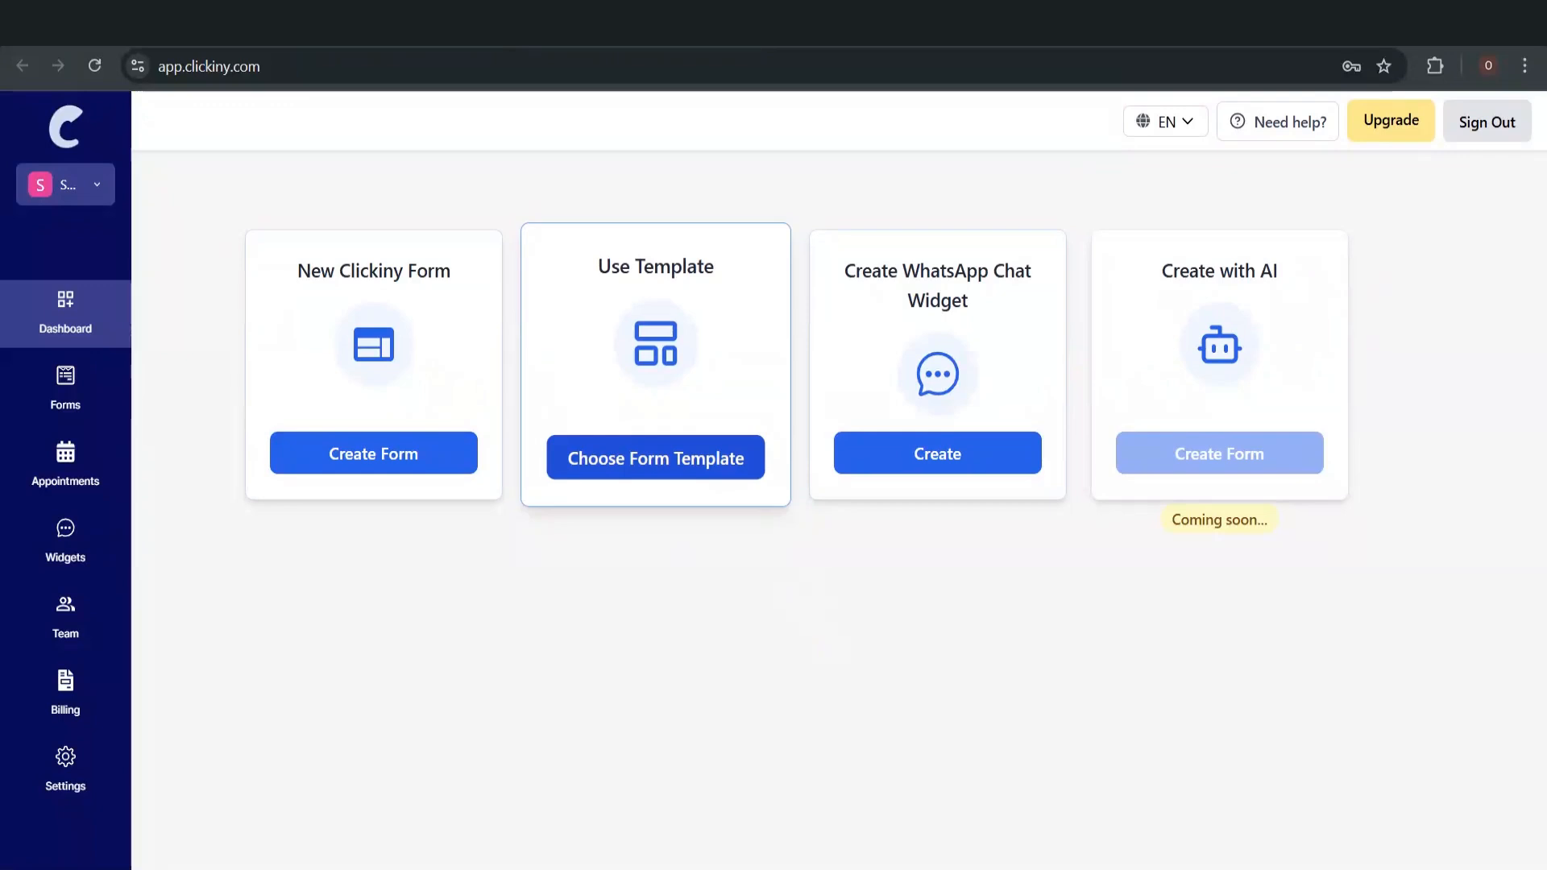
Create a new form by cloning the Job Application Form template from the template gallery
{"action": "left_click", "coordinate": [700, 459]}
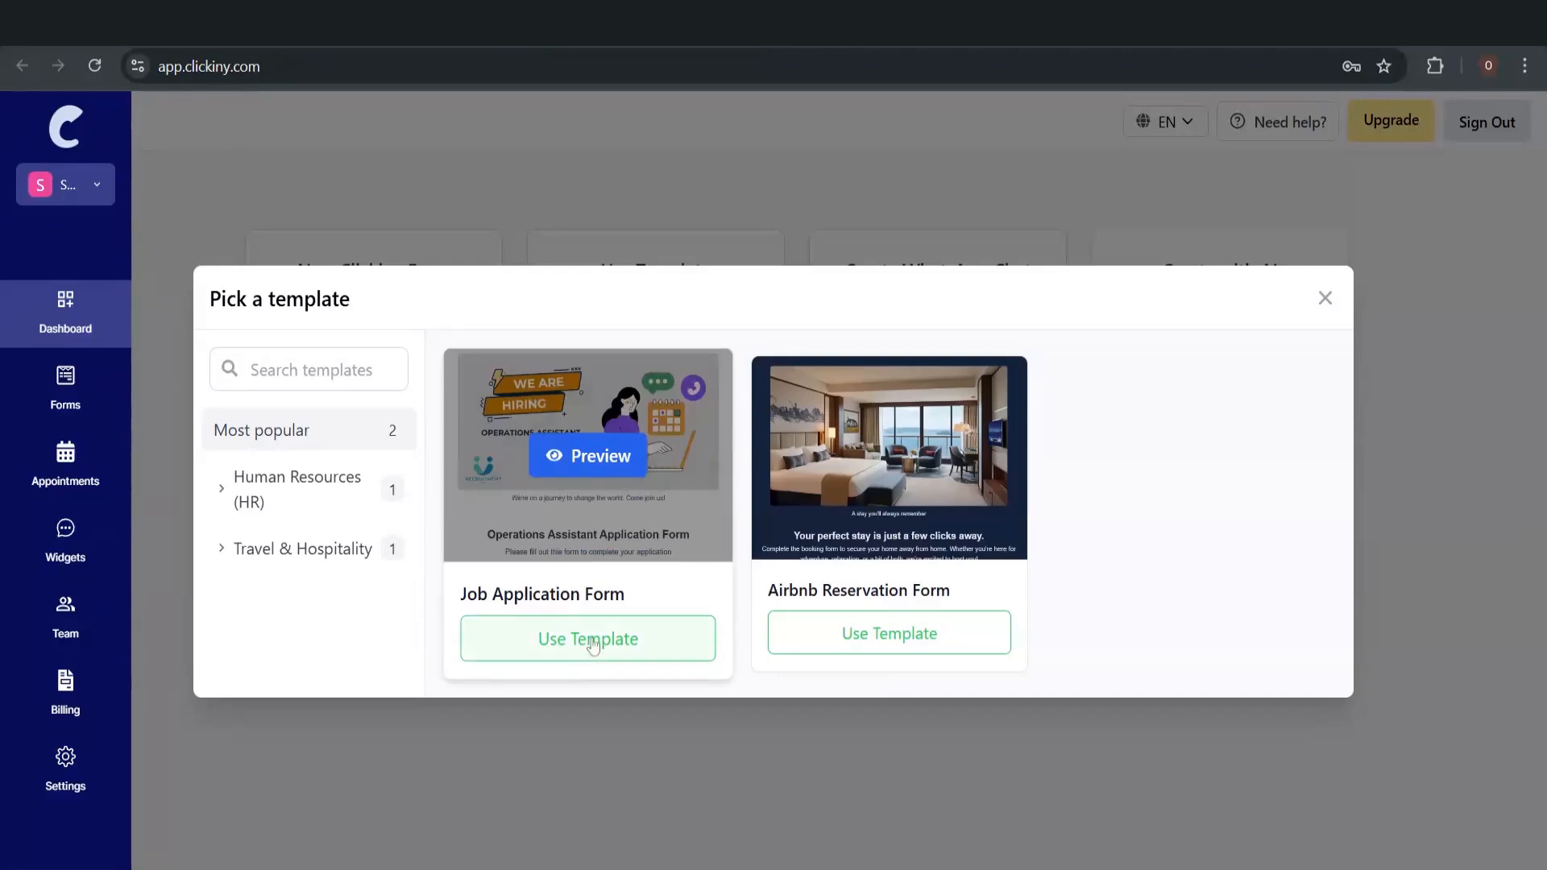
{"action": "left_click", "coordinate": [593, 645]}
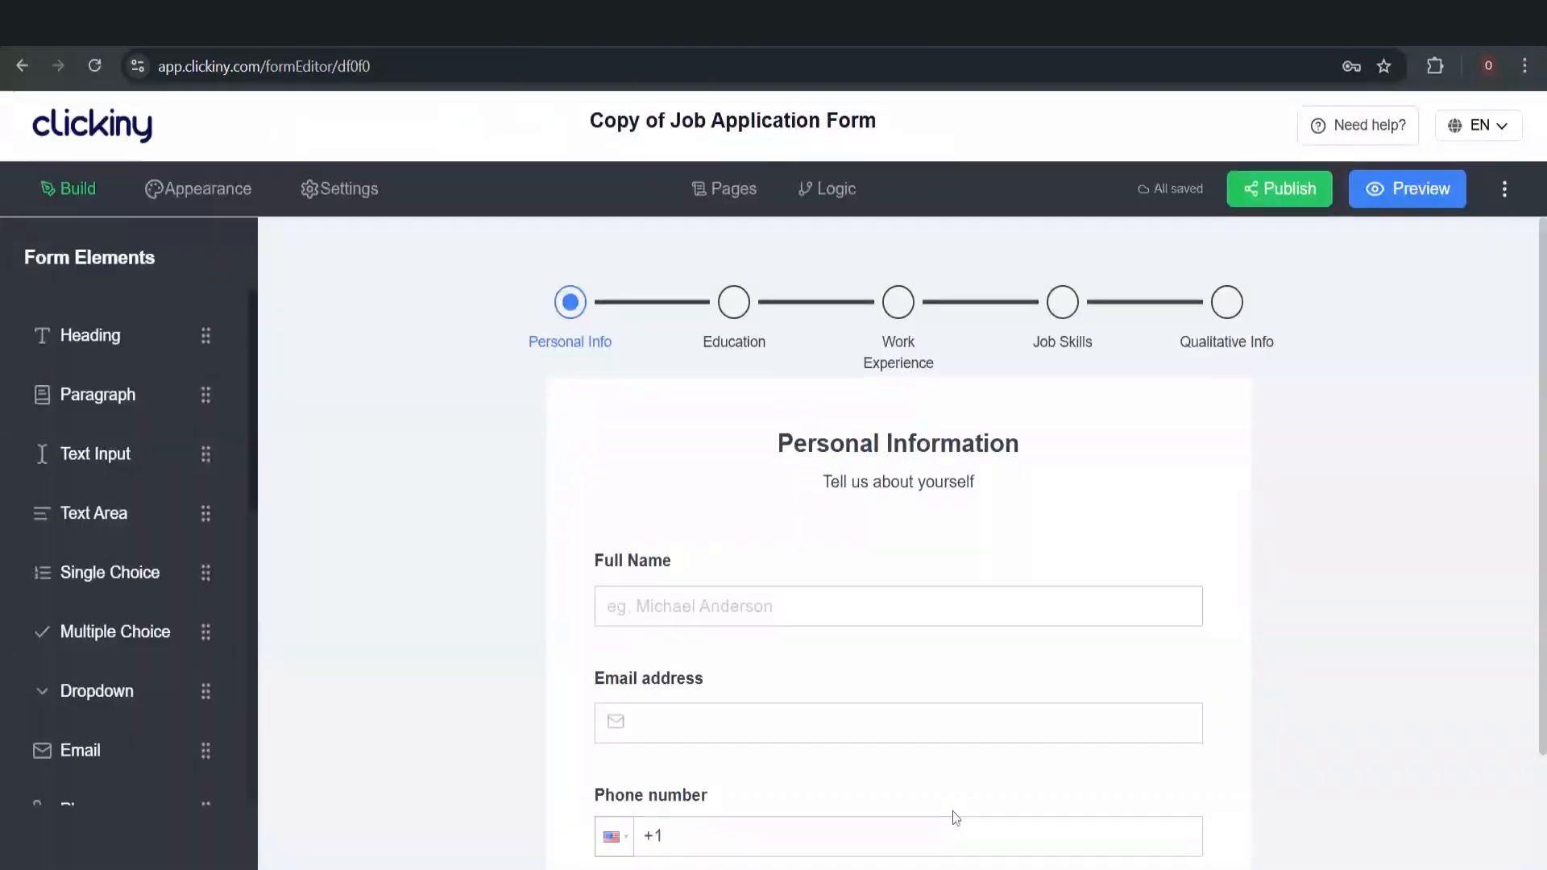
Show the page list and scroll through the Welcome page's hiring banner and 'Operations Assistant Application Form' heading
{"action": "scroll", "coordinate": [901, 601], "scroll_direction": "down", "scroll_amount": 2}
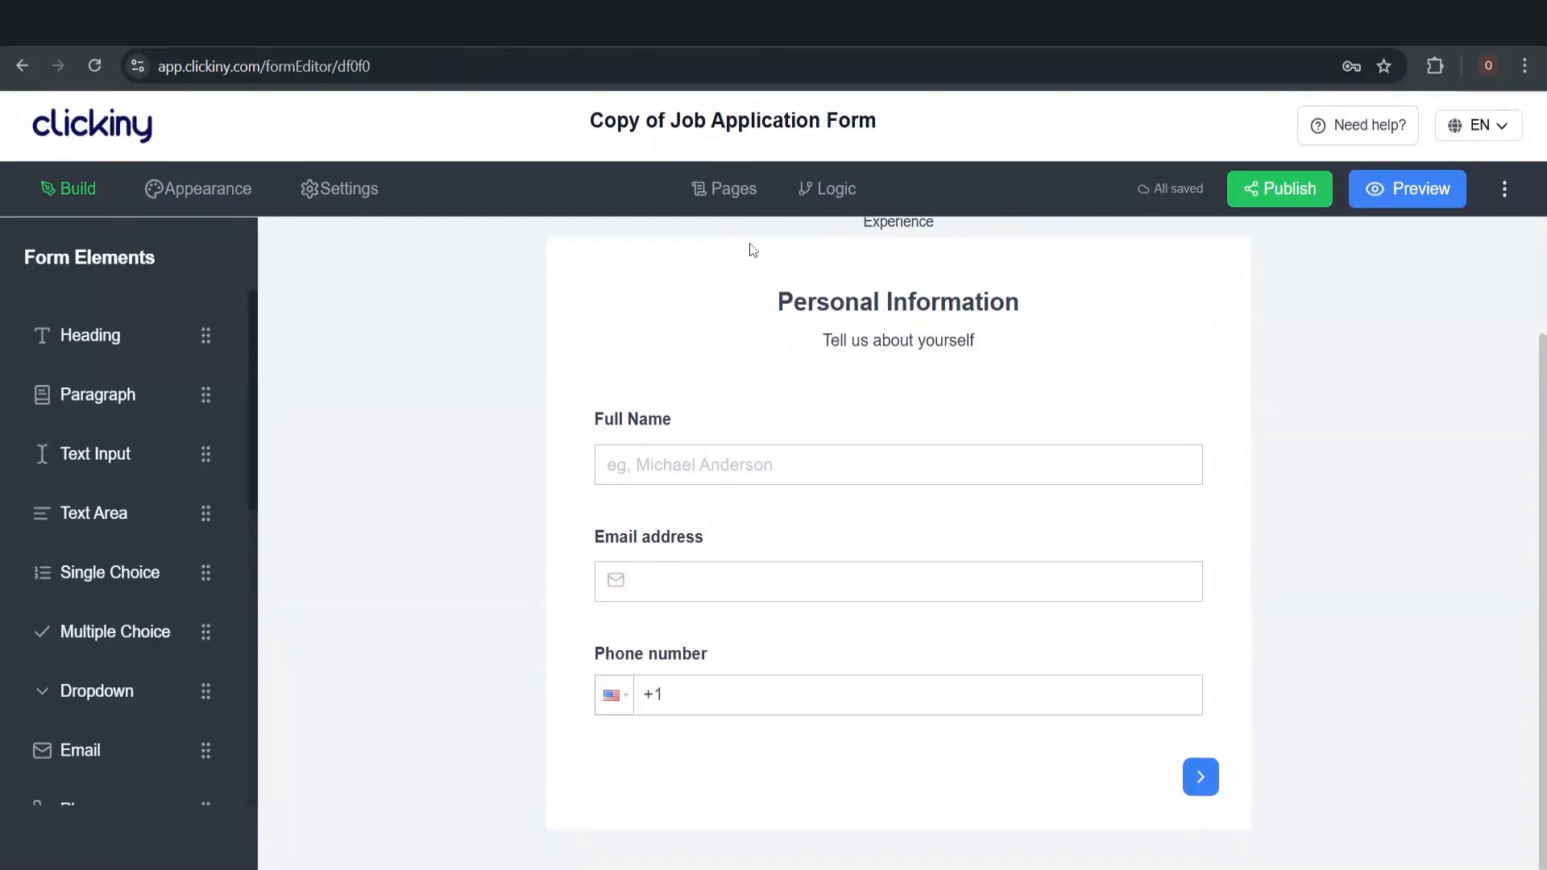
{"action": "left_click", "coordinate": [736, 197]}
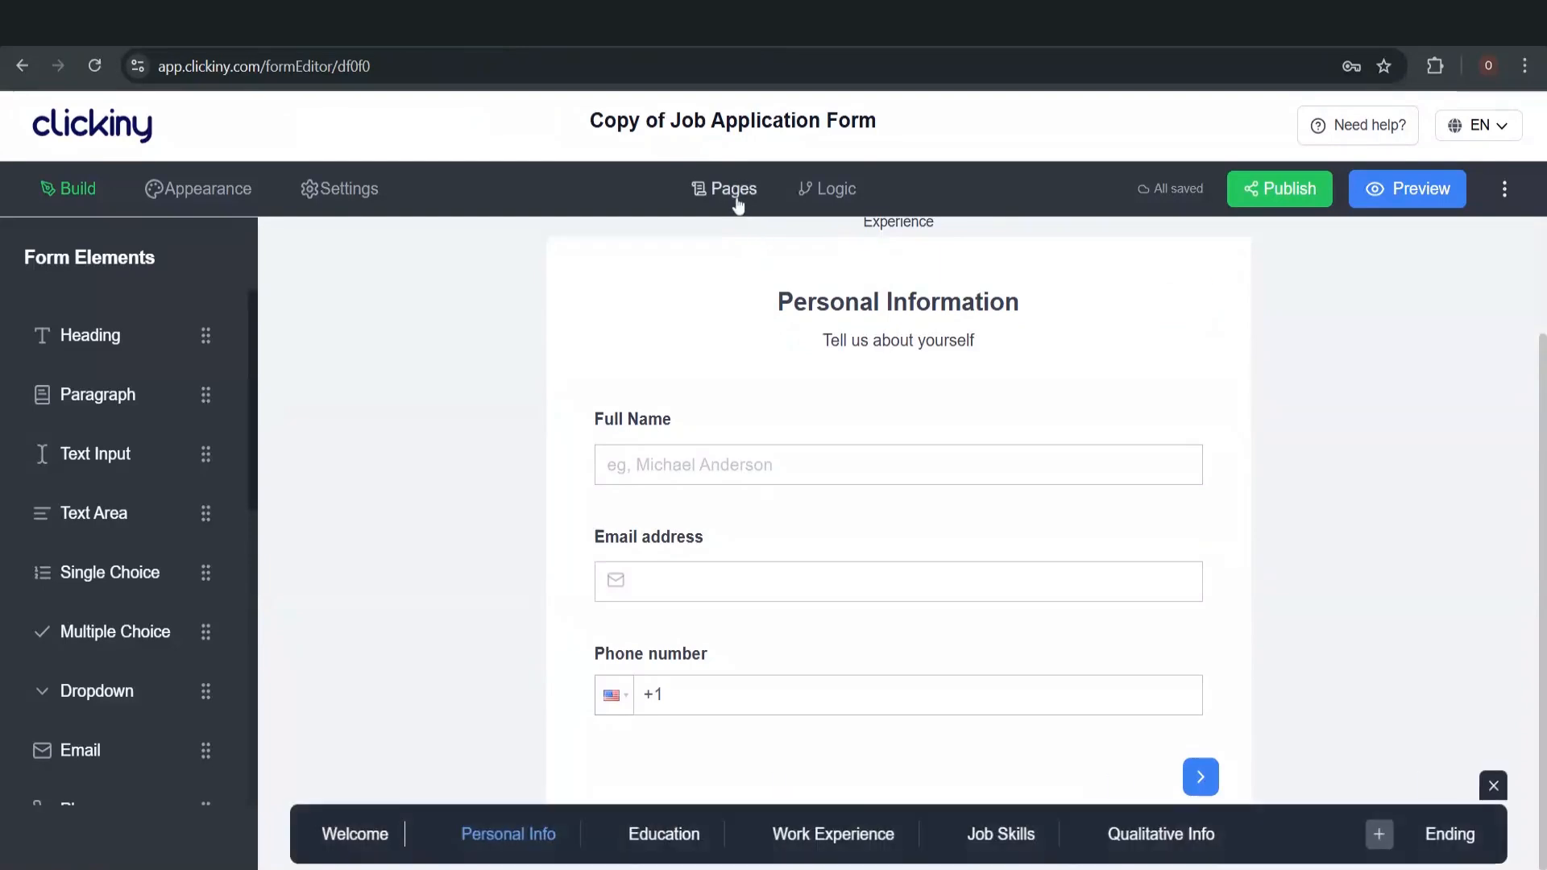
{"action": "left_click", "coordinate": [357, 839]}
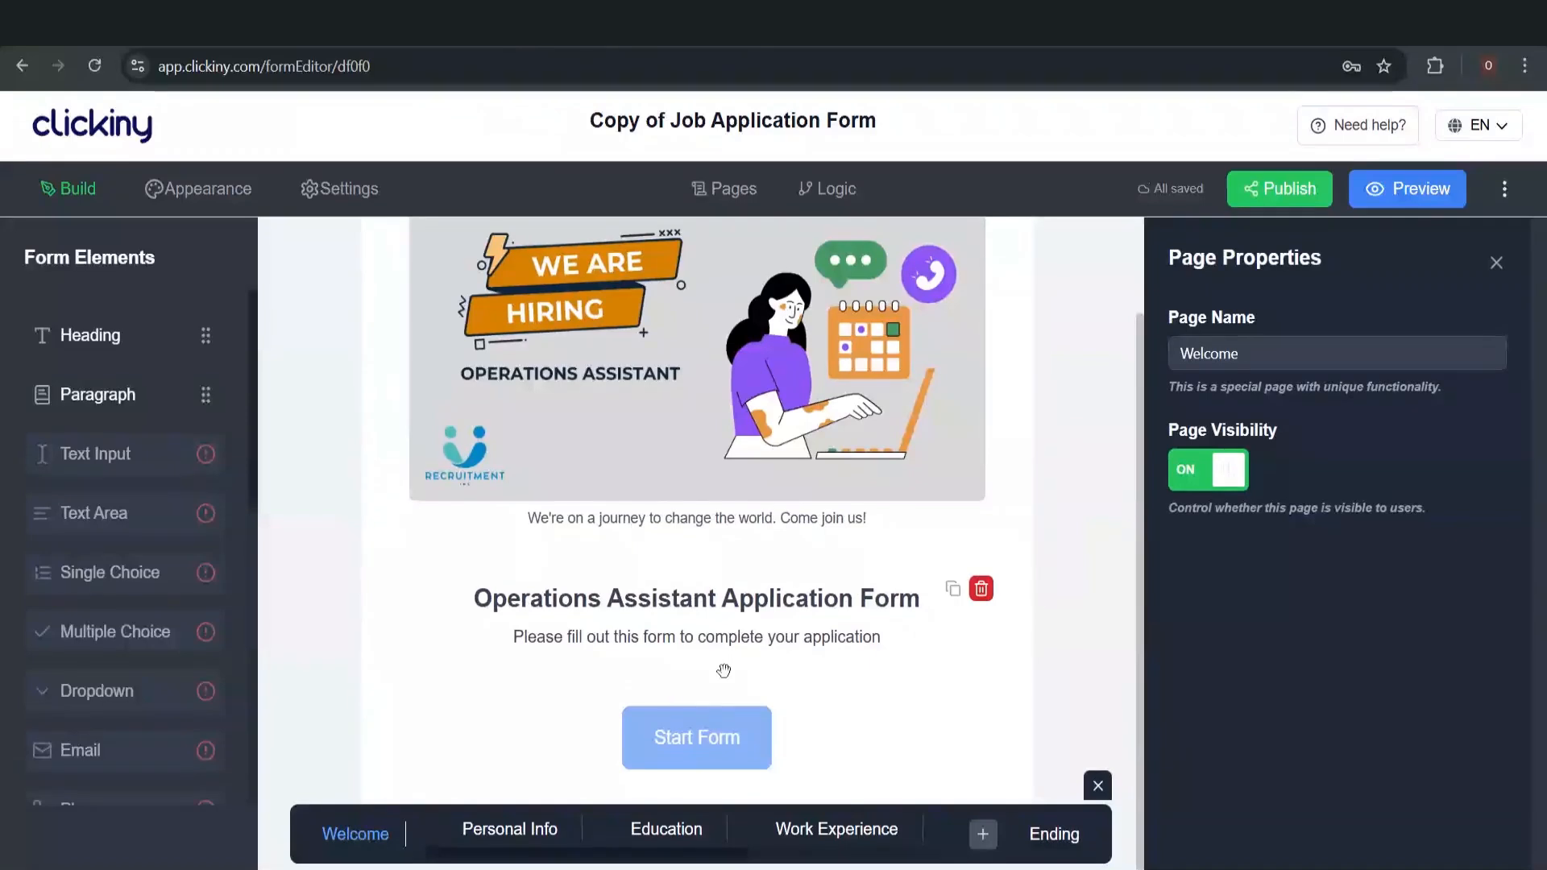
{"action": "scroll", "coordinate": [723, 670], "scroll_direction": "down", "scroll_amount": 2}
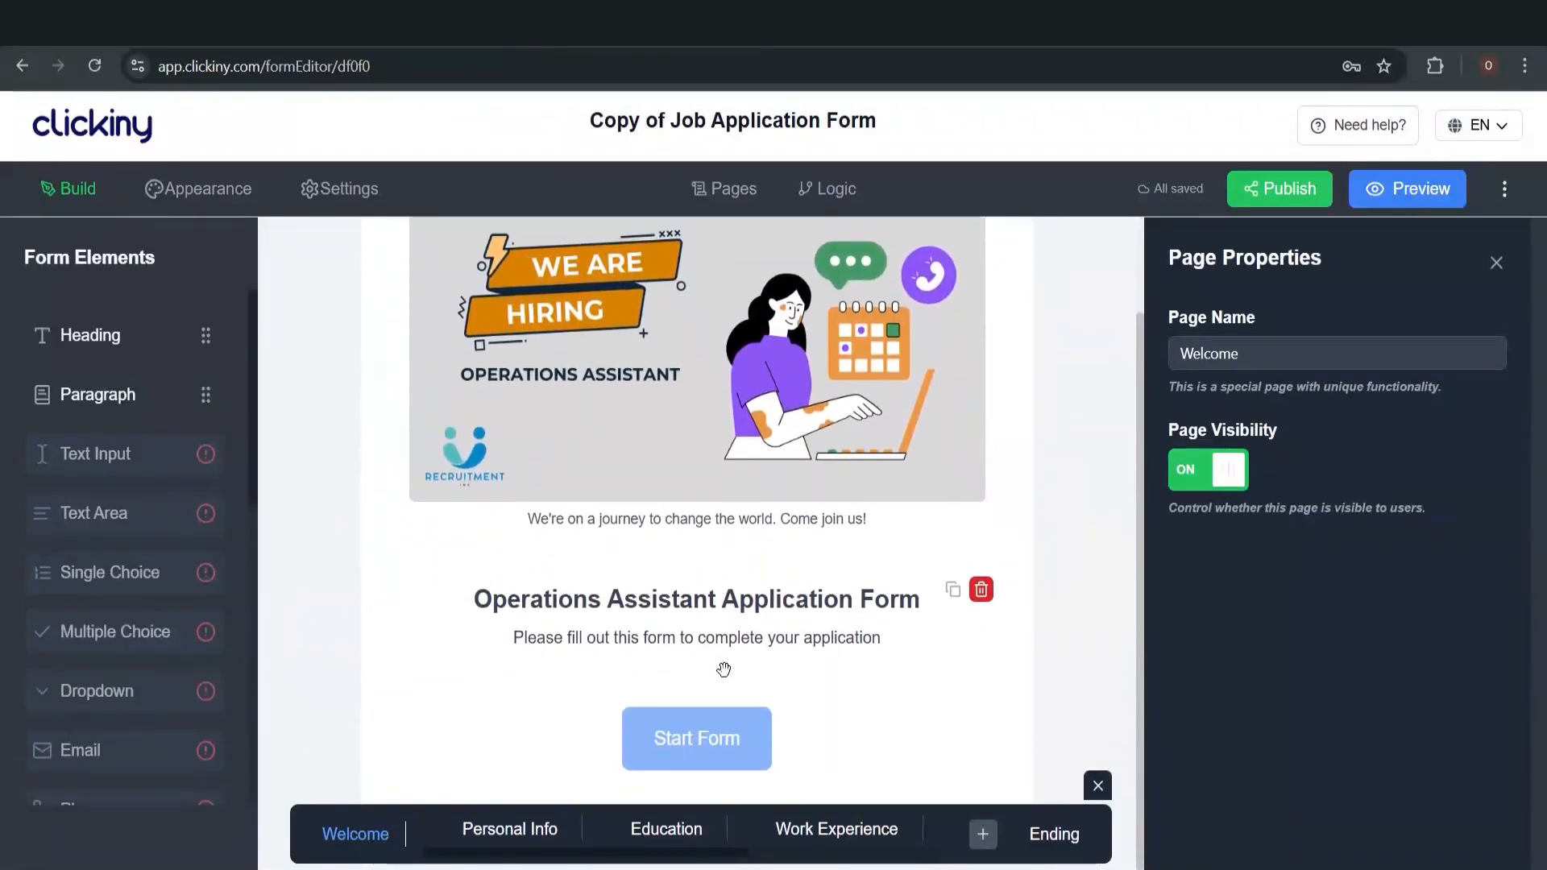
{"action": "scroll", "coordinate": [724, 670], "scroll_direction": "up", "scroll_amount": 2}
{"action": "scroll", "coordinate": [723, 670], "scroll_direction": "down", "scroll_amount": 2}
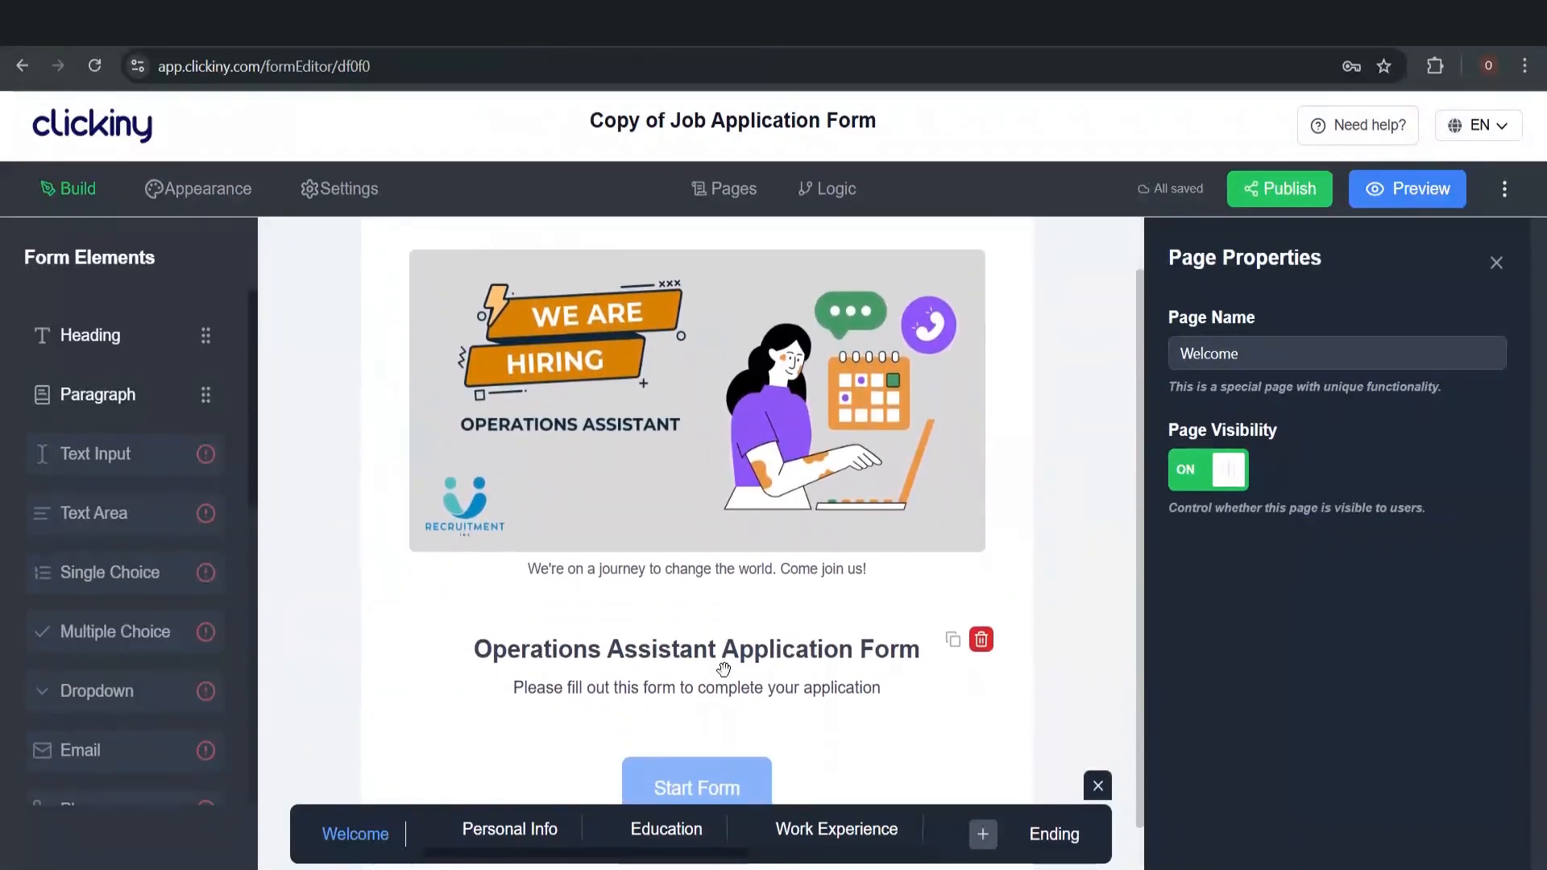
{"action": "scroll", "coordinate": [724, 669], "scroll_direction": "up", "scroll_amount": 2}
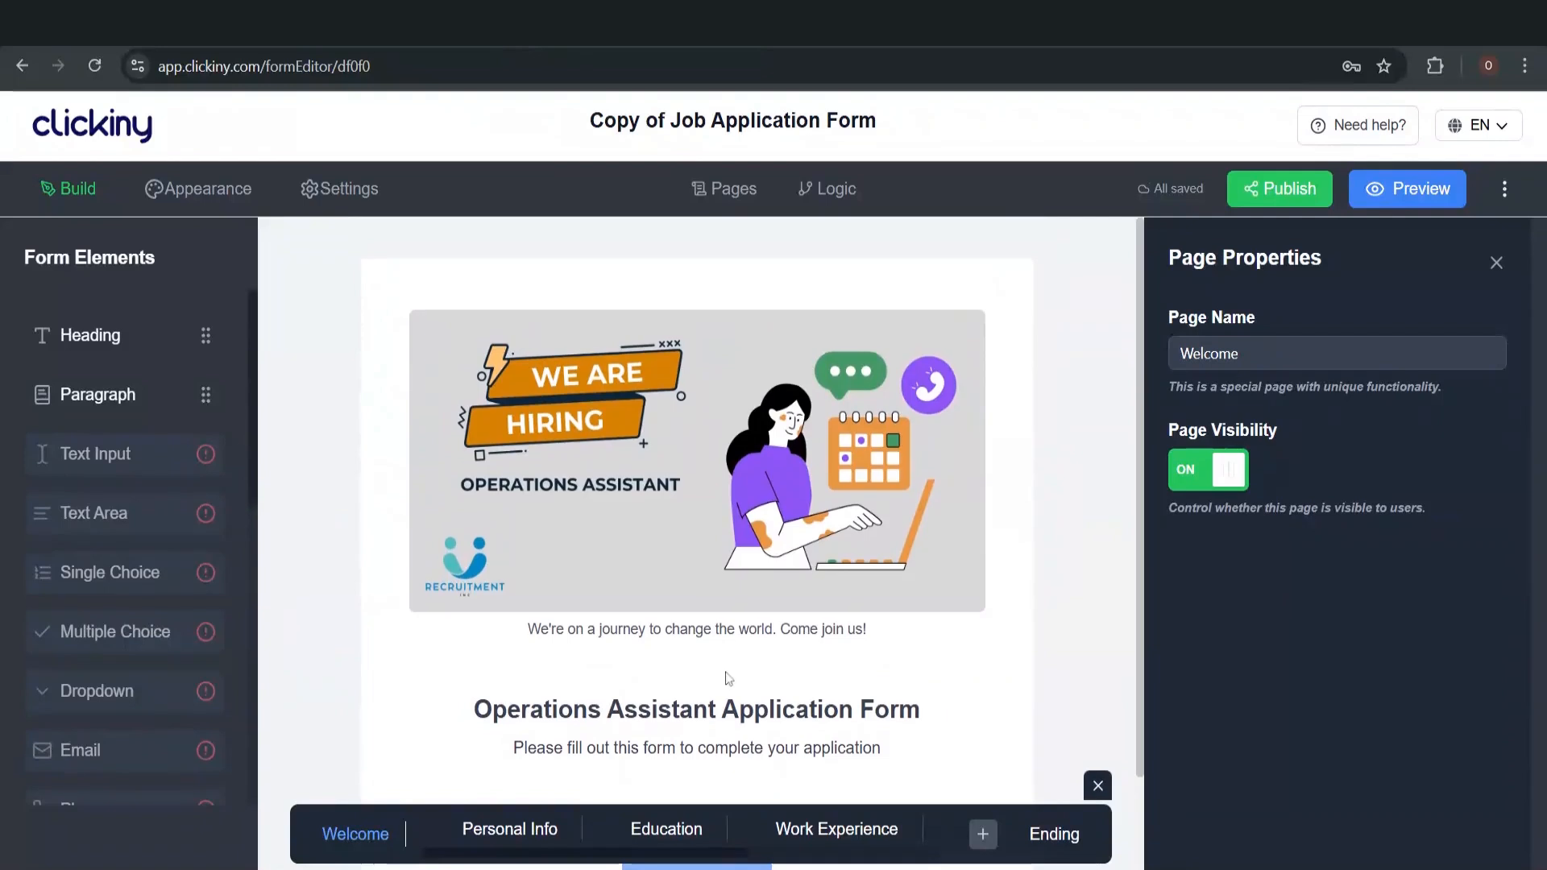
{"action": "scroll", "coordinate": [727, 675], "scroll_direction": "down", "scroll_amount": 2}
{"action": "scroll", "coordinate": [726, 674], "scroll_direction": "up", "scroll_amount": 1}
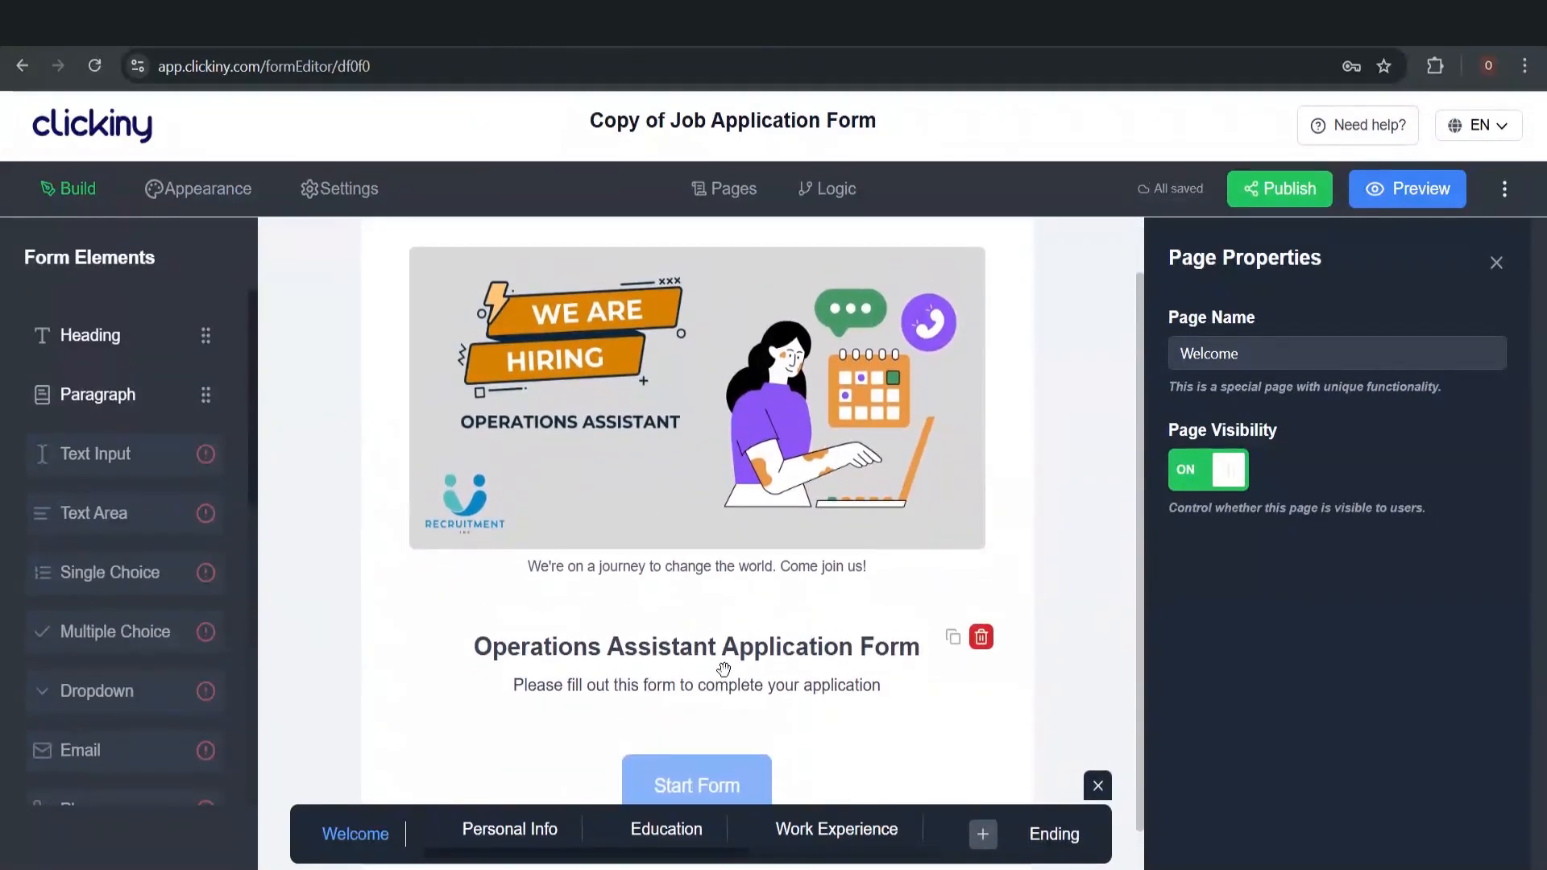
Scroll through the Personal Info page, then go on to the Education page
{"action": "left_click", "coordinate": [493, 832]}
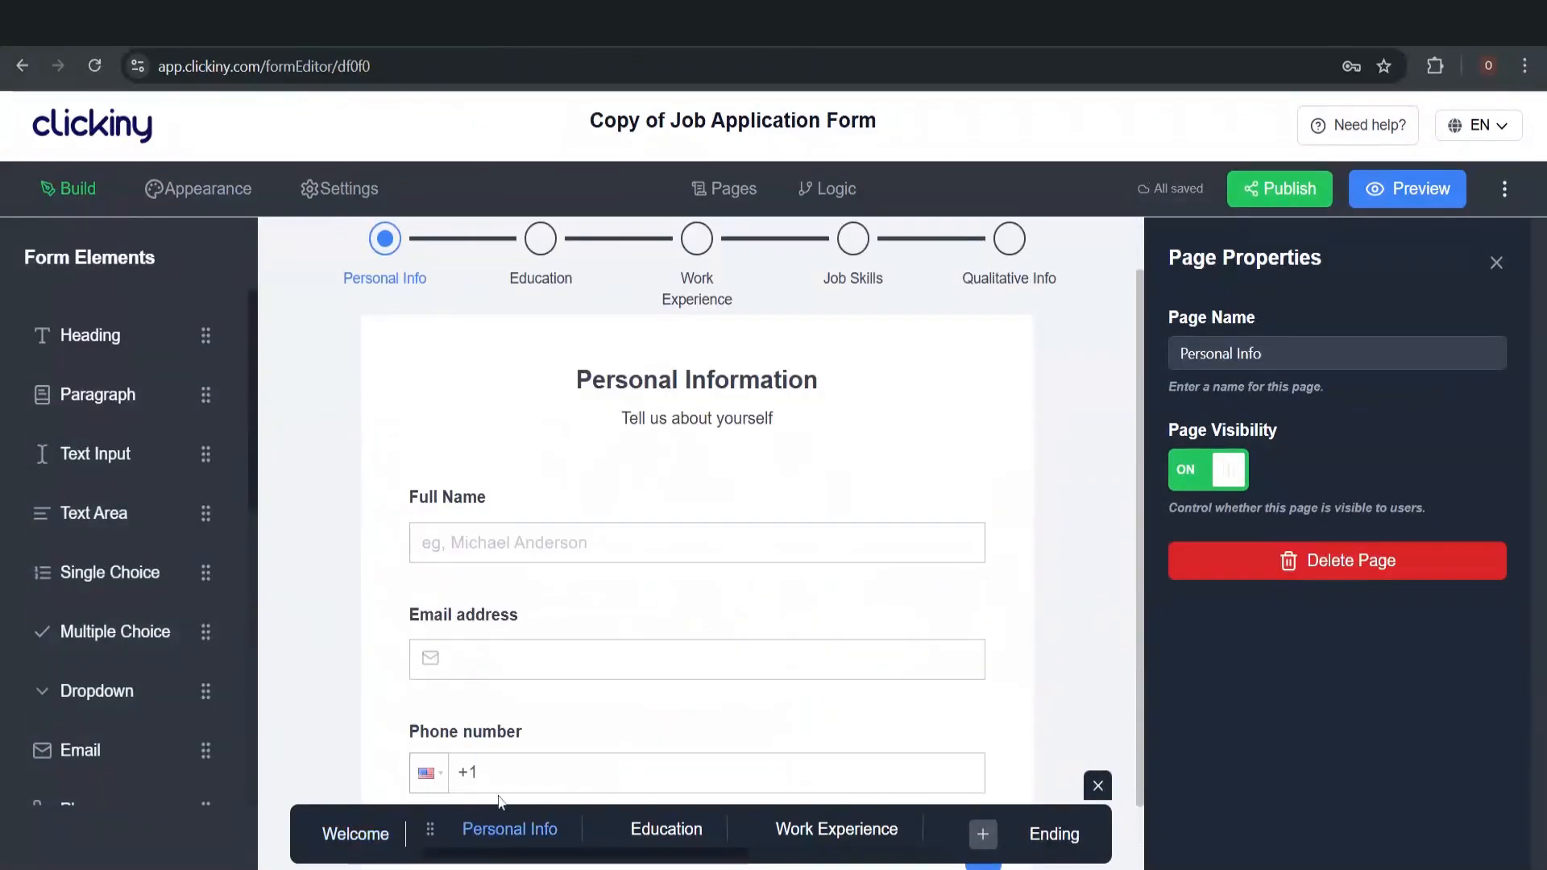
{"action": "scroll", "coordinate": [547, 655], "scroll_direction": "down", "scroll_amount": 2}
{"action": "scroll", "coordinate": [547, 654], "scroll_direction": "up", "scroll_amount": 3}
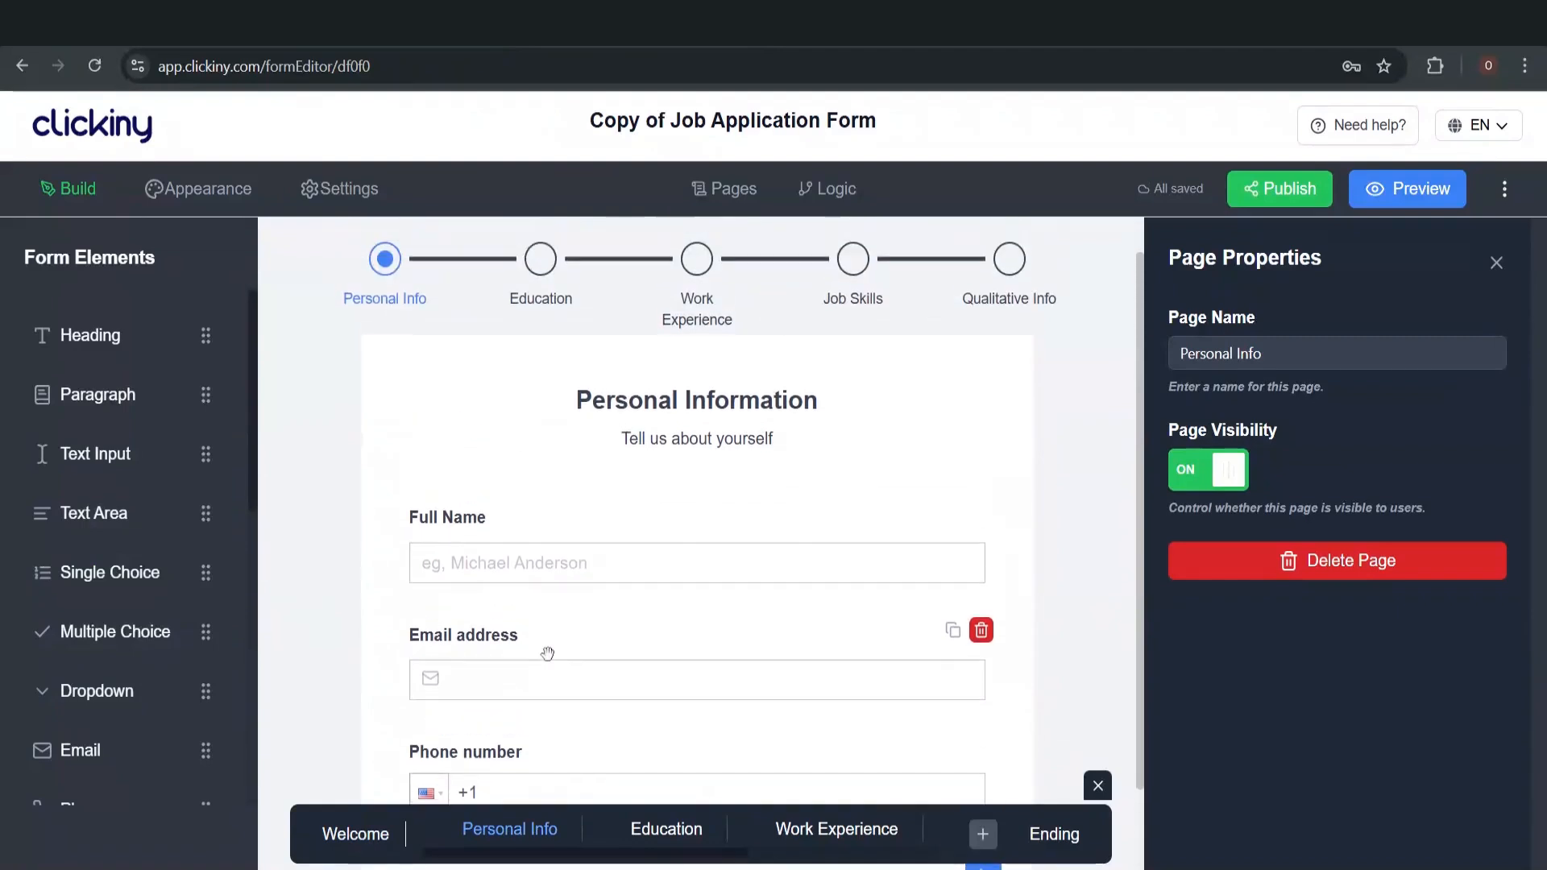
{"action": "scroll", "coordinate": [547, 653], "scroll_direction": "down", "scroll_amount": 3}
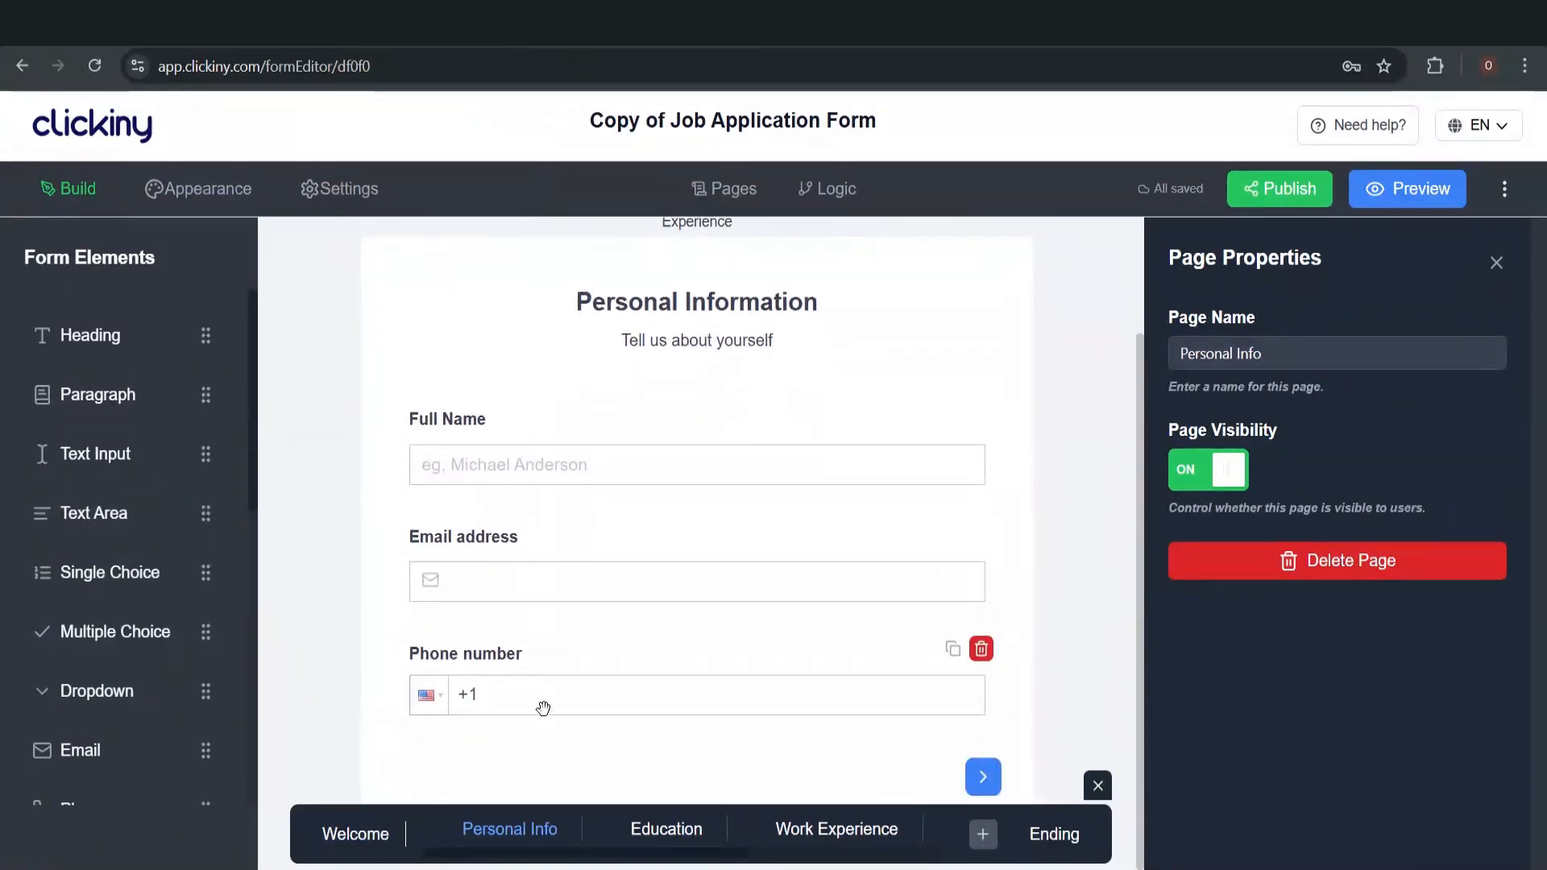
{"action": "left_click", "coordinate": [674, 838]}
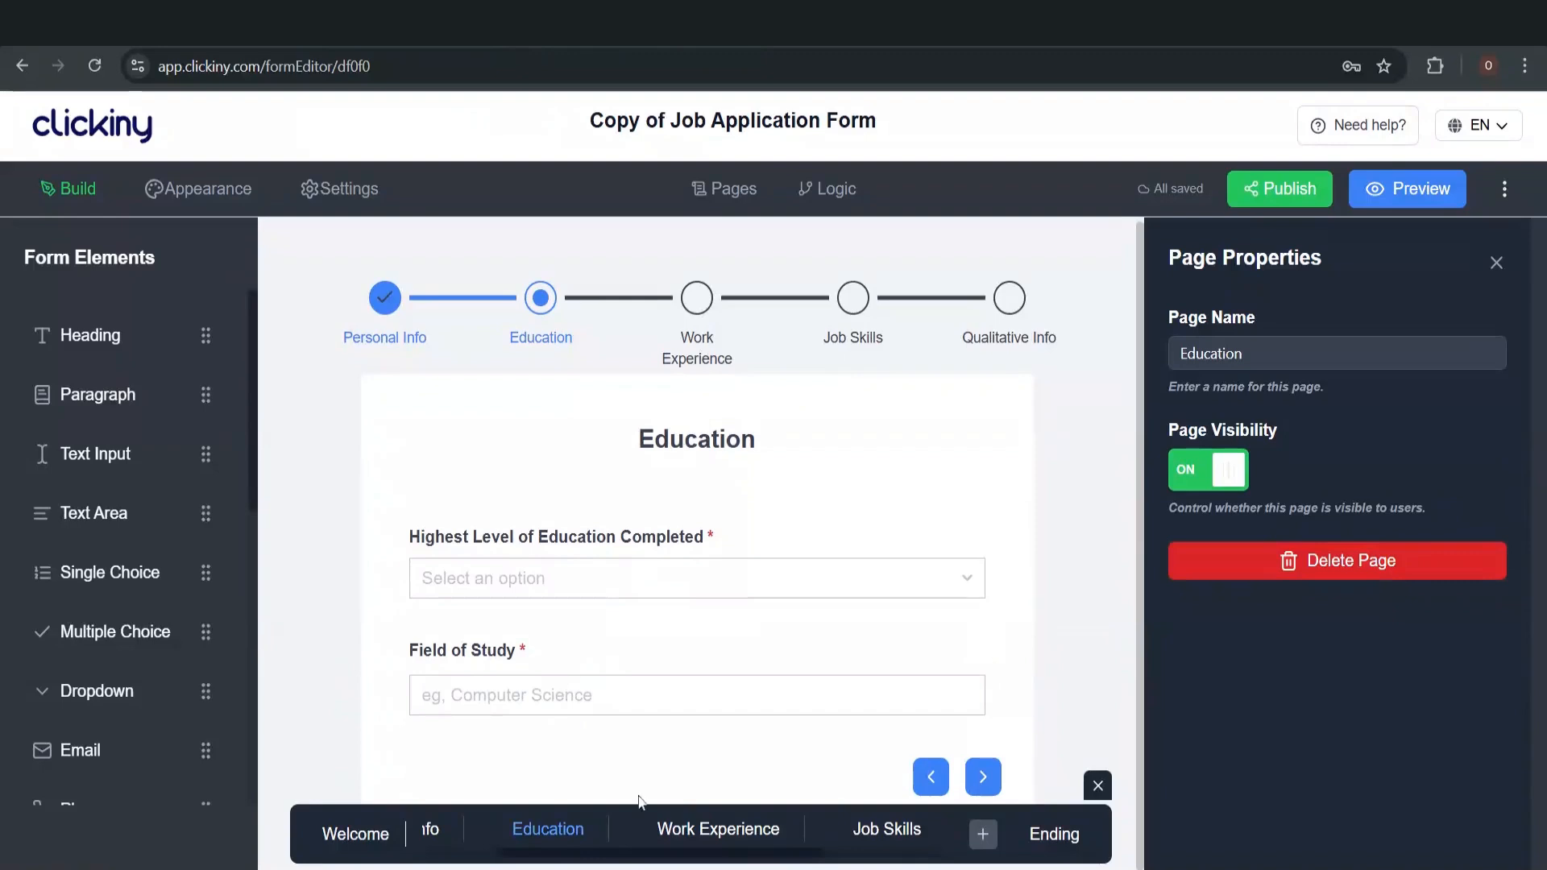
On the Work Experience page, view the Industry Experience dropdown's answer options
{"action": "left_click", "coordinate": [726, 850]}
{"action": "scroll", "coordinate": [670, 580], "scroll_direction": "down", "scroll_amount": 1}
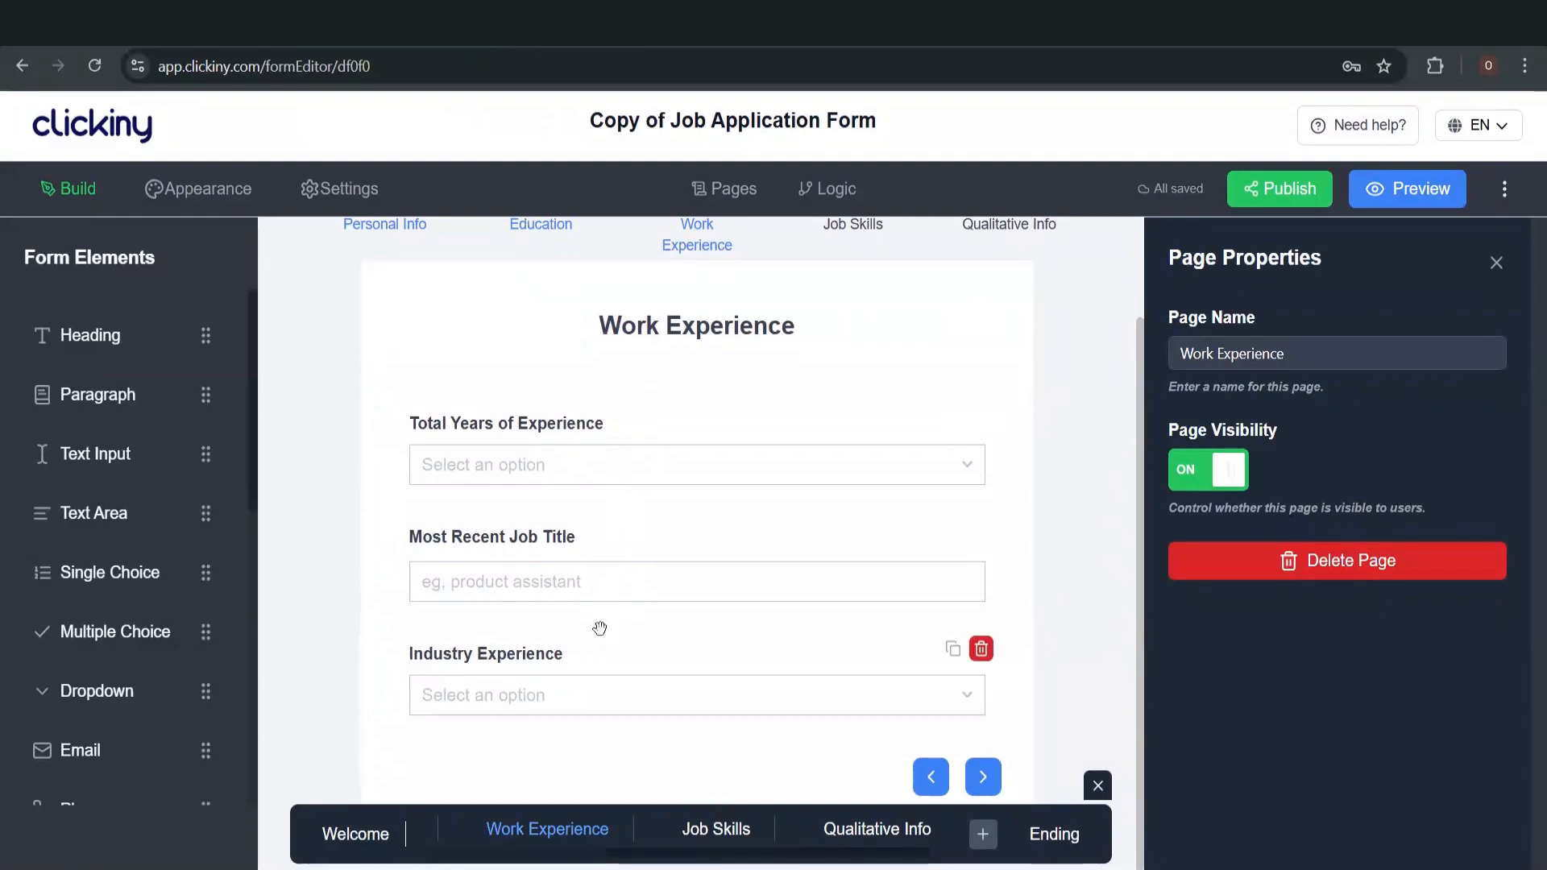
{"action": "left_click", "coordinate": [594, 680]}
{"action": "scroll", "coordinate": [1234, 701], "scroll_direction": "down", "scroll_amount": 1}
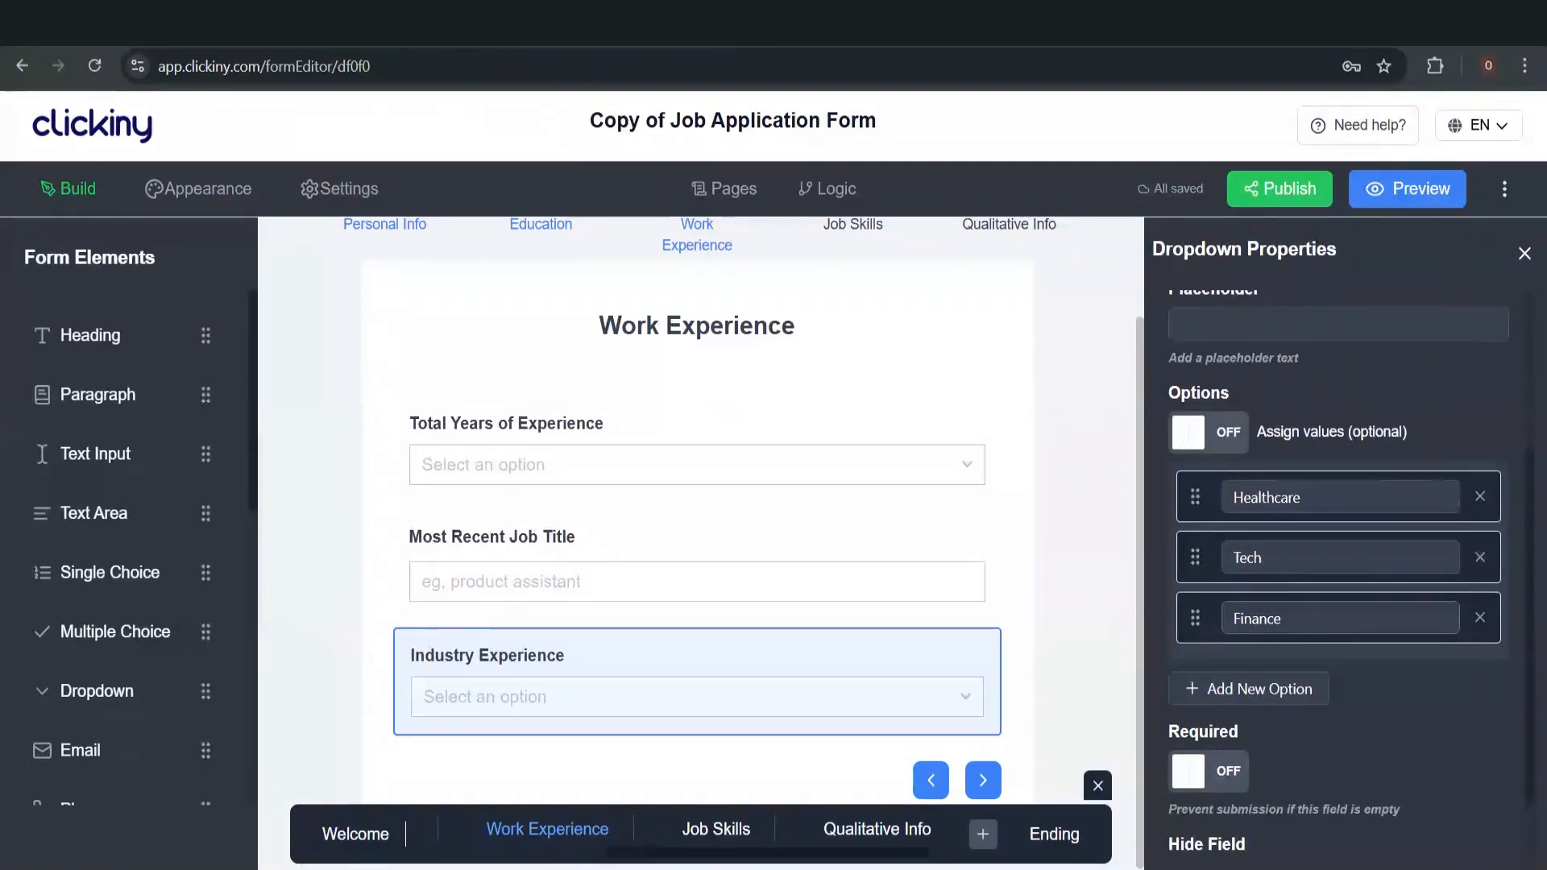
Scroll through the Job Skills page's tools checklist and 1–5 epic-writing rating
{"action": "left_click", "coordinate": [730, 833]}
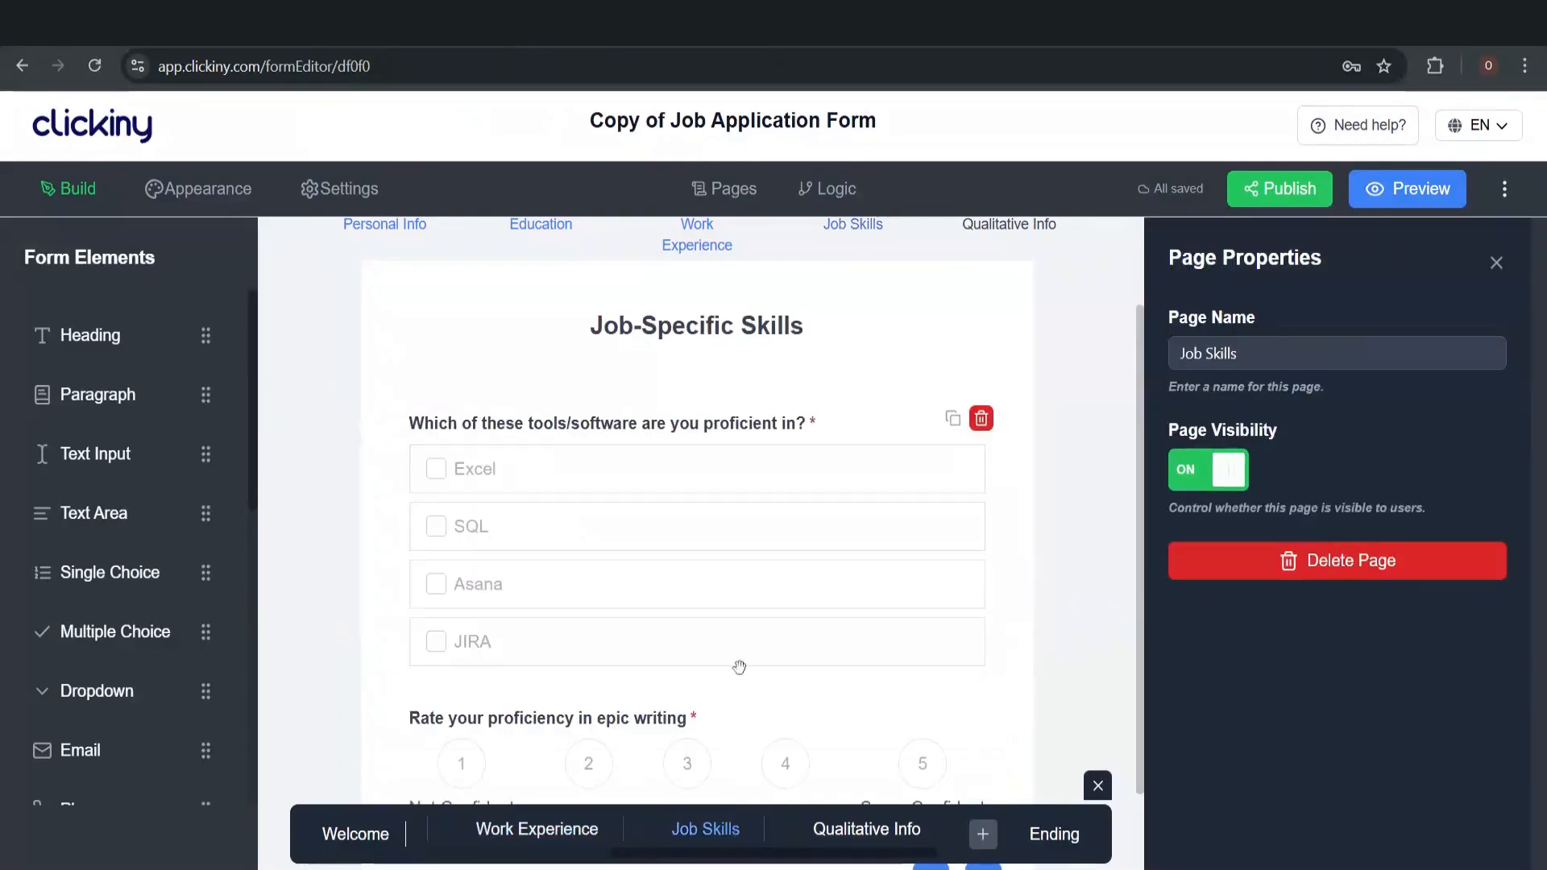
{"action": "scroll", "coordinate": [739, 668], "scroll_direction": "down", "scroll_amount": 1}
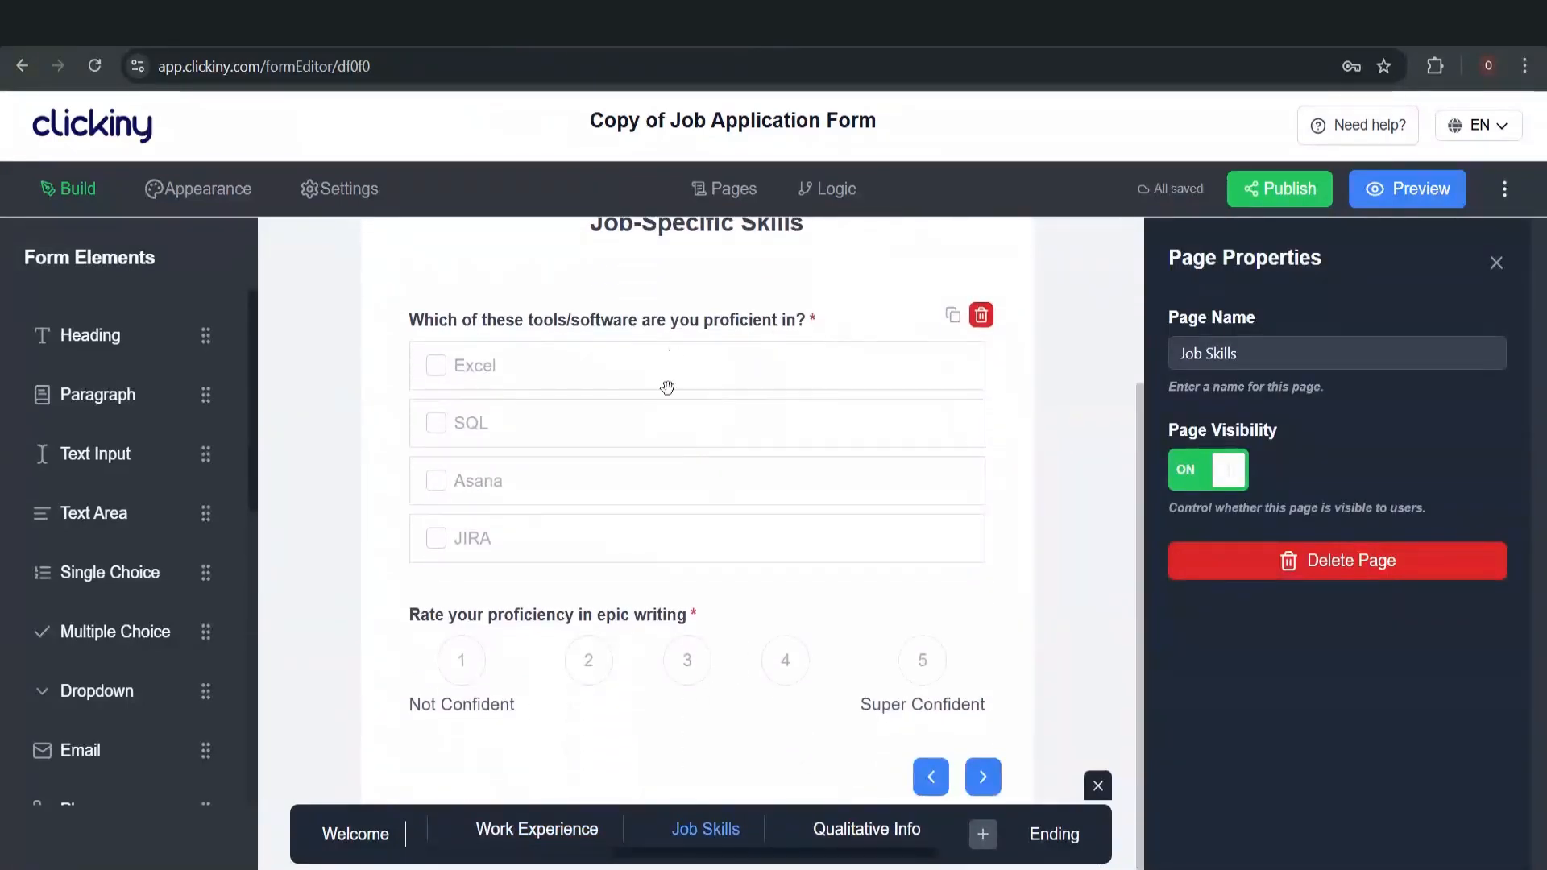
{"action": "scroll", "coordinate": [652, 332], "scroll_direction": "up", "scroll_amount": 1}
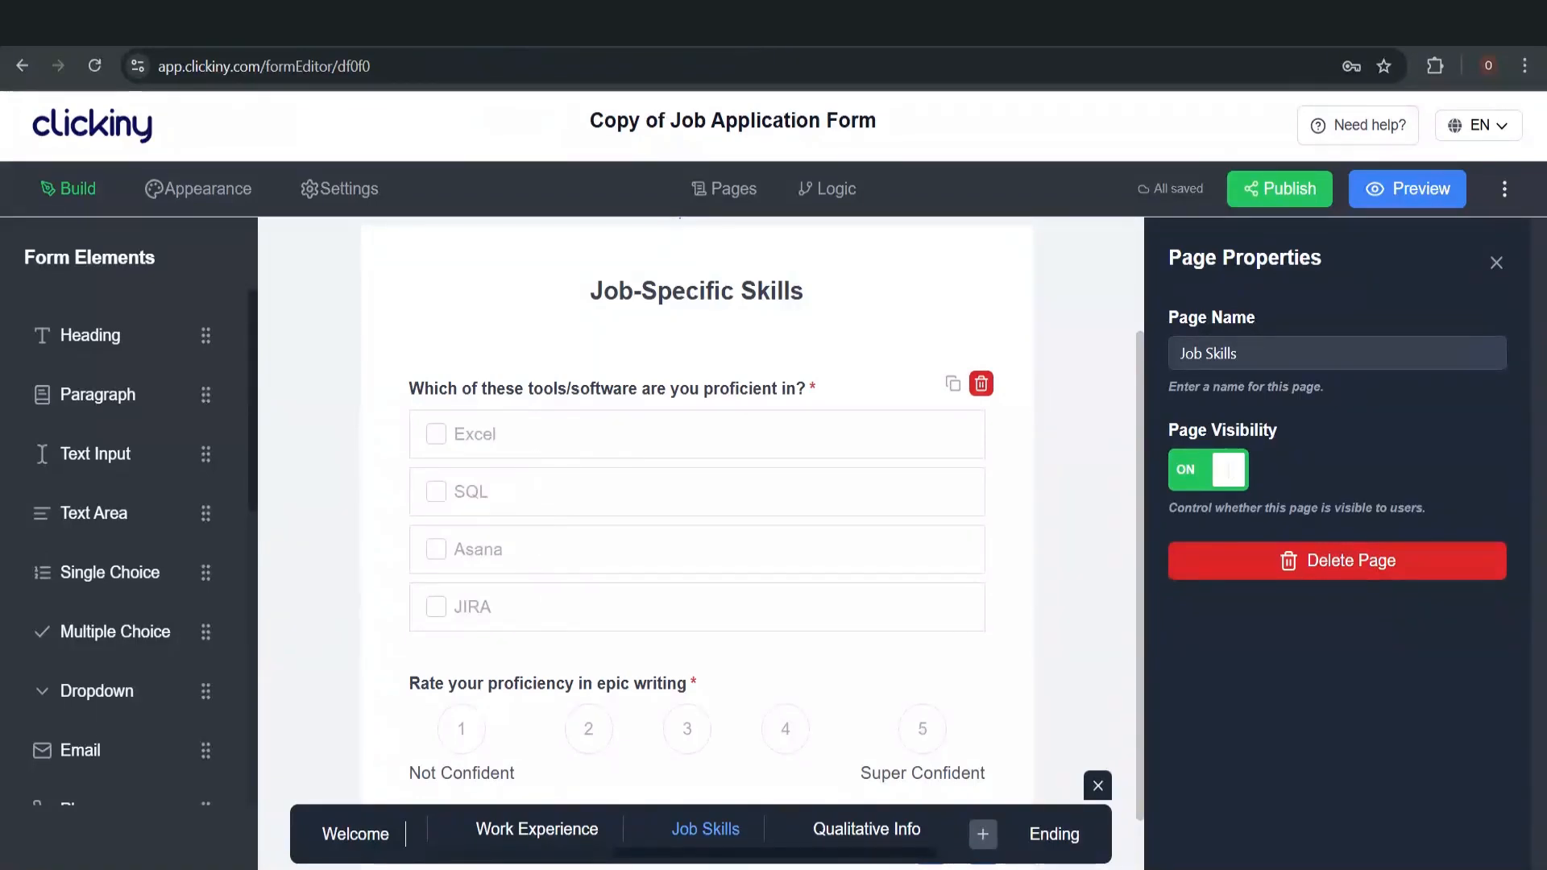
{"action": "scroll", "coordinate": [533, 461], "scroll_direction": "down", "scroll_amount": 1}
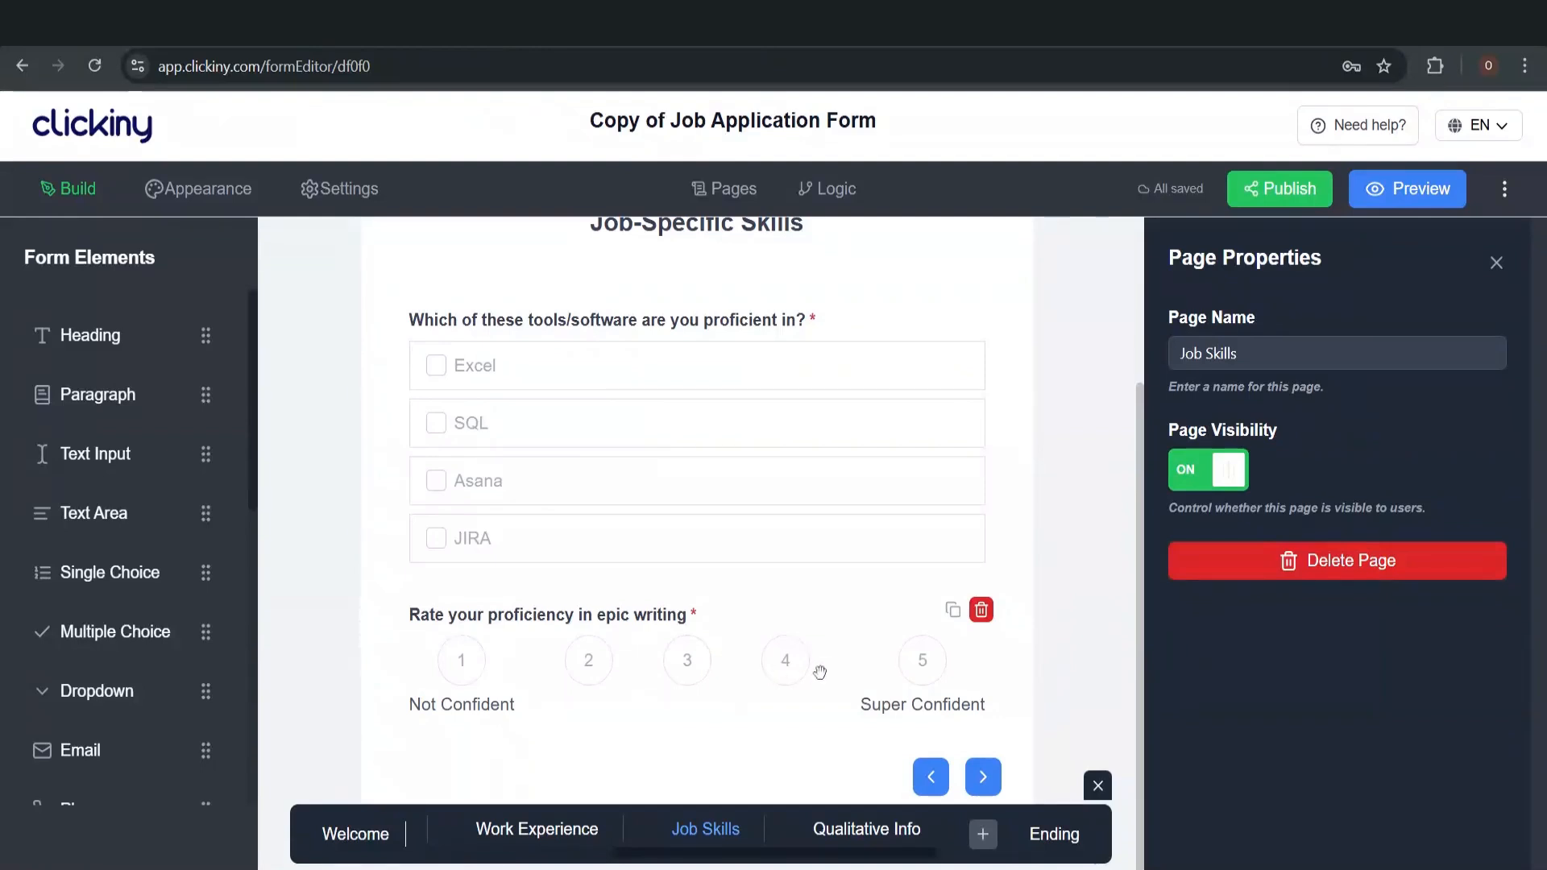
Scroll through the Qualitative Info scenario questions and resume upload, then go back to Welcome
{"action": "left_click", "coordinate": [863, 833]}
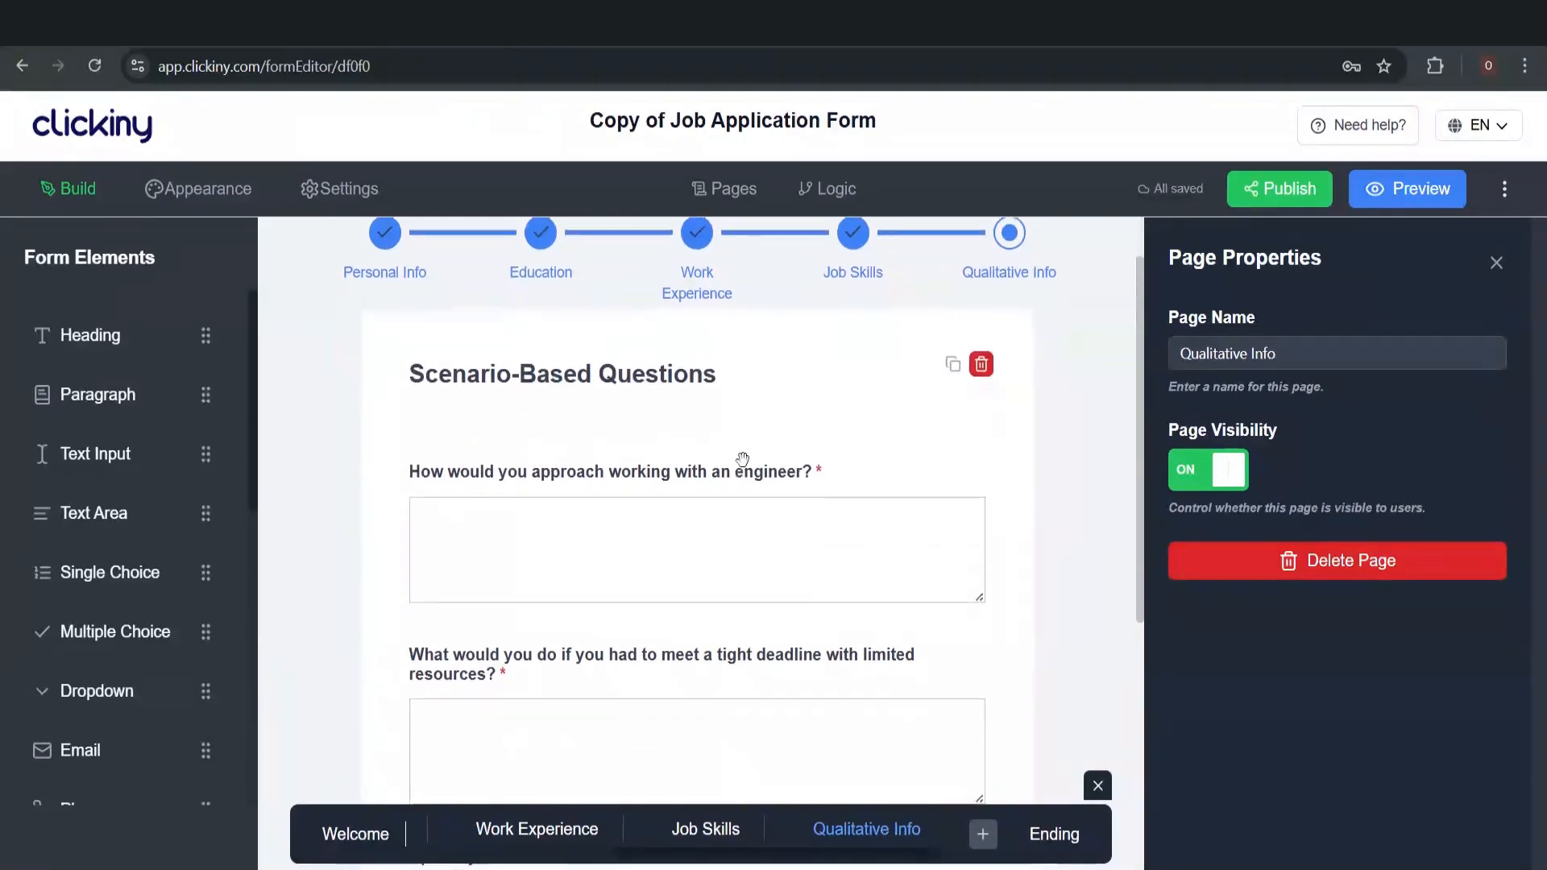
{"action": "scroll", "coordinate": [743, 459], "scroll_direction": "down", "scroll_amount": 1}
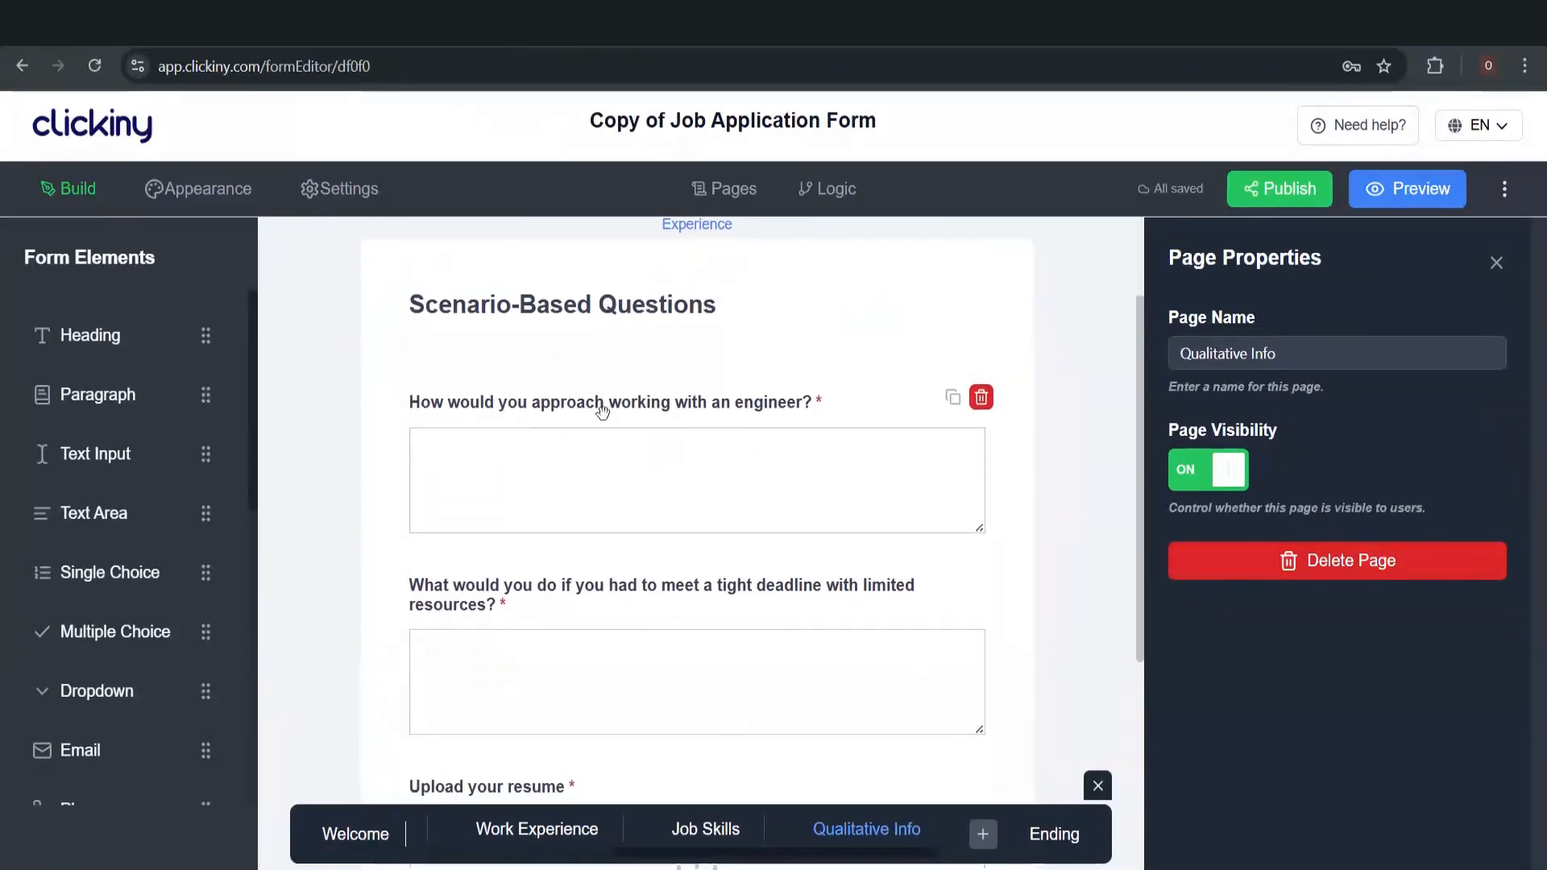
{"action": "scroll", "coordinate": [468, 428], "scroll_direction": "down", "scroll_amount": 1}
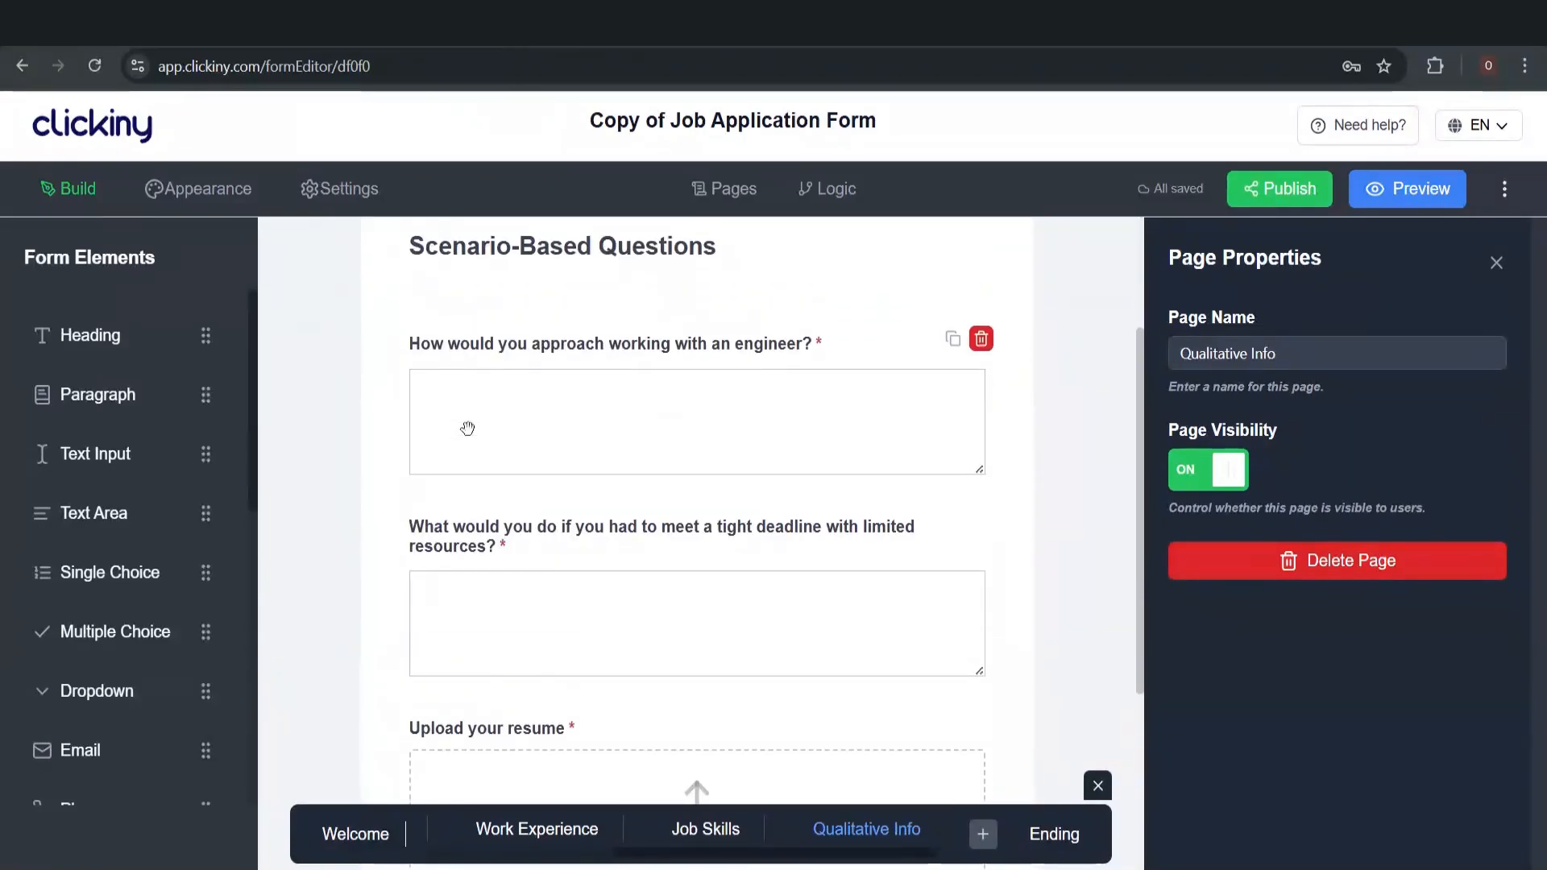
{"action": "scroll", "coordinate": [468, 428], "scroll_direction": "down", "scroll_amount": 1}
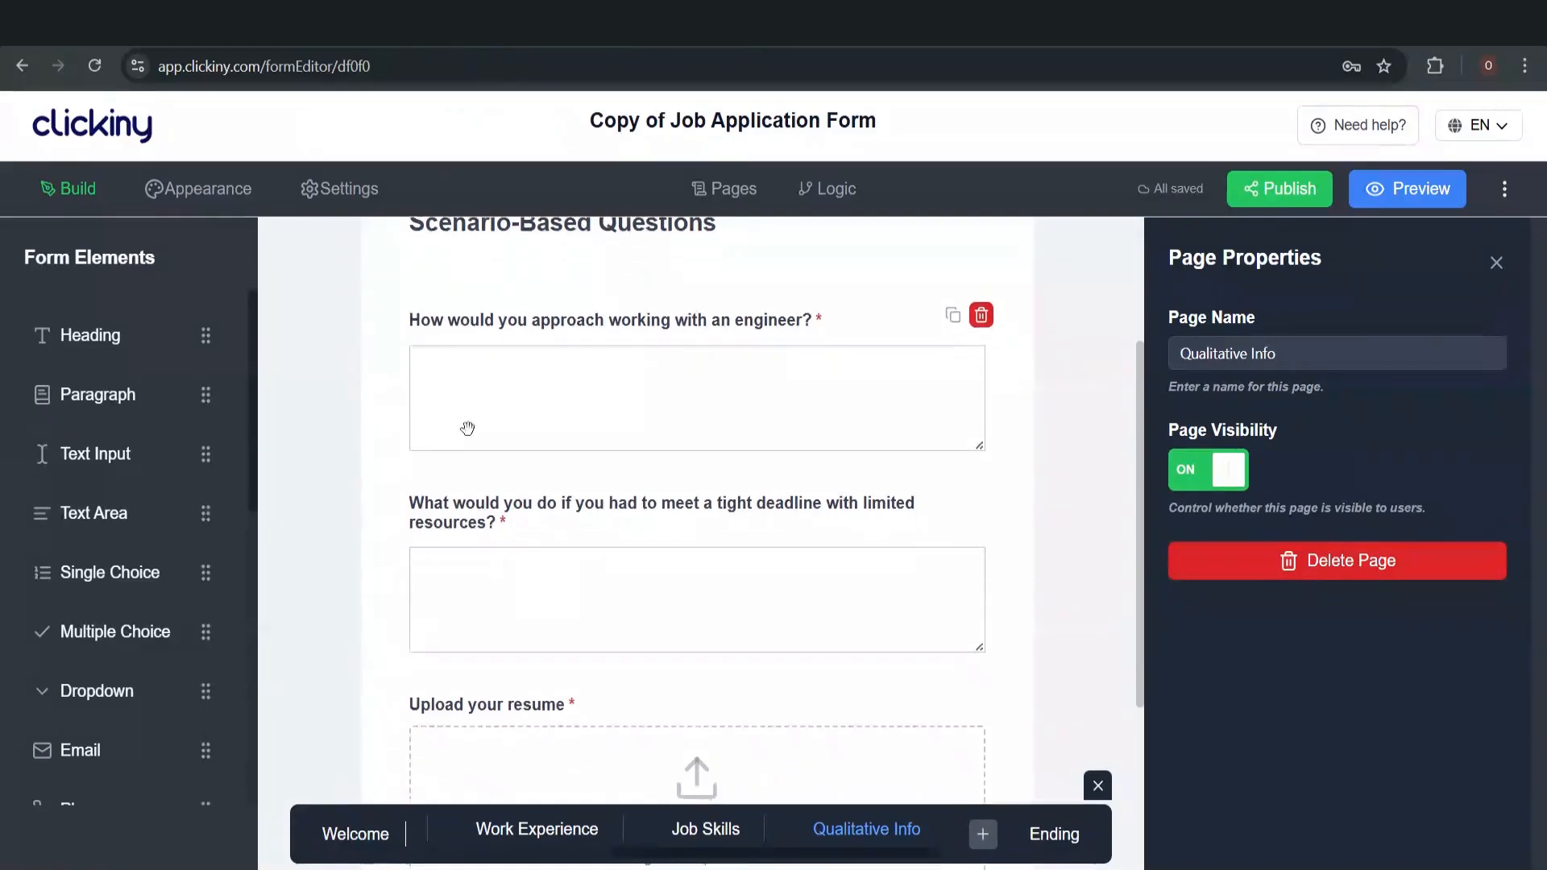
{"action": "scroll", "coordinate": [468, 428], "scroll_direction": "down", "scroll_amount": 3}
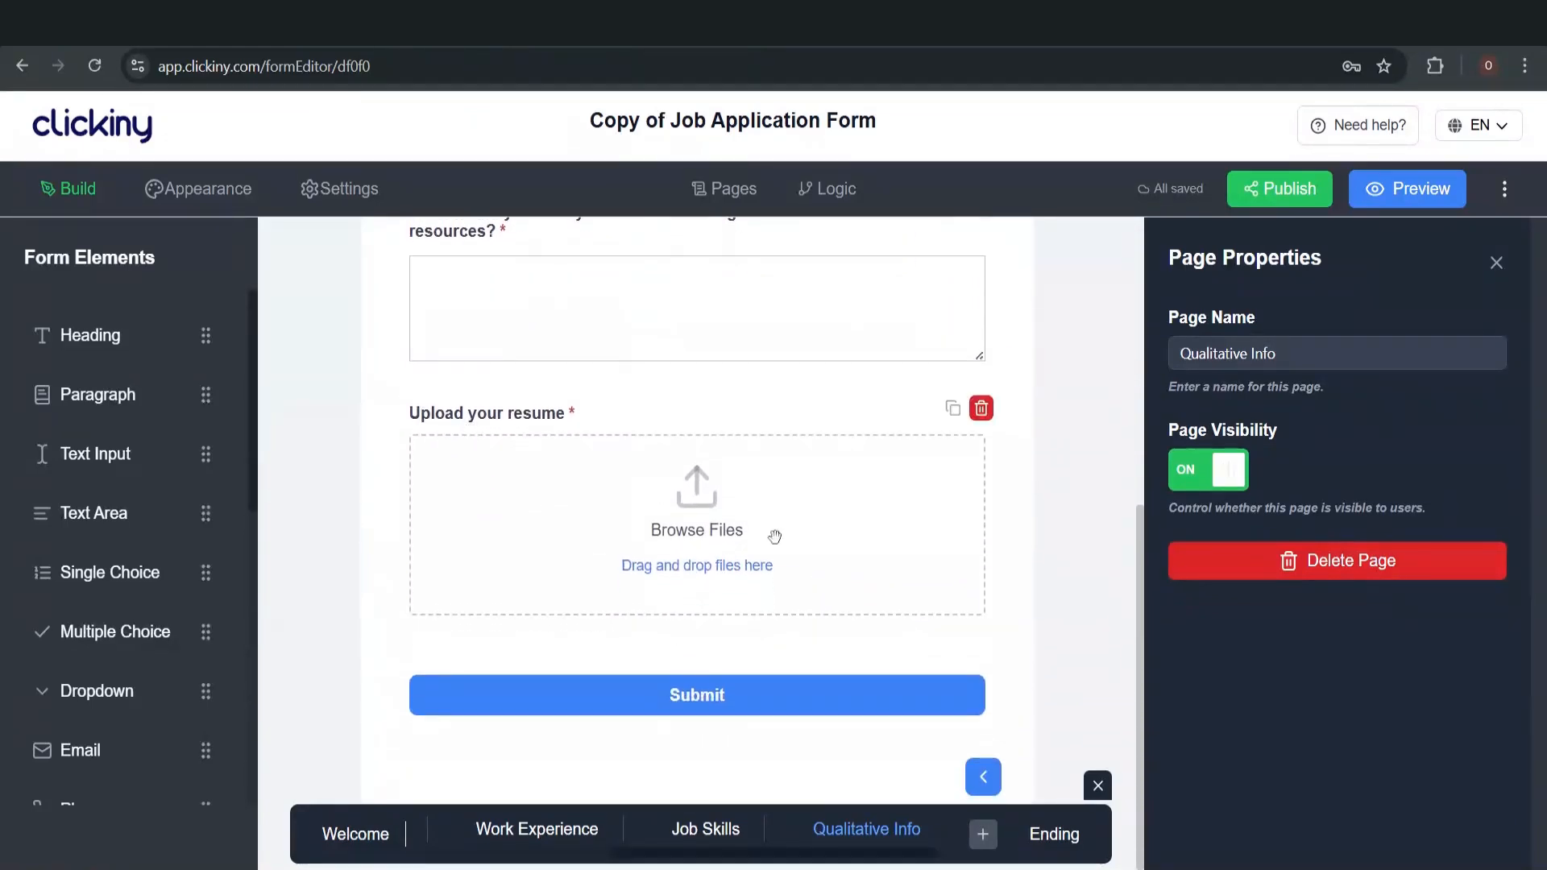
{"action": "scroll", "coordinate": [729, 570], "scroll_direction": "up", "scroll_amount": 4}
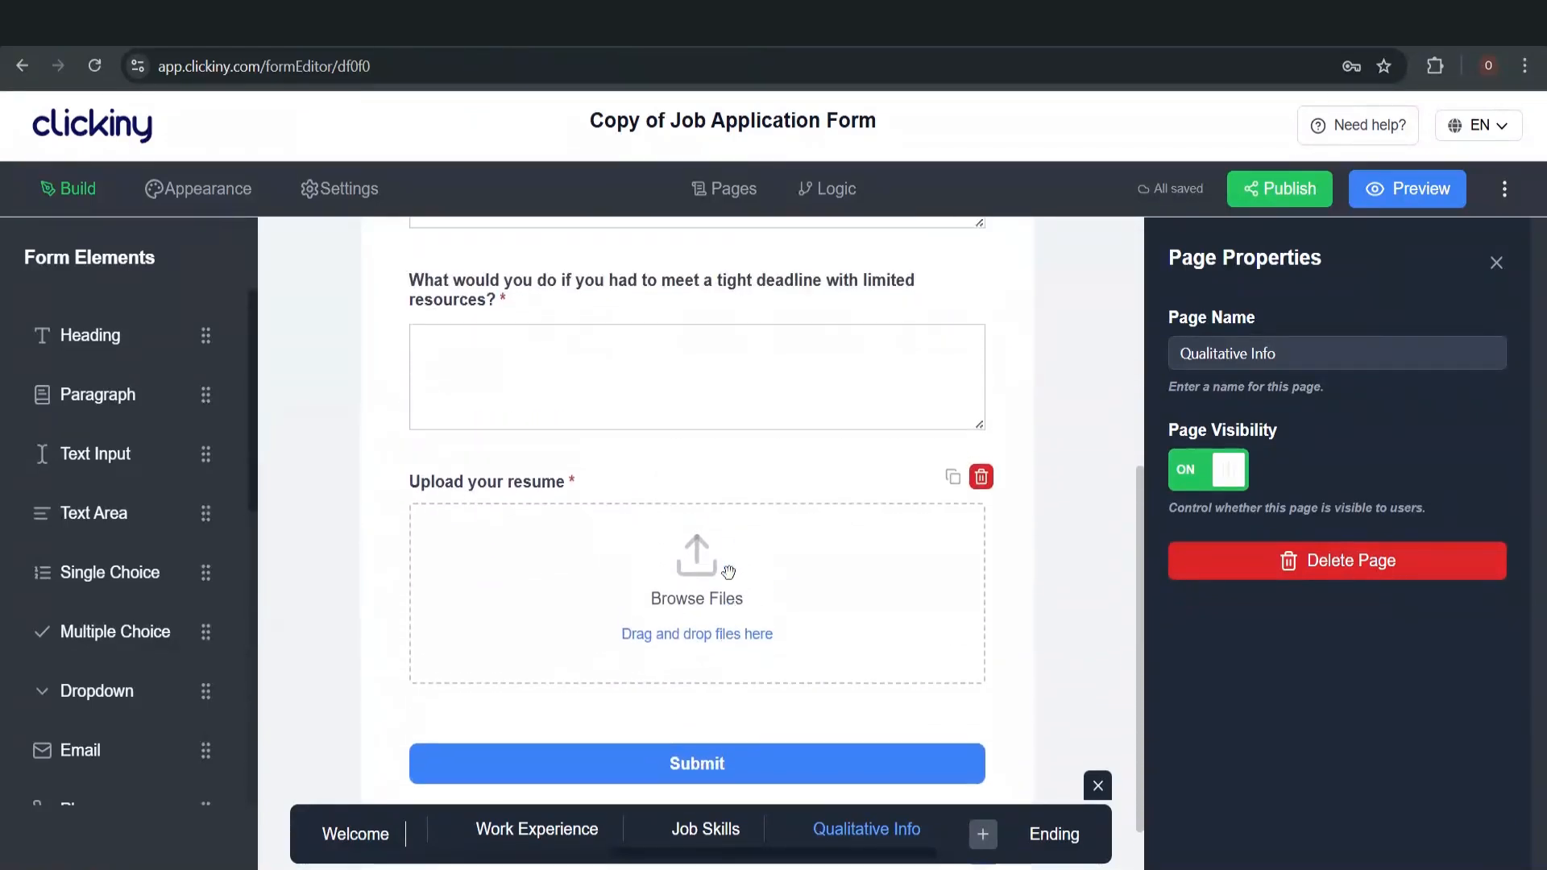
{"action": "scroll", "coordinate": [728, 571], "scroll_direction": "up", "scroll_amount": 2}
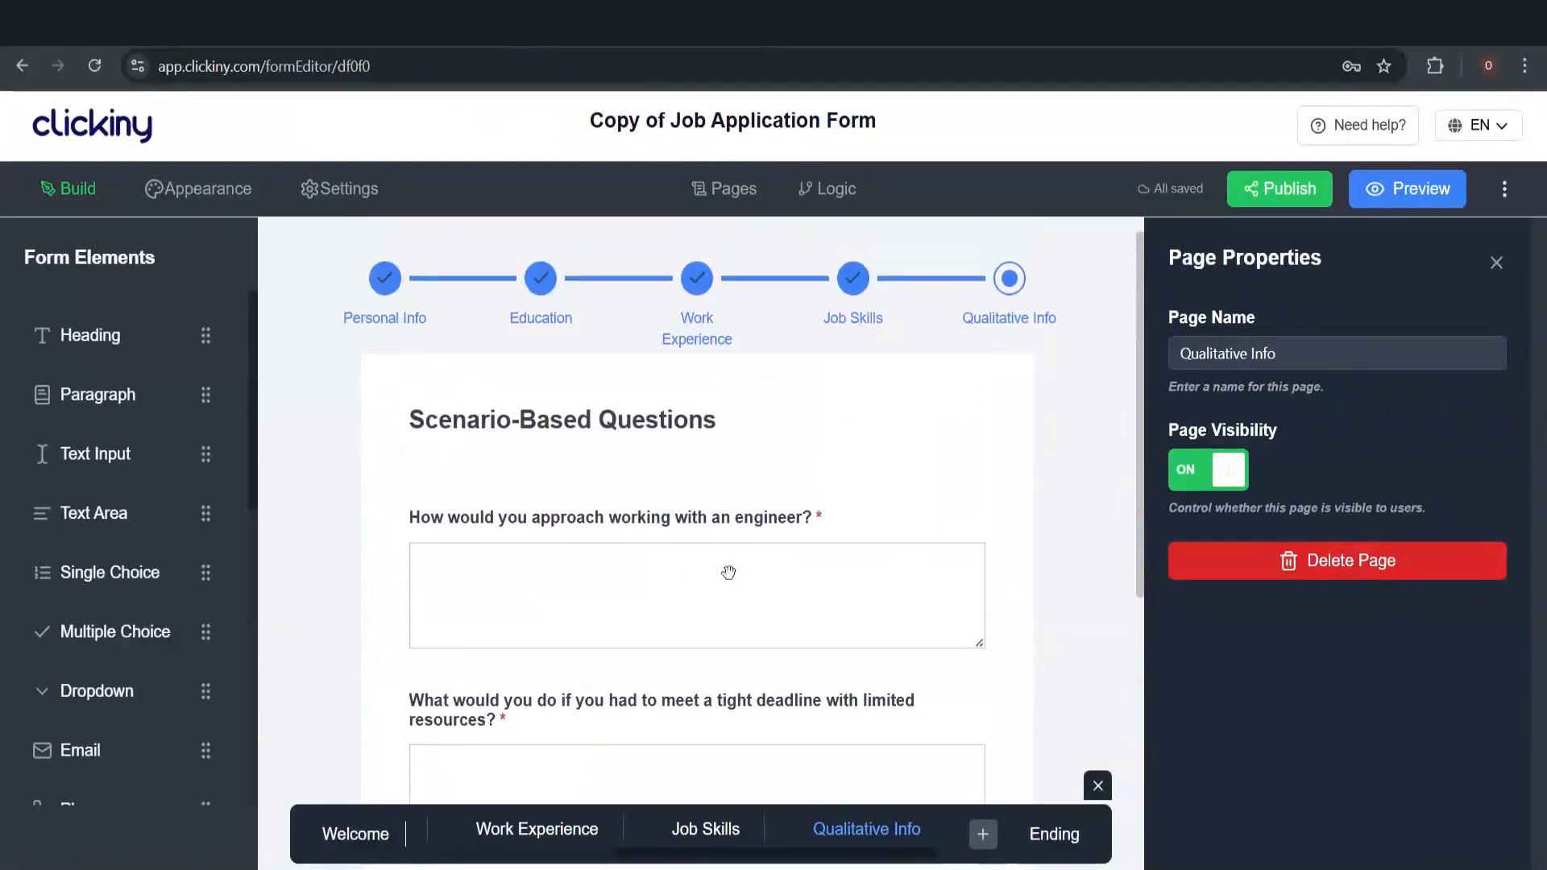
{"action": "scroll", "coordinate": [728, 571], "scroll_direction": "down", "scroll_amount": 6}
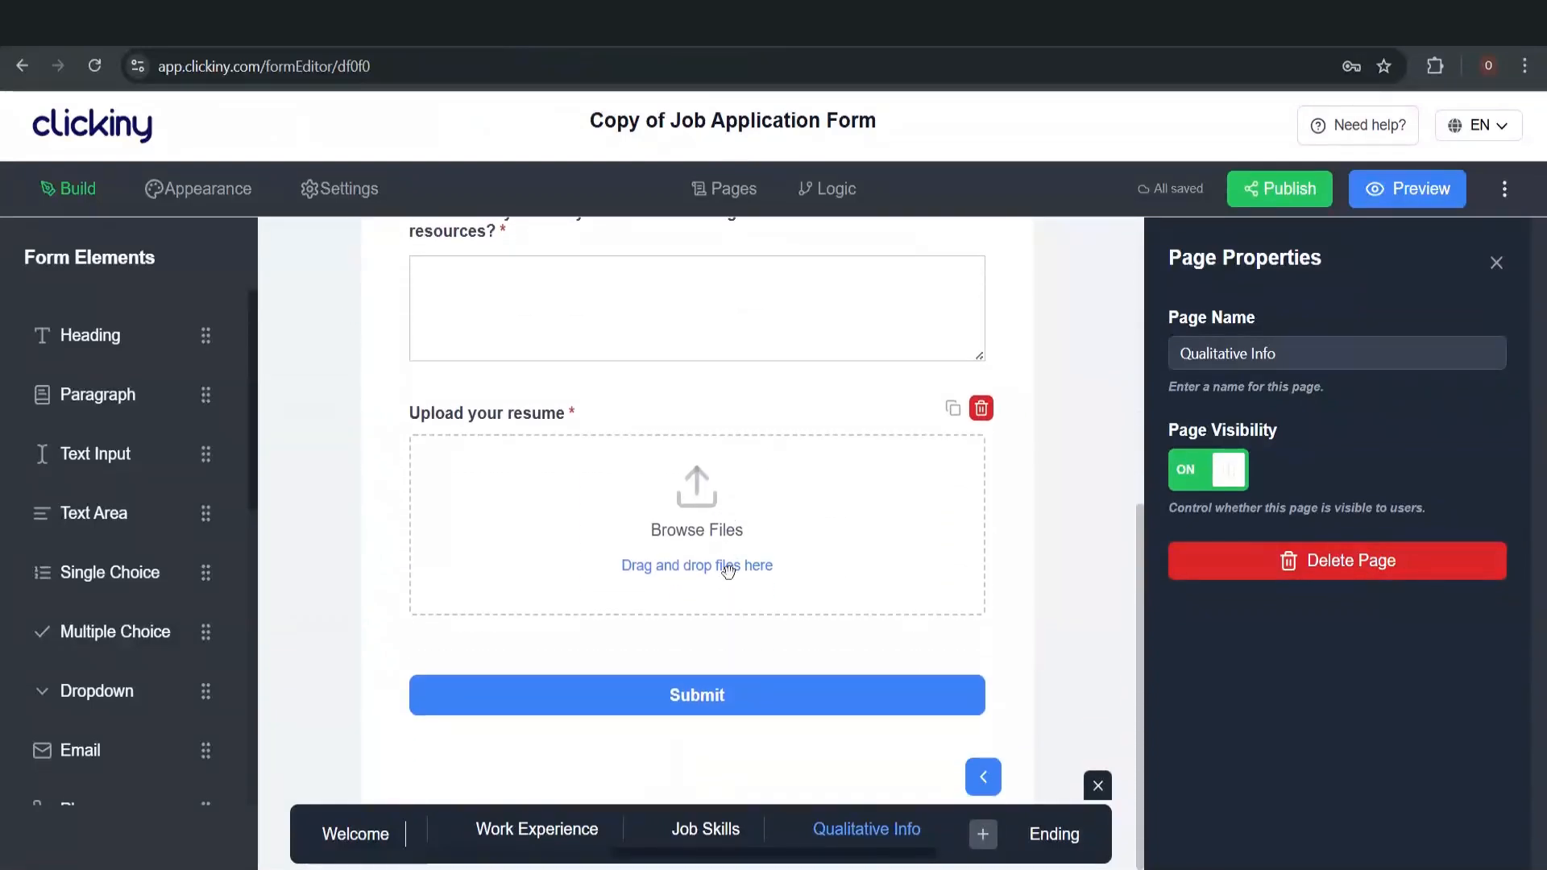
{"action": "scroll", "coordinate": [728, 570], "scroll_direction": "up", "scroll_amount": 6}
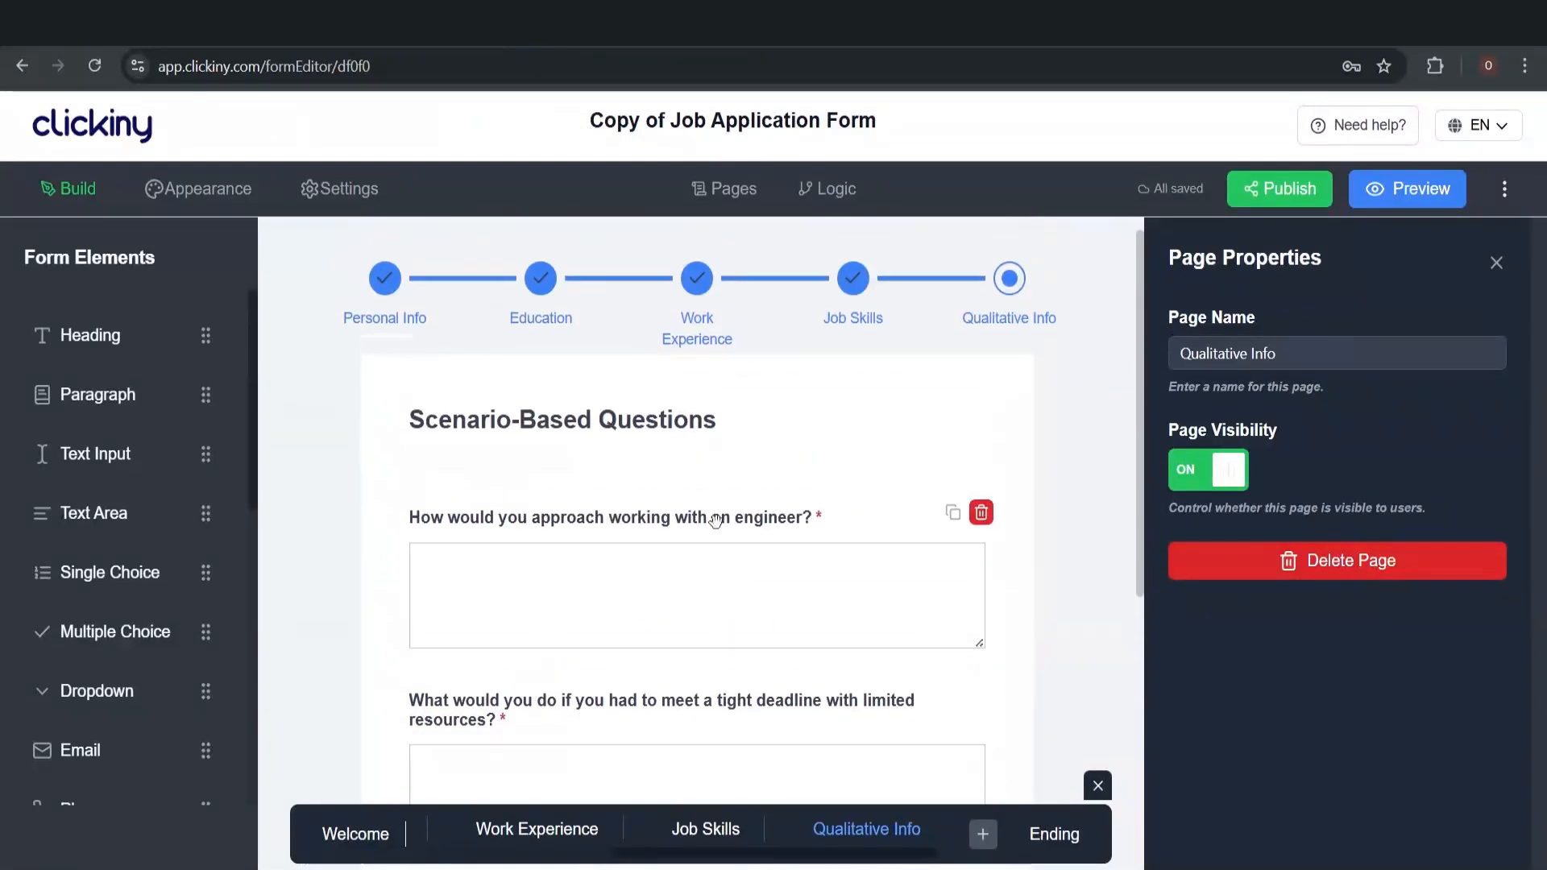
{"action": "left_click", "coordinate": [371, 836]}
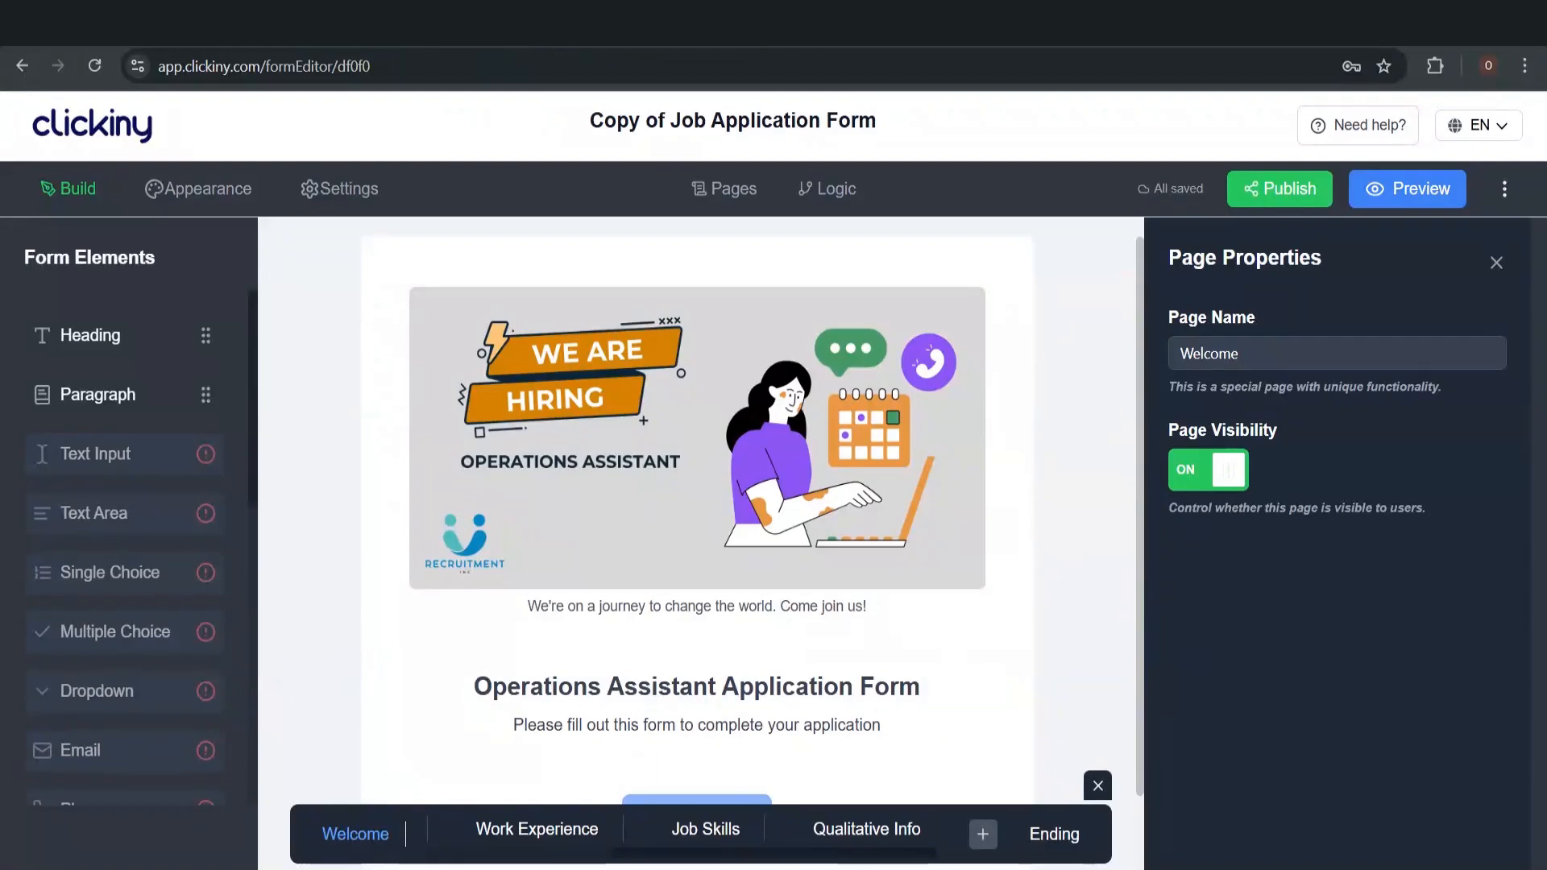
Scroll through Personal Info's name, email and phone fields, then go on to Education
{"action": "scroll", "coordinate": [528, 841], "scroll_direction": "left", "scroll_amount": 3}
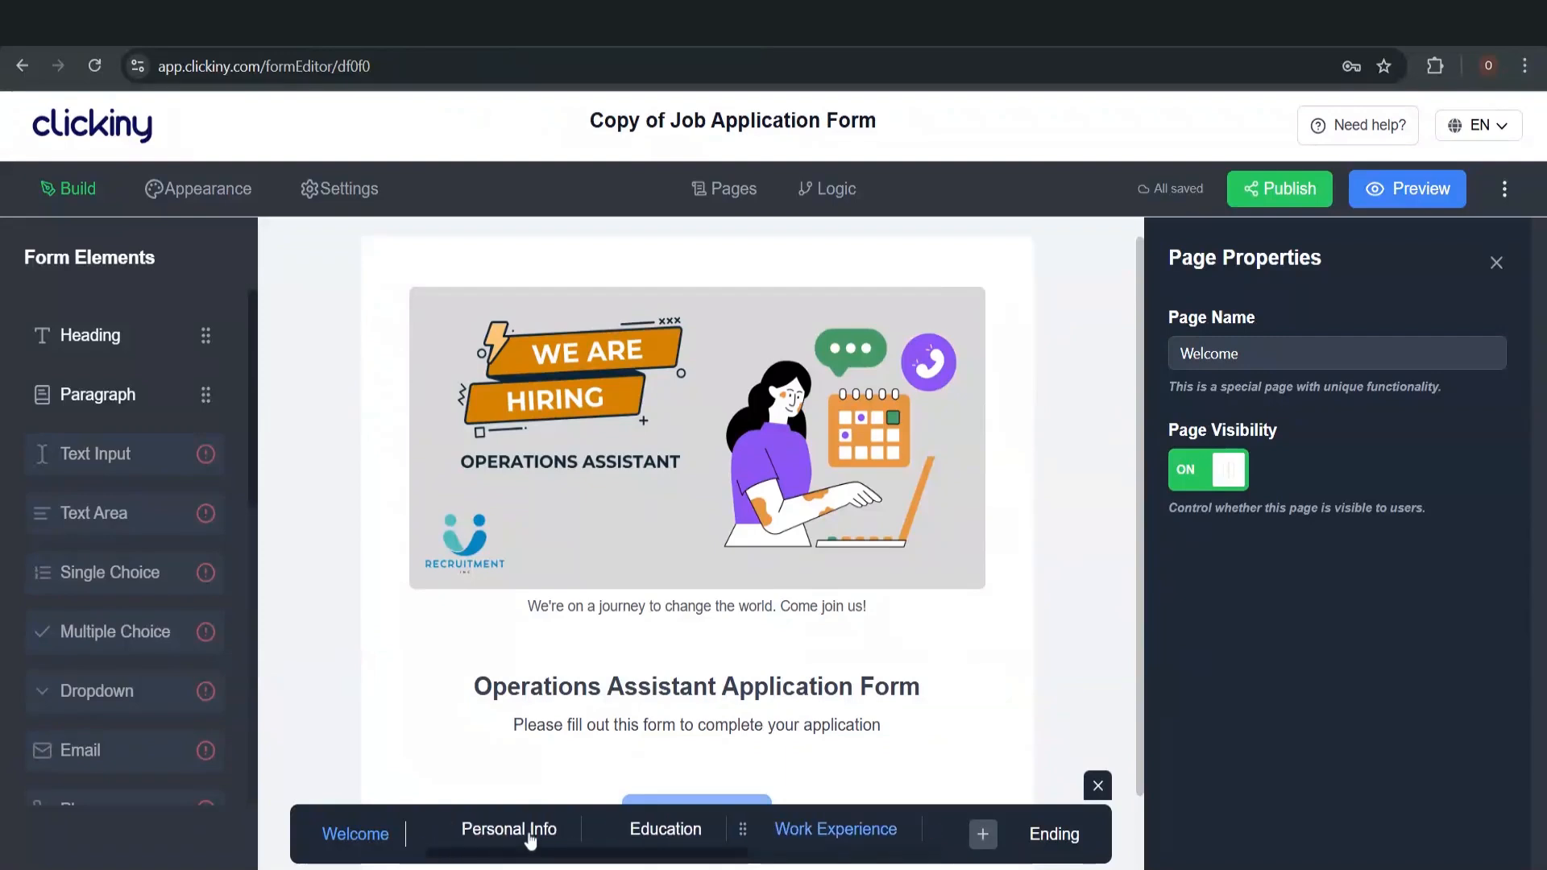
{"action": "left_click", "coordinate": [530, 840]}
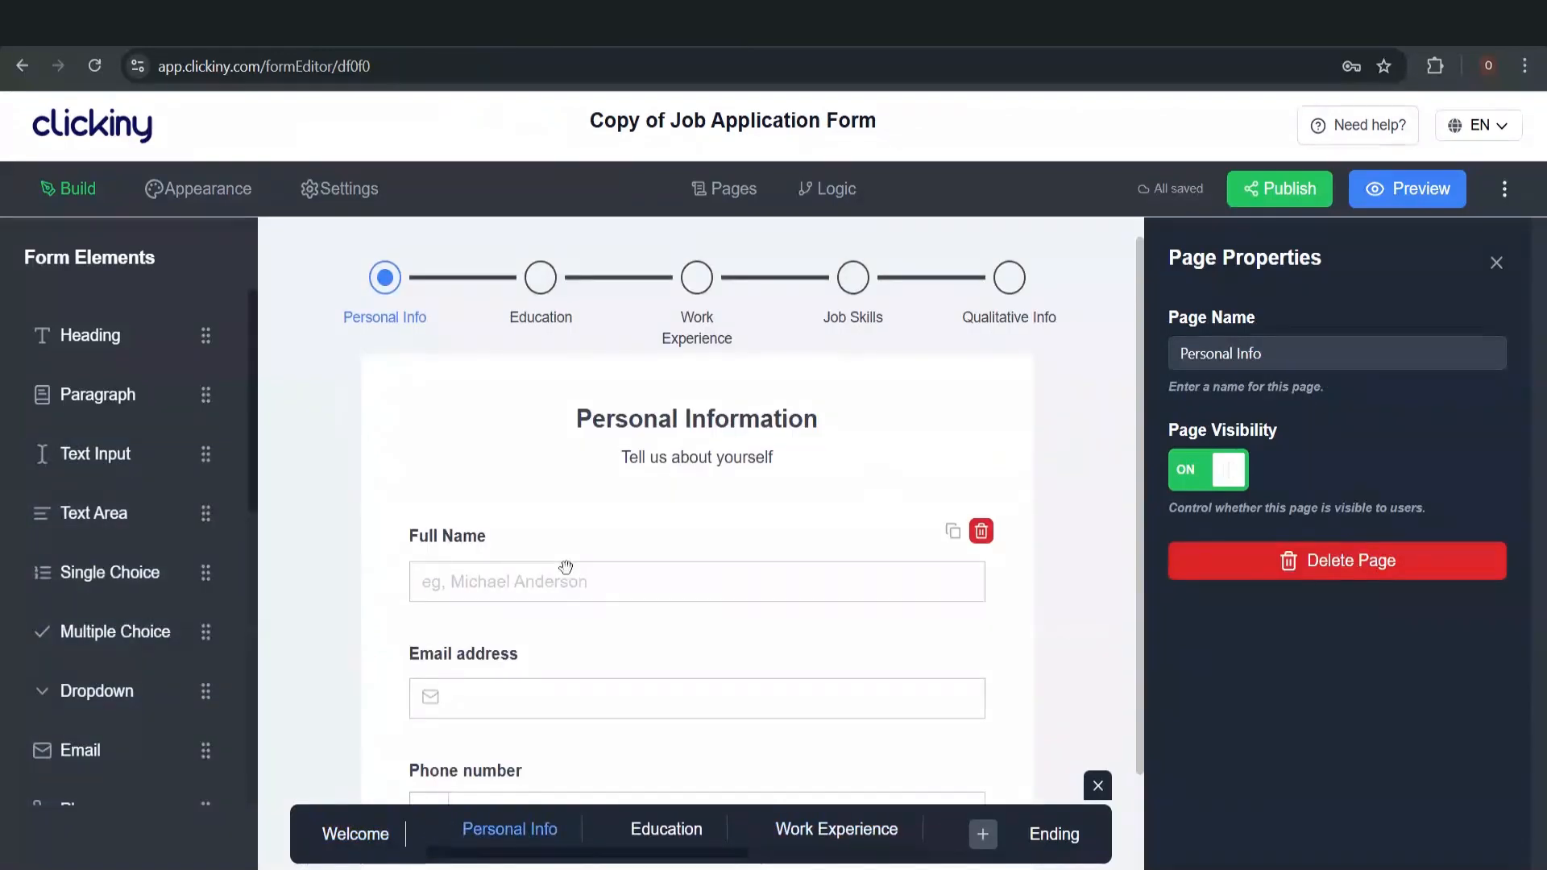
{"action": "scroll", "coordinate": [564, 570], "scroll_direction": "down", "scroll_amount": 3}
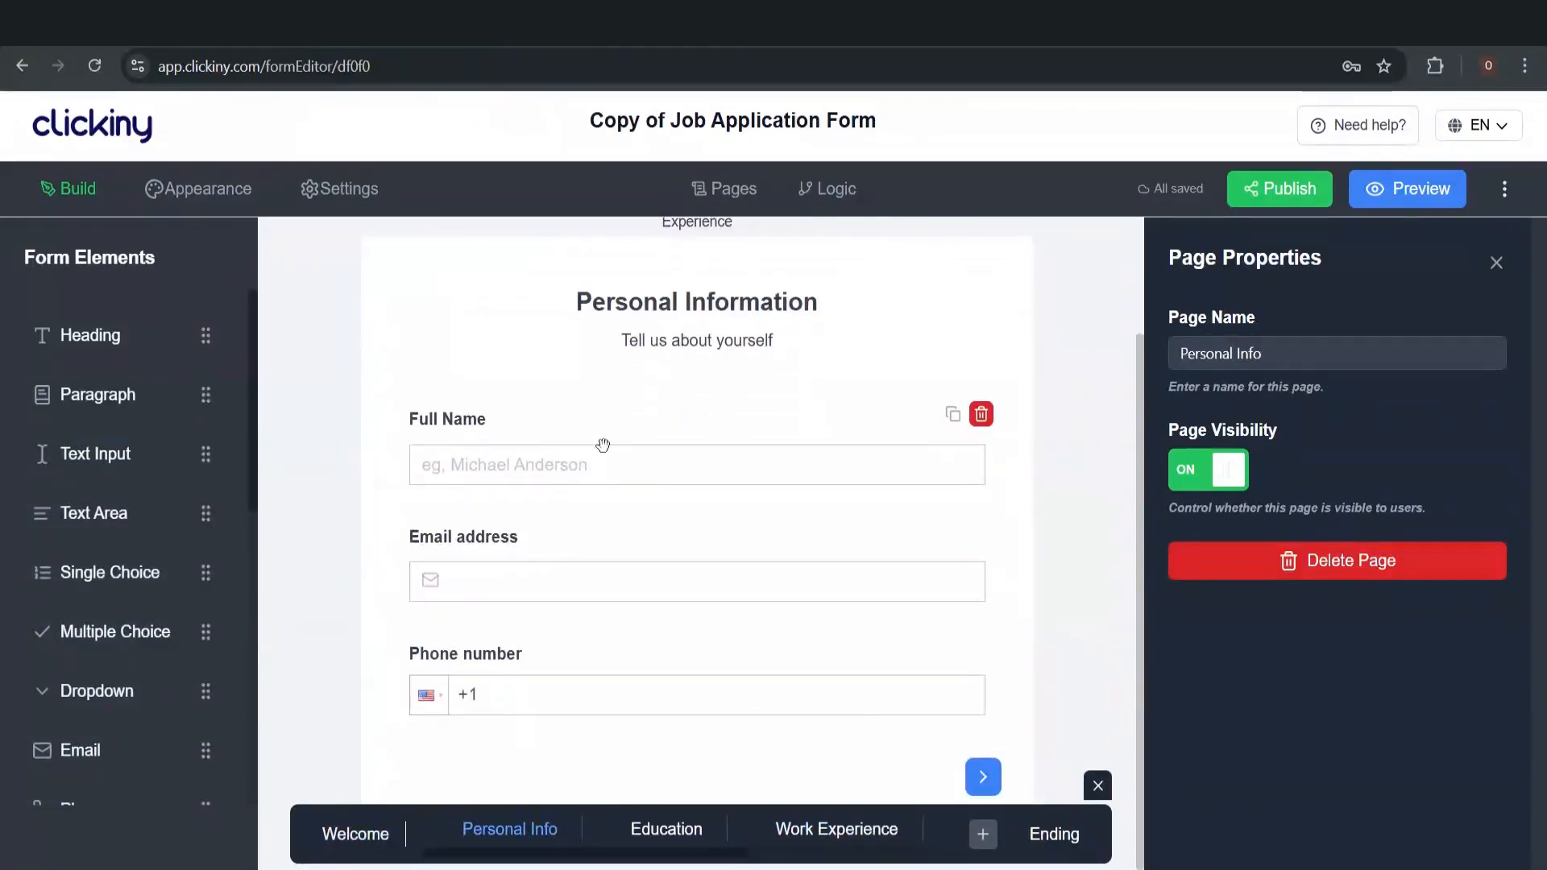
{"action": "scroll", "coordinate": [584, 559], "scroll_direction": "up", "scroll_amount": 1}
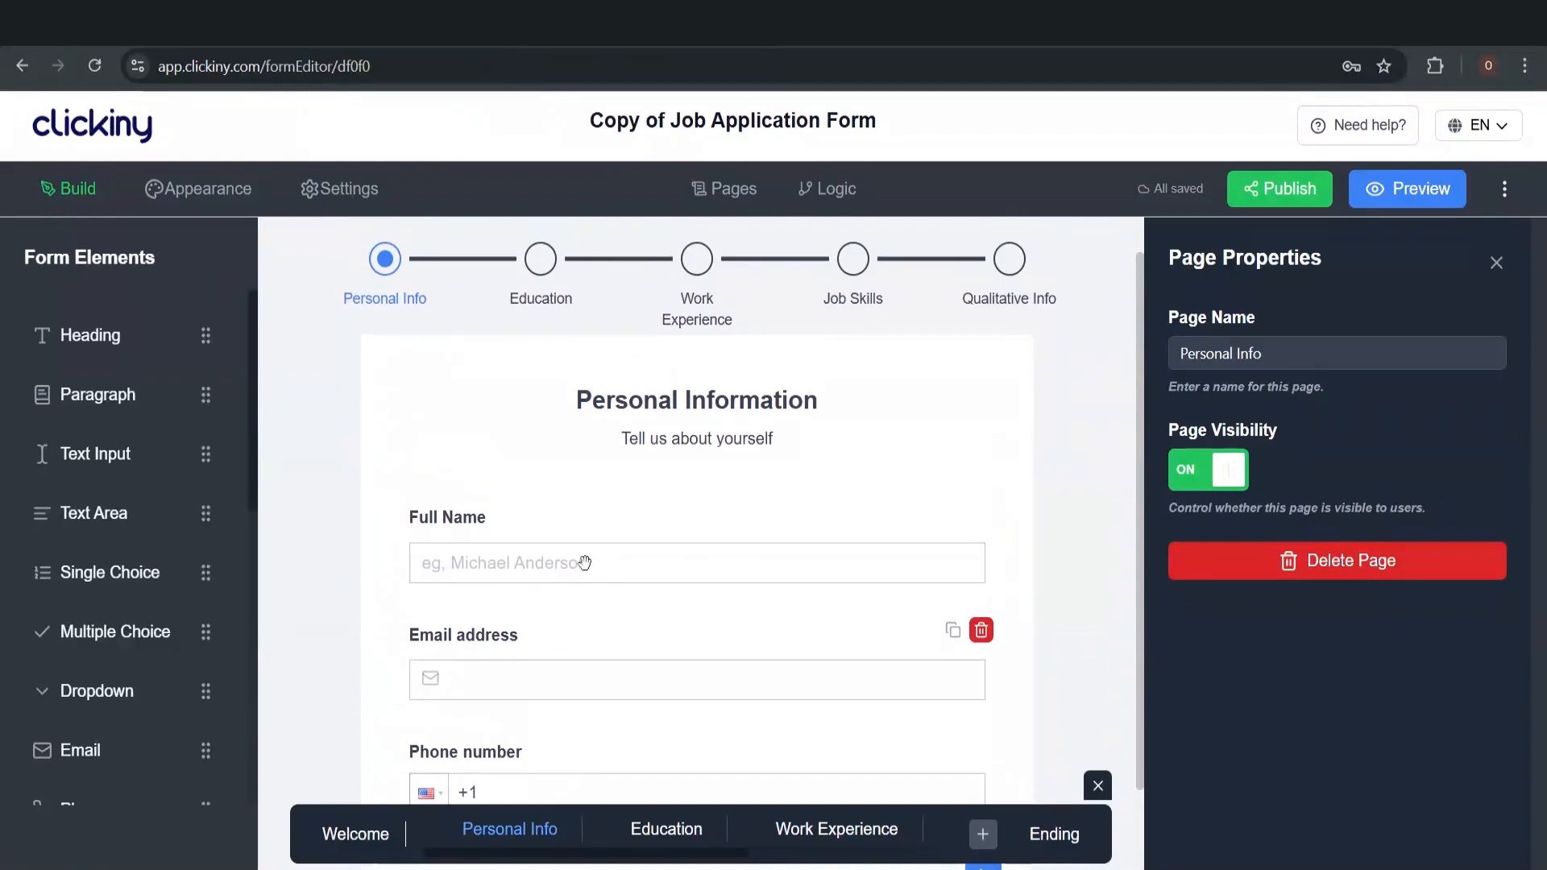
{"action": "scroll", "coordinate": [584, 562], "scroll_direction": "down", "scroll_amount": 1}
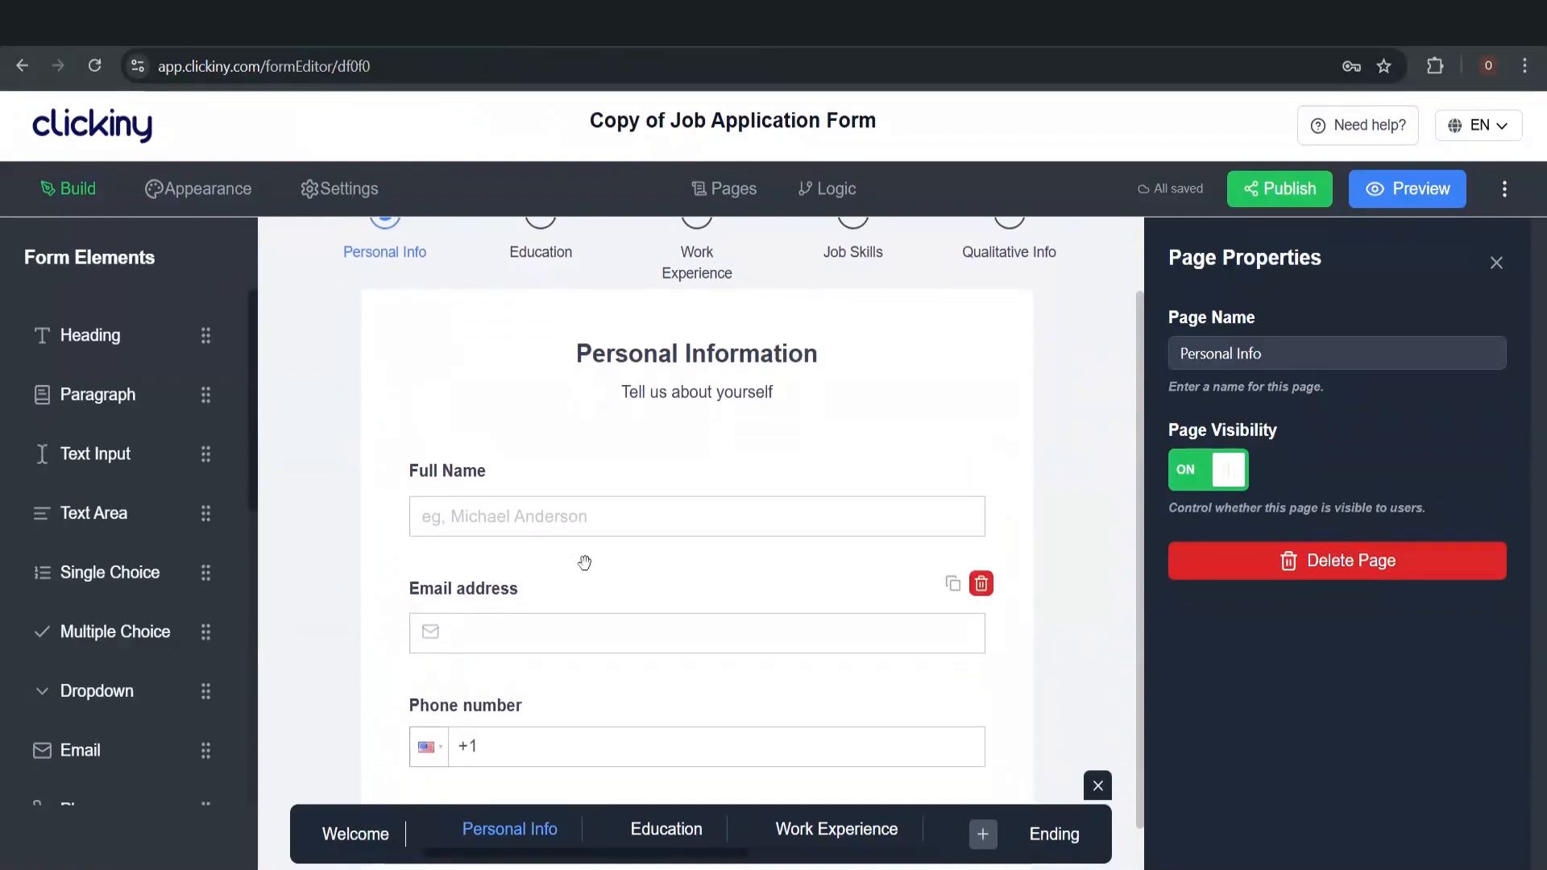
{"action": "left_click", "coordinate": [652, 832]}
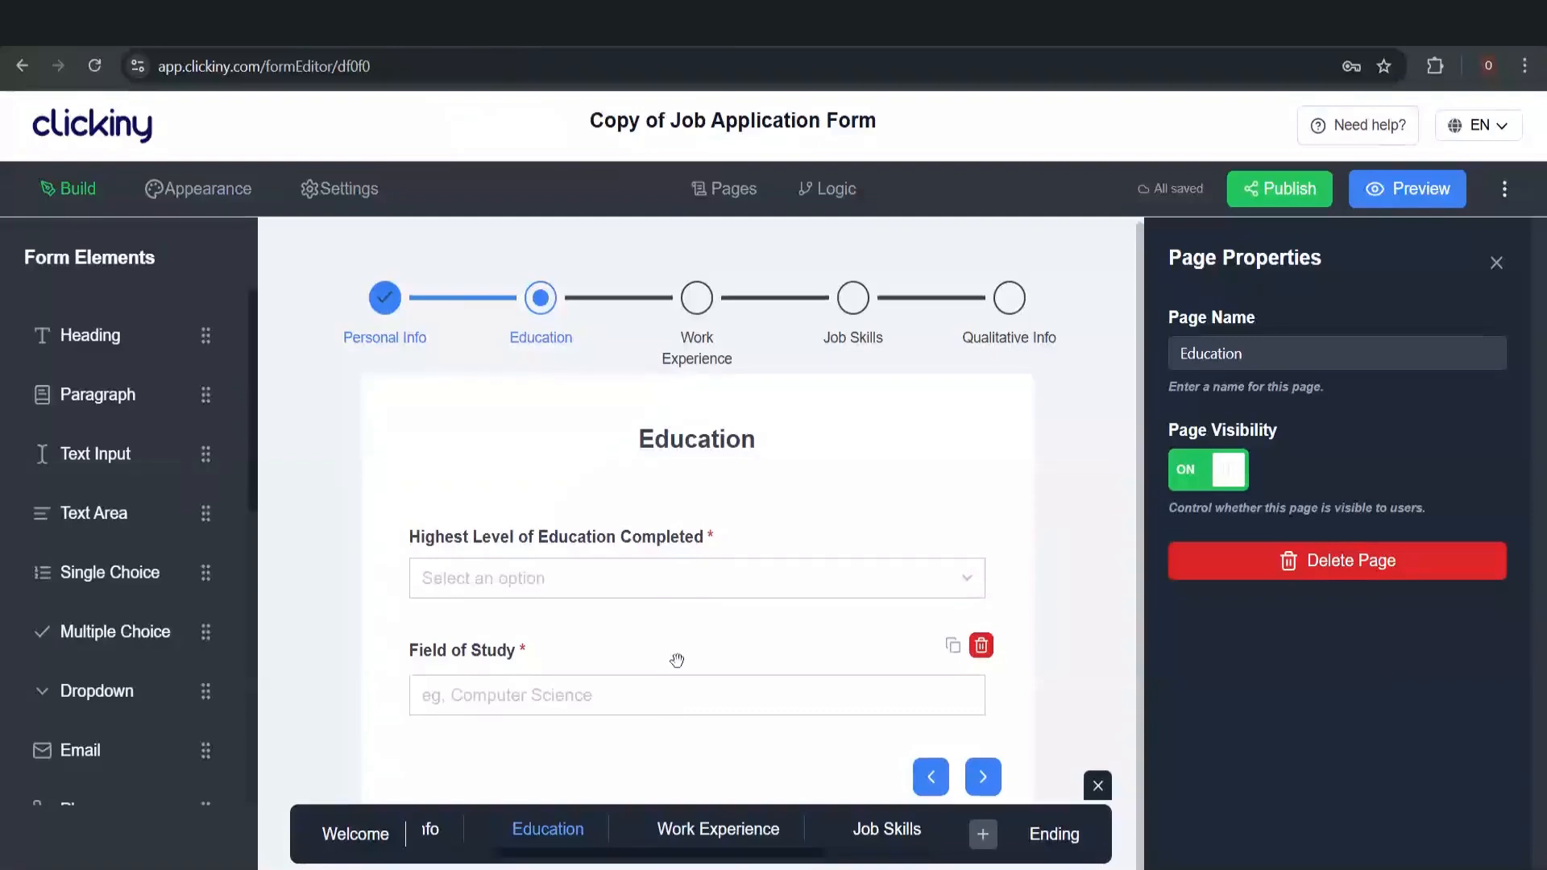
Inspect the education-level dropdown (High school diploma to PhD) and the Field of Study question's placeholder
{"action": "left_click", "coordinate": [688, 574]}
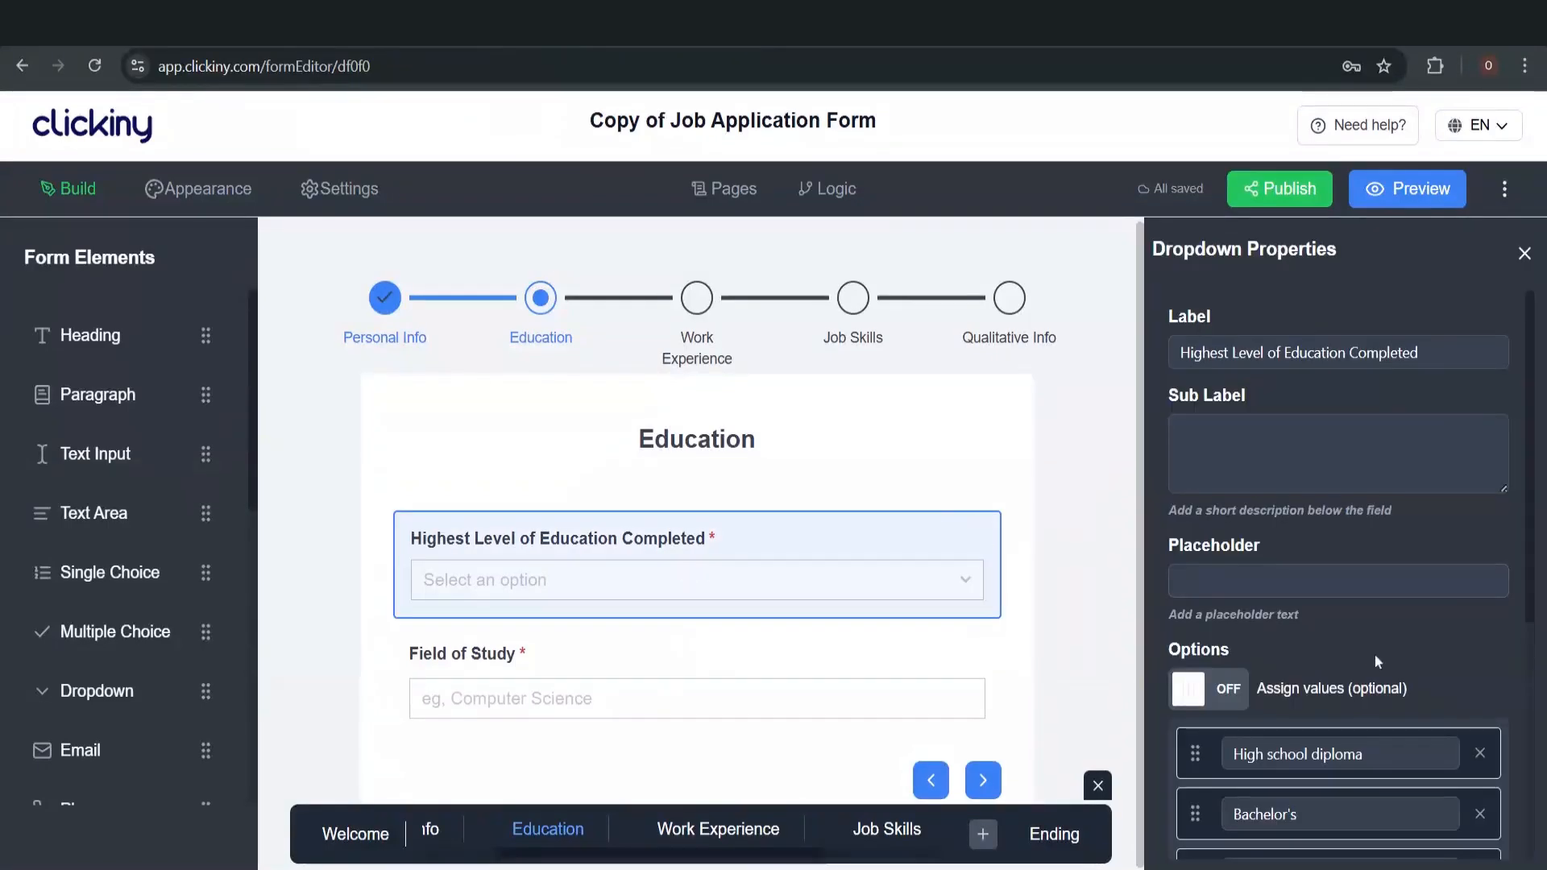
{"action": "scroll", "coordinate": [1374, 656], "scroll_direction": "down", "scroll_amount": 3}
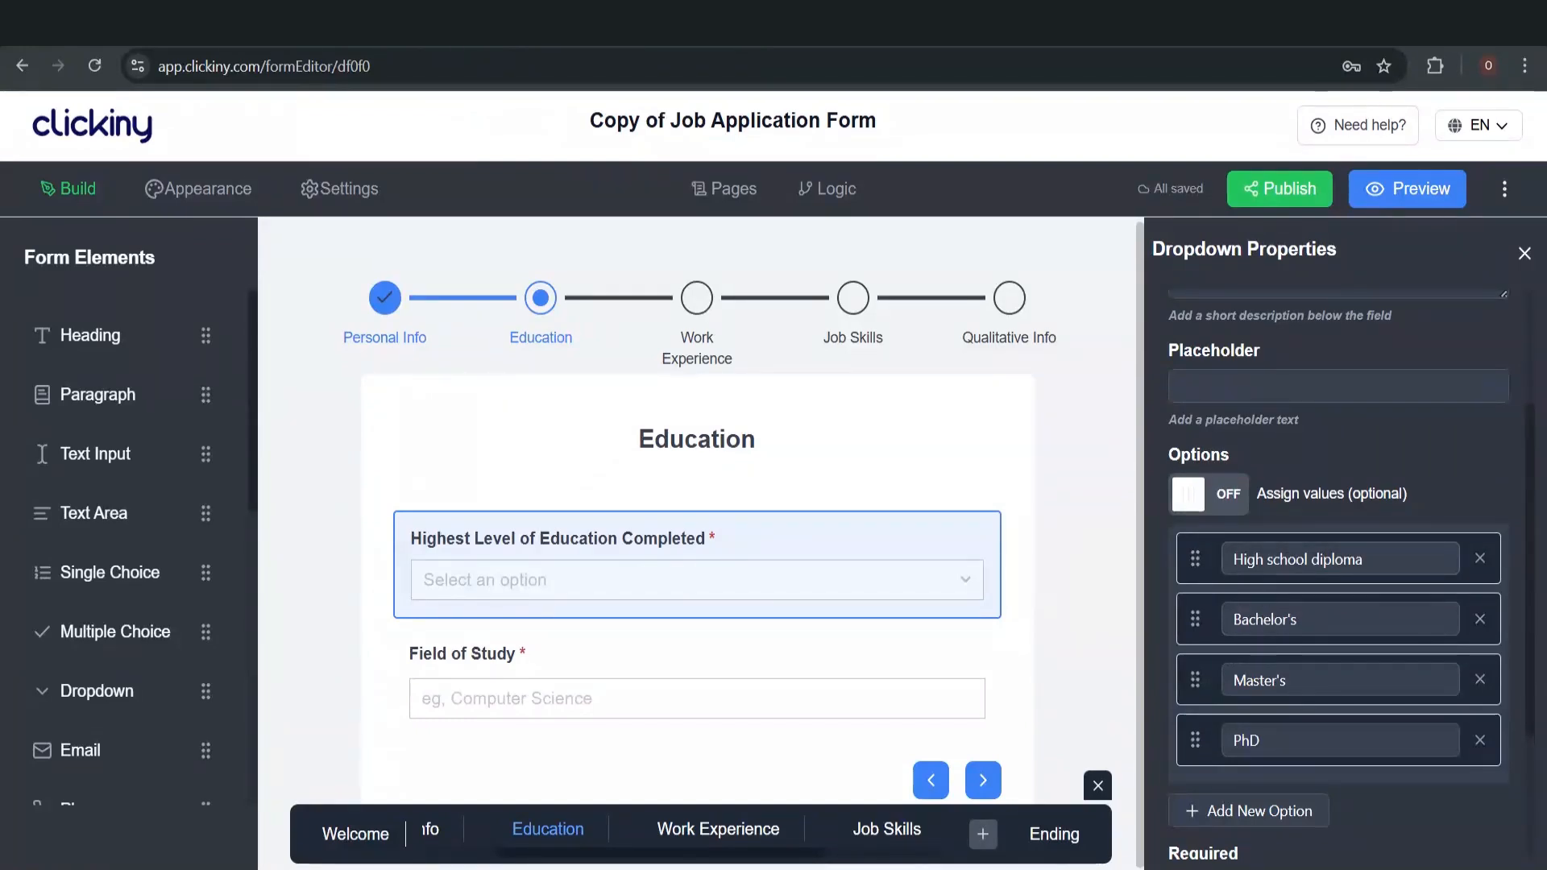
{"action": "left_click", "coordinate": [717, 677]}
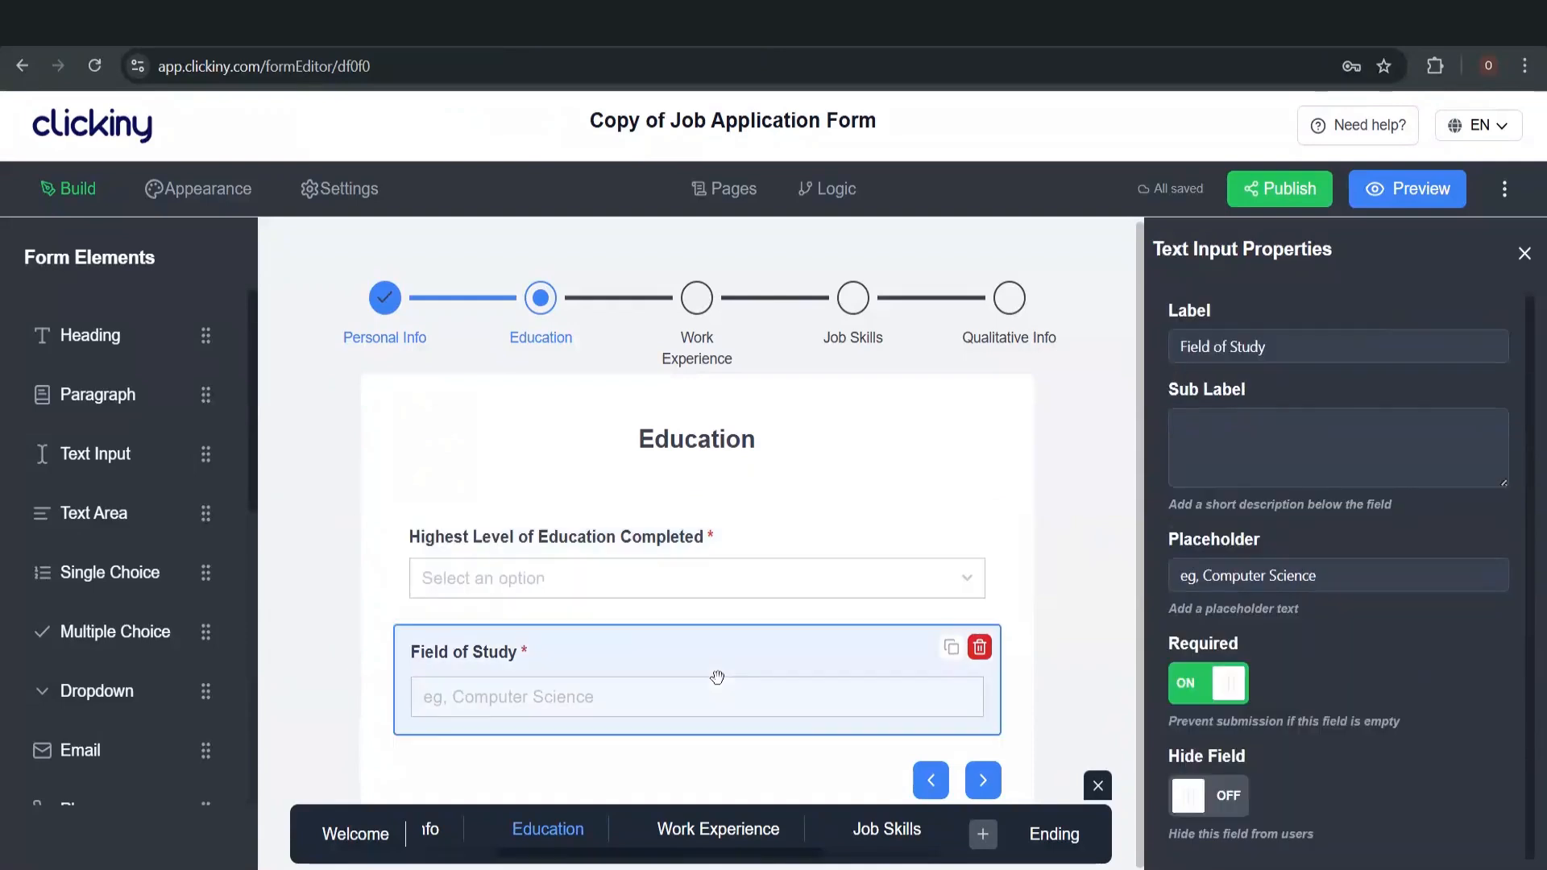
{"action": "scroll", "coordinate": [1283, 665], "scroll_direction": "up", "scroll_amount": 1}
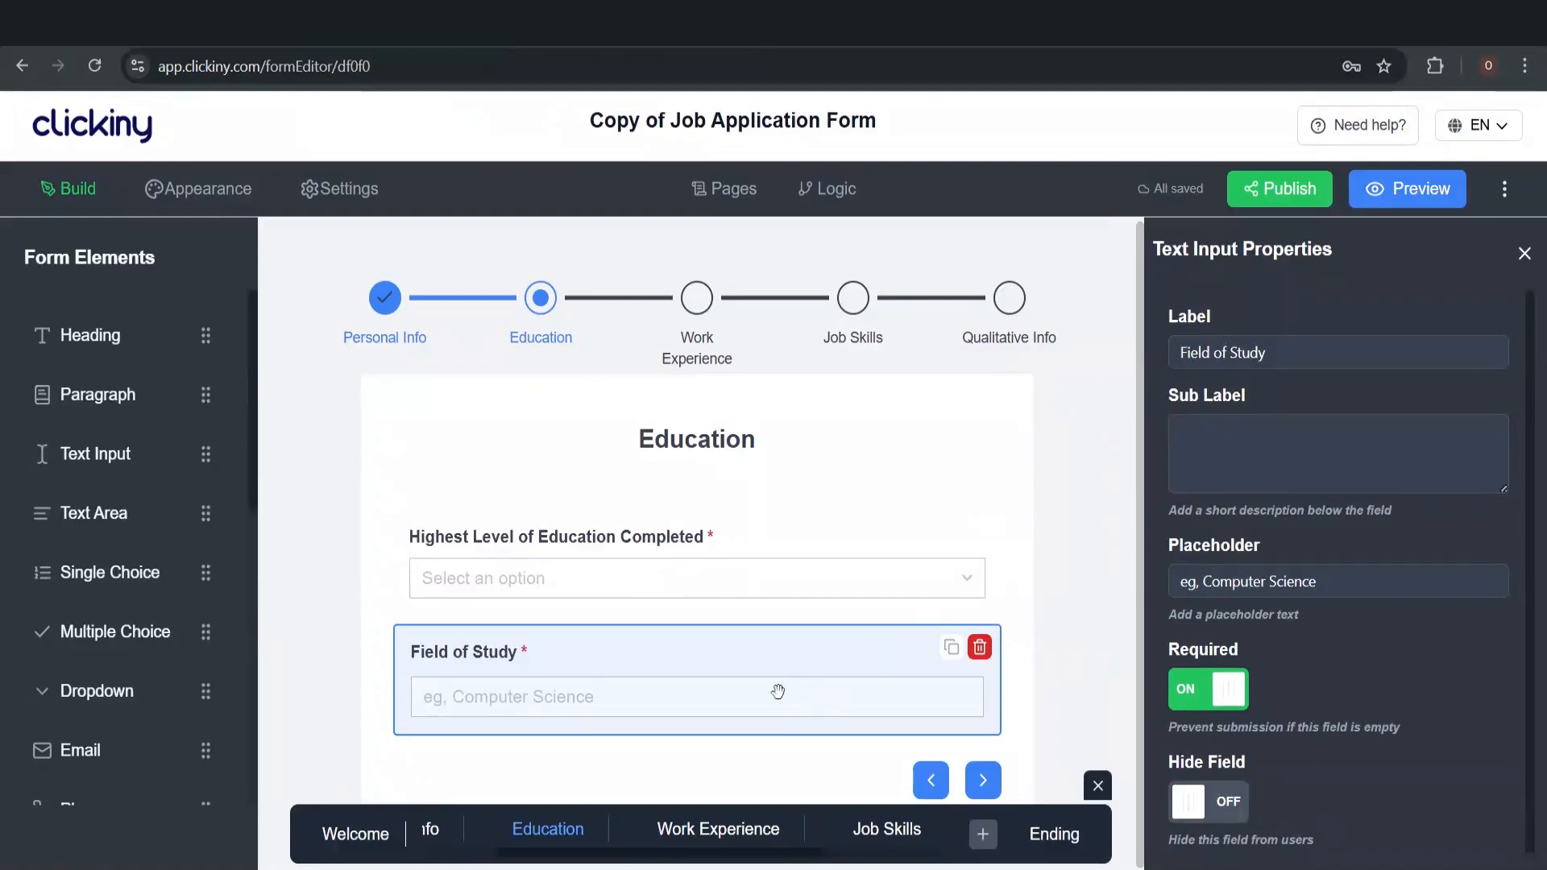
On the Work Experience page, inspect the Total Years of Experience question's settings
{"action": "left_click", "coordinate": [723, 829]}
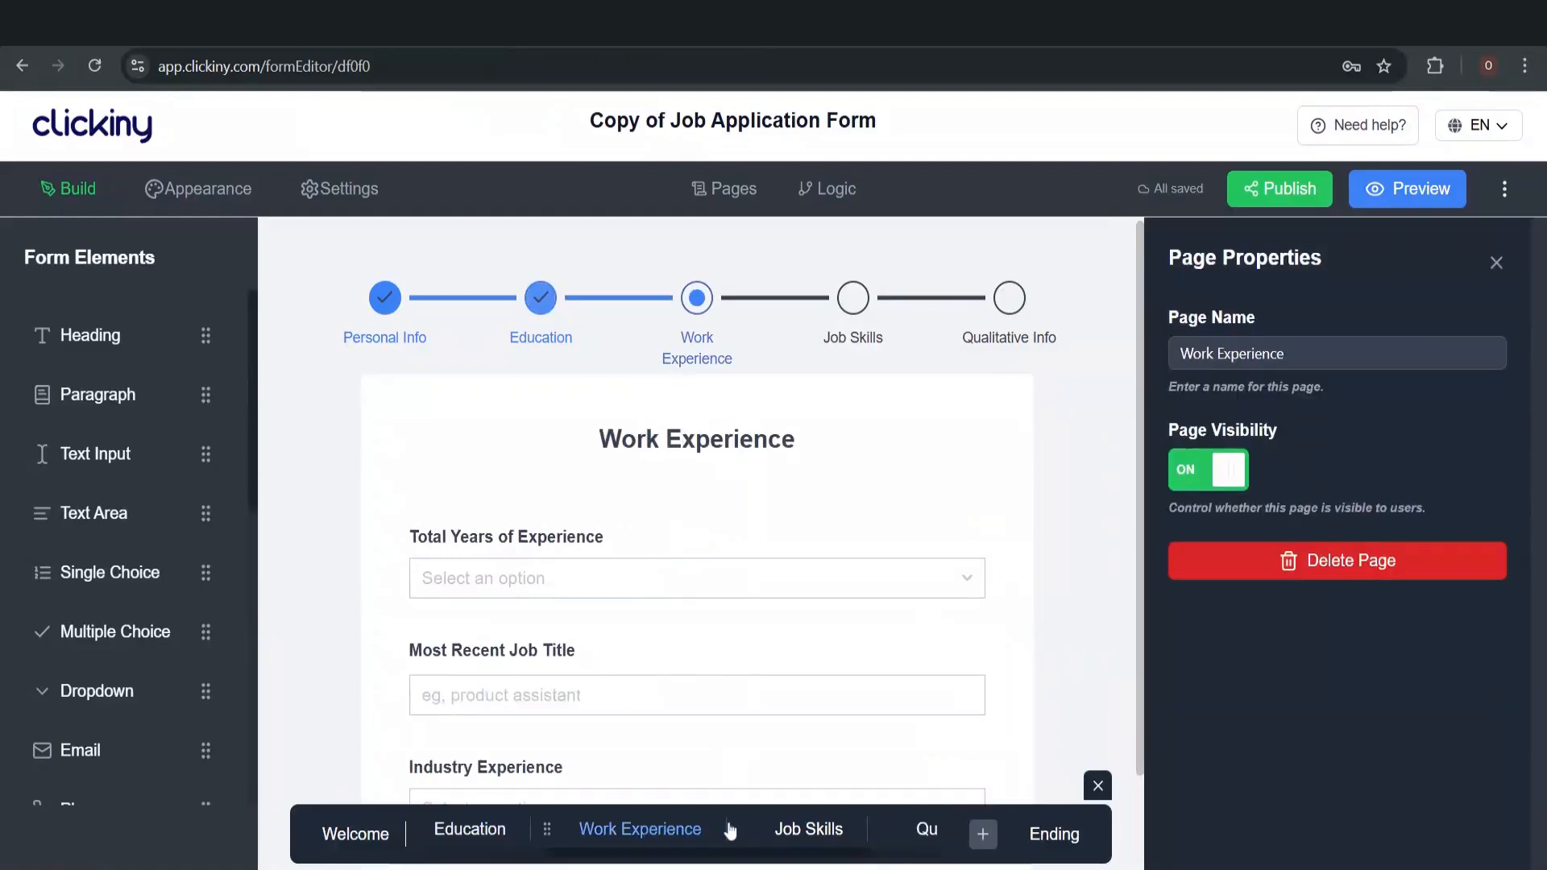
{"action": "scroll", "coordinate": [691, 625], "scroll_direction": "down", "scroll_amount": 1}
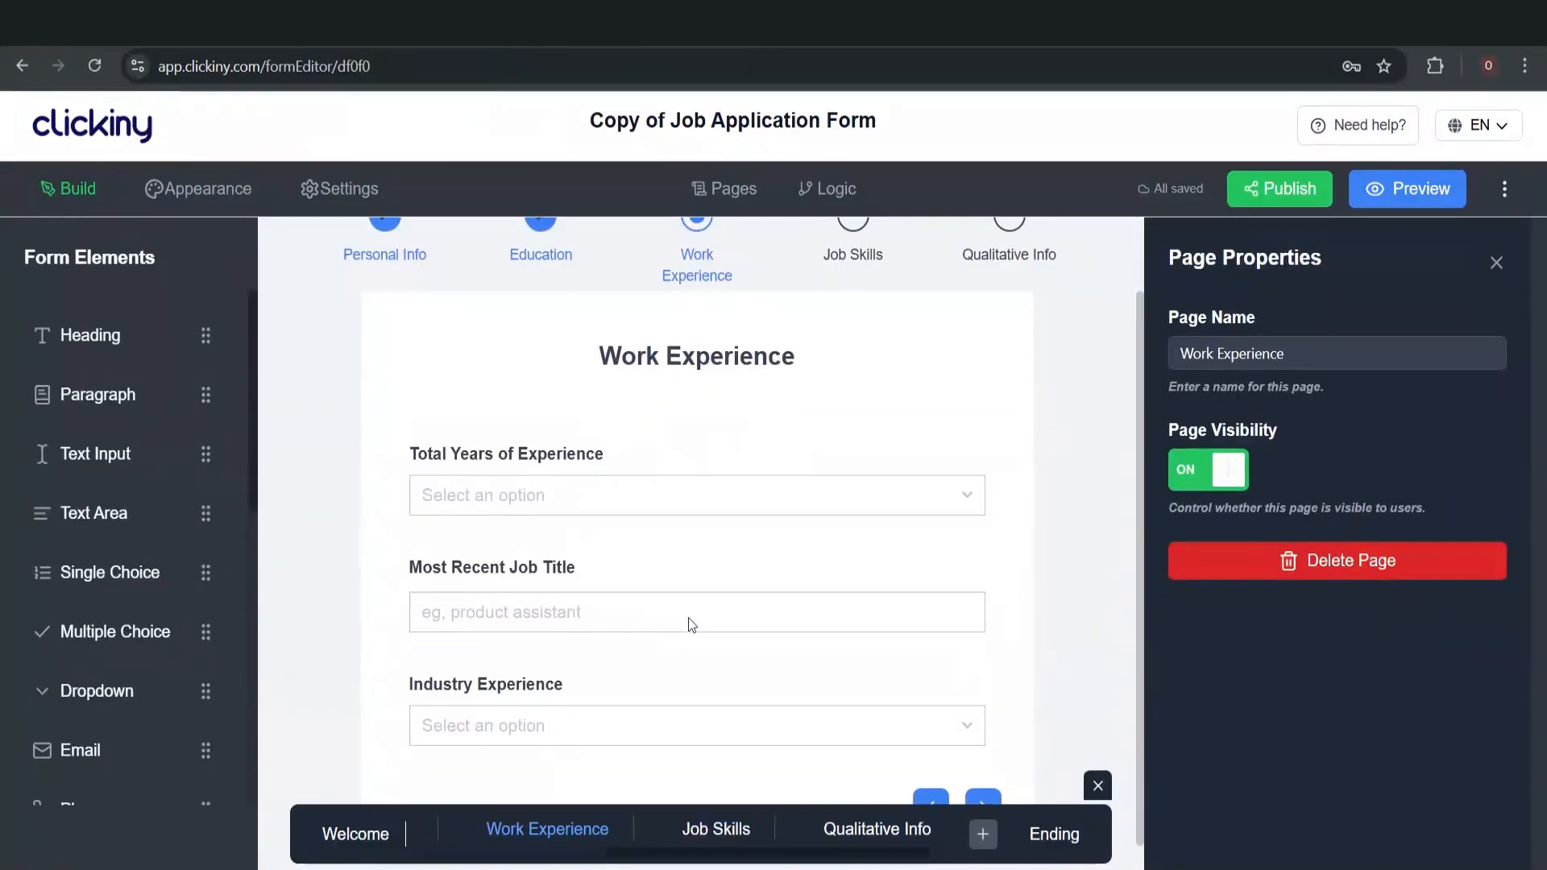
{"action": "left_click", "coordinate": [667, 478]}
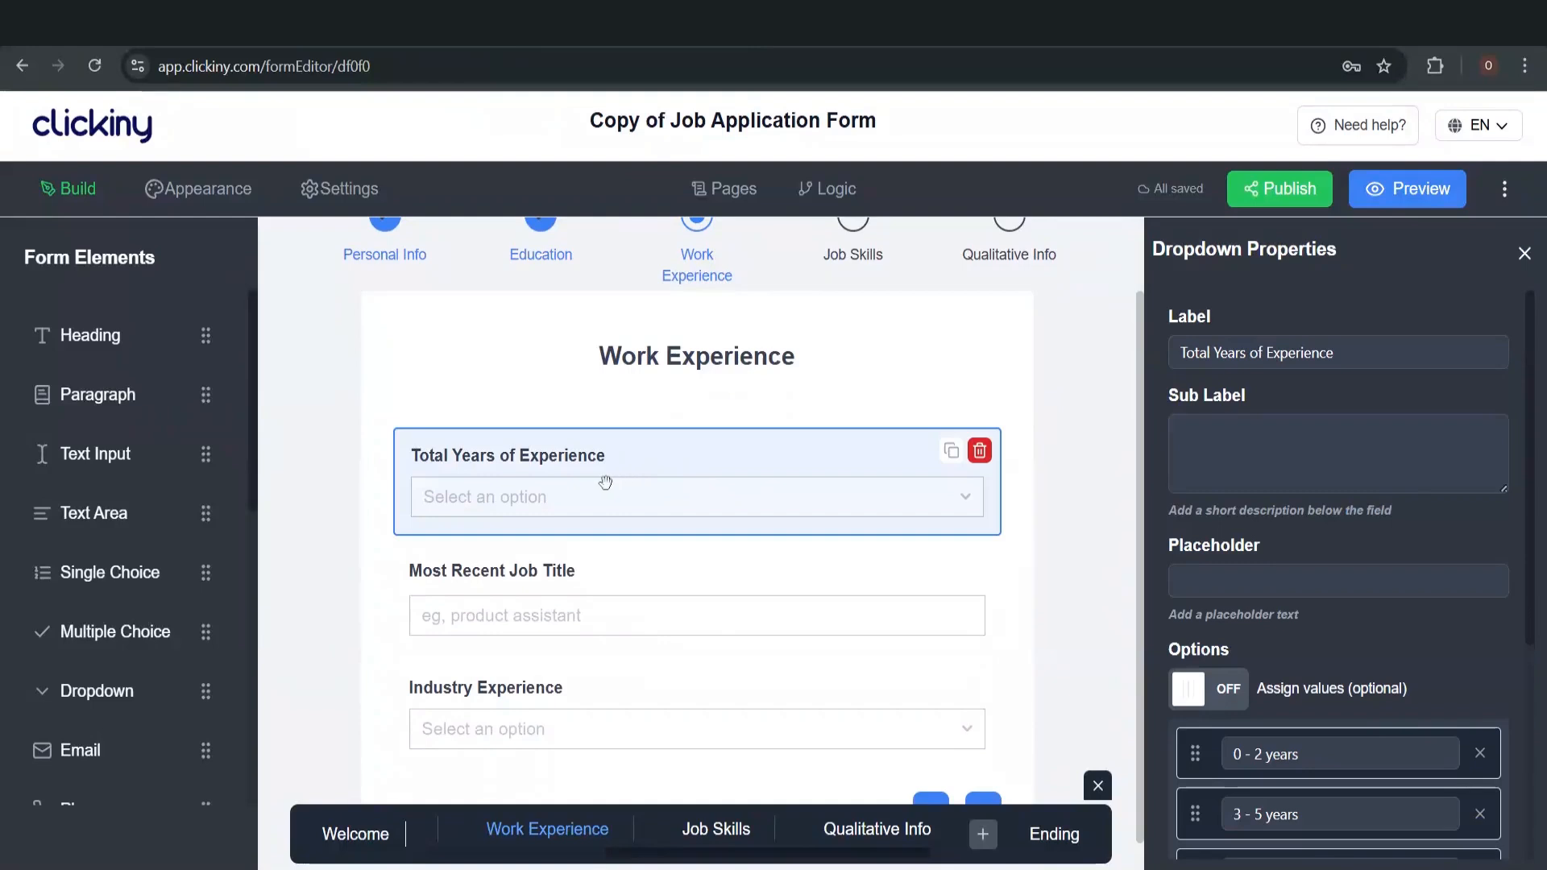
{"action": "scroll", "coordinate": [1302, 544], "scroll_direction": "down", "scroll_amount": 4}
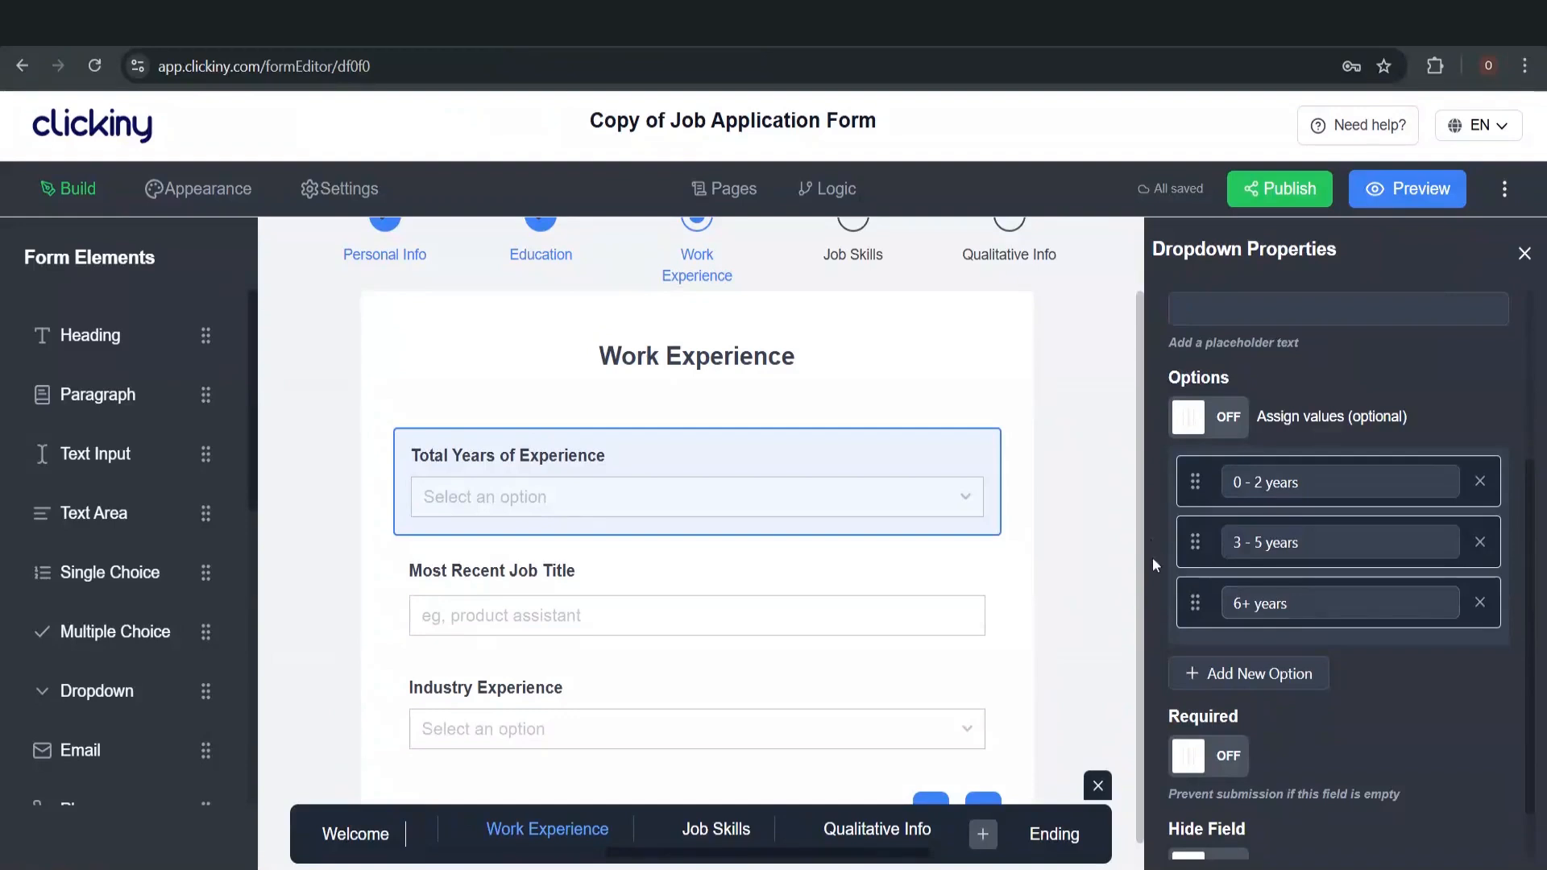
{"action": "scroll", "coordinate": [1039, 564], "scroll_direction": "down", "scroll_amount": 1}
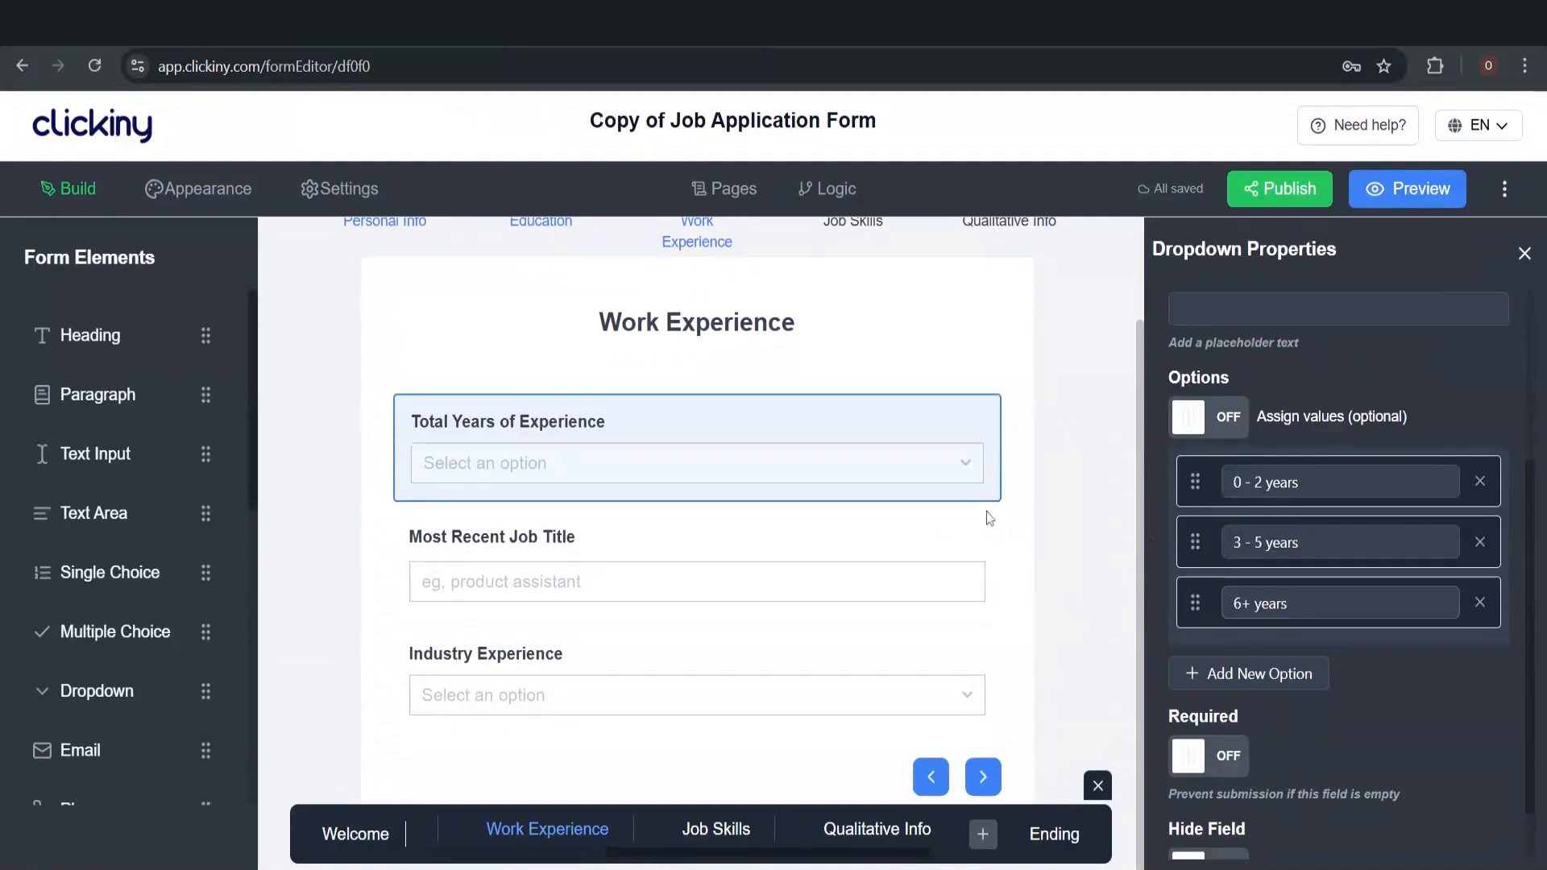
Inspect Most Recent Job Title, then Industry Experience's choices Healthcare, Tech and Finance
{"action": "left_click", "coordinate": [787, 560]}
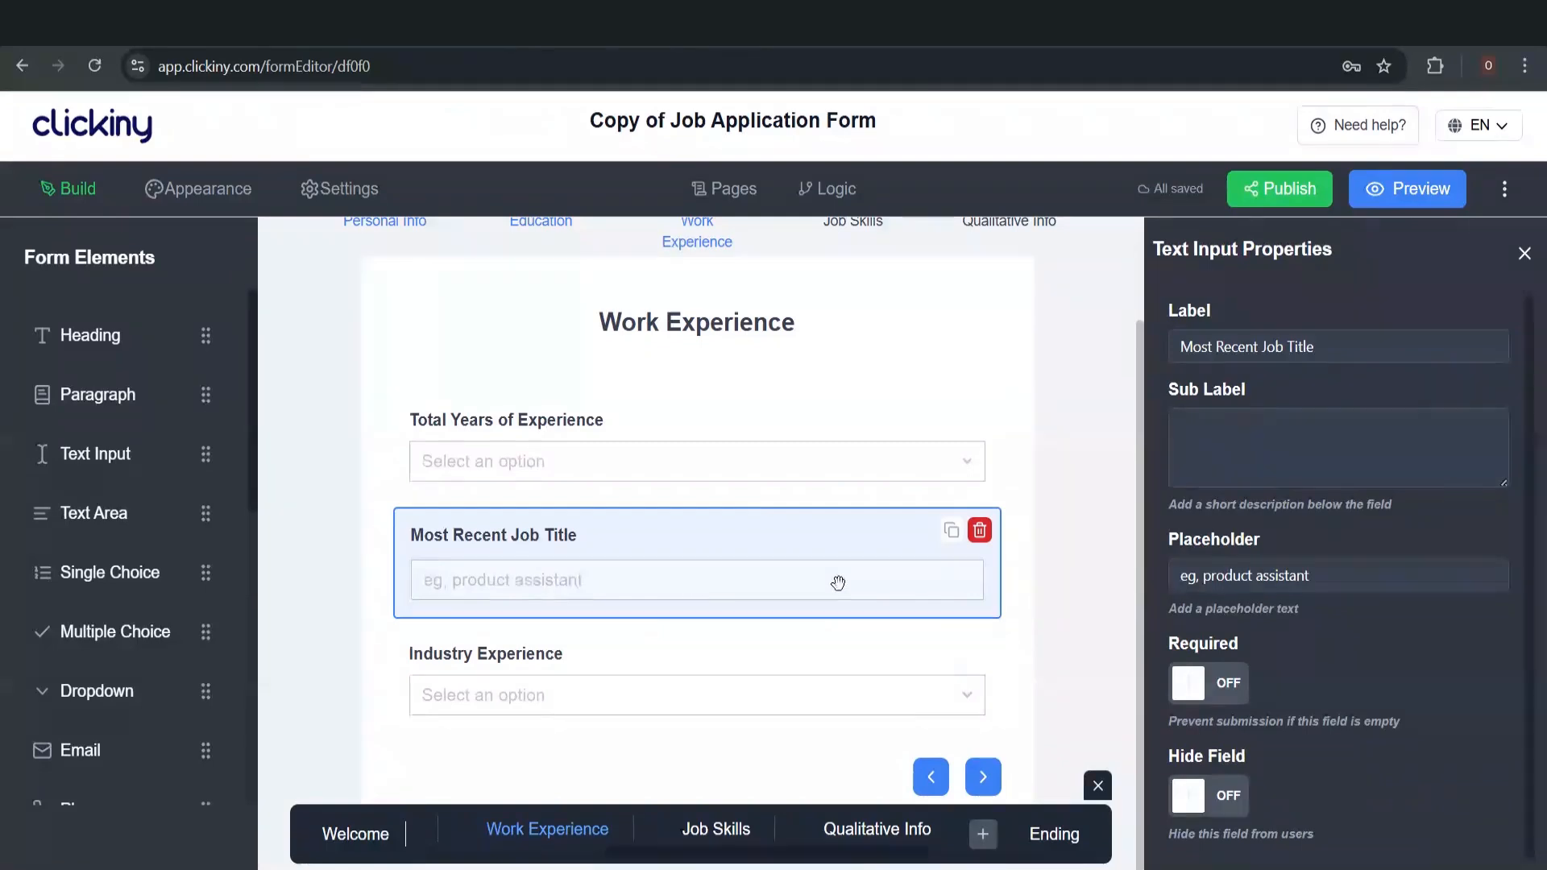
{"action": "left_click", "coordinate": [617, 672]}
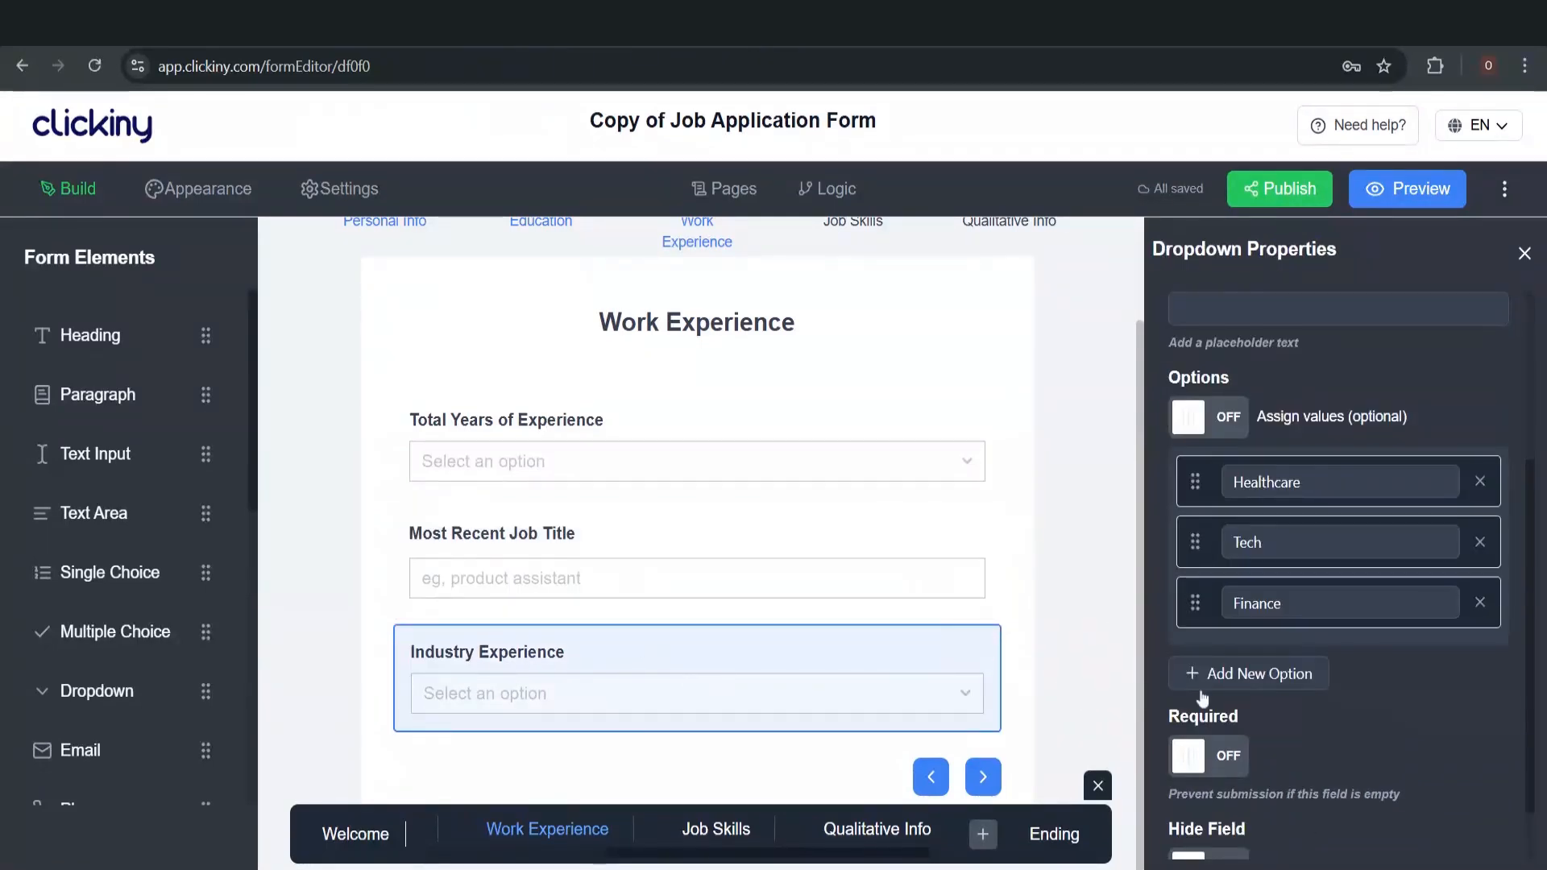
{"action": "scroll", "coordinate": [1202, 698], "scroll_direction": "down", "scroll_amount": 1}
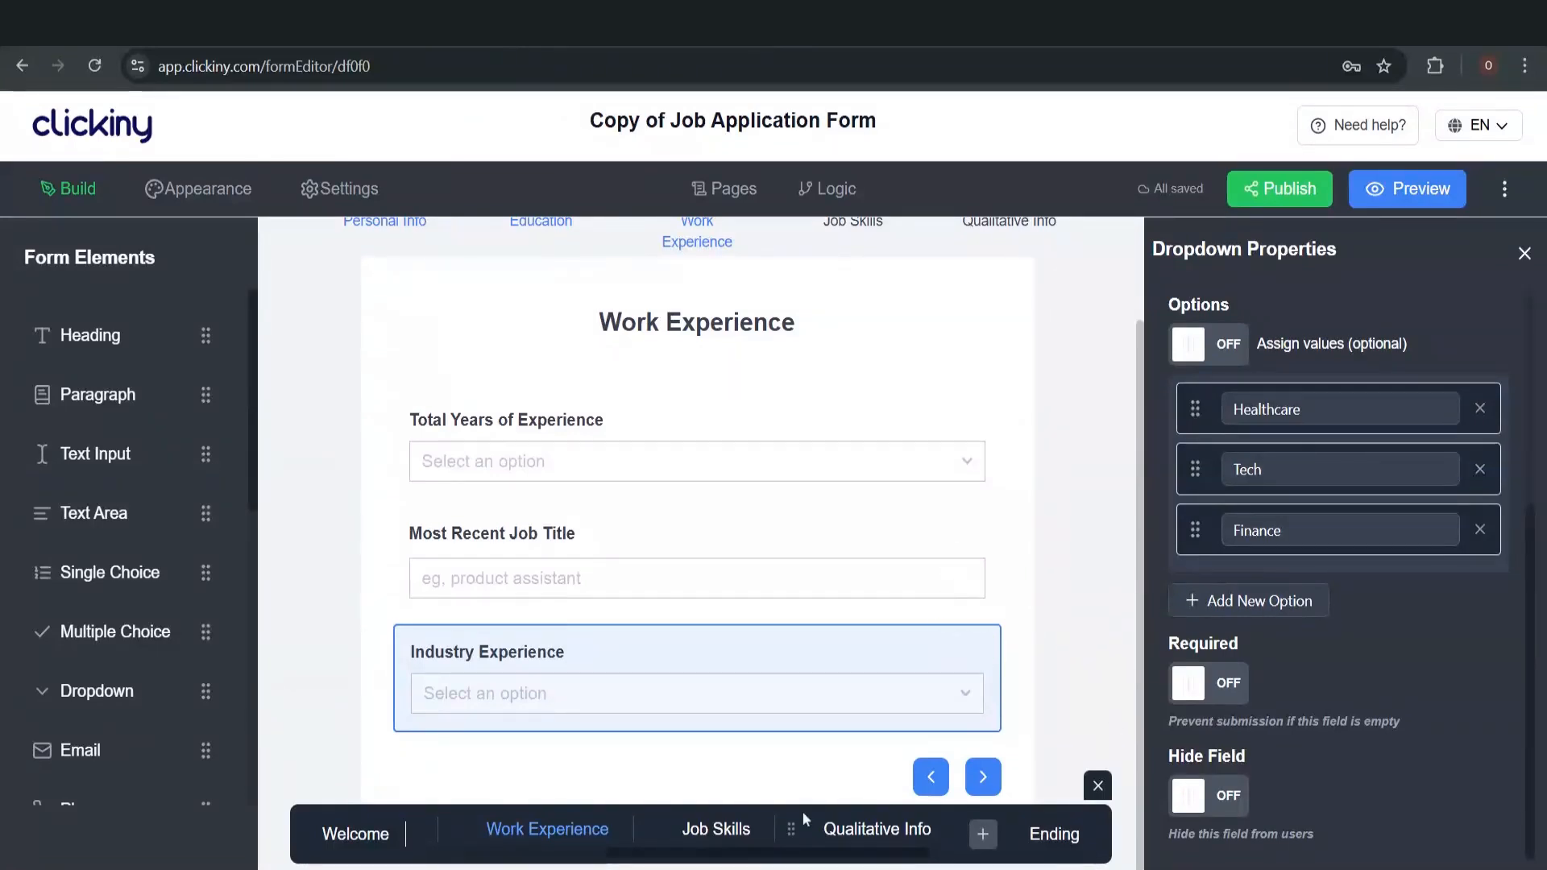
Change the Job Skills rating label to 'Rate your proficiency in research' instead of epic writing
{"action": "left_click", "coordinate": [717, 830]}
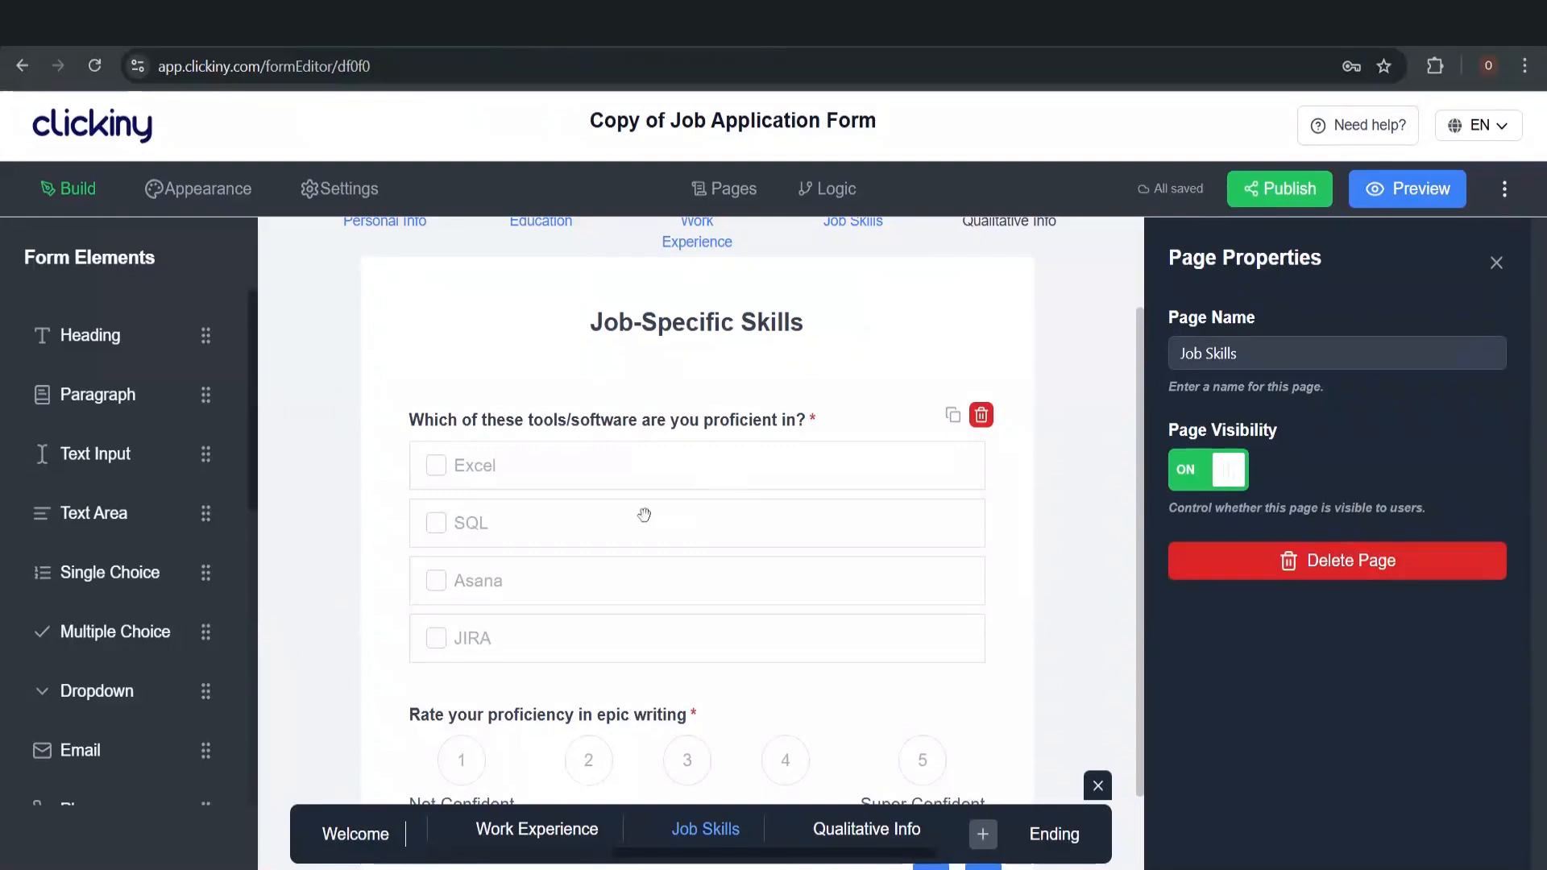
{"action": "scroll", "coordinate": [587, 625], "scroll_direction": "down", "scroll_amount": 1}
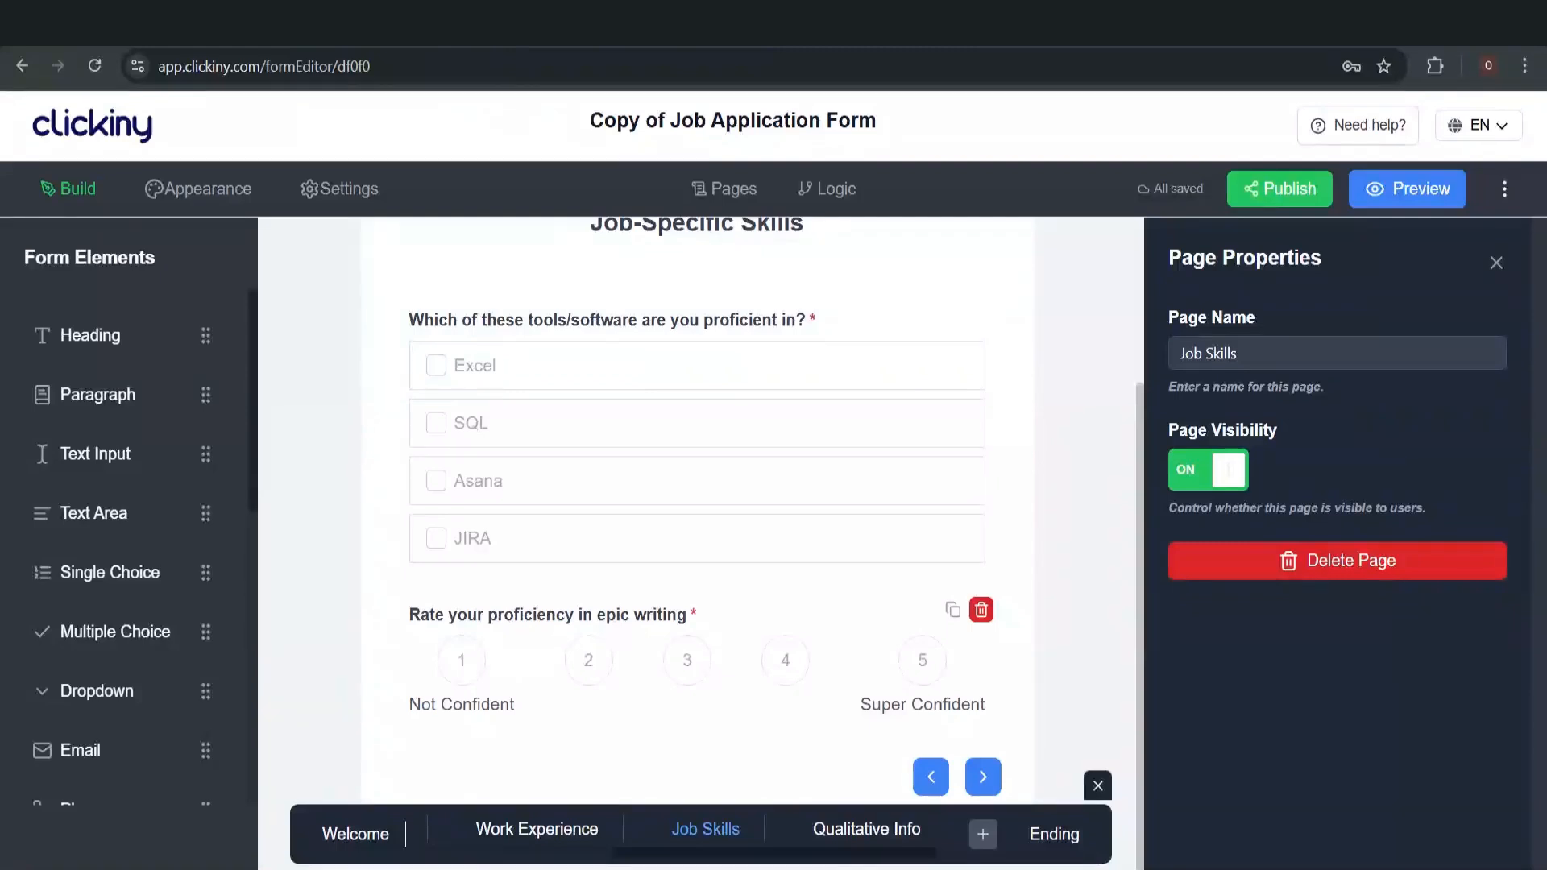
{"action": "left_click", "coordinate": [641, 619]}
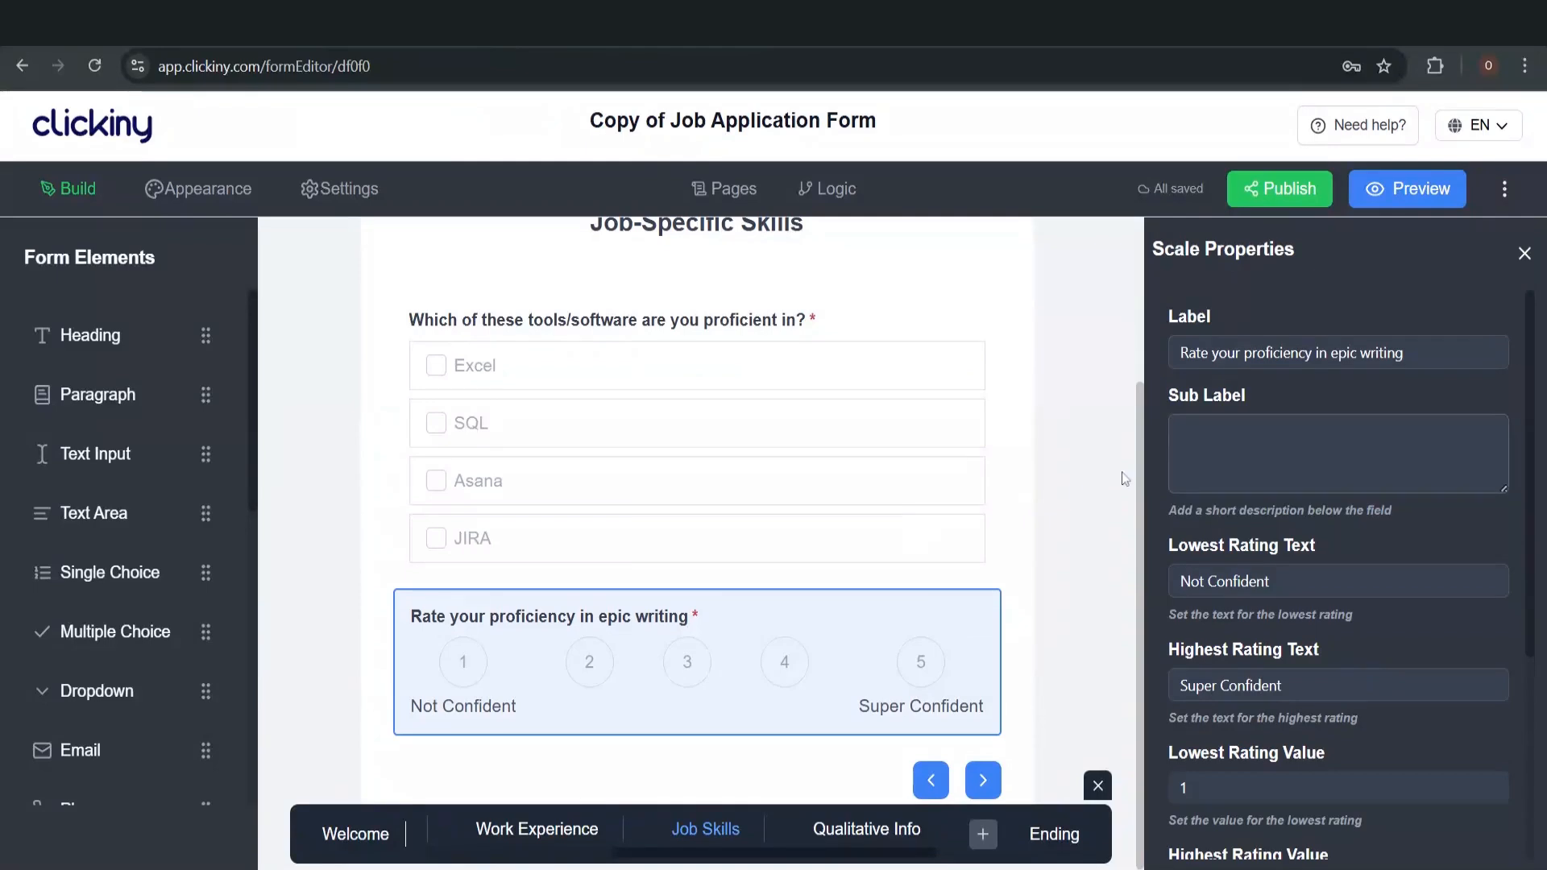
{"action": "left_click_drag", "start_coordinate": [1403, 353], "coordinate": [1370, 353]}
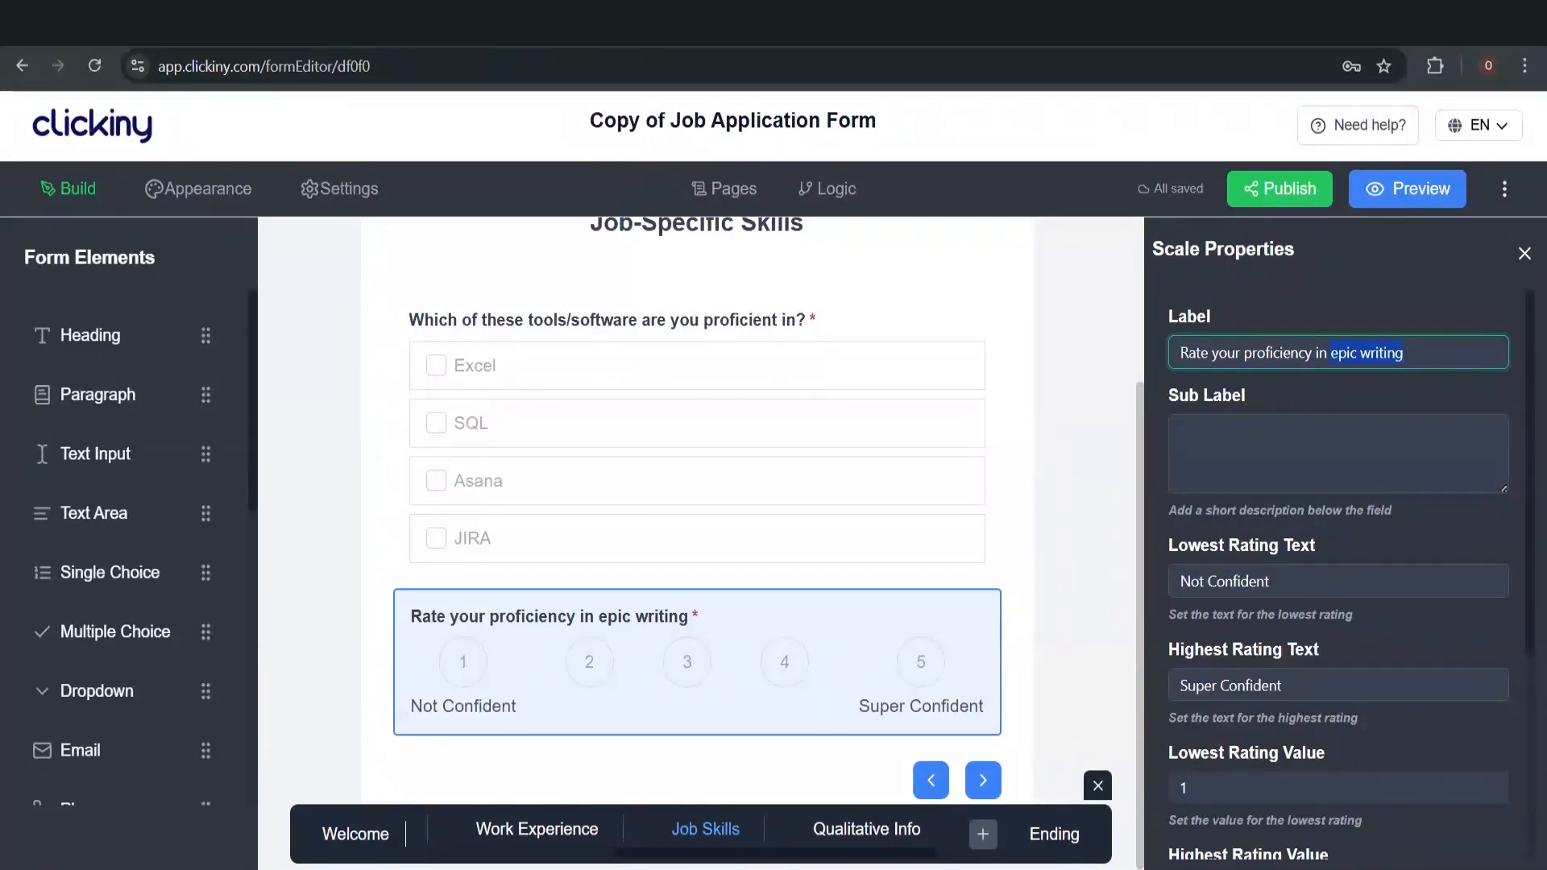
{"action": "type", "text": "research"}
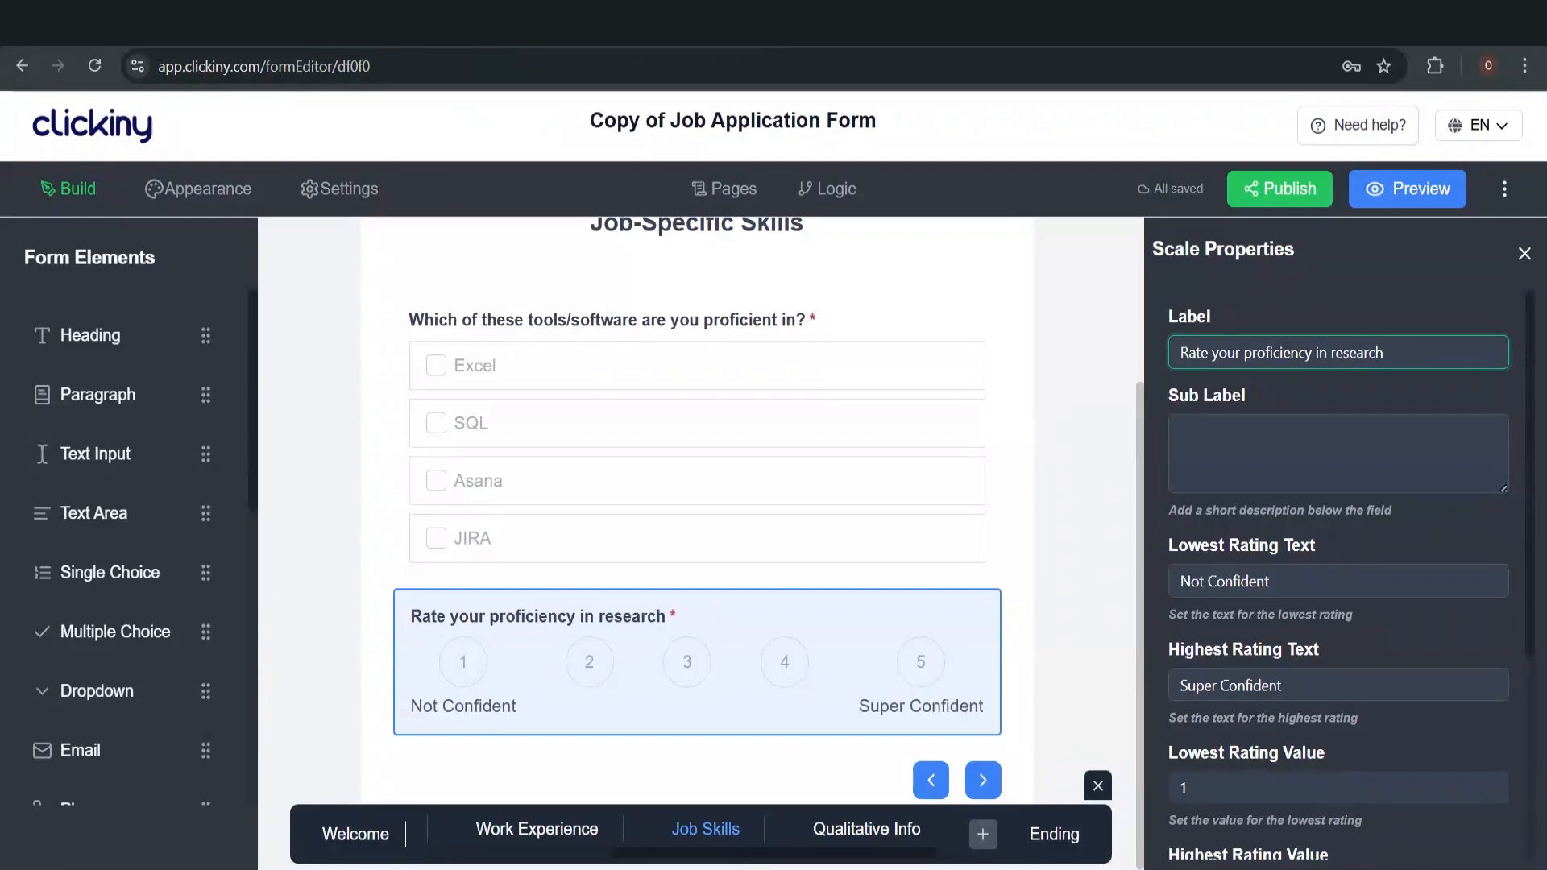
{"action": "left_click", "coordinate": [1399, 386]}
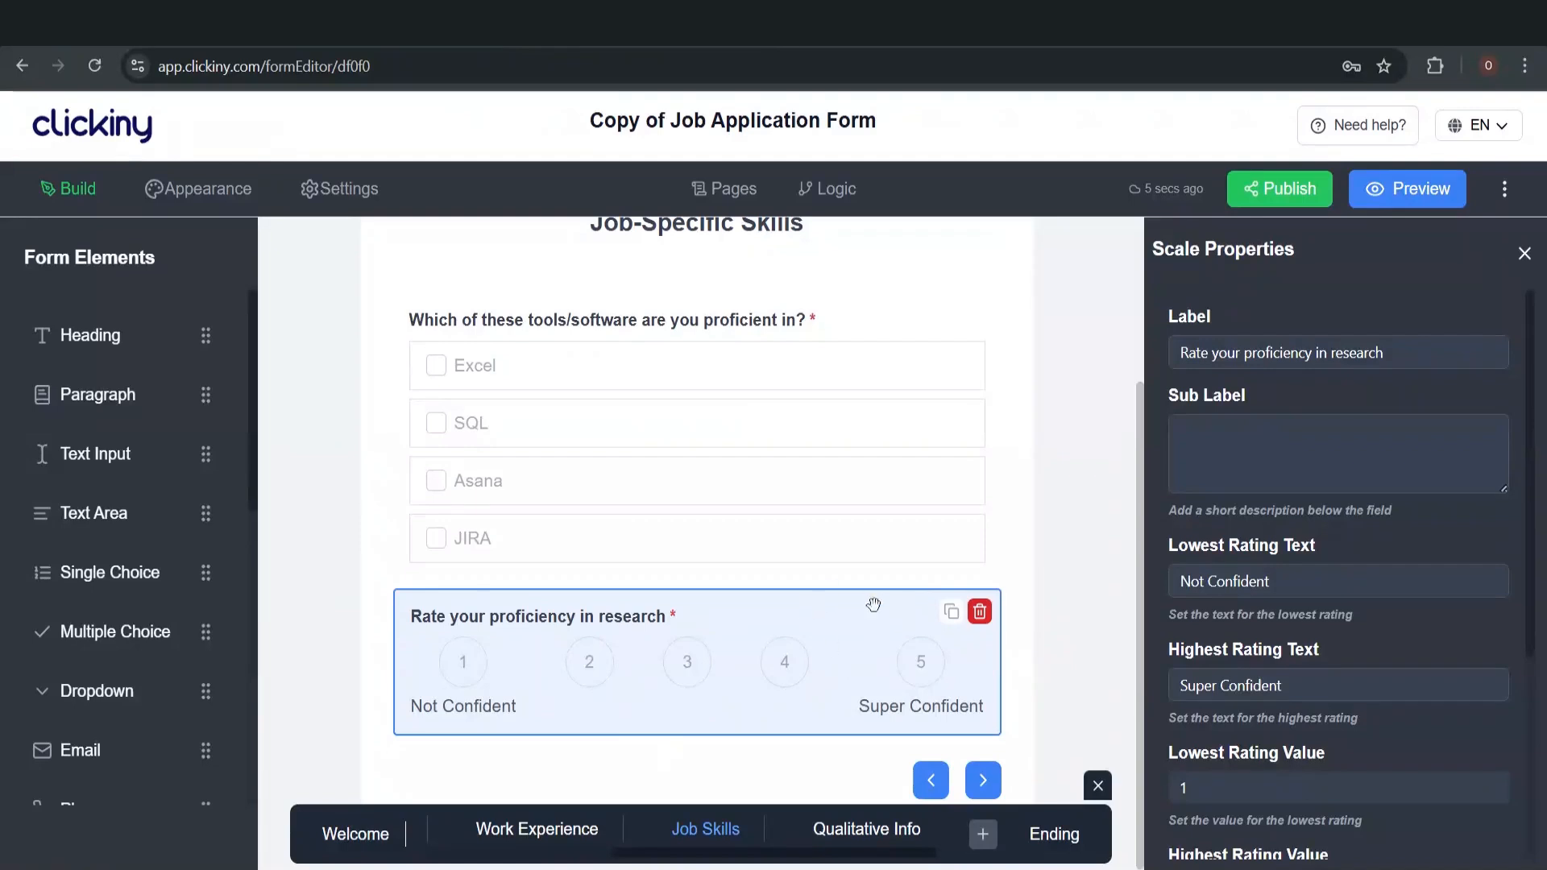
{"action": "left_click", "coordinate": [782, 830]}
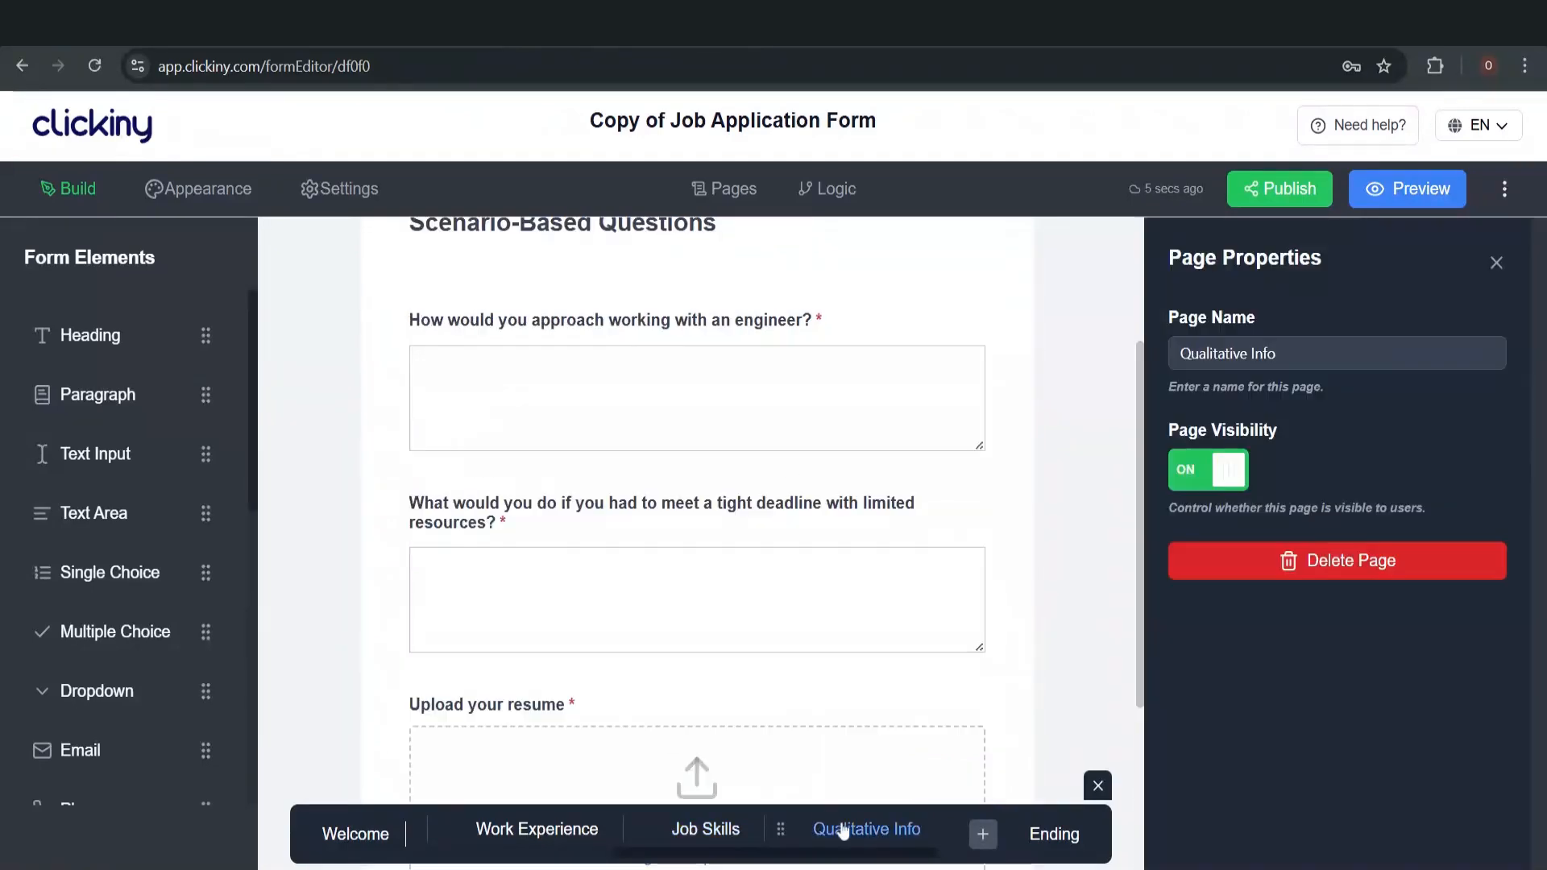
{"action": "scroll", "coordinate": [799, 548], "scroll_direction": "up", "scroll_amount": 3}
{"action": "scroll", "coordinate": [799, 547], "scroll_direction": "down", "scroll_amount": 2}
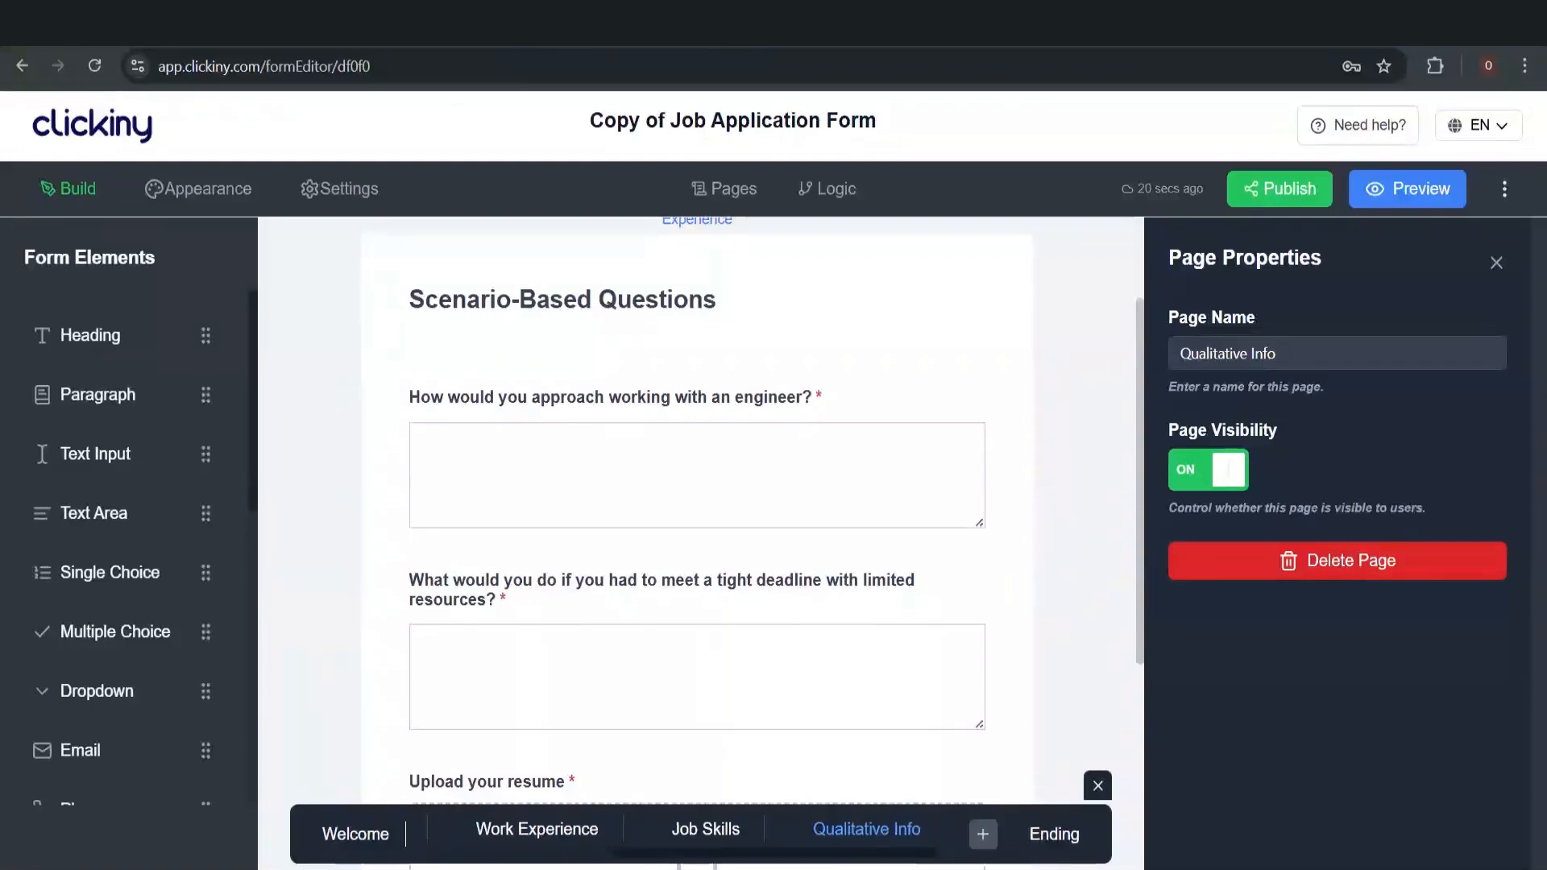
{"action": "mouse_move", "coordinate": [756, 444]}
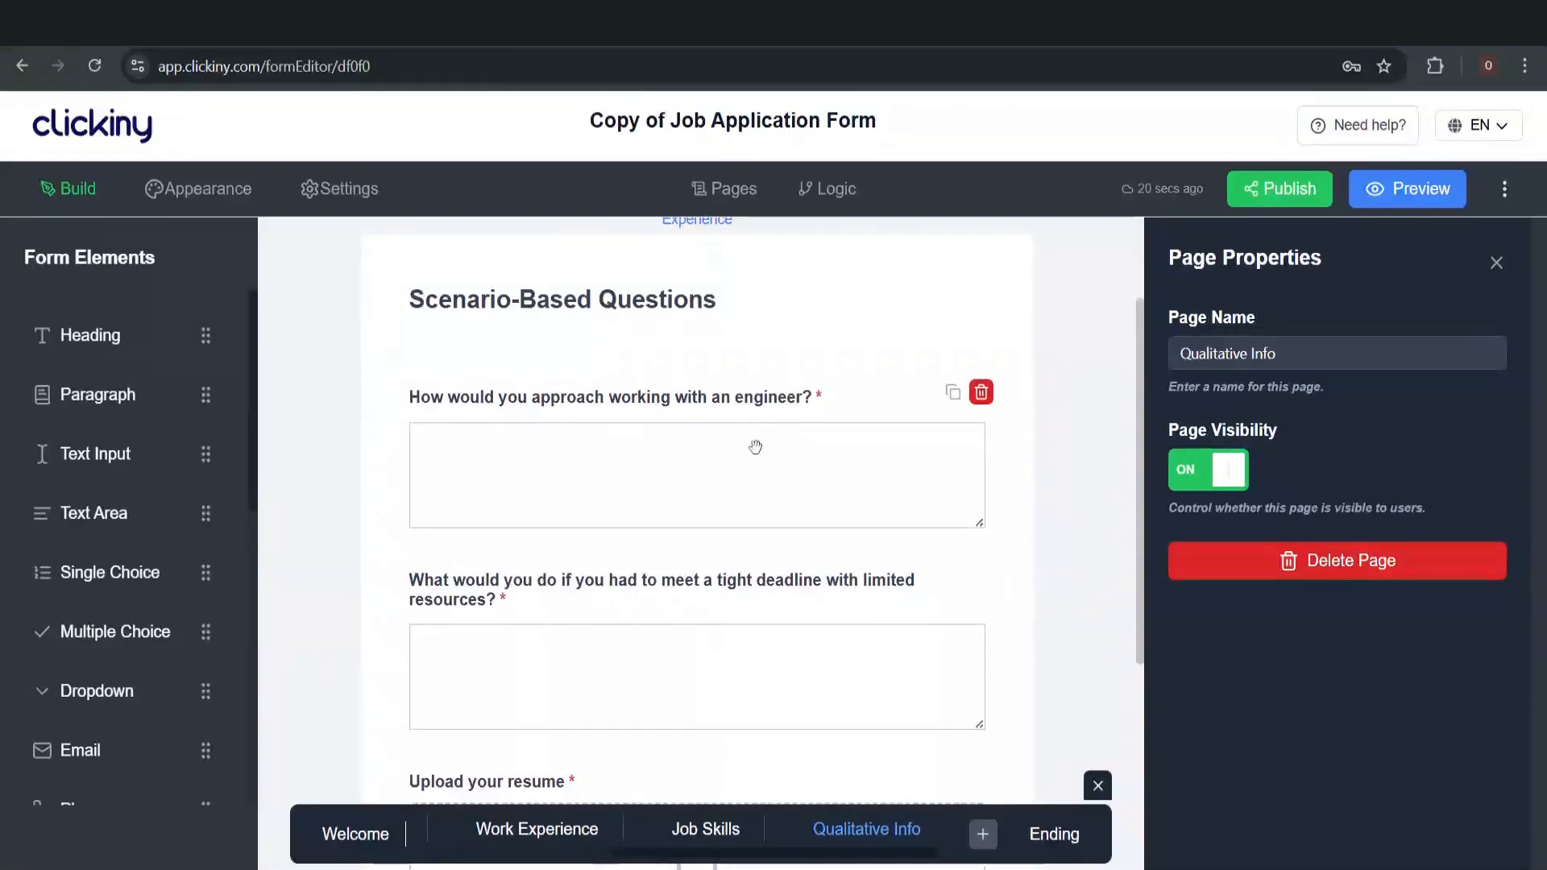
{"action": "scroll", "coordinate": [755, 447], "scroll_direction": "down", "scroll_amount": 2}
{"action": "scroll", "coordinate": [755, 446], "scroll_direction": "up", "scroll_amount": 2}
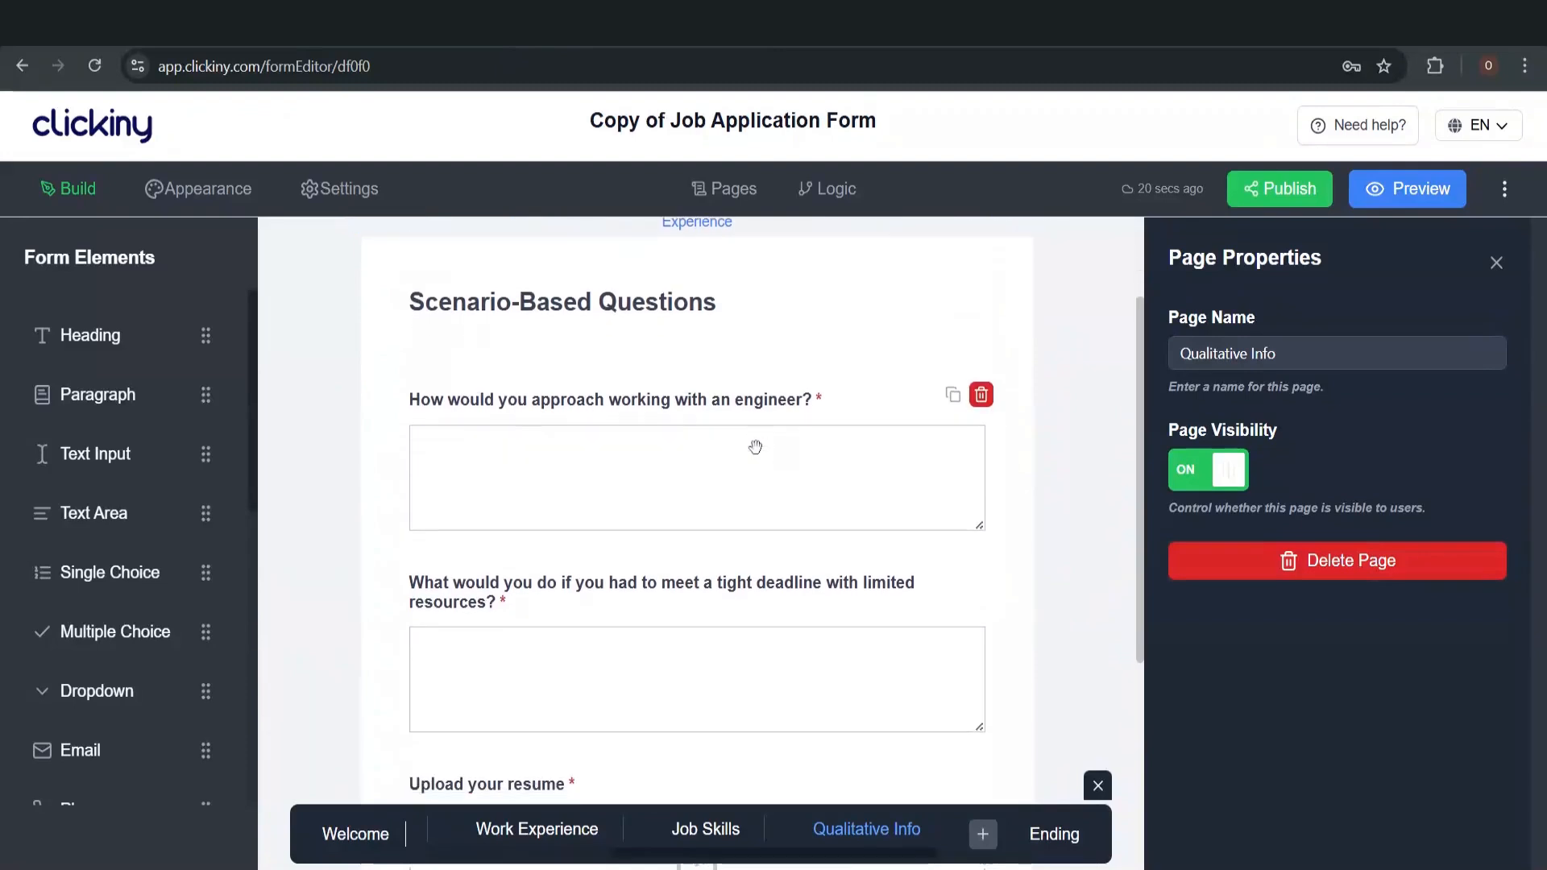
{"action": "scroll", "coordinate": [755, 447], "scroll_direction": "down", "scroll_amount": 2}
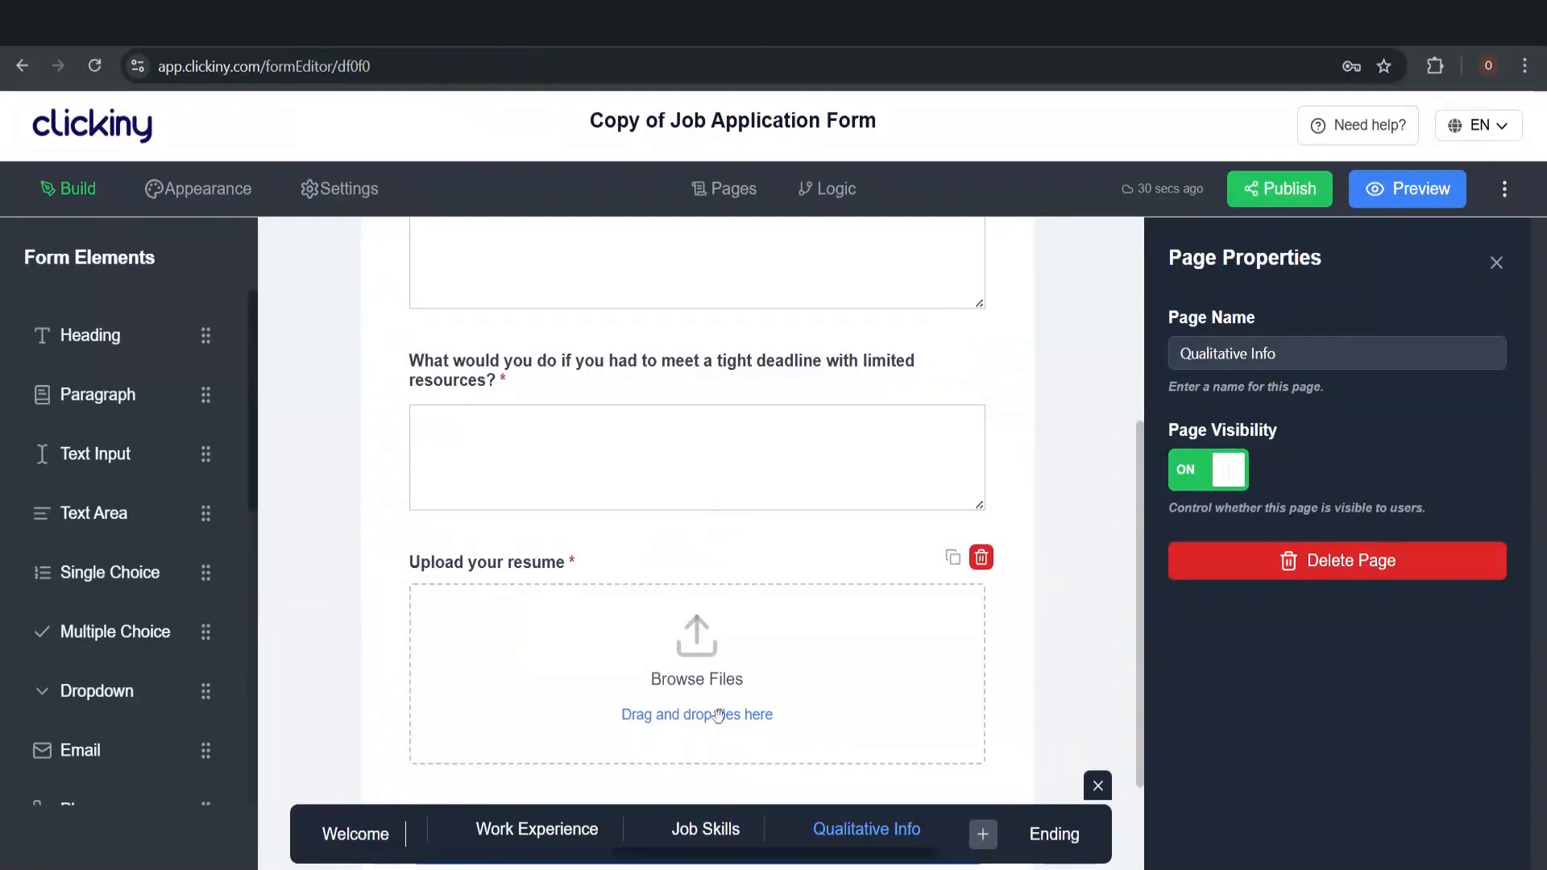
{"action": "scroll", "coordinate": [718, 715], "scroll_direction": "down", "scroll_amount": 2}
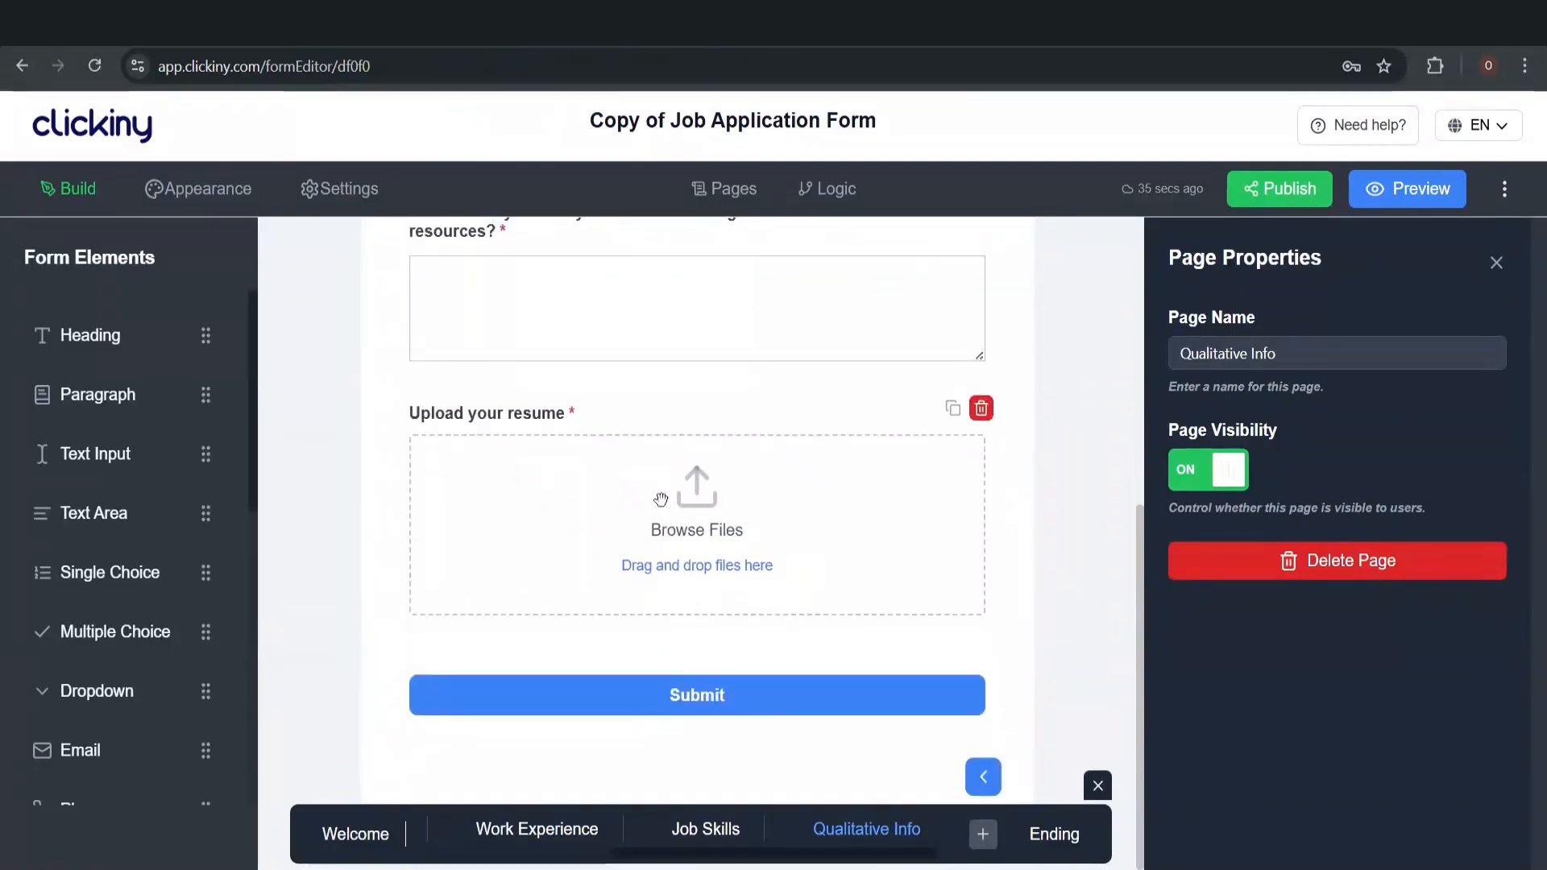
{"action": "scroll", "coordinate": [685, 482], "scroll_direction": "up", "scroll_amount": 6}
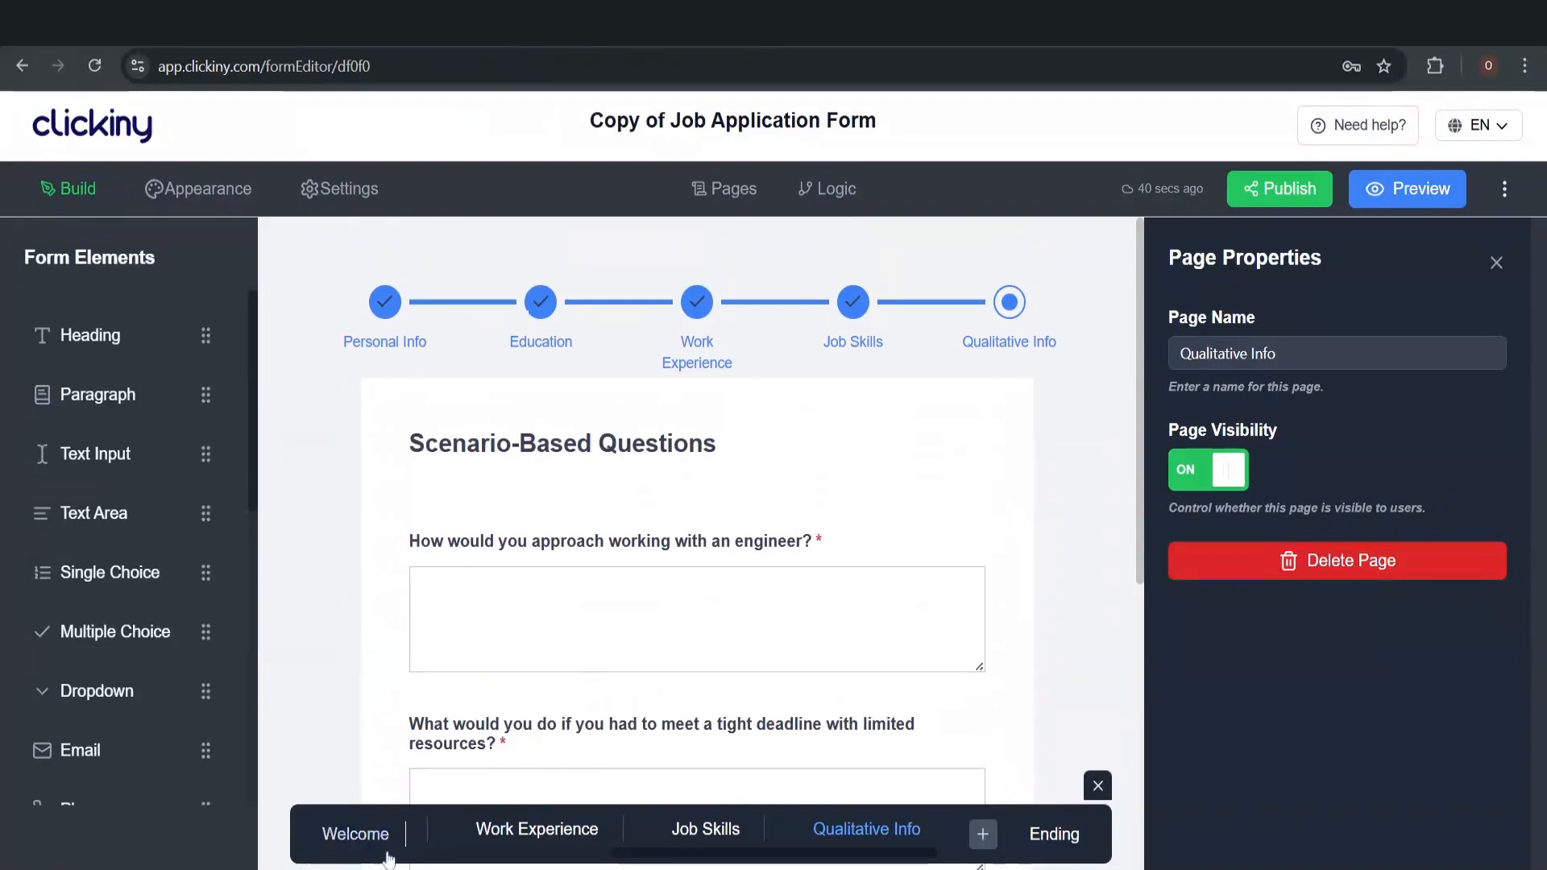
From the Welcome page, replace the form title 'Hiring' with 'Hiring Inc Application Form'
{"action": "left_click", "coordinate": [360, 840]}
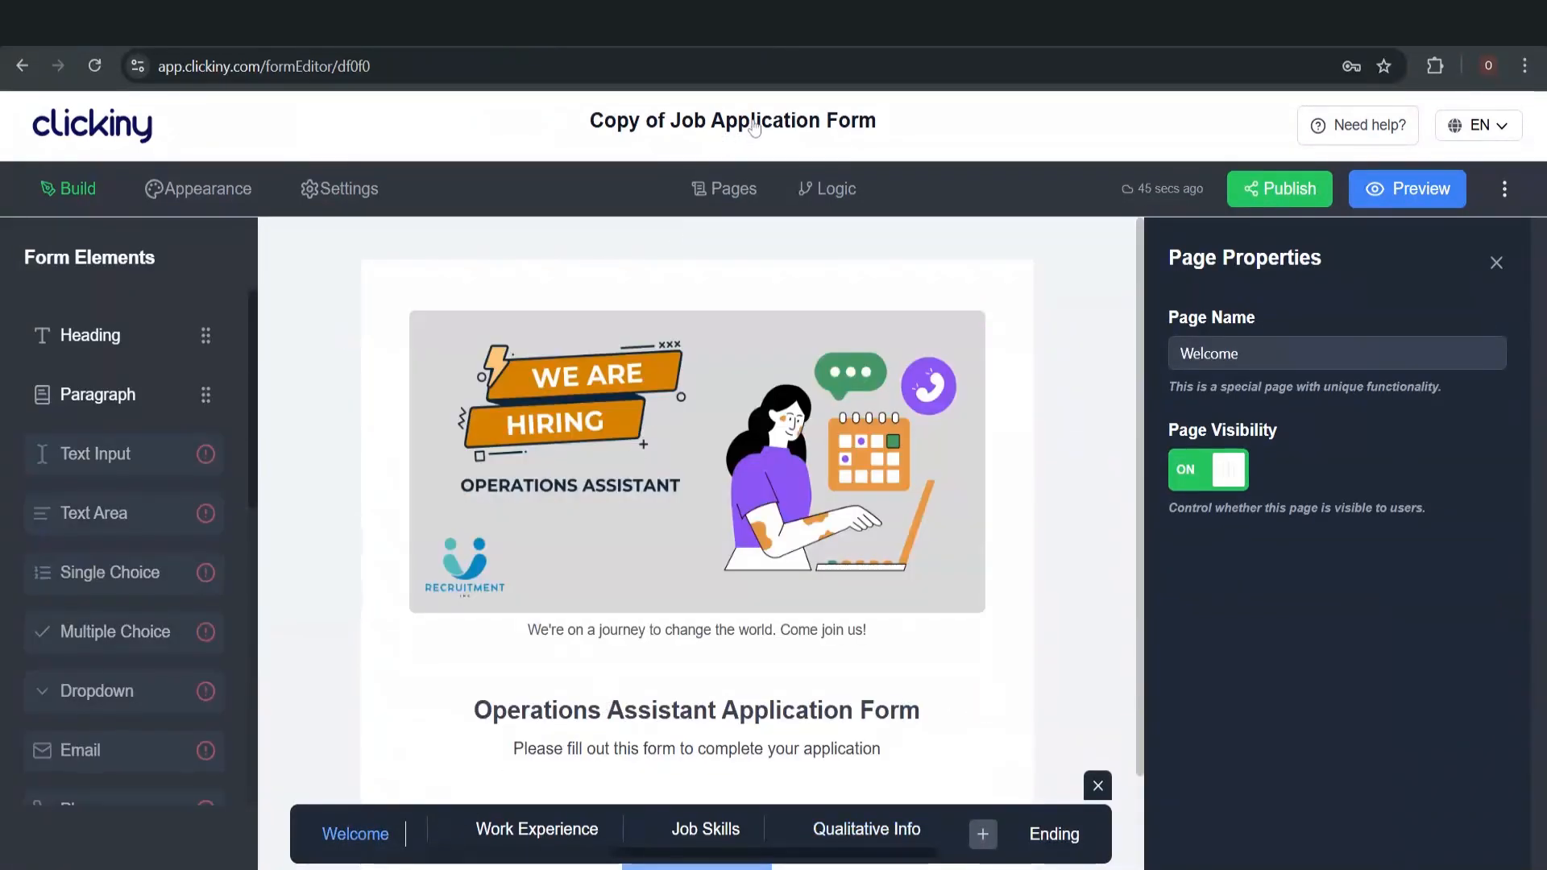
{"action": "left_click", "coordinate": [745, 125]}
{"action": "key", "text": "ctrl+a"}
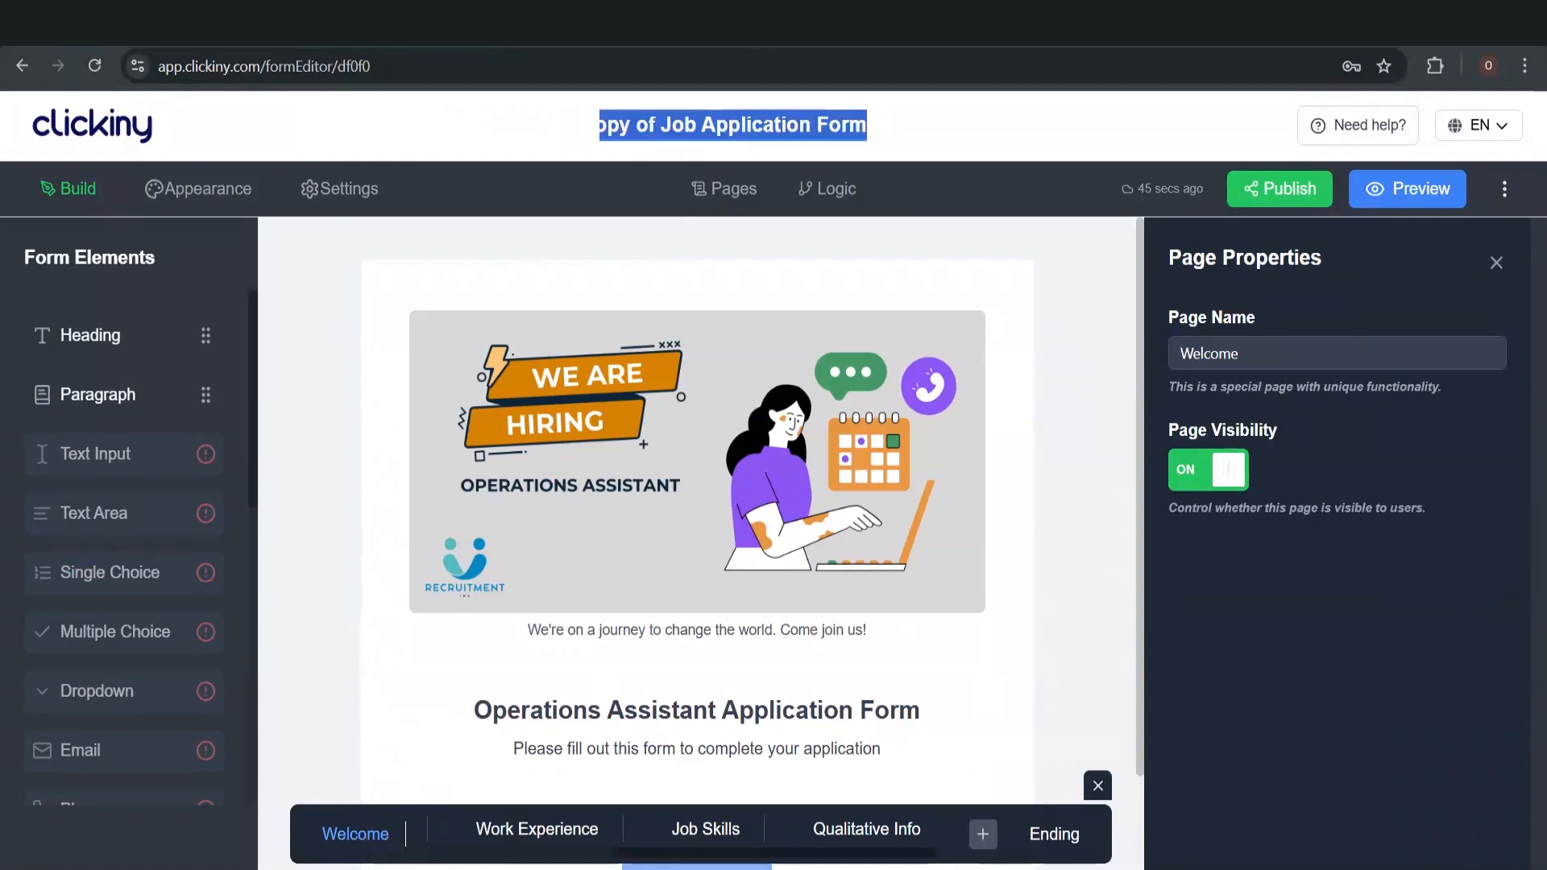
{"action": "type", "text": "Hirin"}
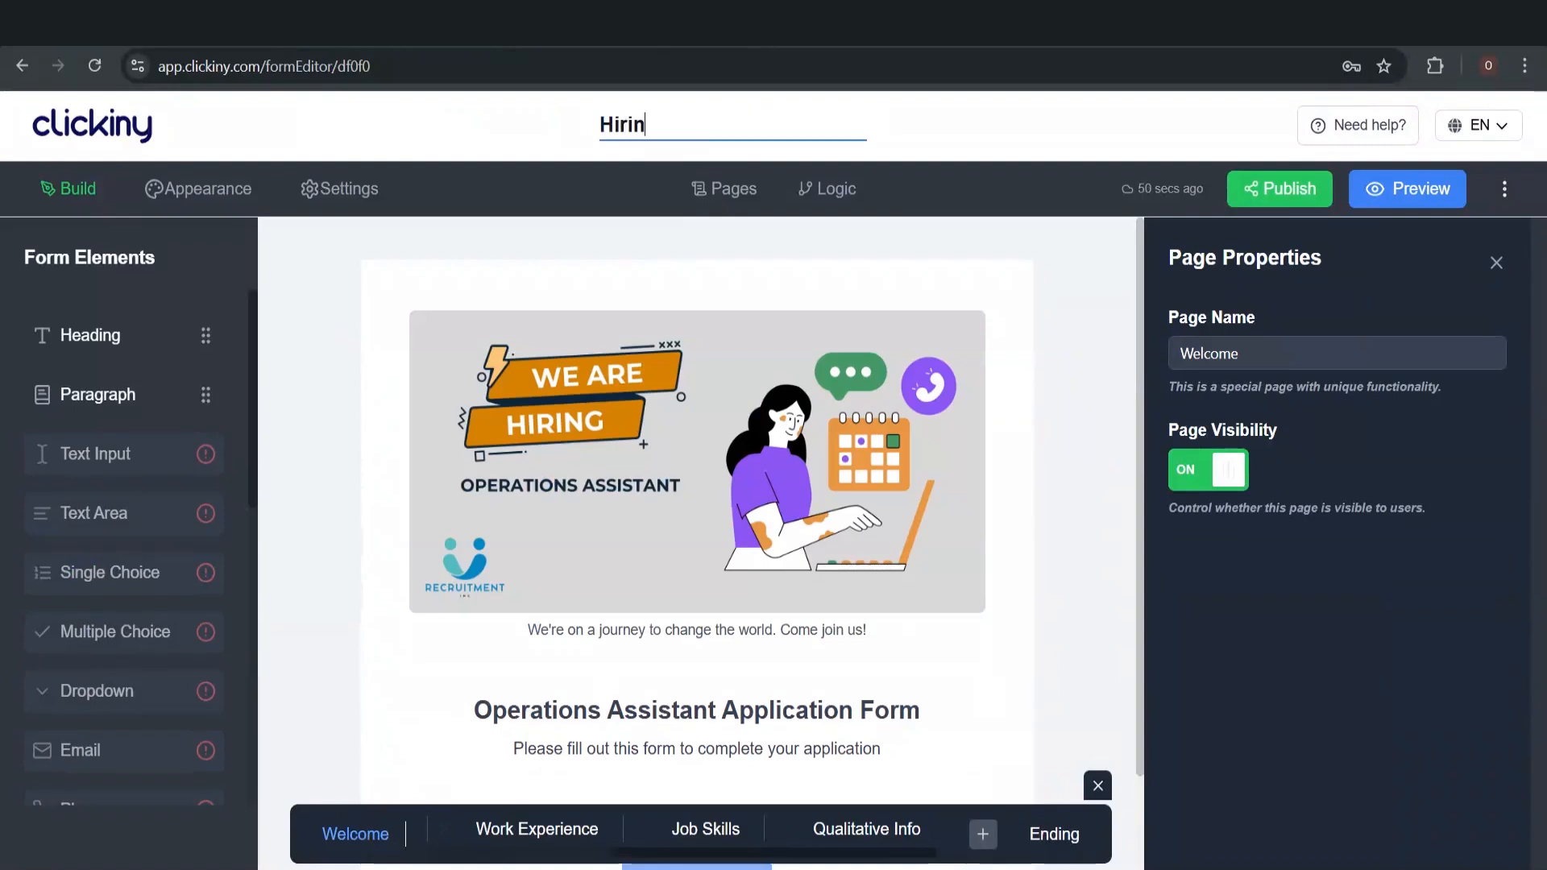
{"action": "type", "text": "g Inc a"}
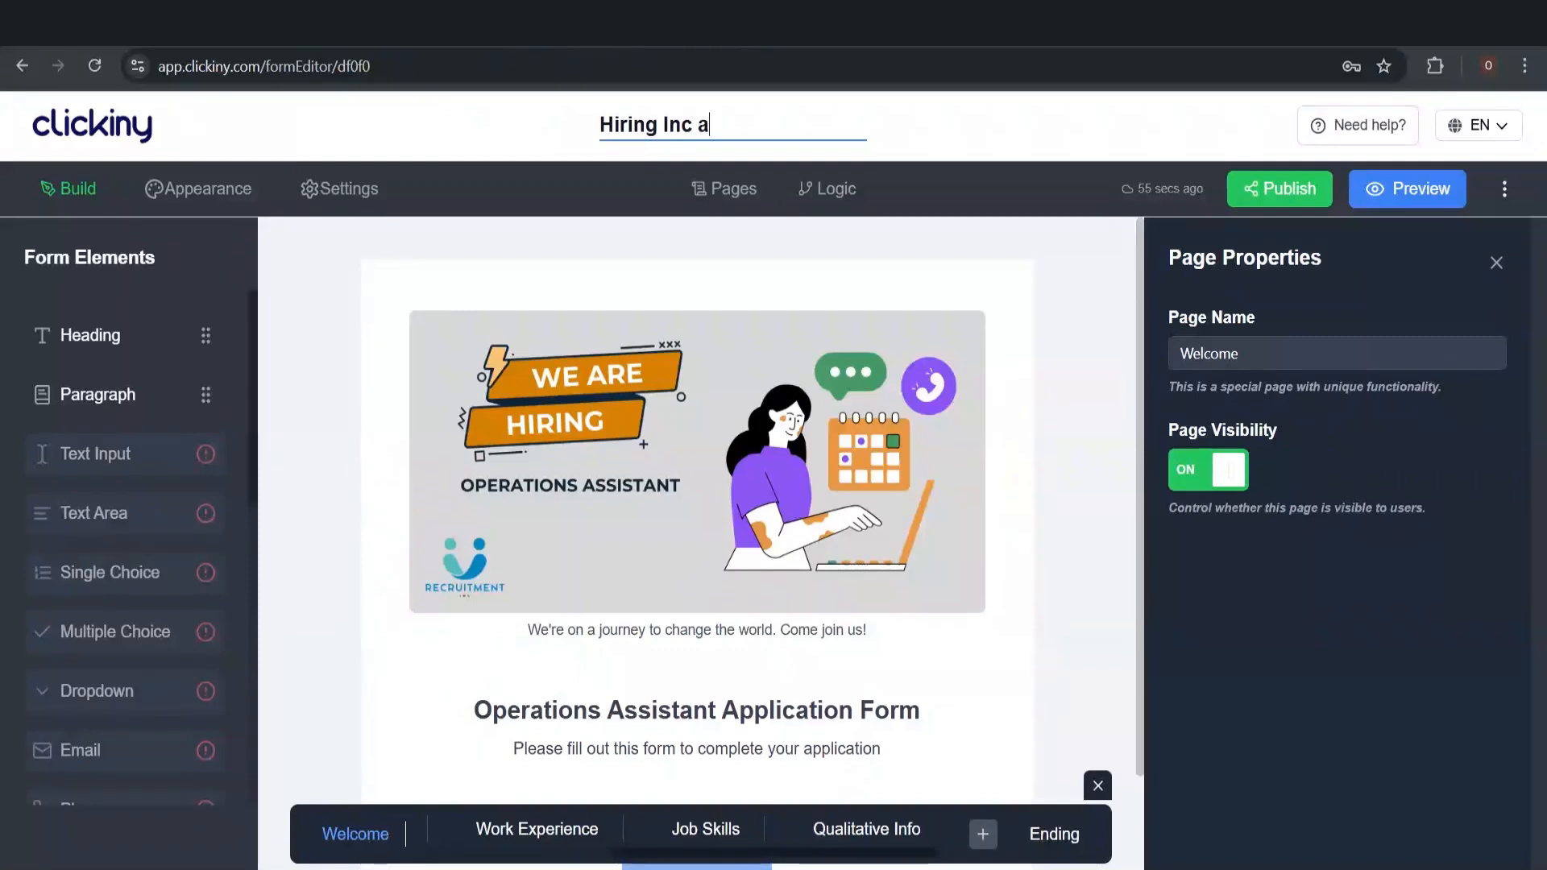
{"action": "key", "text": "BackSpace"}
{"action": "type", "text": "S"}
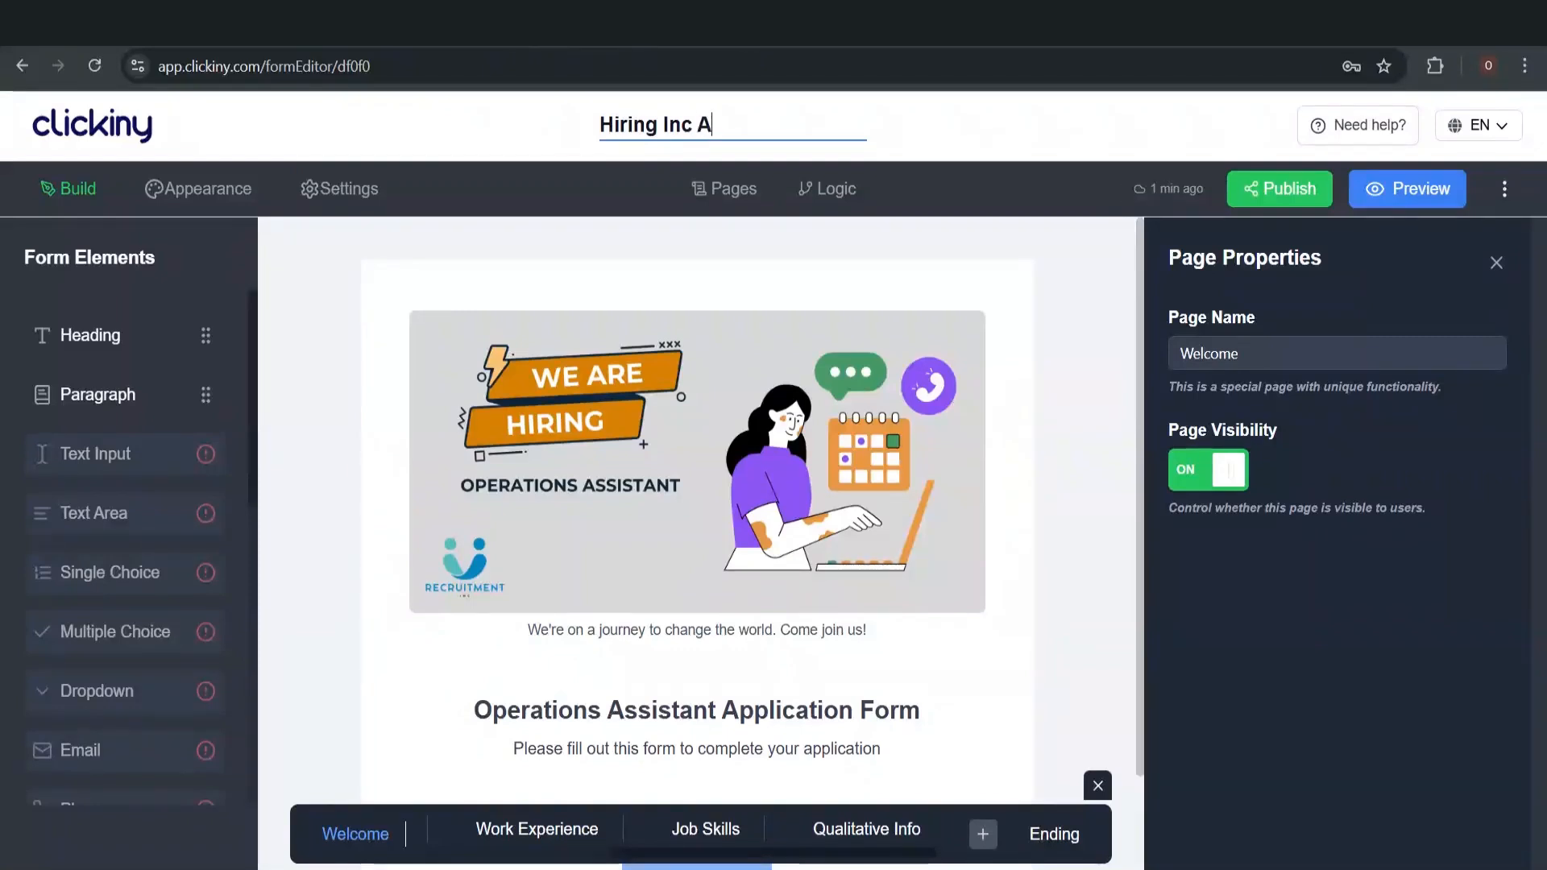
{"action": "type", "text": "ppp"}
{"action": "type", "text": "icatio"}
{"action": "type", "text": "n "}
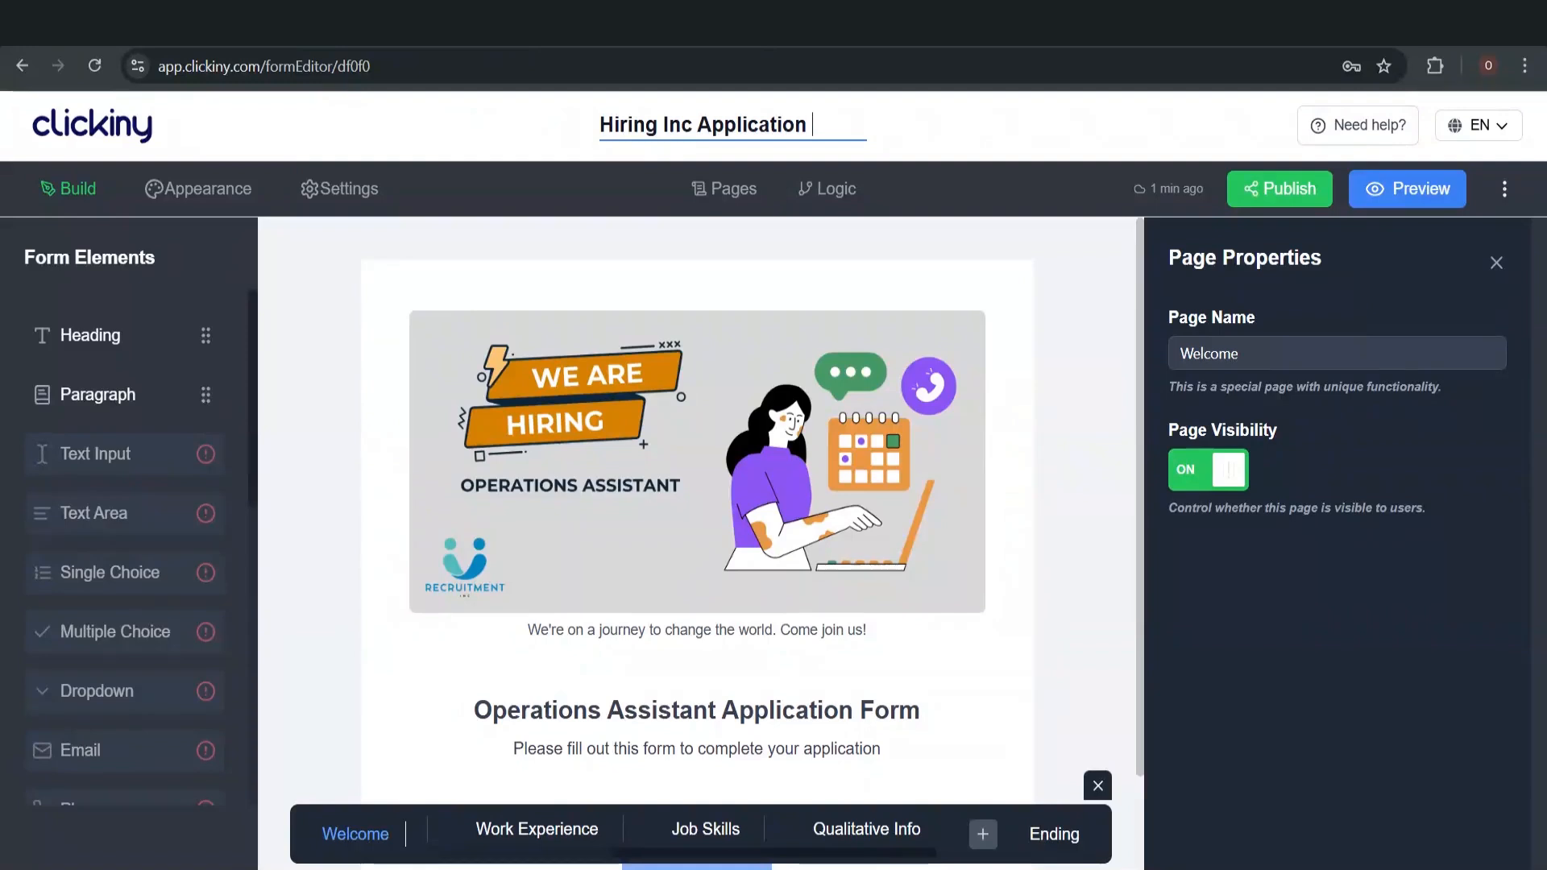
{"action": "type", "text": "Form"}
{"action": "left_click", "coordinate": [1093, 309]}
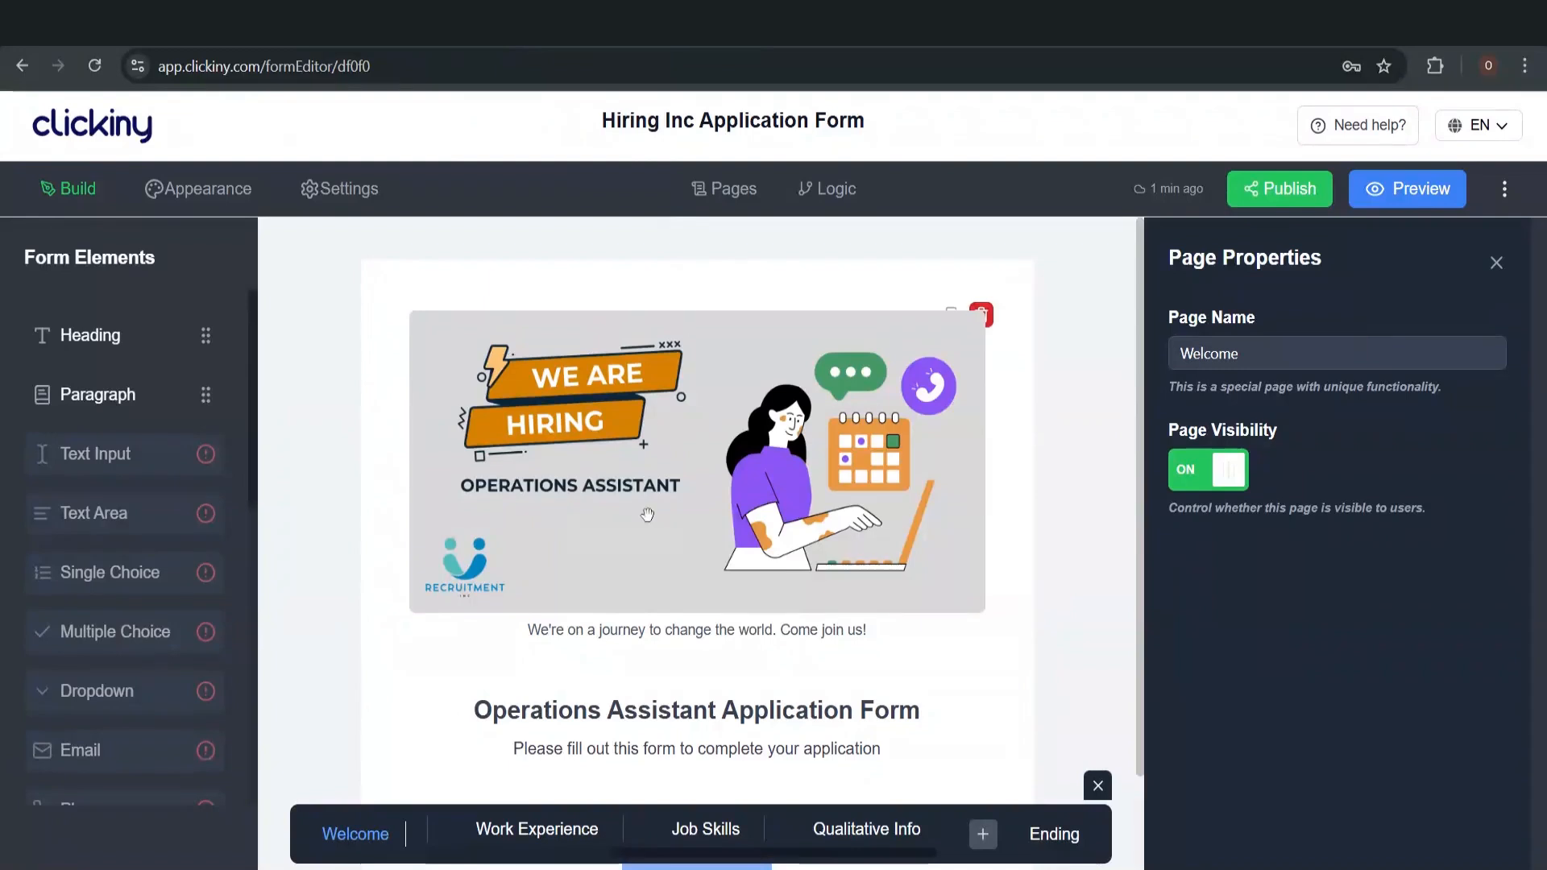
Look through the Work Experience and Personal Info pages of the form
{"action": "scroll", "coordinate": [648, 514], "scroll_direction": "down", "scroll_amount": 2}
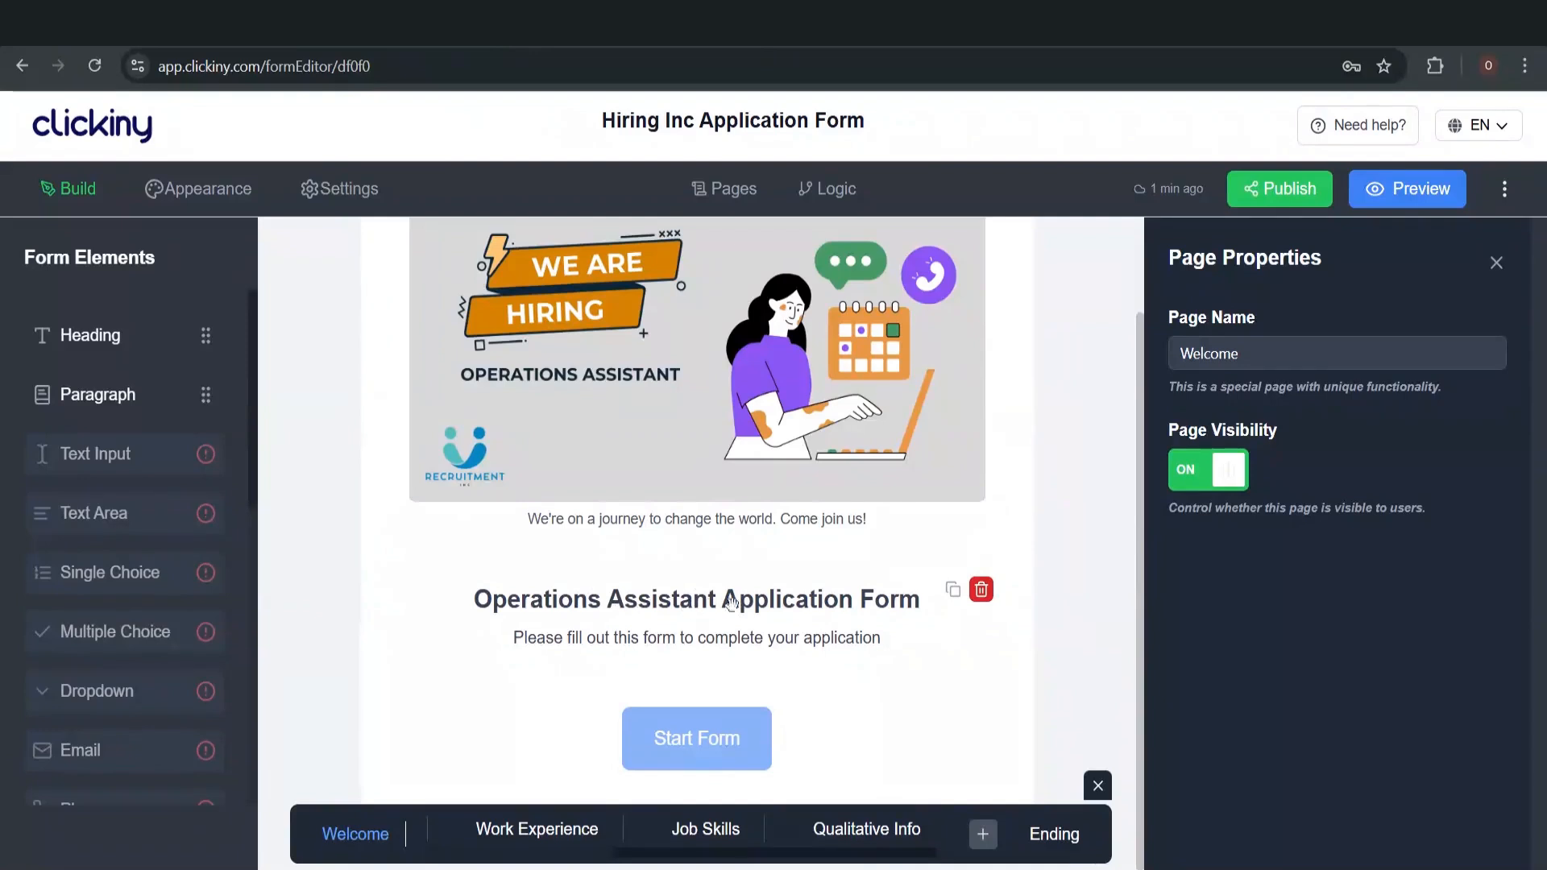
{"action": "left_click", "coordinate": [548, 831]}
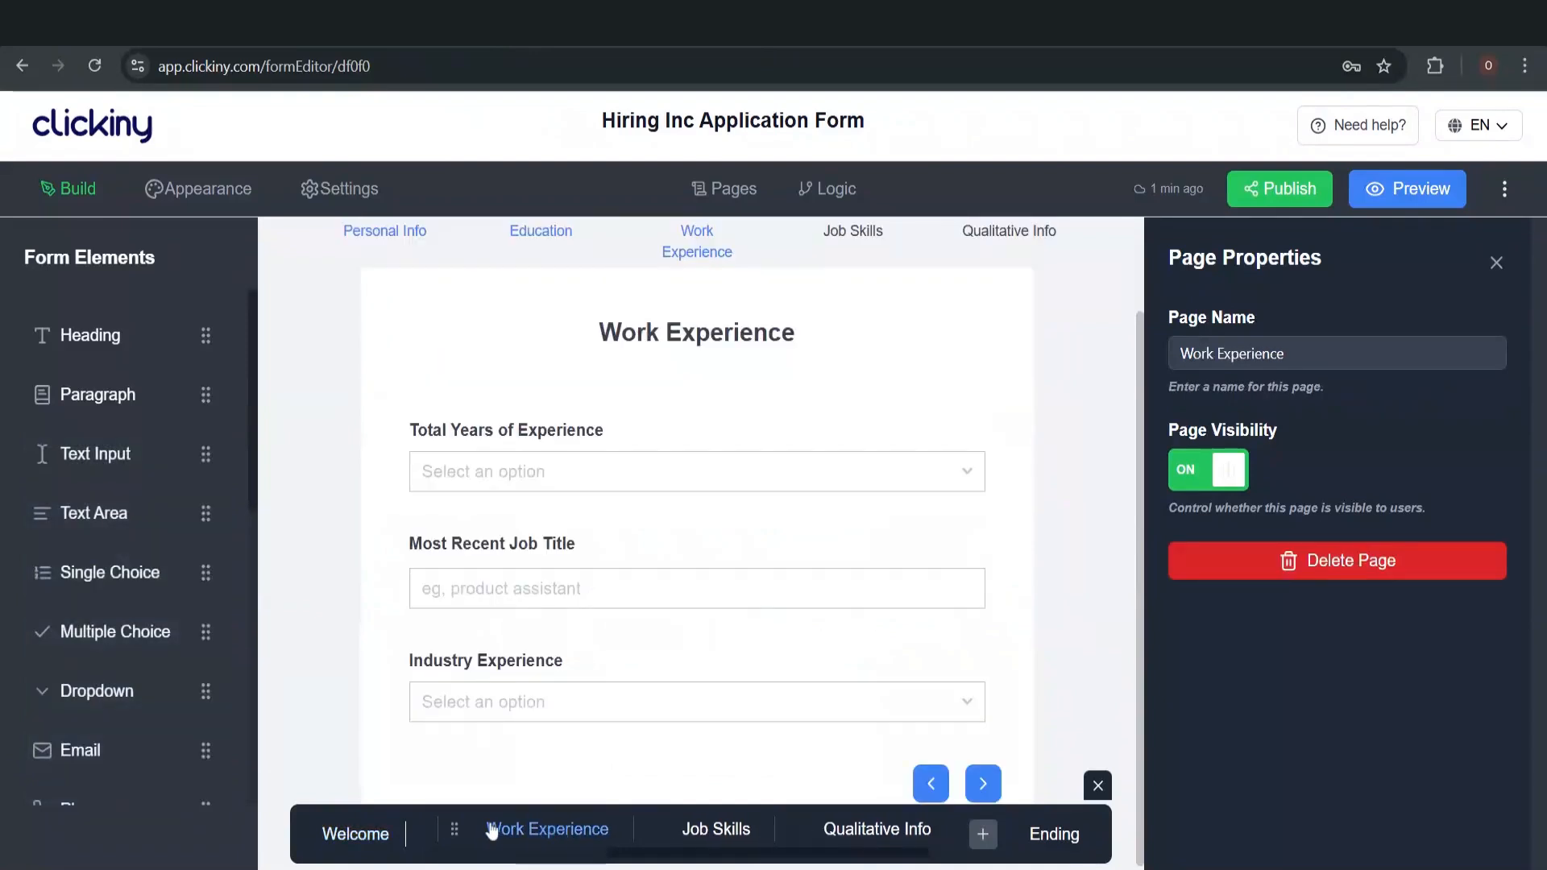
{"action": "scroll", "coordinate": [492, 830], "scroll_direction": "left", "scroll_amount": 3}
{"action": "left_click", "coordinate": [516, 830]}
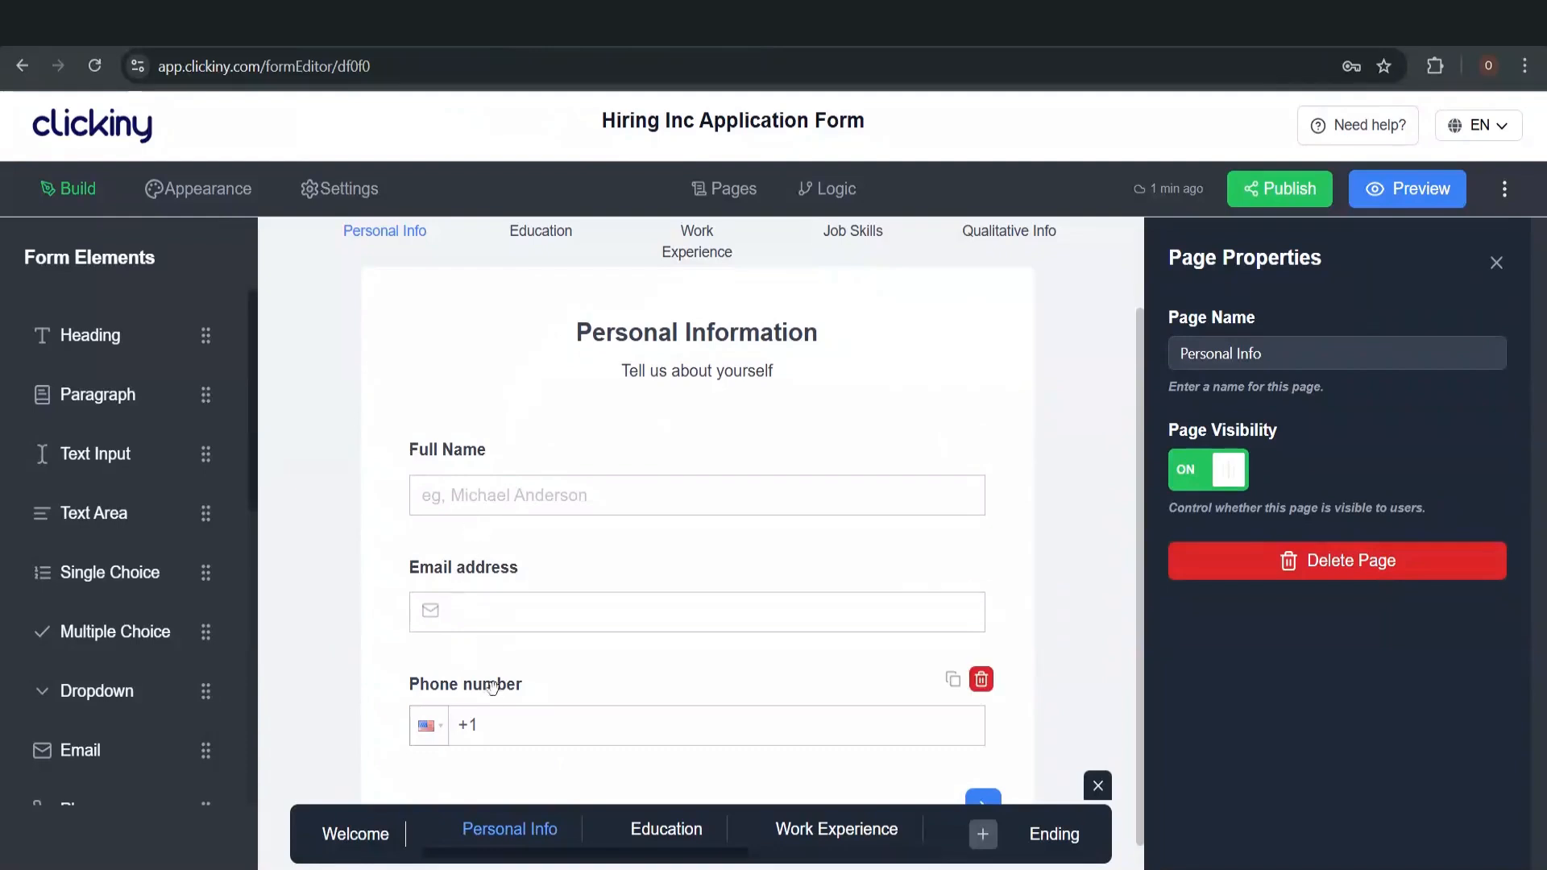
{"action": "scroll", "coordinate": [494, 692], "scroll_direction": "down", "scroll_amount": 1}
{"action": "scroll", "coordinate": [493, 692], "scroll_direction": "up", "scroll_amount": 3}
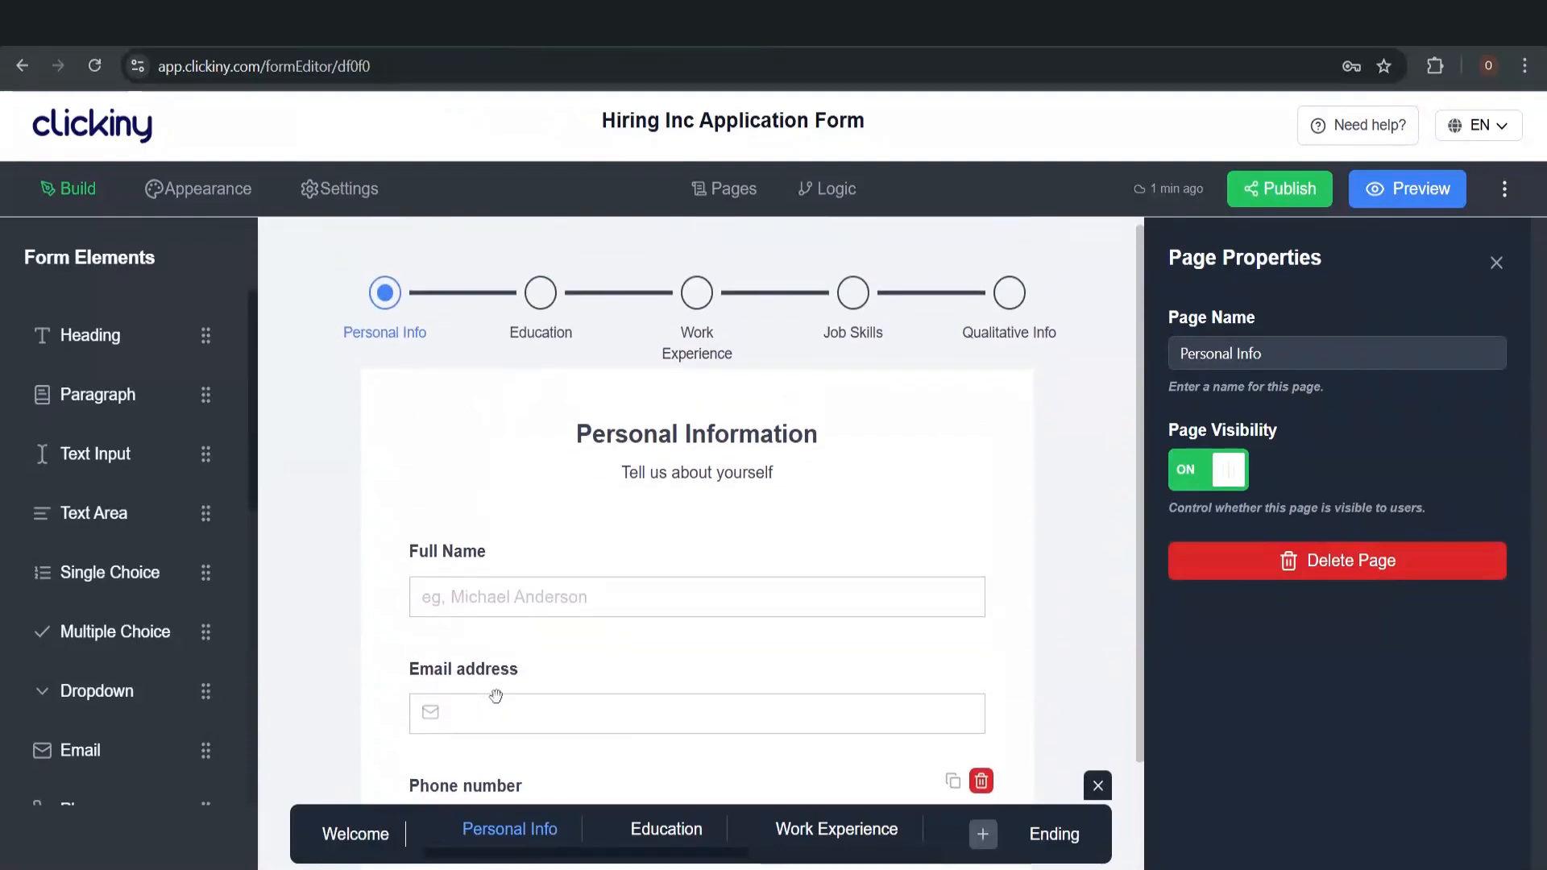
{"action": "scroll", "coordinate": [495, 695], "scroll_direction": "down", "scroll_amount": 1}
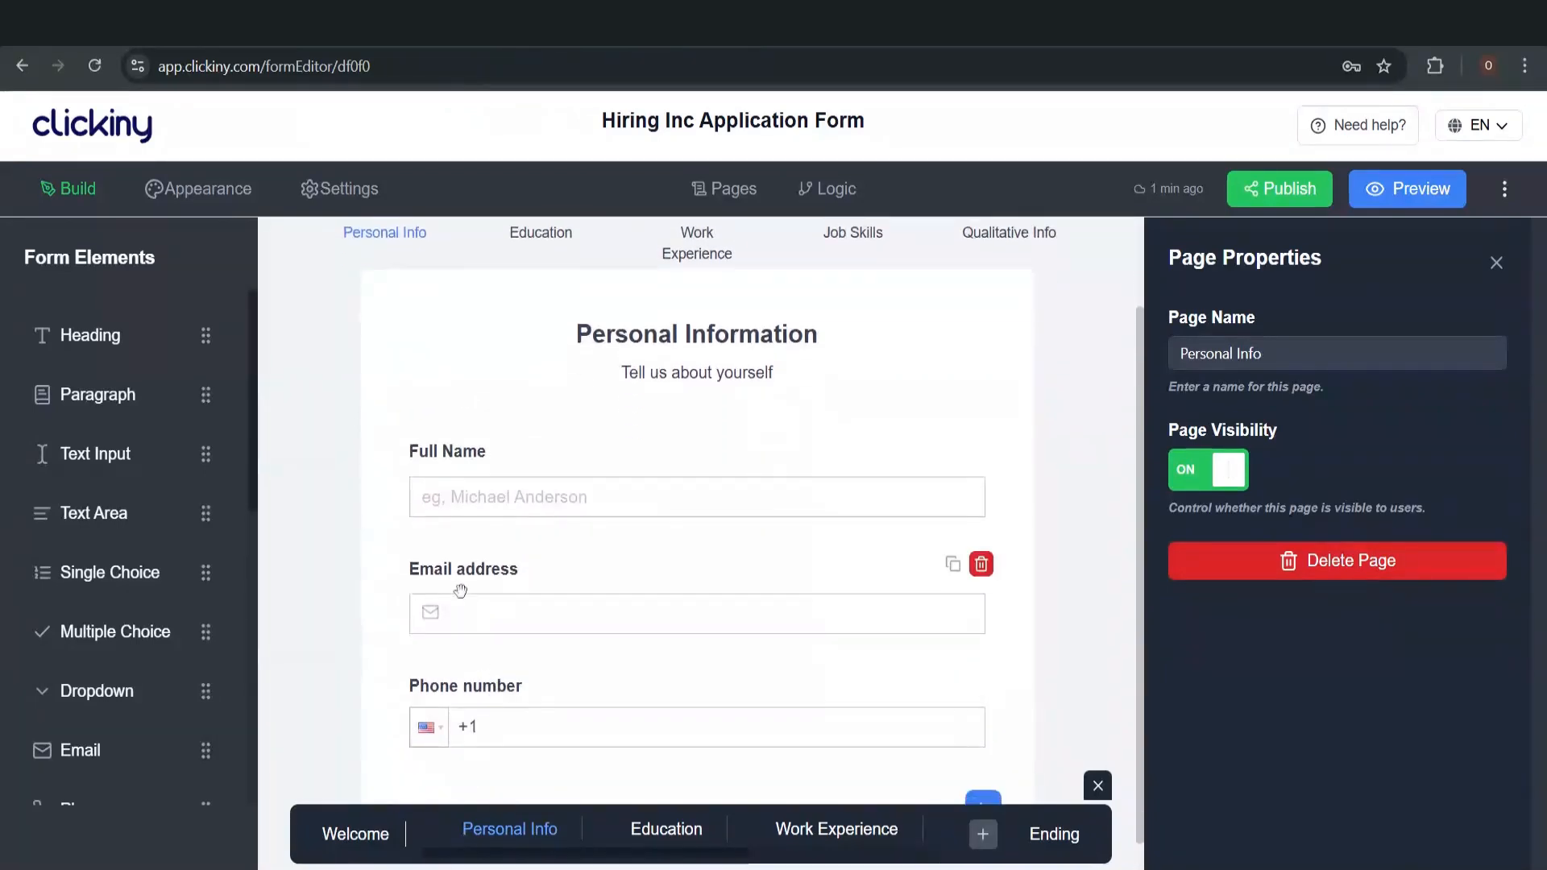
On the Education page, check the education-level question's four options and glance at Logic
{"action": "left_click", "coordinate": [666, 832]}
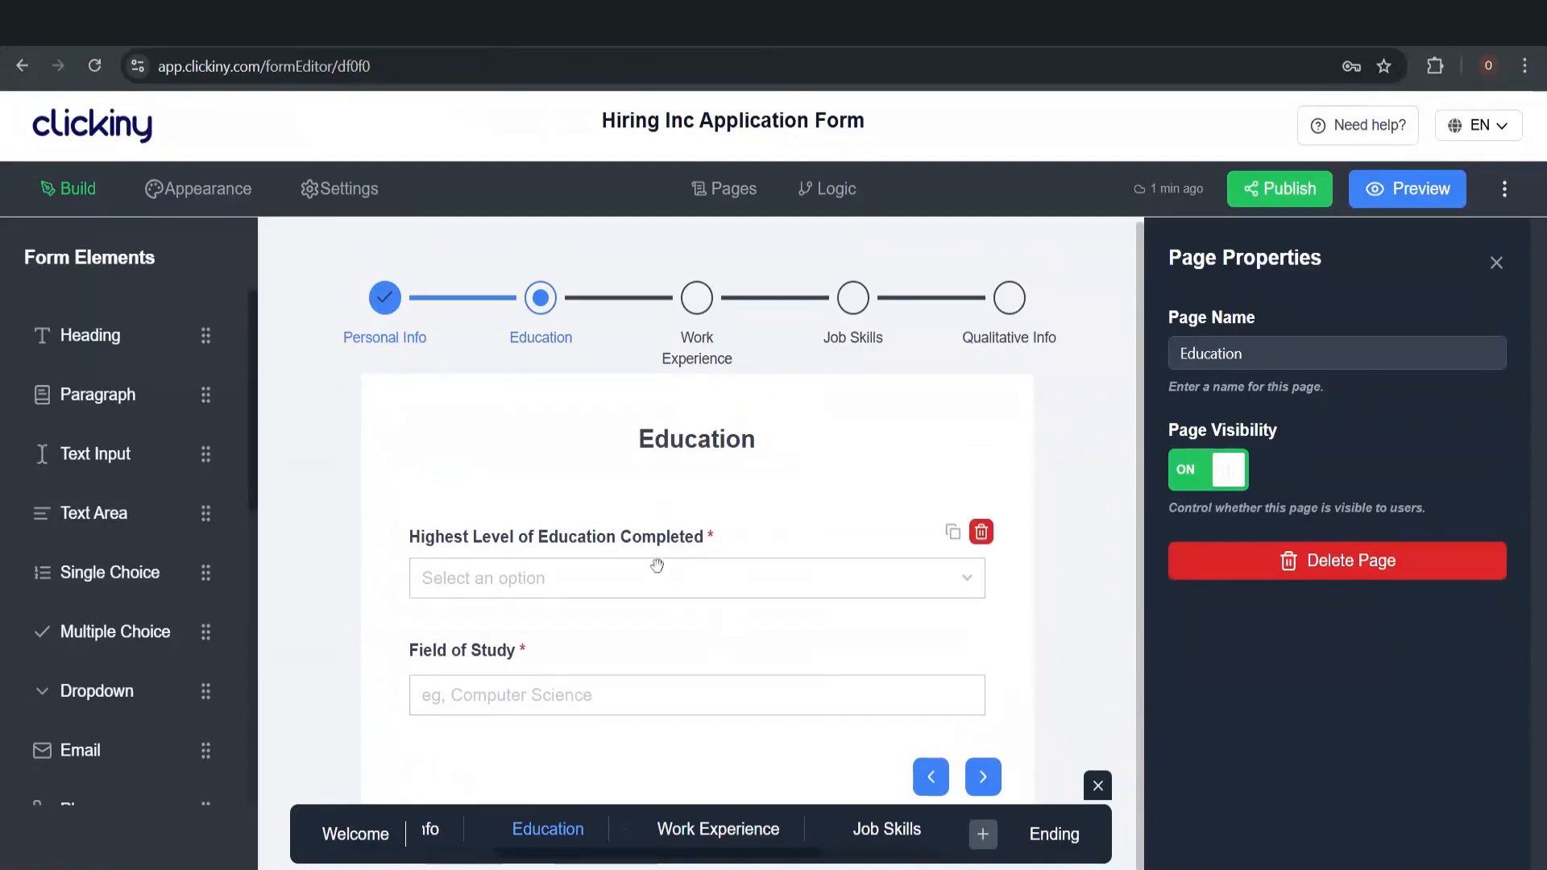
{"action": "left_click", "coordinate": [621, 582]}
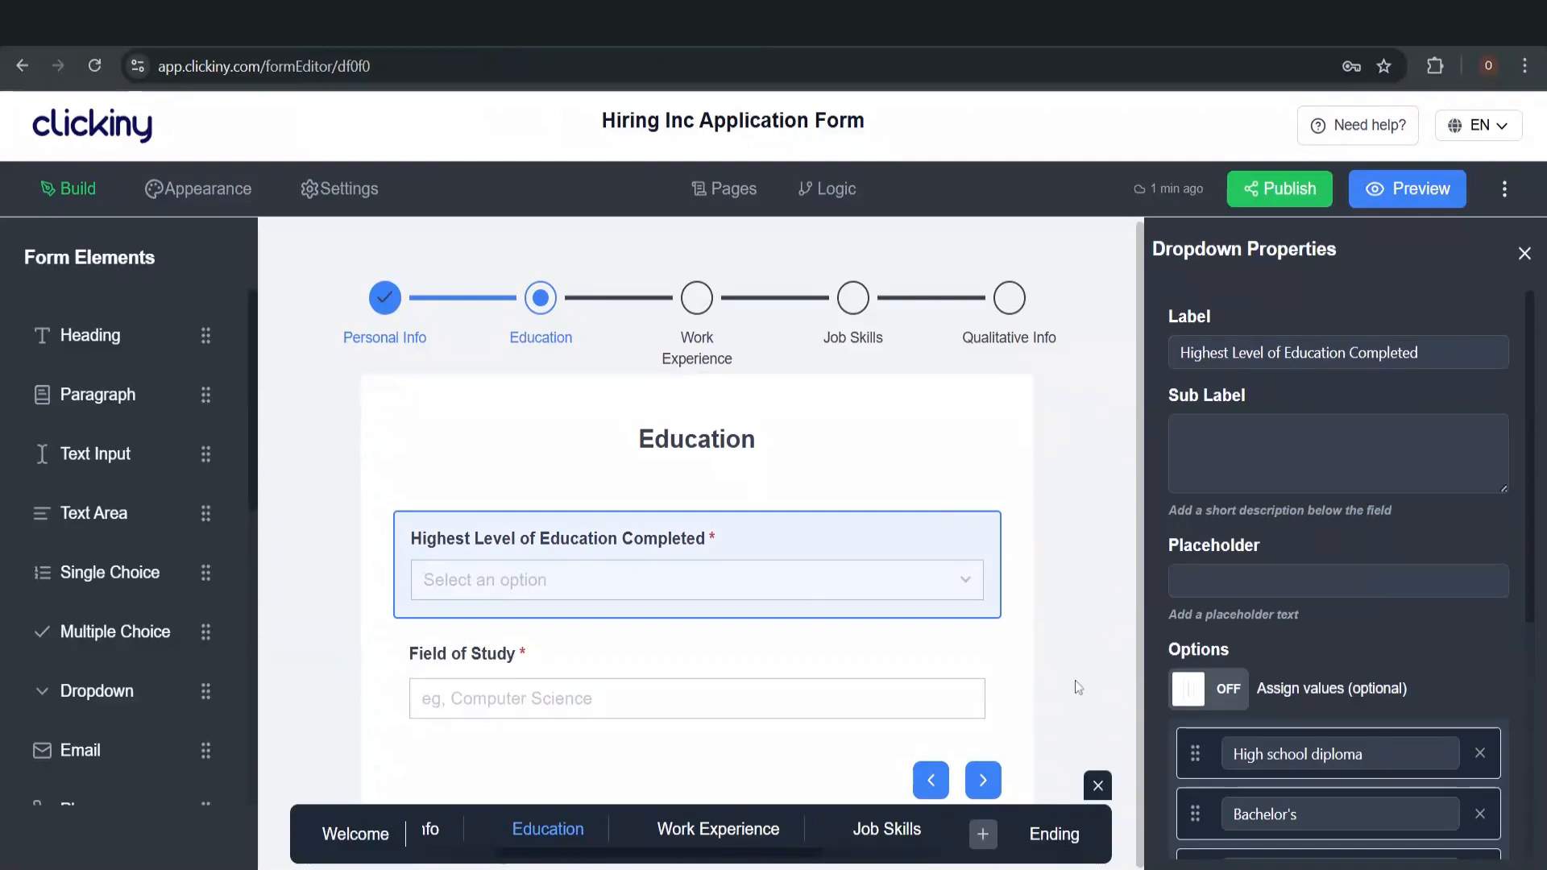
{"action": "scroll", "coordinate": [1338, 564], "scroll_direction": "down", "scroll_amount": 2}
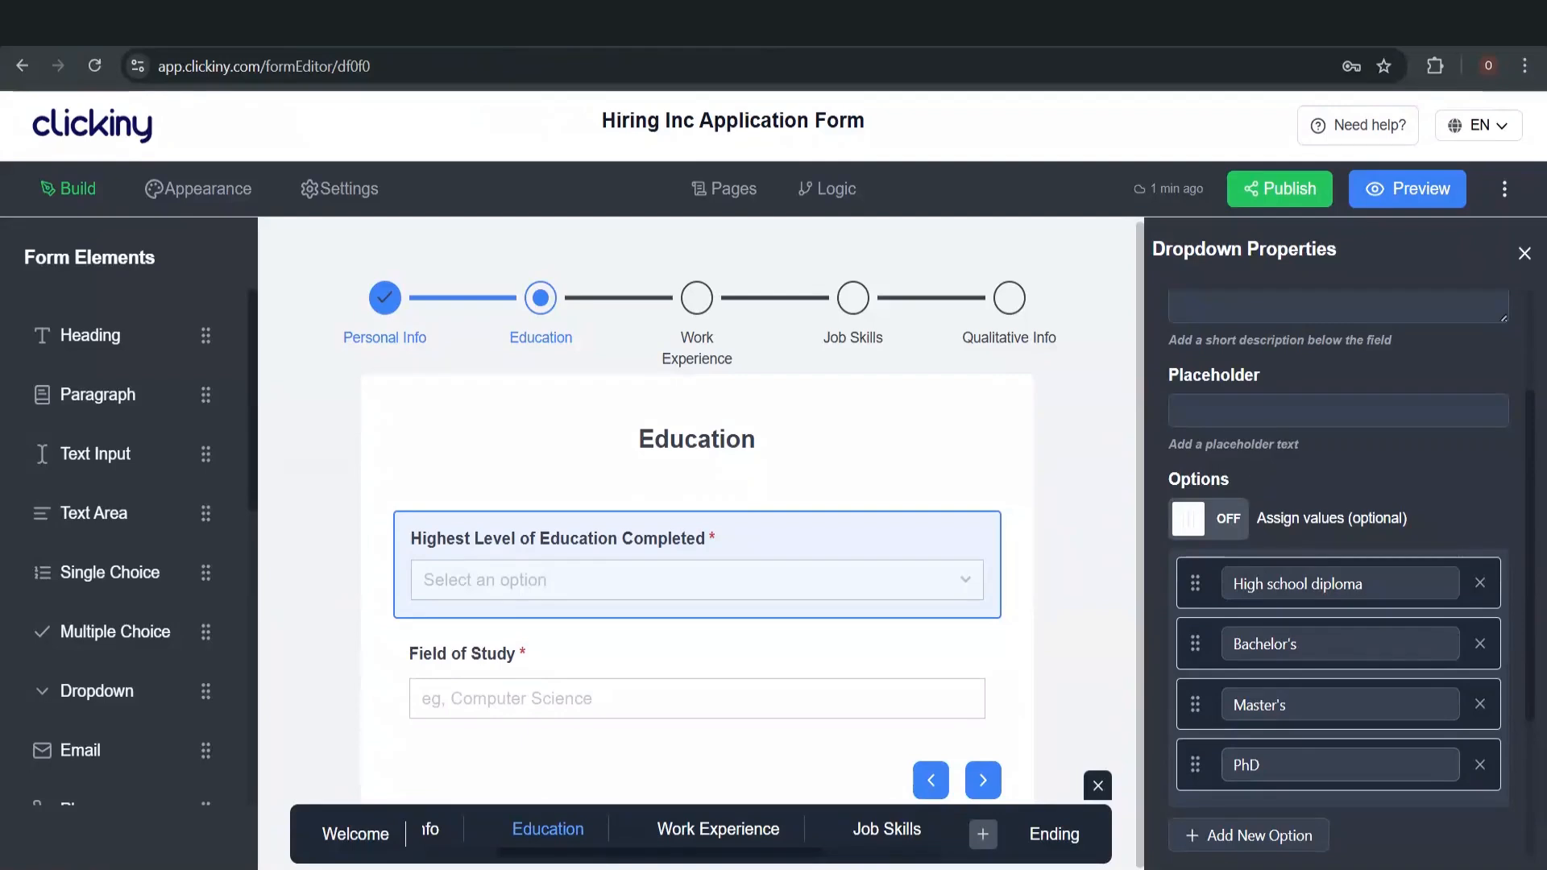
{"action": "left_click", "coordinate": [832, 193]}
{"action": "scroll", "coordinate": [767, 497], "scroll_direction": "down", "scroll_amount": 4}
Add a Highest Level of Education rule triggered when High school diploma is selected
{"action": "key", "text": "Escape"}
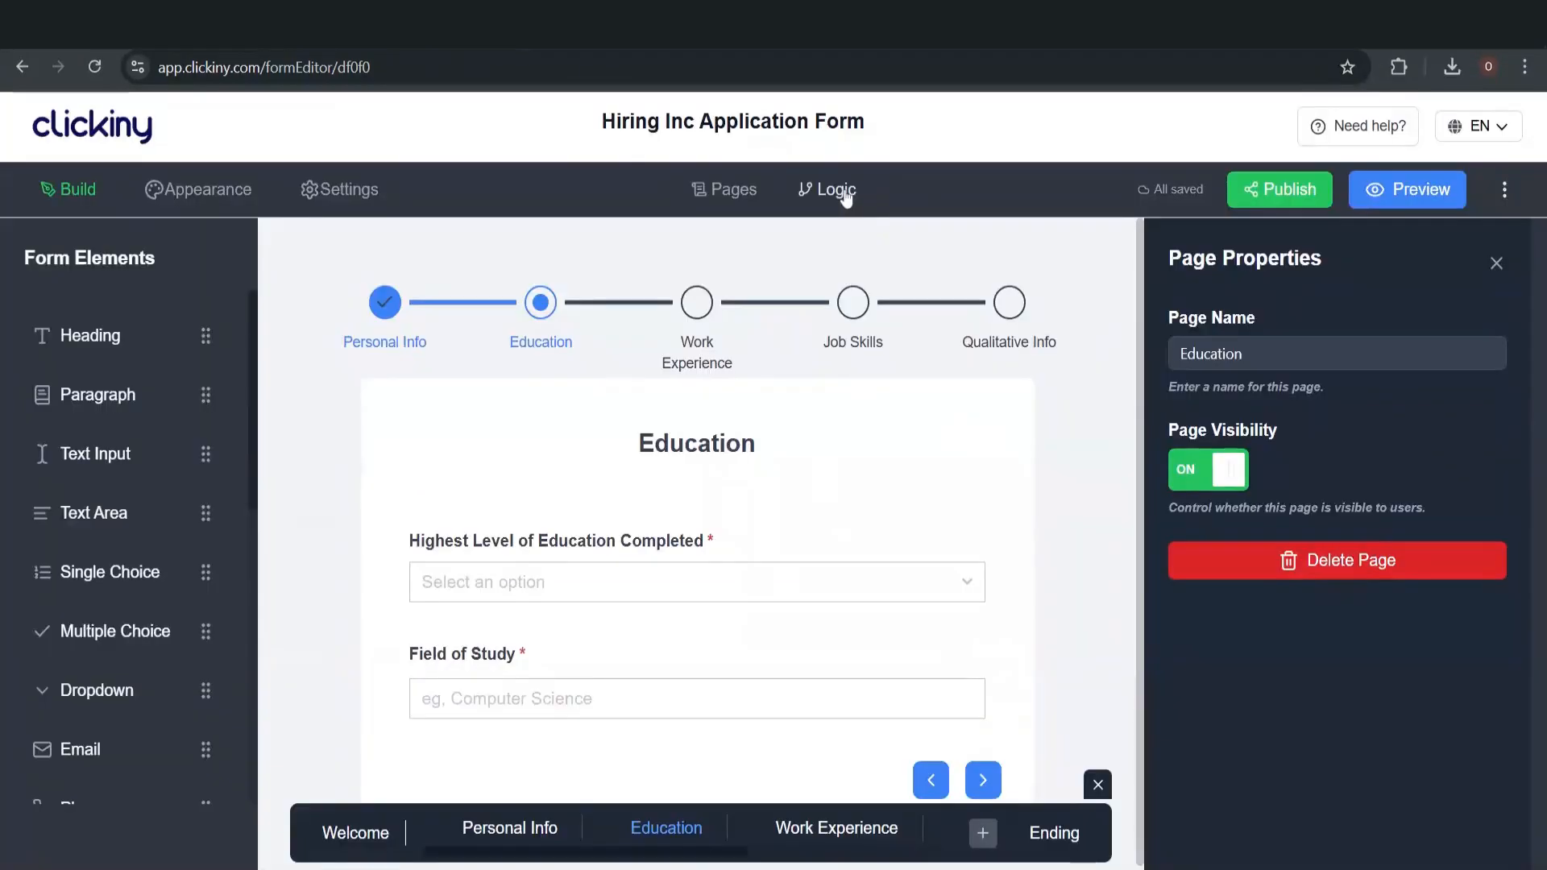
{"action": "left_click", "coordinate": [846, 197]}
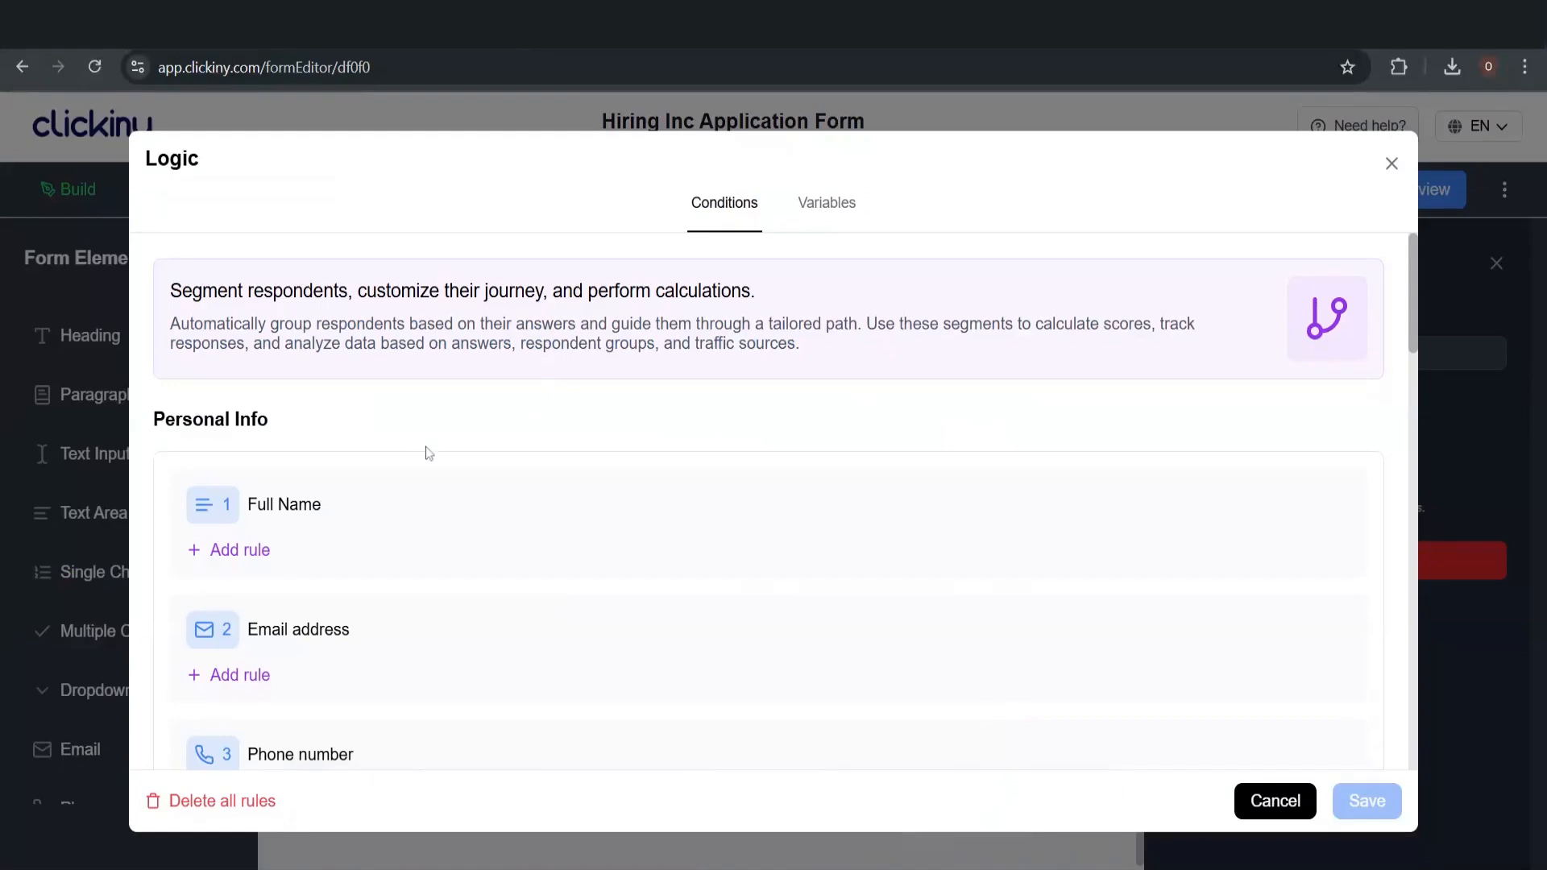
{"action": "scroll", "coordinate": [445, 535], "scroll_direction": "down", "scroll_amount": 3}
{"action": "scroll", "coordinate": [444, 533], "scroll_direction": "down", "scroll_amount": 4}
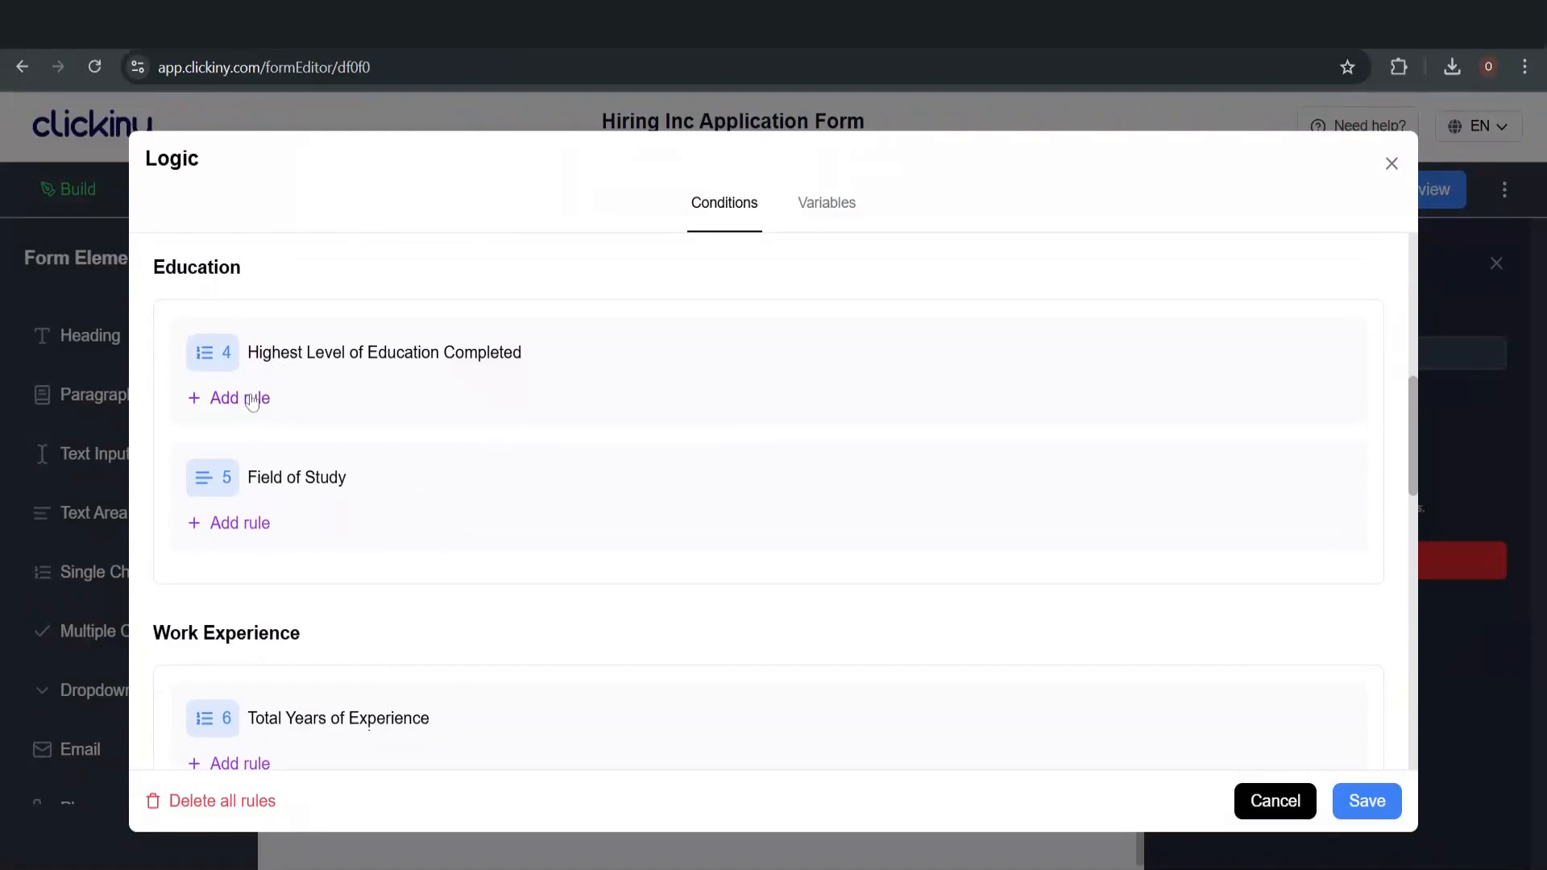
{"action": "left_click", "coordinate": [252, 400]}
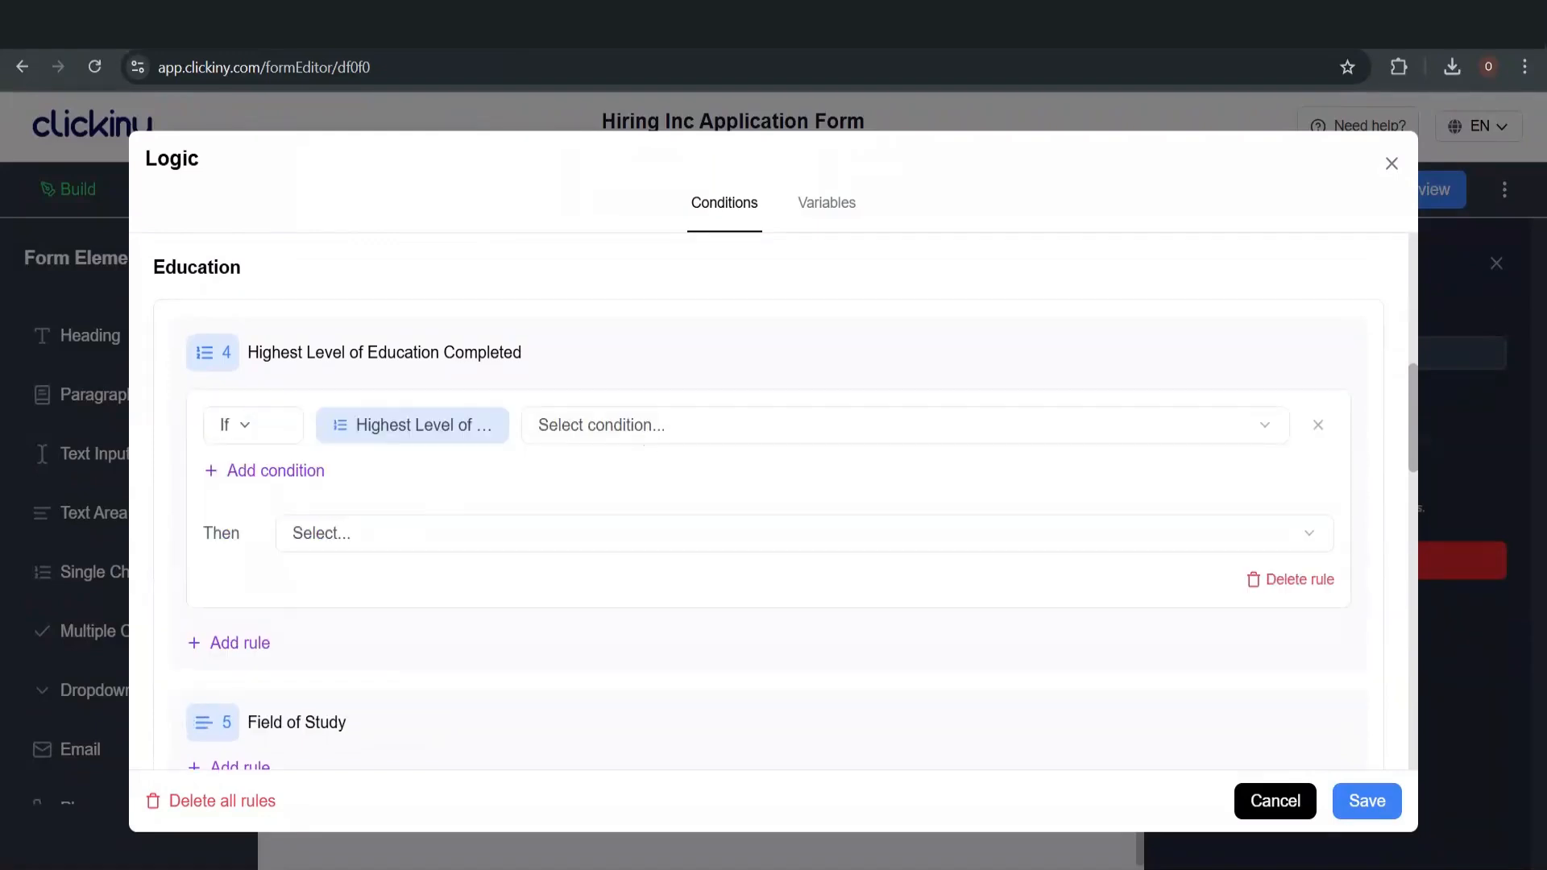
{"action": "left_click", "coordinate": [651, 427]}
{"action": "left_click", "coordinate": [639, 464]}
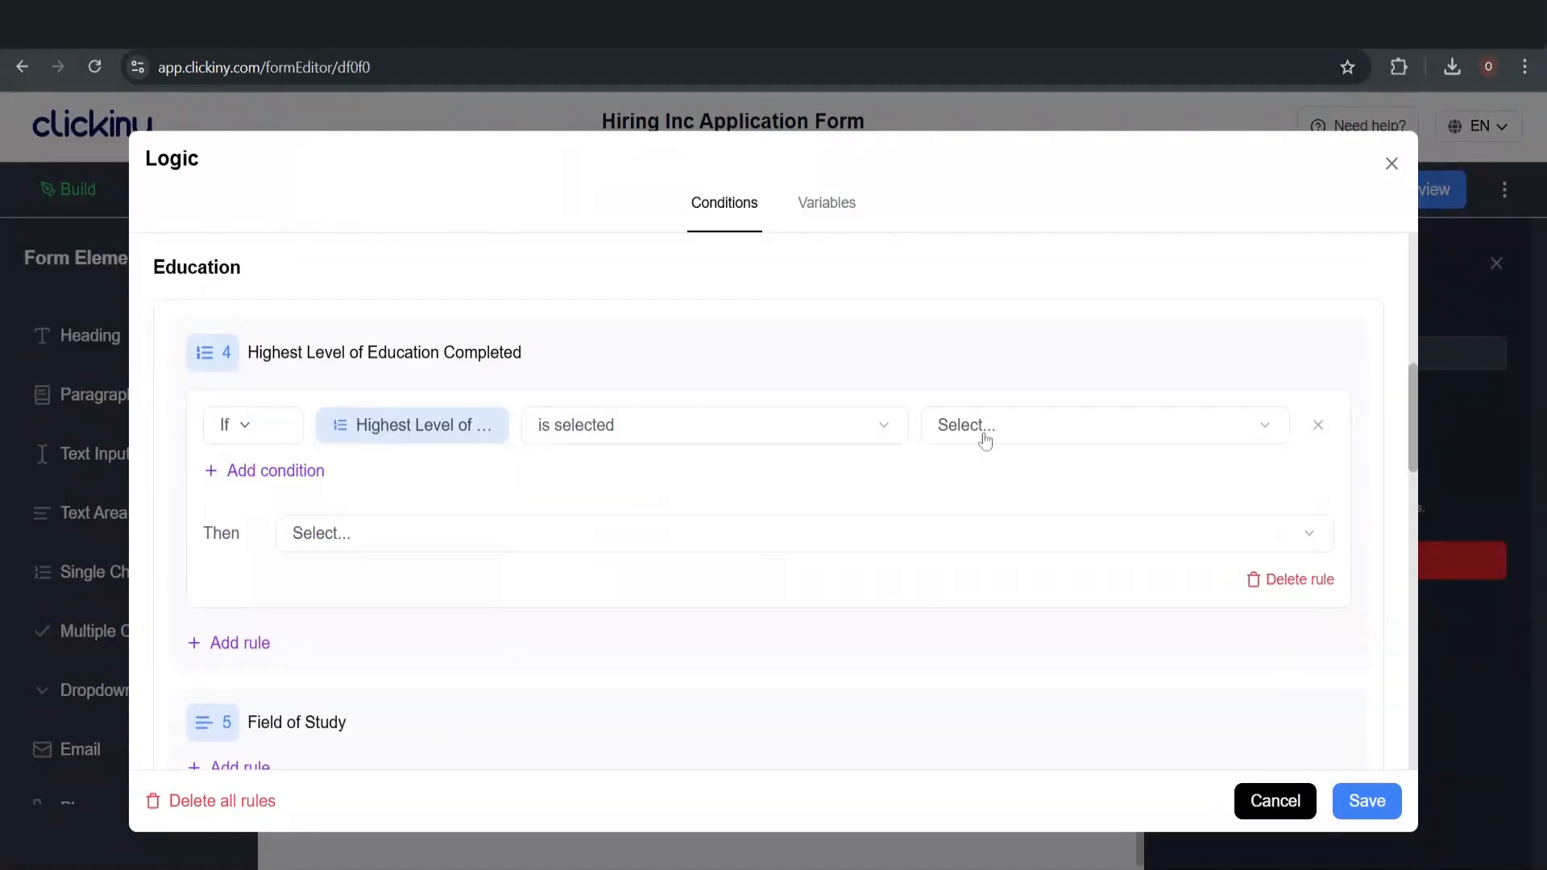
{"action": "left_click", "coordinate": [984, 429]}
{"action": "left_click", "coordinate": [989, 469]}
{"action": "left_click", "coordinate": [340, 536]}
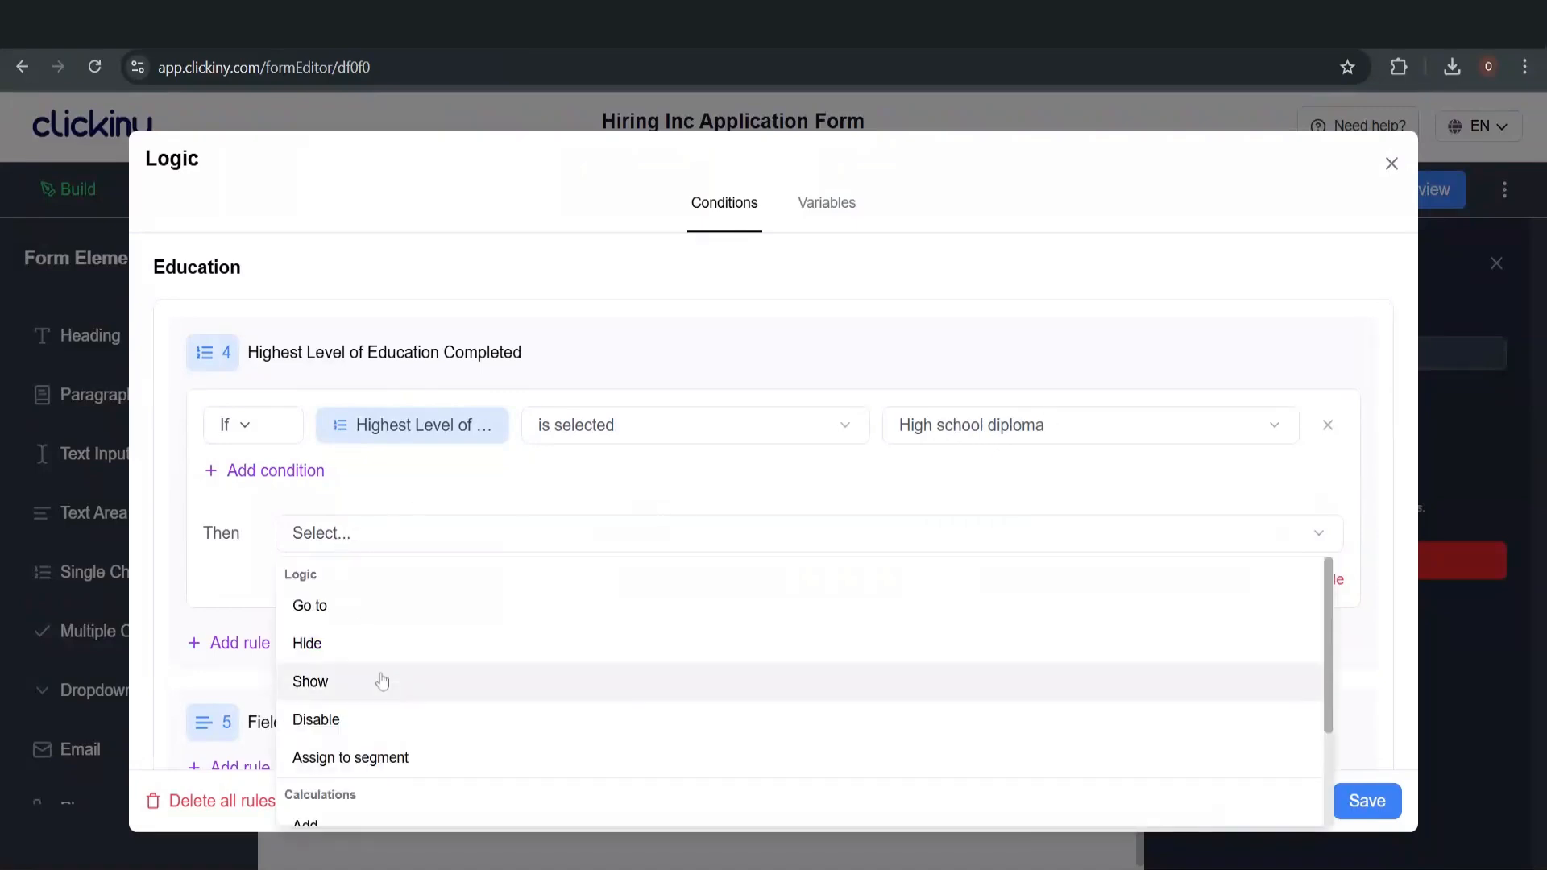
{"action": "scroll", "coordinate": [379, 683], "scroll_direction": "down", "scroll_amount": 3}
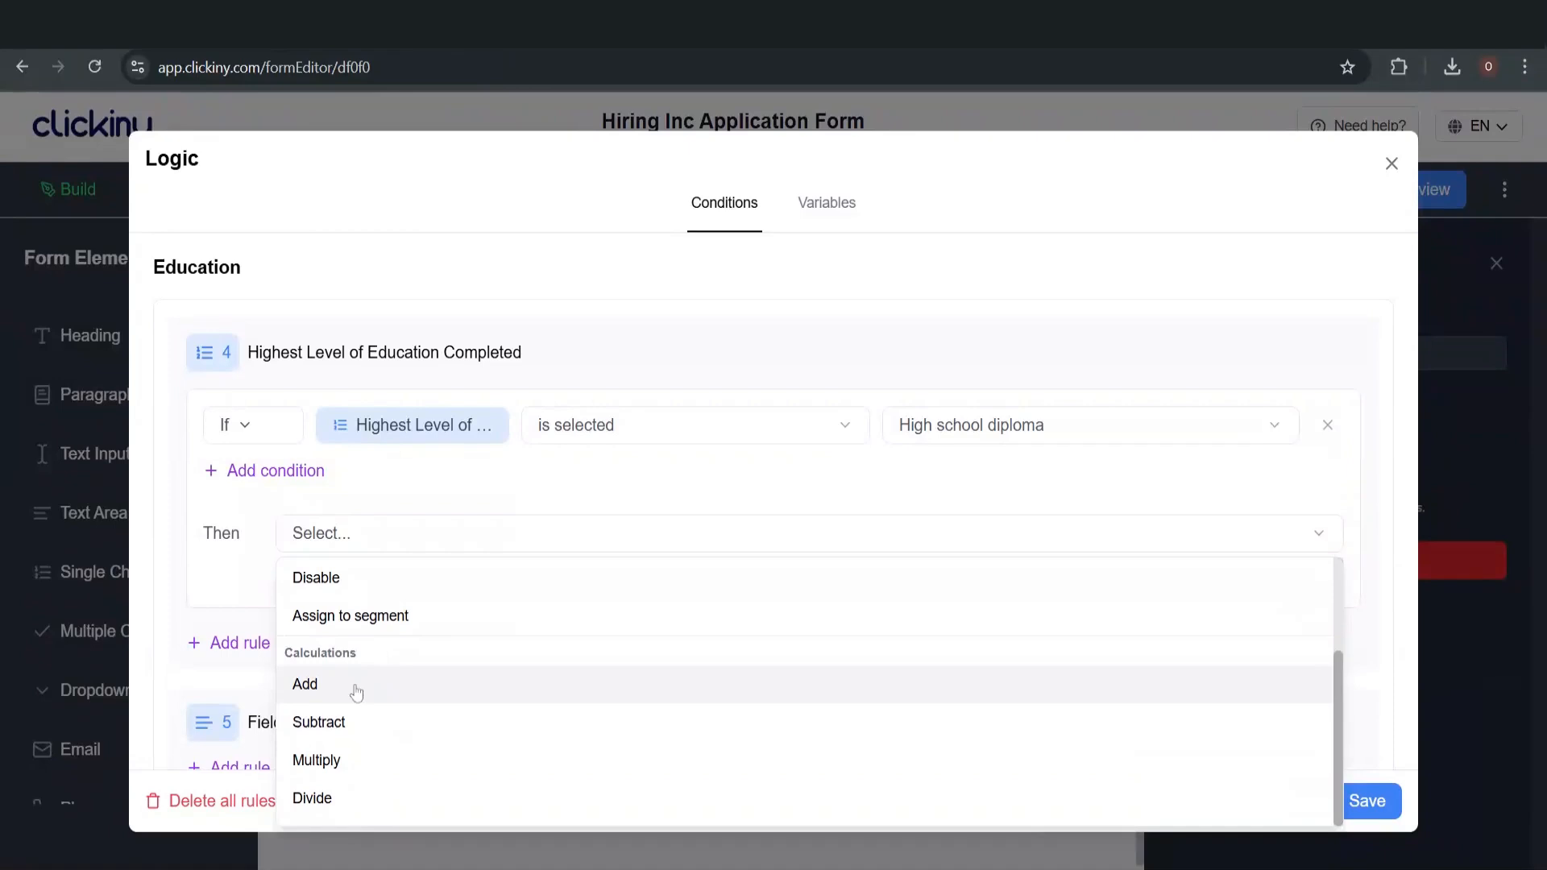
{"action": "left_click", "coordinate": [356, 693]}
{"action": "left_click", "coordinate": [494, 537]}
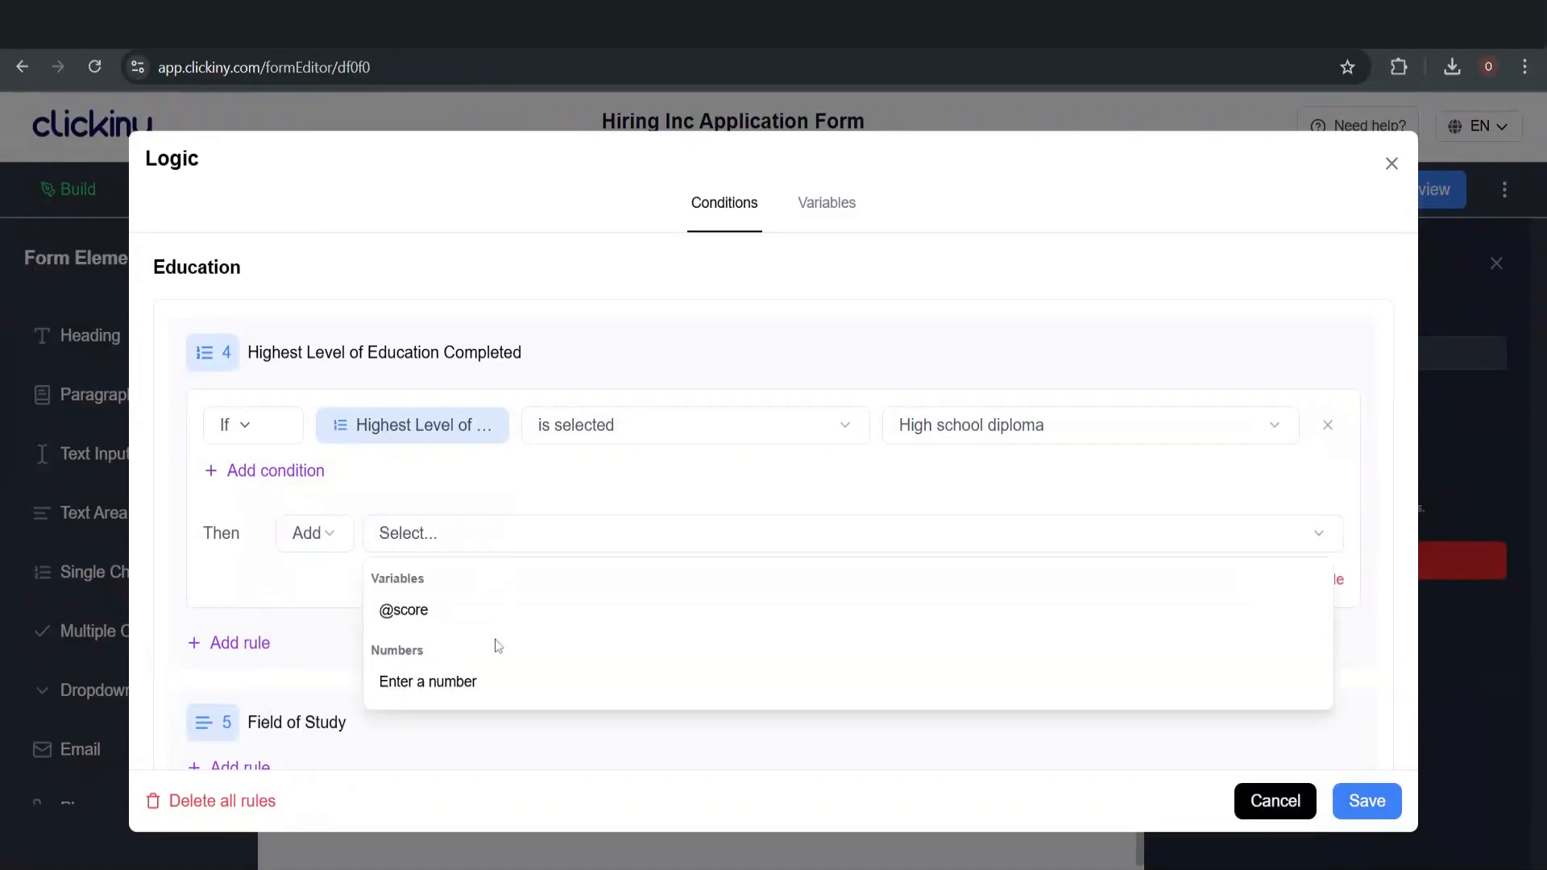
{"action": "left_click", "coordinate": [495, 683]}
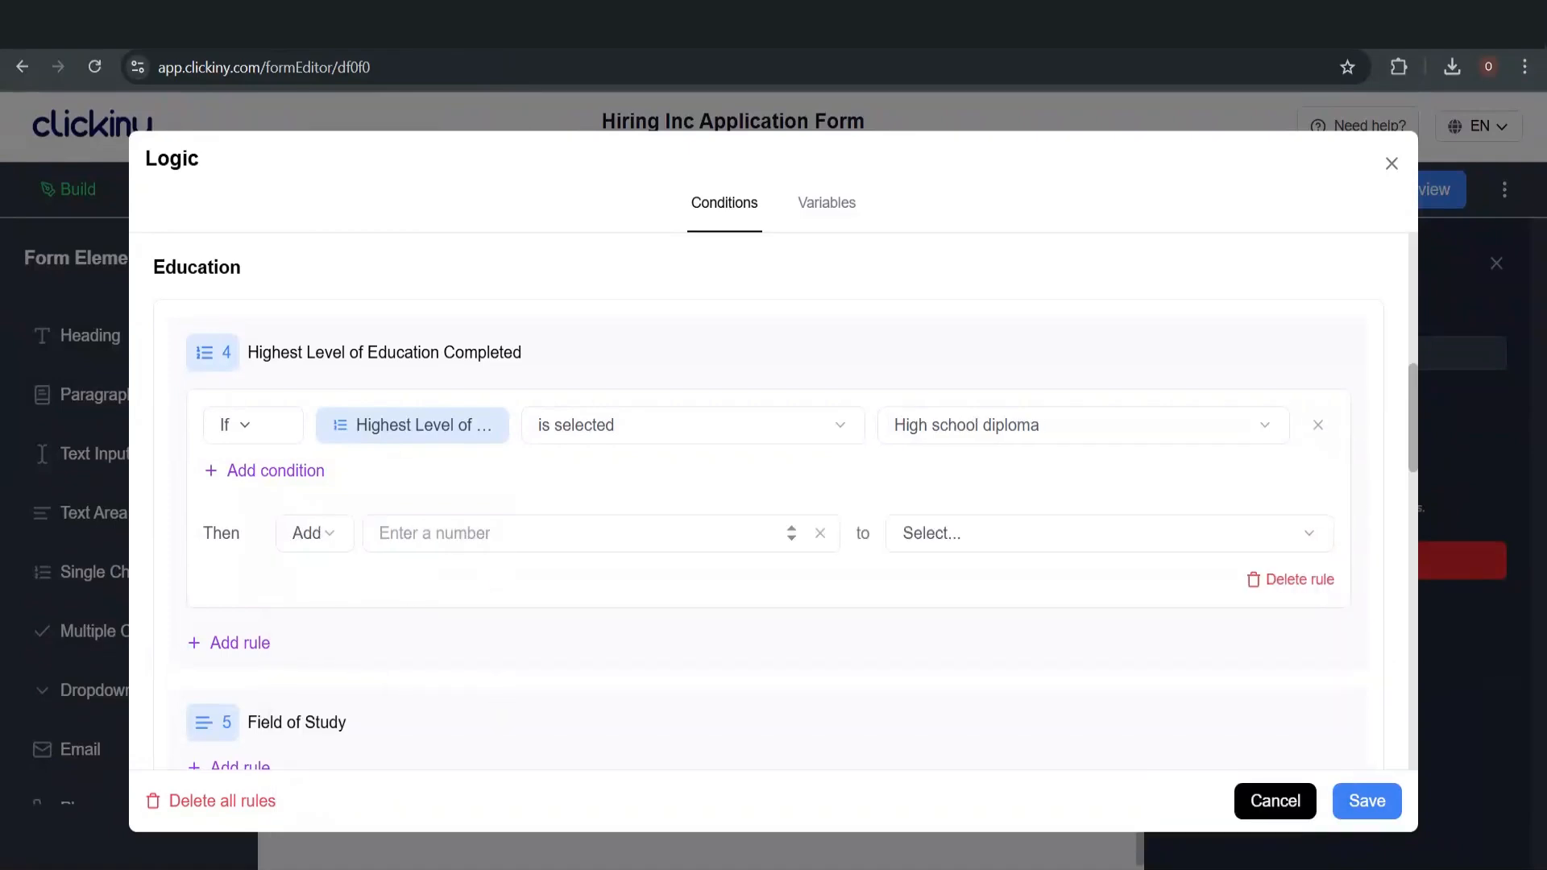
{"action": "left_click", "coordinate": [435, 533]}
{"action": "type", "text": "2"}
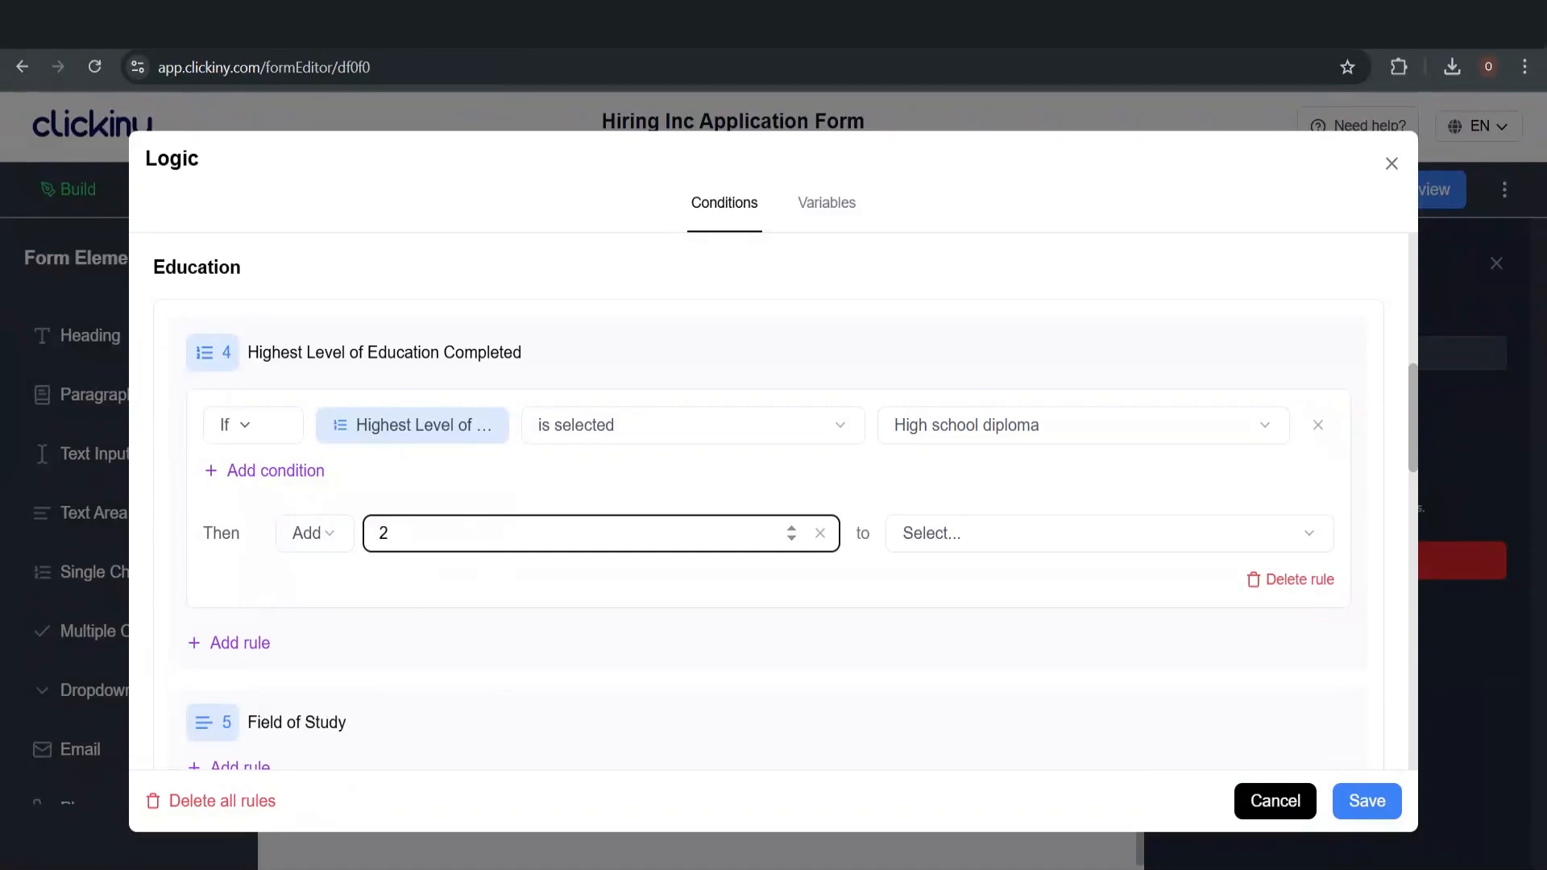
{"action": "left_click", "coordinate": [1009, 532]}
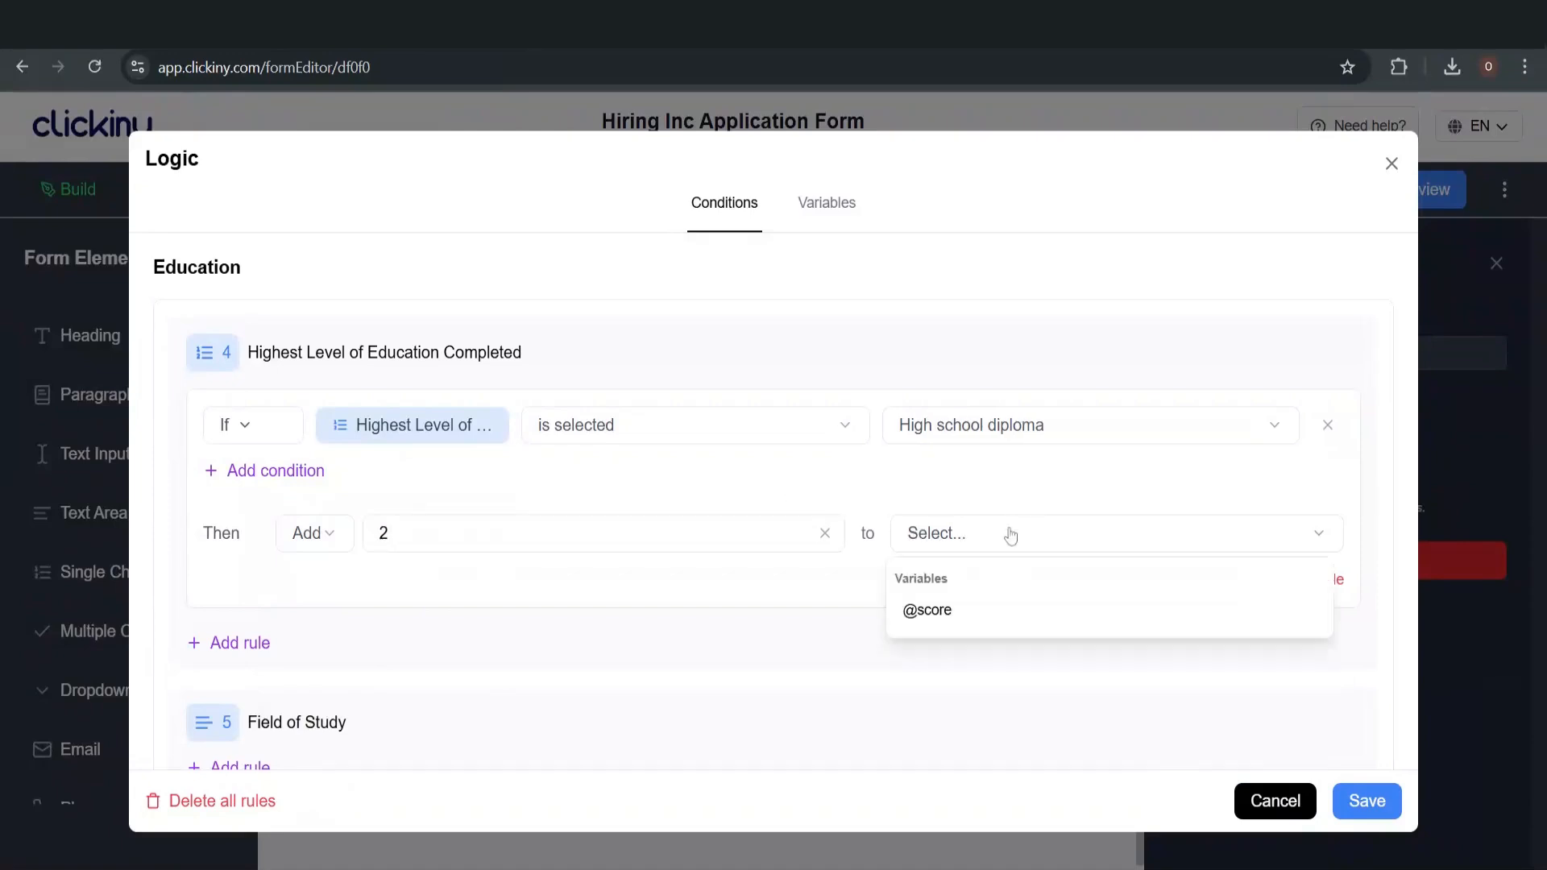
{"action": "left_click", "coordinate": [964, 618]}
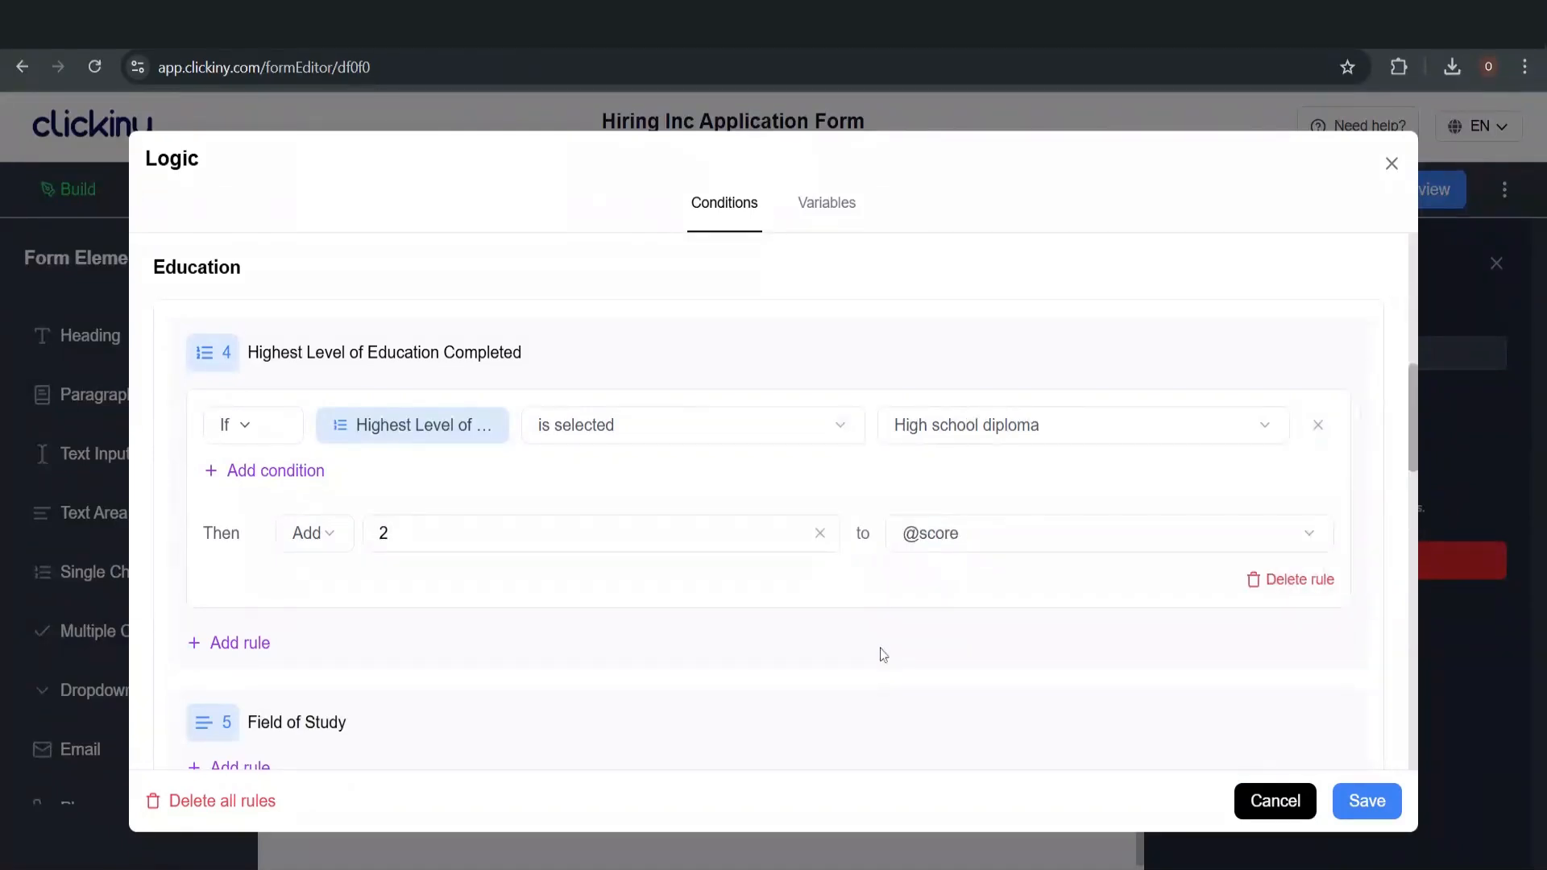
{"action": "scroll", "coordinate": [881, 653], "scroll_direction": "down", "scroll_amount": 3}
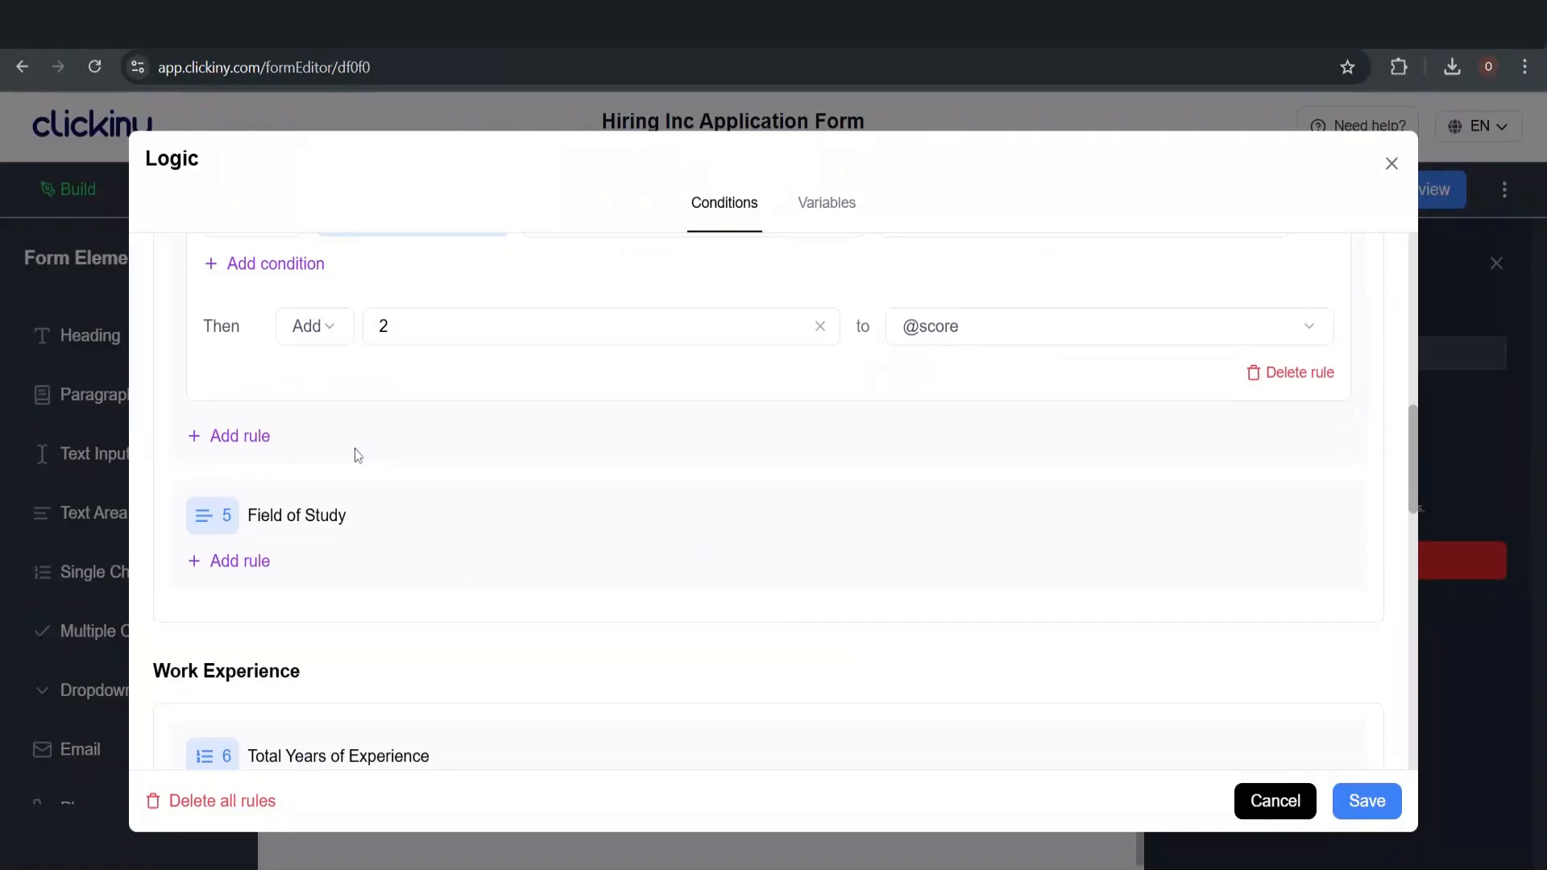
{"action": "scroll", "coordinate": [358, 455], "scroll_direction": "up", "scroll_amount": 3}
{"action": "scroll", "coordinate": [358, 455], "scroll_direction": "down", "scroll_amount": 1}
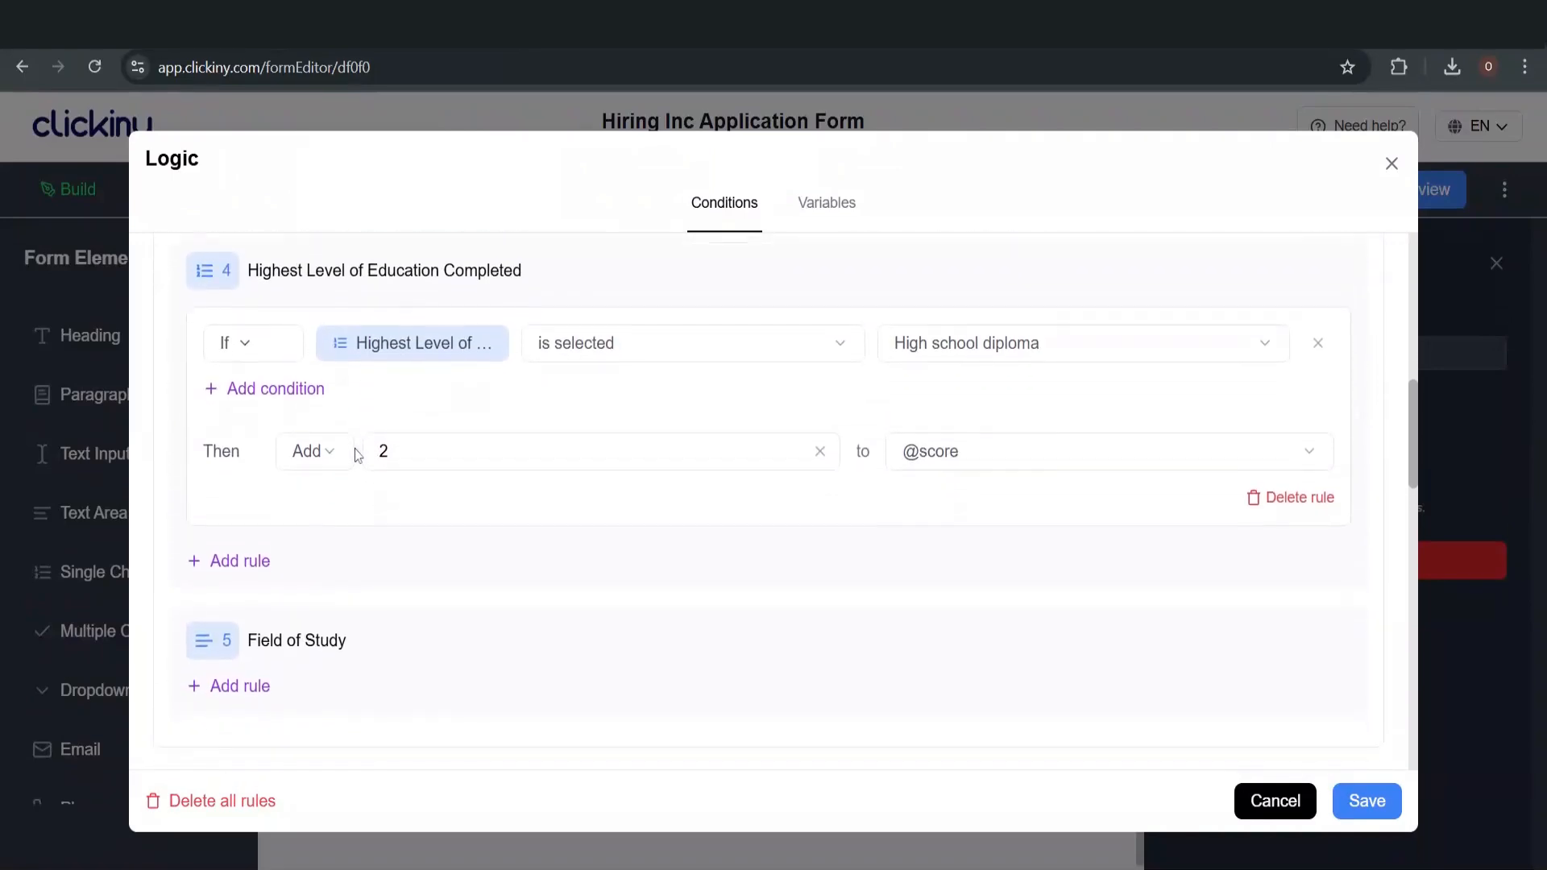
Add an education rule triggered when Bachelor's is selected
{"action": "left_click", "coordinate": [249, 562]}
{"action": "left_click", "coordinate": [577, 584]}
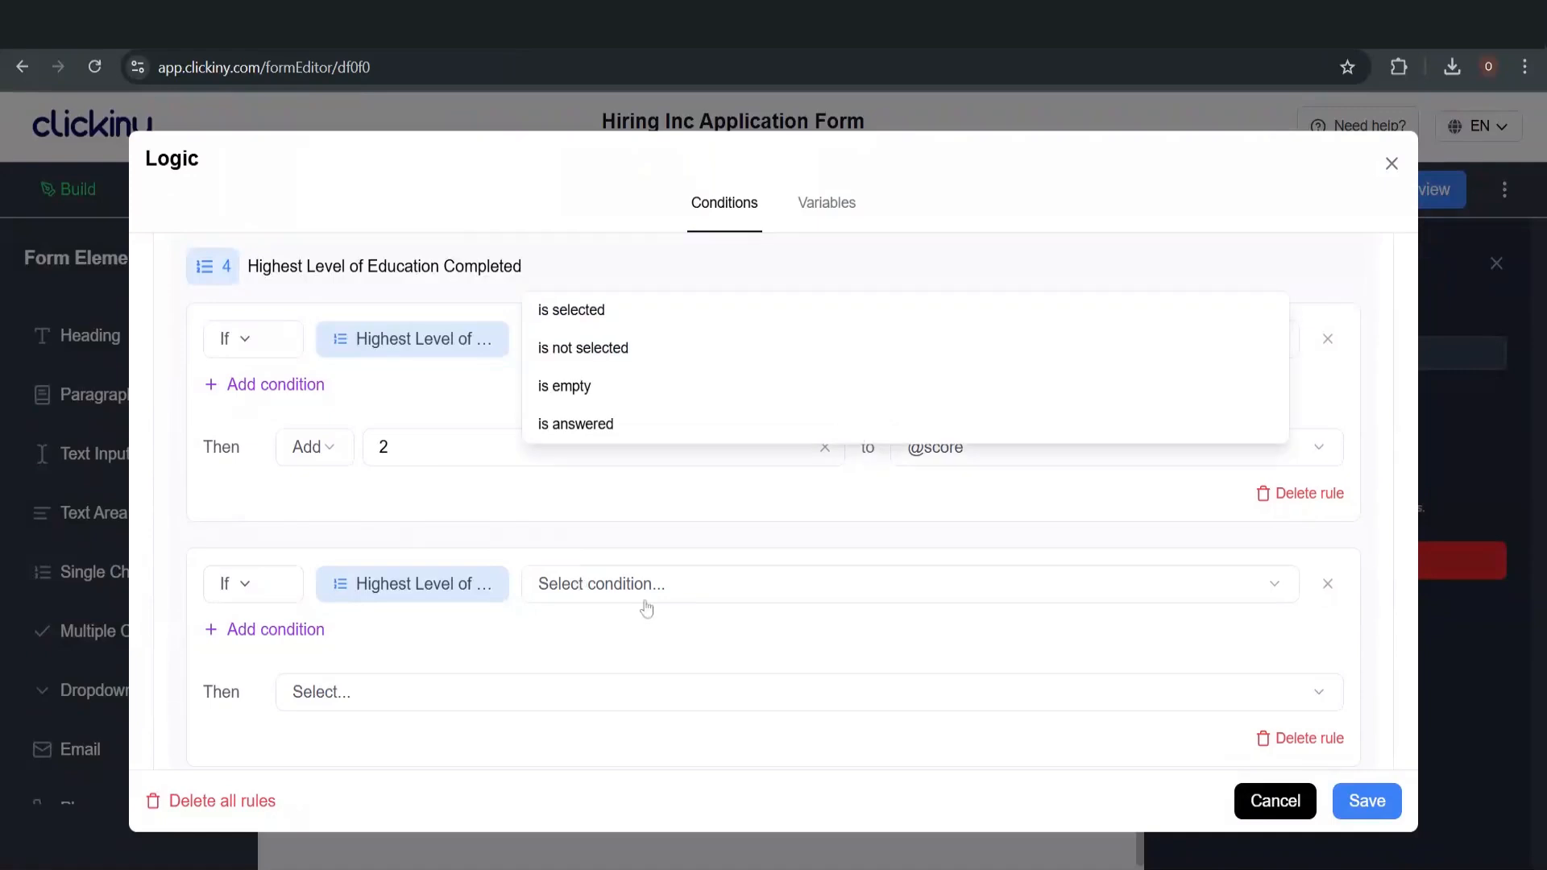
{"action": "left_click", "coordinate": [656, 319]}
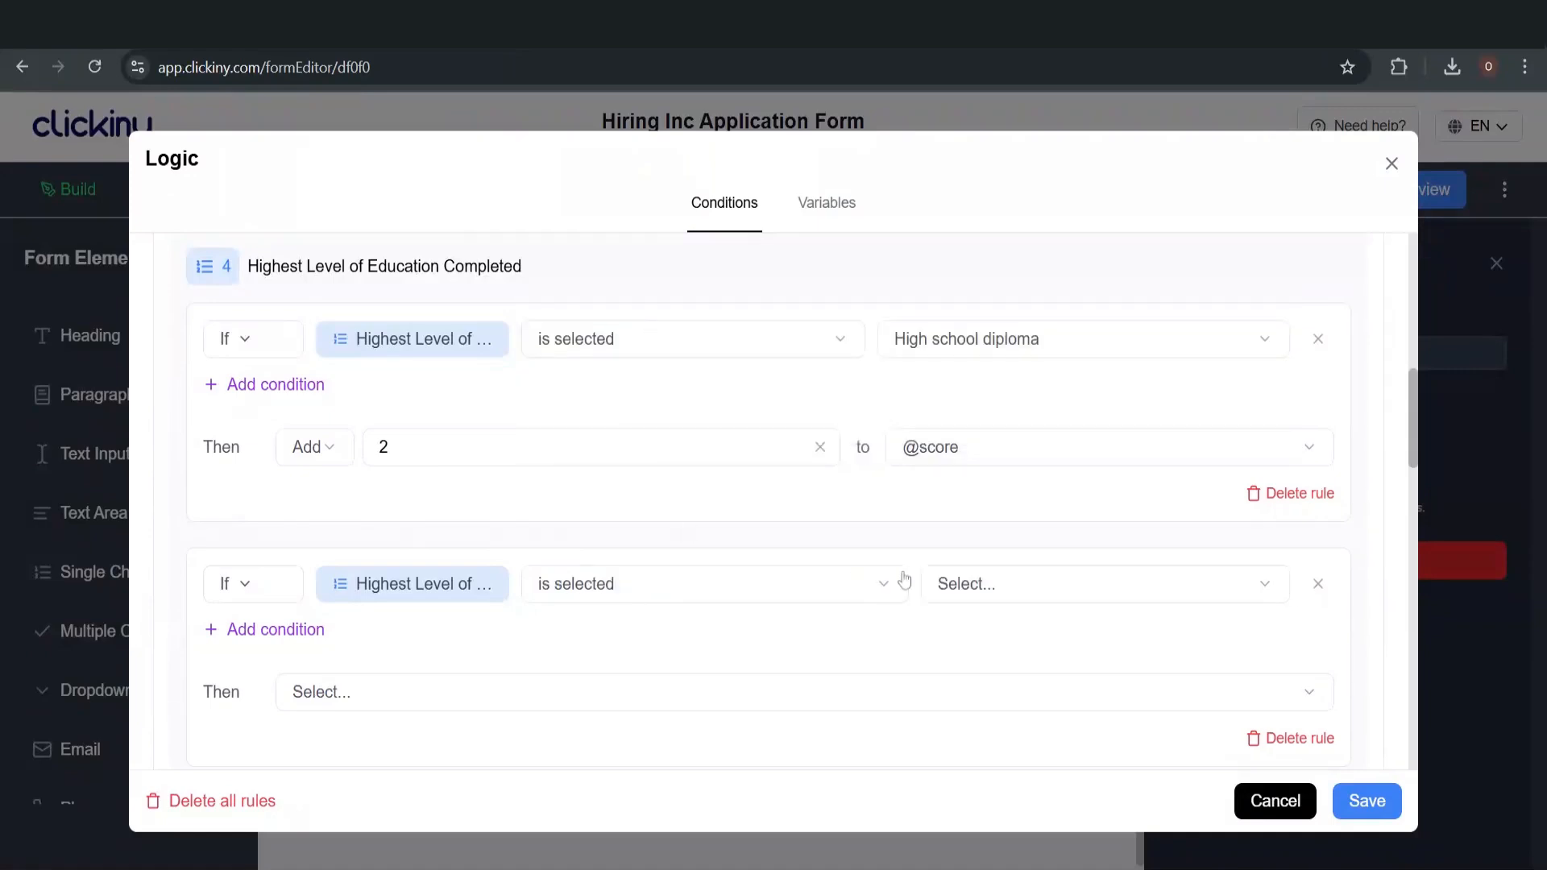
{"action": "left_click", "coordinate": [974, 589]}
{"action": "left_click", "coordinate": [959, 357]}
{"action": "scroll", "coordinate": [742, 515], "scroll_direction": "down", "scroll_amount": 1}
{"action": "scroll", "coordinate": [747, 516], "scroll_direction": "down", "scroll_amount": 3}
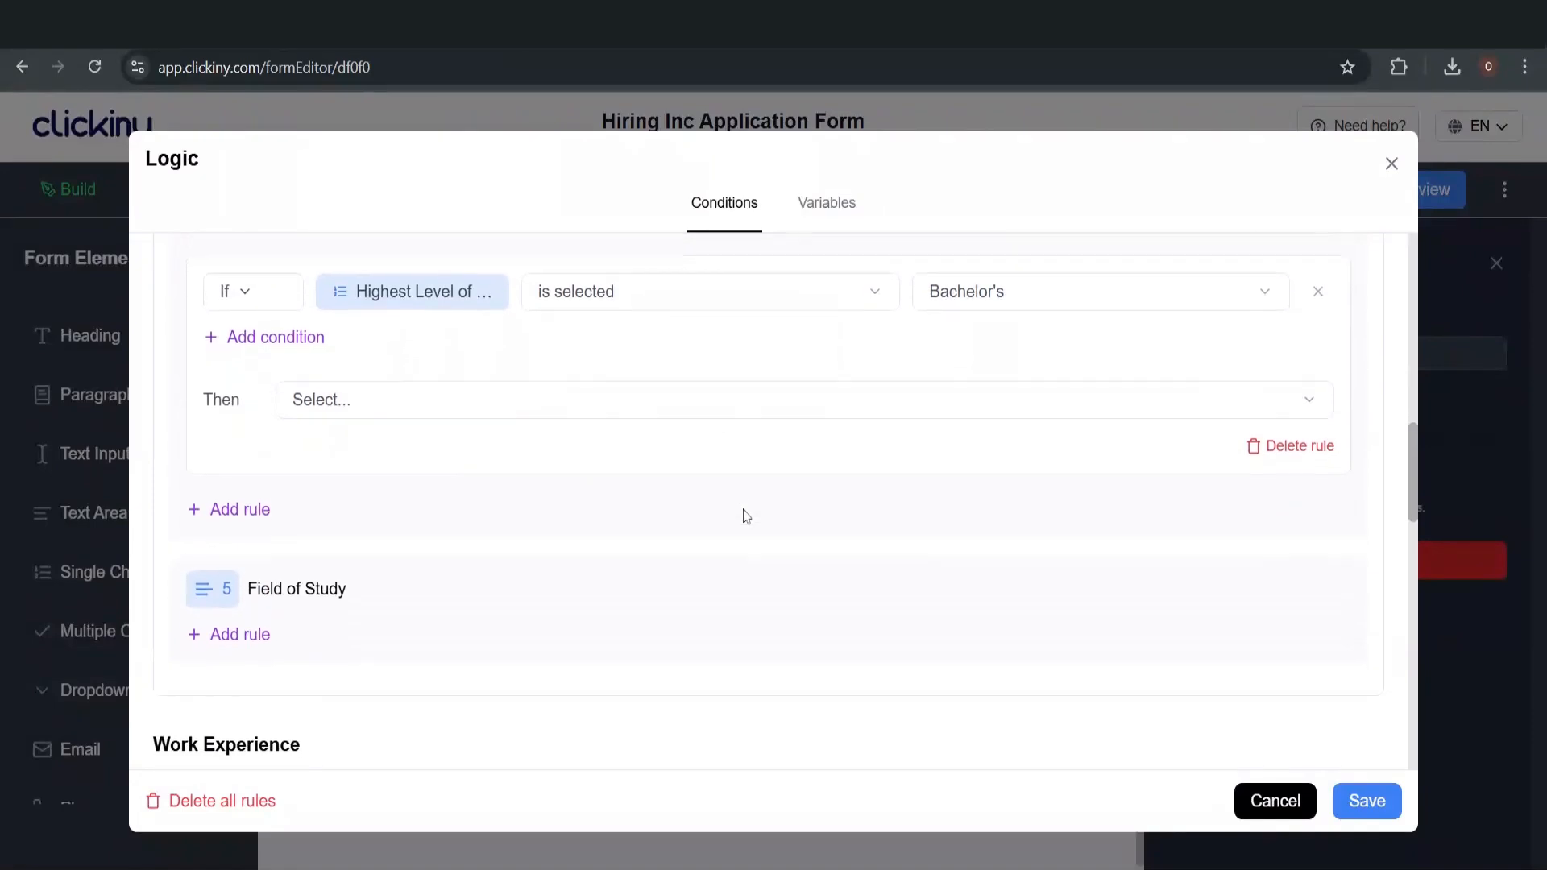
{"action": "left_click", "coordinate": [355, 390]}
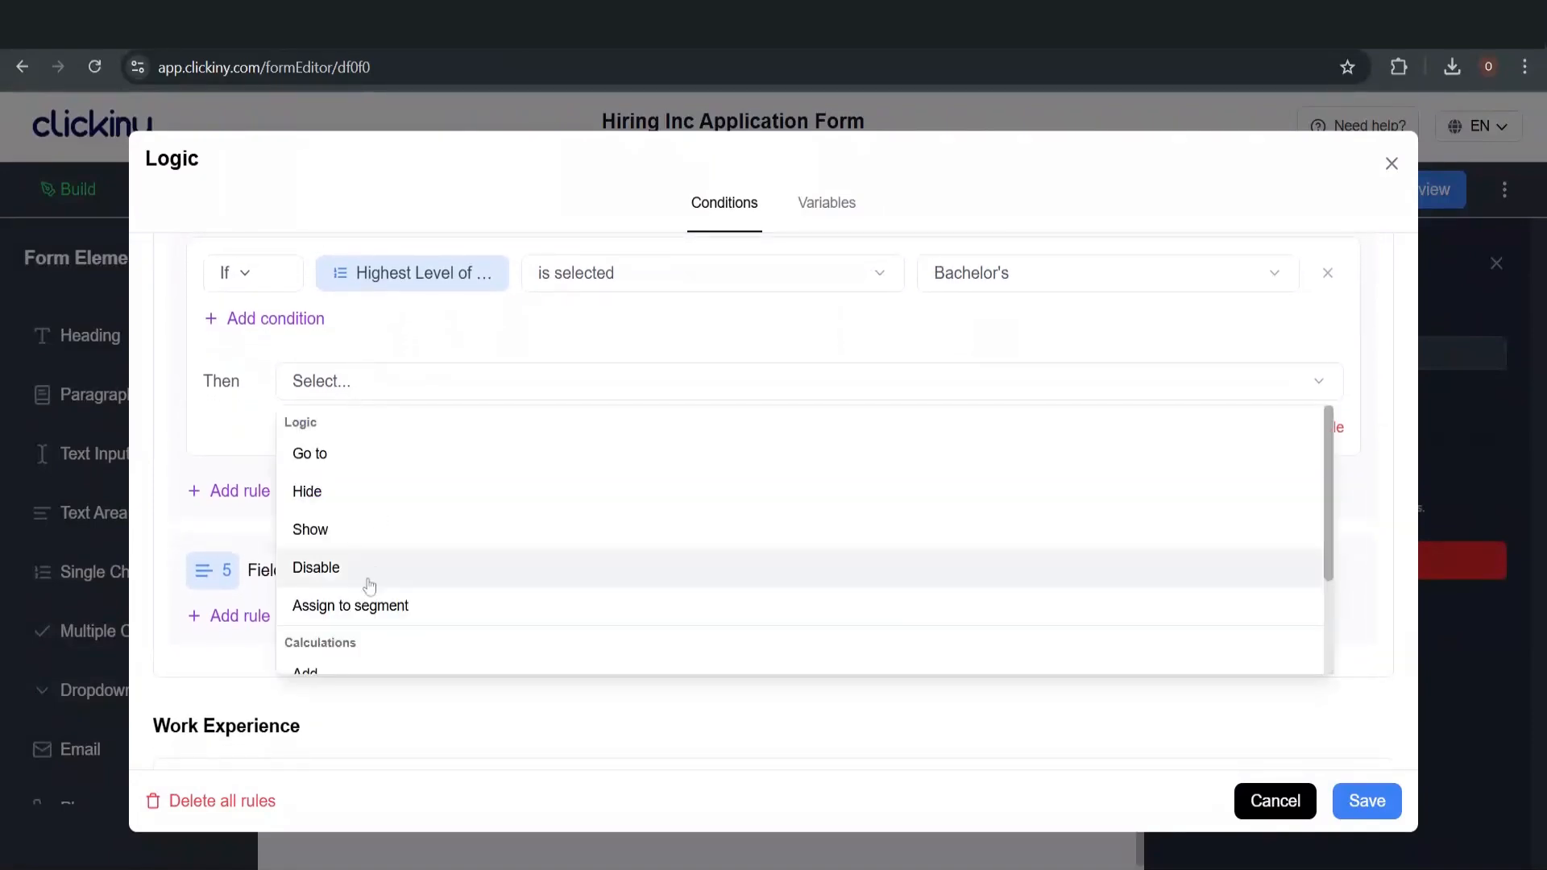
{"action": "scroll", "coordinate": [367, 577], "scroll_direction": "down", "scroll_amount": 3}
{"action": "left_click", "coordinate": [368, 549]}
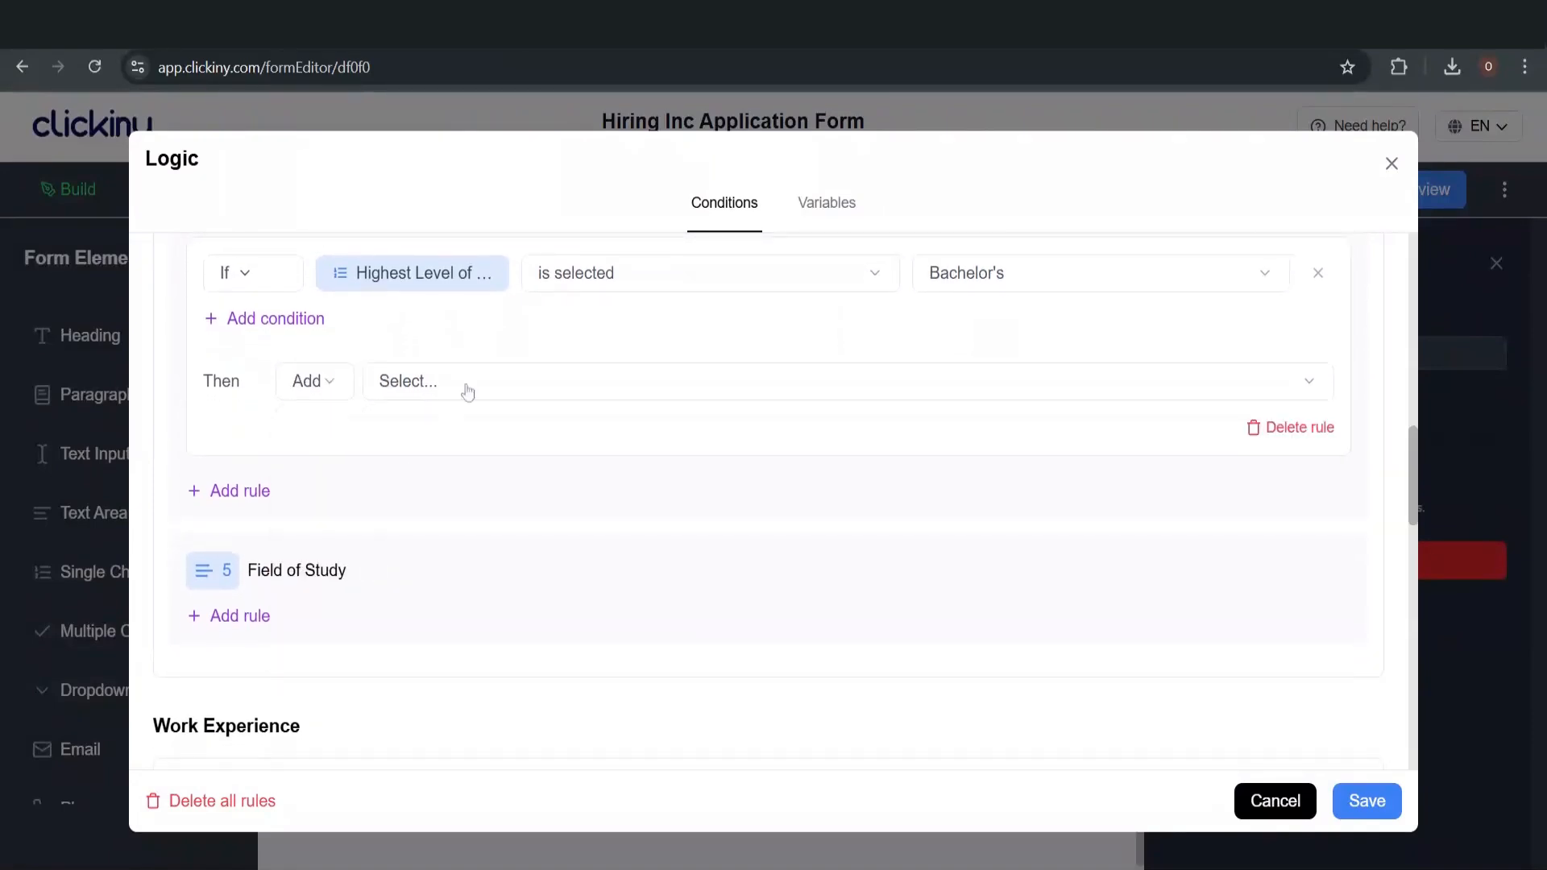
{"action": "left_click", "coordinate": [476, 390]}
{"action": "left_click", "coordinate": [500, 529]}
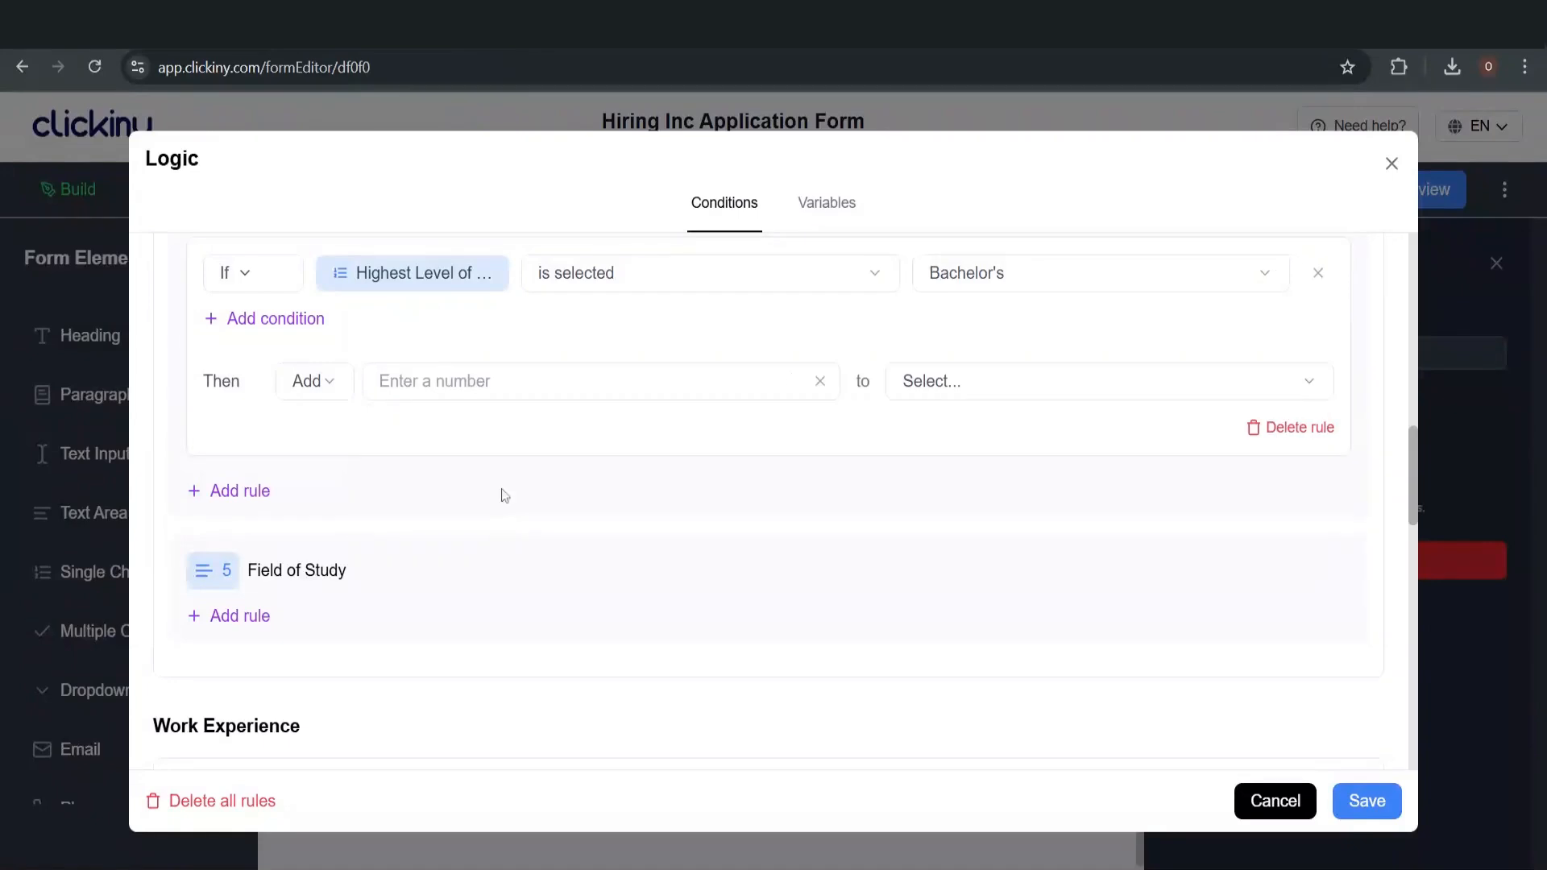
{"action": "left_click", "coordinate": [564, 381]}
{"action": "type", "text": "3"}
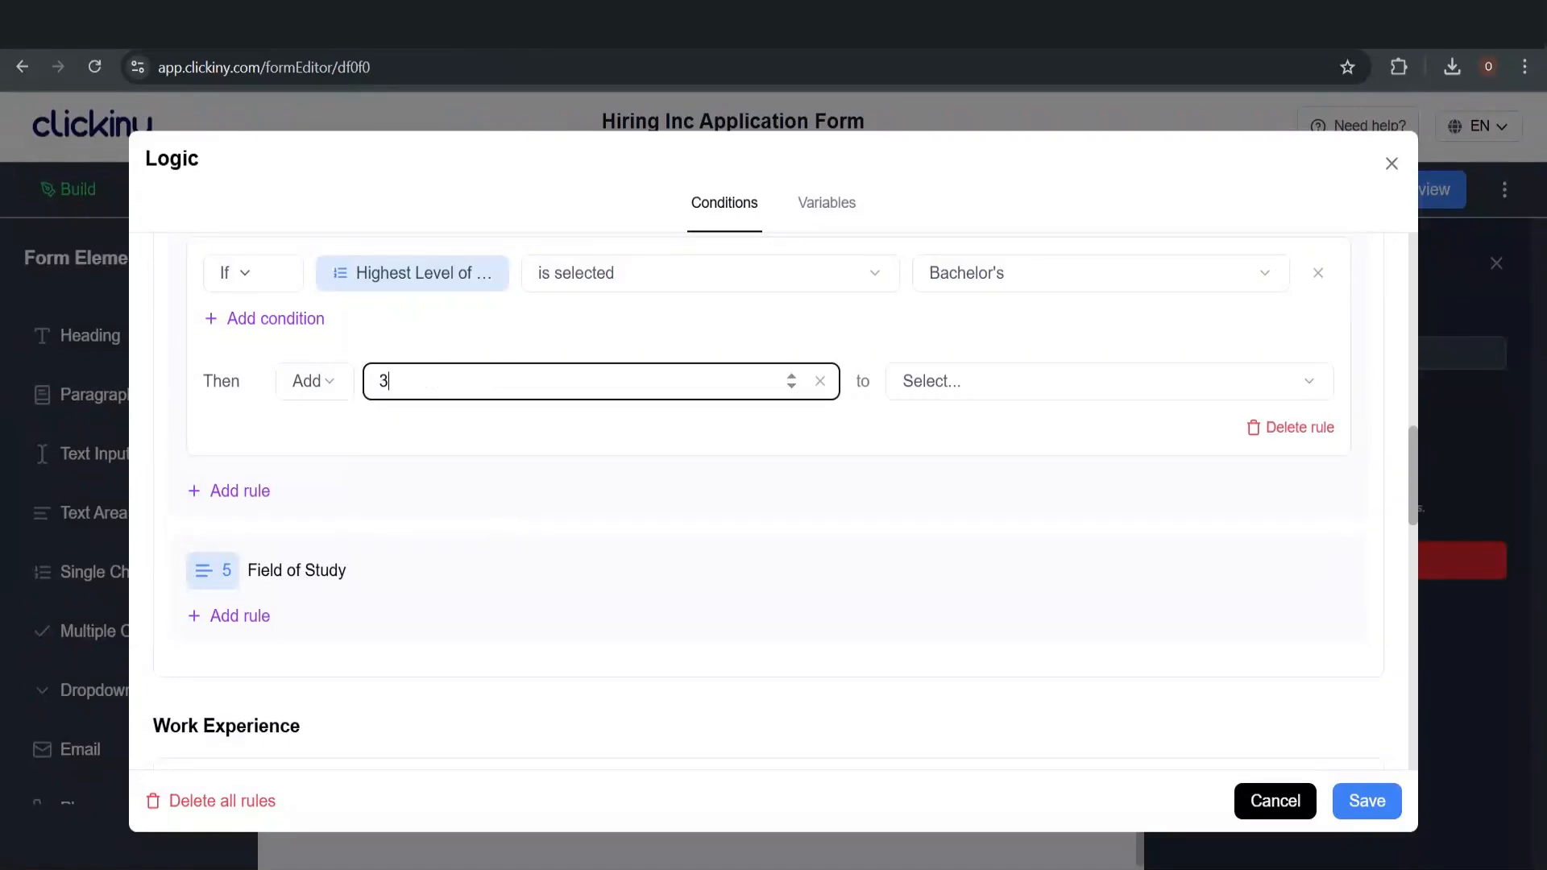
{"action": "left_click", "coordinate": [974, 391]}
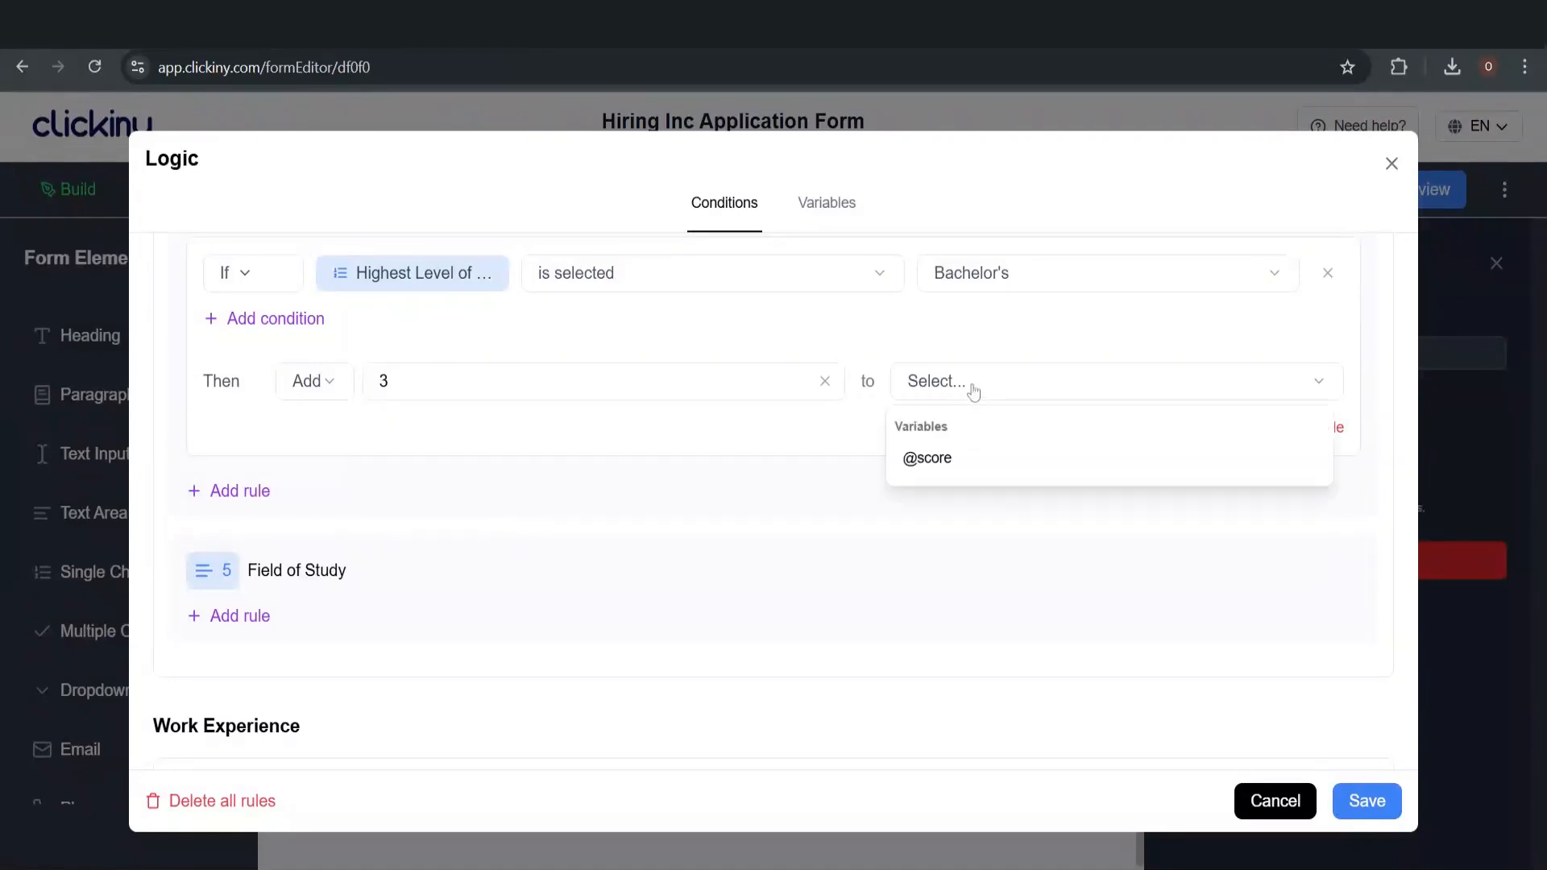
{"action": "left_click", "coordinate": [967, 455]}
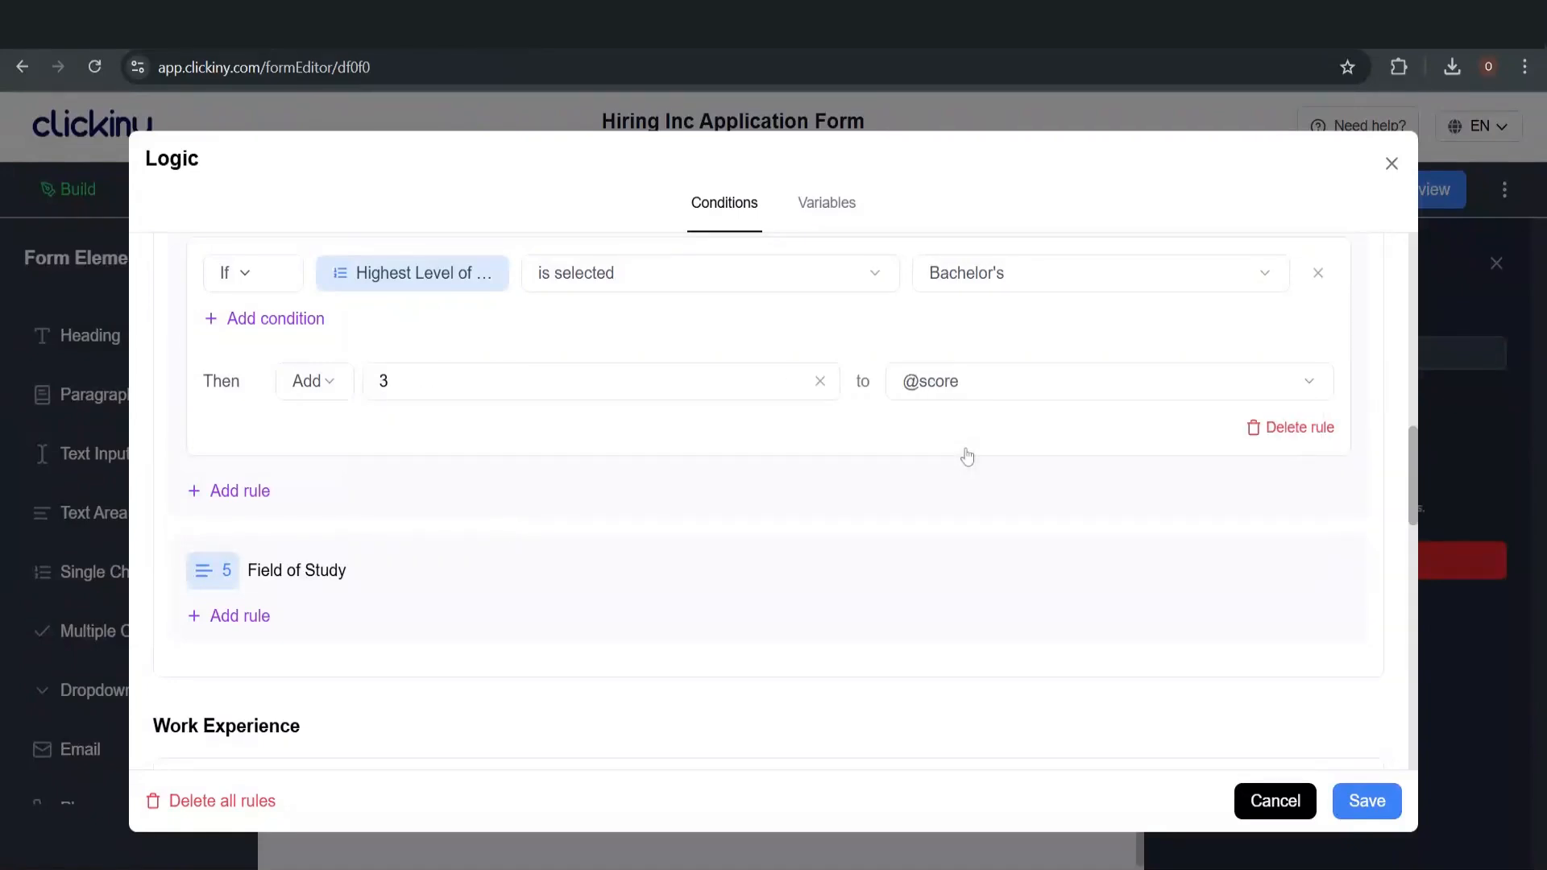
Add another education rule triggered when Master's is selected
{"action": "left_click", "coordinate": [240, 492]}
{"action": "left_click", "coordinate": [664, 521]}
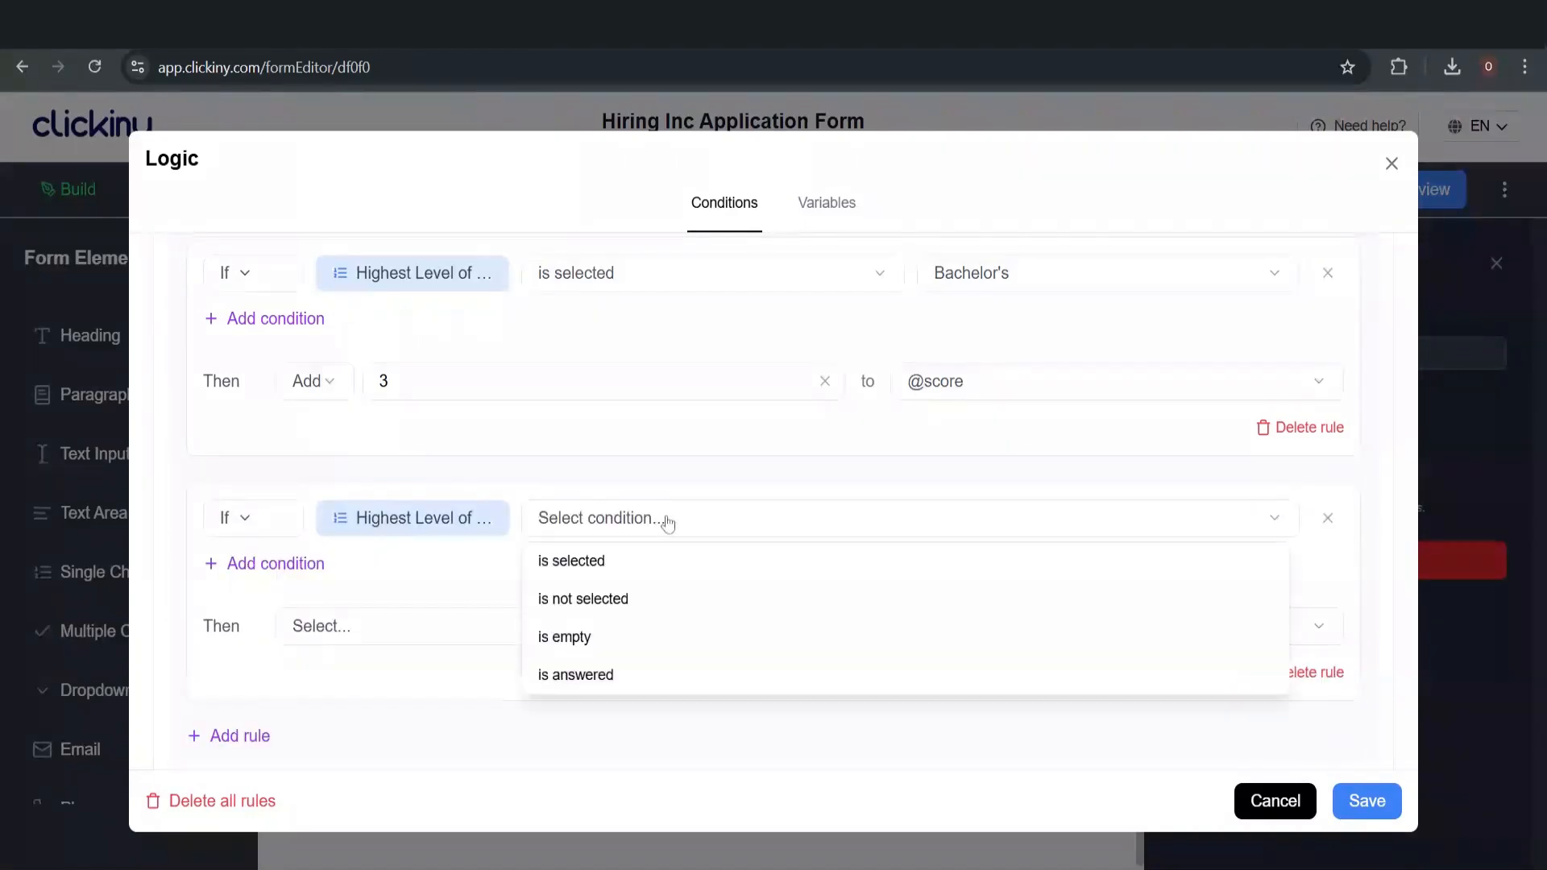
{"action": "left_click", "coordinate": [659, 564]}
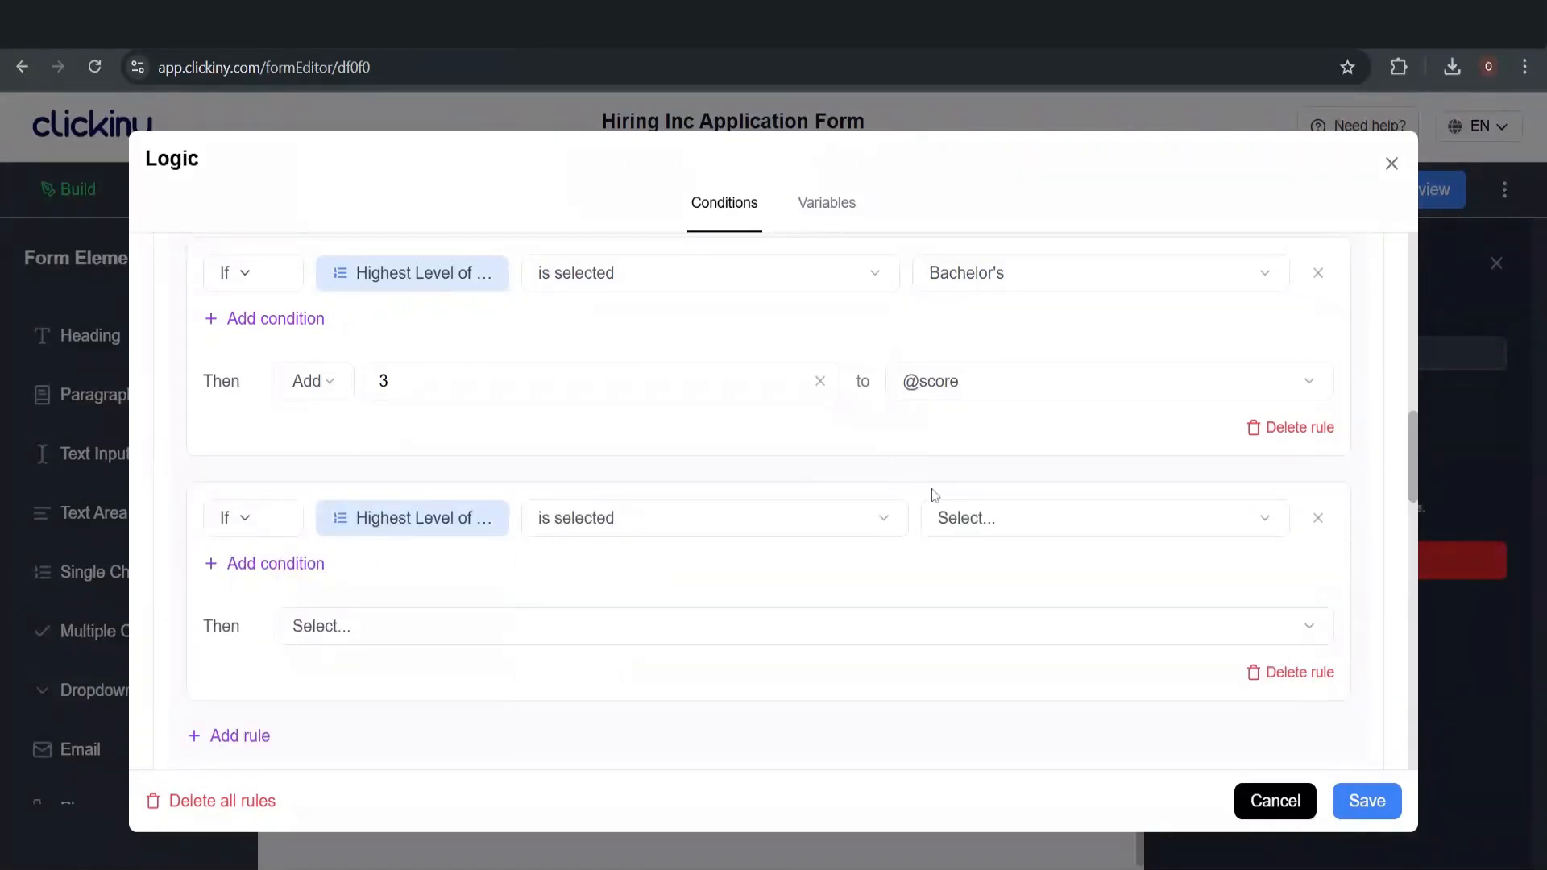
{"action": "left_click", "coordinate": [952, 516]}
{"action": "left_click", "coordinate": [1011, 647]}
{"action": "left_click", "coordinate": [337, 645]}
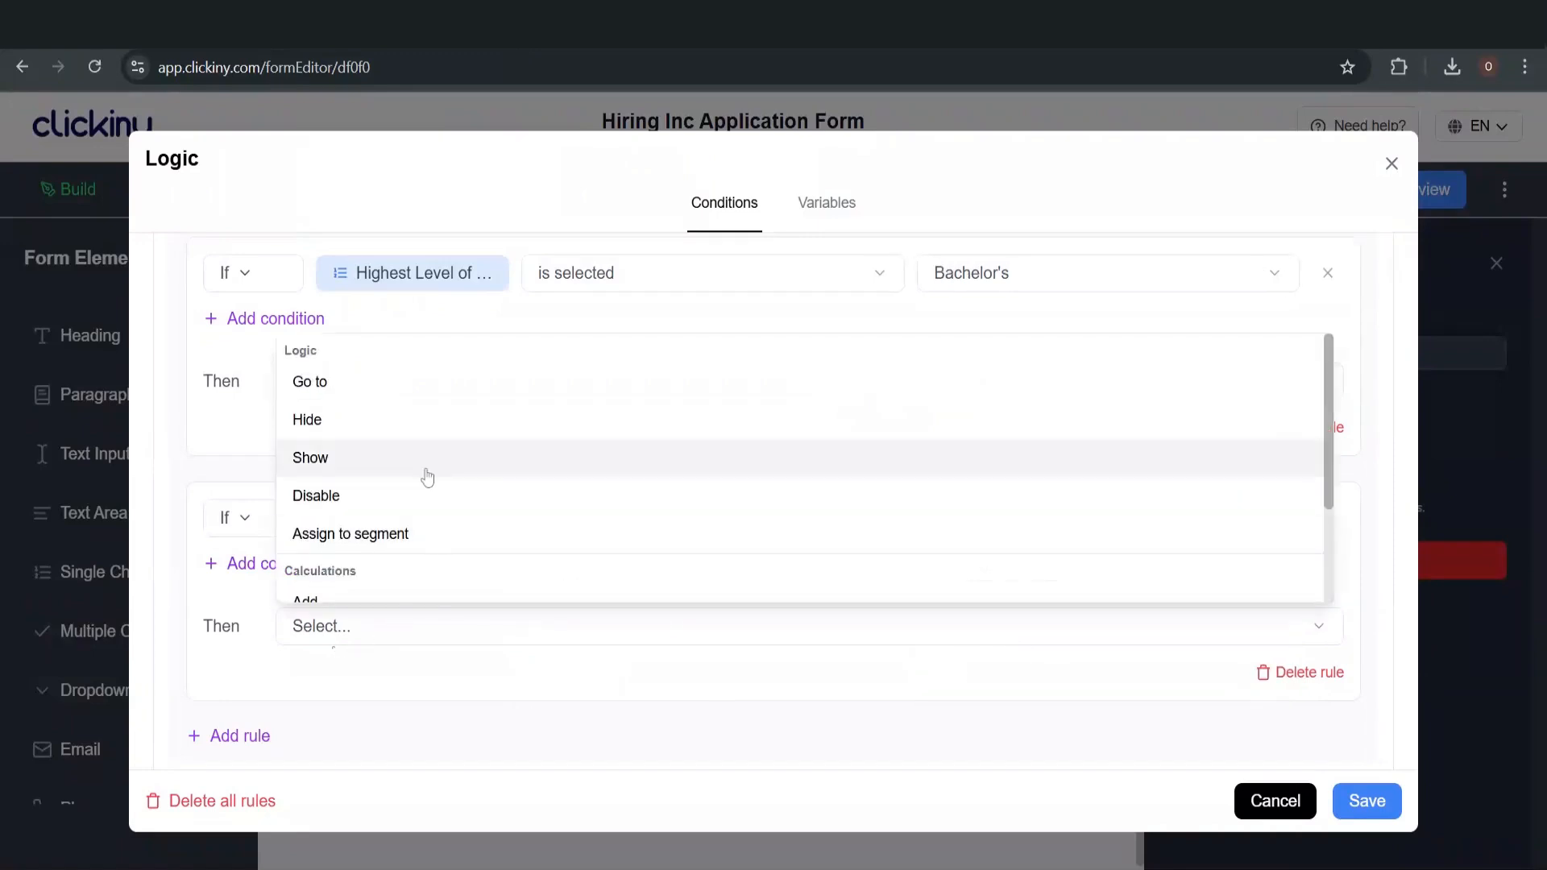
{"action": "scroll", "coordinate": [456, 570], "scroll_direction": "down", "scroll_amount": 2}
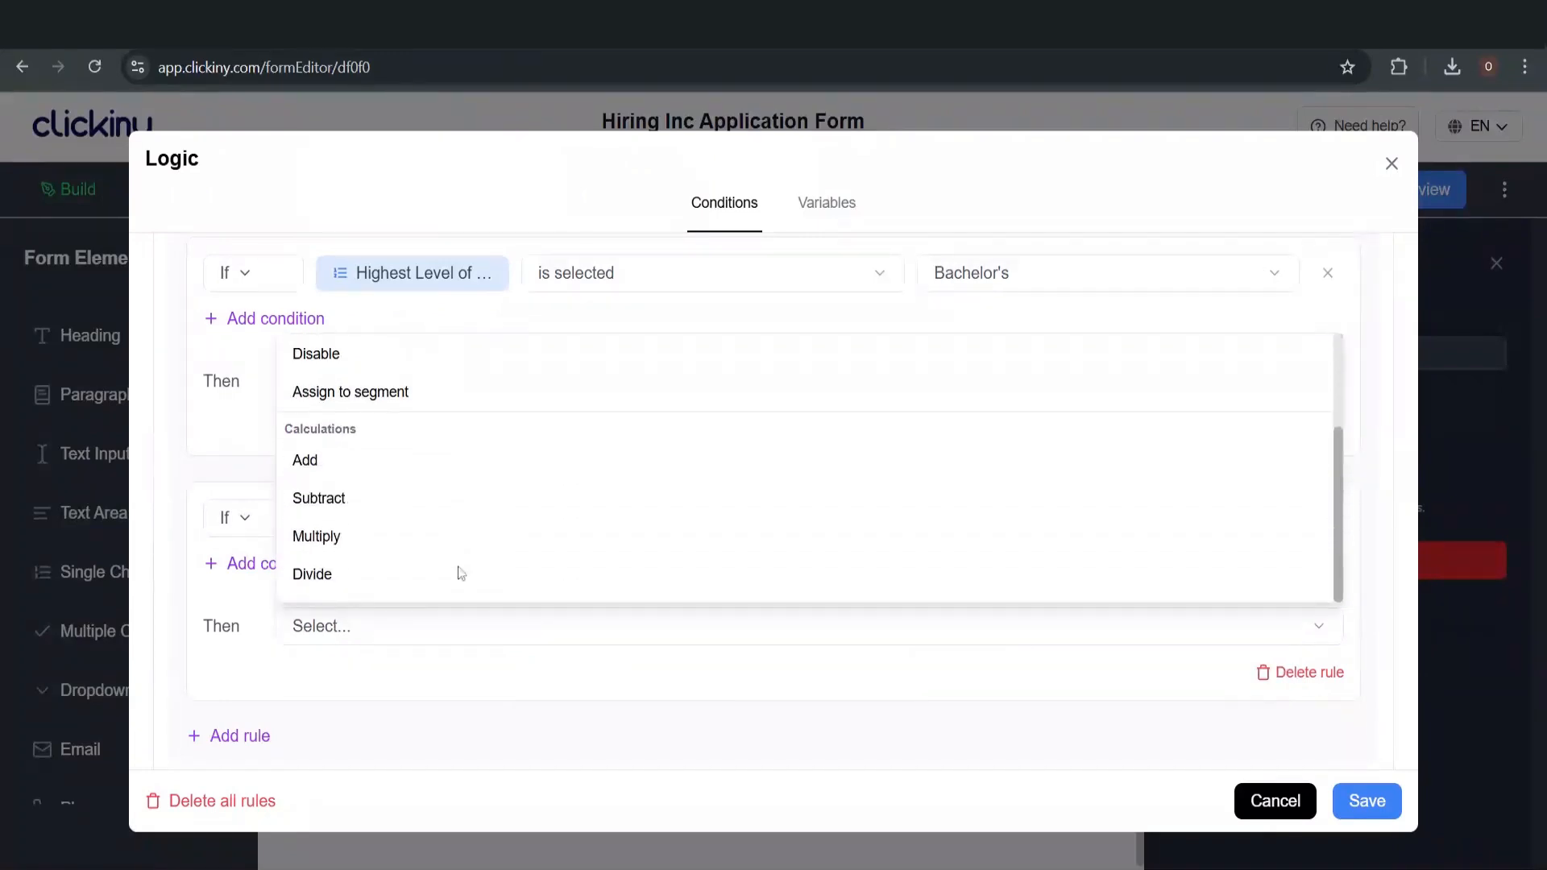
{"action": "left_click", "coordinate": [415, 462]}
{"action": "left_click", "coordinate": [514, 629]}
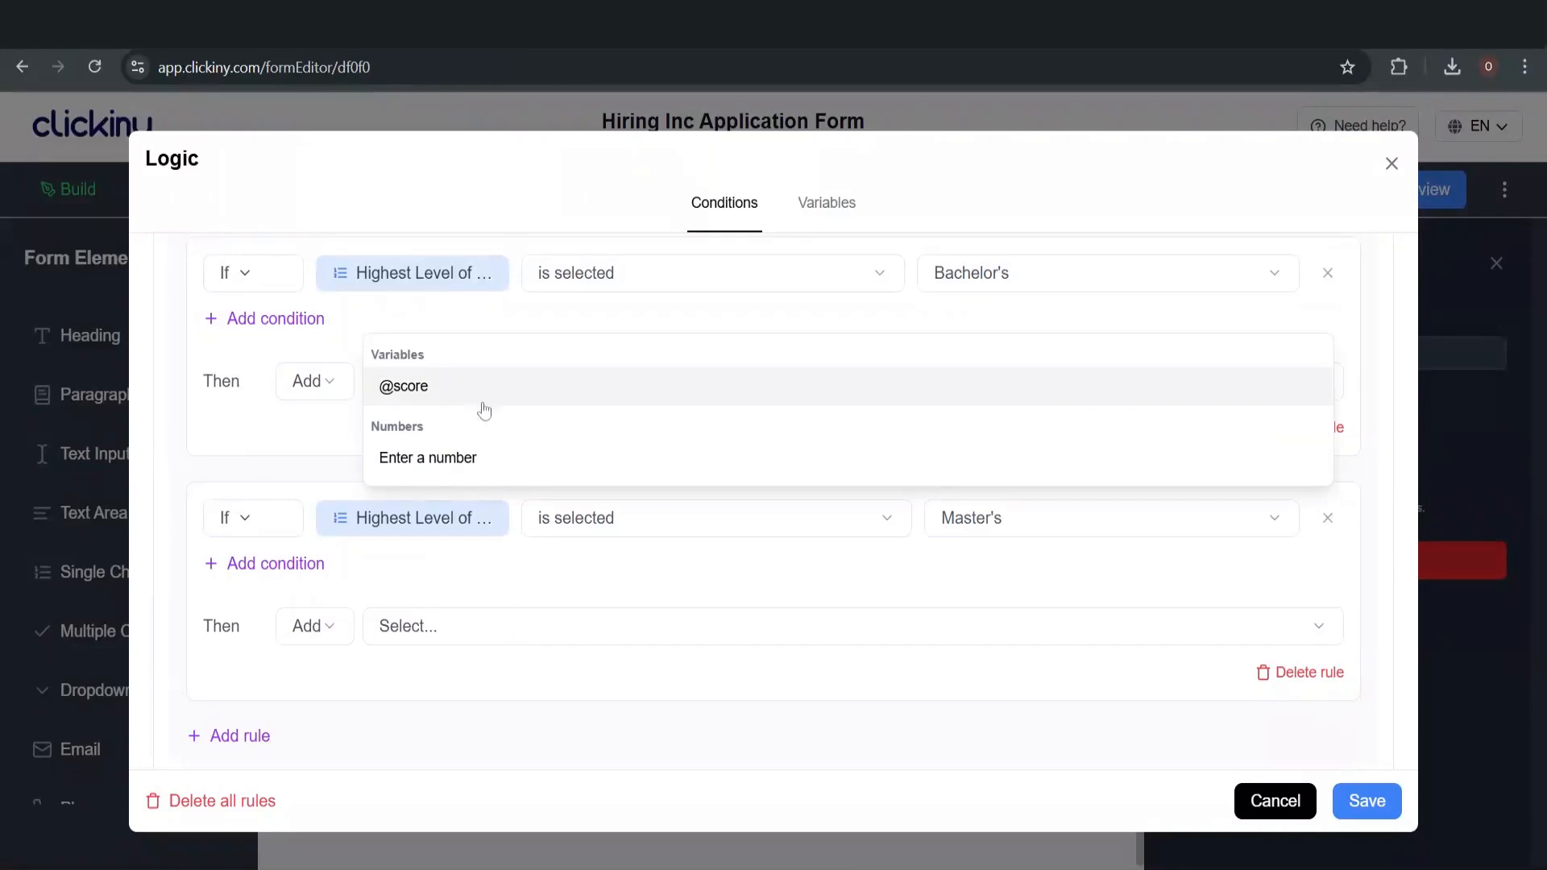
{"action": "left_click", "coordinate": [495, 474]}
{"action": "left_click", "coordinate": [435, 626]}
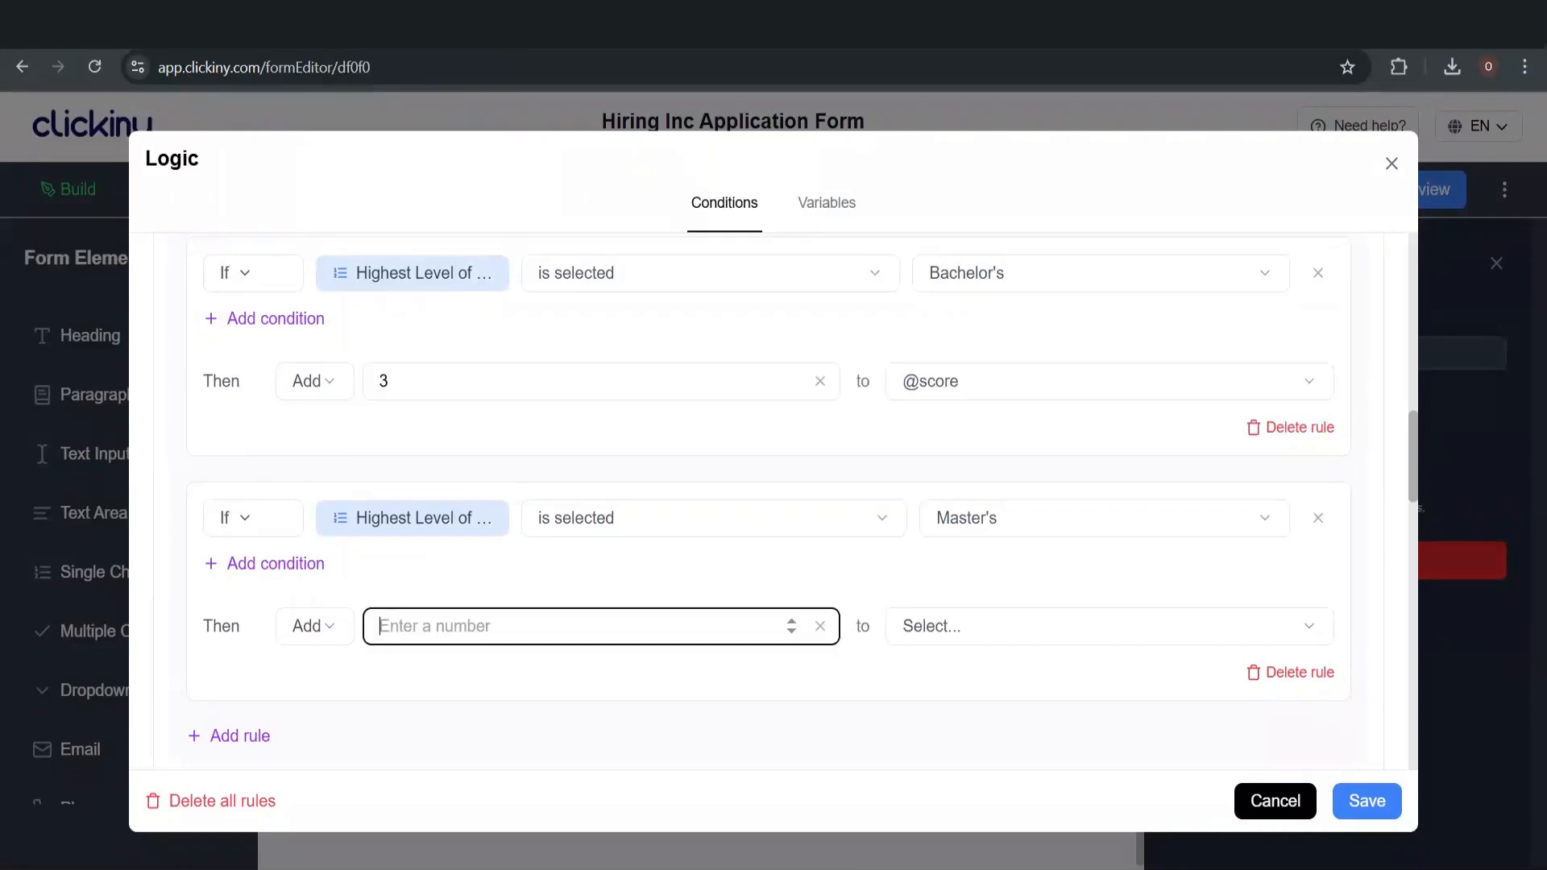
{"action": "type", "text": "4"}
{"action": "left_click", "coordinate": [973, 635]}
{"action": "left_click", "coordinate": [997, 384]}
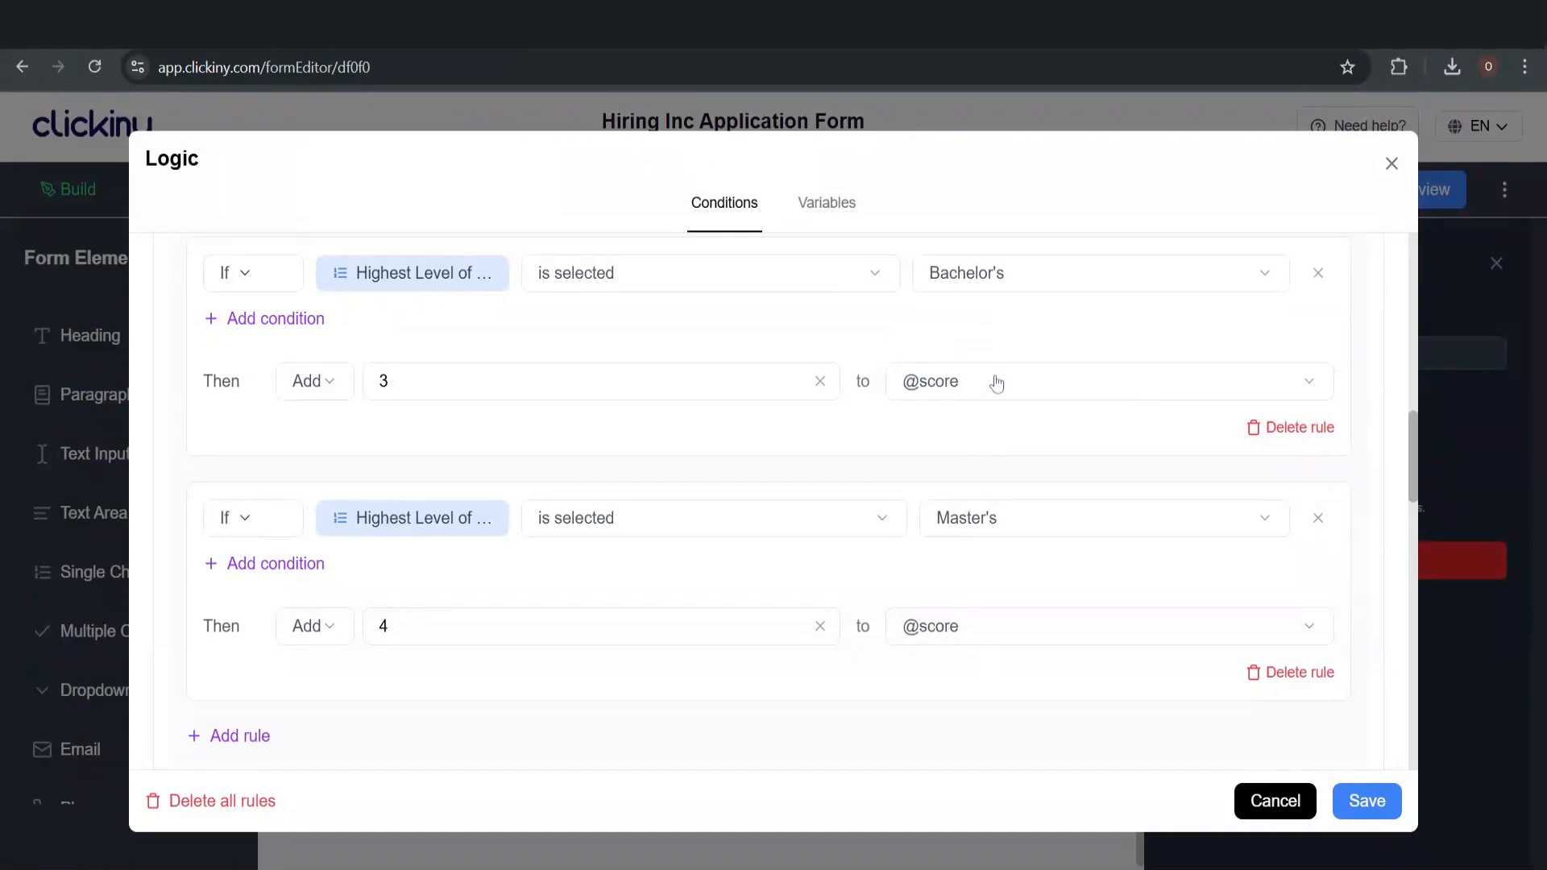
{"action": "scroll", "coordinate": [825, 542], "scroll_direction": "down", "scroll_amount": 5}
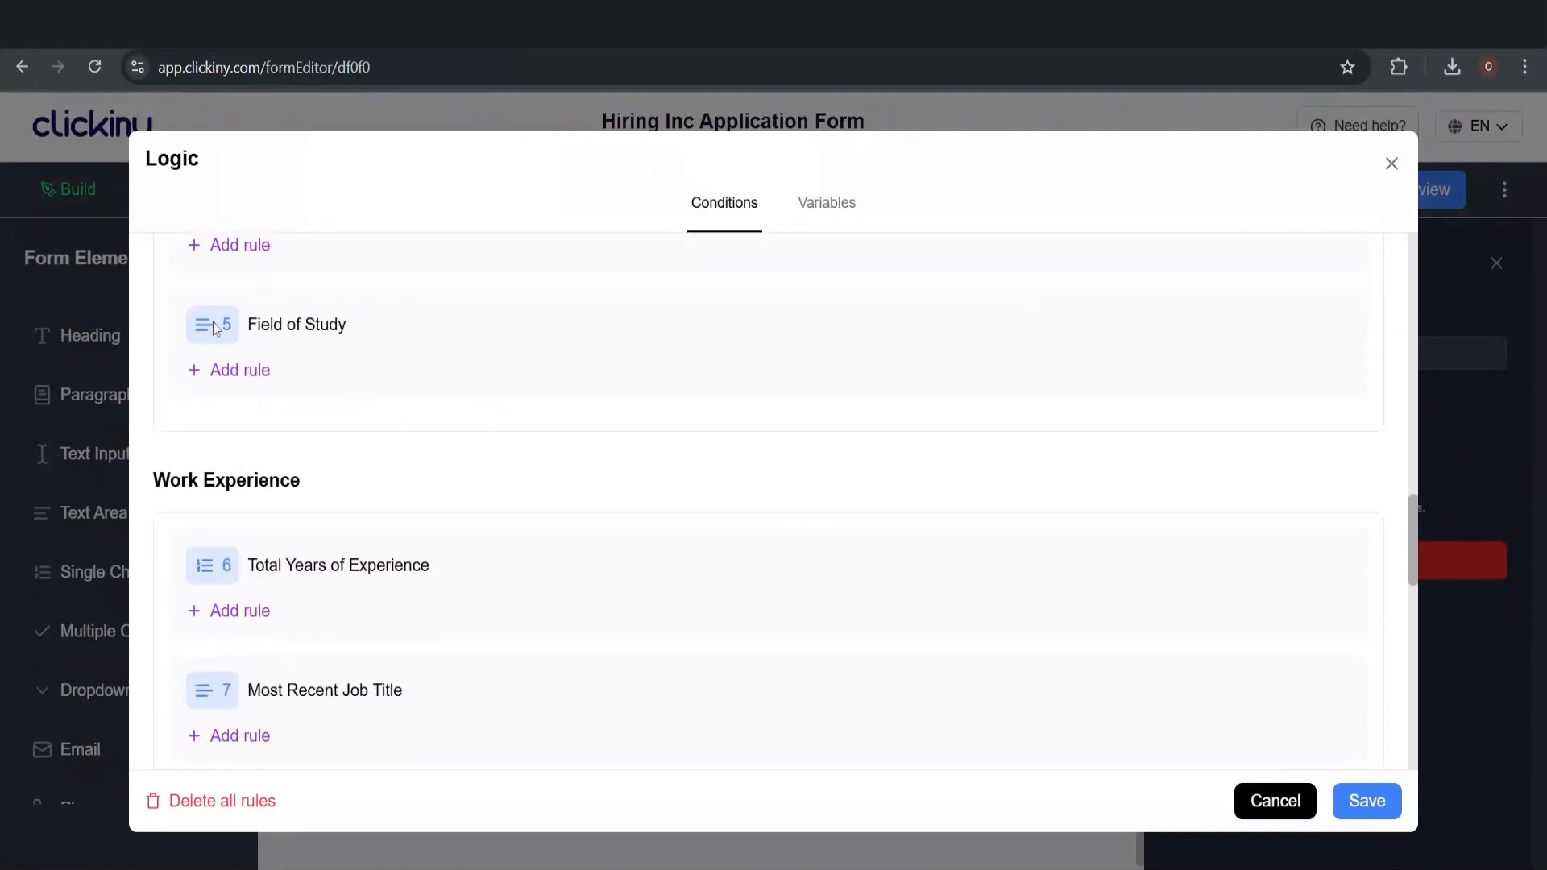
Add a fourth education rule triggered when PhD is selected
{"action": "scroll", "coordinate": [238, 258], "scroll_direction": "up", "scroll_amount": 4}
{"action": "left_click", "coordinate": [243, 575]}
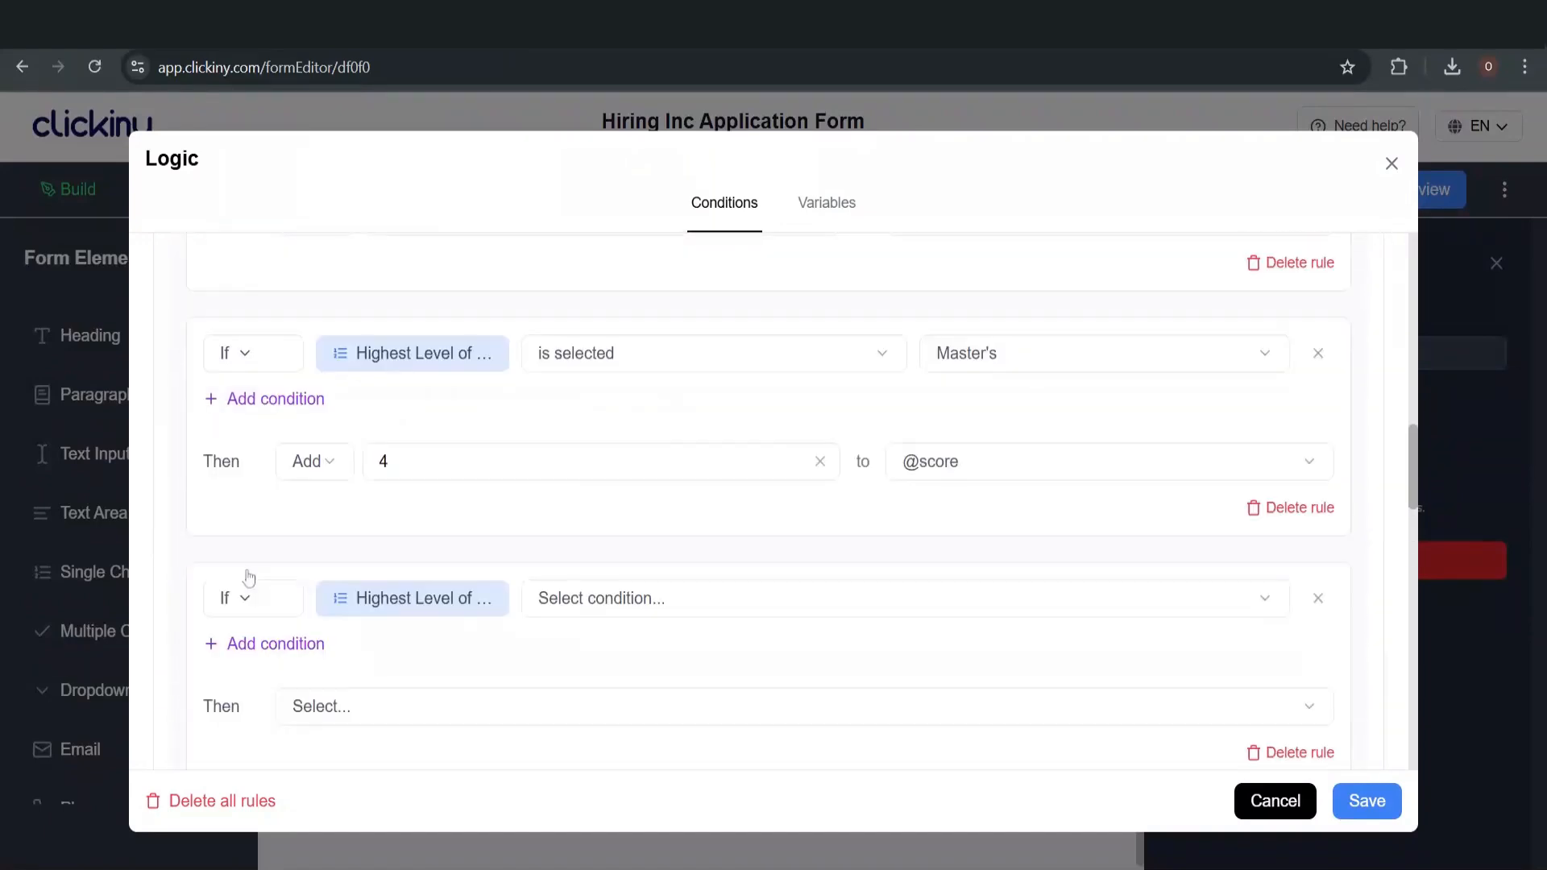
{"action": "left_click", "coordinate": [629, 600]}
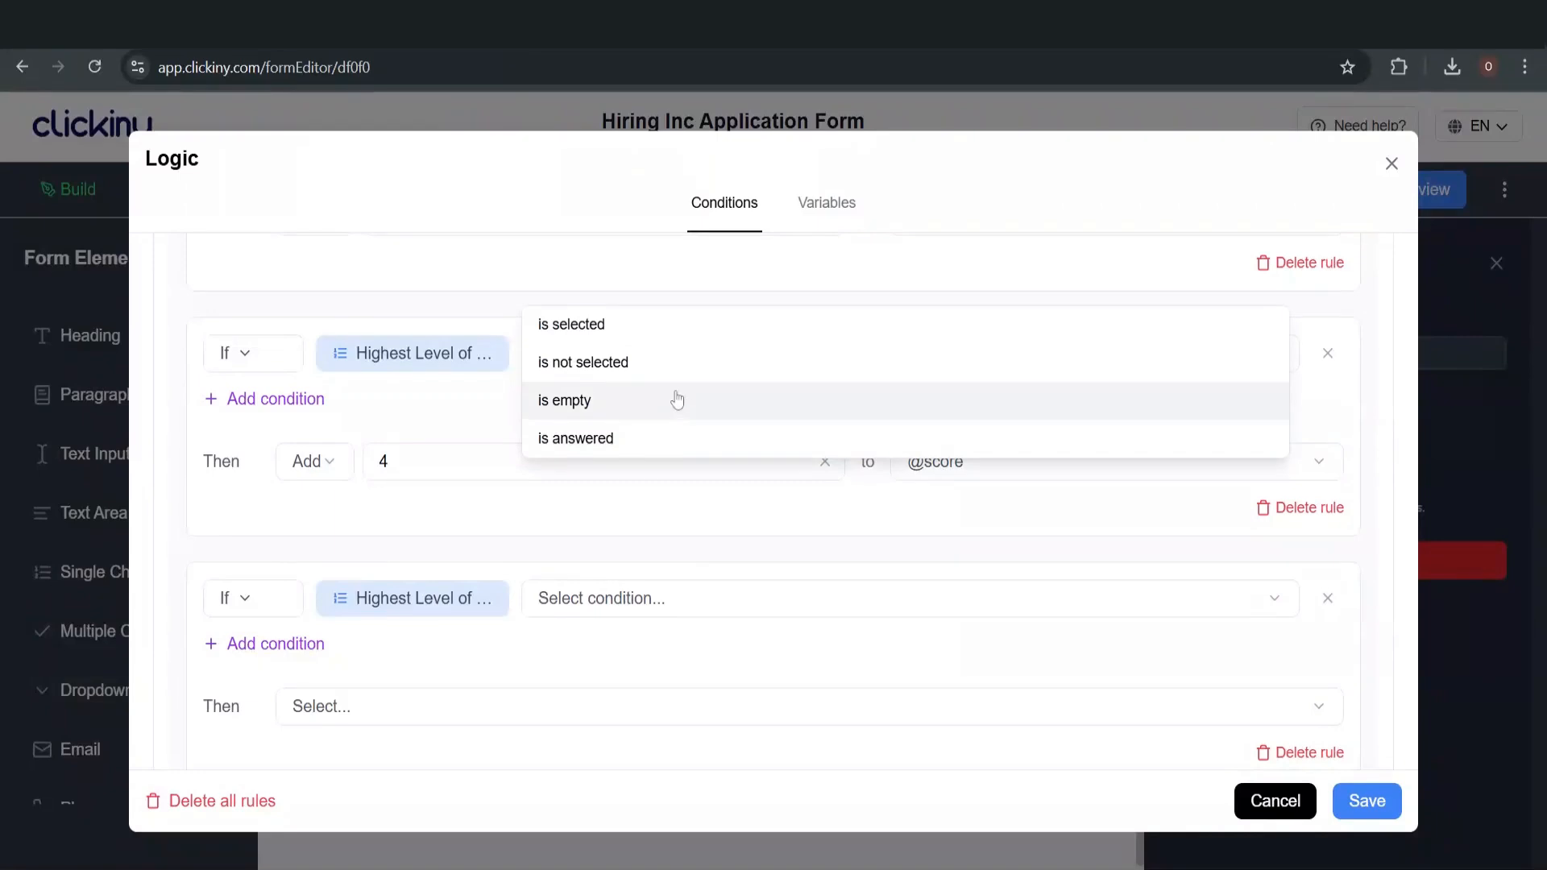
{"action": "left_click", "coordinate": [674, 326]}
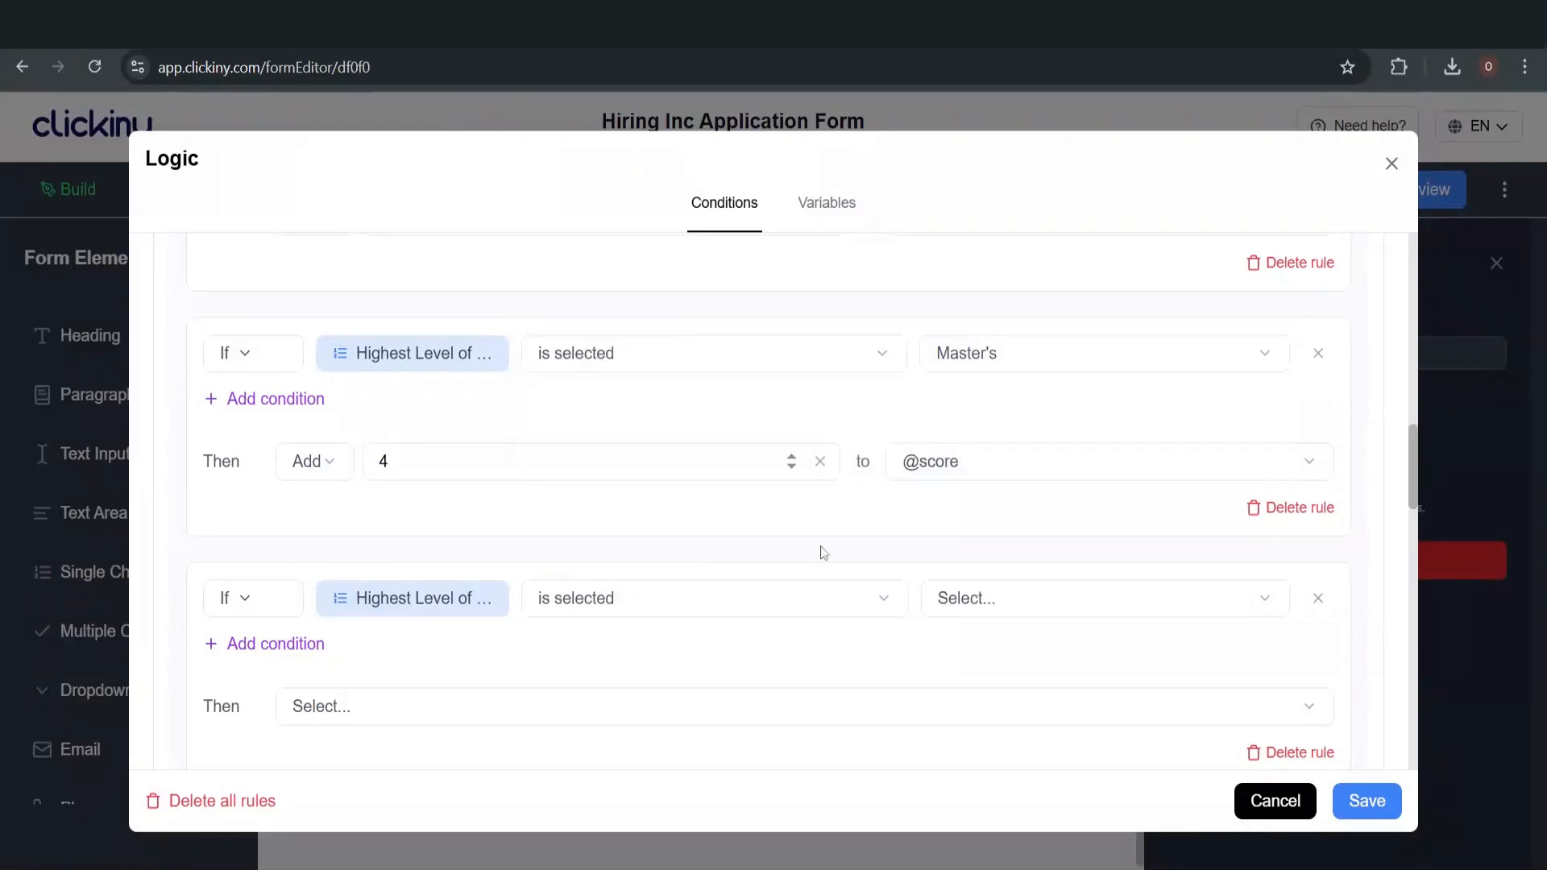
{"action": "left_click", "coordinate": [984, 600]}
{"action": "left_click", "coordinate": [995, 439]}
{"action": "scroll", "coordinate": [712, 647], "scroll_direction": "down", "scroll_amount": 3}
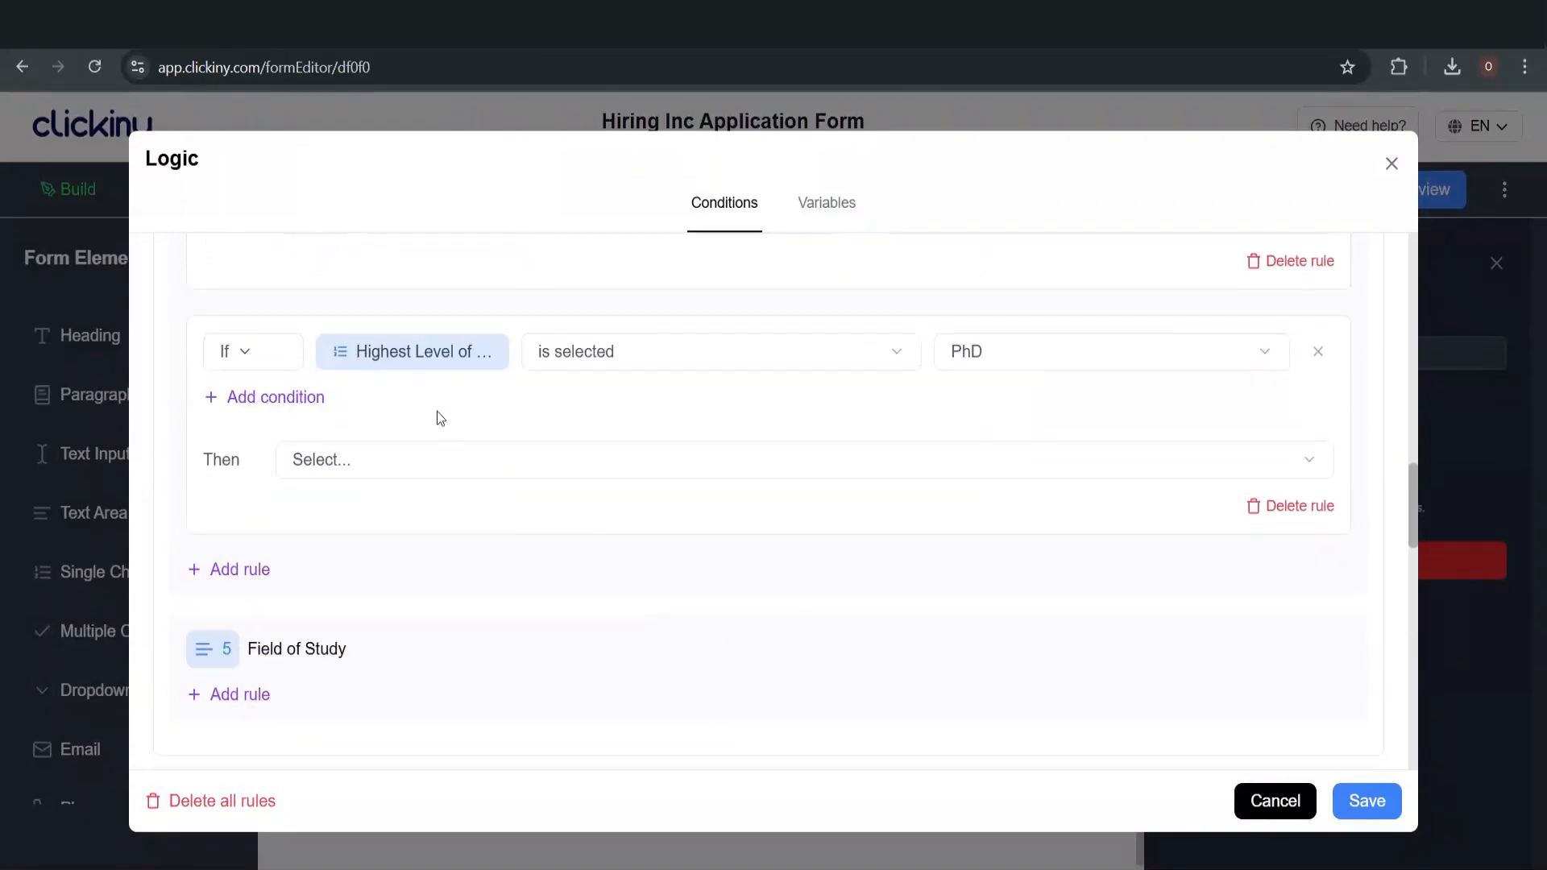
{"action": "left_click", "coordinate": [356, 467]}
{"action": "scroll", "coordinate": [441, 637], "scroll_direction": "down", "scroll_amount": 2}
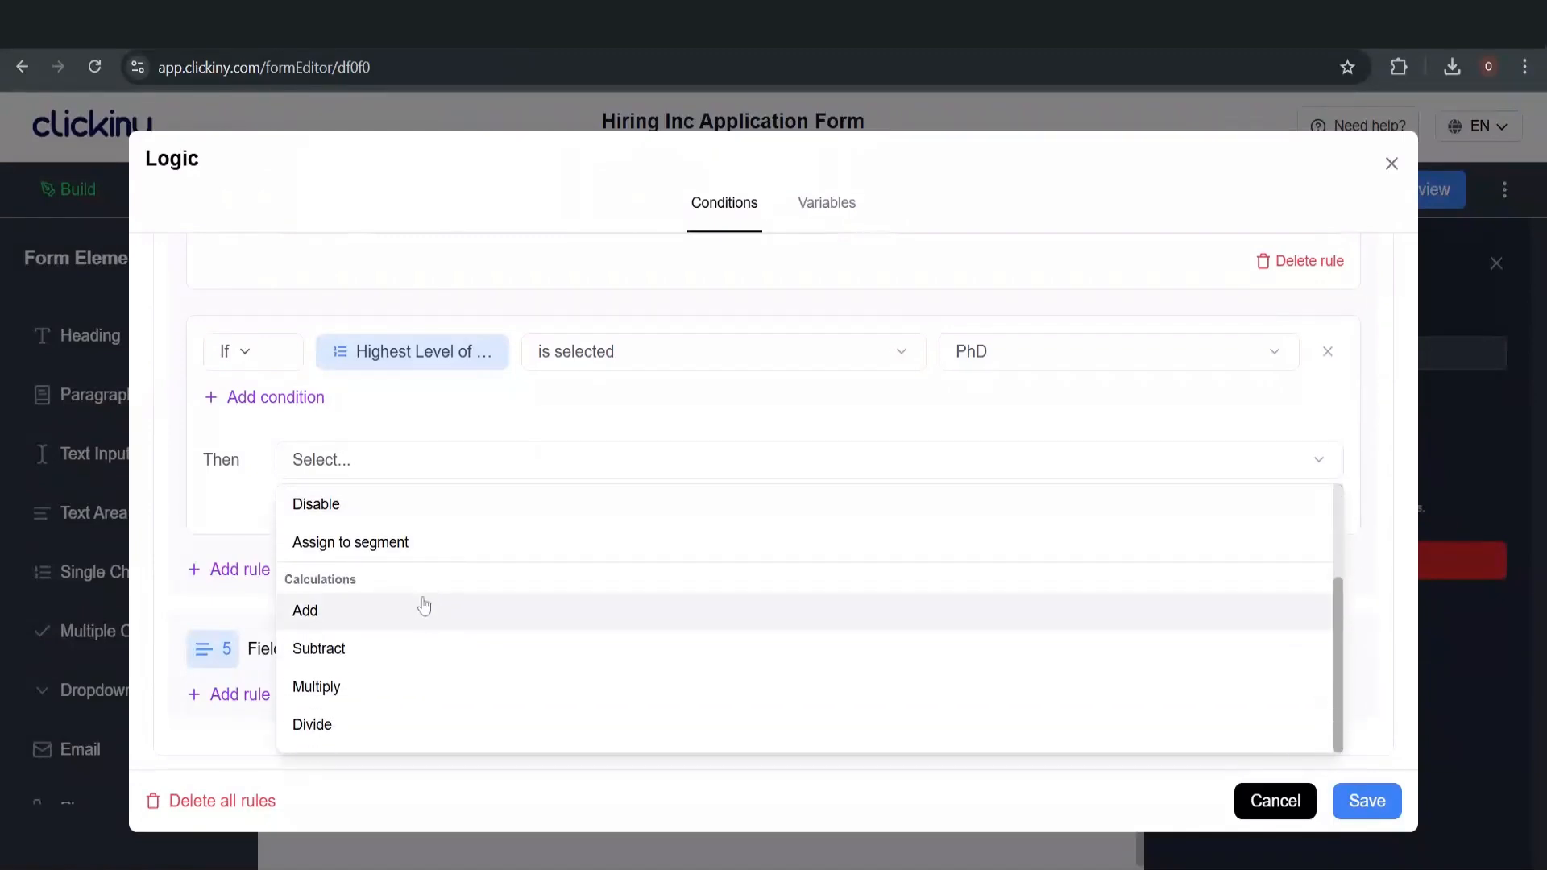
{"action": "left_click", "coordinate": [425, 607]}
{"action": "left_click", "coordinate": [515, 456]}
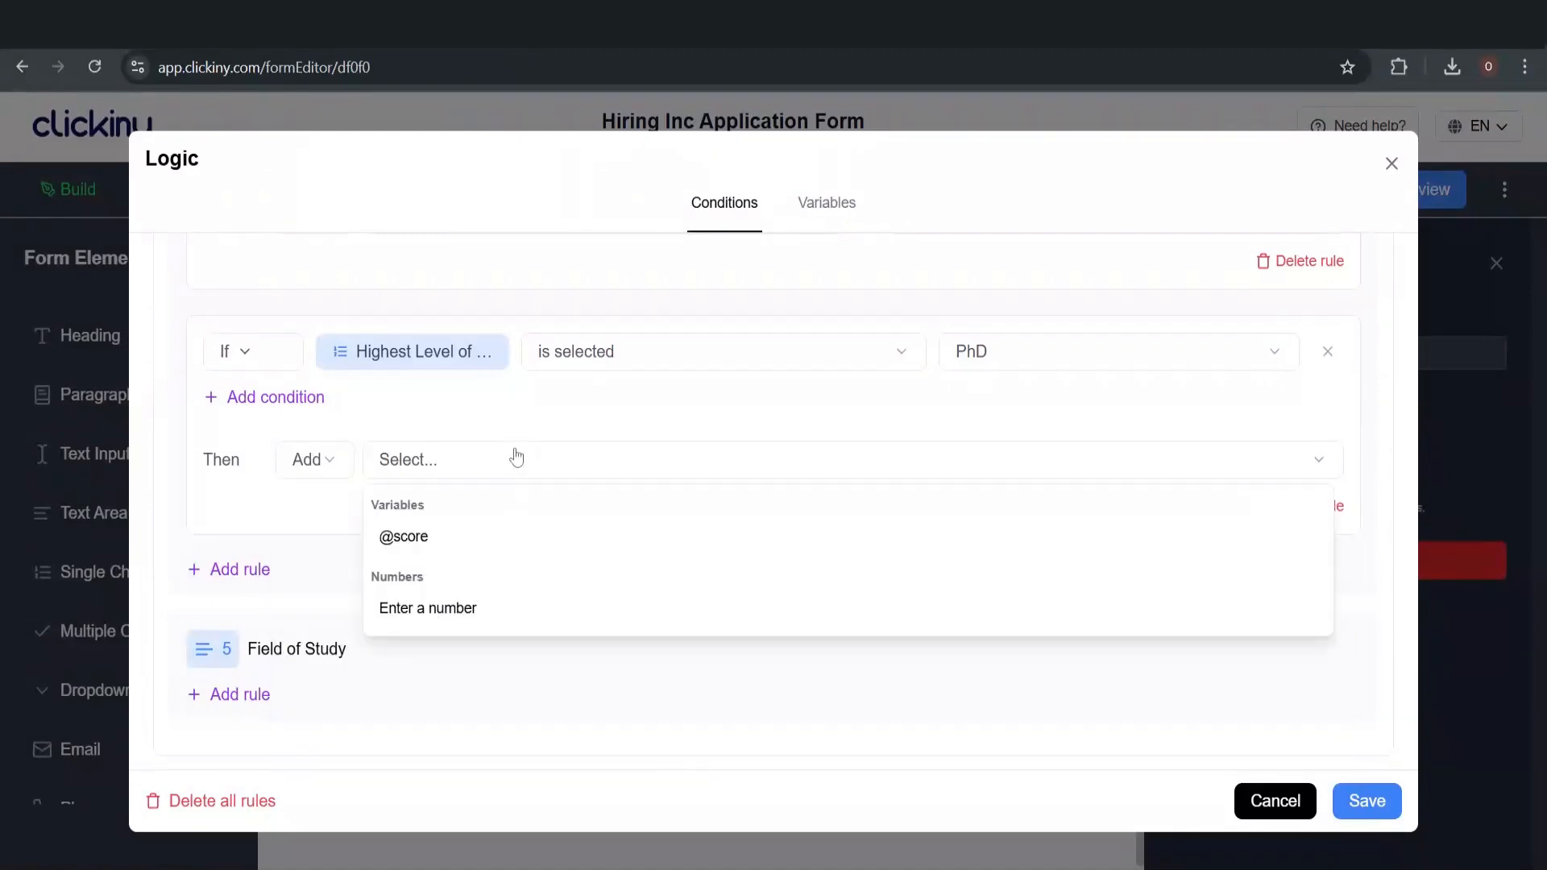
{"action": "left_click", "coordinate": [516, 625]}
{"action": "left_click", "coordinate": [380, 459]}
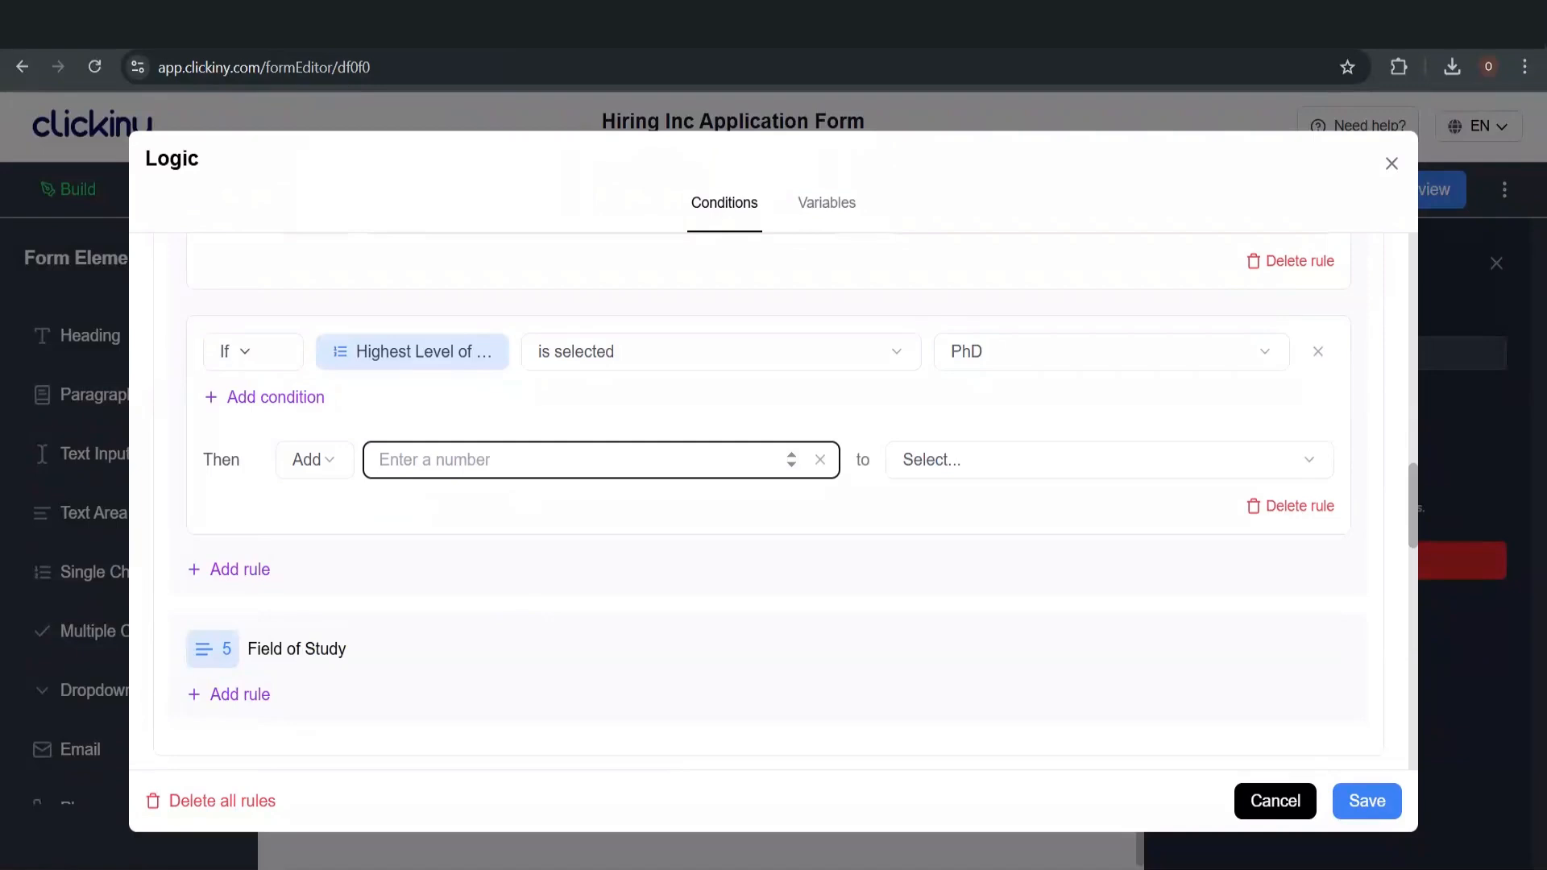
{"action": "type", "text": "5"}
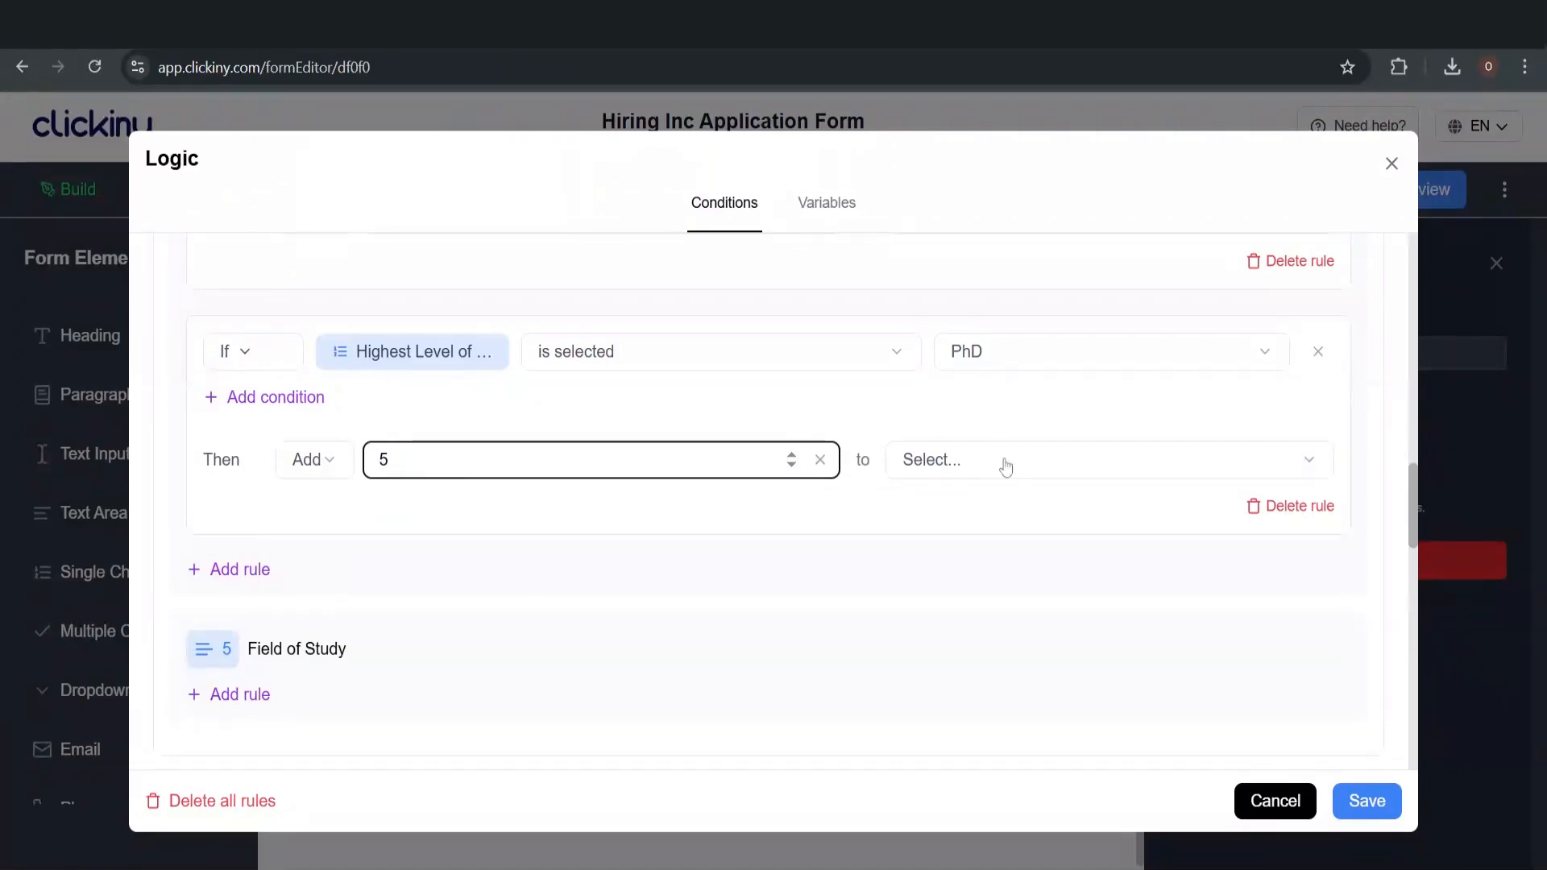
{"action": "left_click", "coordinate": [1002, 465]}
{"action": "left_click", "coordinate": [983, 538]}
{"action": "scroll", "coordinate": [971, 412], "scroll_direction": "up", "scroll_amount": 8}
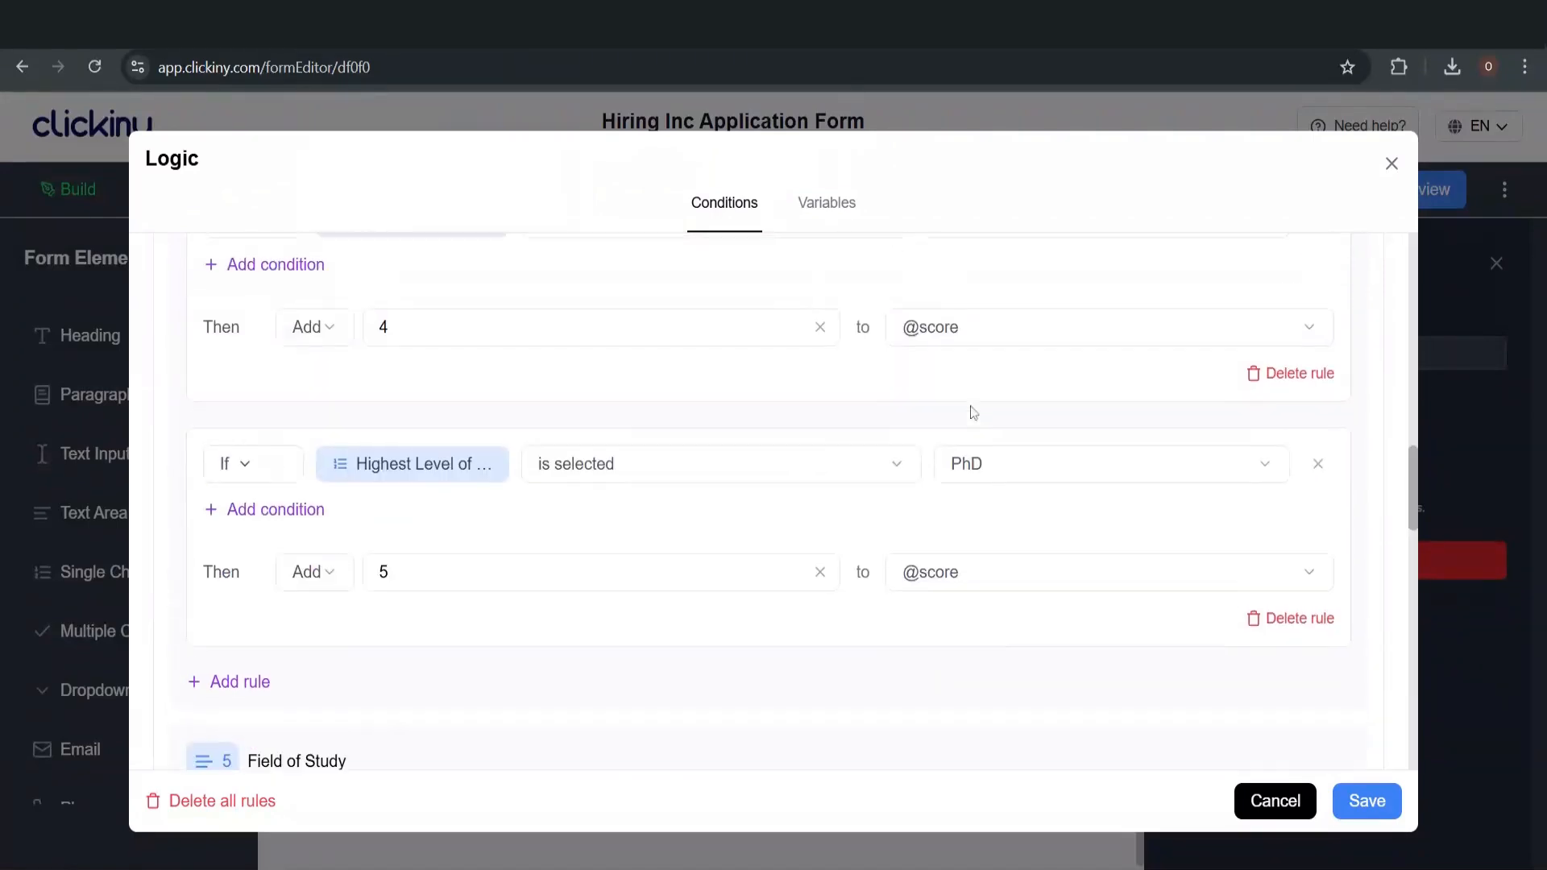
{"action": "scroll", "coordinate": [972, 413], "scroll_direction": "up", "scroll_amount": 4}
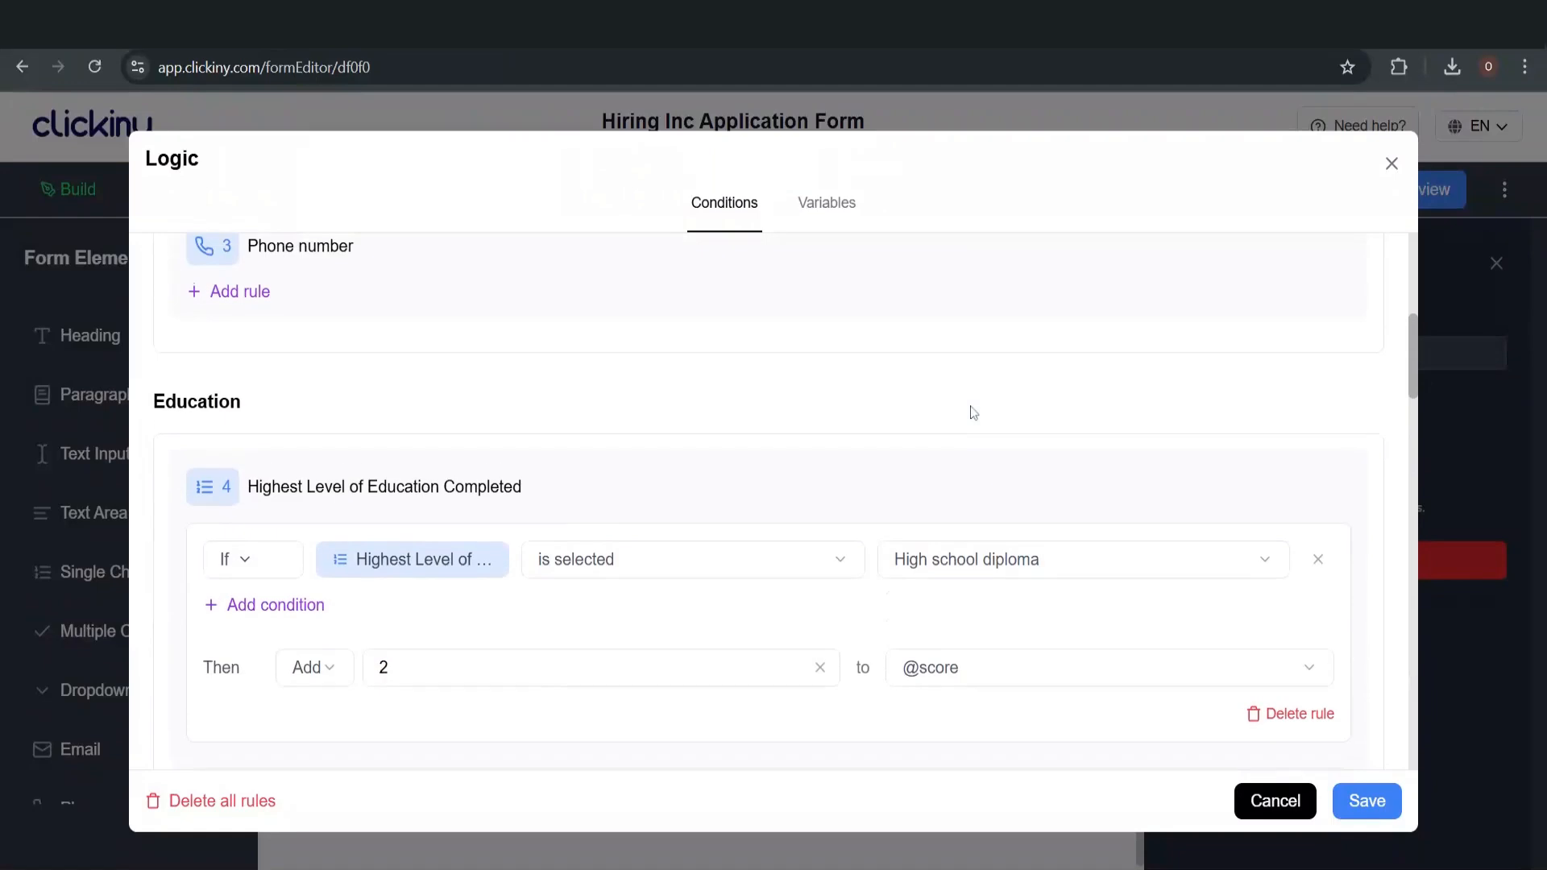
{"action": "scroll", "coordinate": [972, 412], "scroll_direction": "down", "scroll_amount": 3}
{"action": "scroll", "coordinate": [973, 412], "scroll_direction": "down", "scroll_amount": 6}
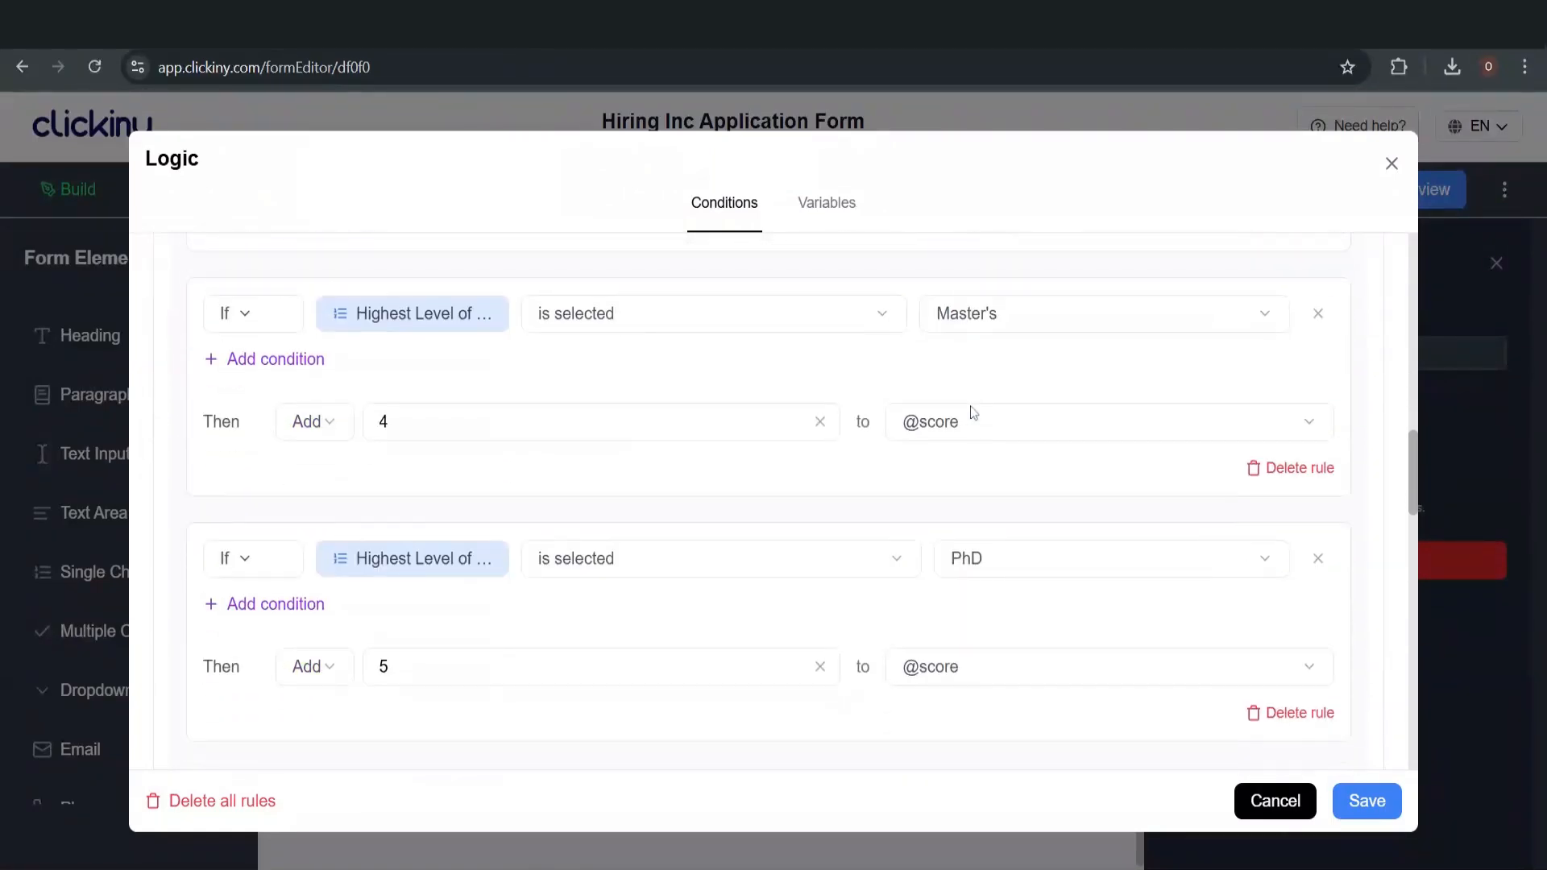
{"action": "scroll", "coordinate": [975, 492], "scroll_direction": "down", "scroll_amount": 6}
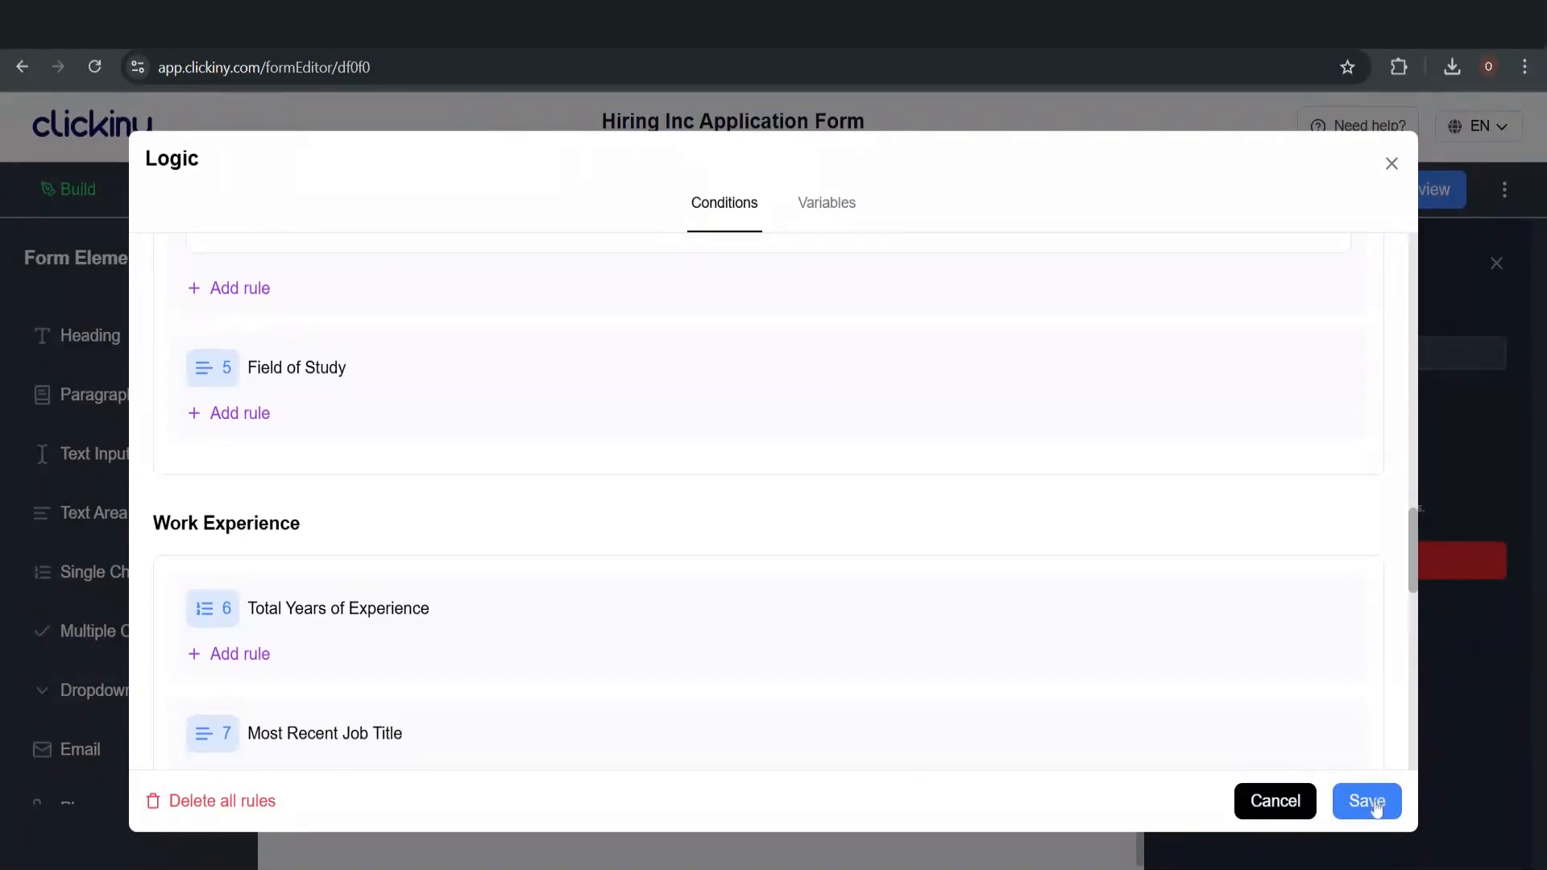
Preview the form, check the Education step's four choices, then return to the editor
{"action": "left_click", "coordinate": [1392, 164]}
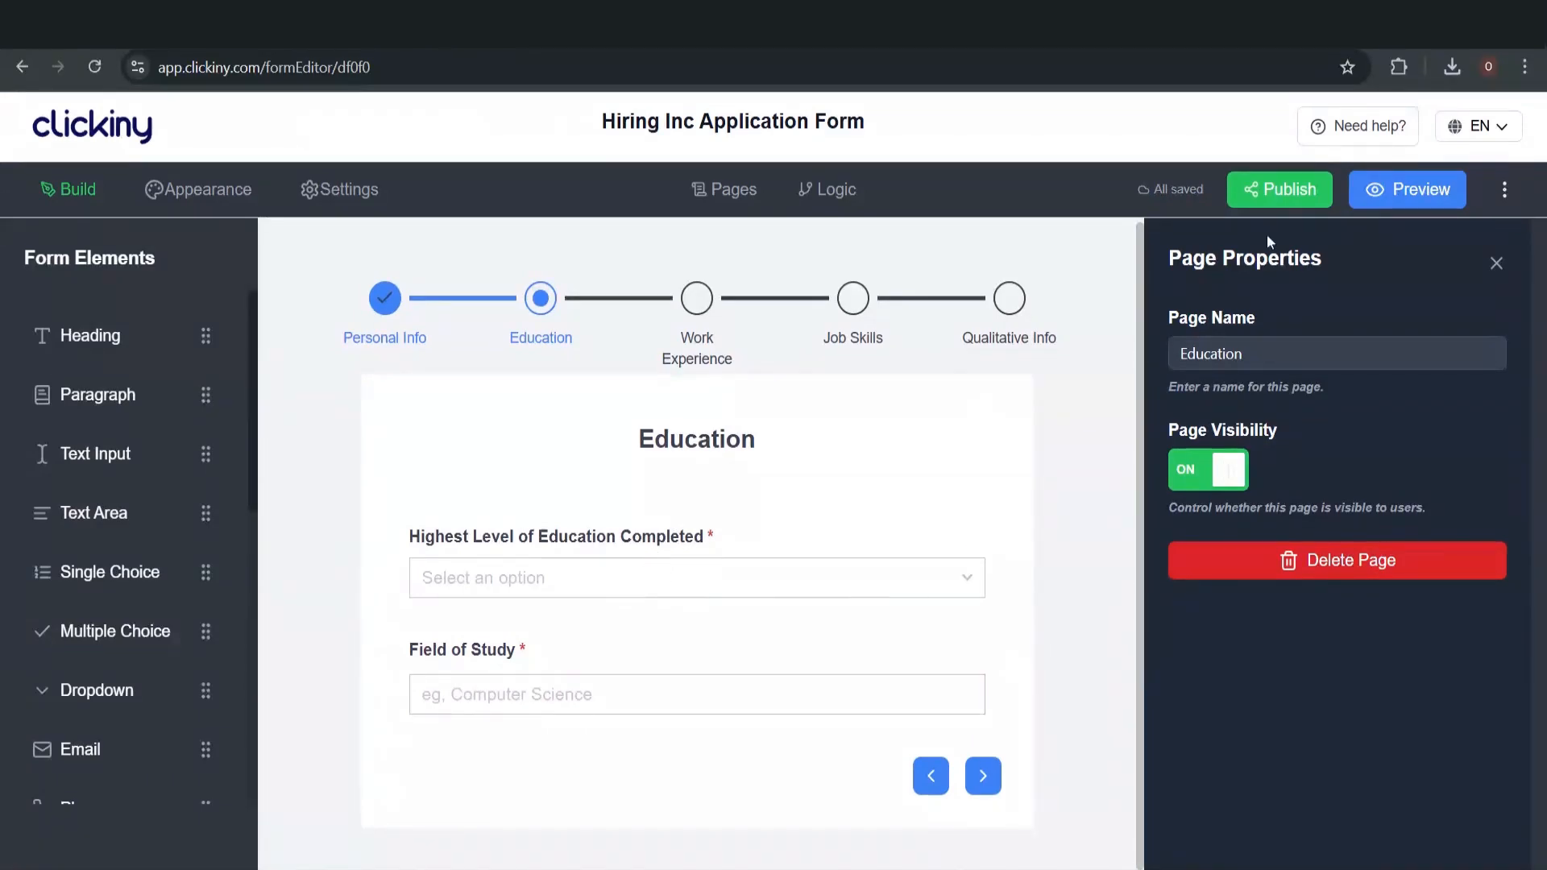
{"action": "left_click", "coordinate": [1395, 195]}
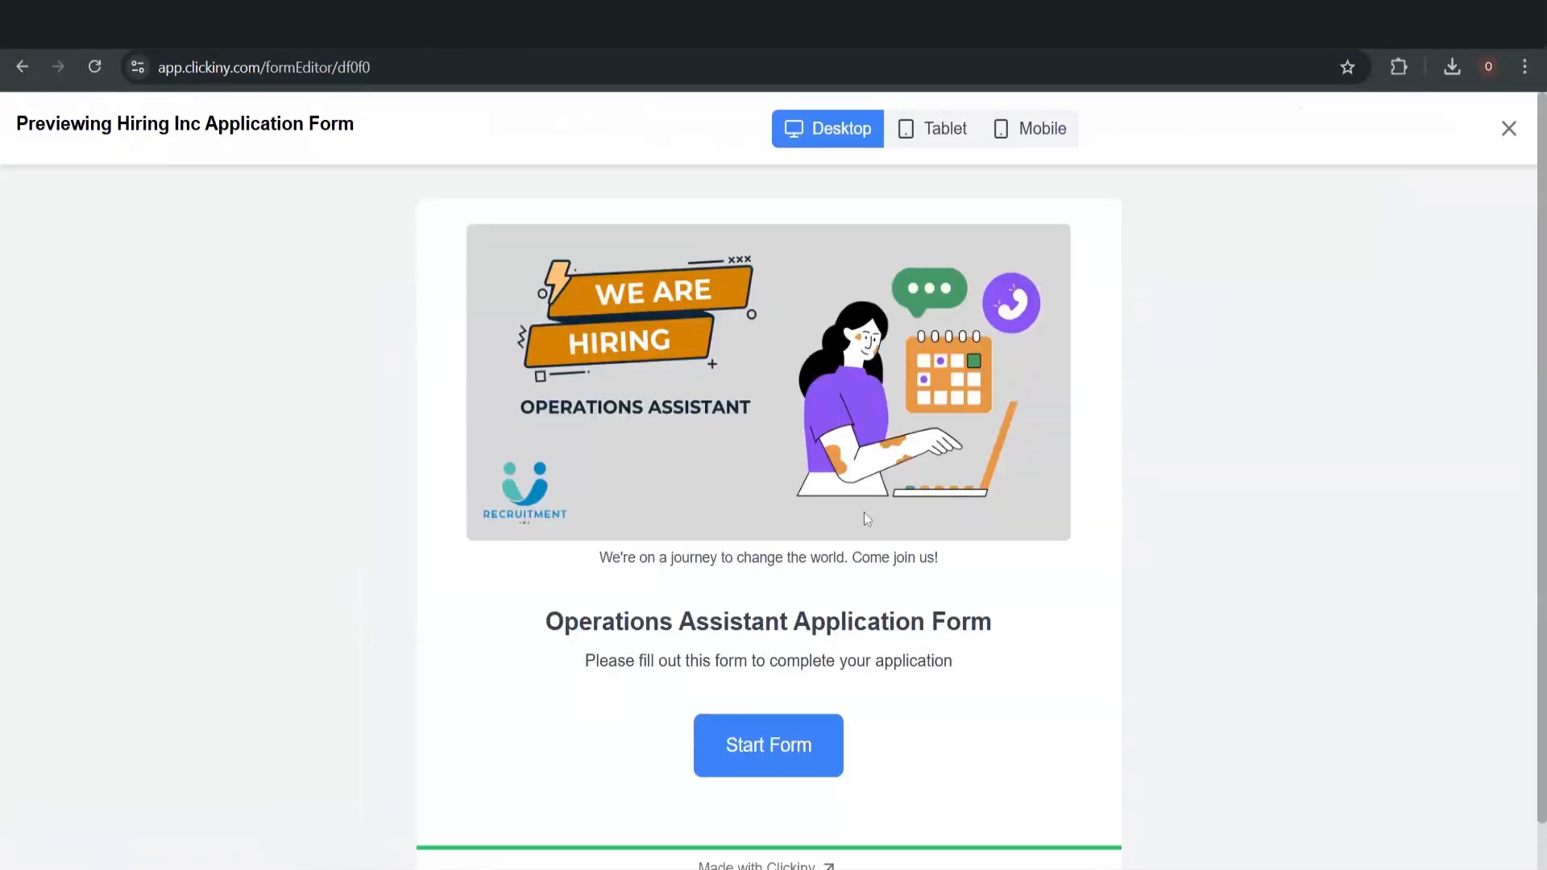
{"action": "scroll", "coordinate": [957, 565], "scroll_direction": "down", "scroll_amount": 1}
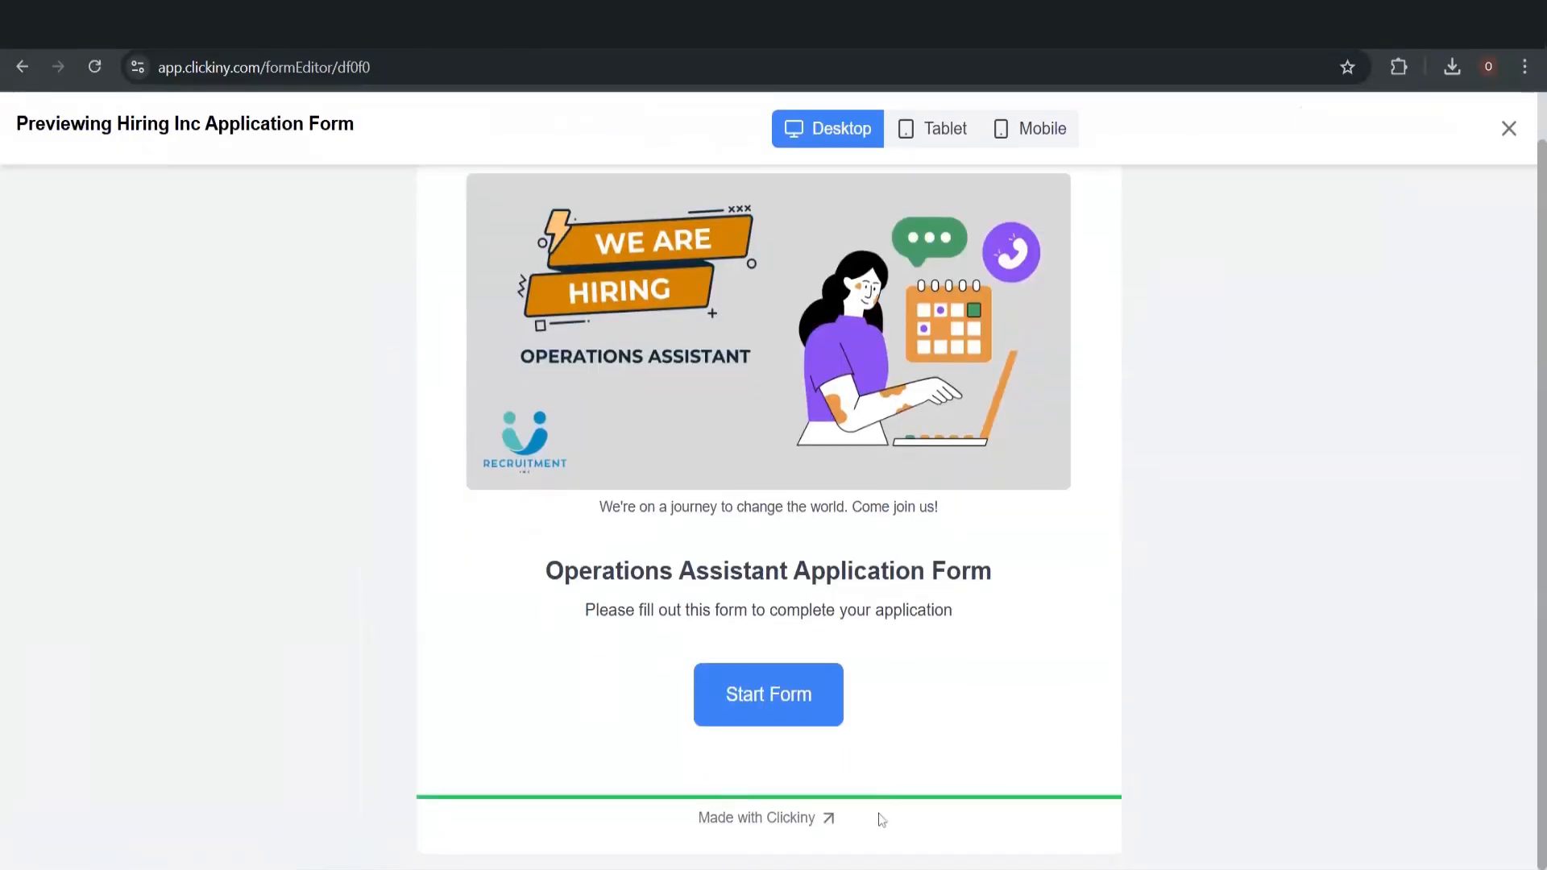
{"action": "left_click", "coordinate": [781, 713]}
{"action": "left_click", "coordinate": [1082, 717]}
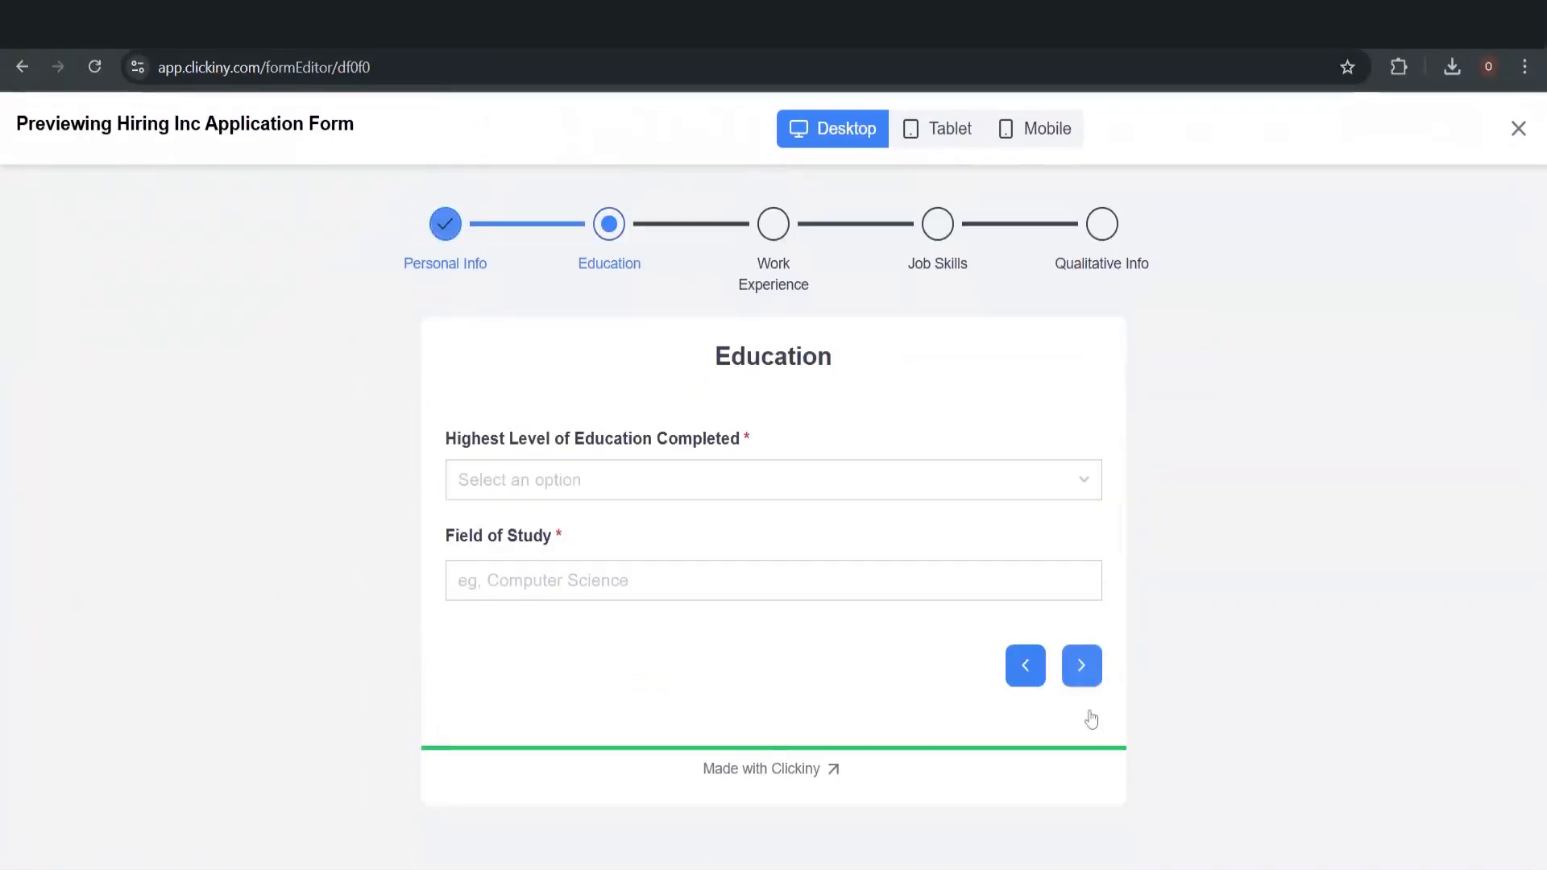
{"action": "left_click", "coordinate": [666, 483]}
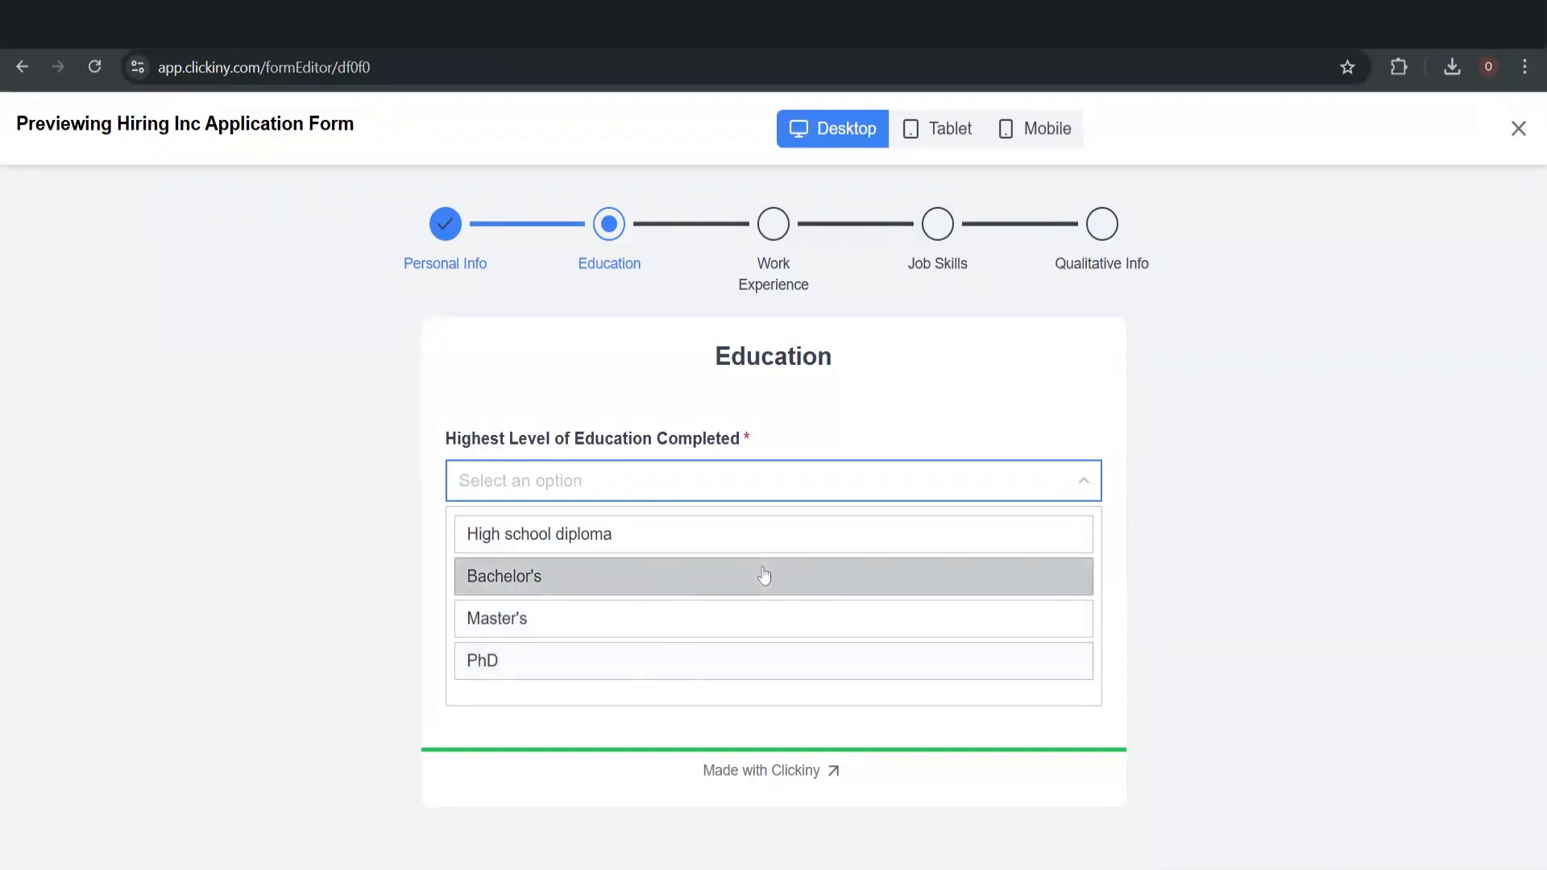
{"action": "left_click", "coordinate": [1165, 382]}
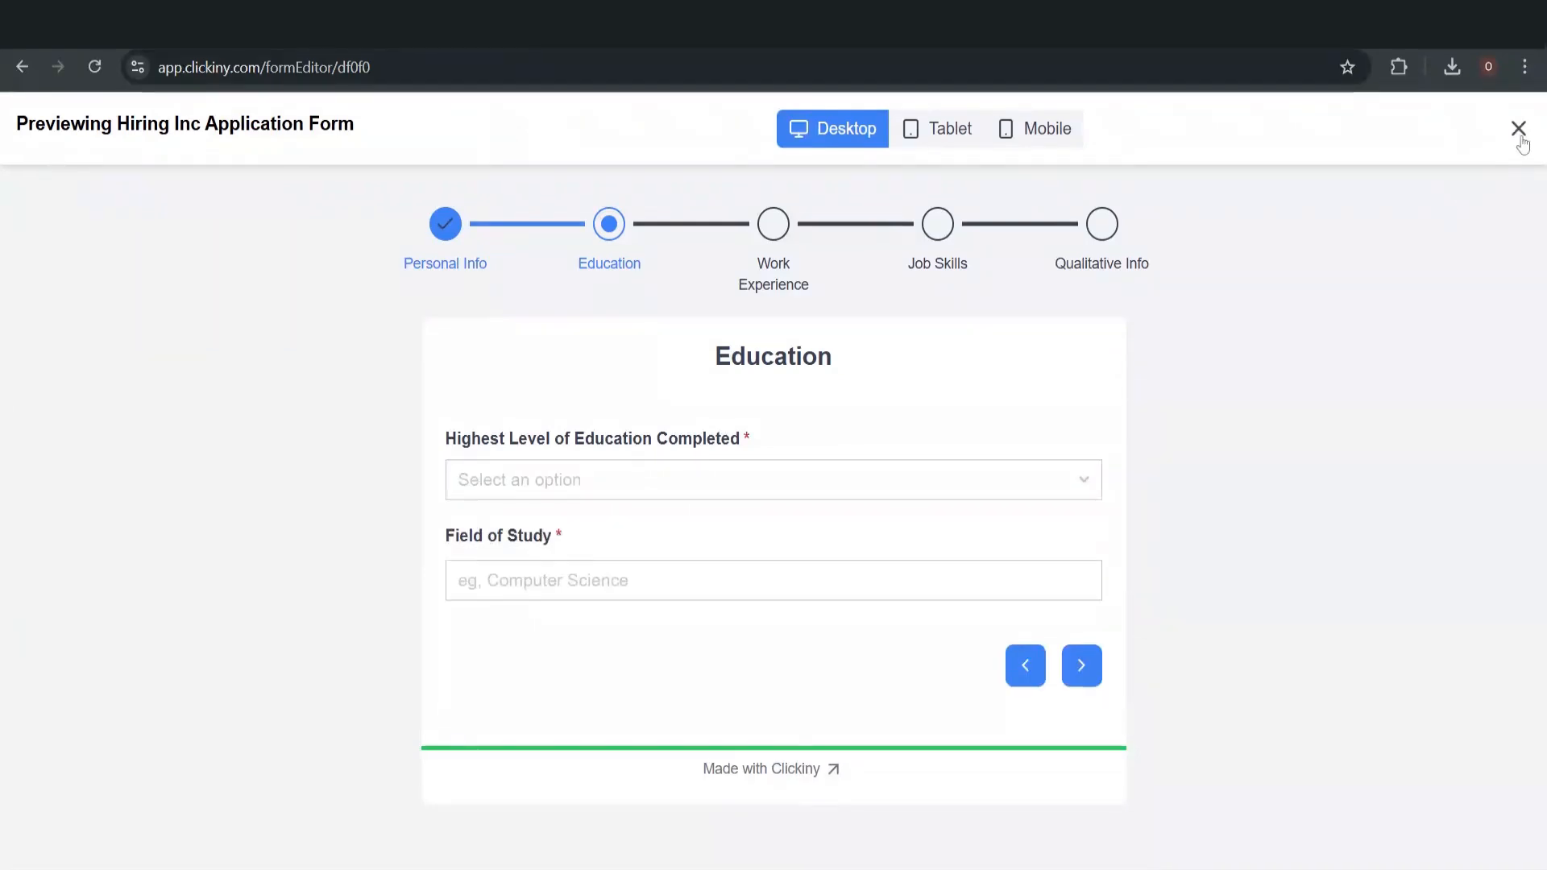
{"action": "left_click", "coordinate": [1518, 129]}
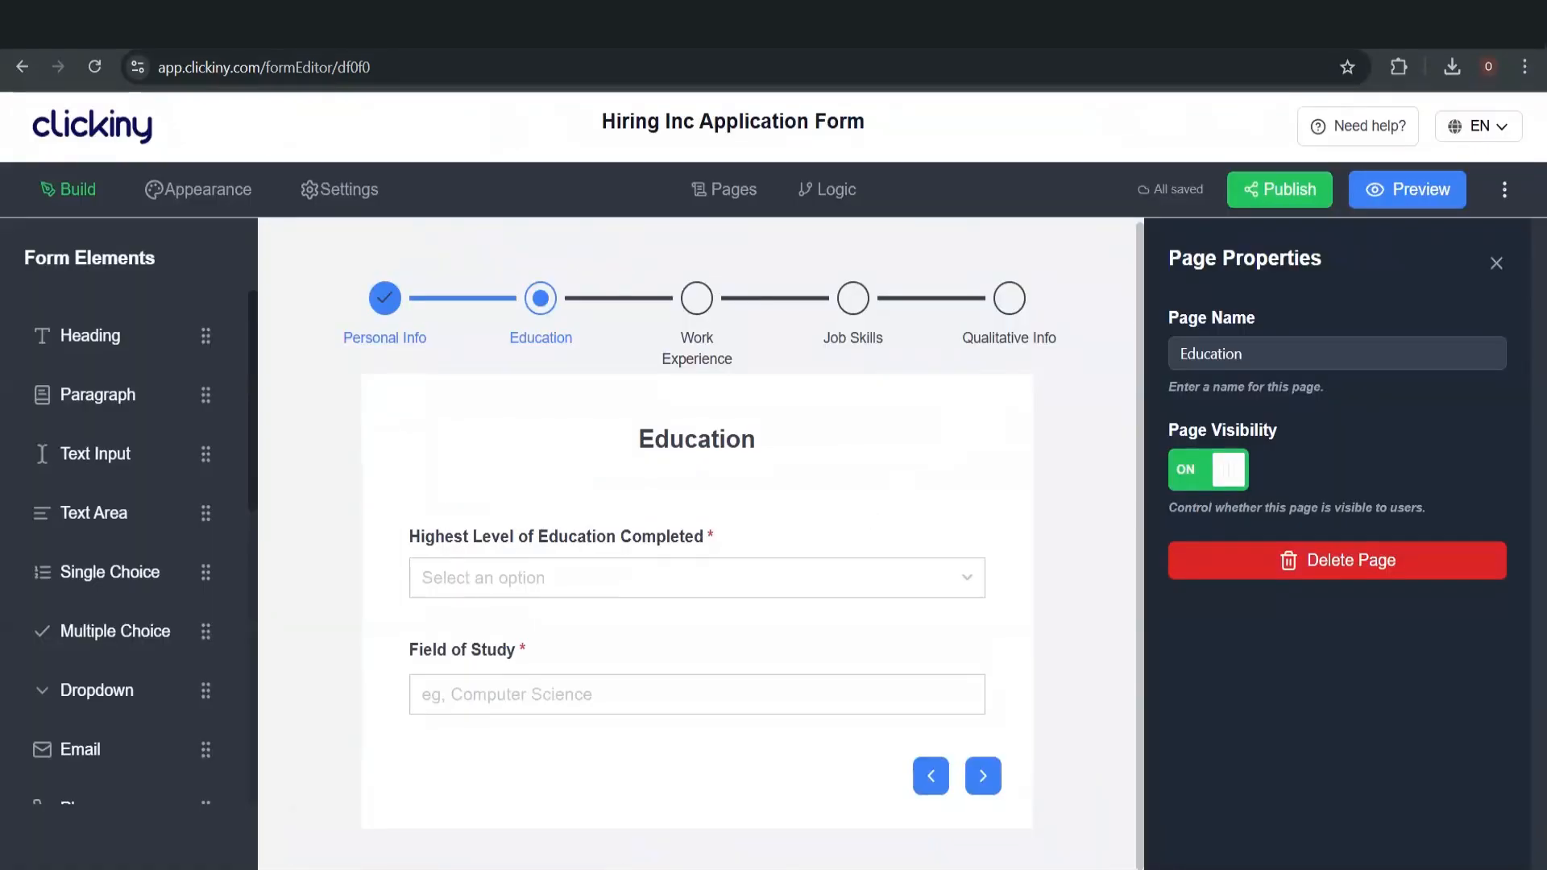
On Work Experience, inspect Total Years of Experience options: 0 - 2, 3 - 5, 6+ years
{"action": "mouse_move", "coordinate": [834, 553]}
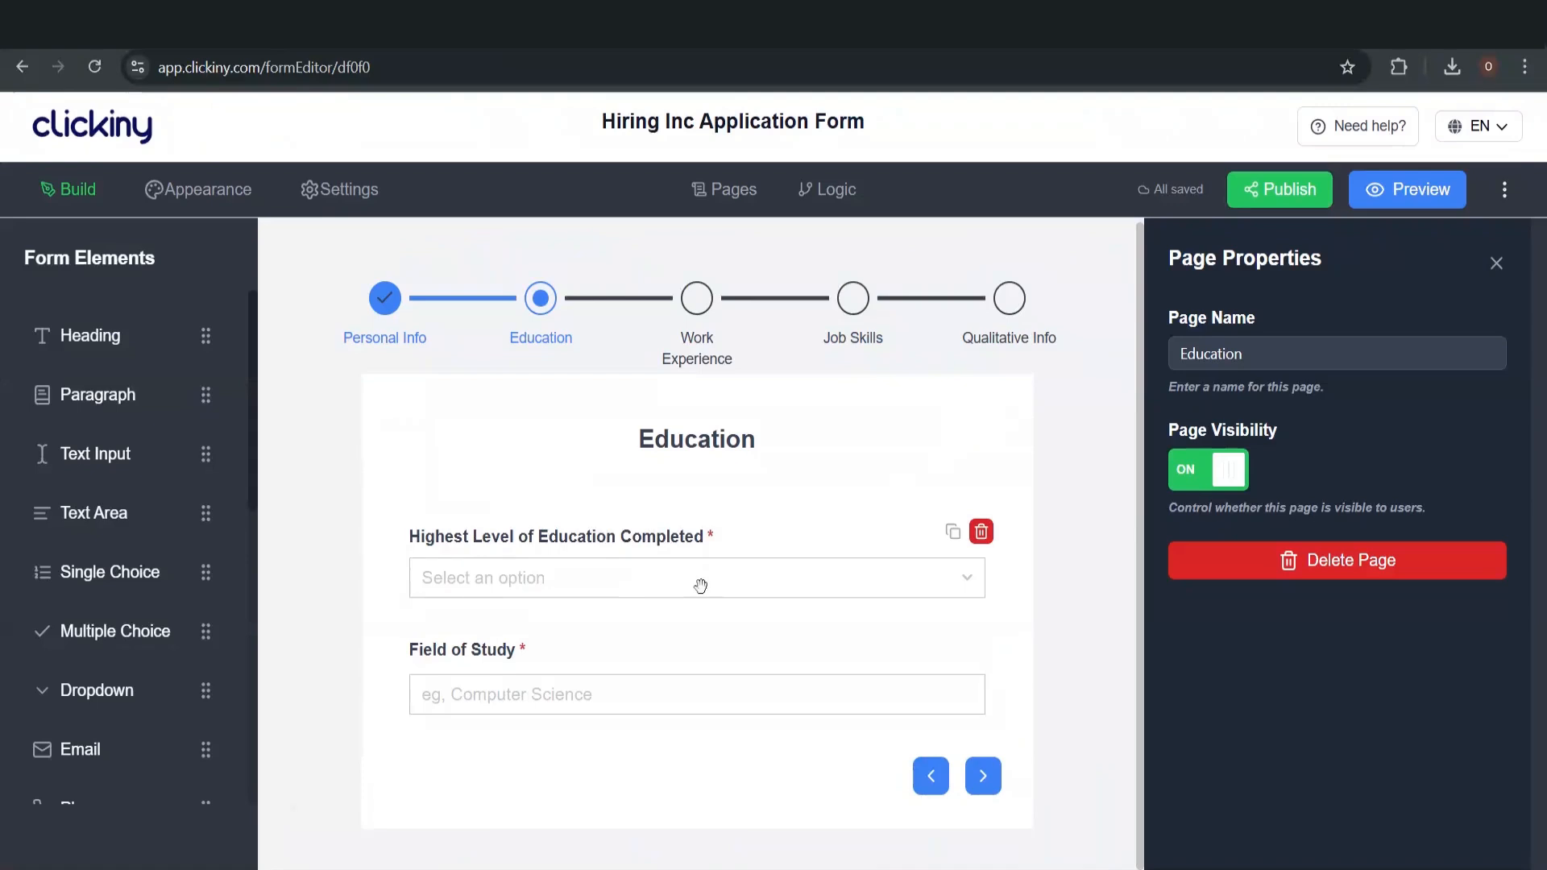
{"action": "left_click", "coordinate": [983, 776]}
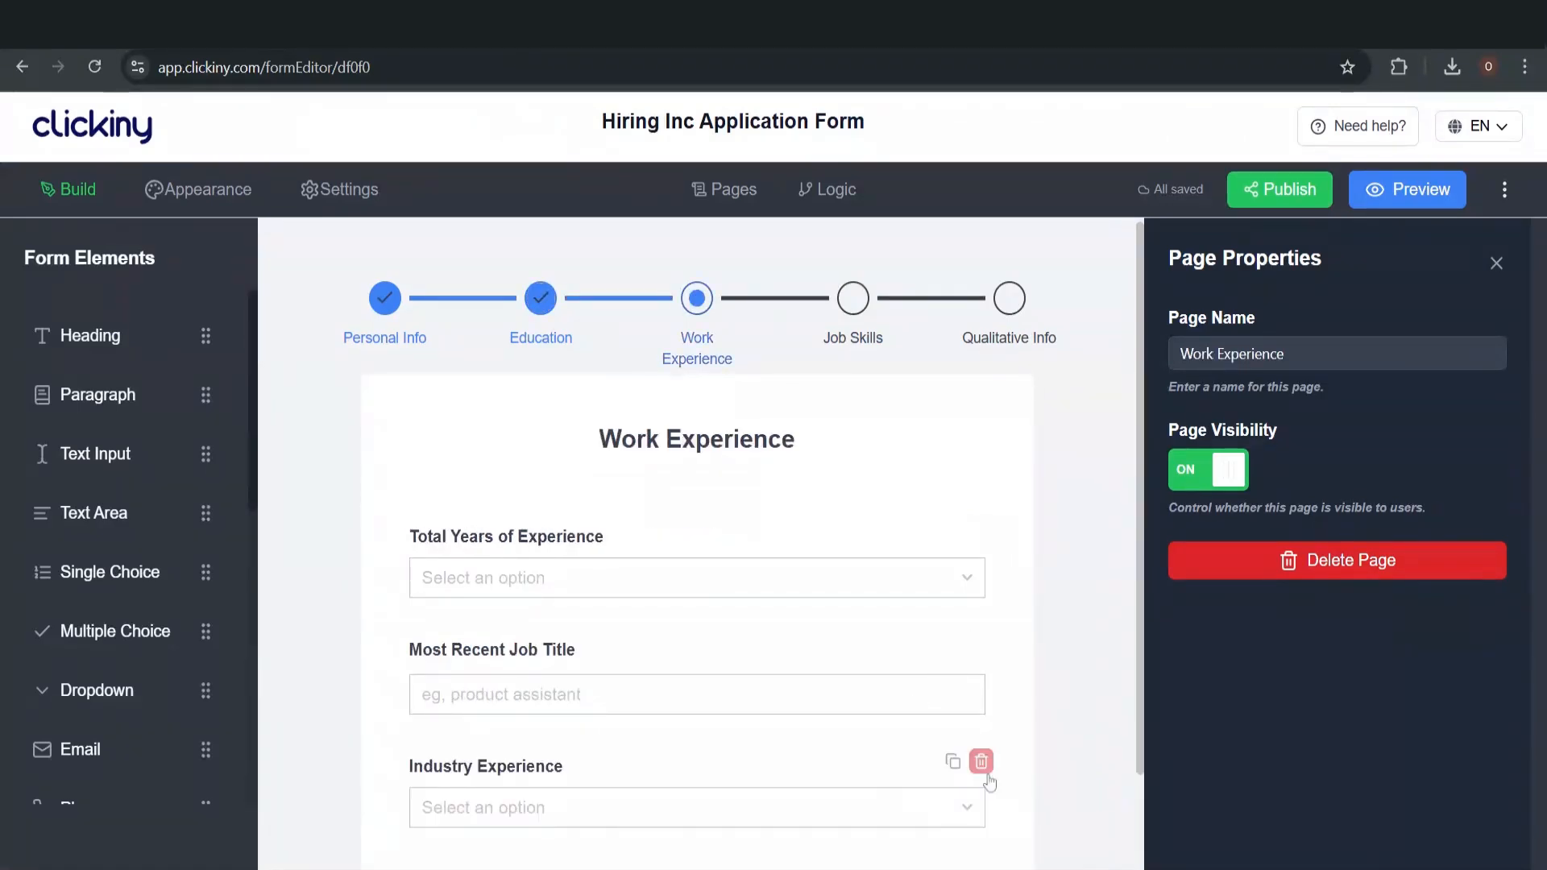
{"action": "scroll", "coordinate": [826, 668], "scroll_direction": "down", "scroll_amount": 2}
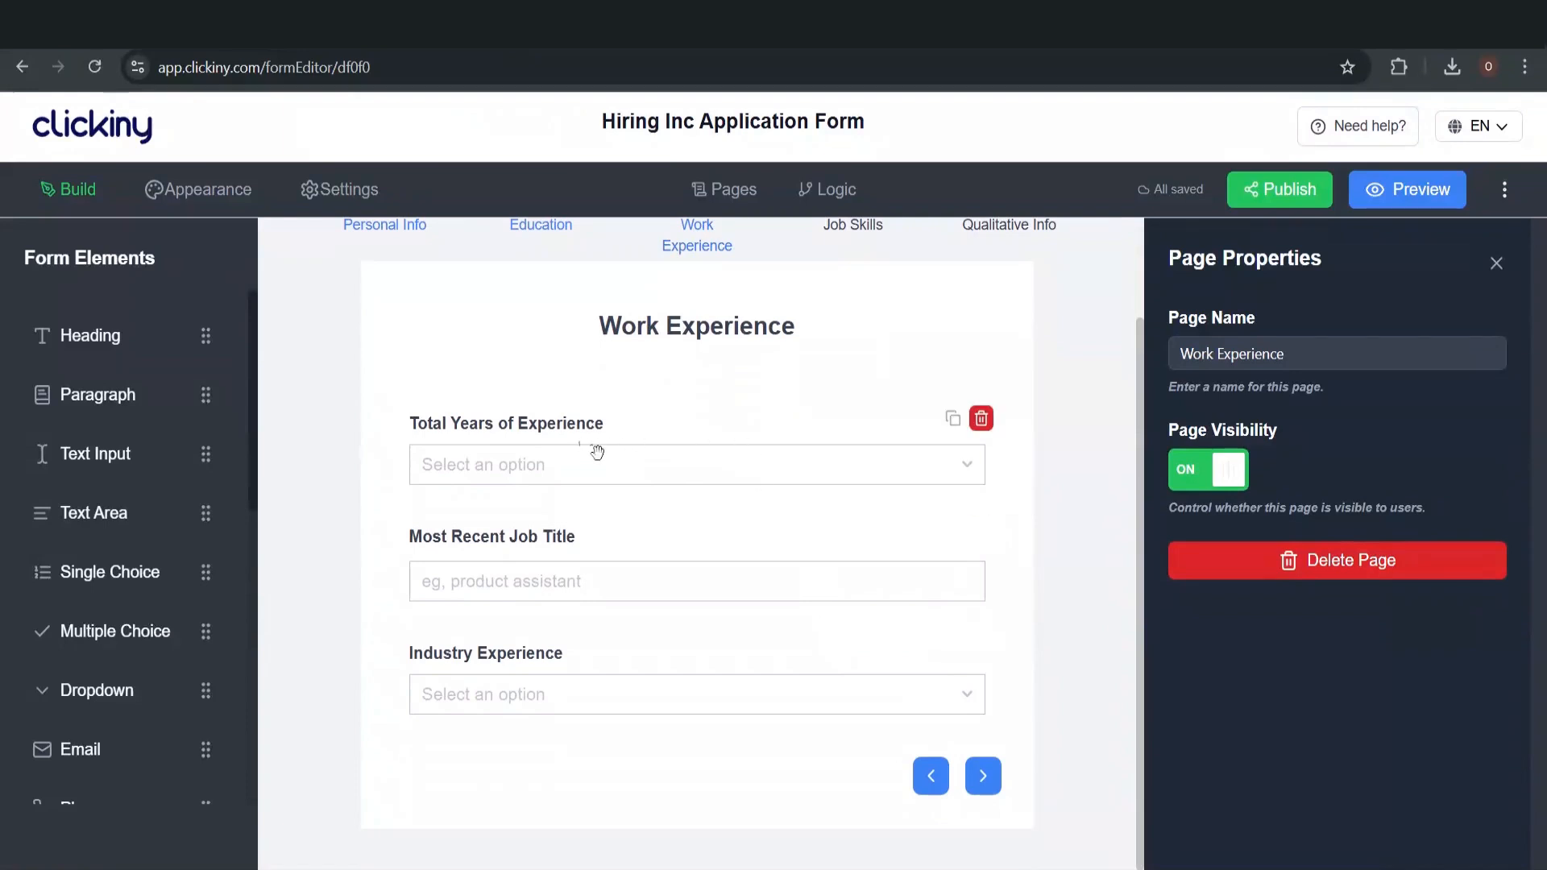
{"action": "left_click", "coordinate": [599, 465]}
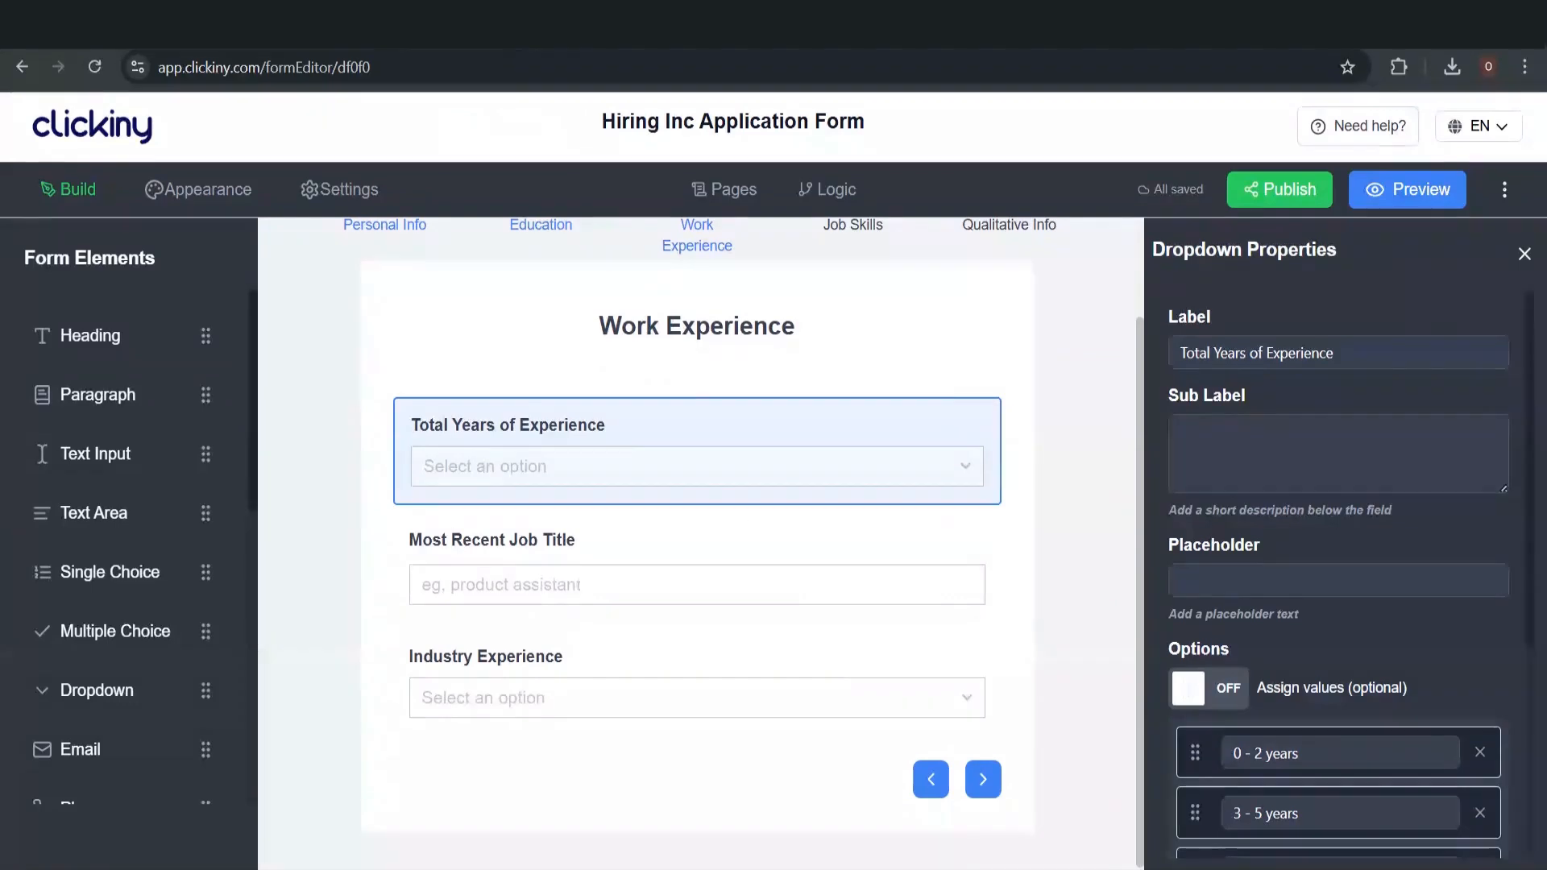
{"action": "scroll", "coordinate": [1322, 606], "scroll_direction": "down", "scroll_amount": 2}
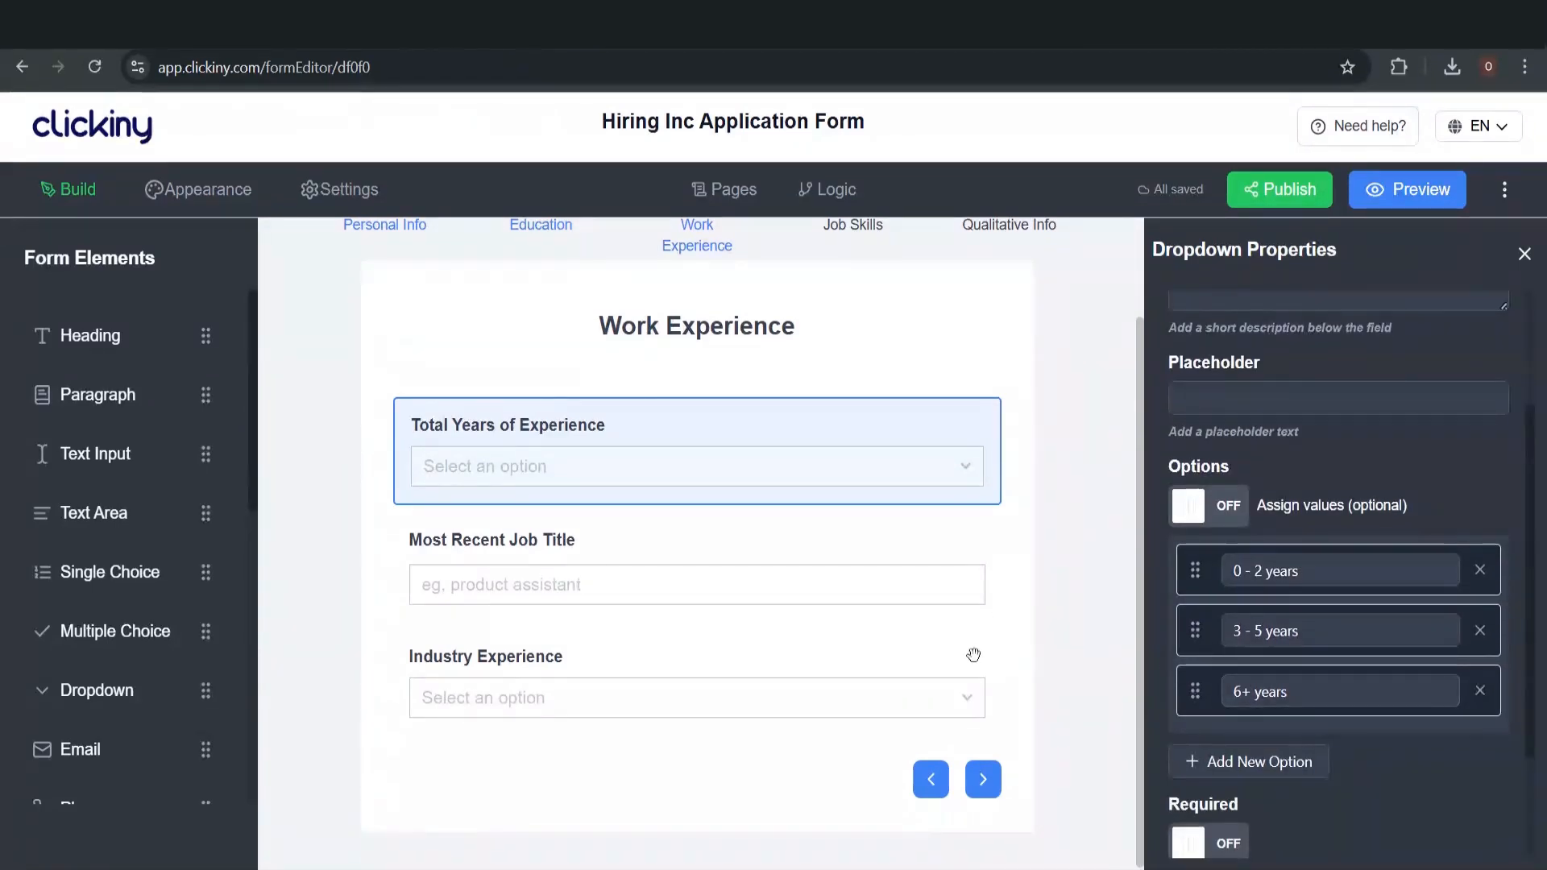
{"action": "mouse_move", "coordinate": [935, 483]}
{"action": "scroll", "coordinate": [928, 493], "scroll_direction": "up", "scroll_amount": 2}
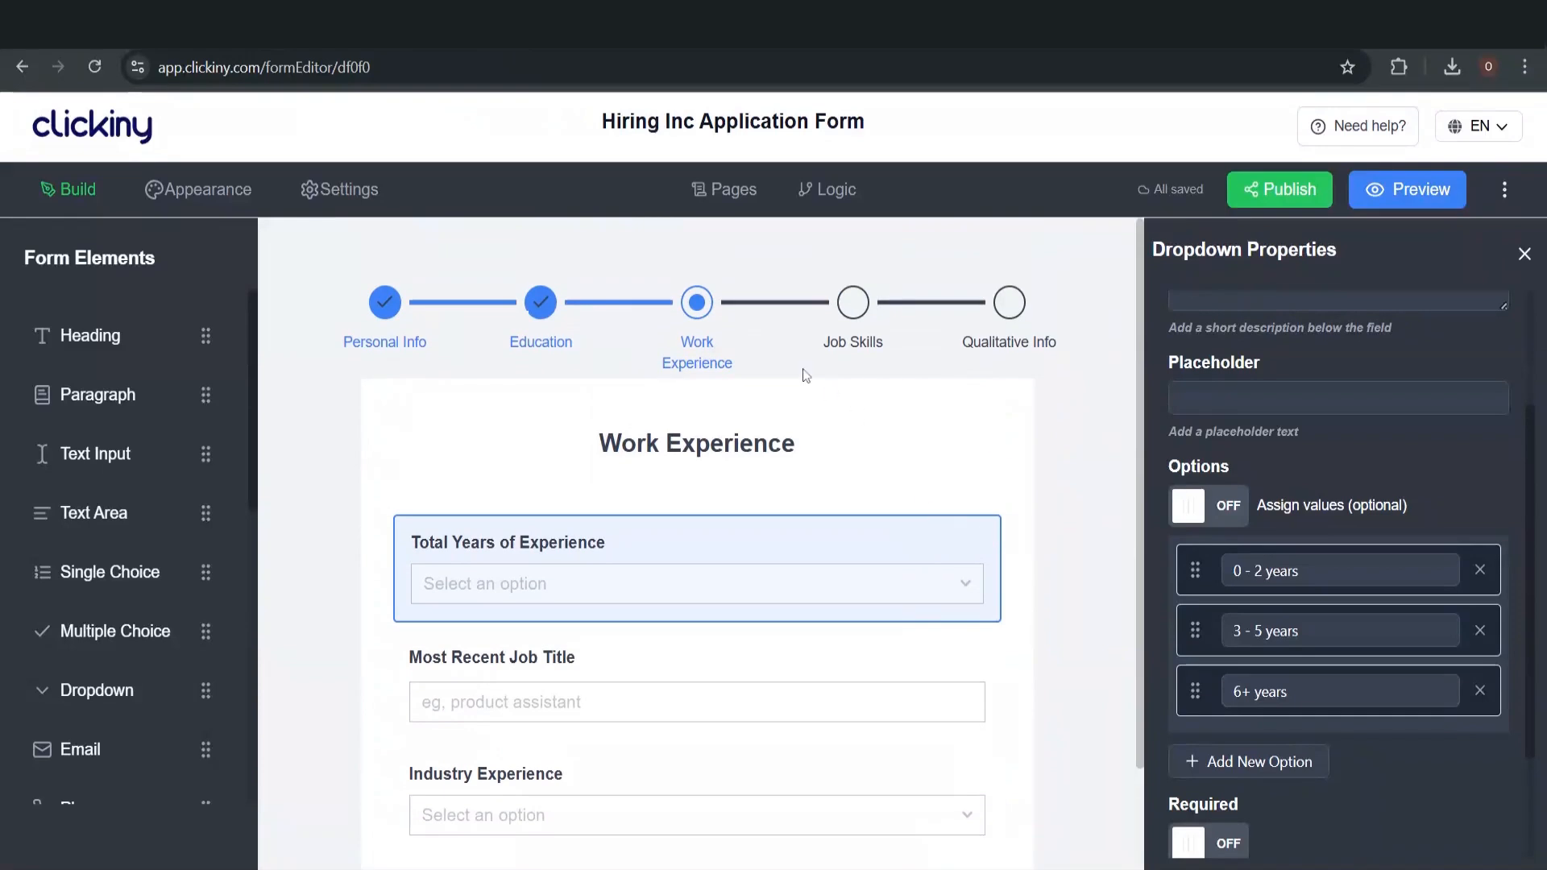
Add a Total Years of Experience rule triggered when 0 - 2 years is selected
{"action": "left_click", "coordinate": [834, 203]}
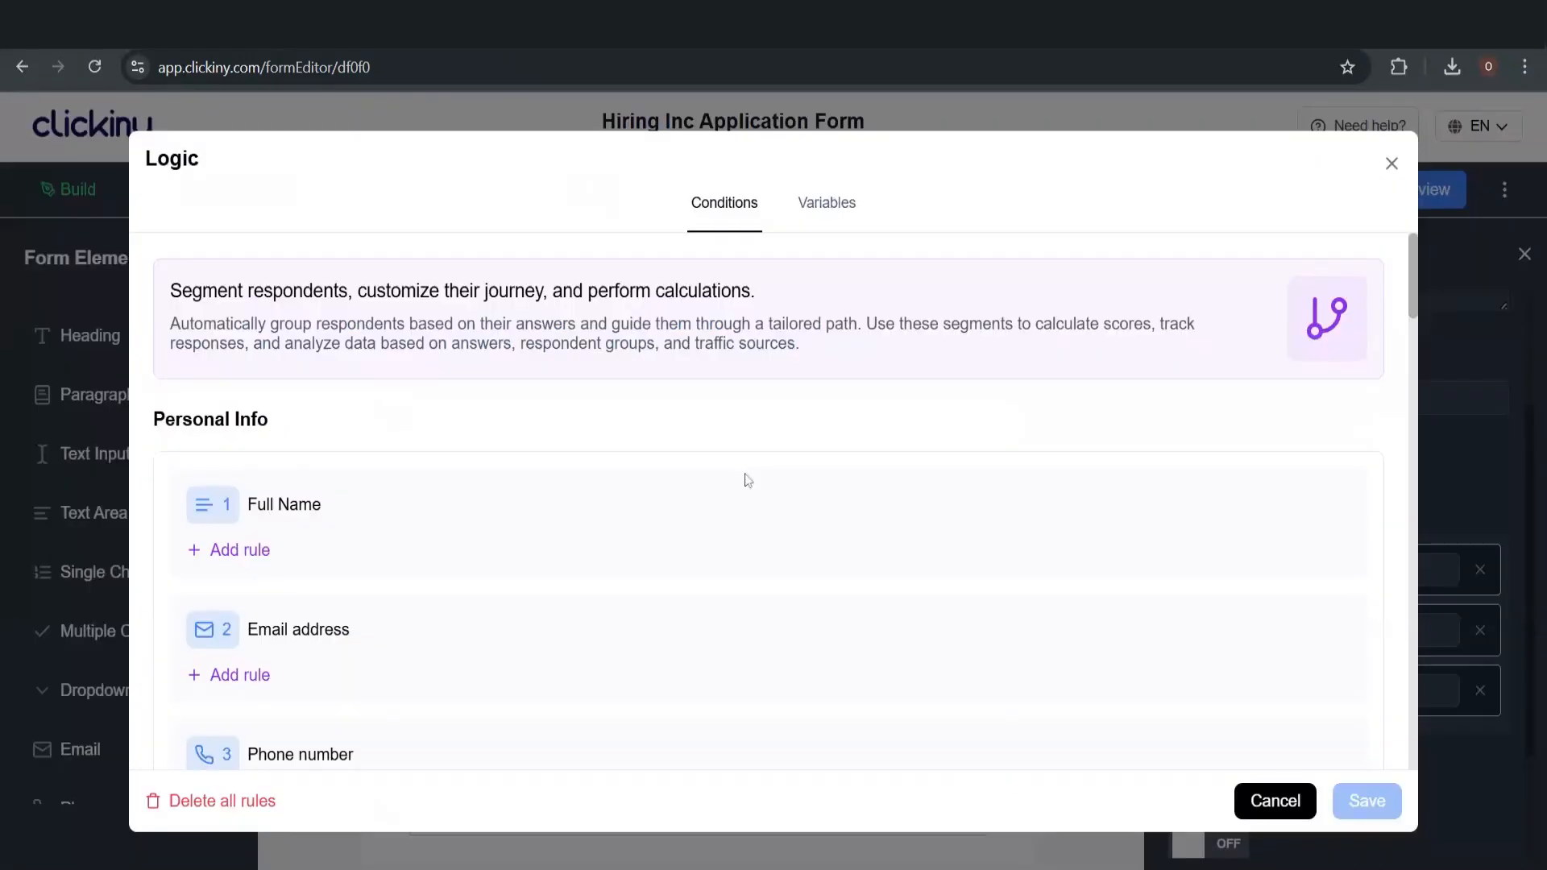
{"action": "scroll", "coordinate": [745, 479], "scroll_direction": "down", "scroll_amount": 7}
{"action": "scroll", "coordinate": [746, 479], "scroll_direction": "down", "scroll_amount": 8}
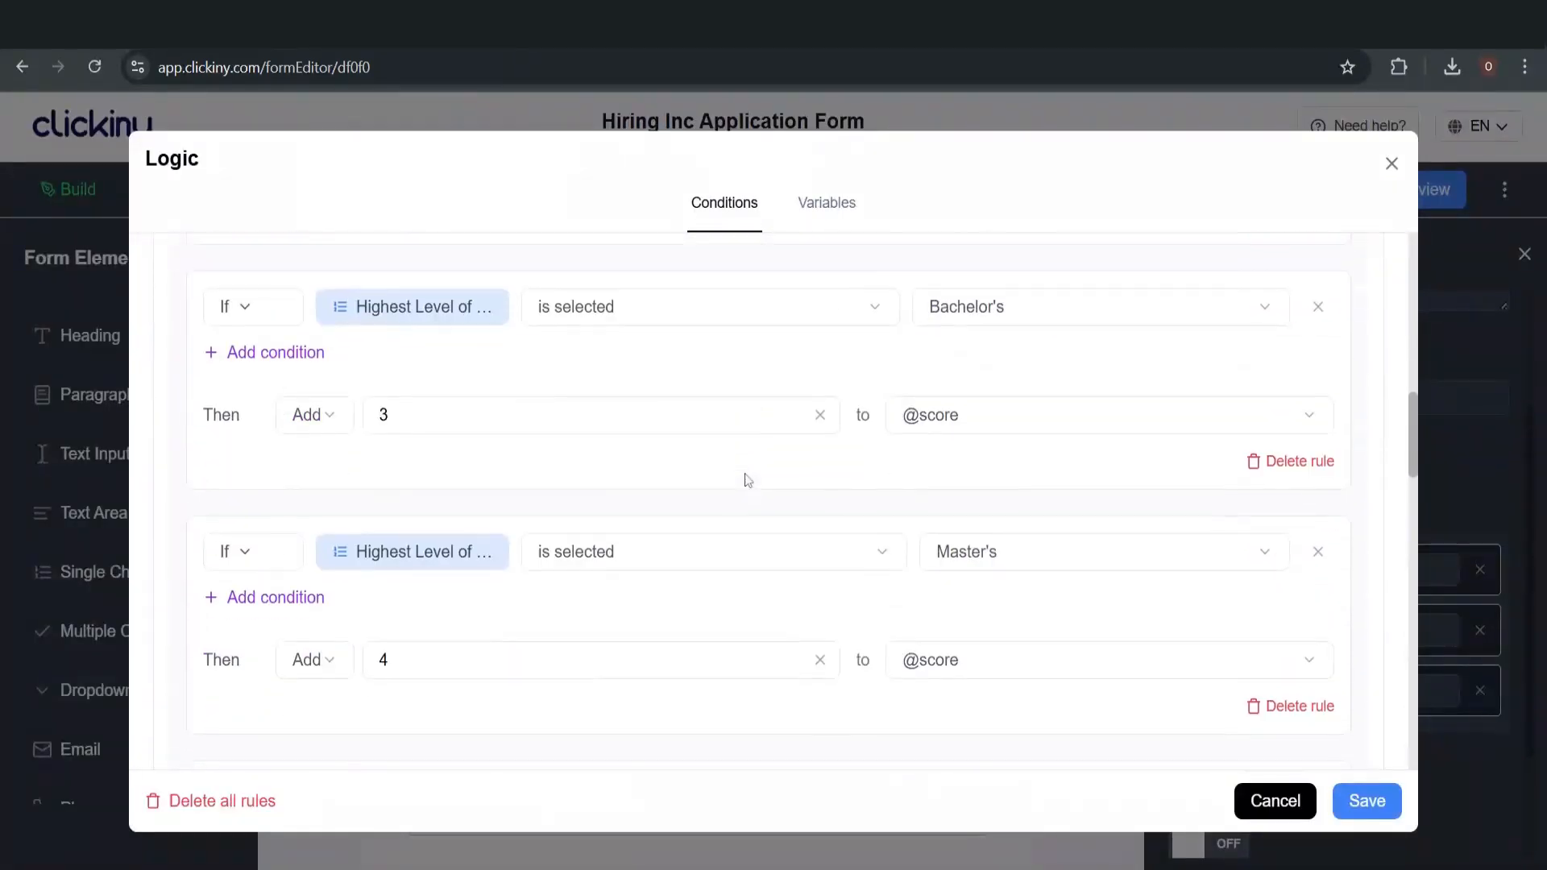
{"action": "scroll", "coordinate": [746, 479], "scroll_direction": "down", "scroll_amount": 5}
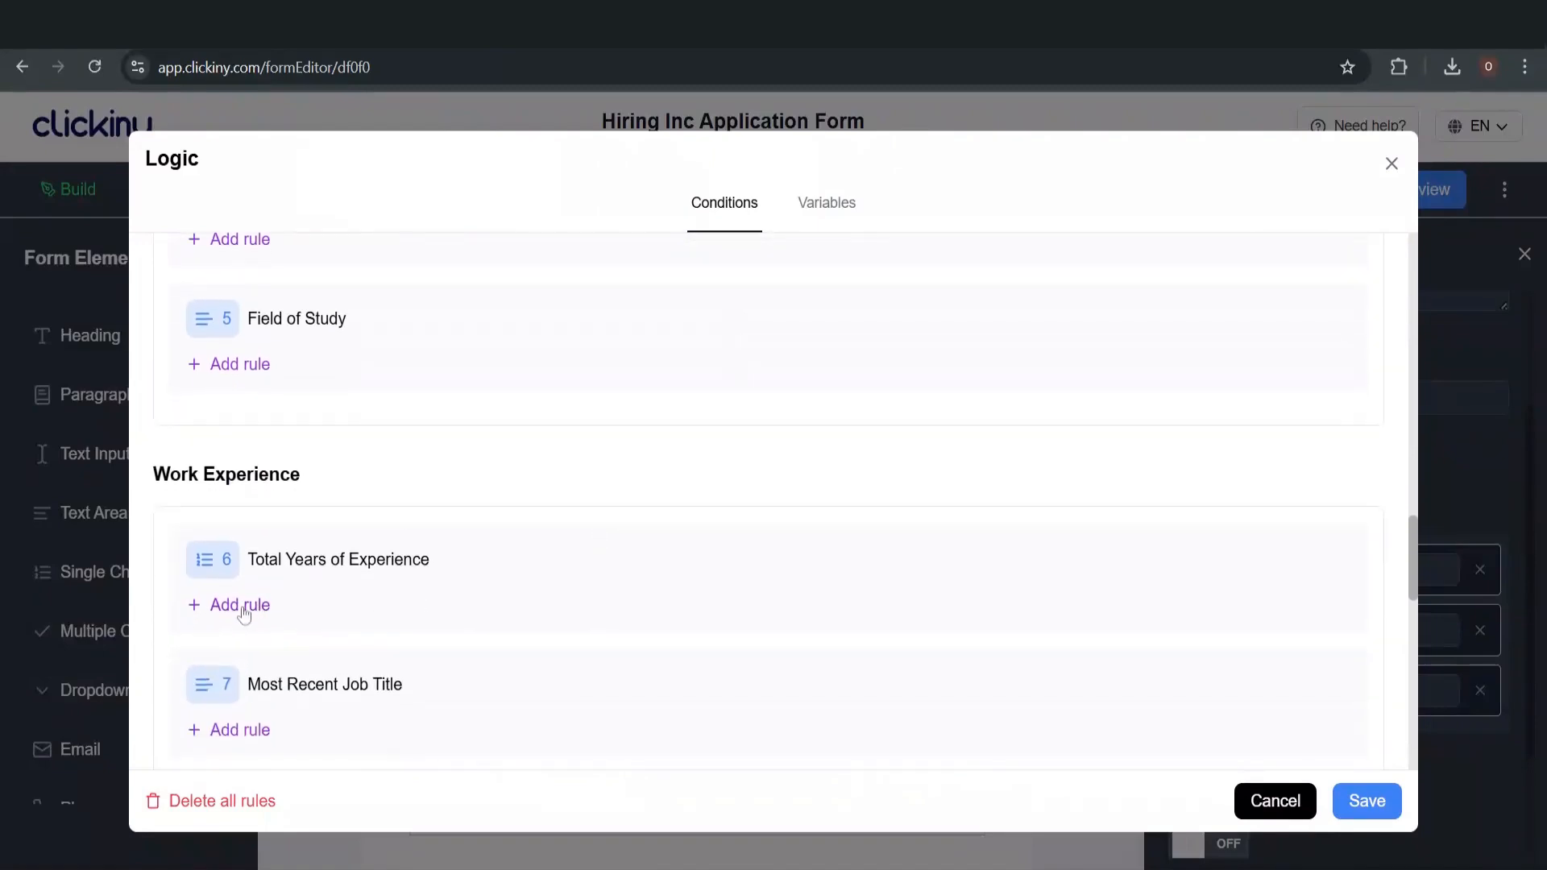
{"action": "left_click", "coordinate": [242, 606]}
{"action": "scroll", "coordinate": [516, 600], "scroll_direction": "down", "scroll_amount": 3}
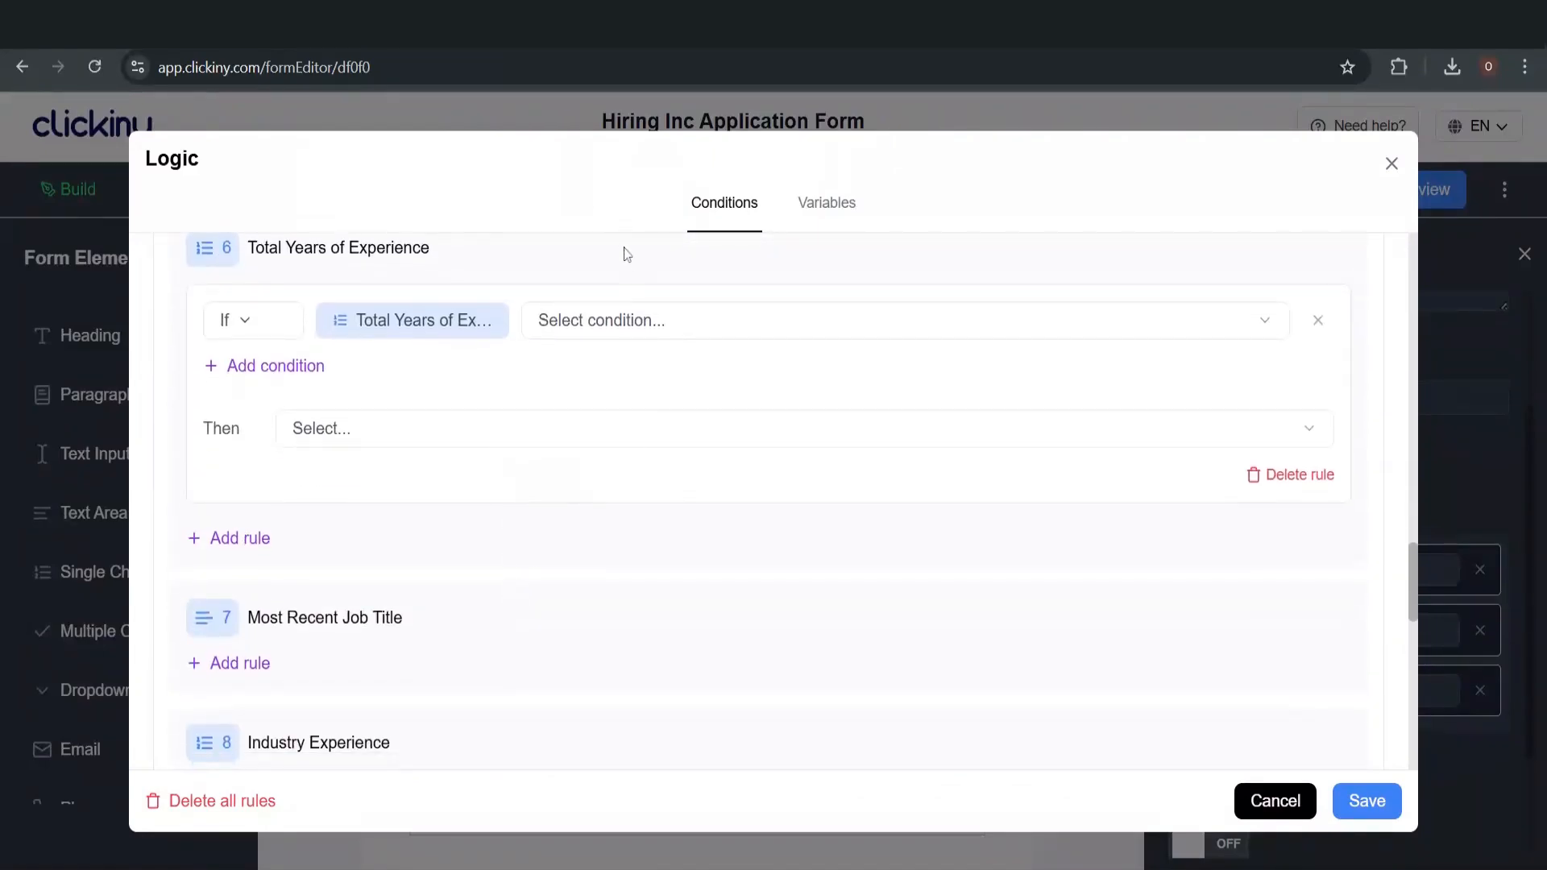
{"action": "left_click", "coordinate": [633, 314]}
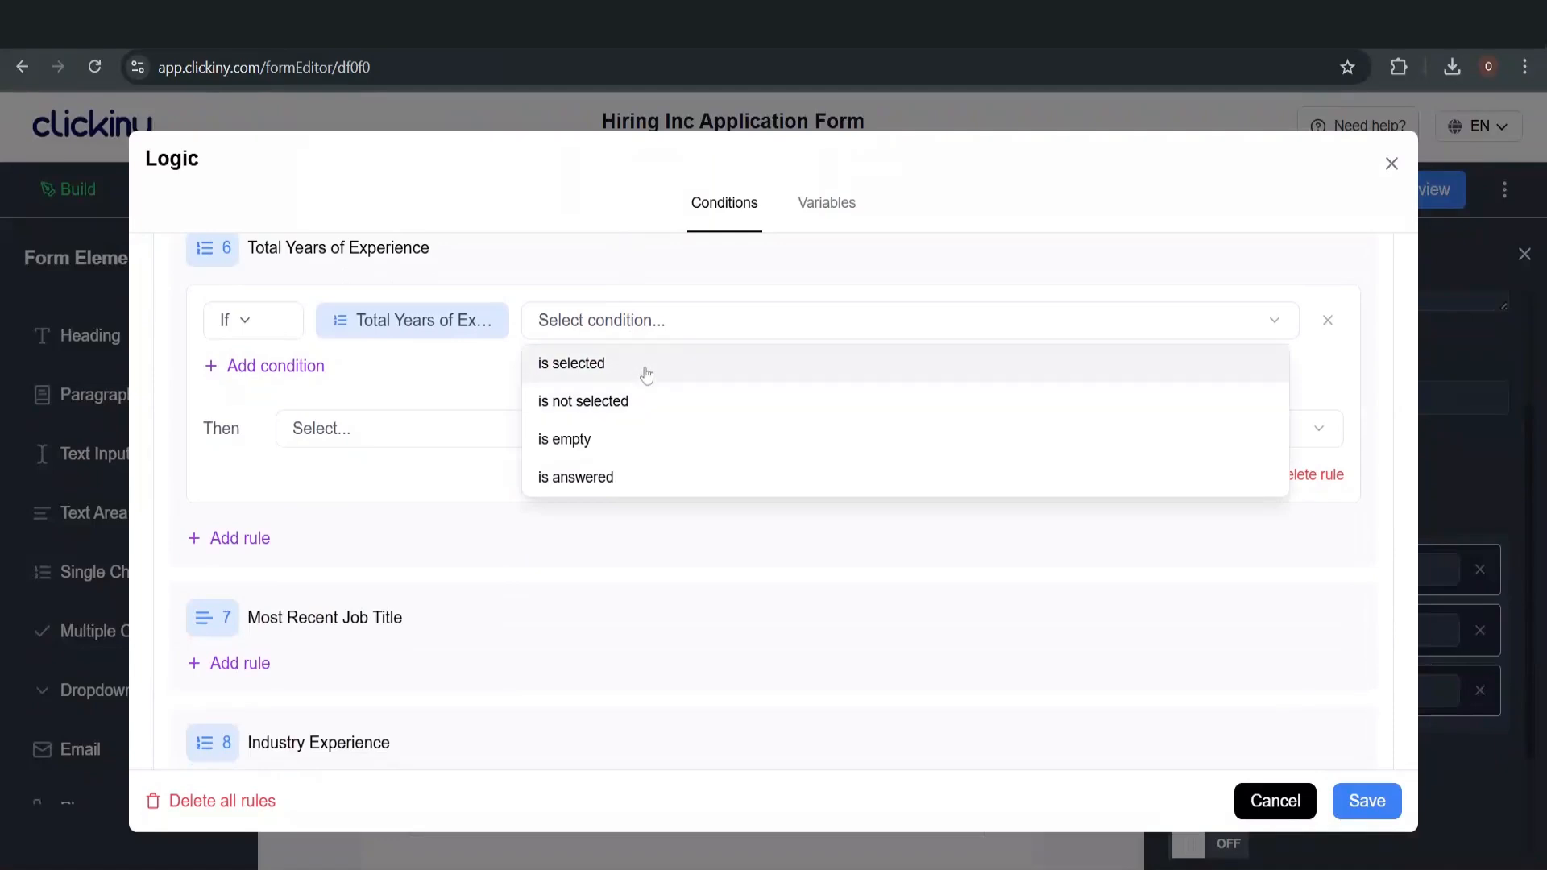
{"action": "left_click", "coordinate": [645, 366]}
{"action": "left_click", "coordinate": [1040, 321]}
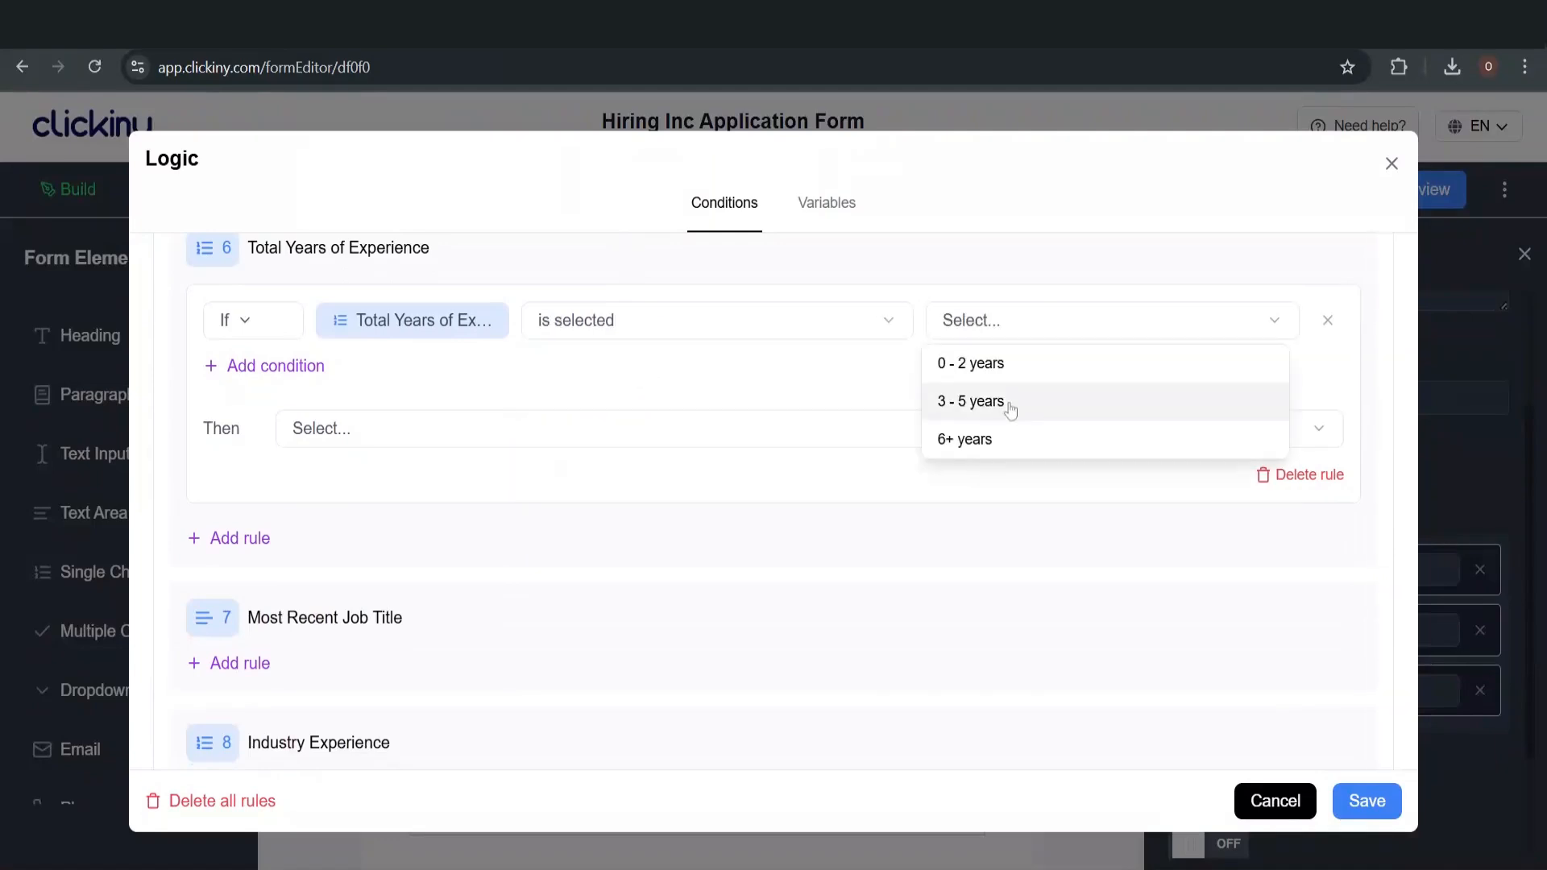
{"action": "left_click", "coordinate": [1022, 369]}
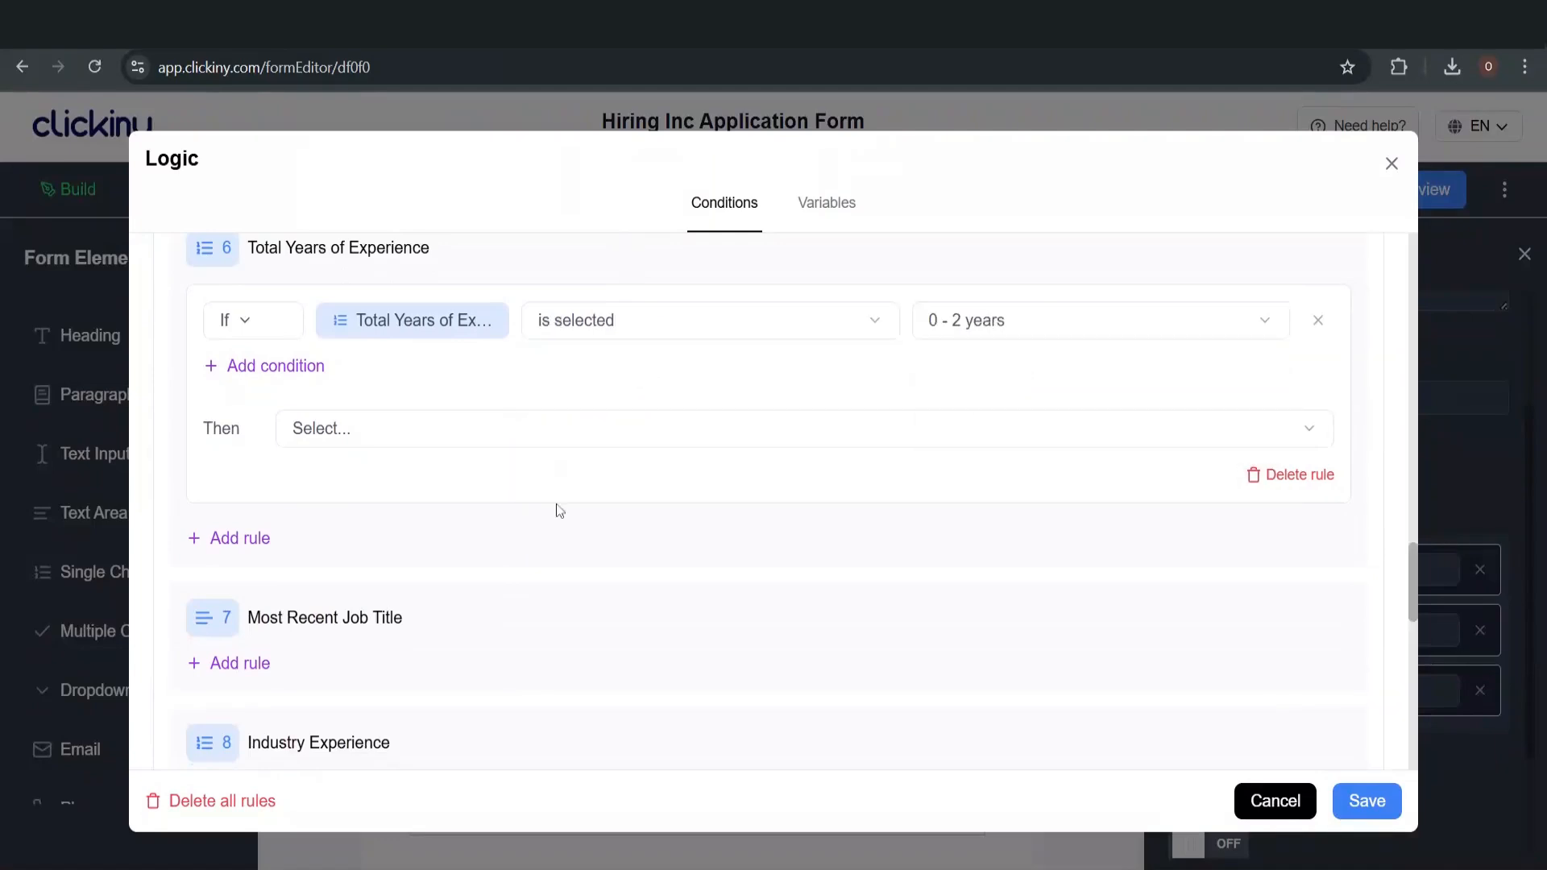
{"action": "left_click", "coordinate": [315, 431]}
{"action": "scroll", "coordinate": [407, 610], "scroll_direction": "down", "scroll_amount": 2}
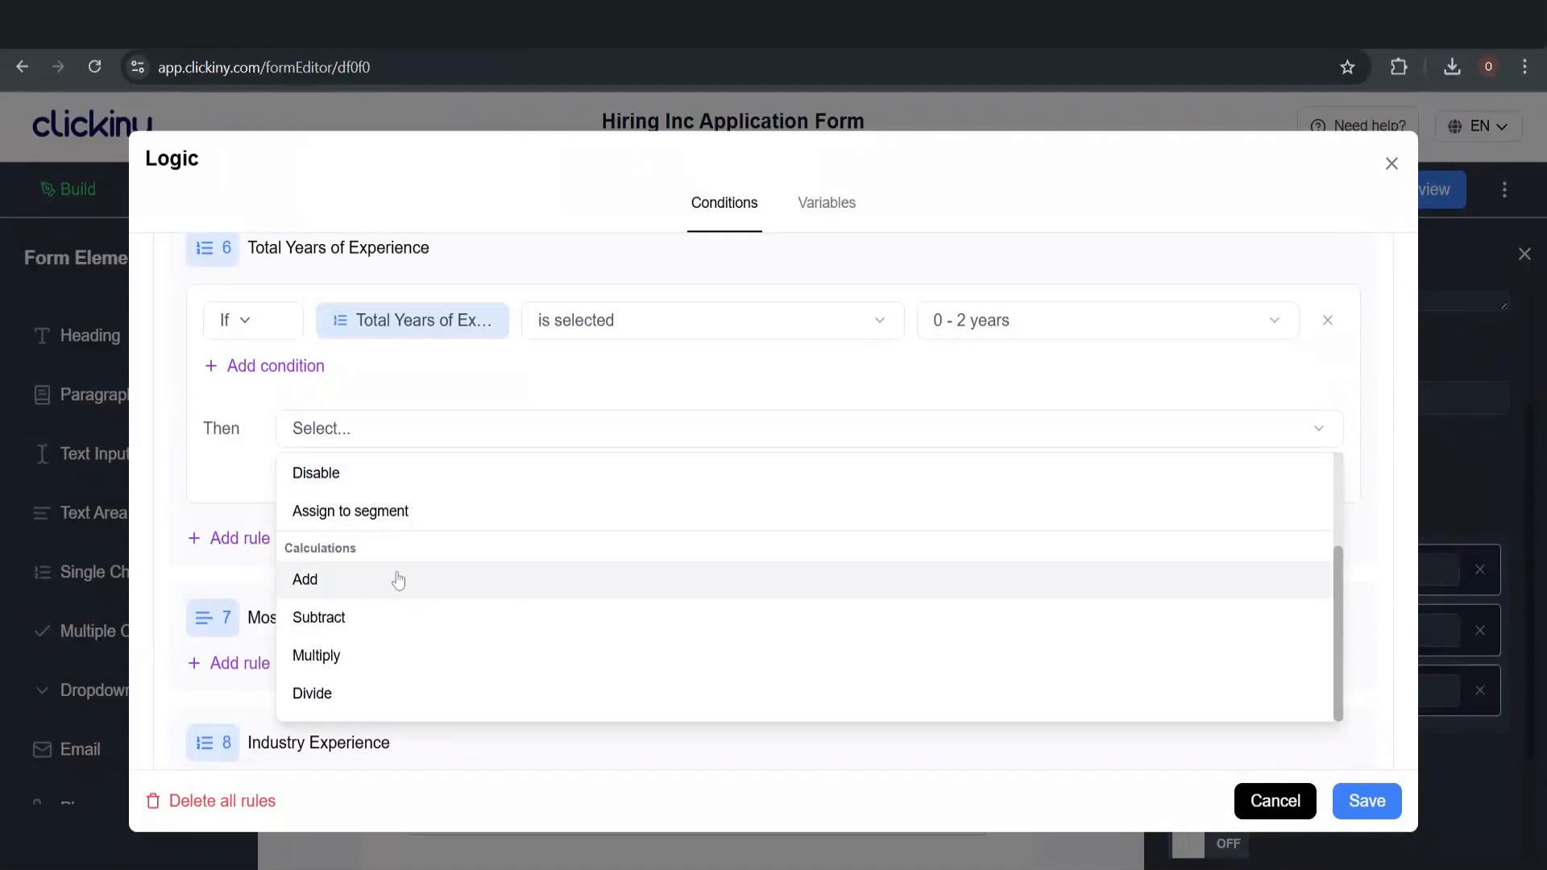
{"action": "left_click", "coordinate": [396, 580]}
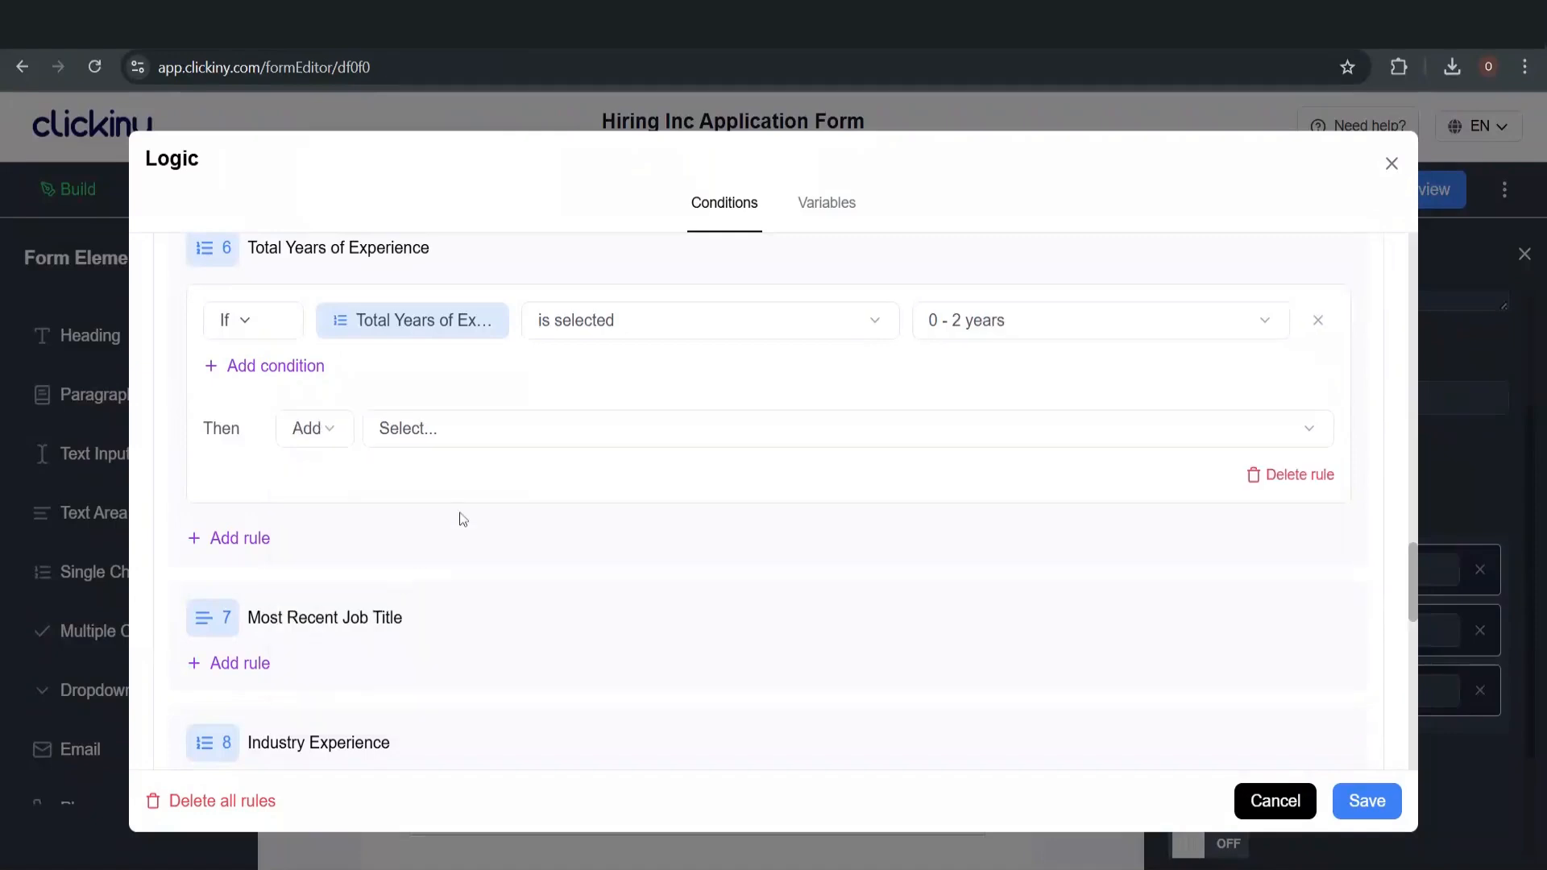
{"action": "left_click", "coordinate": [494, 435]}
{"action": "left_click", "coordinate": [510, 578]}
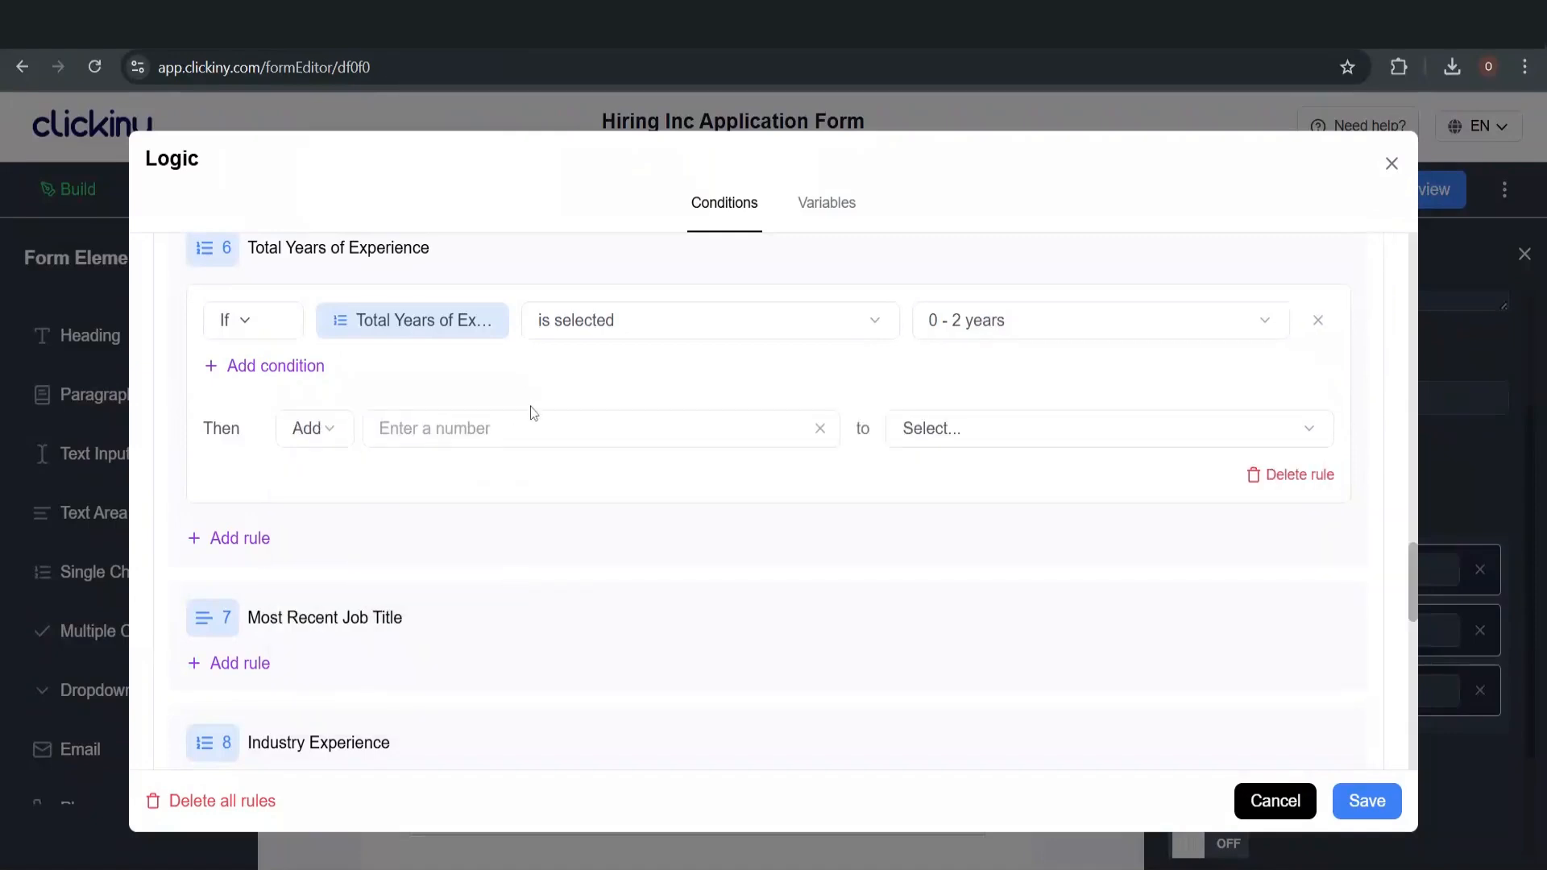
{"action": "left_click", "coordinate": [532, 415]}
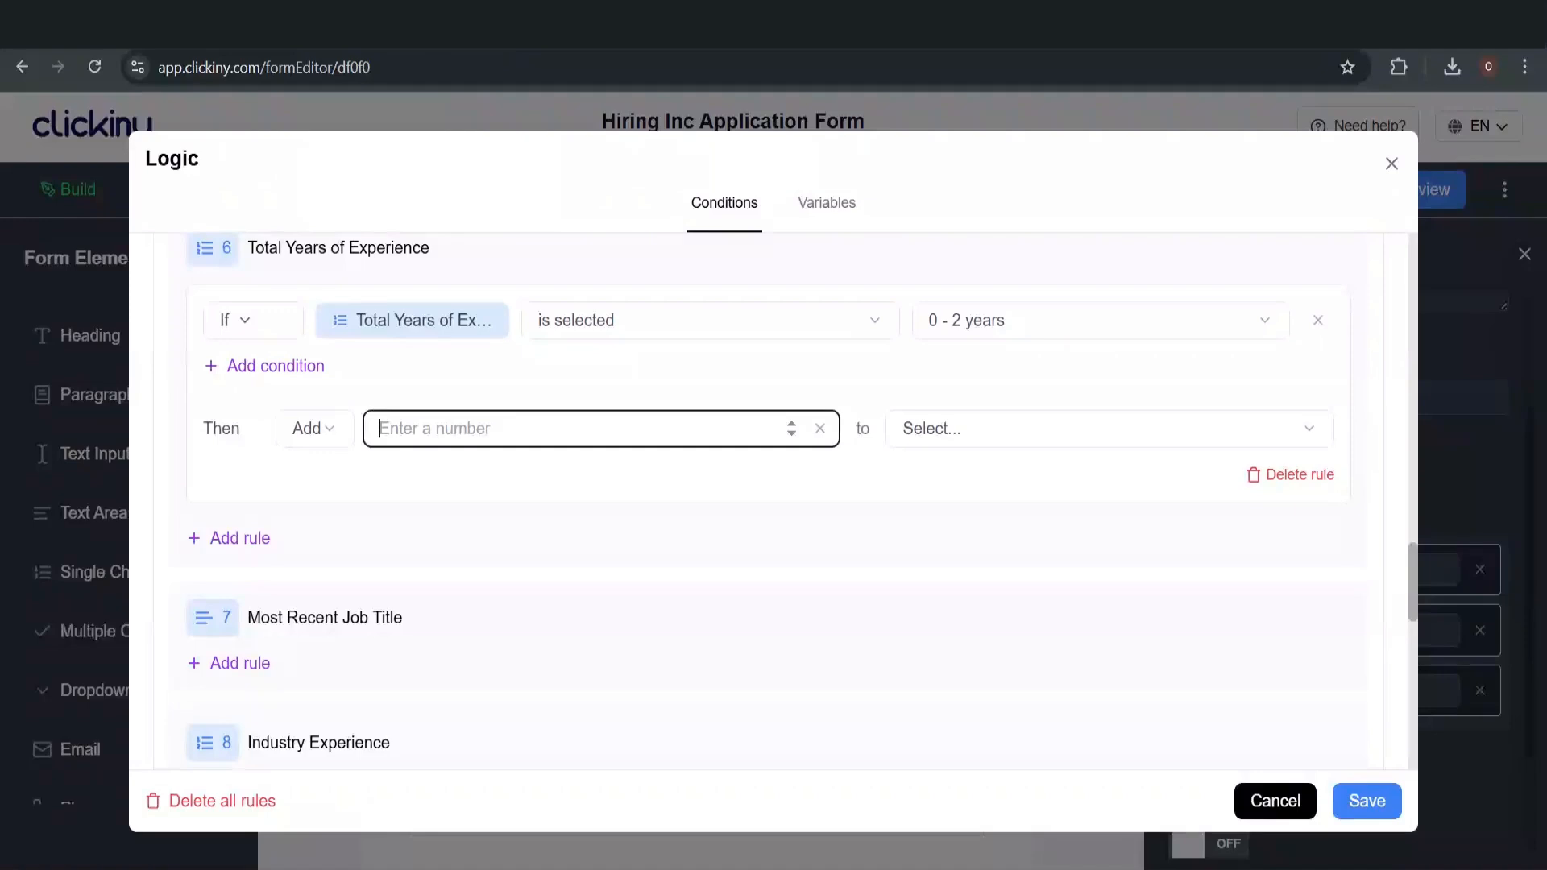
{"action": "type", "text": "1"}
{"action": "left_click", "coordinate": [996, 428]}
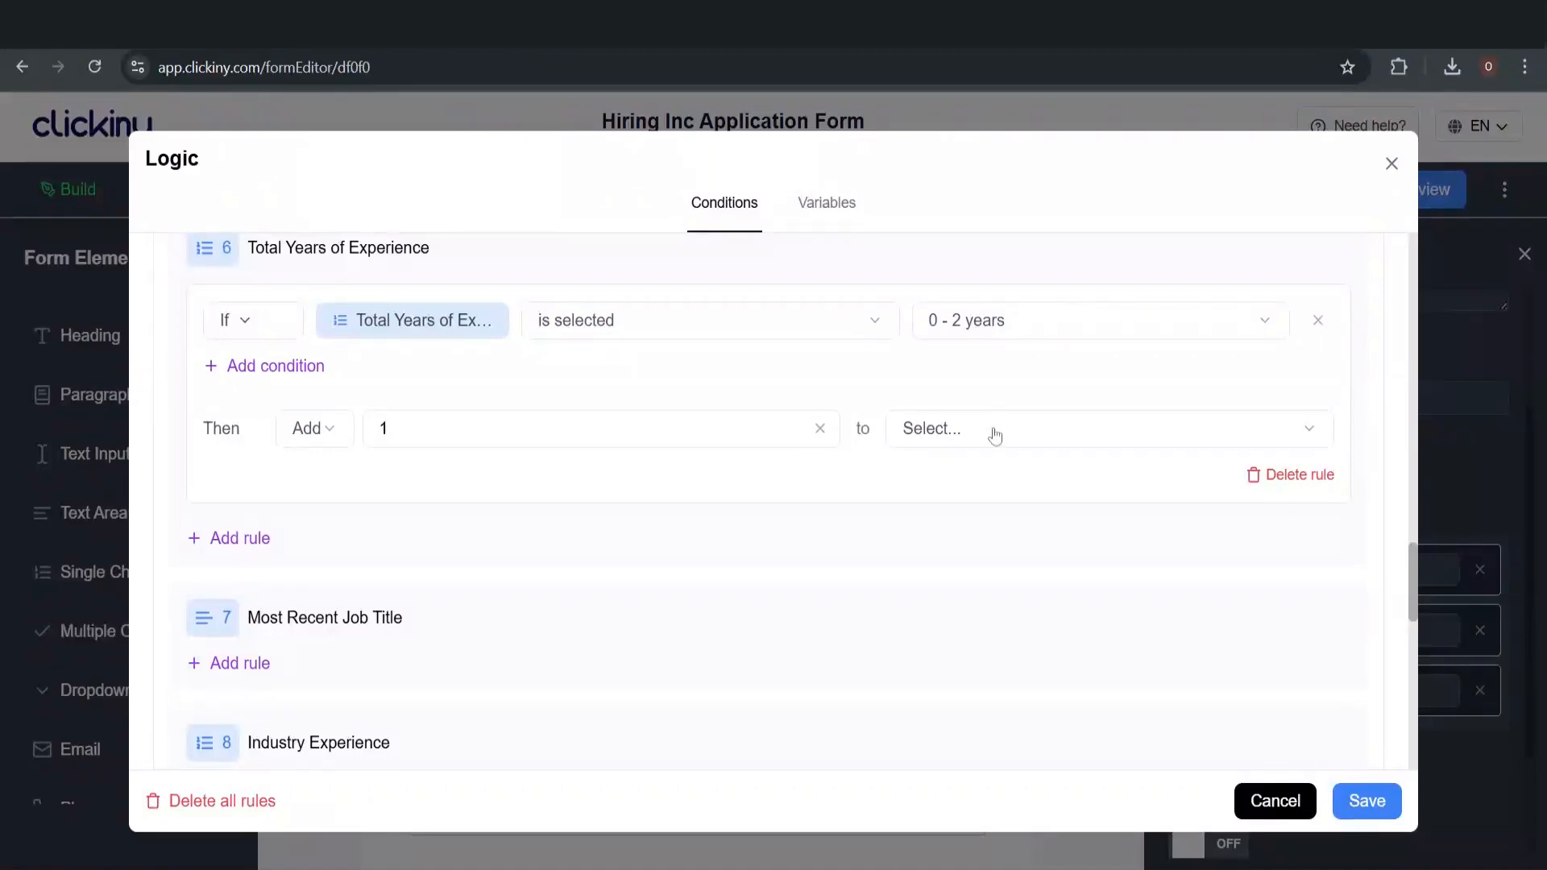
{"action": "left_click", "coordinate": [983, 505]}
{"action": "left_click", "coordinate": [237, 538]}
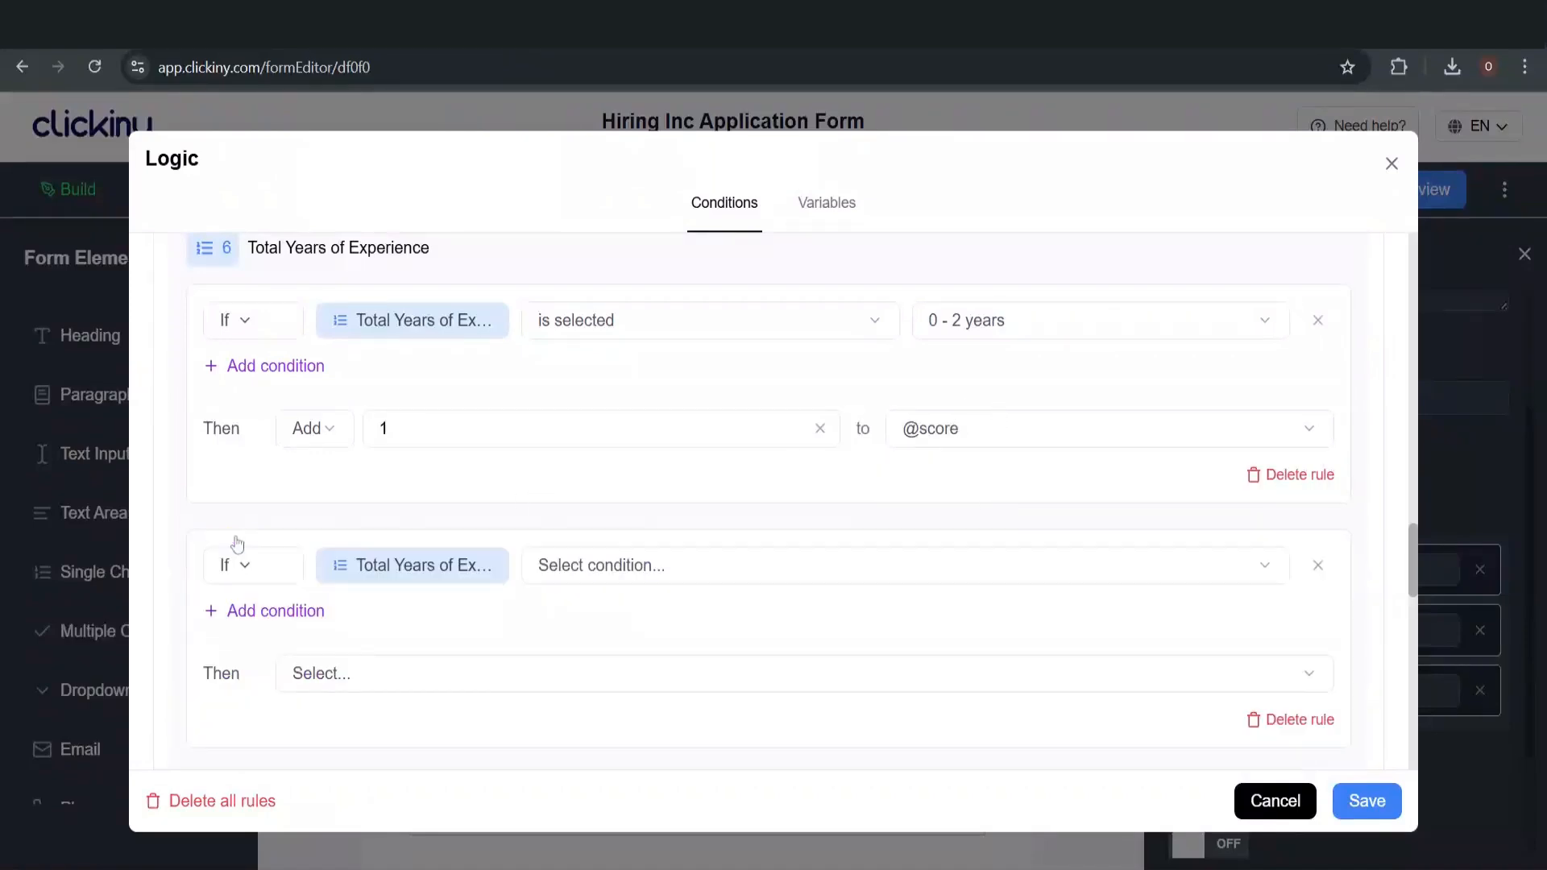
{"action": "left_click", "coordinate": [669, 568]}
{"action": "left_click", "coordinate": [706, 619]}
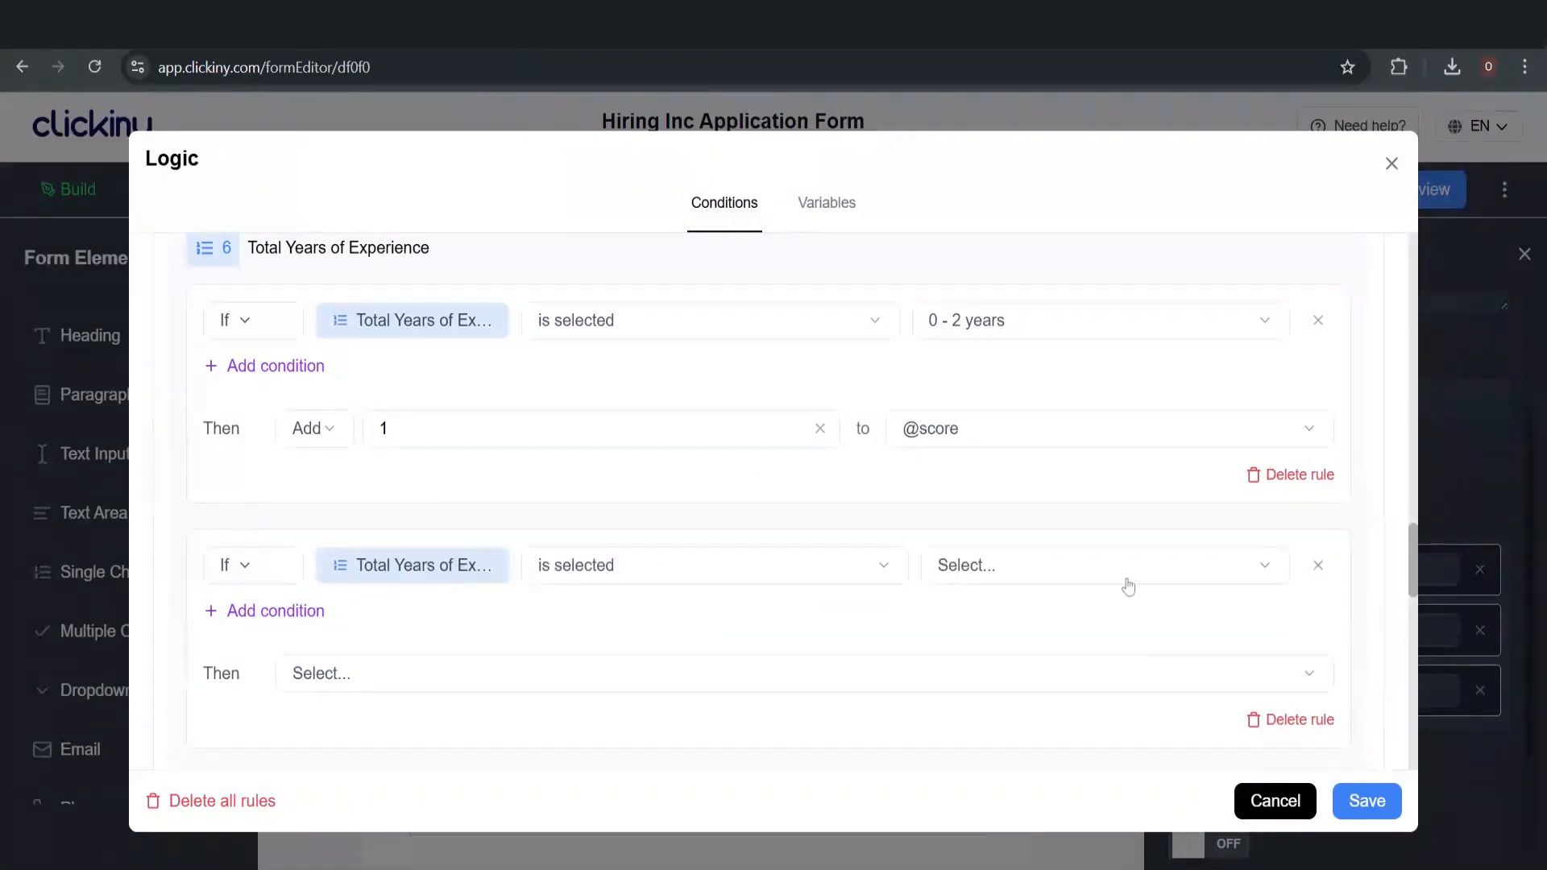
{"action": "left_click", "coordinate": [1081, 585]}
{"action": "left_click", "coordinate": [1075, 648]}
{"action": "scroll", "coordinate": [564, 596], "scroll_direction": "down", "scroll_amount": 3}
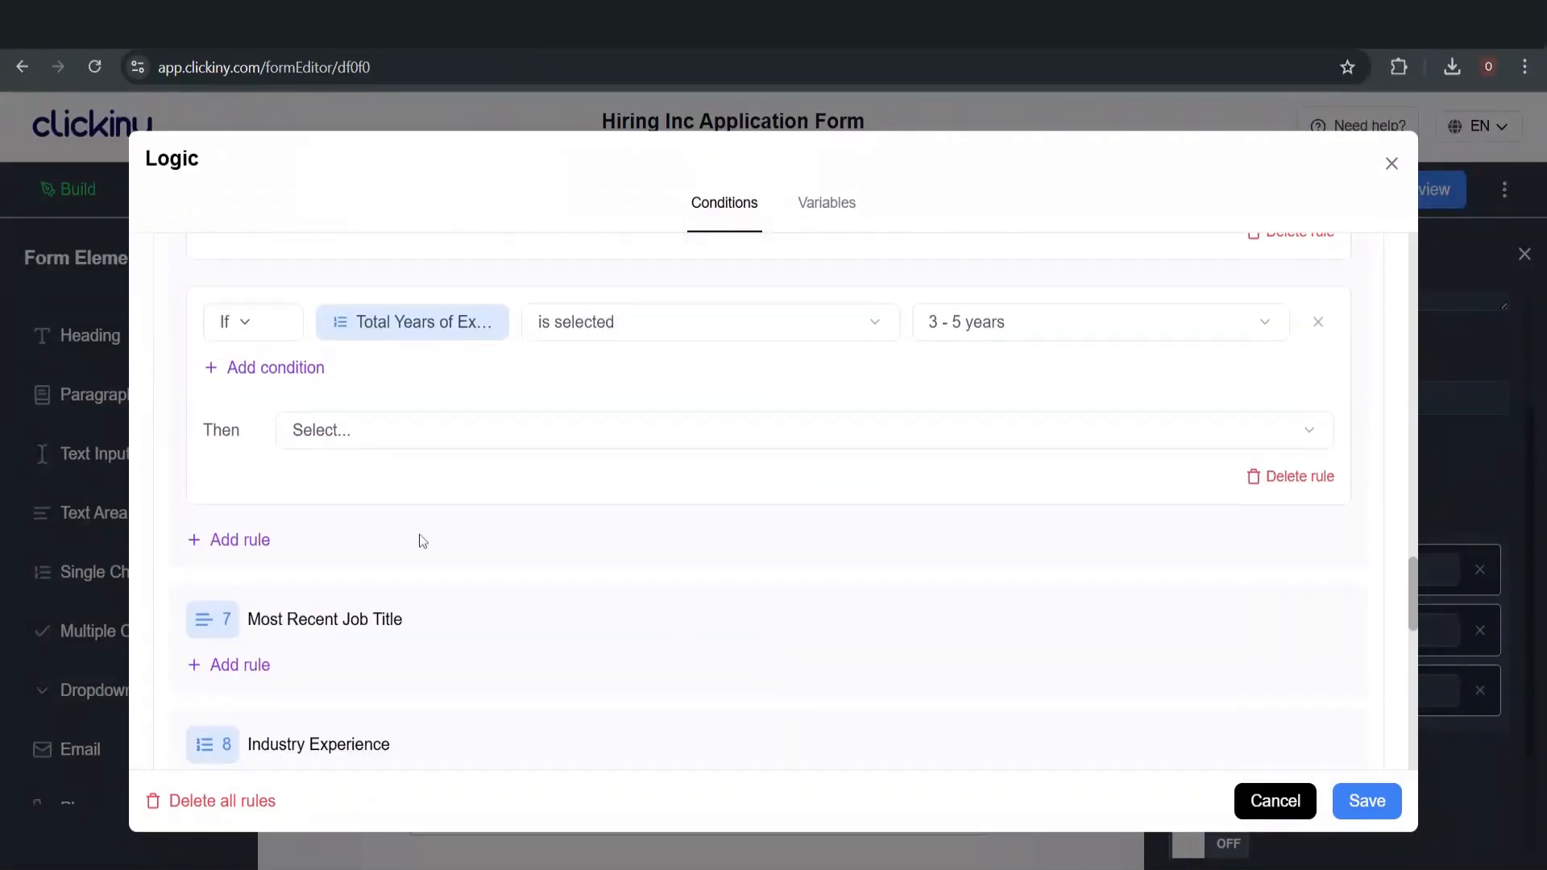
{"action": "left_click", "coordinate": [353, 445]}
{"action": "scroll", "coordinate": [449, 660], "scroll_direction": "down", "scroll_amount": 2}
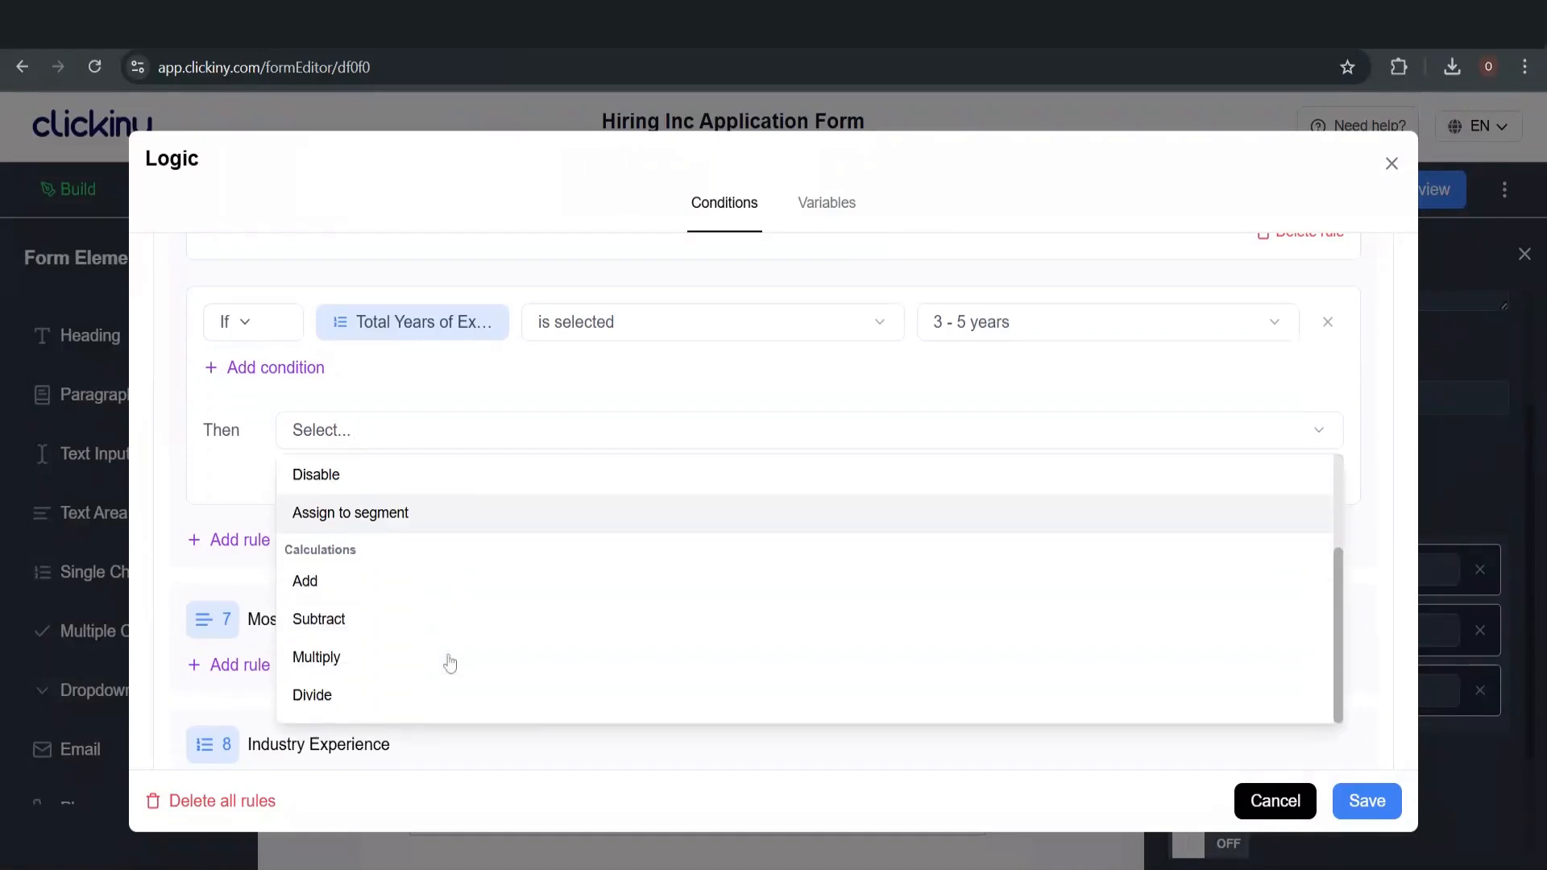
{"action": "left_click", "coordinate": [418, 584]}
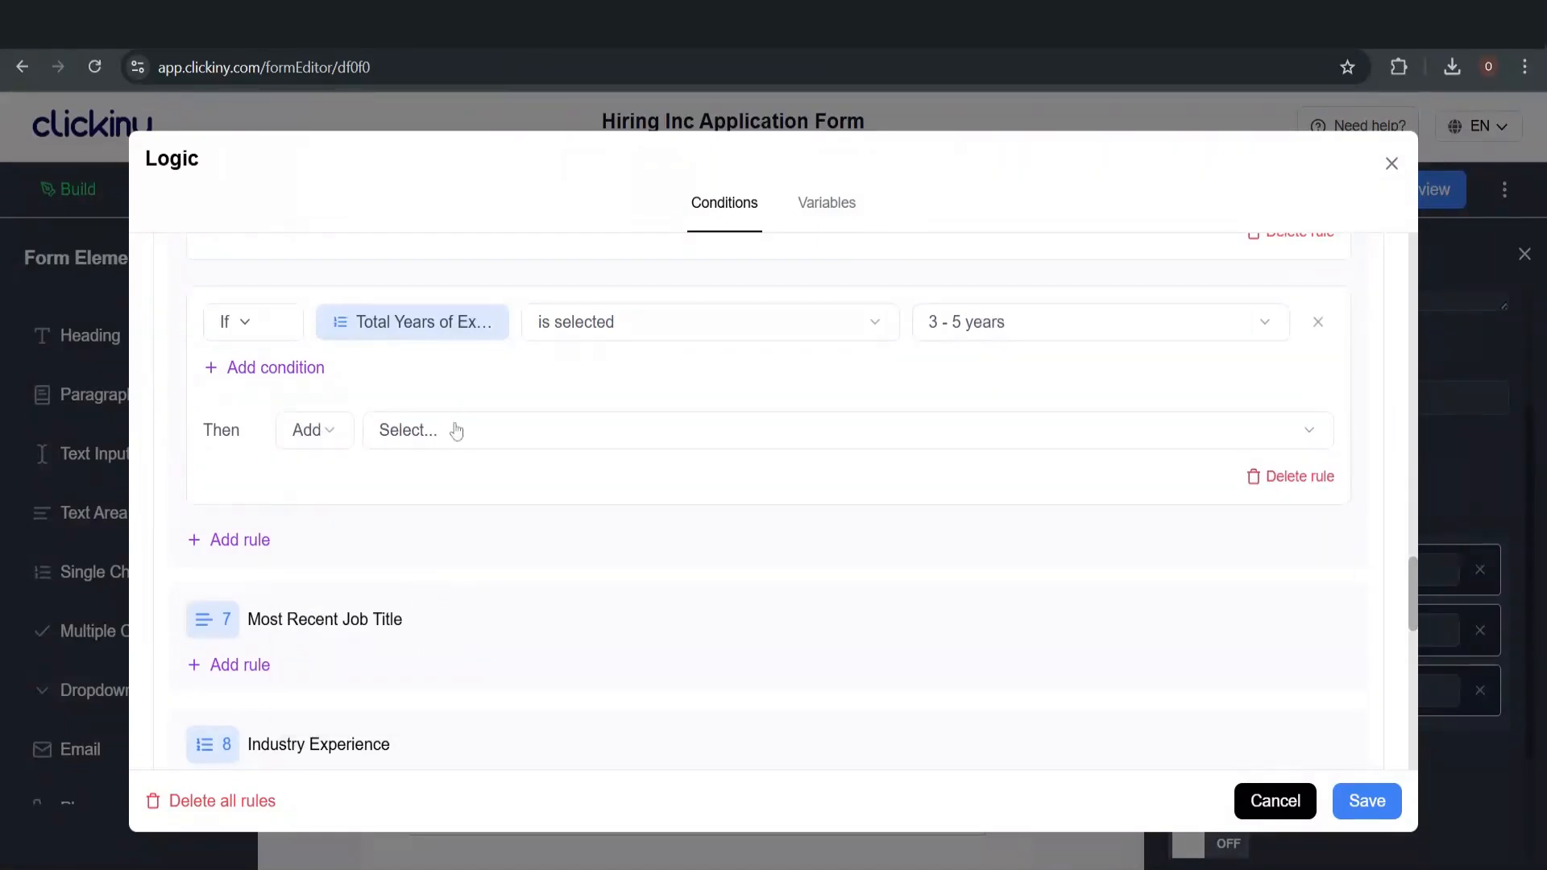
{"action": "left_click", "coordinate": [454, 420]}
{"action": "left_click", "coordinate": [491, 577]}
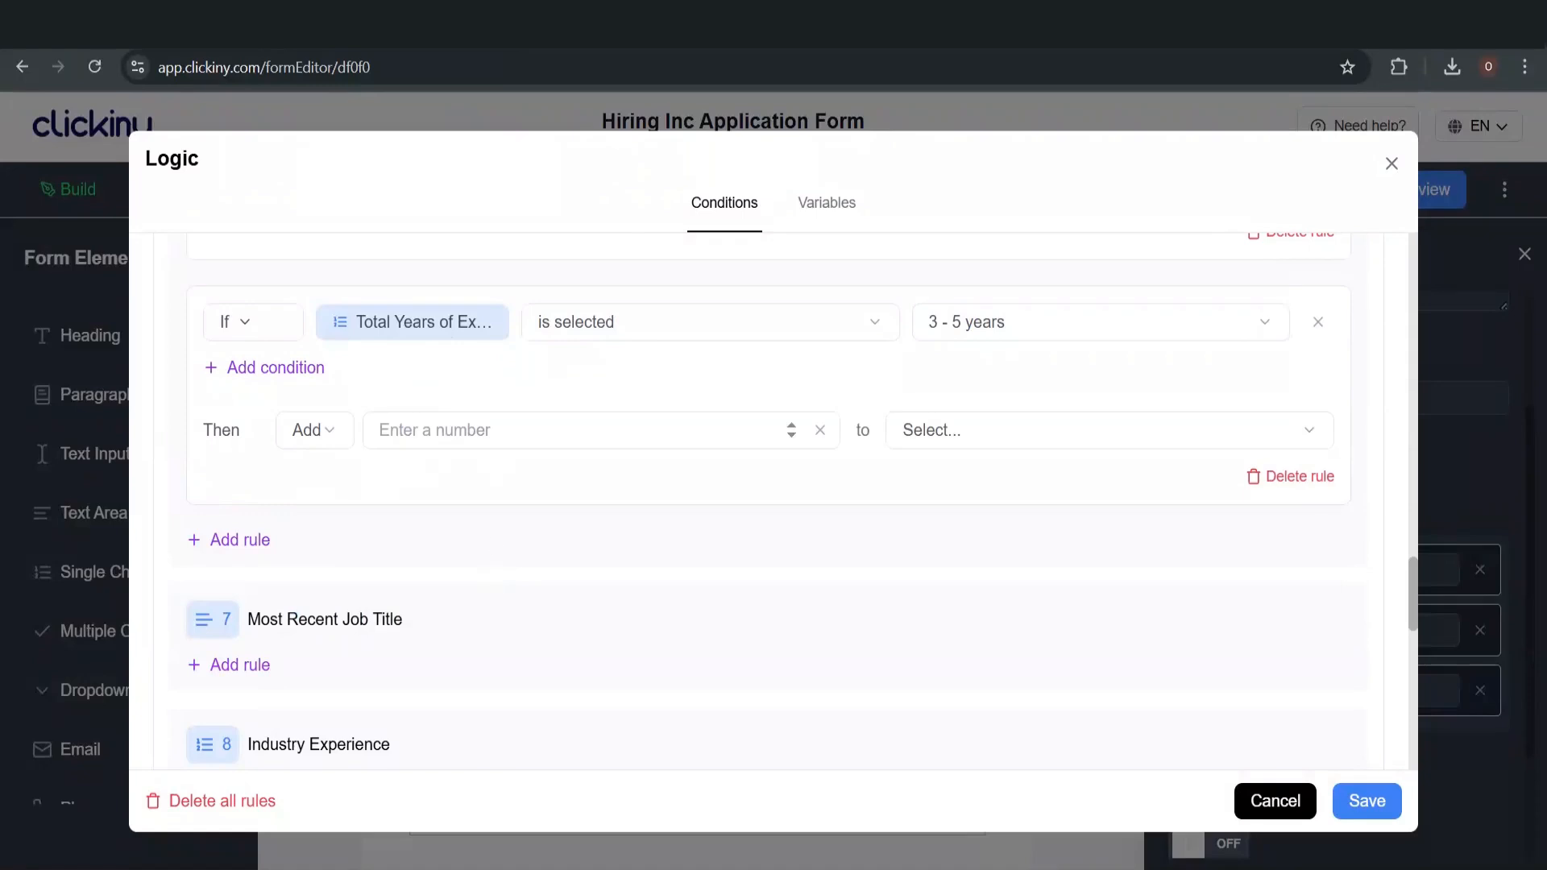
{"action": "left_click", "coordinate": [483, 429]}
{"action": "type", "text": "2"}
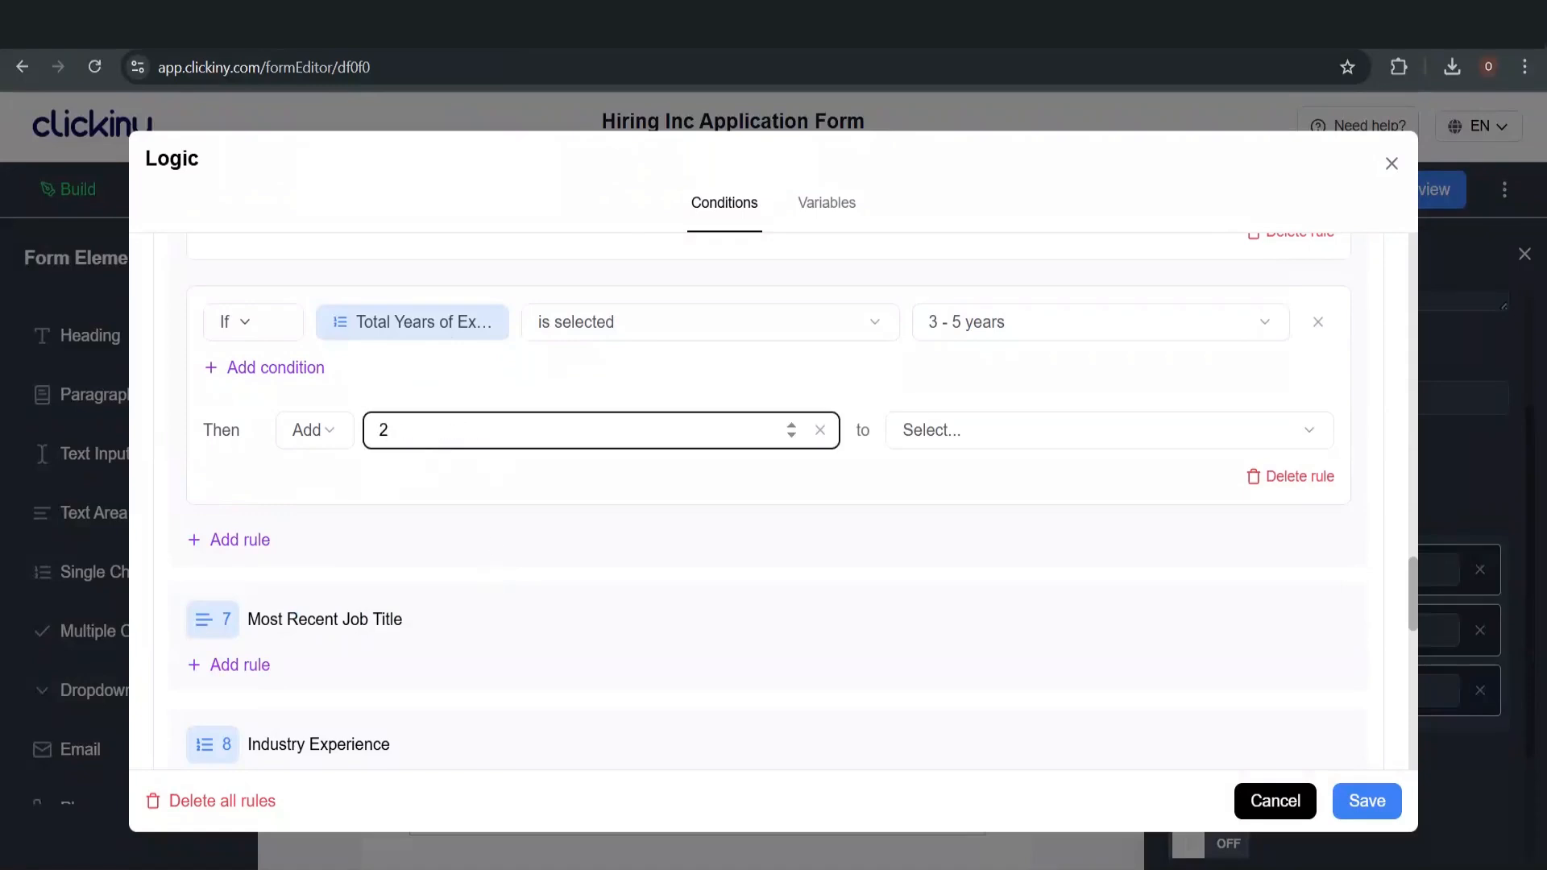
{"action": "left_click", "coordinate": [968, 431]}
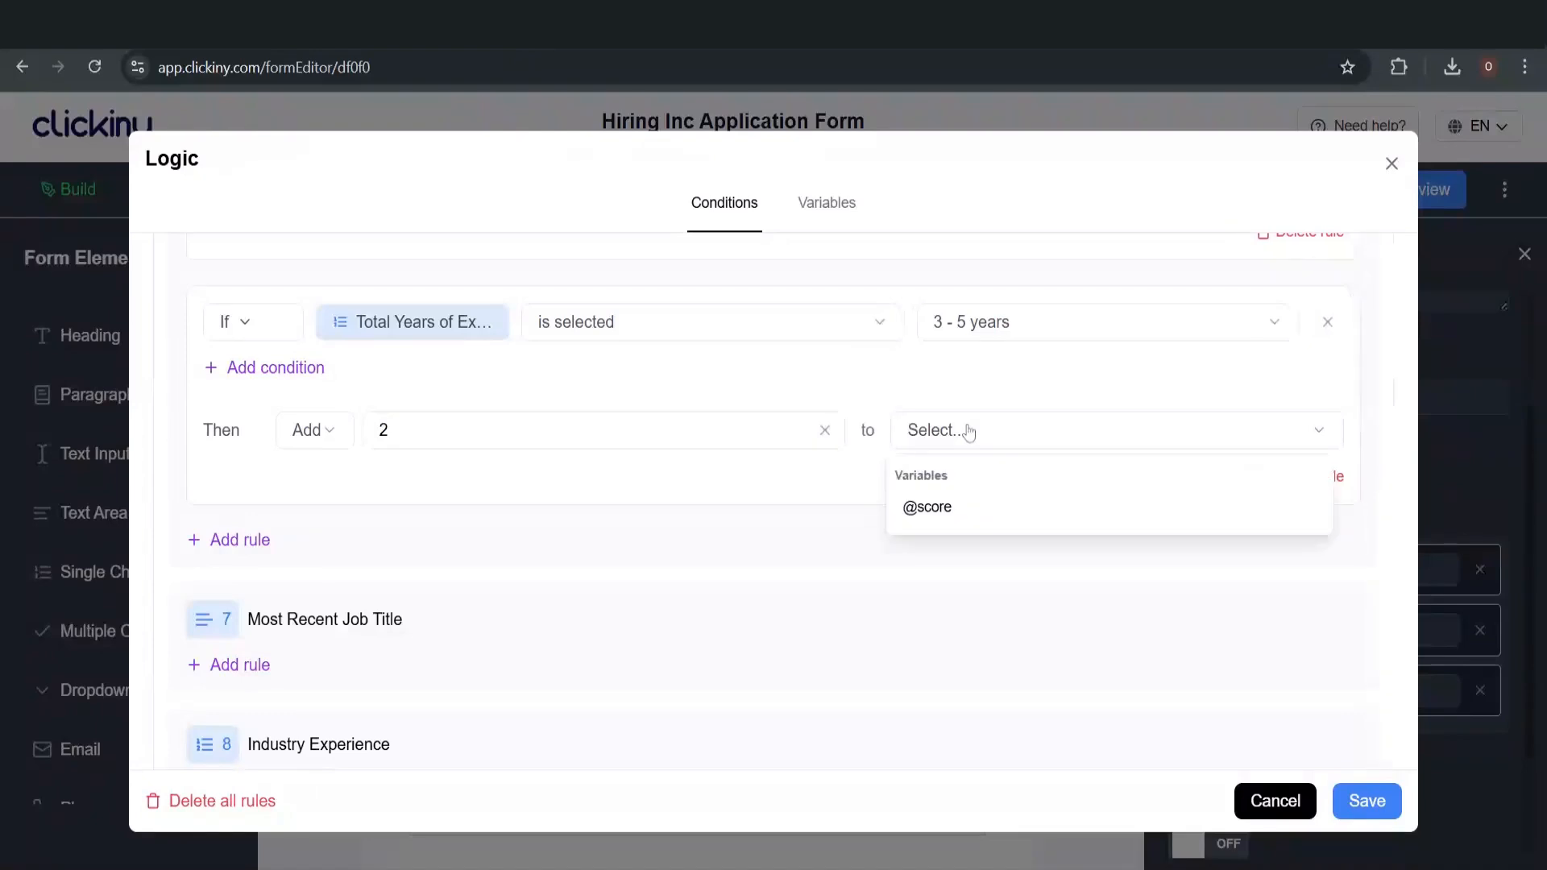
{"action": "left_click", "coordinate": [965, 504]}
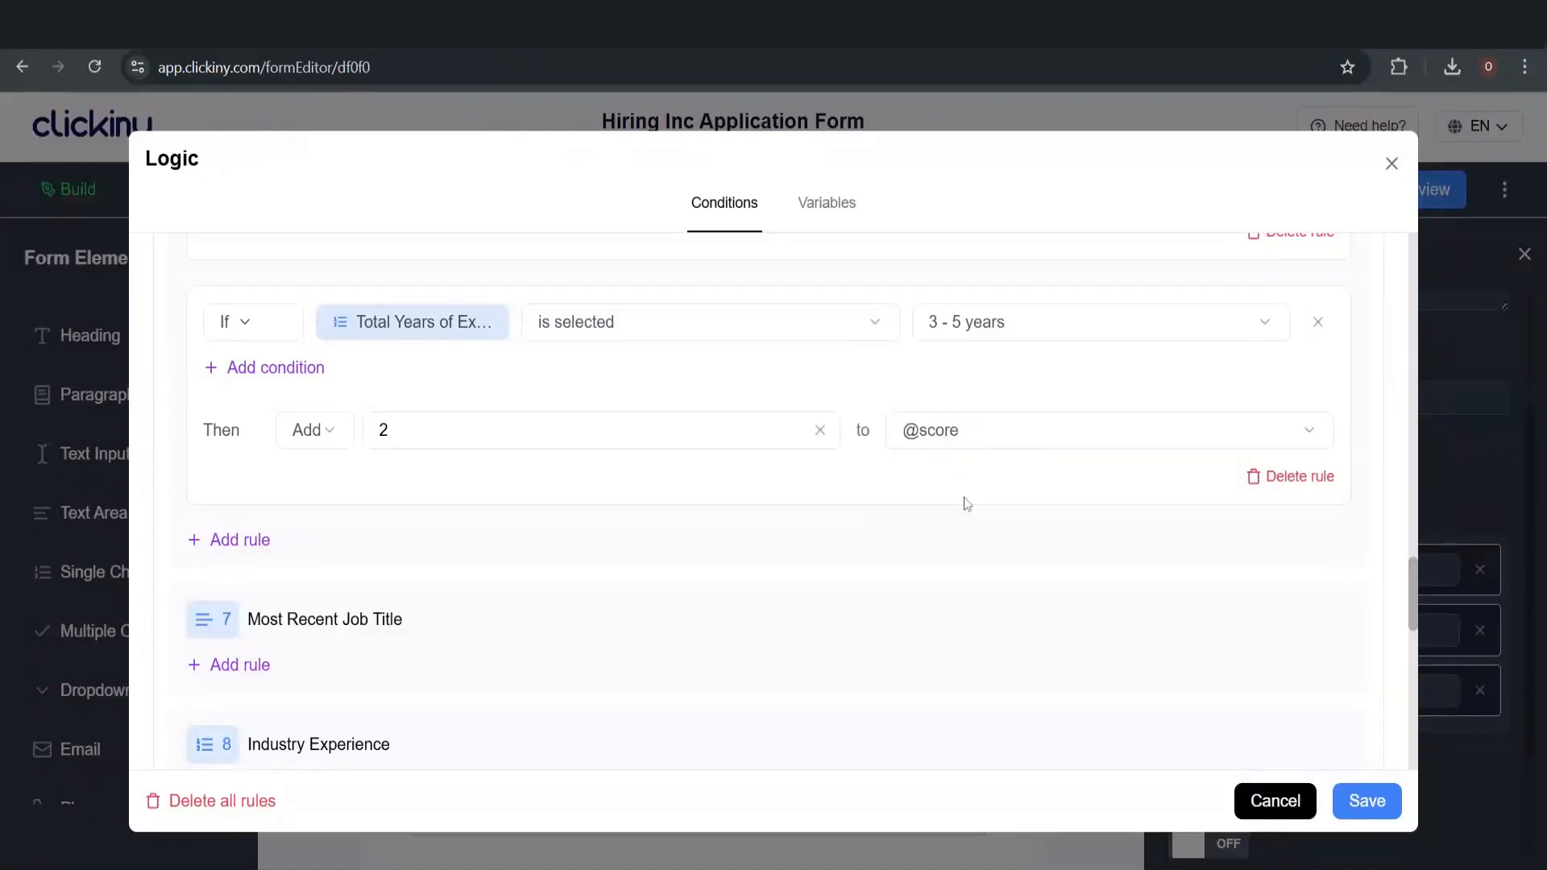
{"action": "left_click", "coordinate": [240, 541]}
{"action": "left_click", "coordinate": [622, 569]}
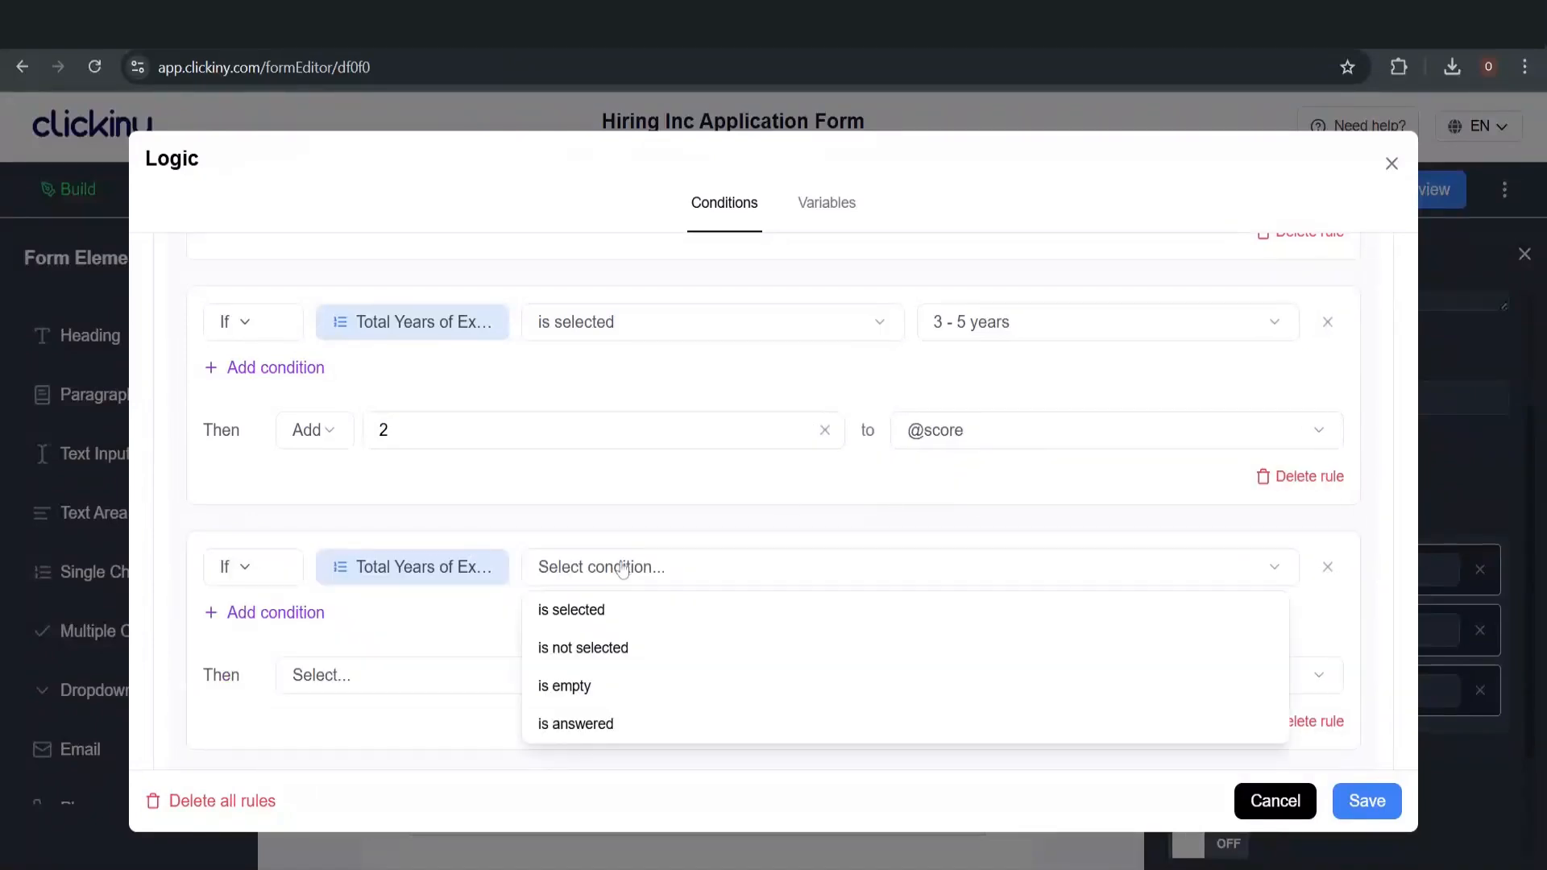
{"action": "left_click", "coordinate": [610, 609]}
{"action": "left_click", "coordinate": [1009, 565]}
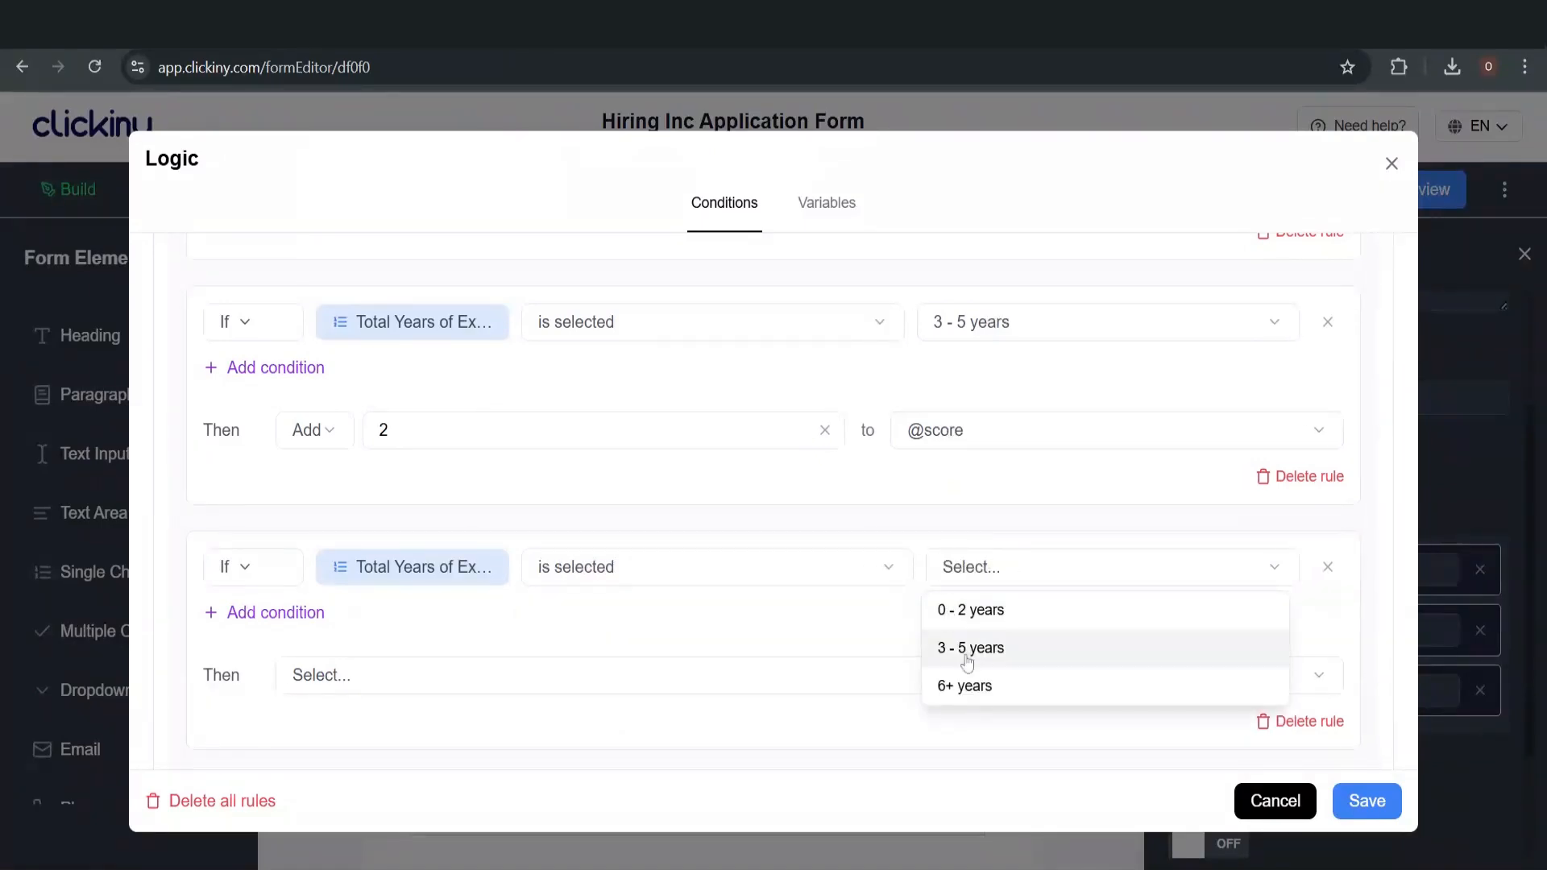
{"action": "left_click", "coordinate": [970, 685]}
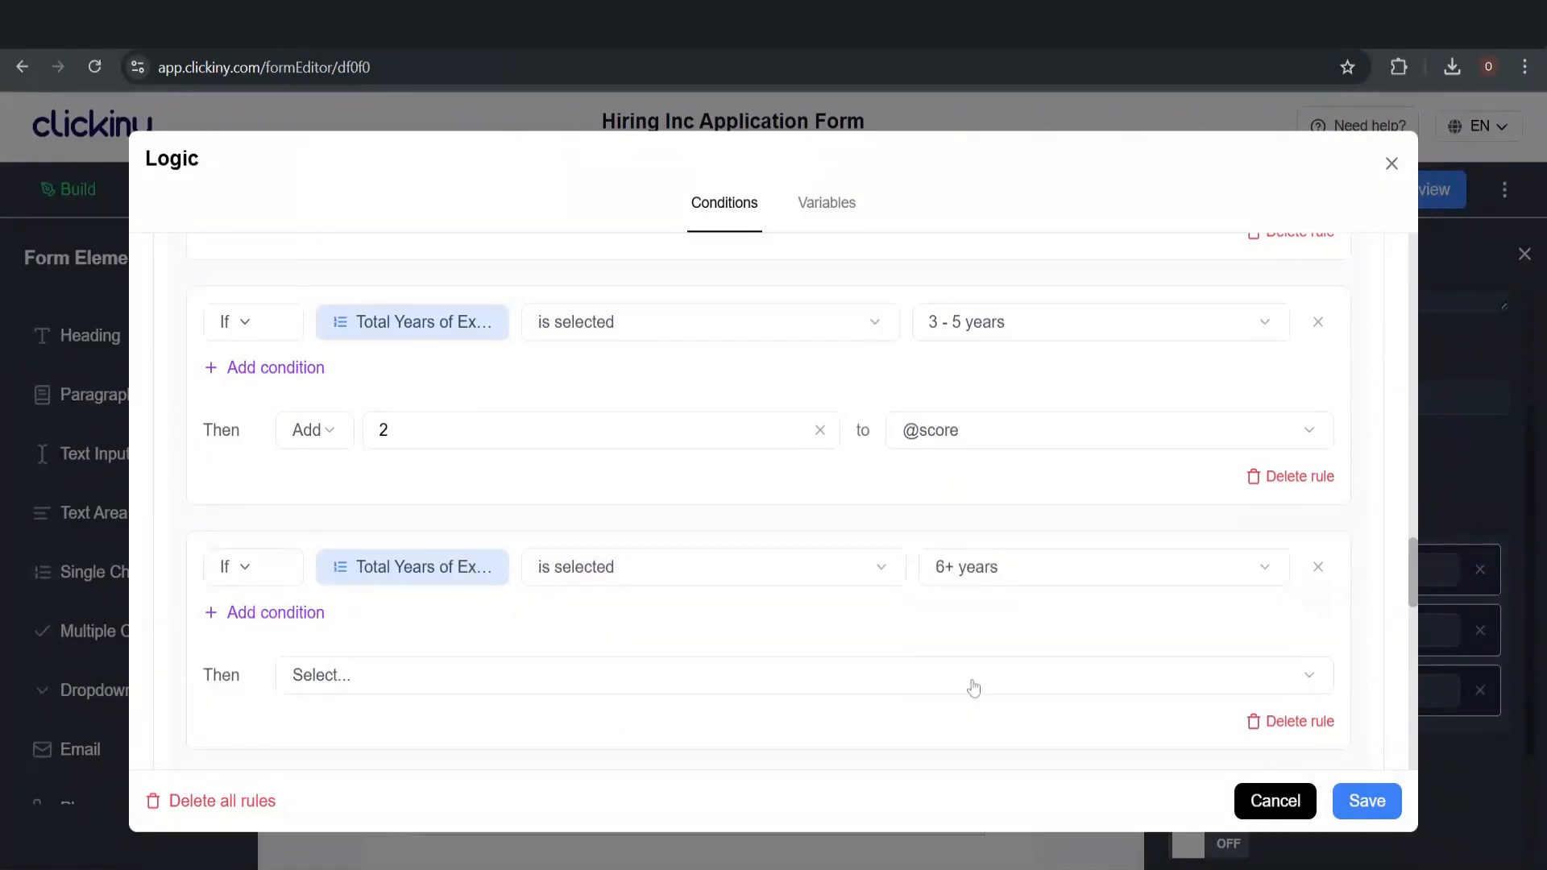
{"action": "left_click", "coordinate": [323, 674]}
{"action": "scroll", "coordinate": [419, 553], "scroll_direction": "down", "scroll_amount": 1}
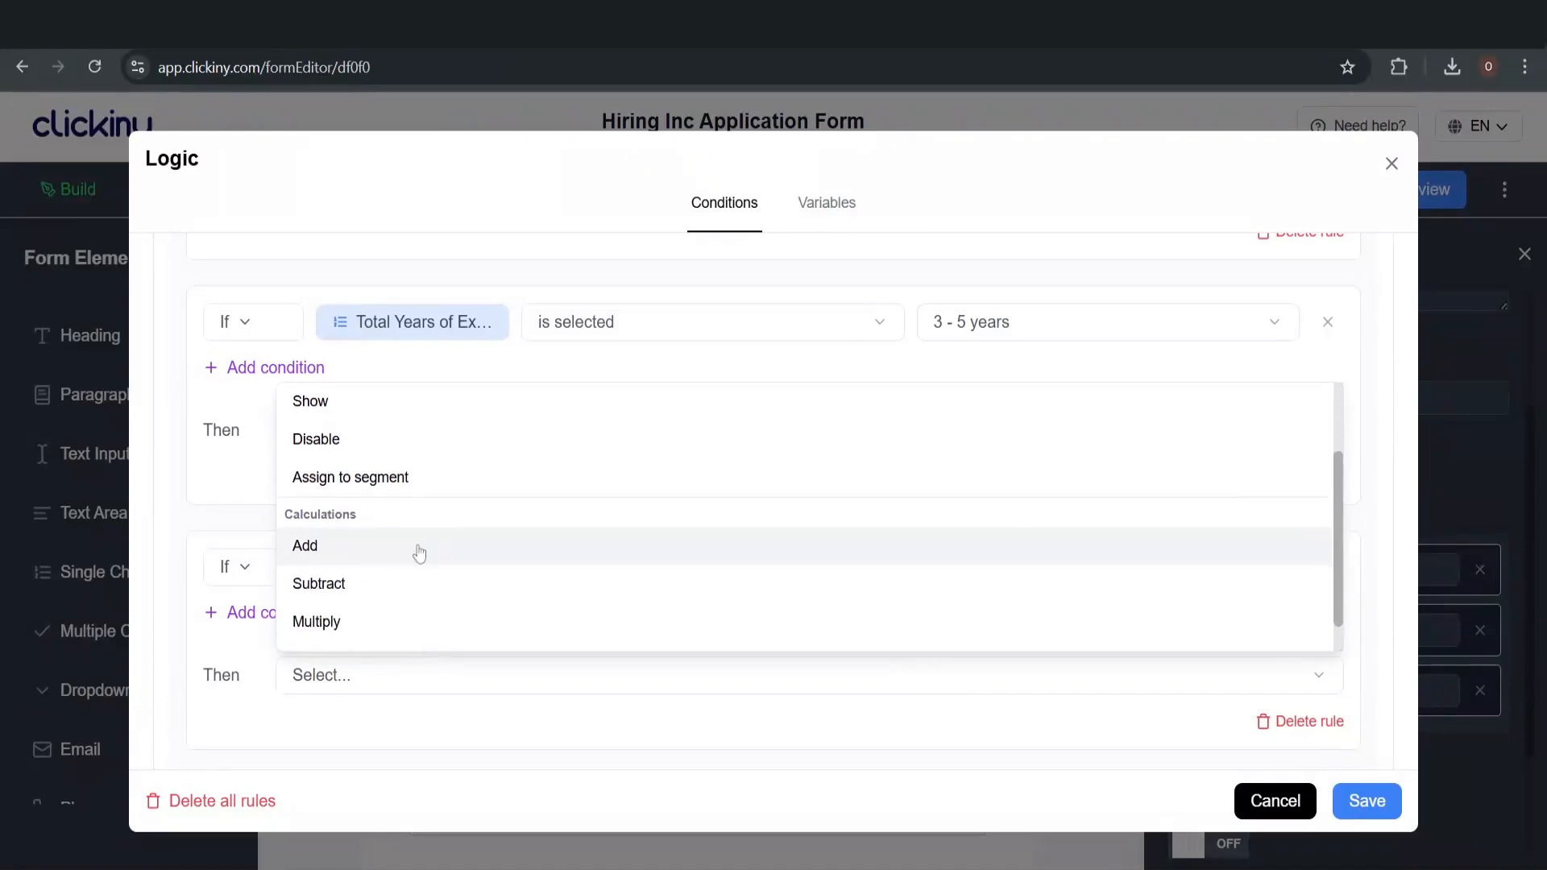
{"action": "left_click", "coordinate": [419, 552]}
{"action": "left_click", "coordinate": [560, 676]}
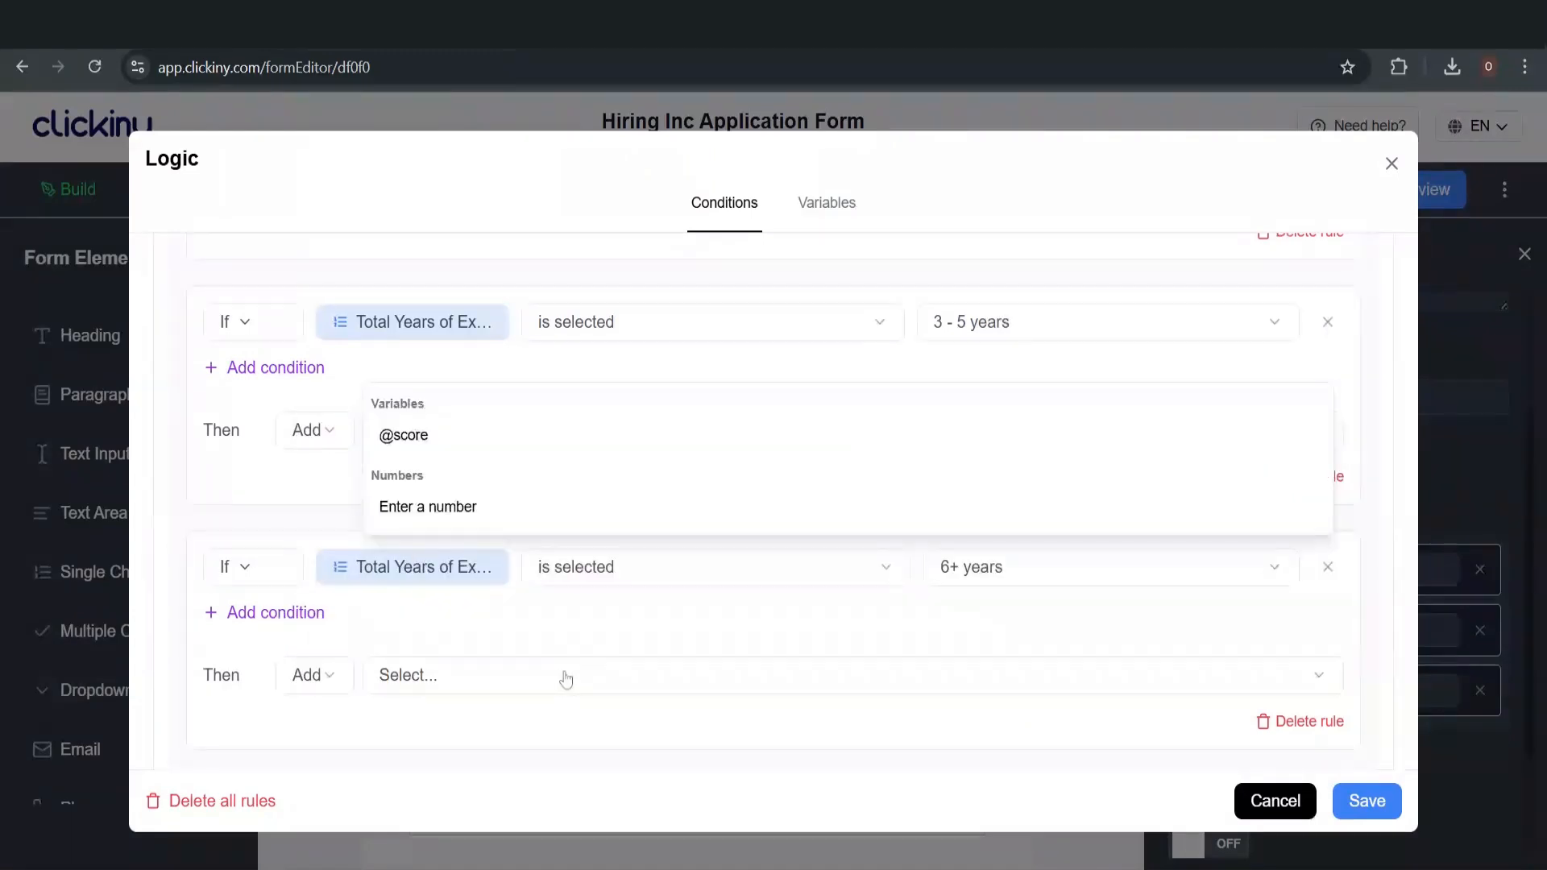
{"action": "left_click", "coordinate": [571, 505]}
{"action": "left_click", "coordinate": [443, 665]}
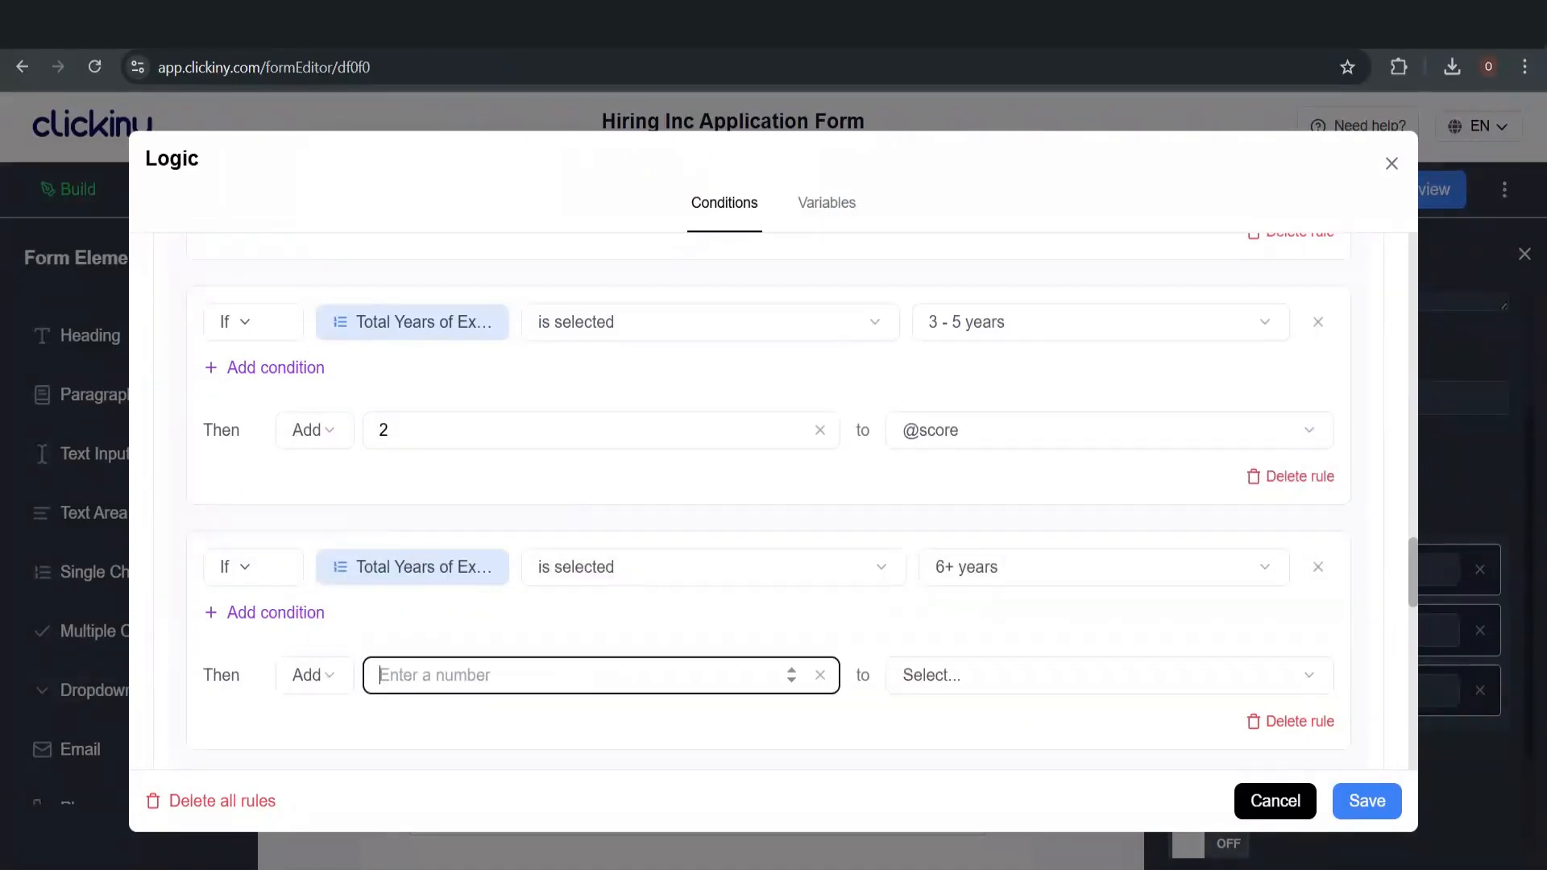
{"action": "type", "text": "3"}
{"action": "left_click", "coordinate": [940, 677]}
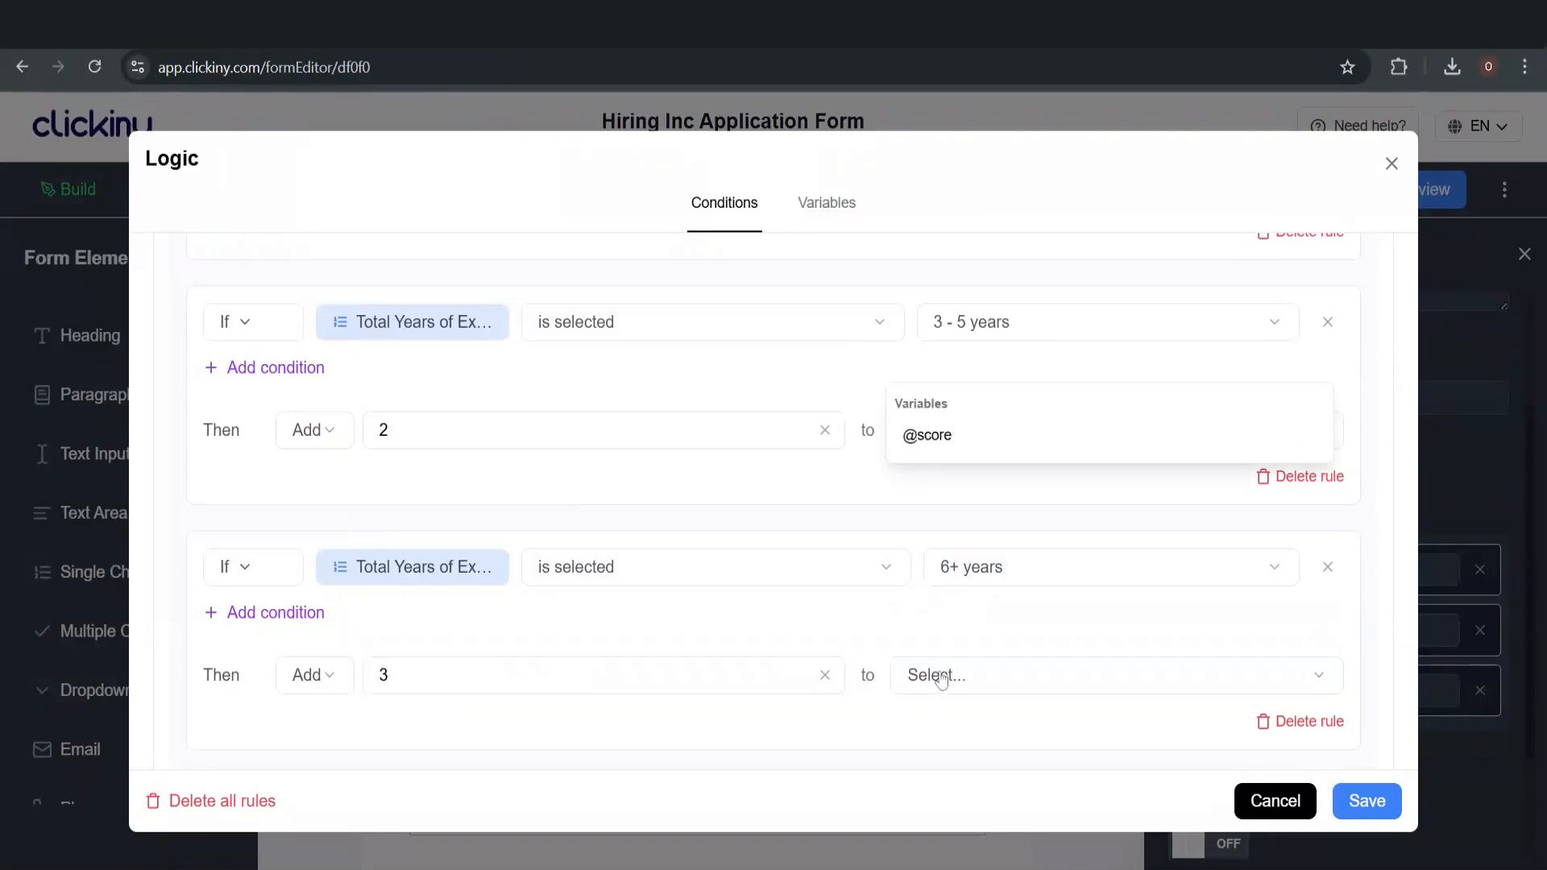
{"action": "left_click", "coordinate": [941, 447]}
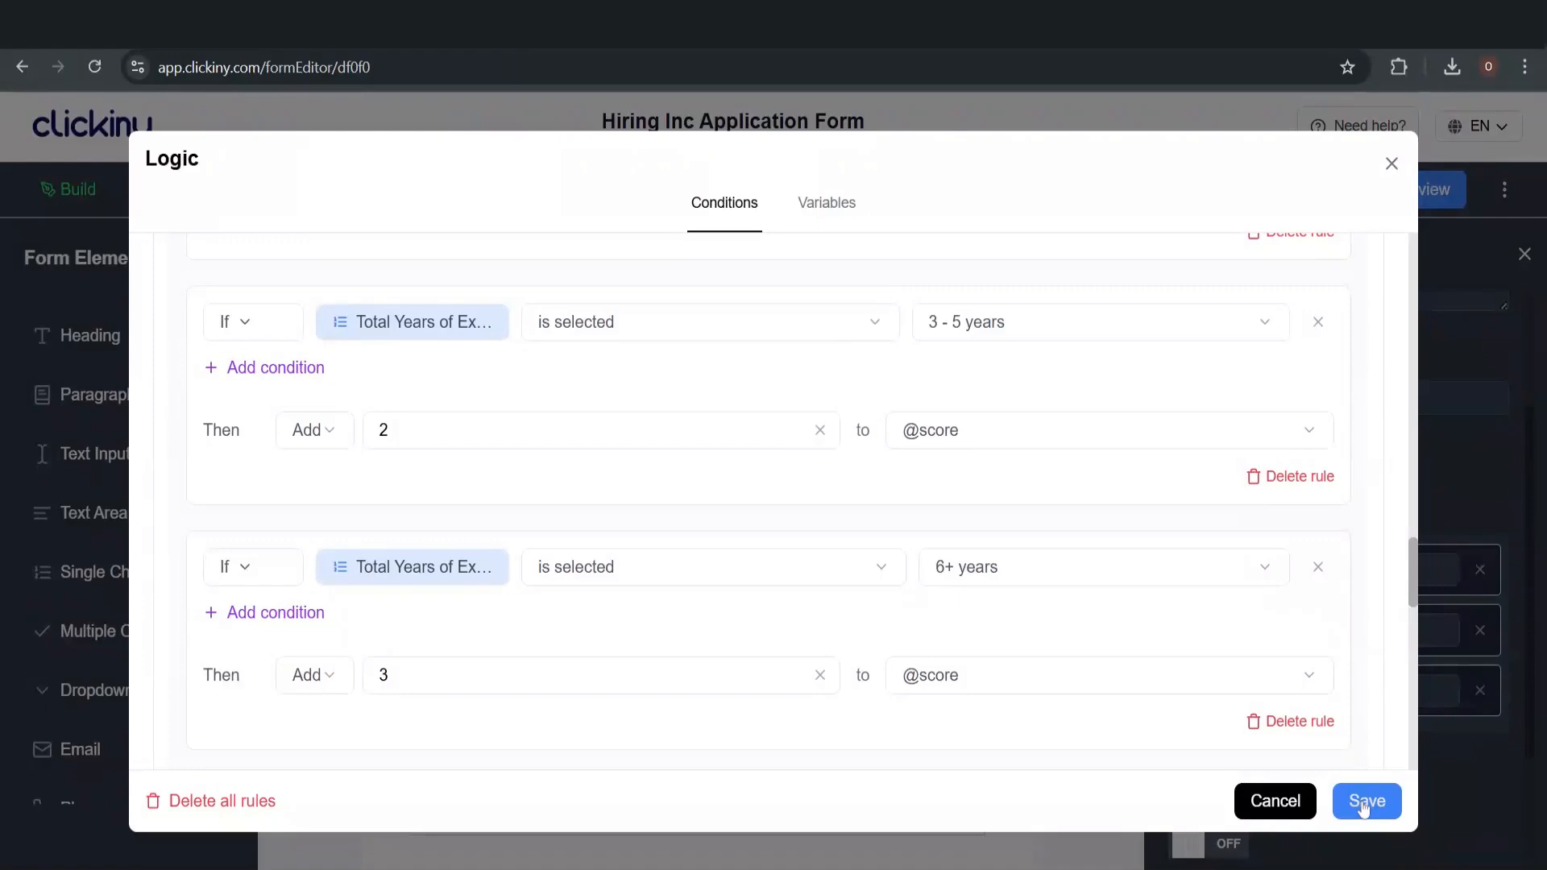
{"action": "left_click", "coordinate": [1394, 161]}
Scroll down the Work Experience page in the form editor
{"action": "scroll", "coordinate": [859, 496], "scroll_direction": "down", "scroll_amount": 2}
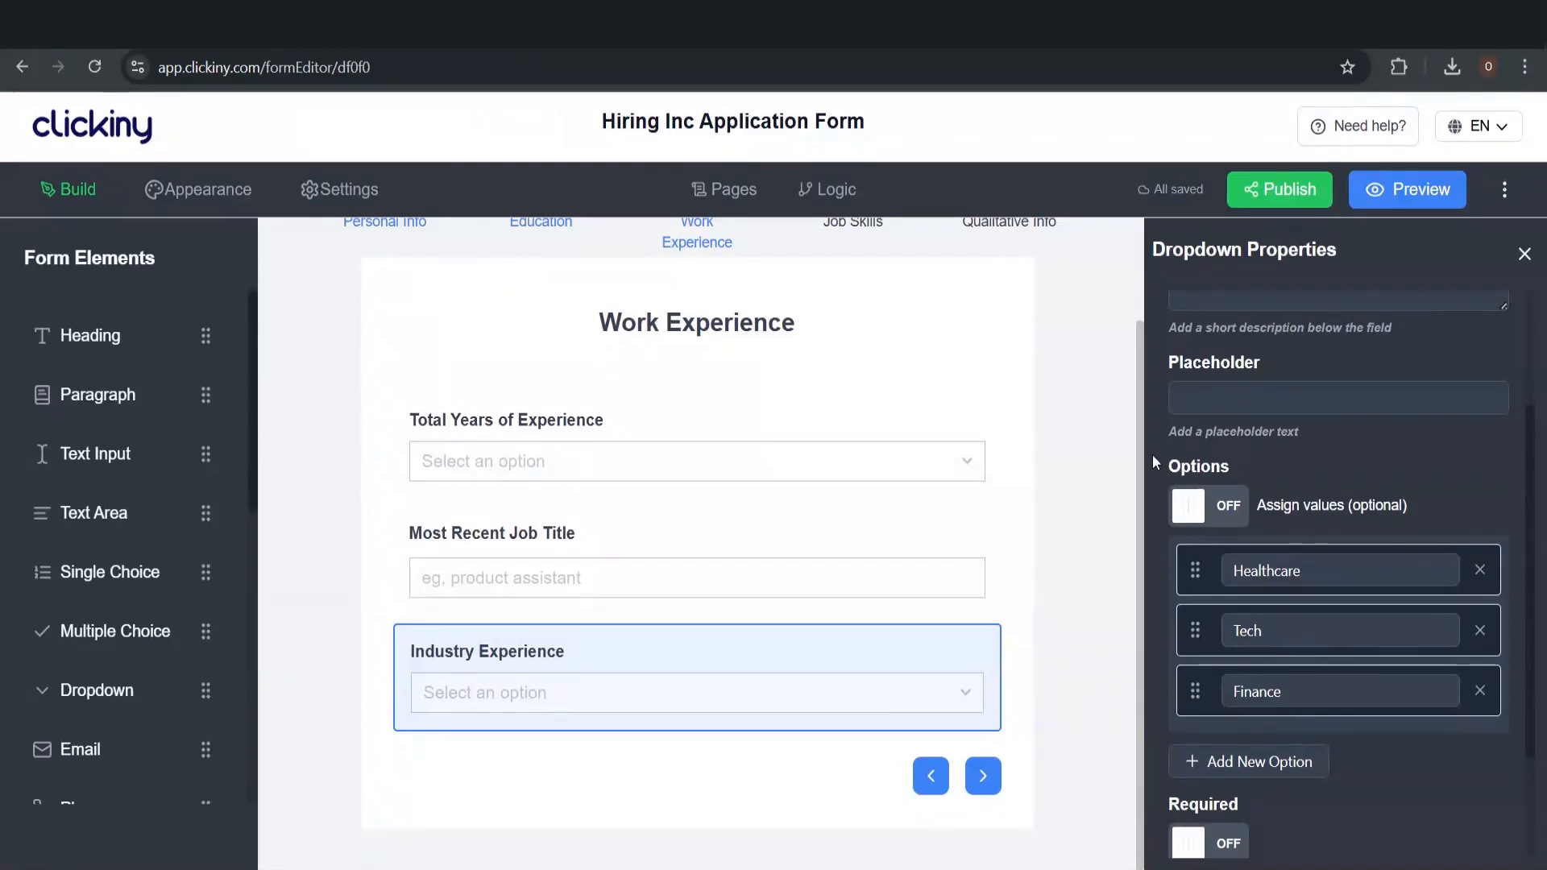
Reopen the Logic dialog and scroll to the Industry Experience question
{"action": "left_click", "coordinate": [856, 205]}
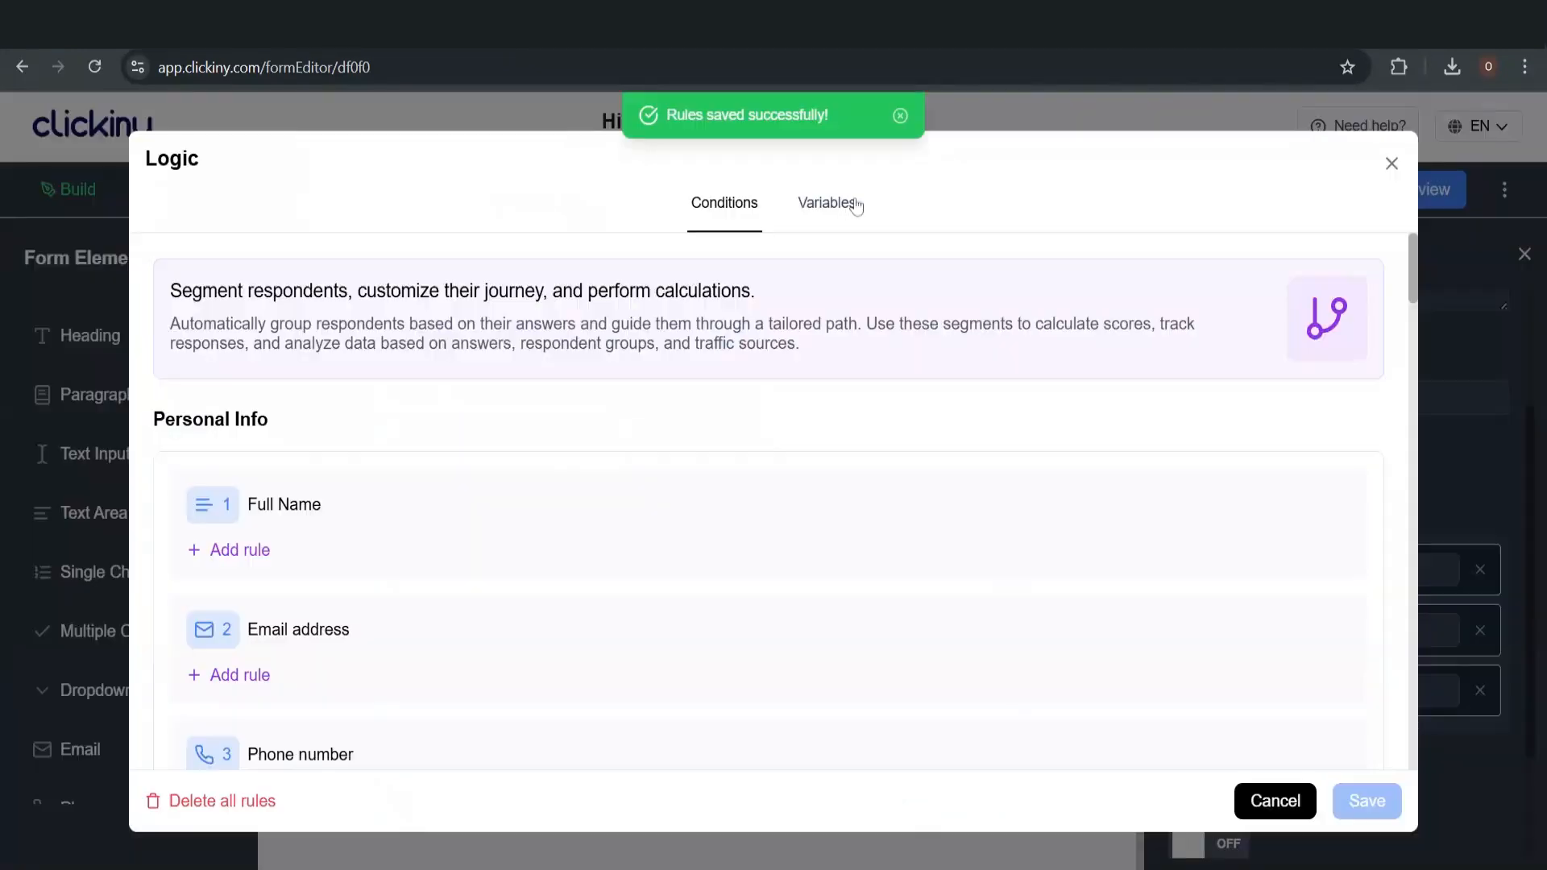
{"action": "scroll", "coordinate": [793, 468], "scroll_direction": "down", "scroll_amount": 20}
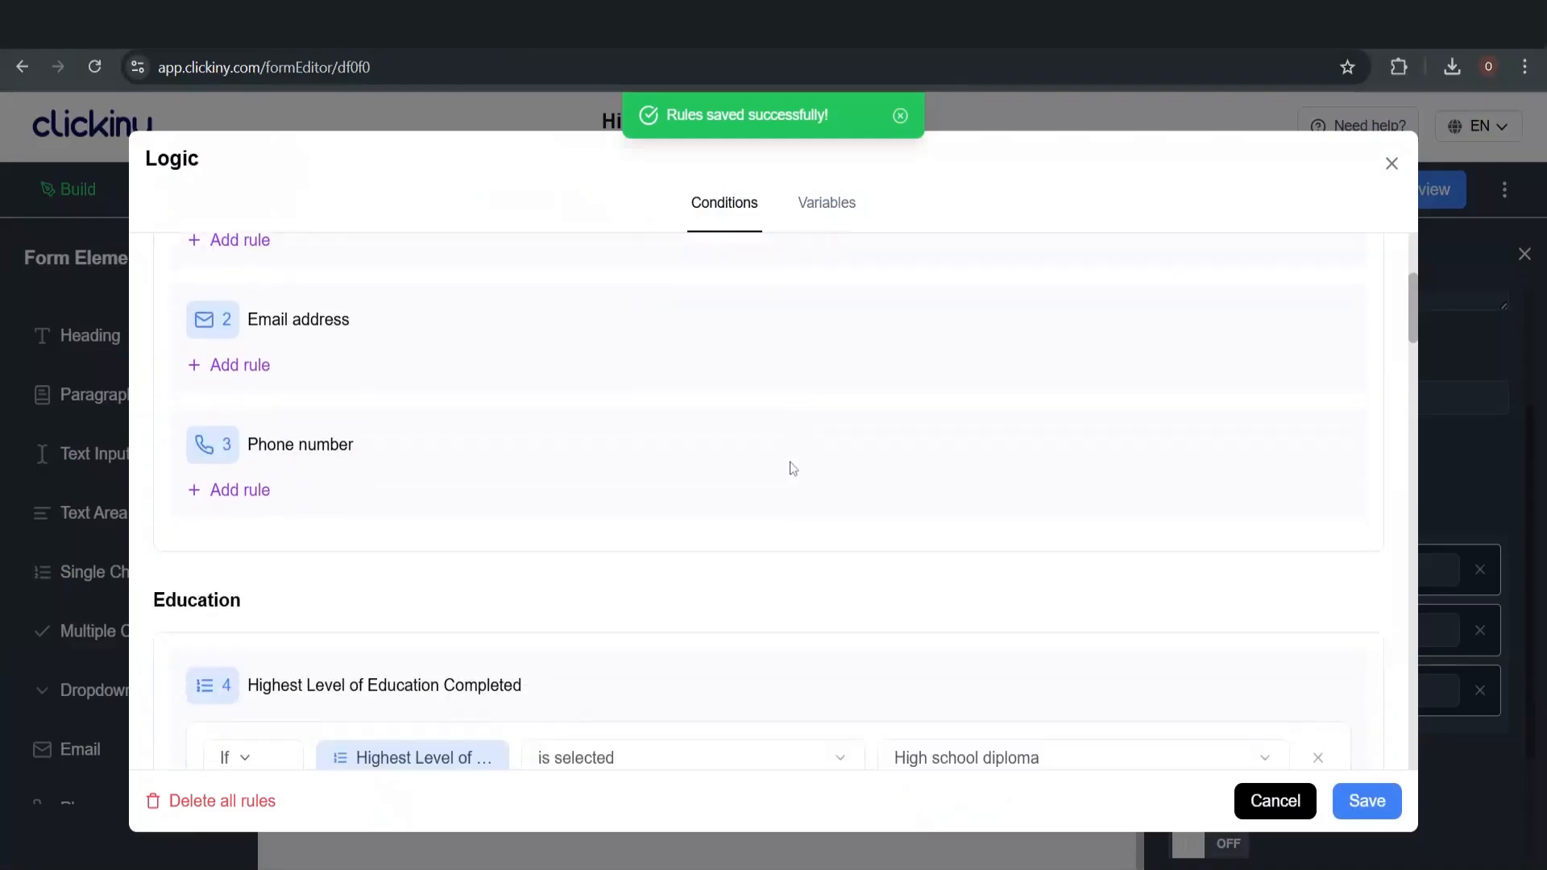
{"action": "scroll", "coordinate": [793, 469], "scroll_direction": "down", "scroll_amount": 15}
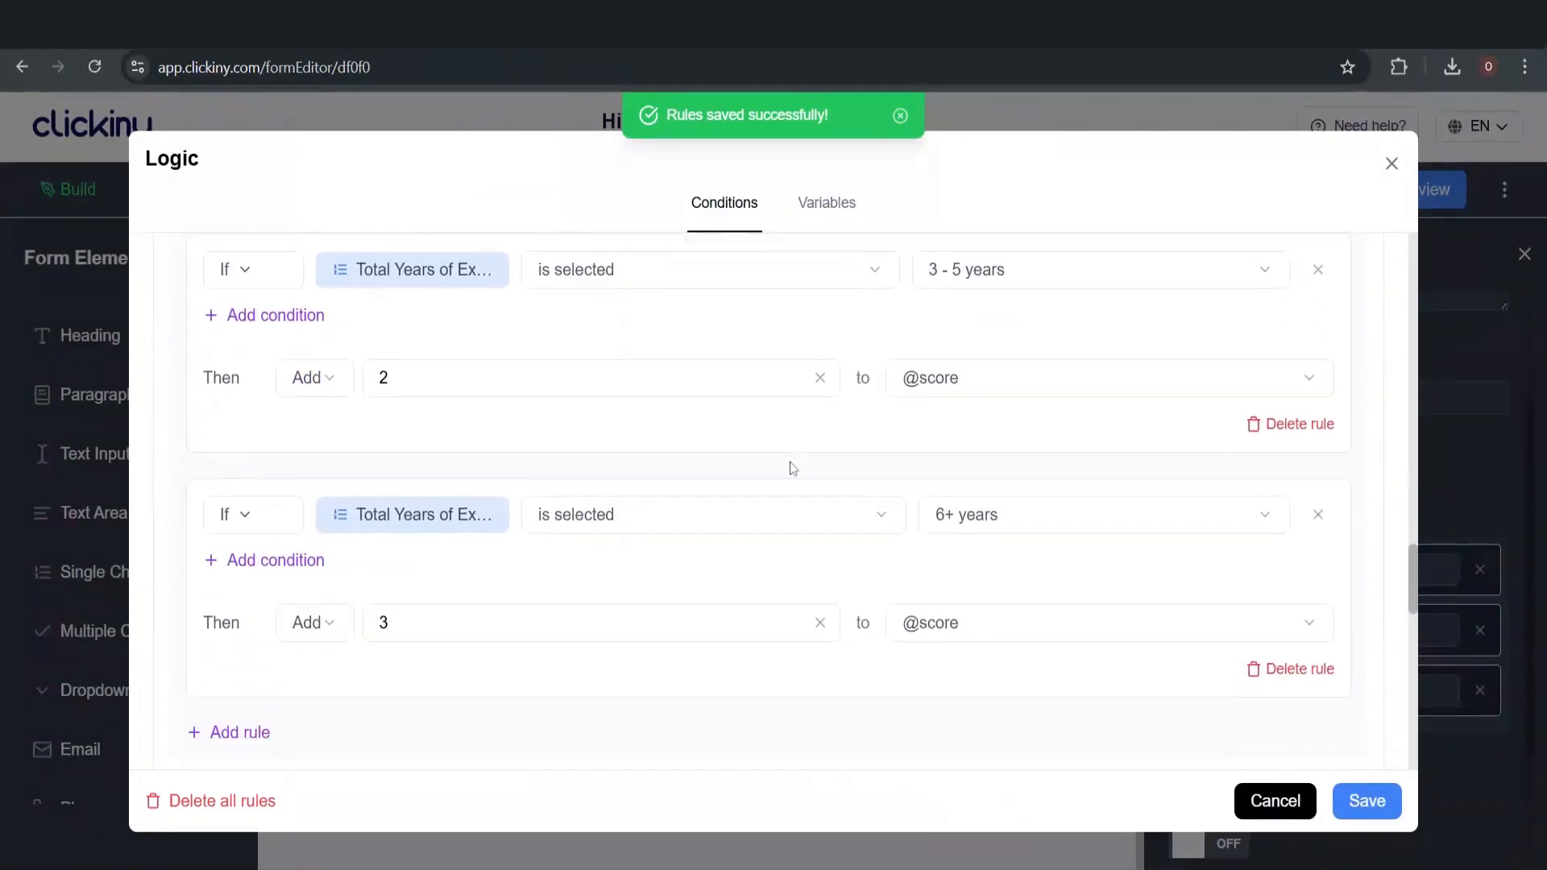
{"action": "scroll", "coordinate": [793, 469], "scroll_direction": "up", "scroll_amount": 3}
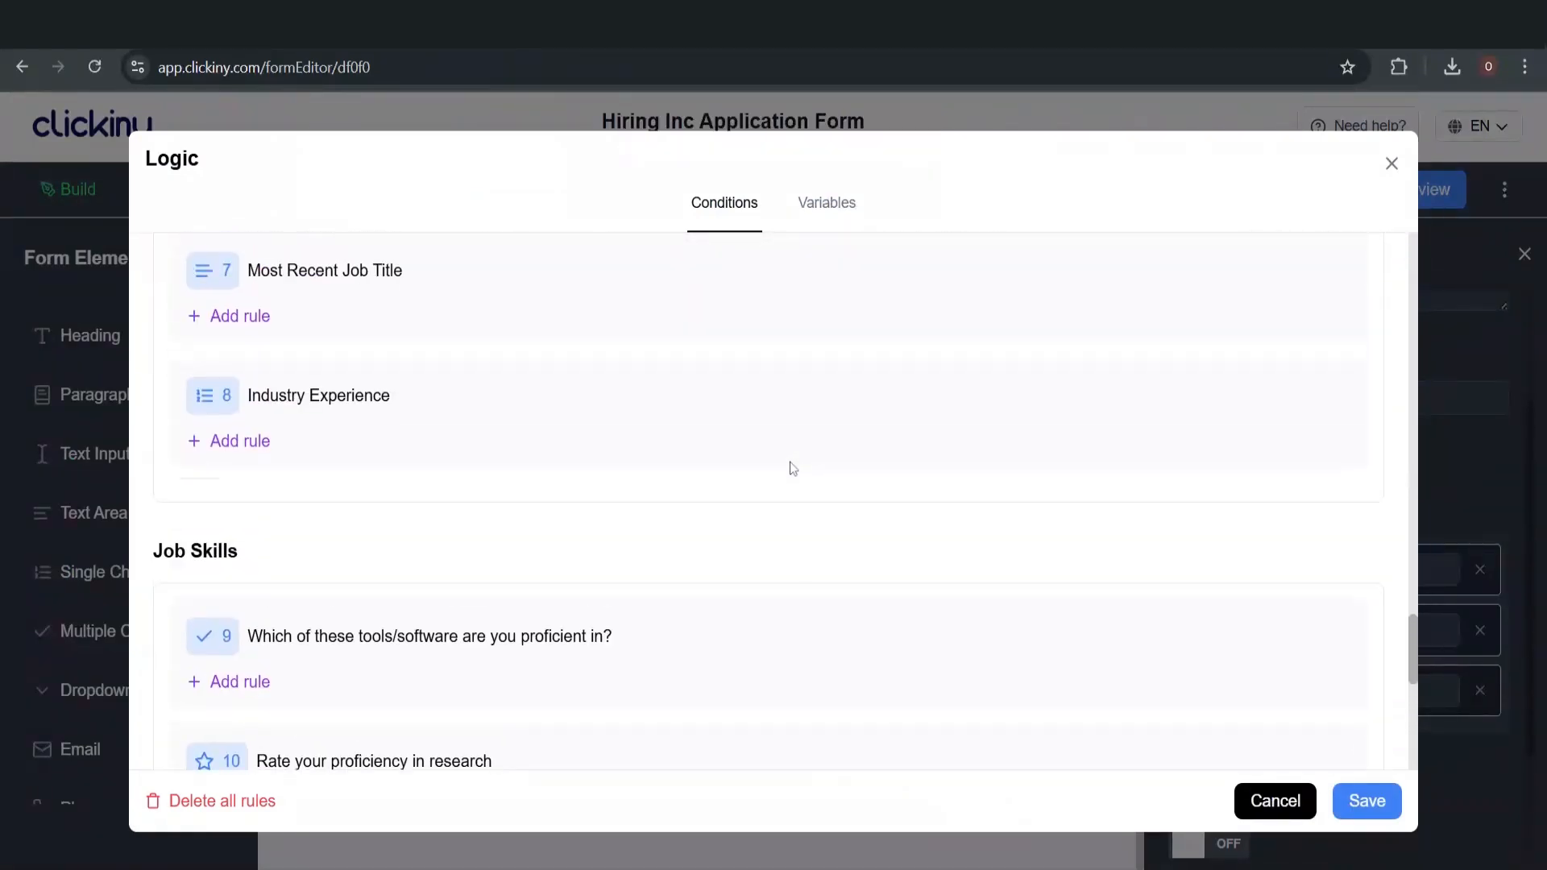
{"action": "scroll", "coordinate": [516, 450], "scroll_direction": "up", "scroll_amount": 2}
{"action": "scroll", "coordinate": [515, 450], "scroll_direction": "up", "scroll_amount": 2}
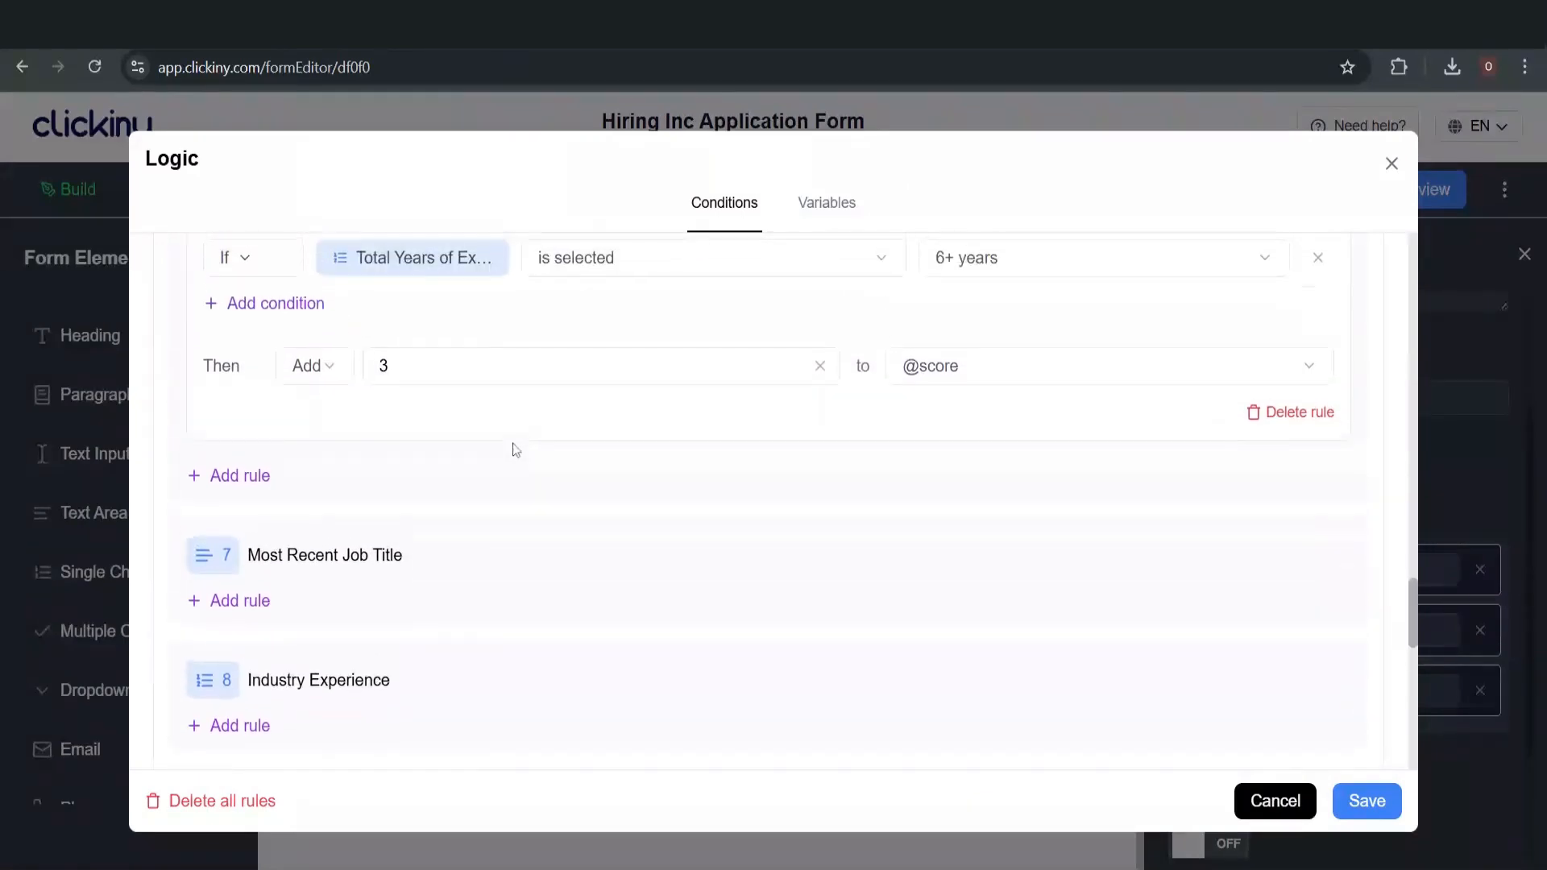
{"action": "scroll", "coordinate": [516, 450], "scroll_direction": "down", "scroll_amount": 2}
{"action": "left_click", "coordinate": [234, 560]}
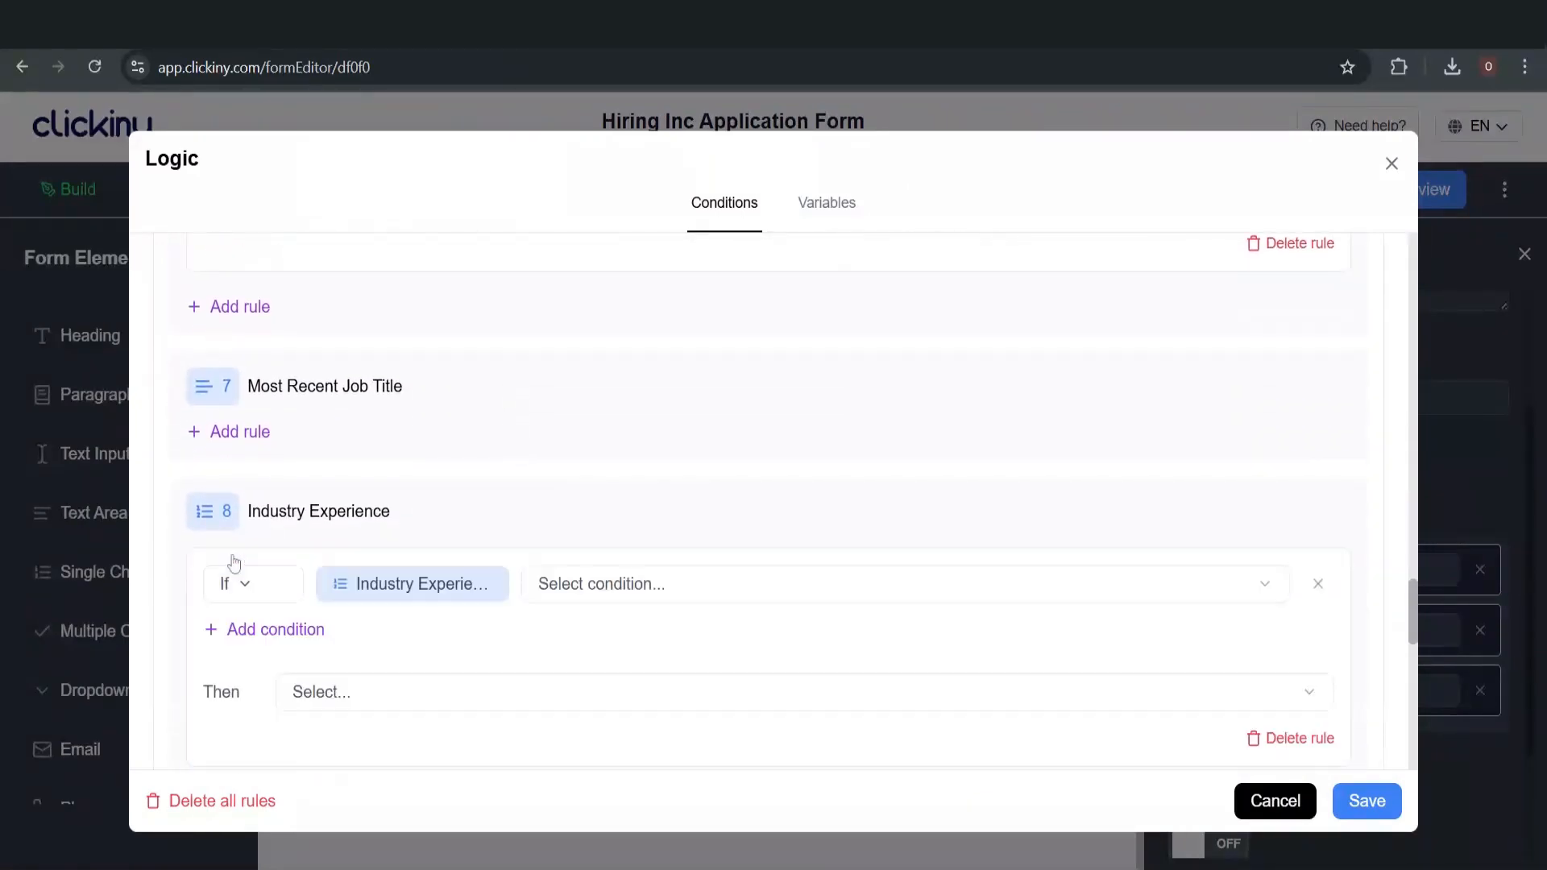
{"action": "left_click", "coordinate": [630, 589]}
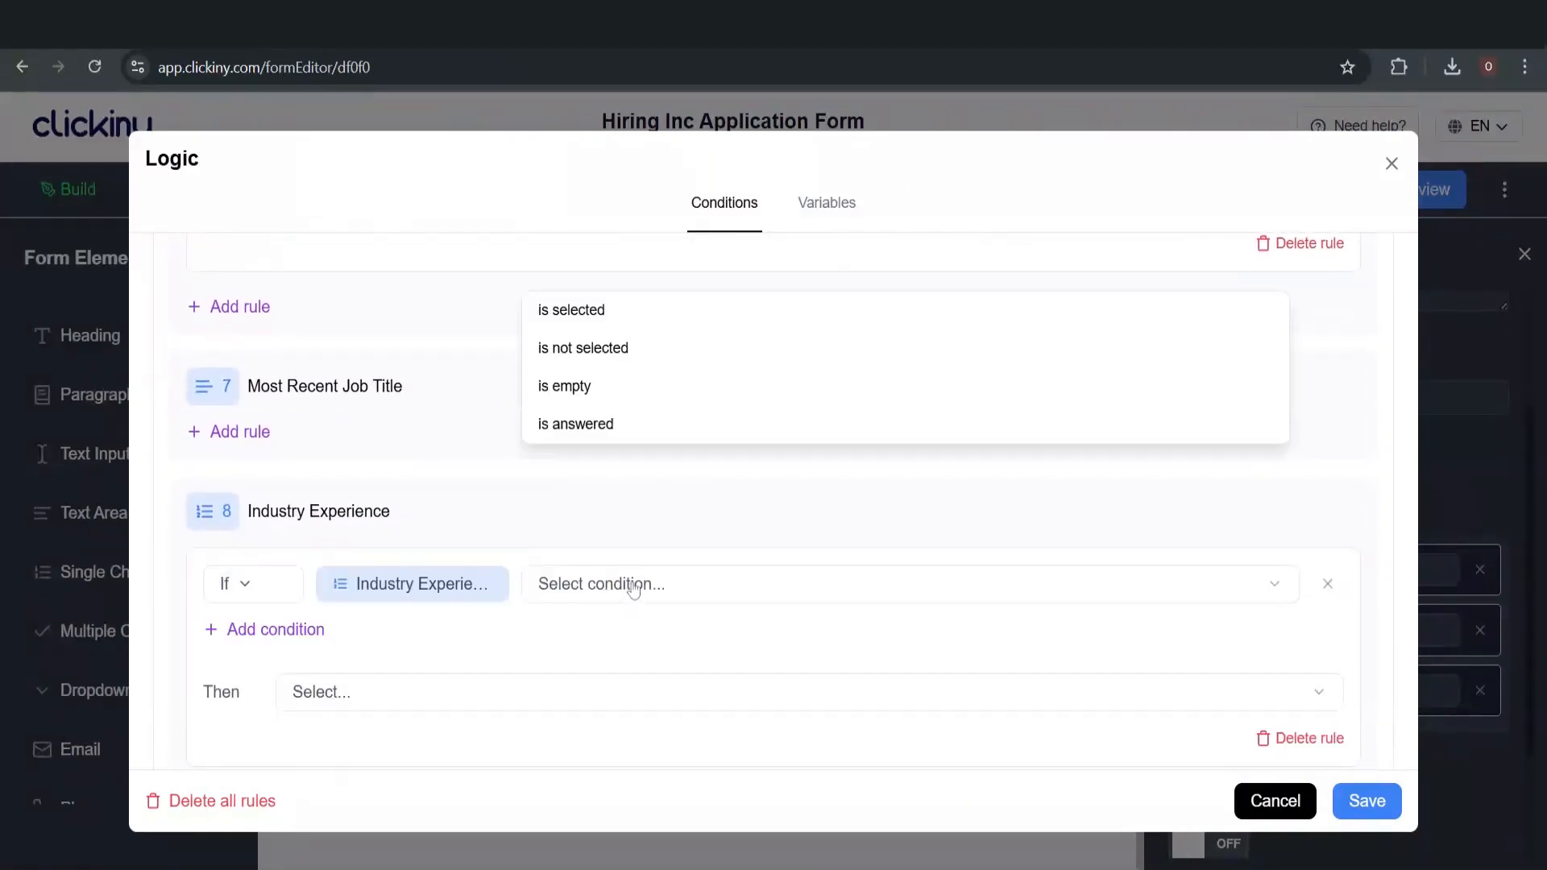
{"action": "left_click", "coordinate": [660, 324]}
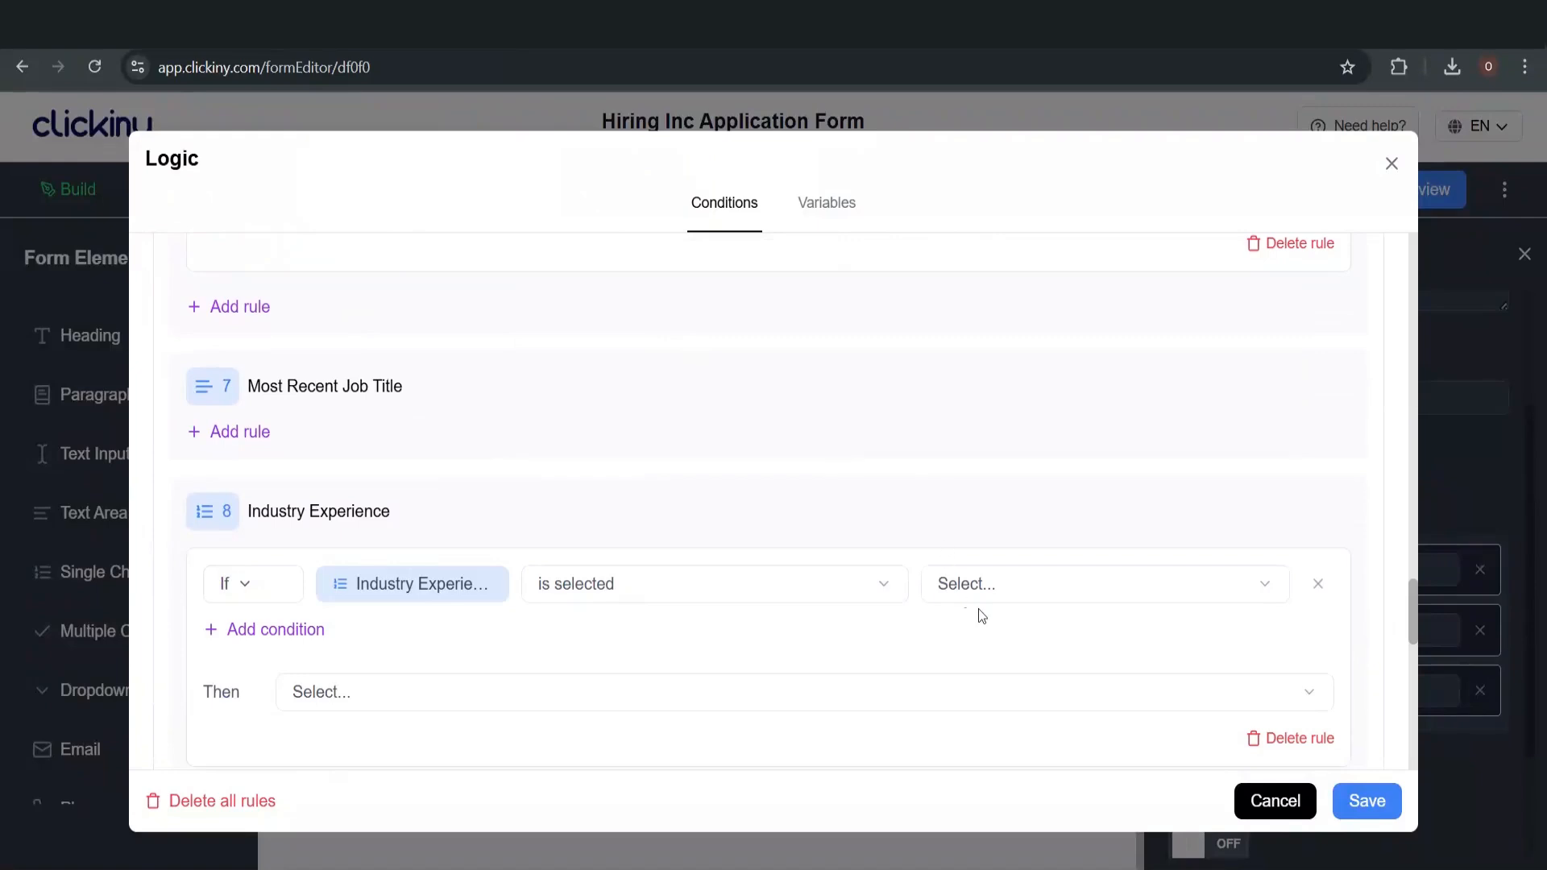
{"action": "left_click", "coordinate": [982, 582]}
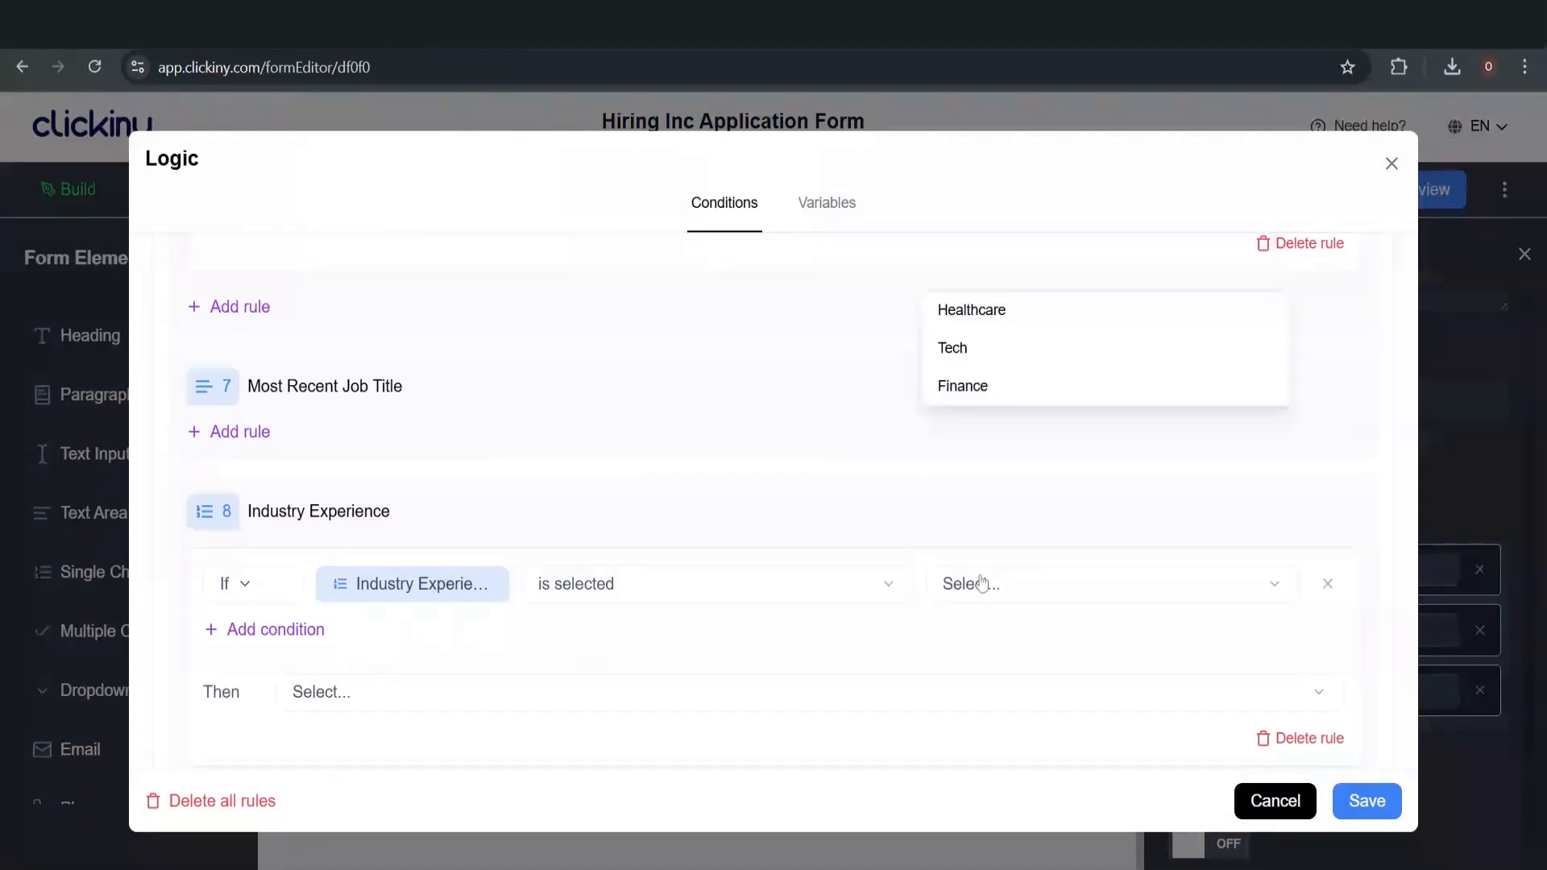
{"action": "left_click", "coordinate": [982, 313]}
{"action": "scroll", "coordinate": [650, 435], "scroll_direction": "down", "scroll_amount": 5}
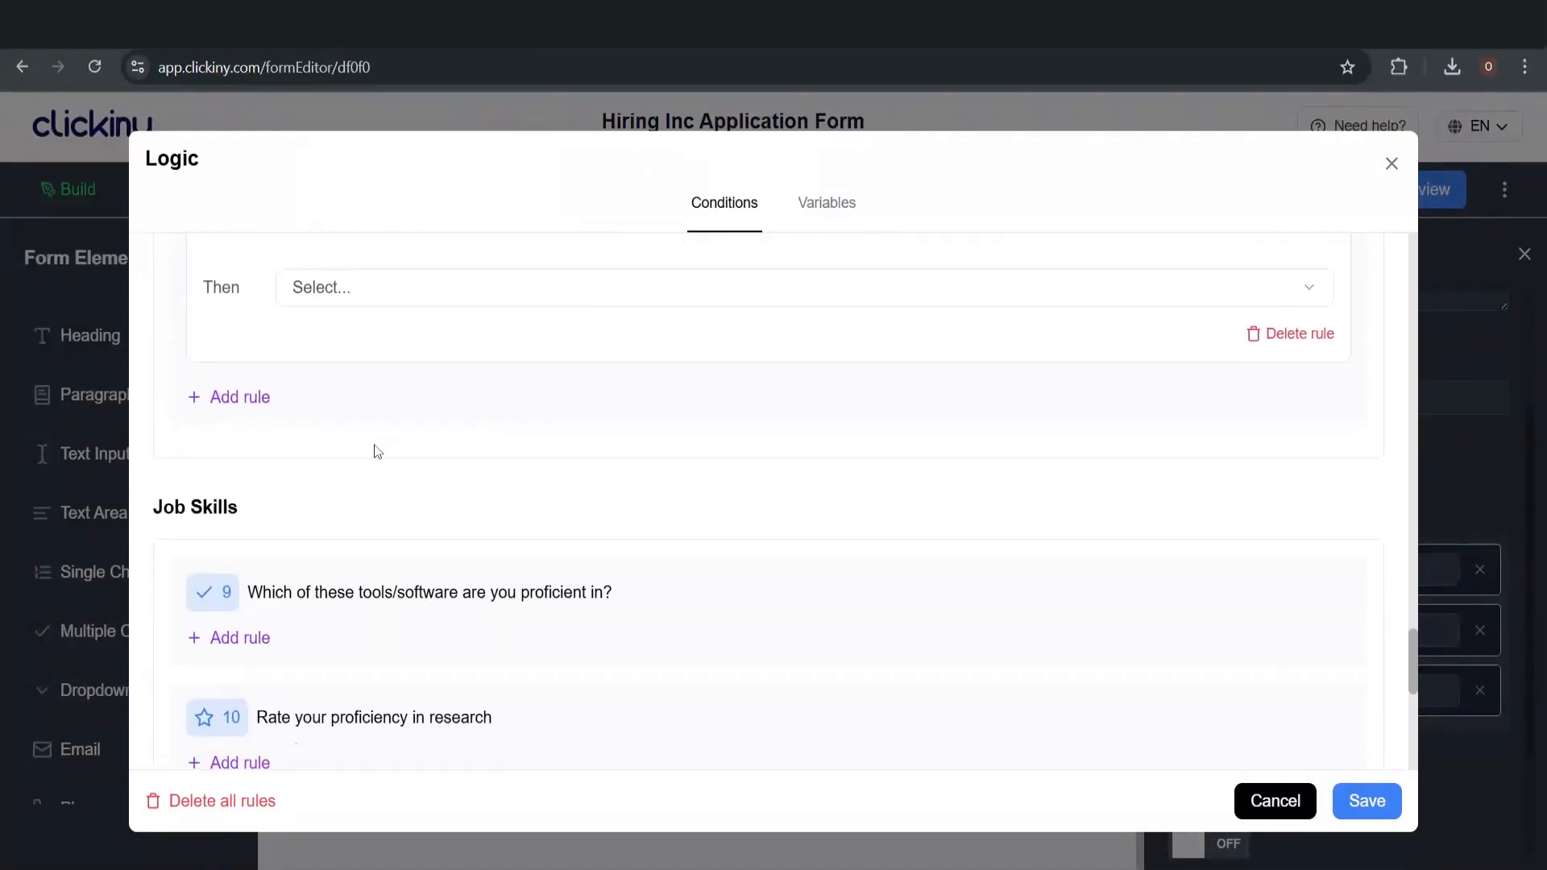
{"action": "scroll", "coordinate": [358, 325], "scroll_direction": "up", "scroll_amount": 2}
{"action": "left_click", "coordinate": [348, 407]}
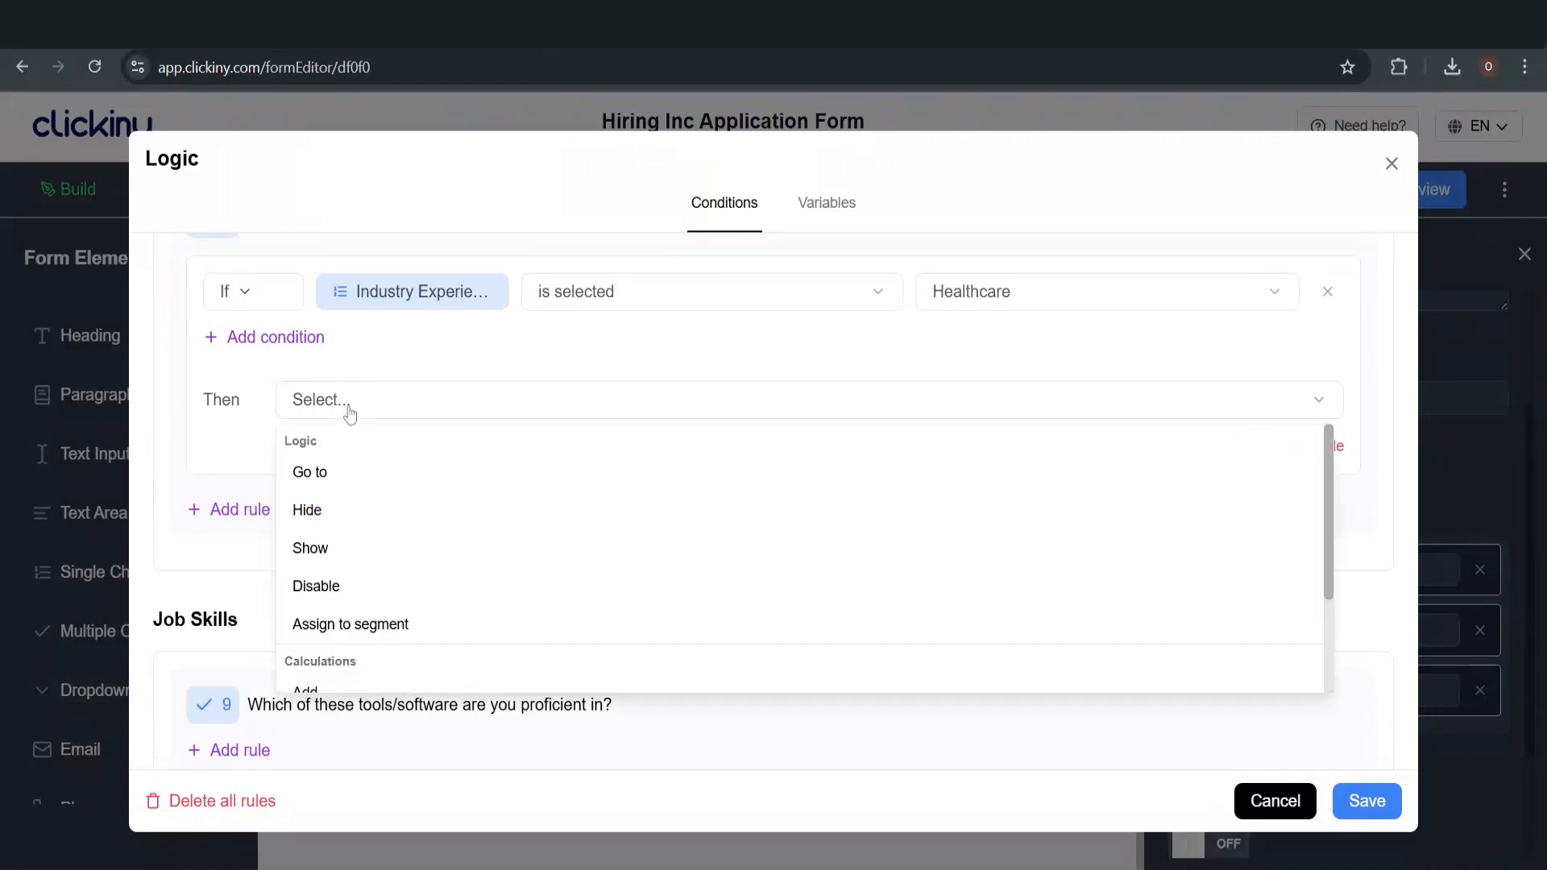
{"action": "scroll", "coordinate": [408, 588], "scroll_direction": "down", "scroll_amount": 2}
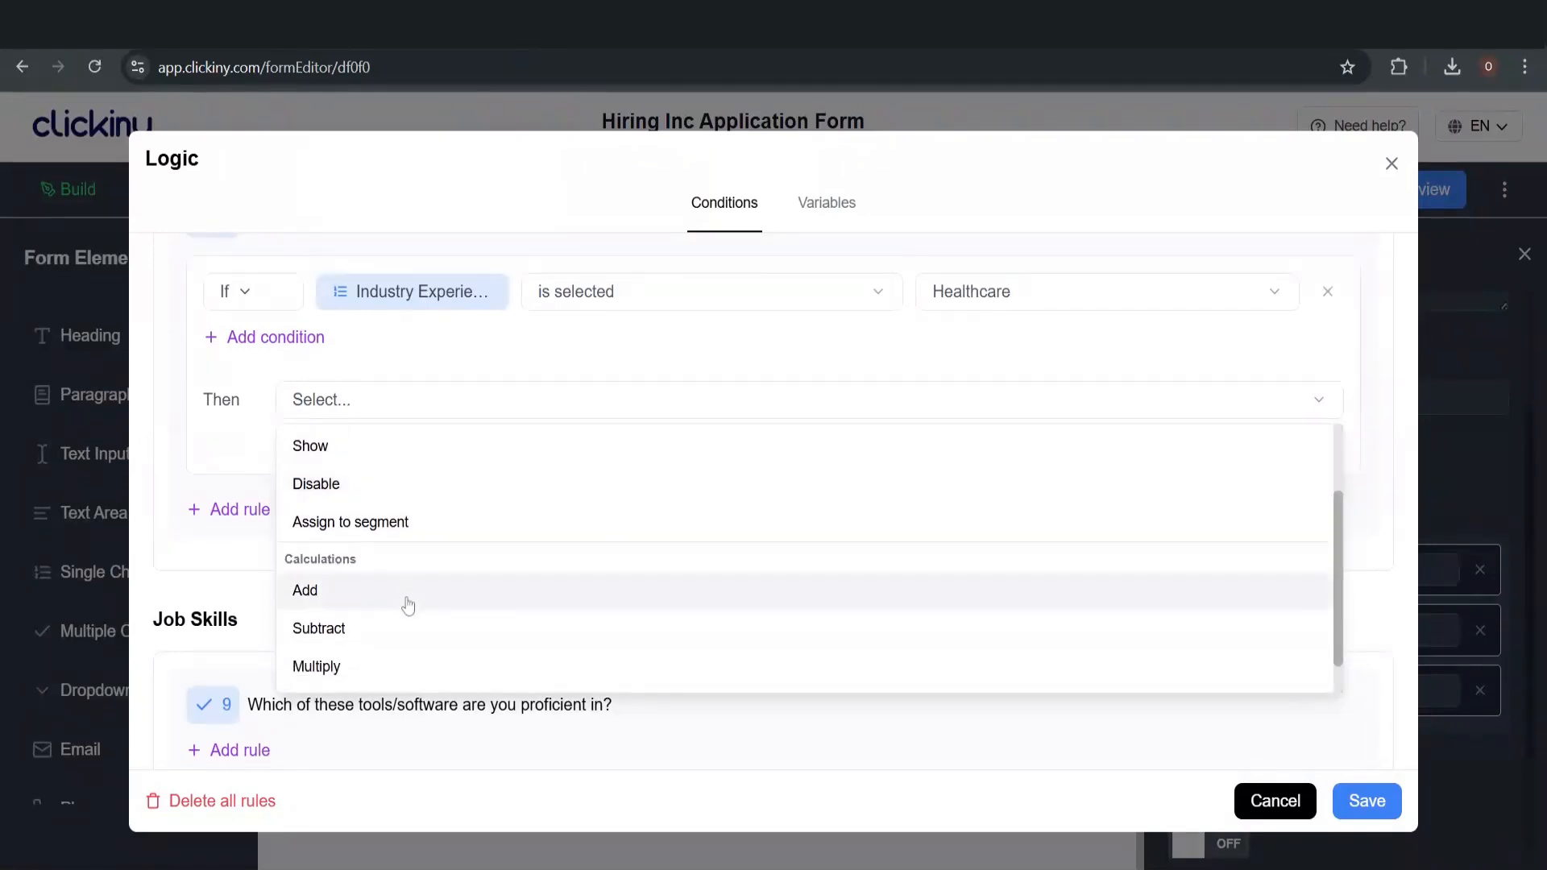
{"action": "left_click", "coordinate": [407, 603]}
{"action": "left_click", "coordinate": [432, 416]}
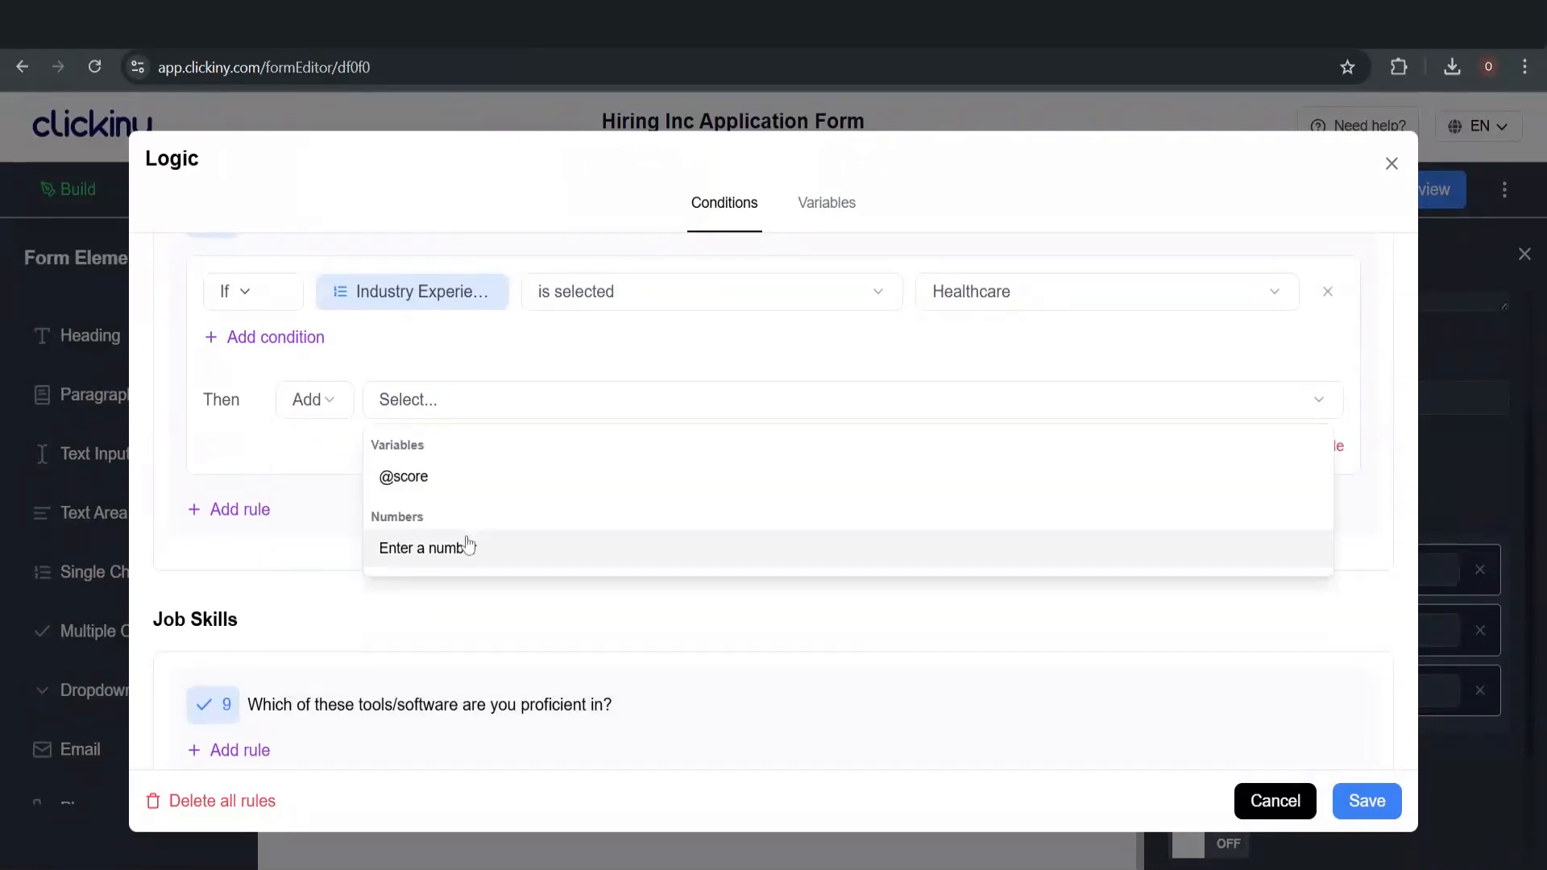
{"action": "left_click", "coordinate": [469, 548]}
{"action": "left_click", "coordinate": [384, 399]}
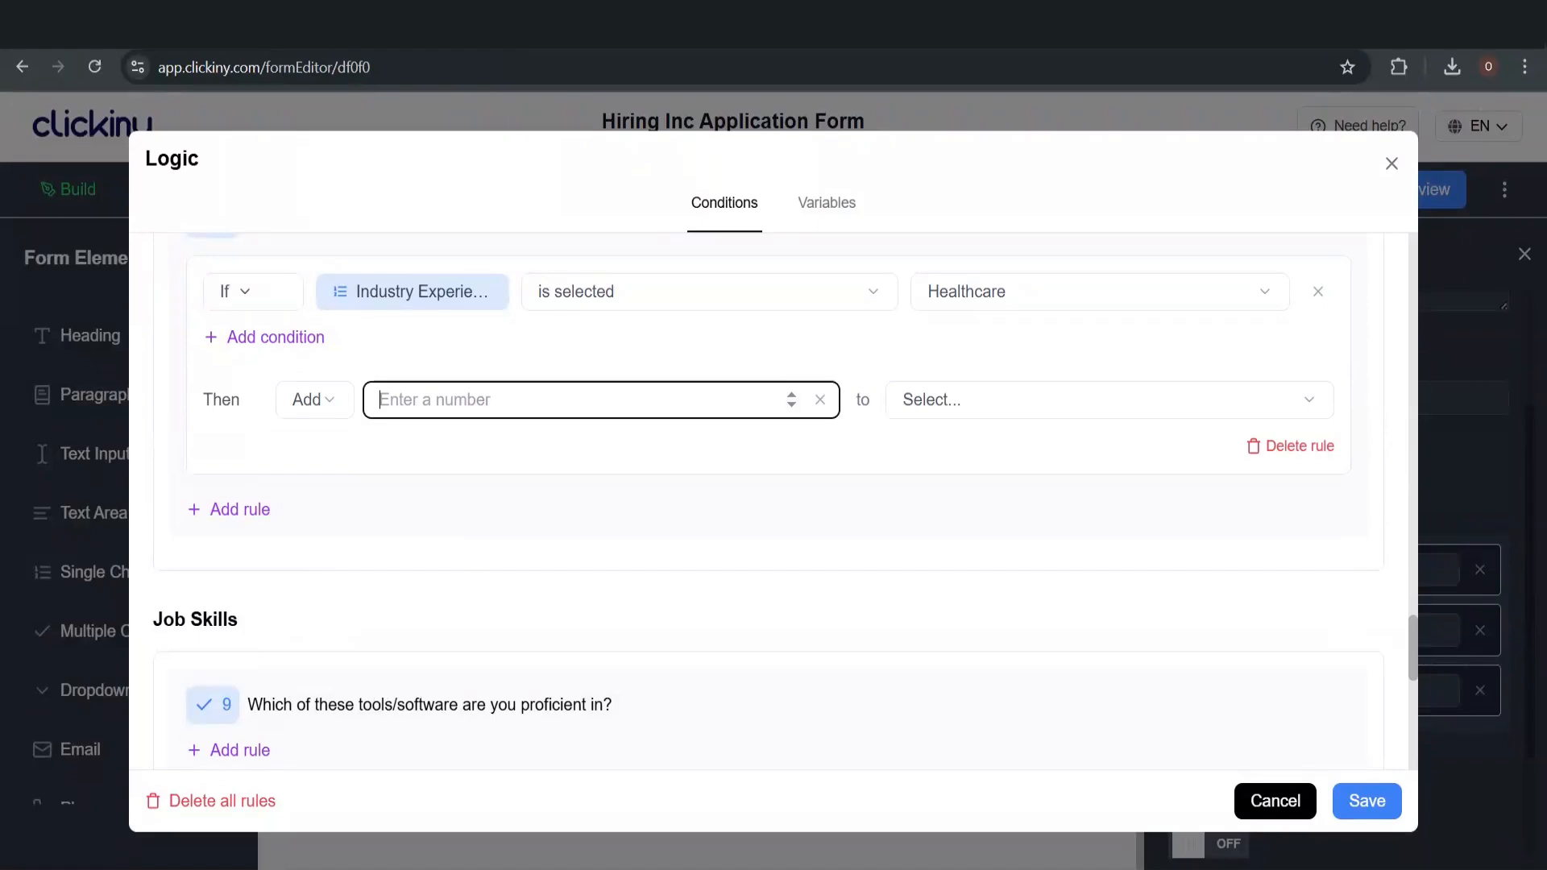
{"action": "type", "text": "2"}
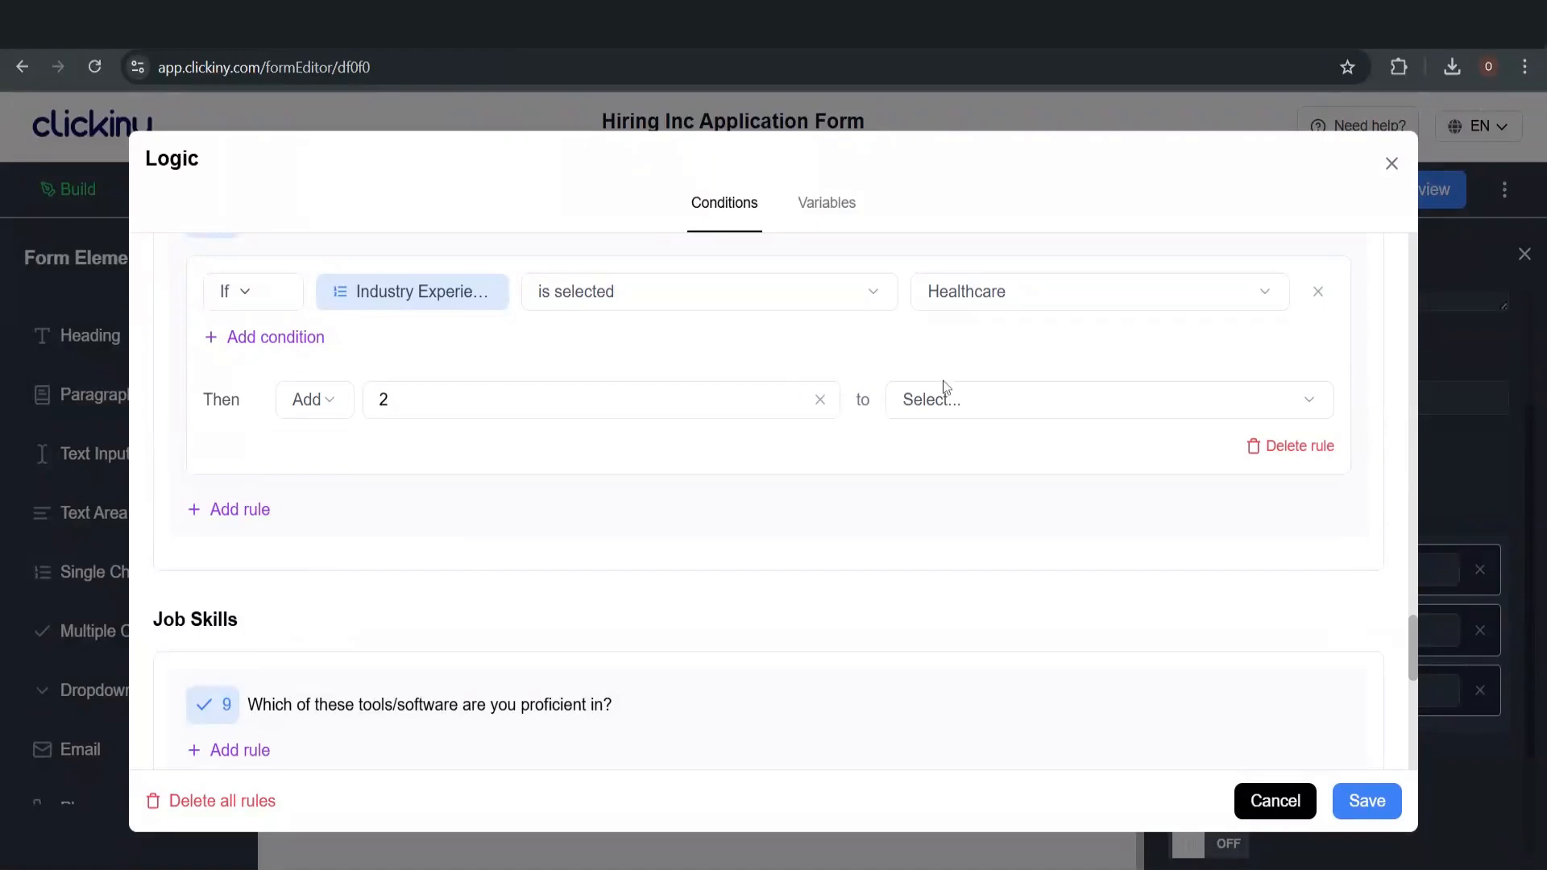
{"action": "left_click", "coordinate": [949, 411]}
{"action": "left_click", "coordinate": [953, 476]}
{"action": "left_click", "coordinate": [233, 511]}
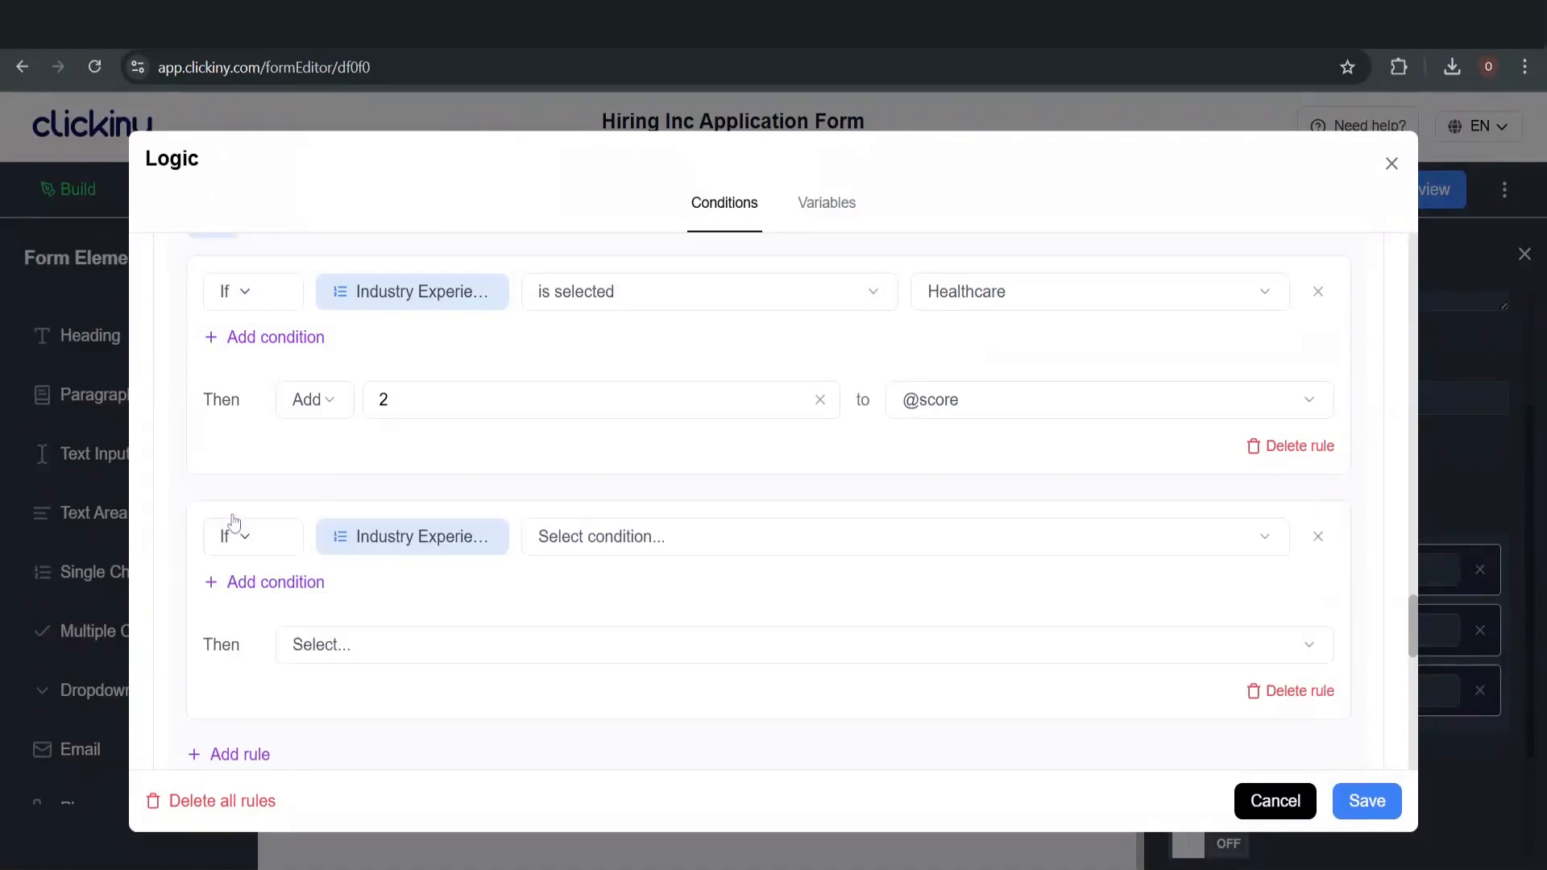
{"action": "left_click", "coordinate": [638, 539]}
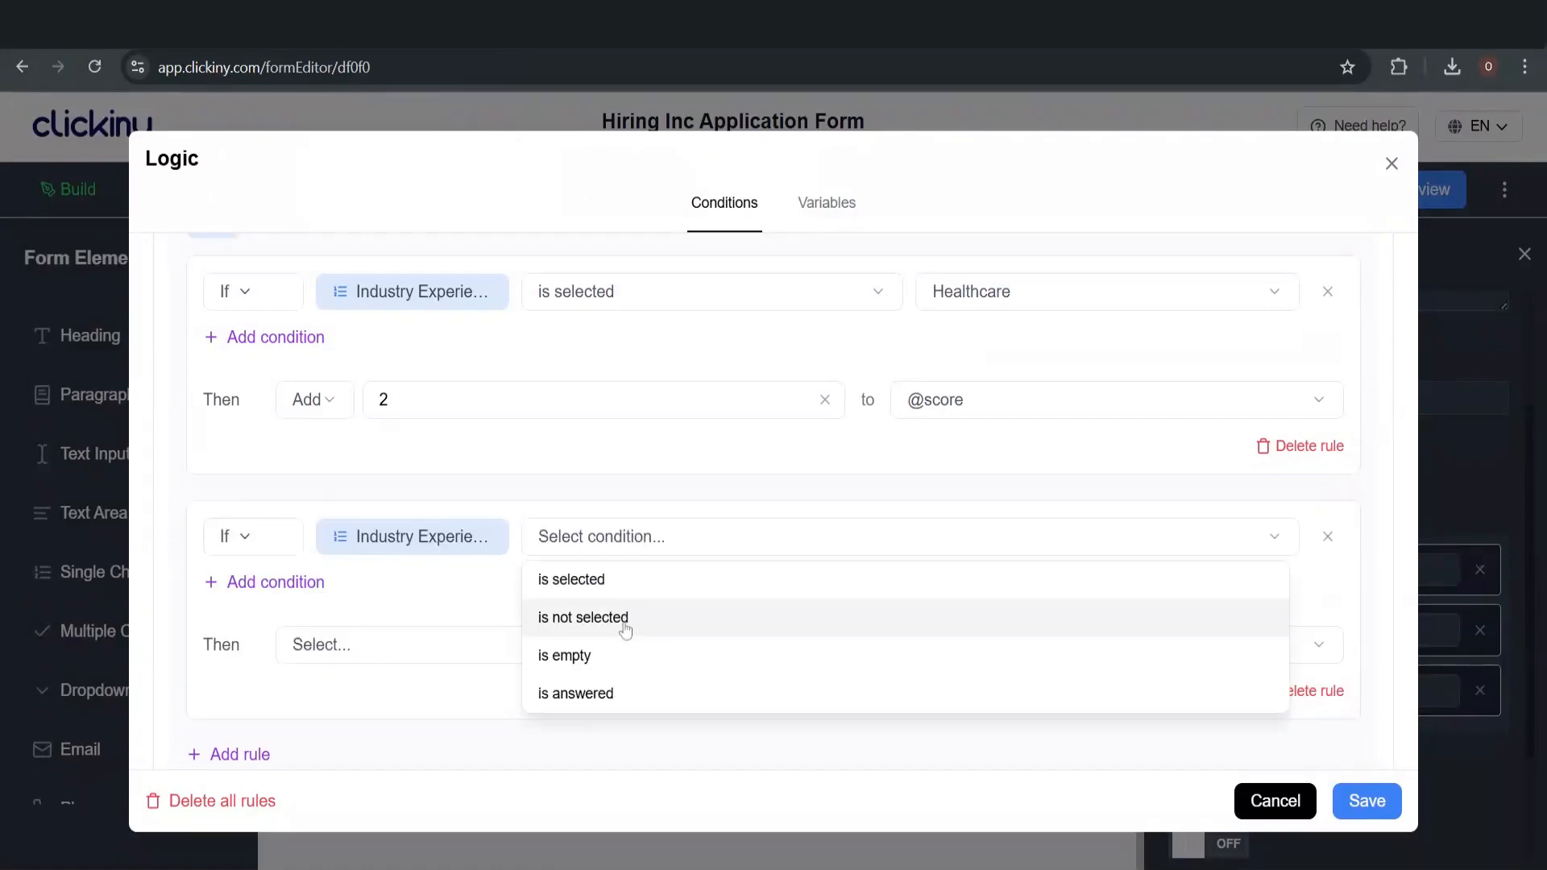
{"action": "left_click", "coordinate": [635, 585]}
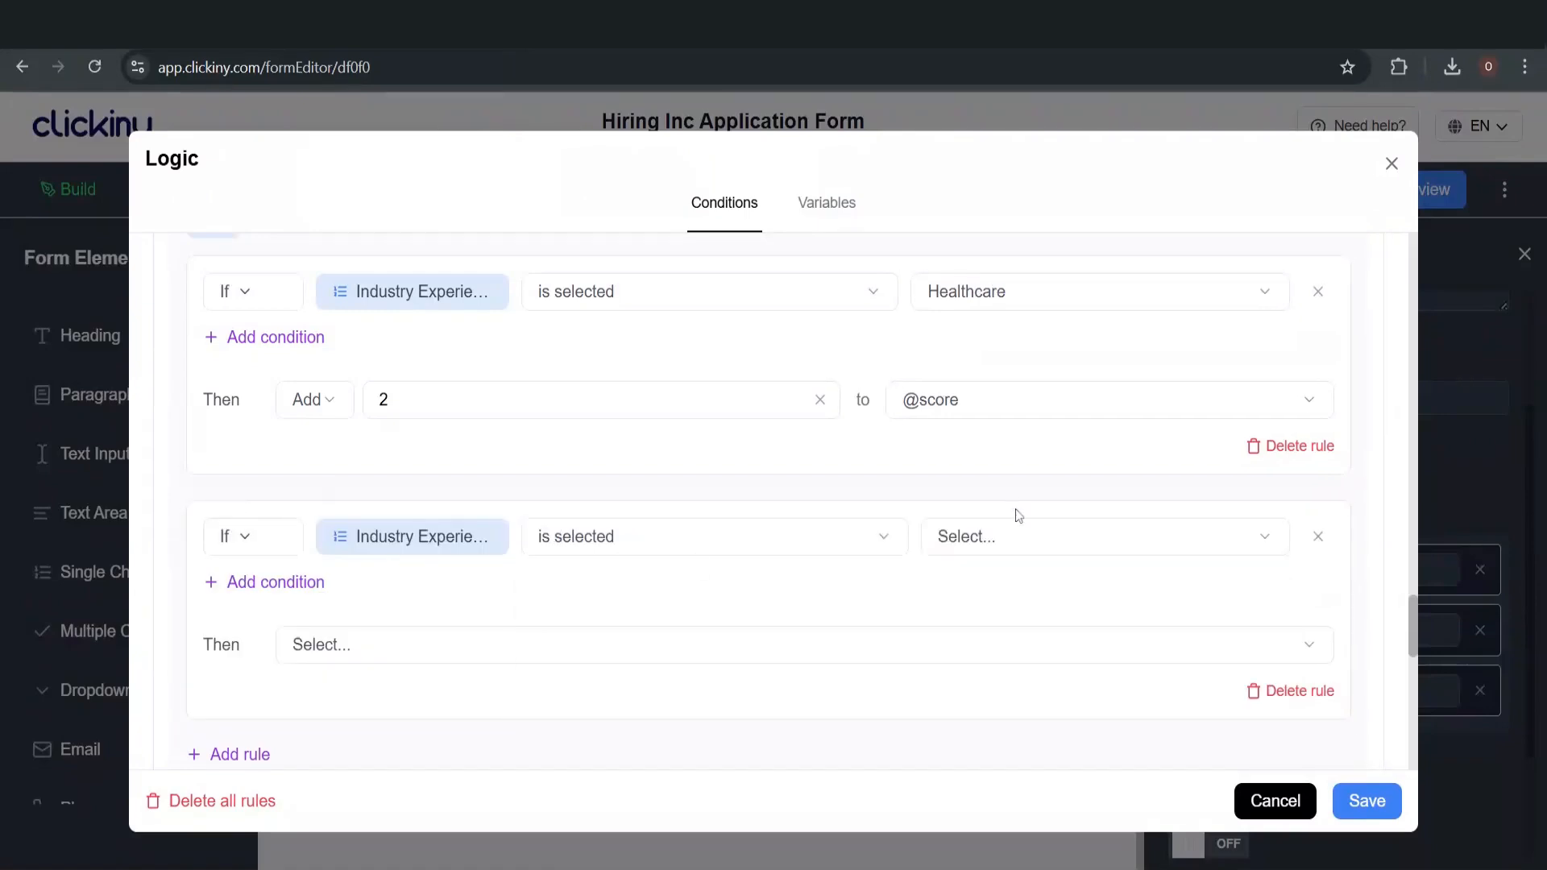
{"action": "left_click", "coordinate": [1016, 550]}
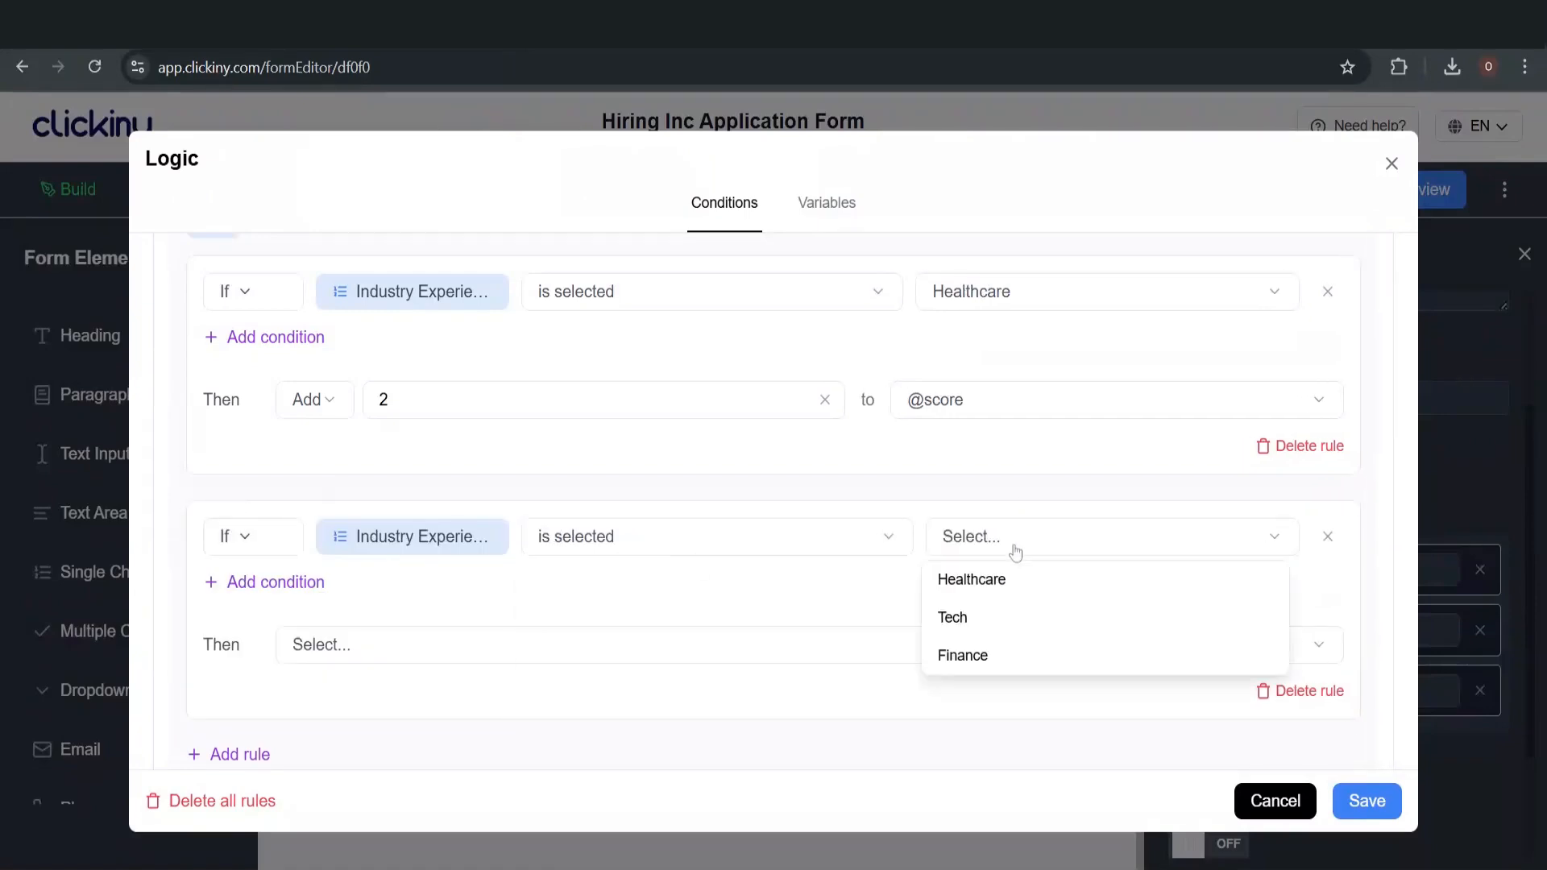
{"action": "left_click", "coordinate": [998, 618]}
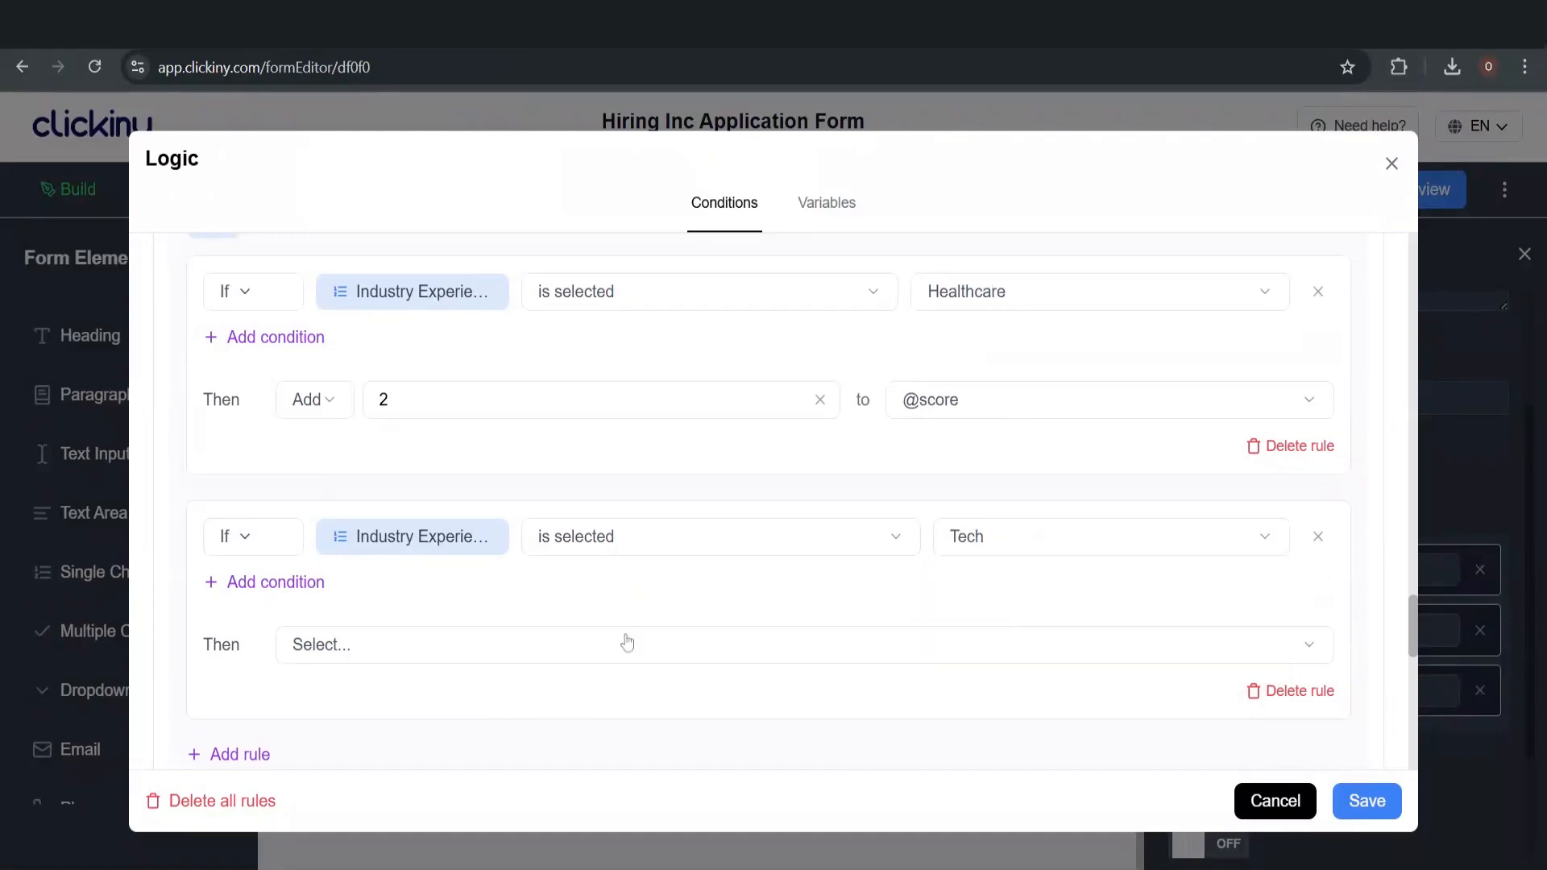
{"action": "left_click", "coordinate": [345, 642]}
{"action": "scroll", "coordinate": [360, 556], "scroll_direction": "down", "scroll_amount": 2}
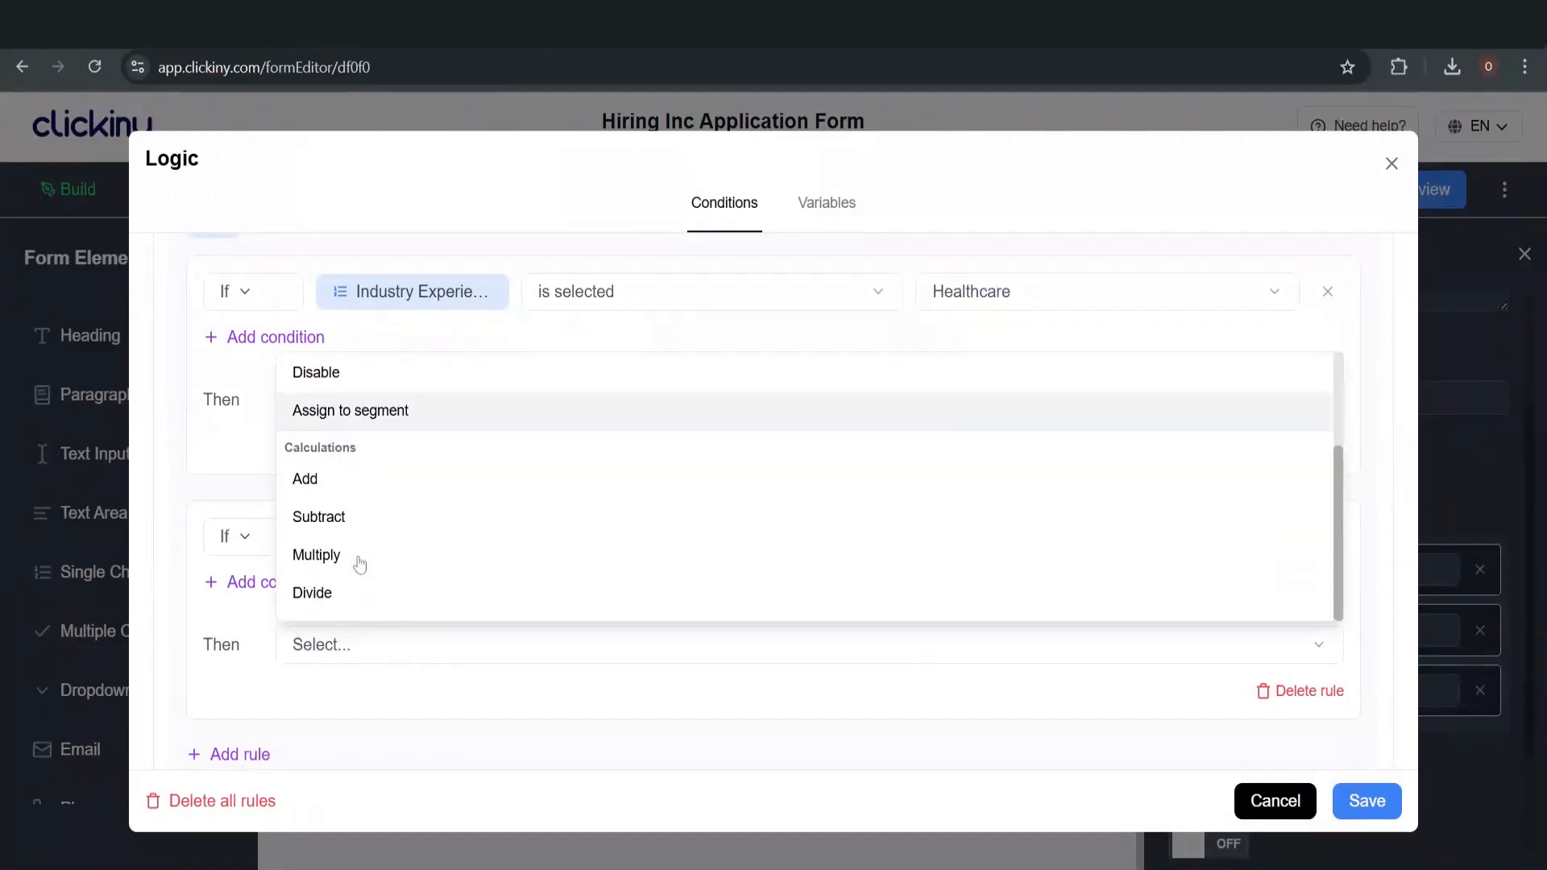
{"action": "left_click", "coordinate": [367, 482]}
{"action": "left_click", "coordinate": [536, 642]}
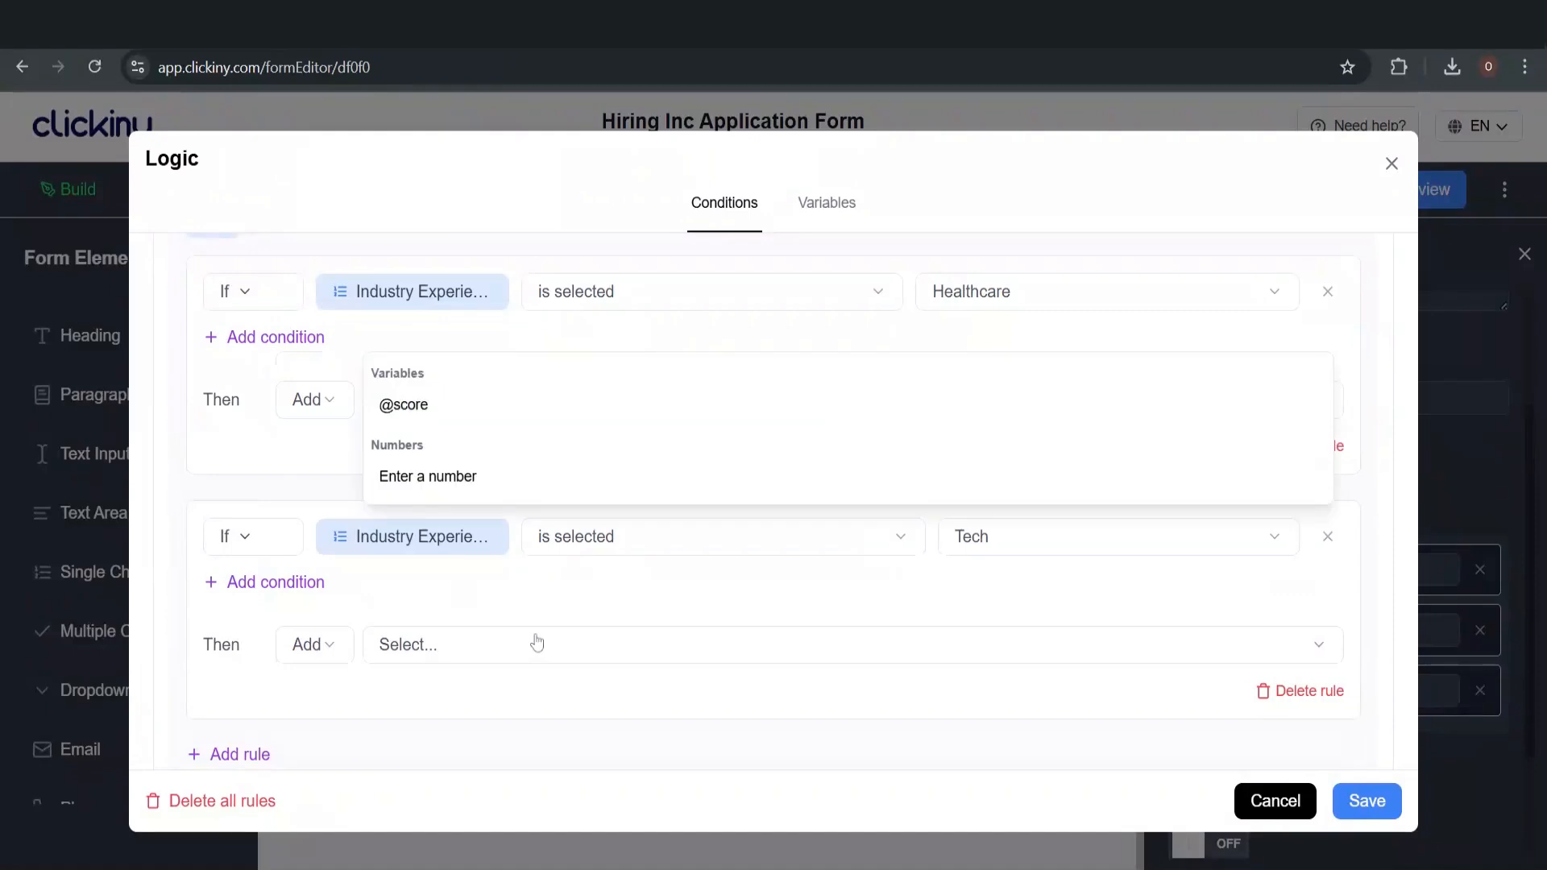
{"action": "left_click", "coordinate": [484, 486]}
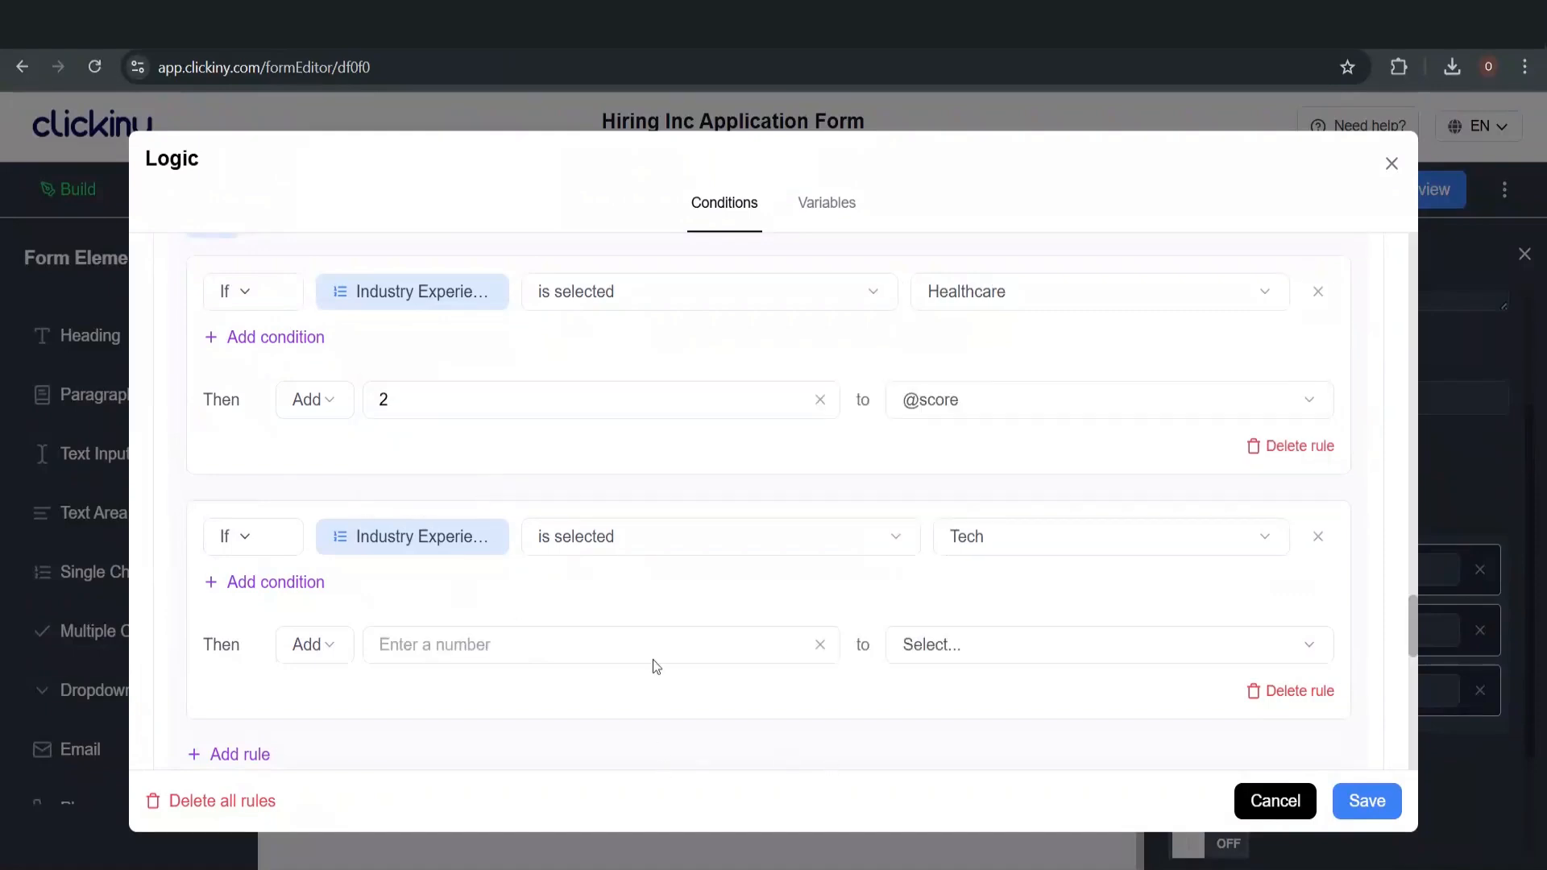
{"action": "left_click", "coordinate": [483, 645]}
{"action": "type", "text": "1"}
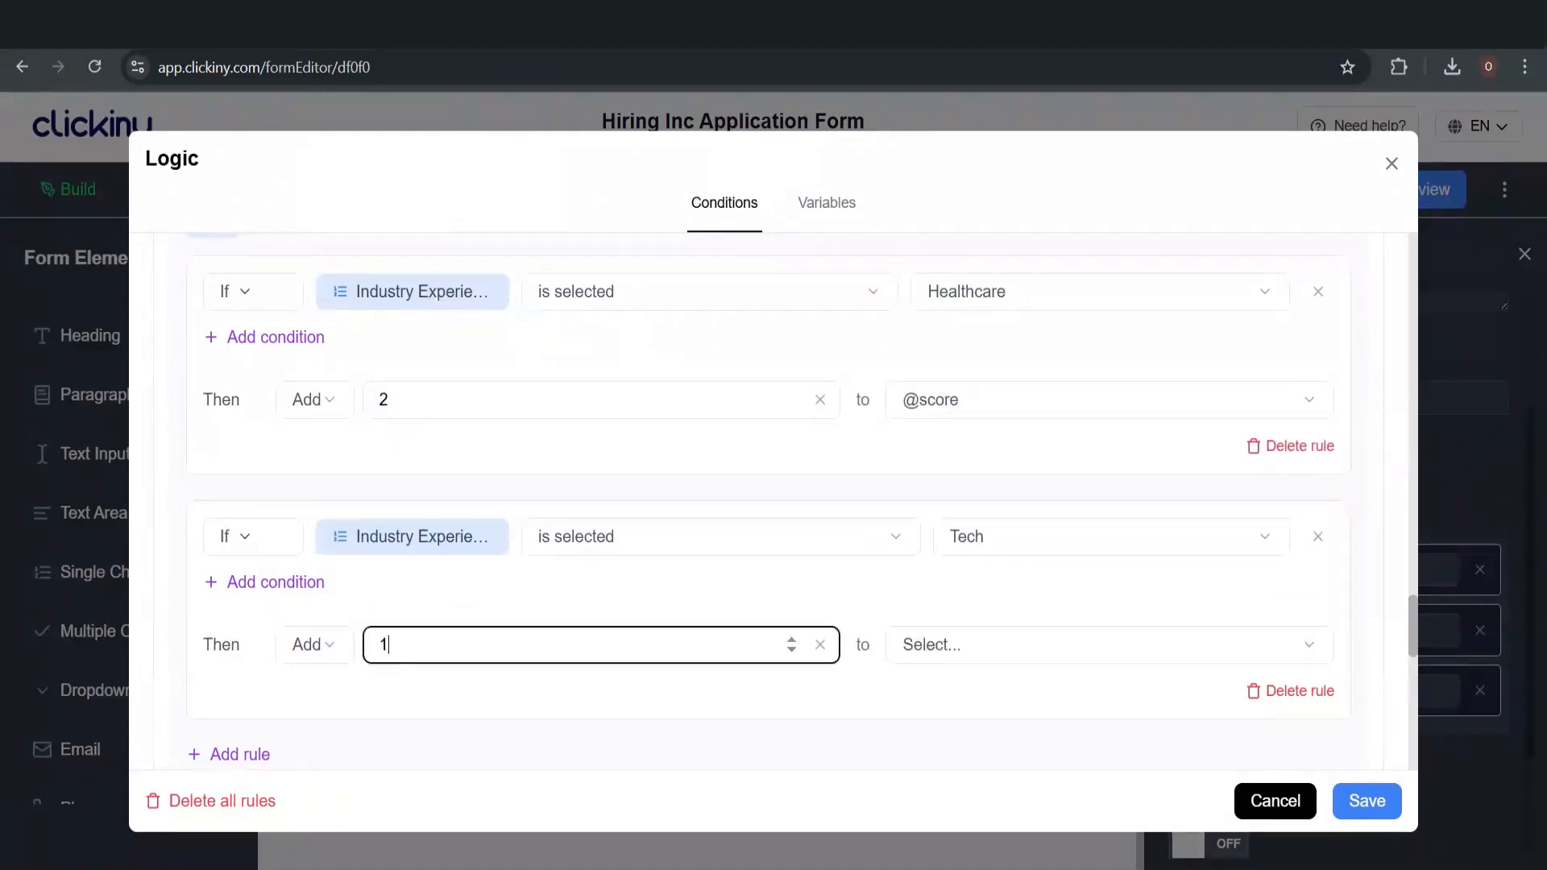
{"action": "left_click", "coordinate": [946, 643]}
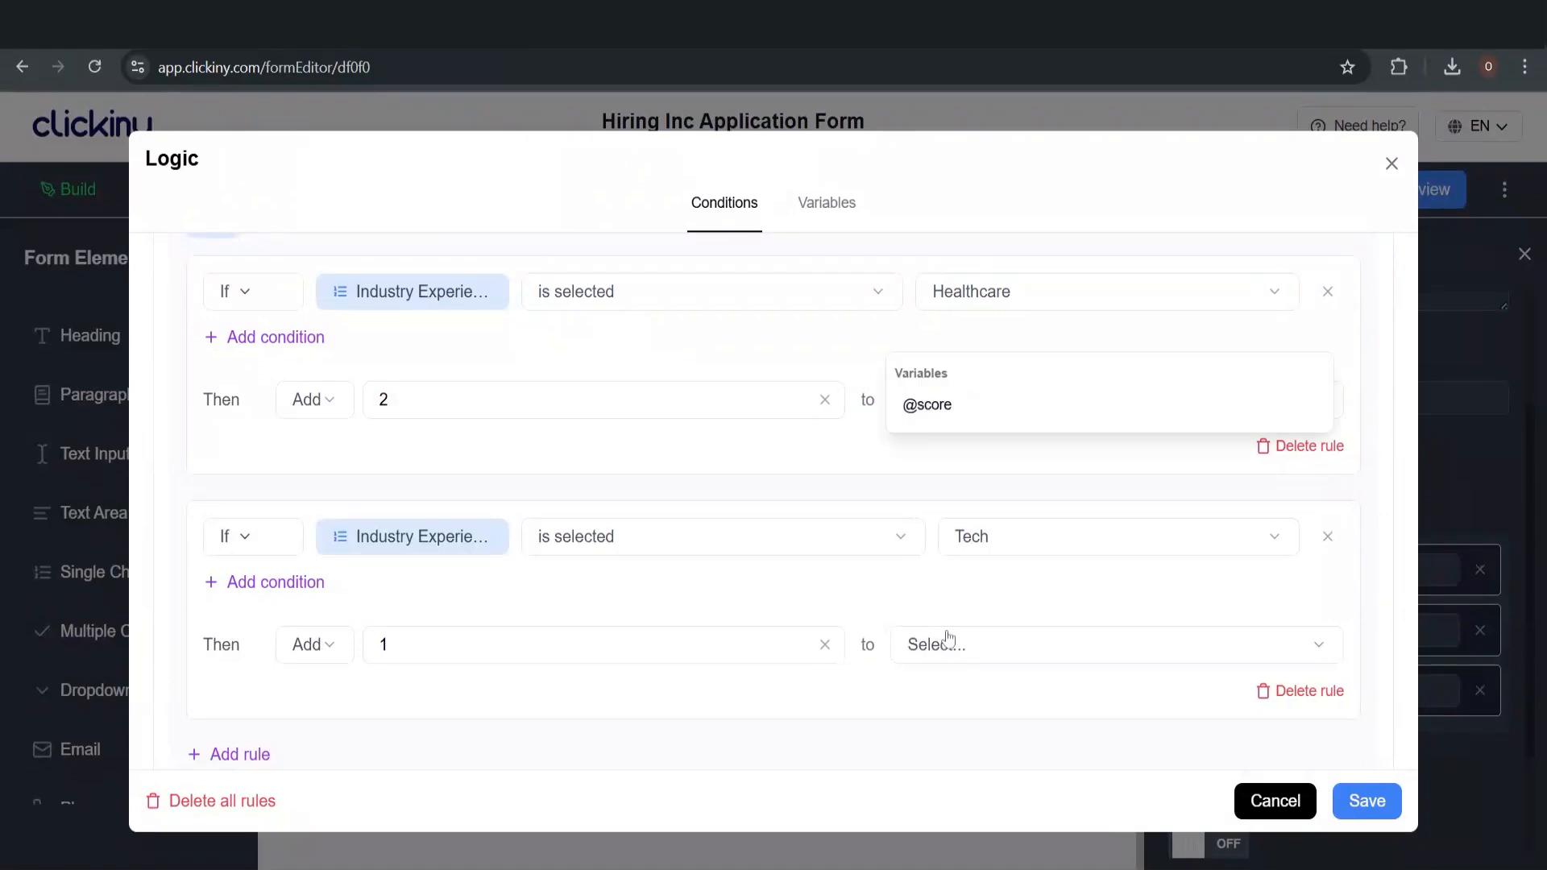
{"action": "left_click", "coordinate": [909, 406]}
{"action": "scroll", "coordinate": [760, 553], "scroll_direction": "down", "scroll_amount": 3}
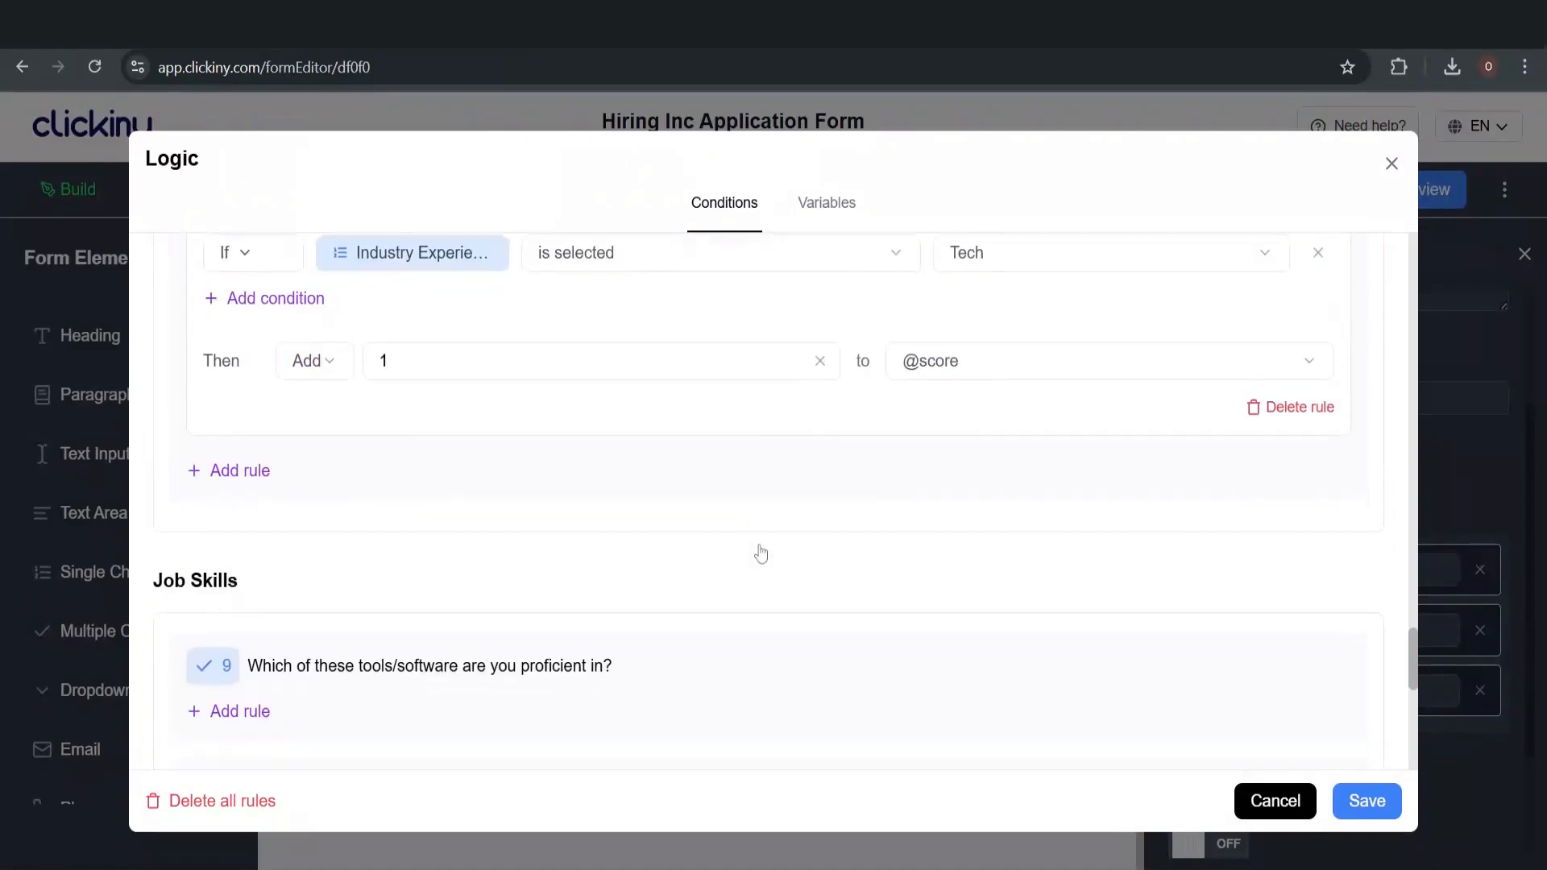
Add a third Industry Experience rule triggered when Finance is selected
{"action": "left_click", "coordinate": [223, 476]}
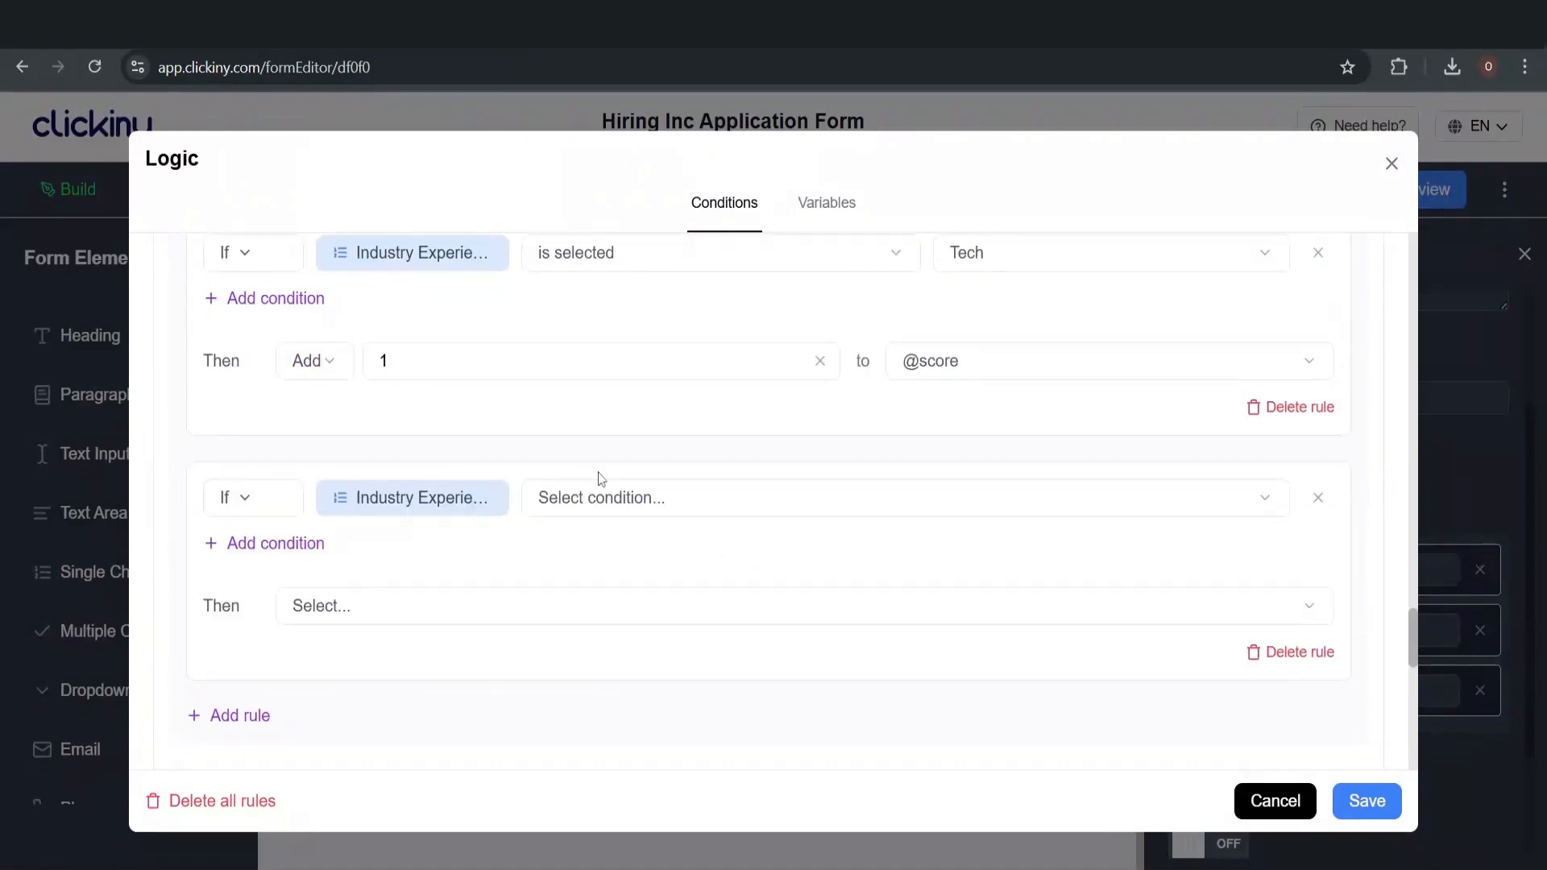
{"action": "left_click", "coordinate": [657, 500]}
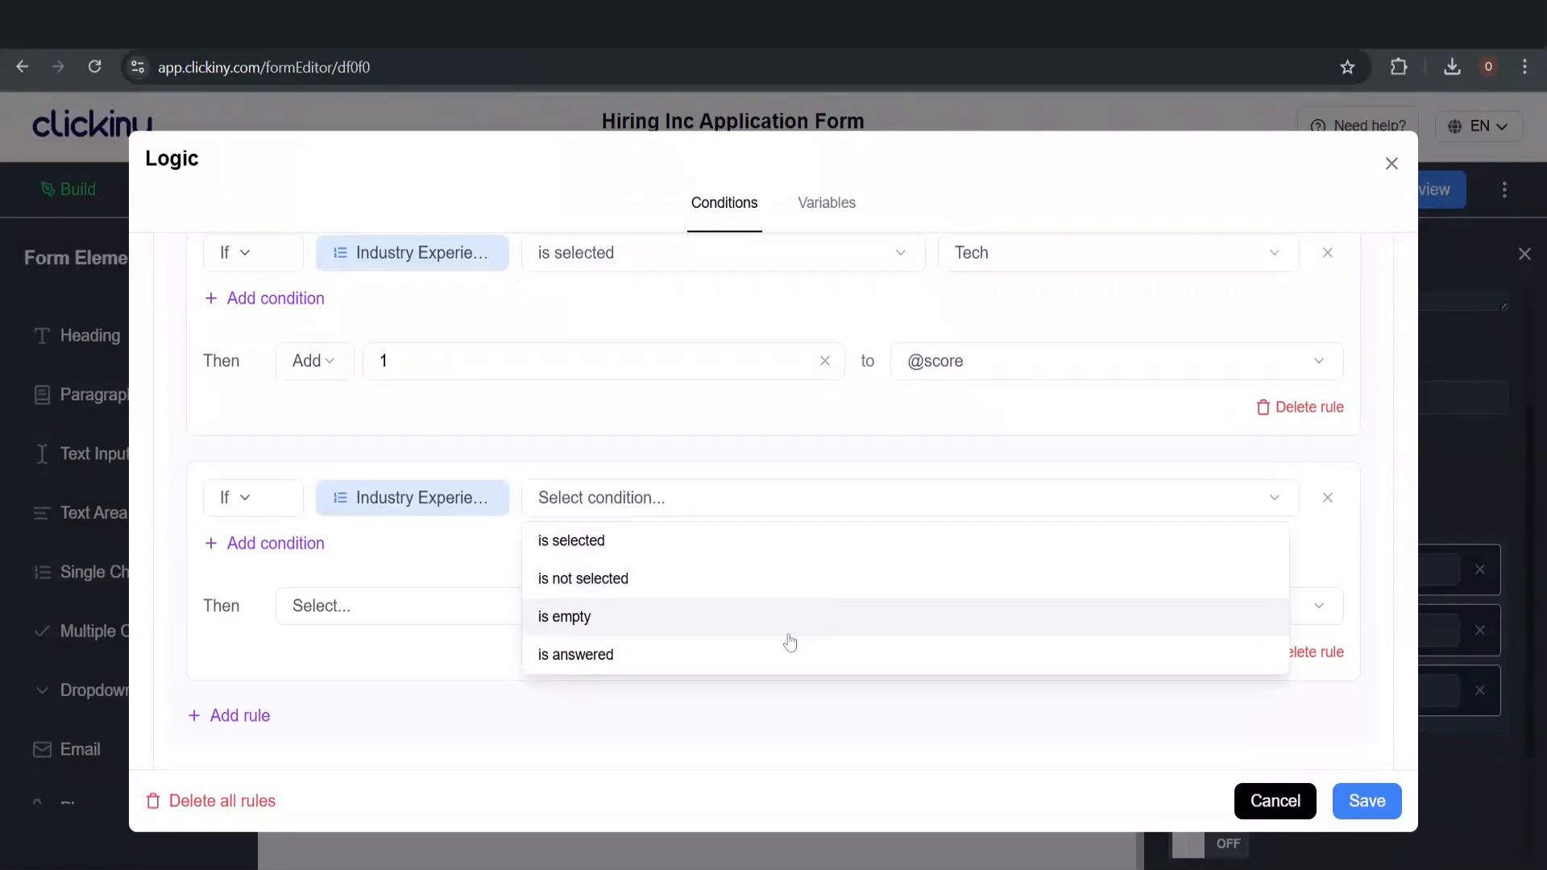
{"action": "left_click", "coordinate": [789, 556]}
{"action": "left_click", "coordinate": [774, 502]}
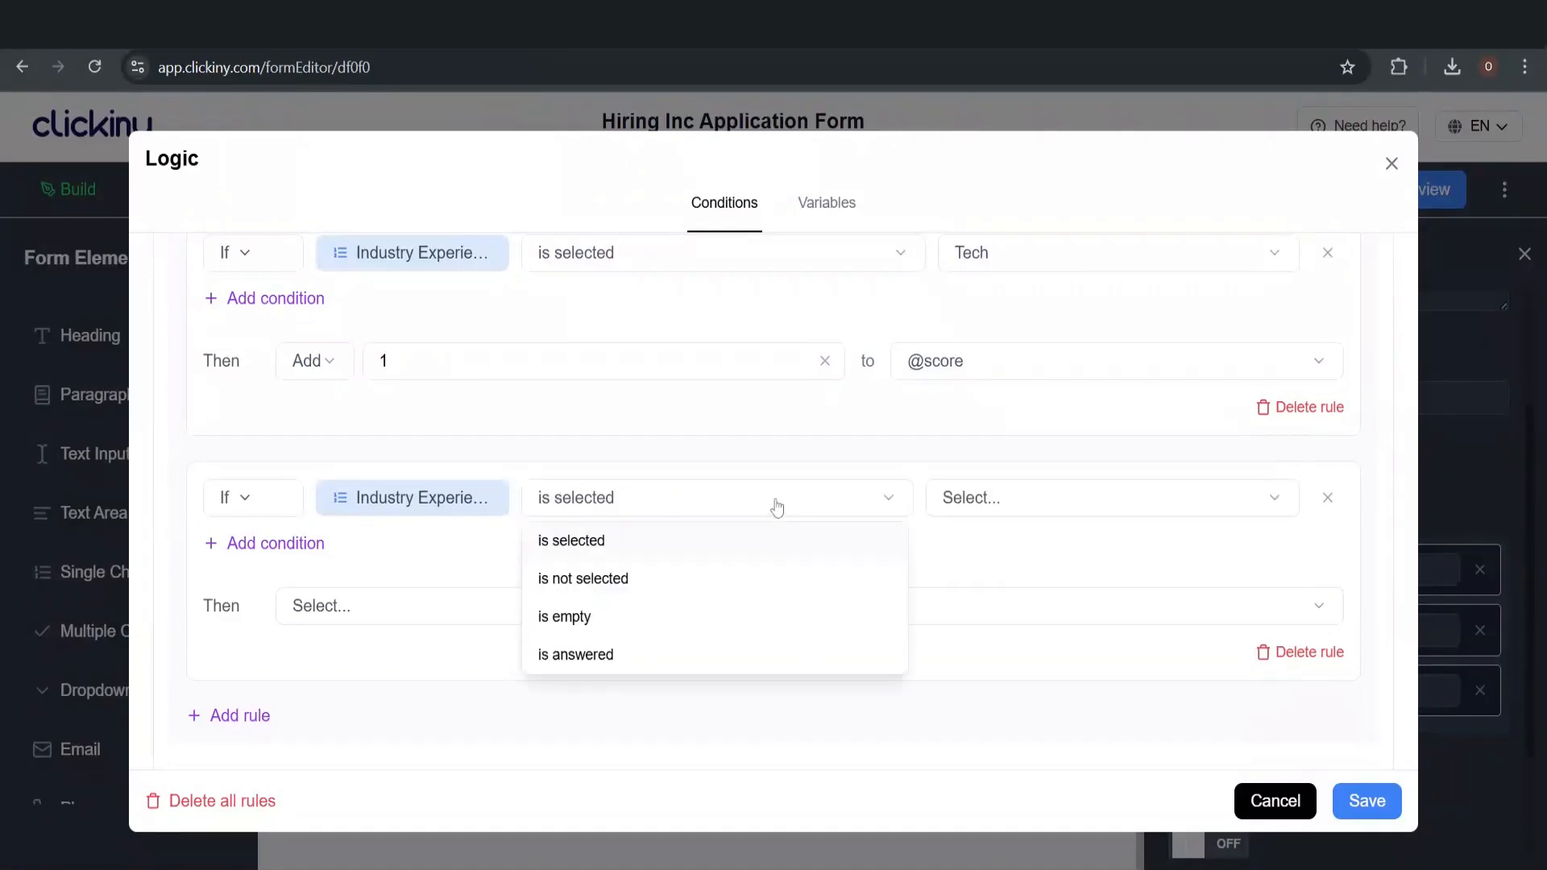
{"action": "left_click", "coordinate": [731, 544]}
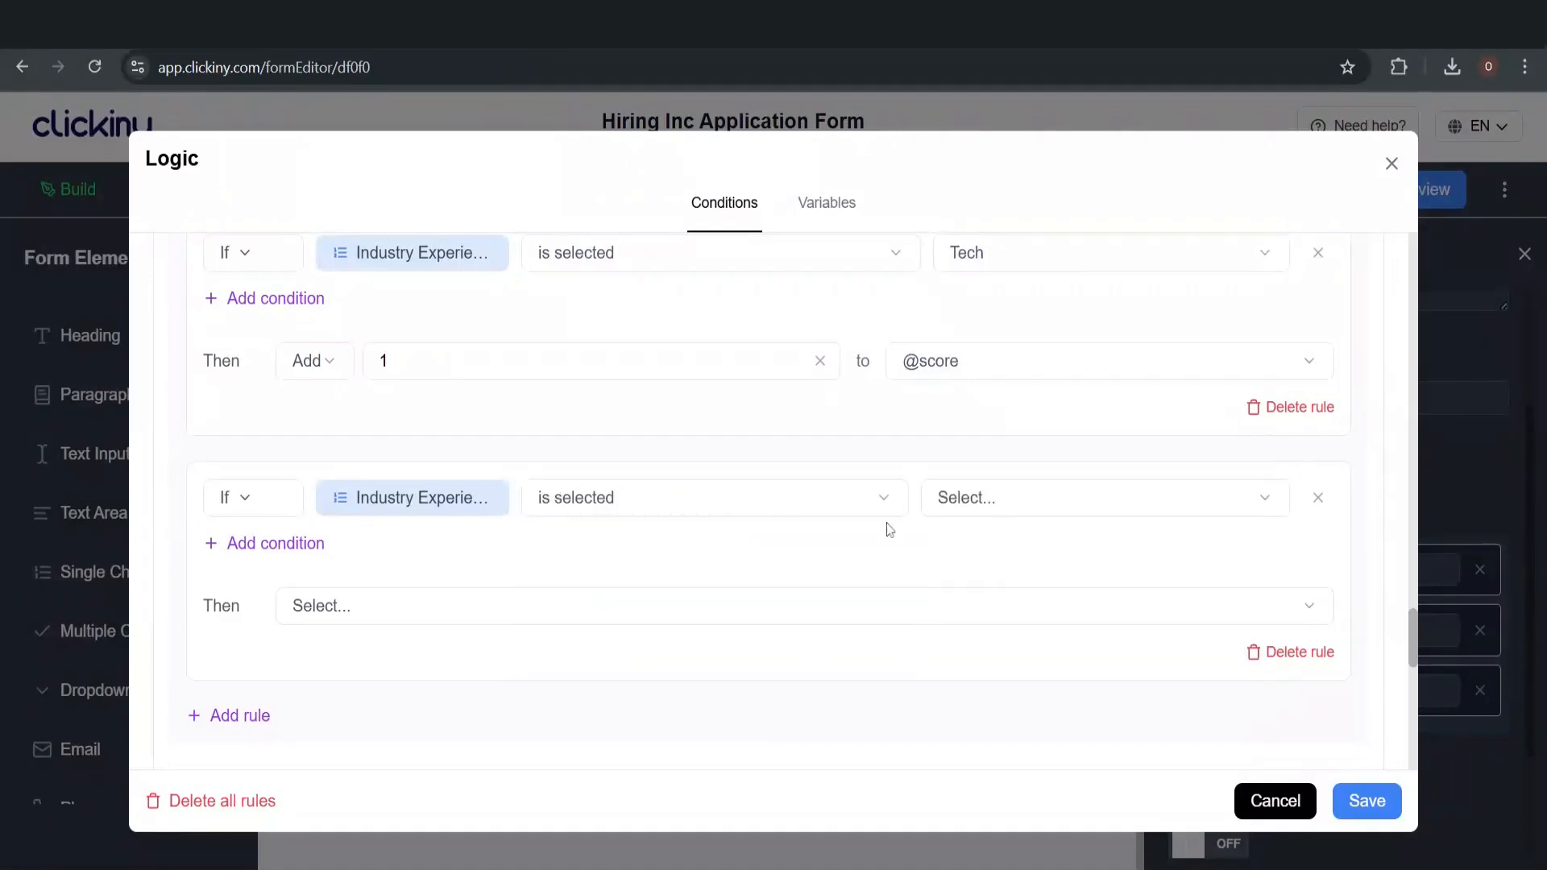
{"action": "left_click", "coordinate": [996, 507]}
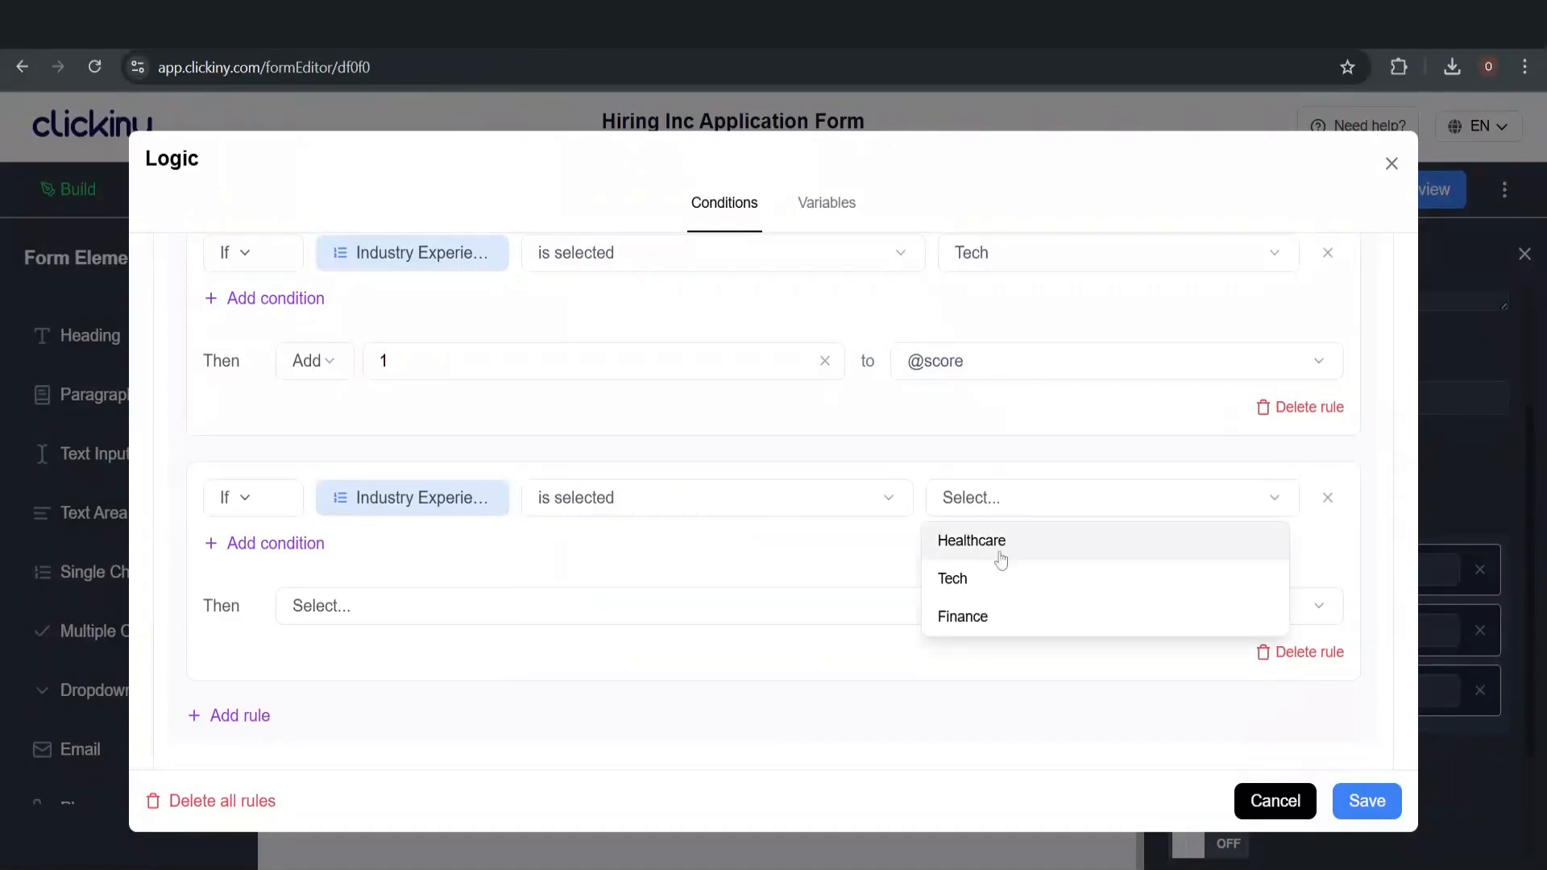
{"action": "left_click", "coordinate": [998, 617]}
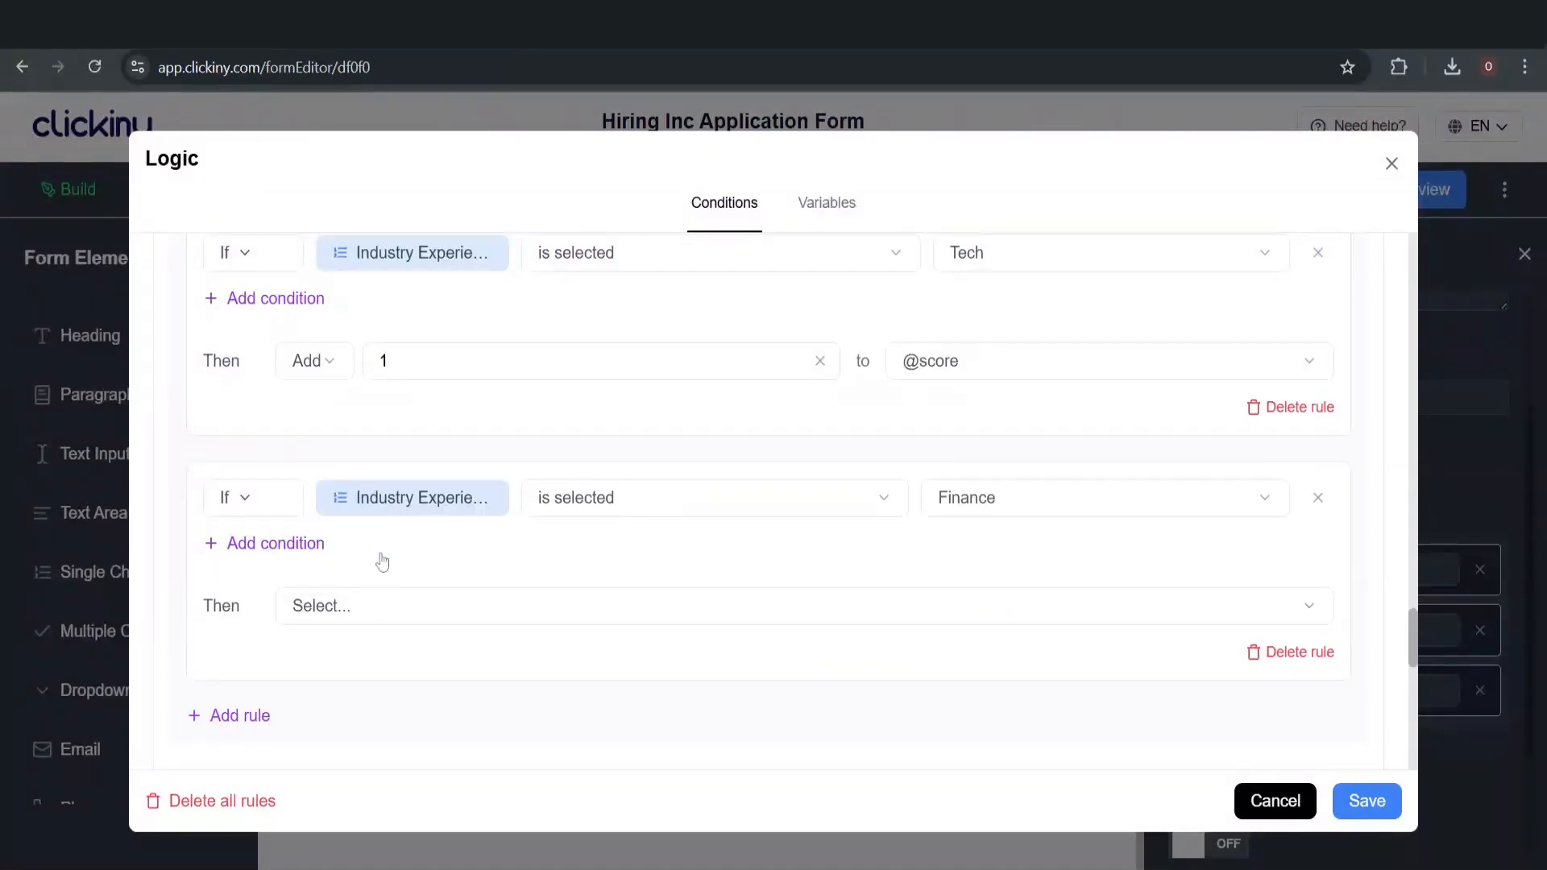
{"action": "left_click", "coordinate": [345, 609]}
{"action": "scroll", "coordinate": [382, 535], "scroll_direction": "down", "scroll_amount": 2}
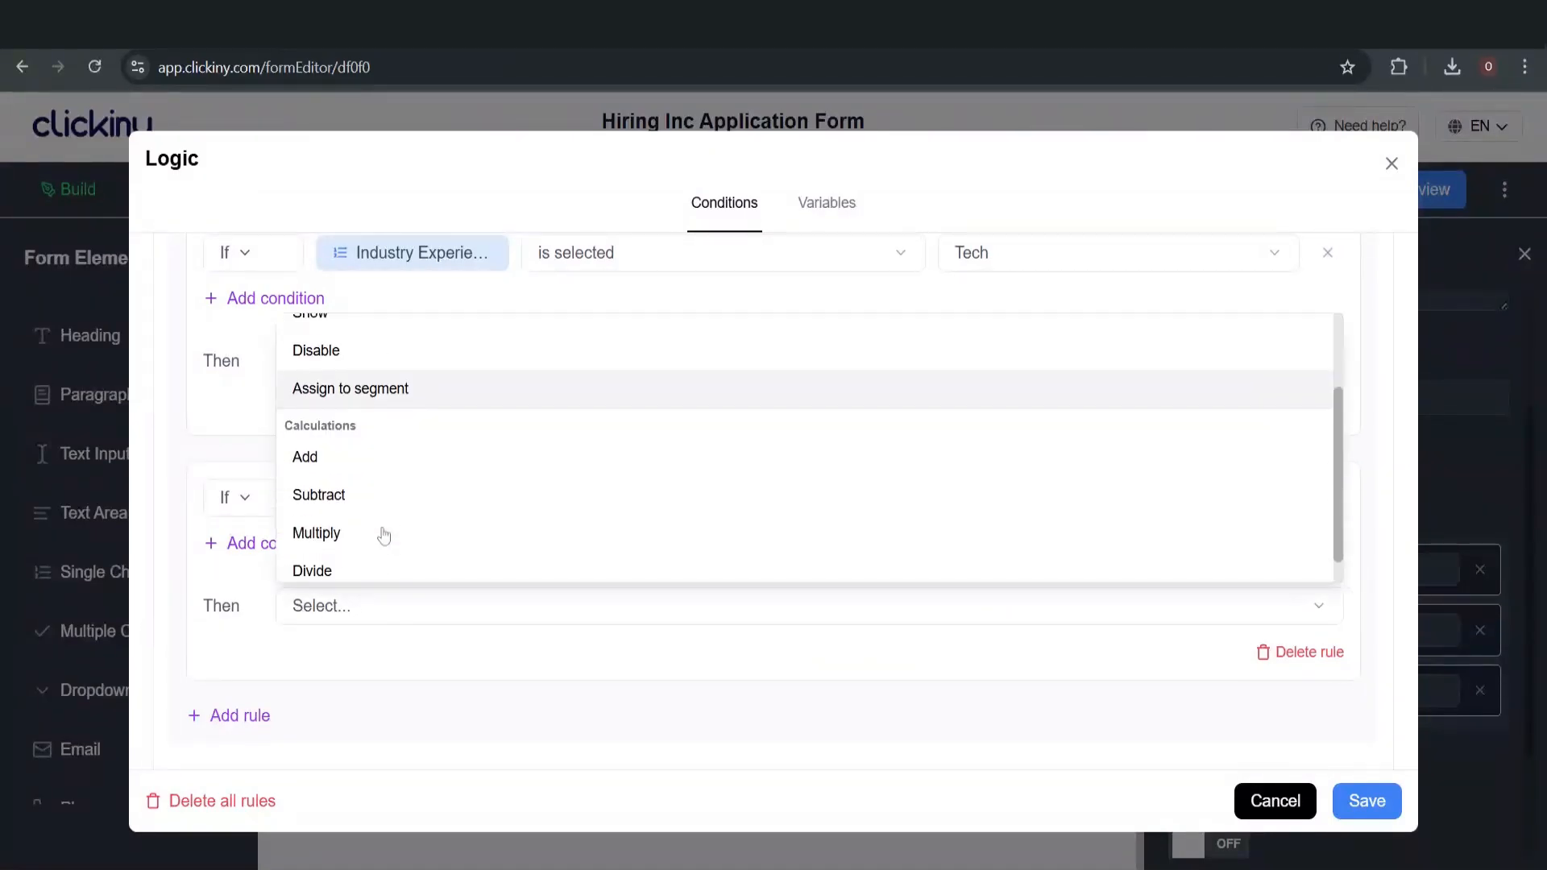
{"action": "left_click", "coordinate": [380, 439]}
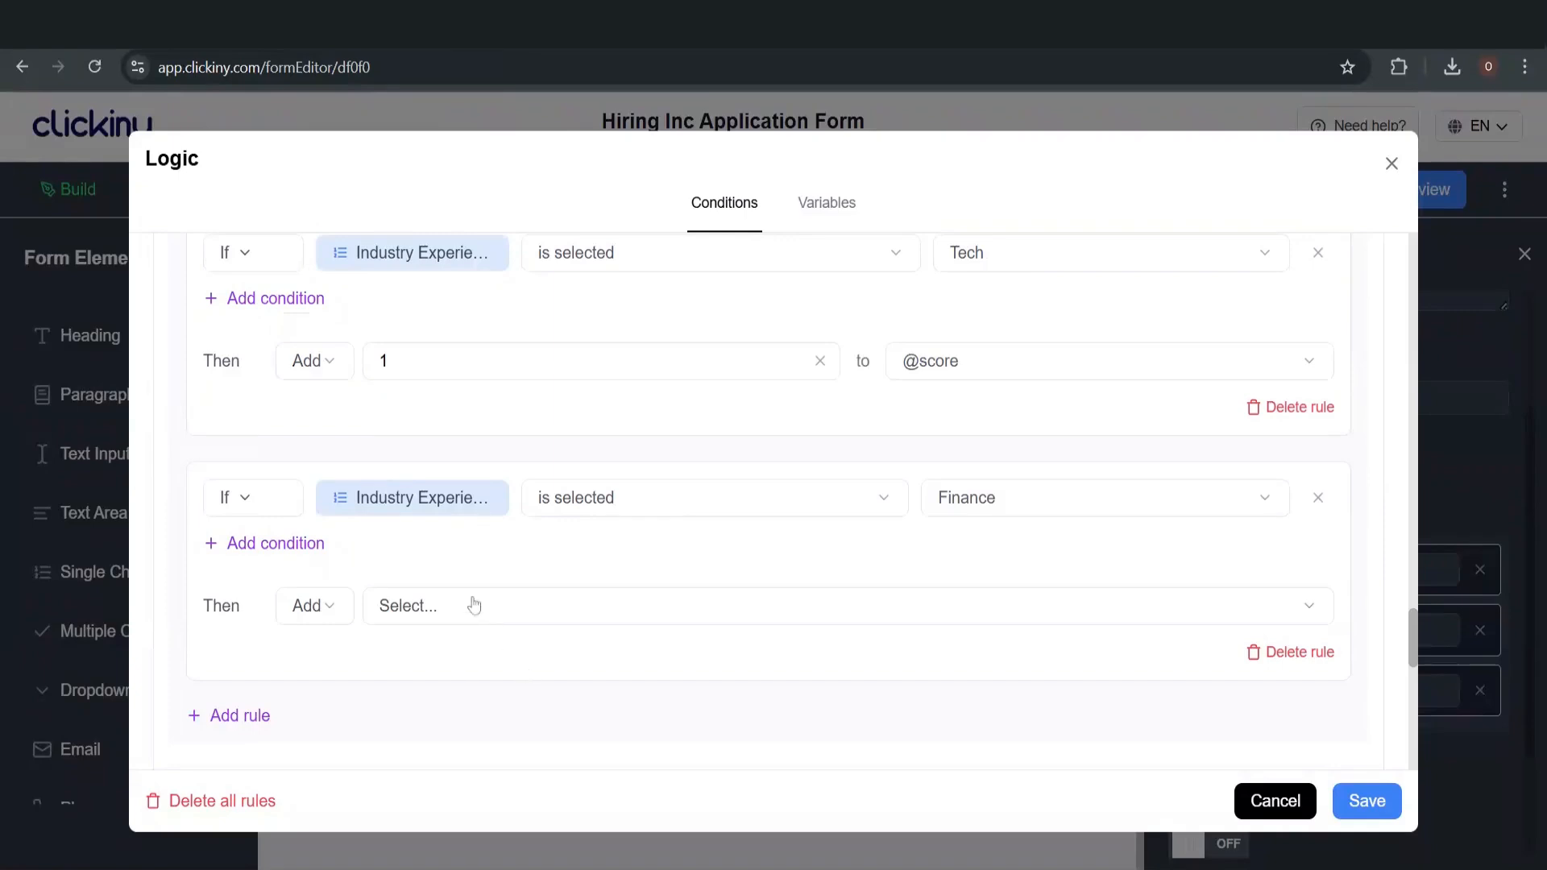
{"action": "left_click", "coordinate": [474, 606]}
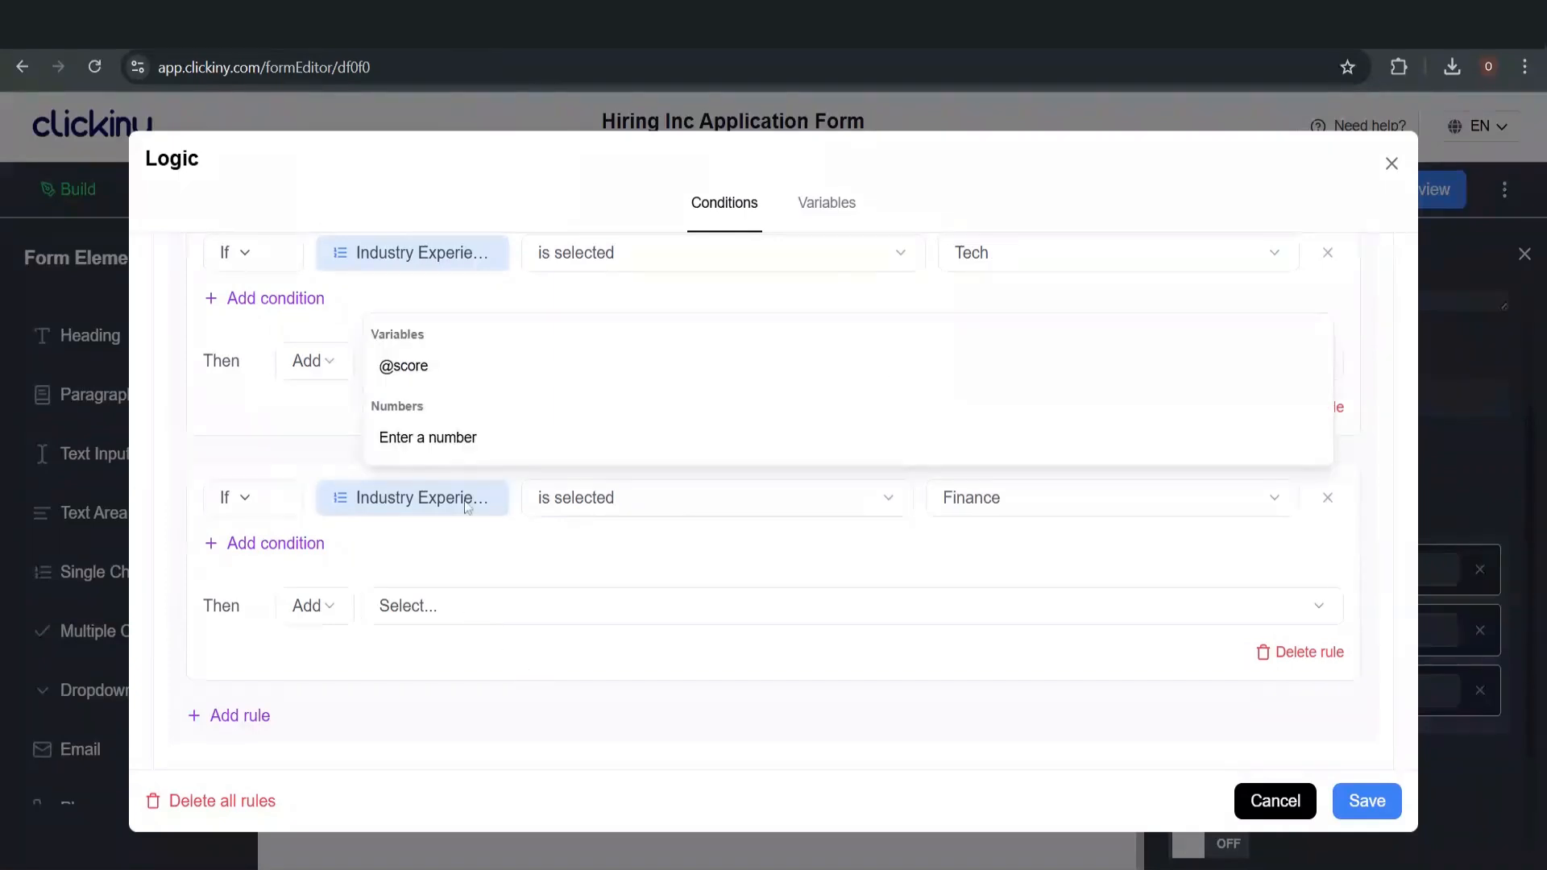
{"action": "left_click", "coordinate": [456, 439]}
{"action": "left_click", "coordinate": [564, 606]}
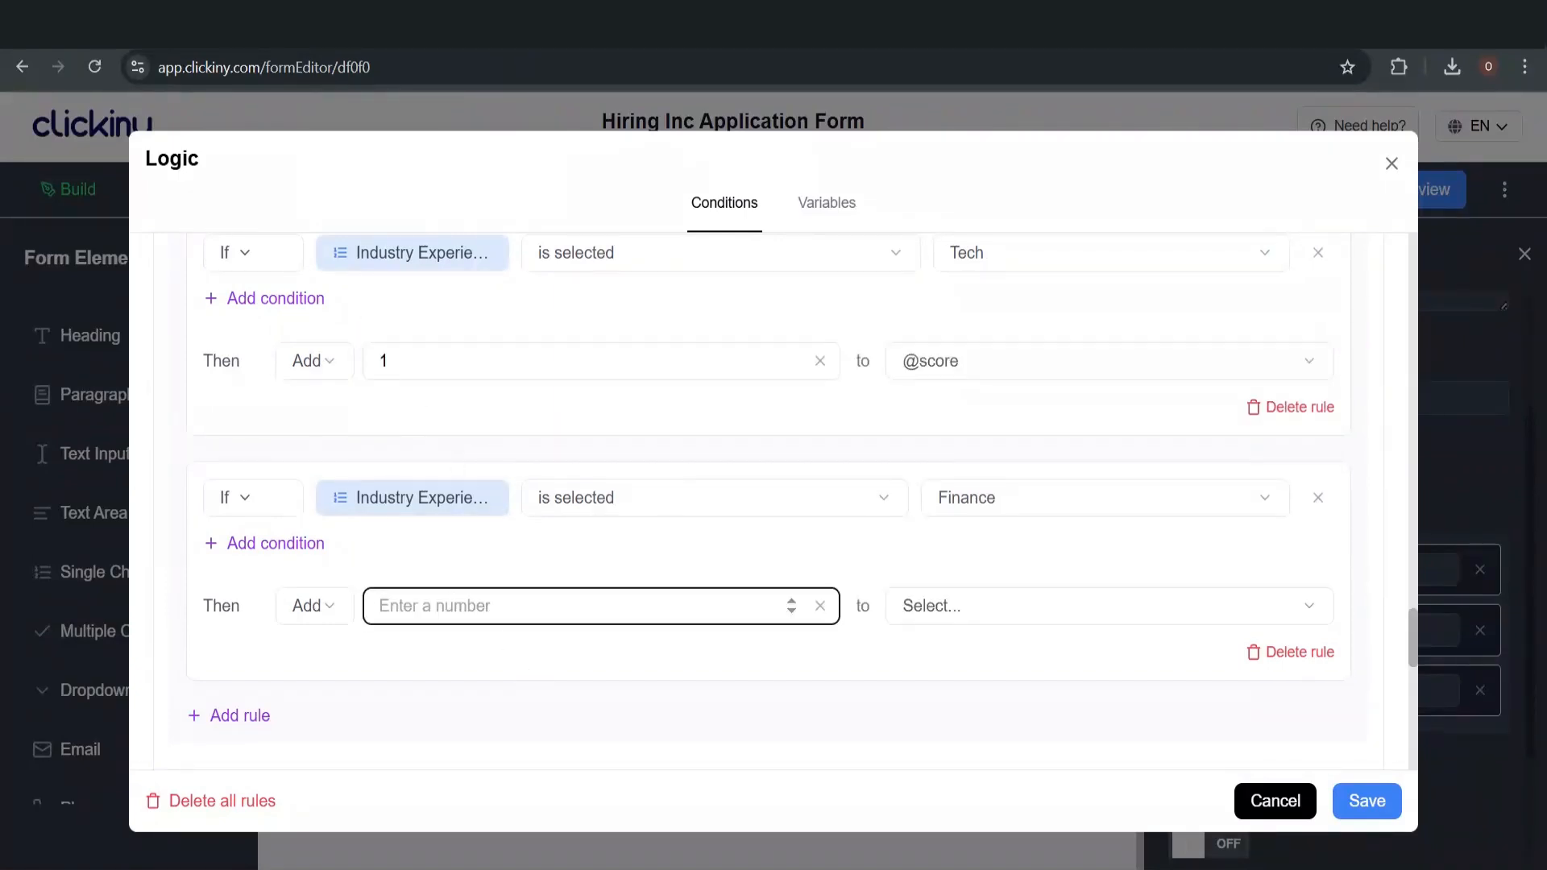
{"action": "type", "text": "1"}
{"action": "left_click", "coordinate": [1002, 608]}
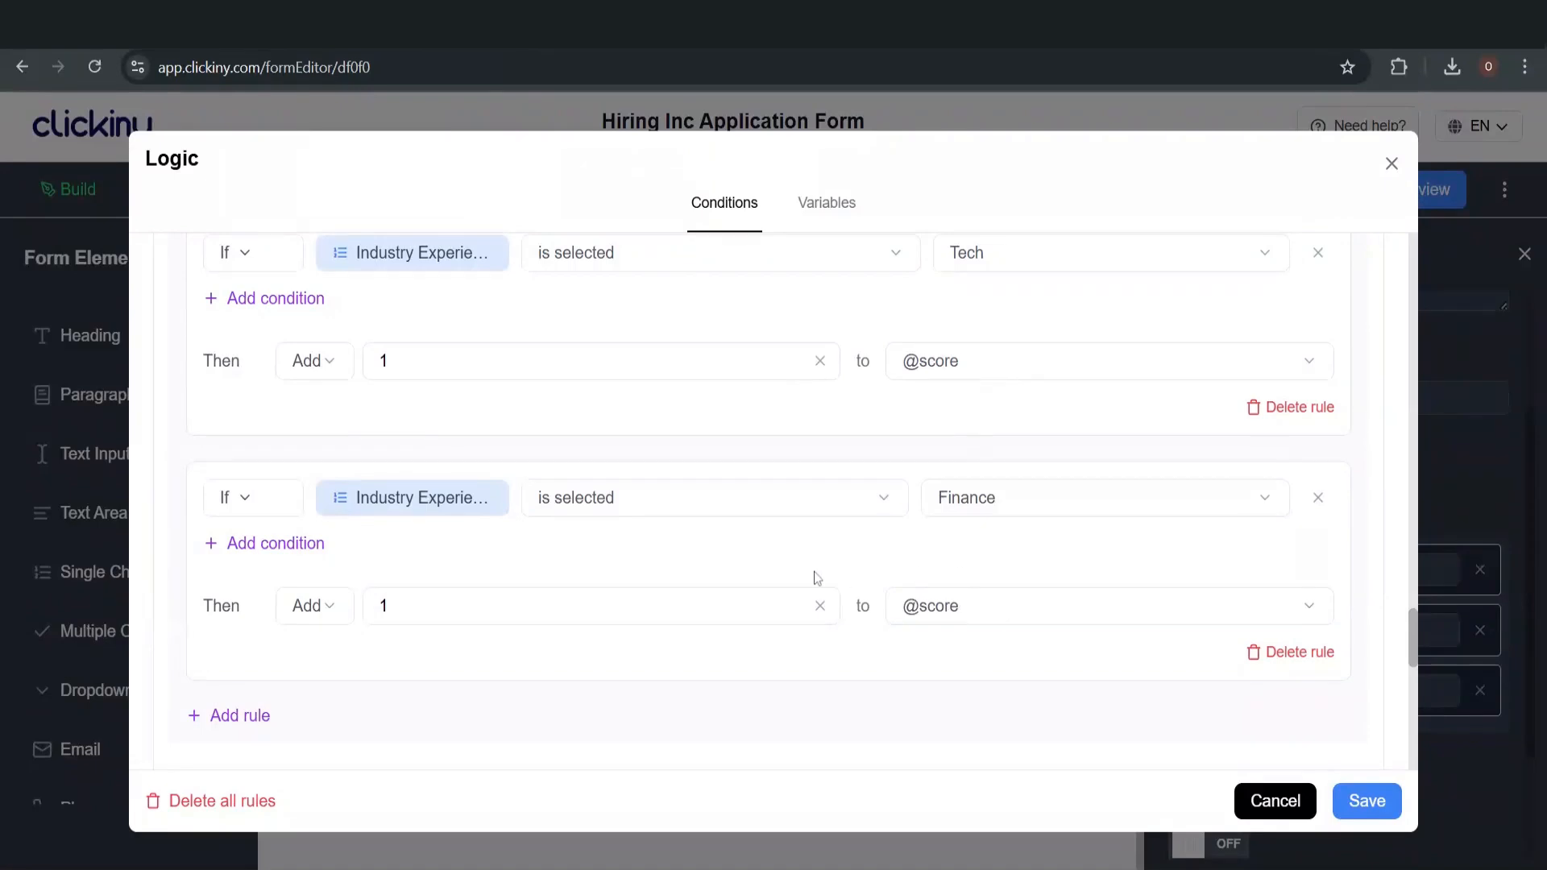
{"action": "scroll", "coordinate": [999, 624], "scroll_direction": "down", "scroll_amount": 3}
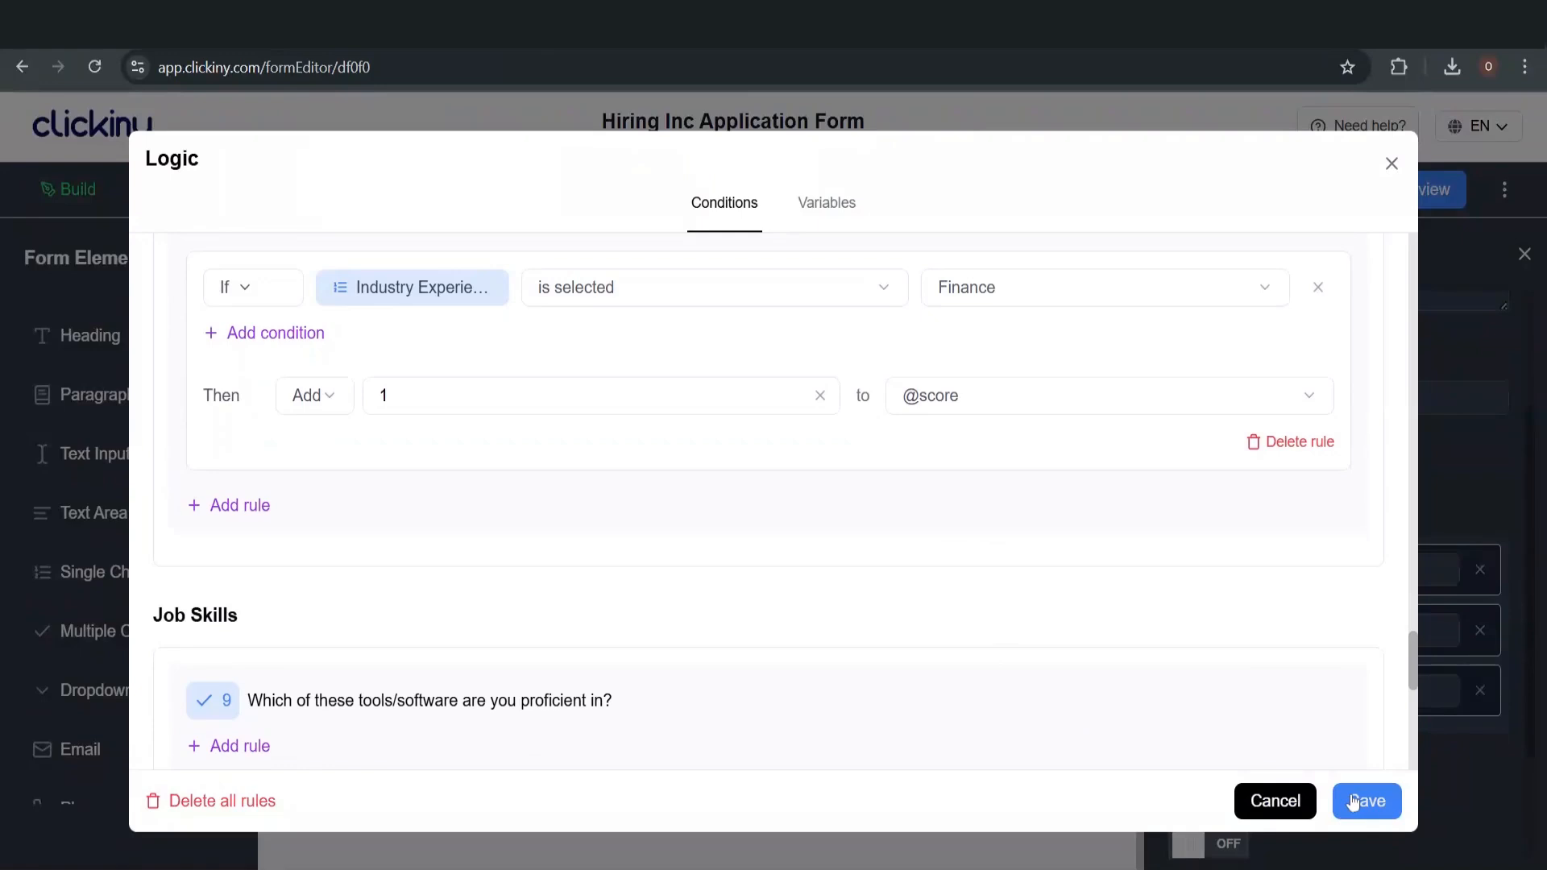
{"action": "left_click", "coordinate": [1367, 801]}
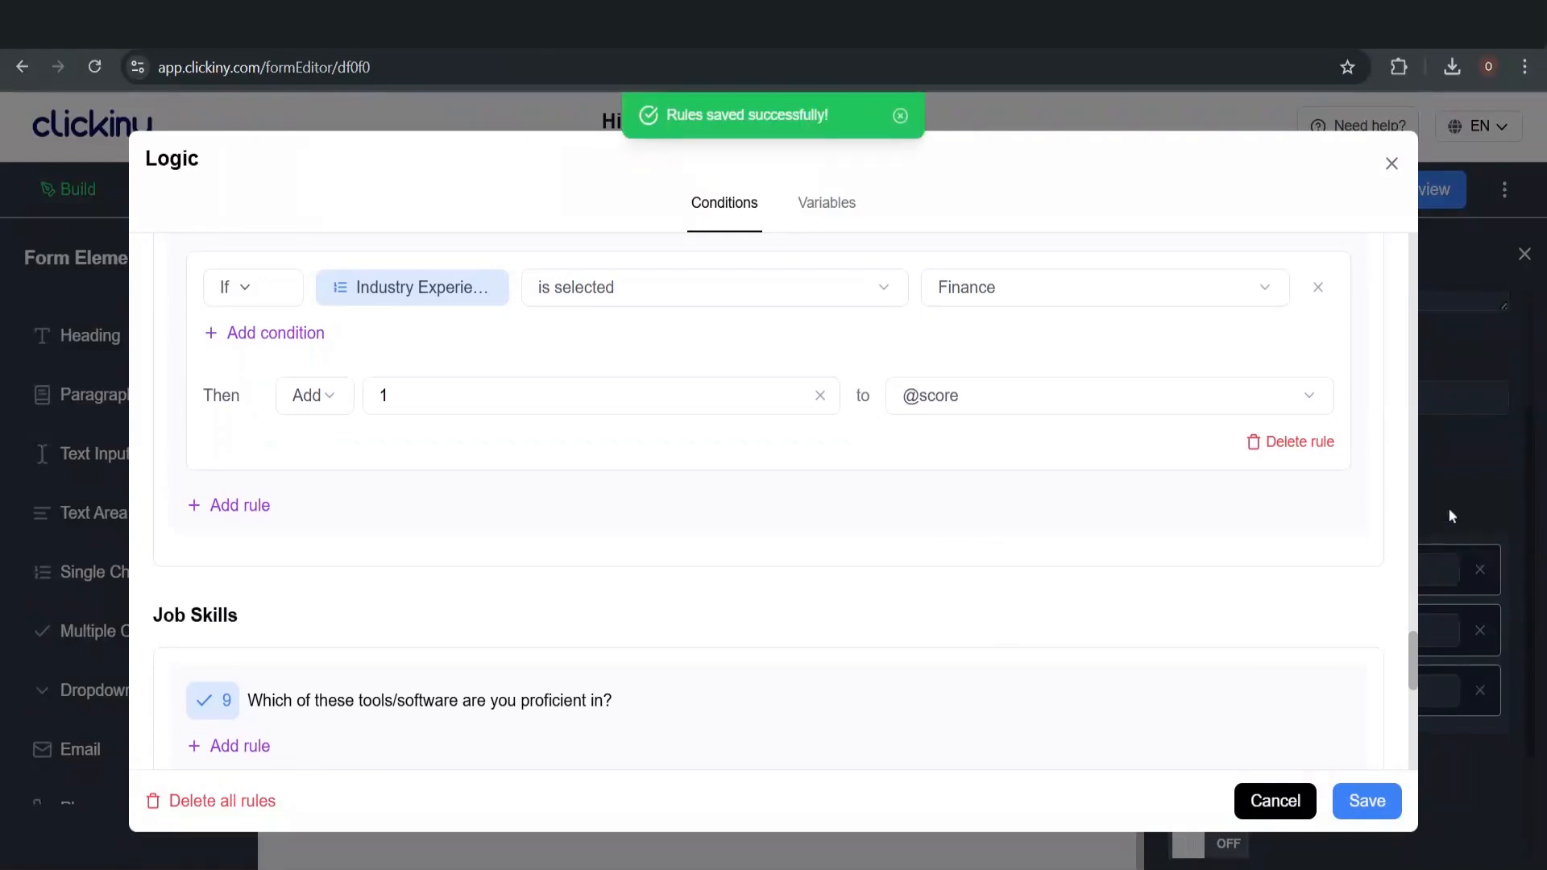
Close the logic editor and return to the form
{"action": "left_click", "coordinate": [1392, 163]}
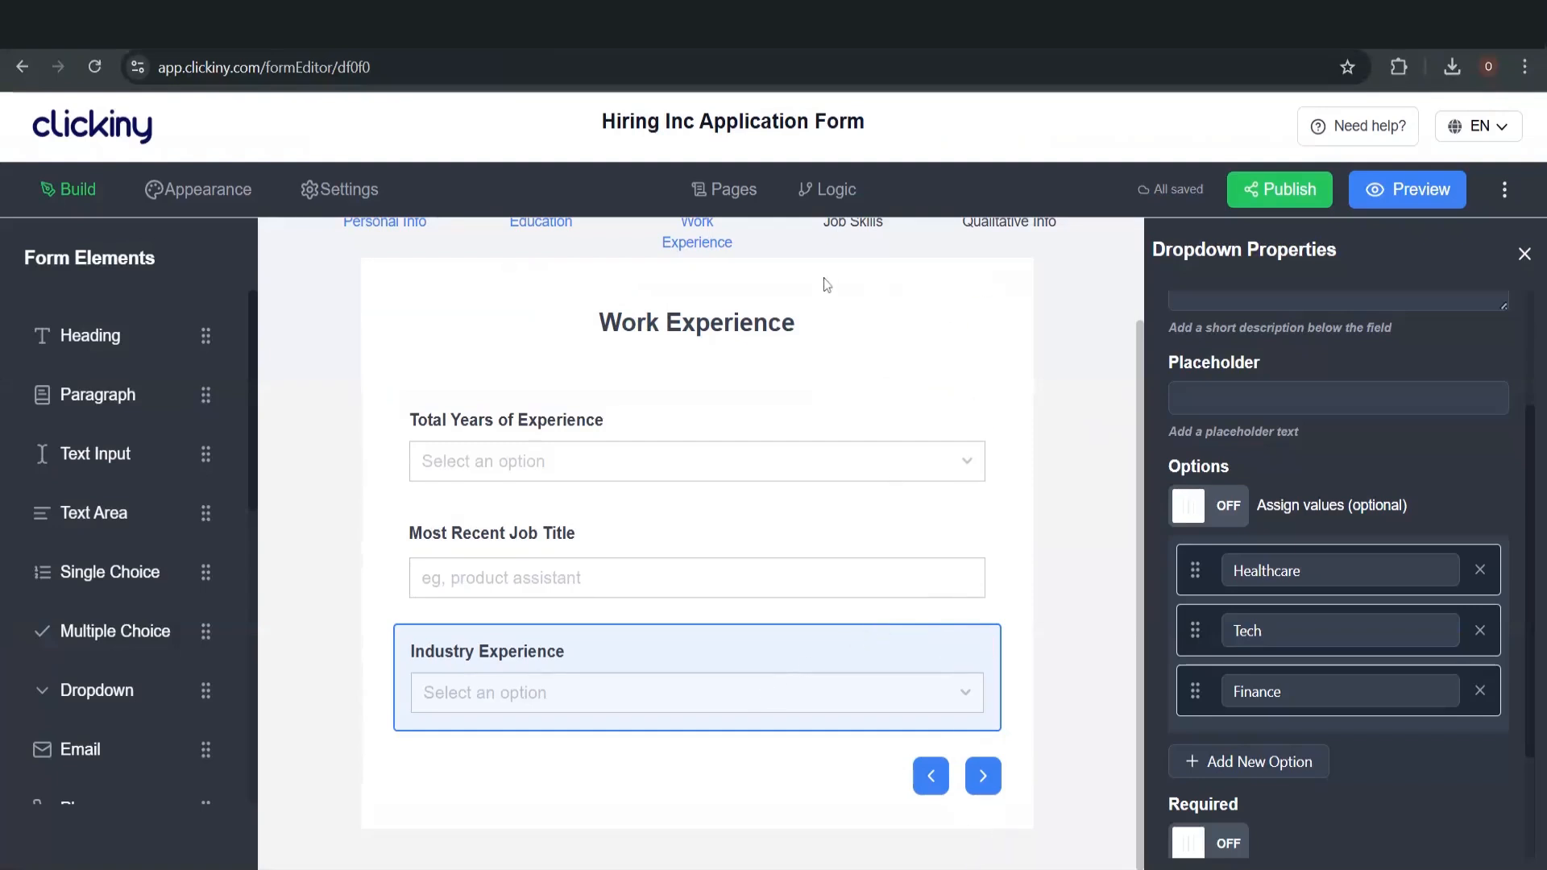
{"action": "scroll", "coordinate": [851, 409], "scroll_direction": "up", "scroll_amount": 1}
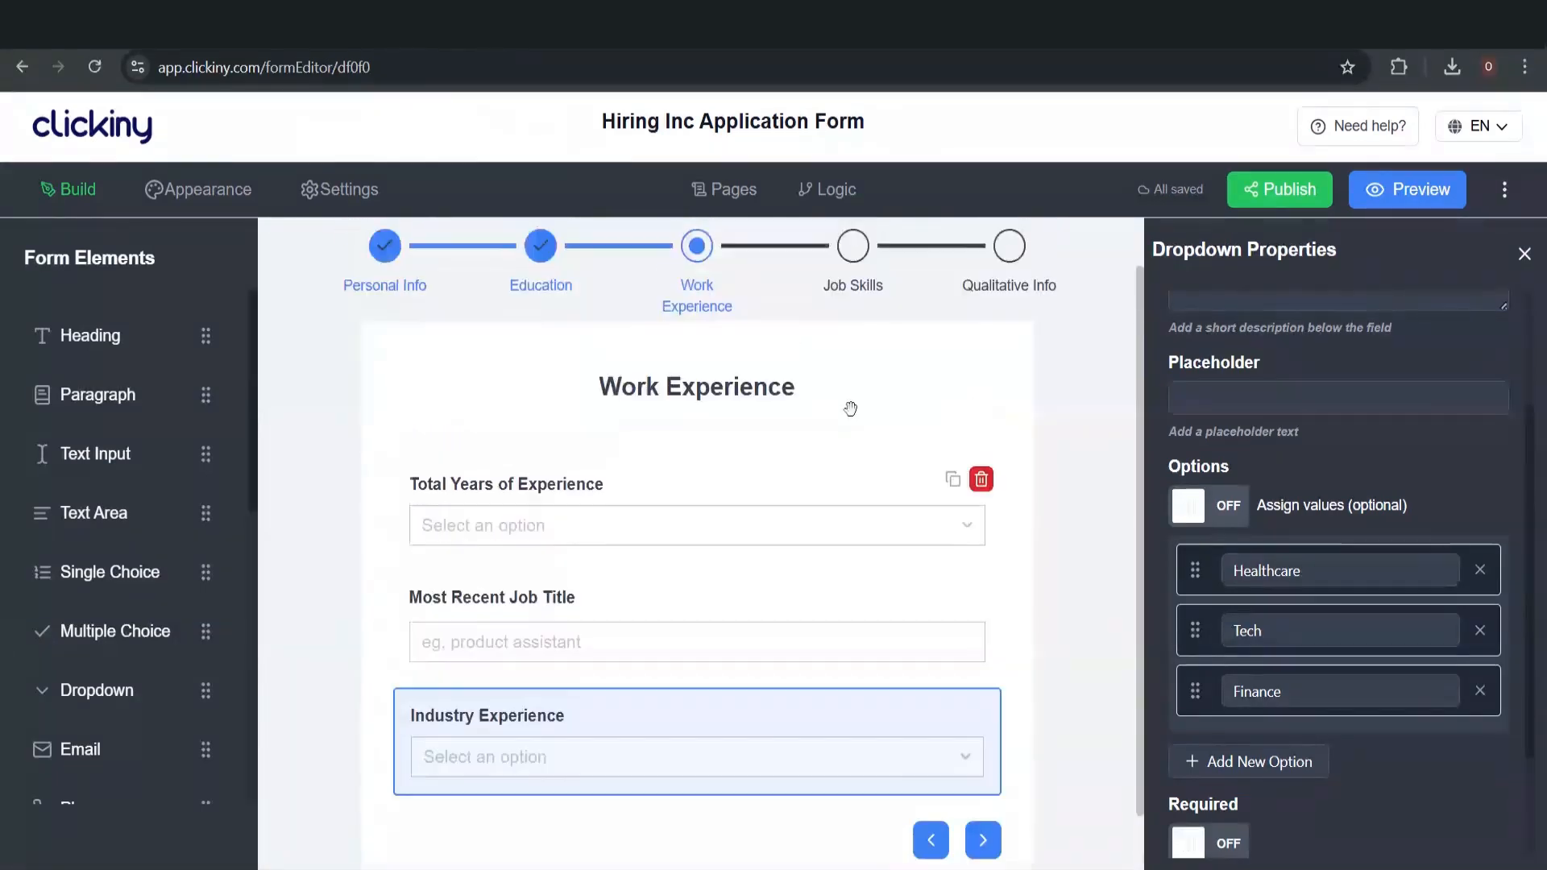
{"action": "scroll", "coordinate": [851, 408], "scroll_direction": "up", "scroll_amount": 1}
Switch to the Job Skills page and show the tools/software question's properties
{"action": "left_click", "coordinate": [738, 190]}
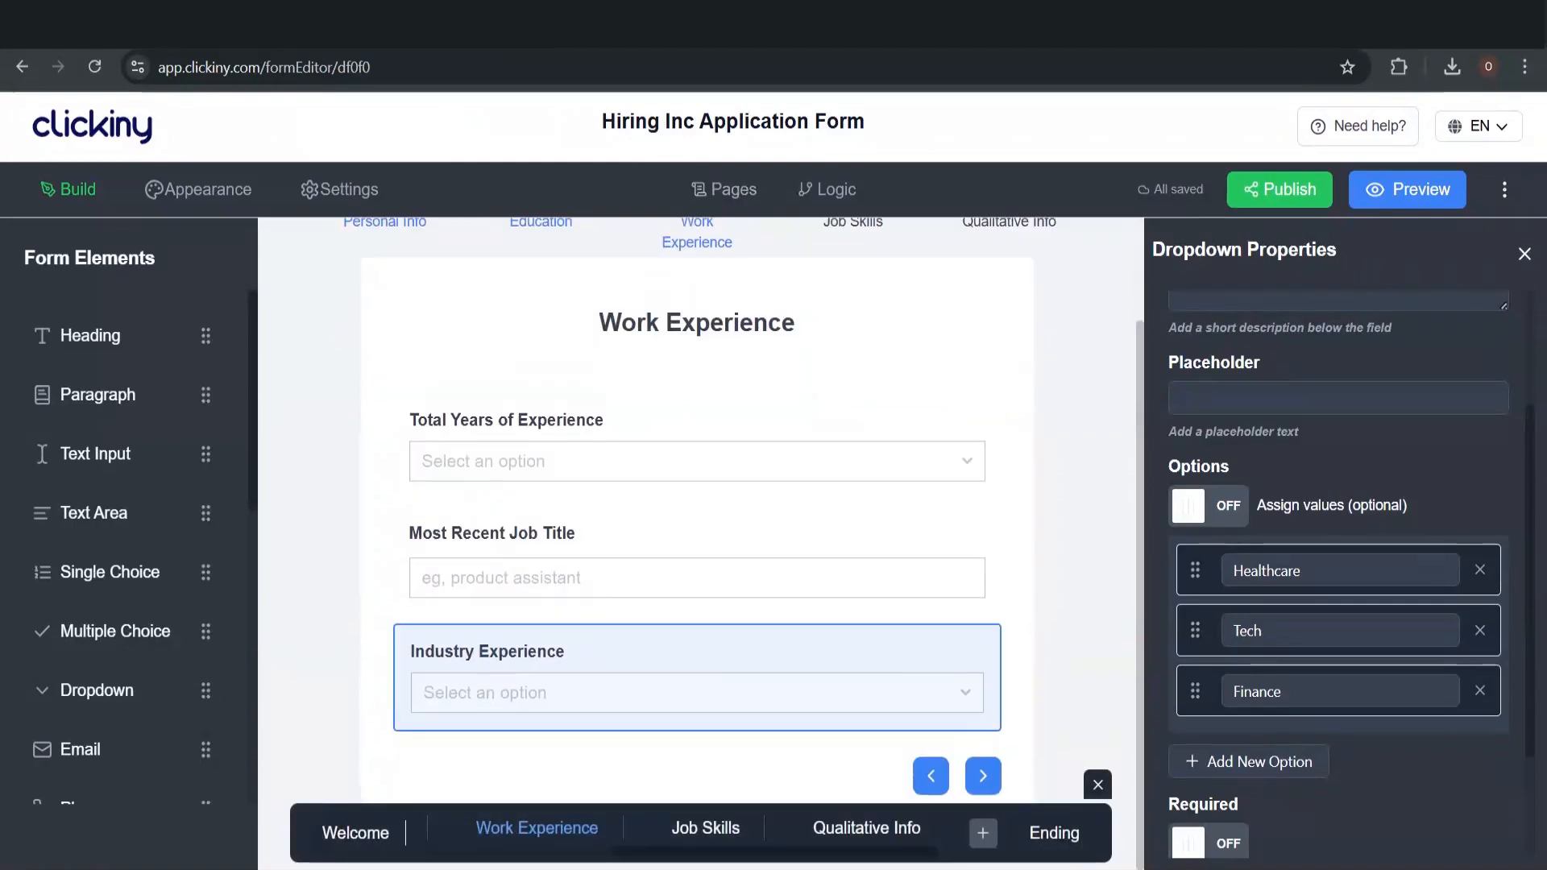
{"action": "left_click", "coordinate": [717, 830]}
{"action": "scroll", "coordinate": [750, 501], "scroll_direction": "down", "scroll_amount": 1}
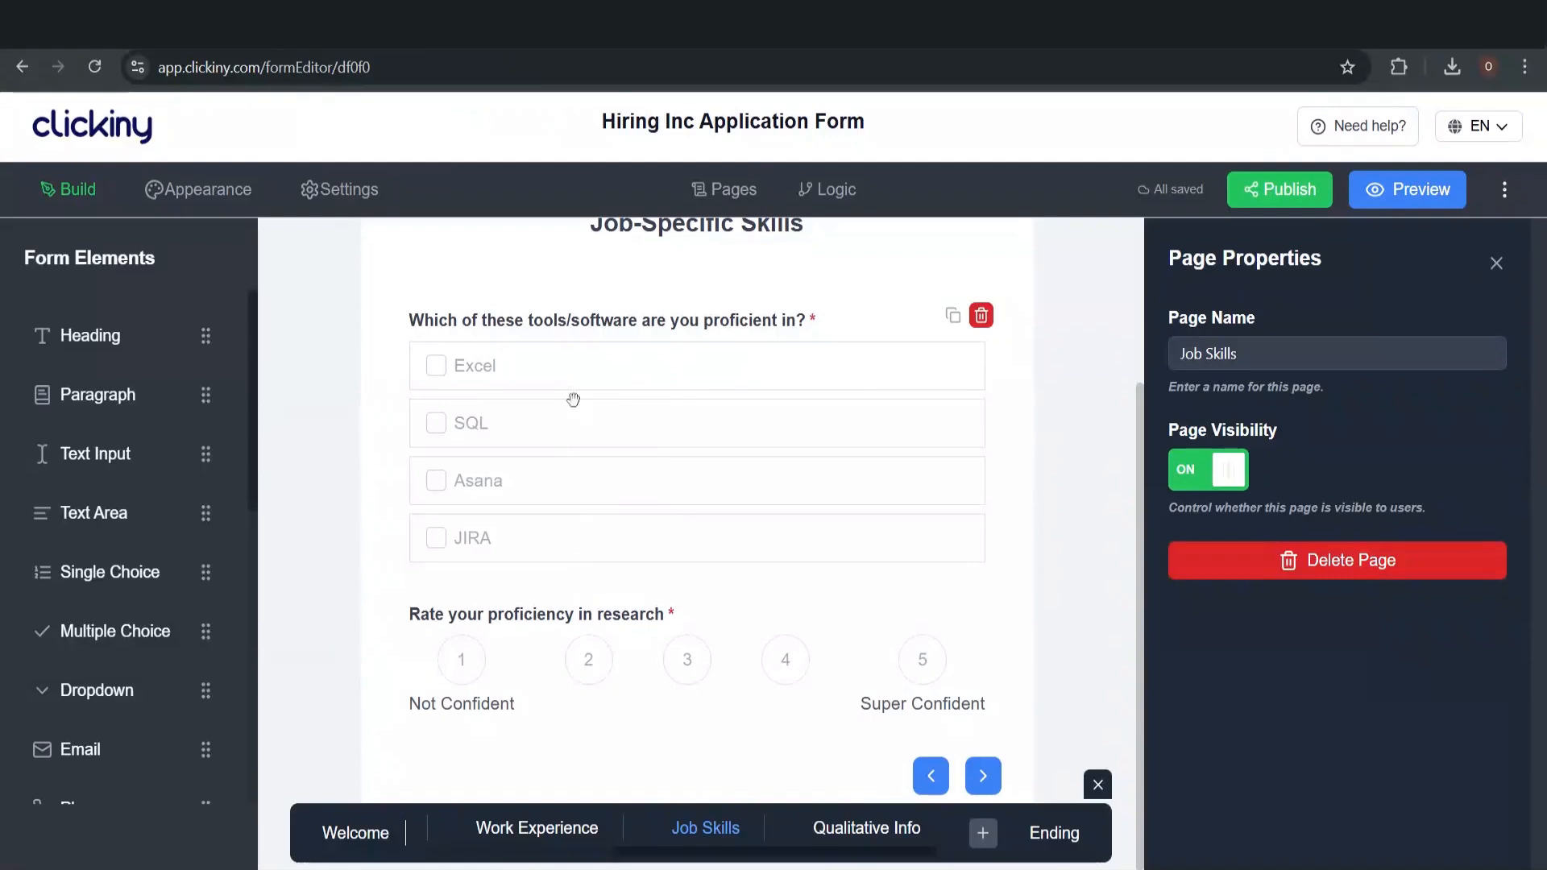
{"action": "left_click", "coordinate": [575, 352]}
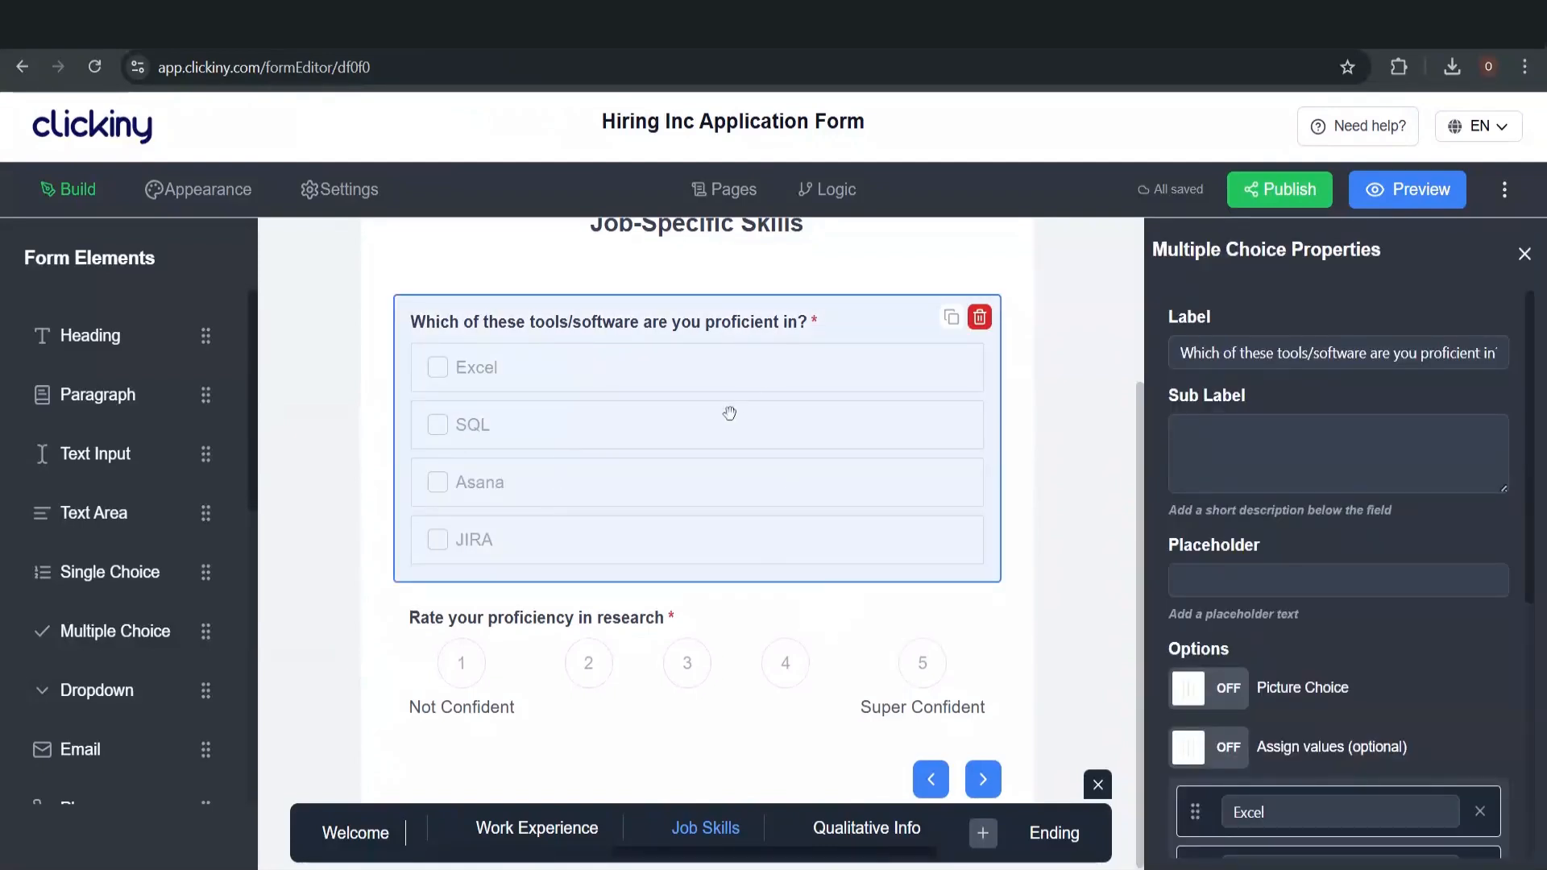
{"action": "scroll", "coordinate": [729, 413], "scroll_direction": "down", "scroll_amount": 1}
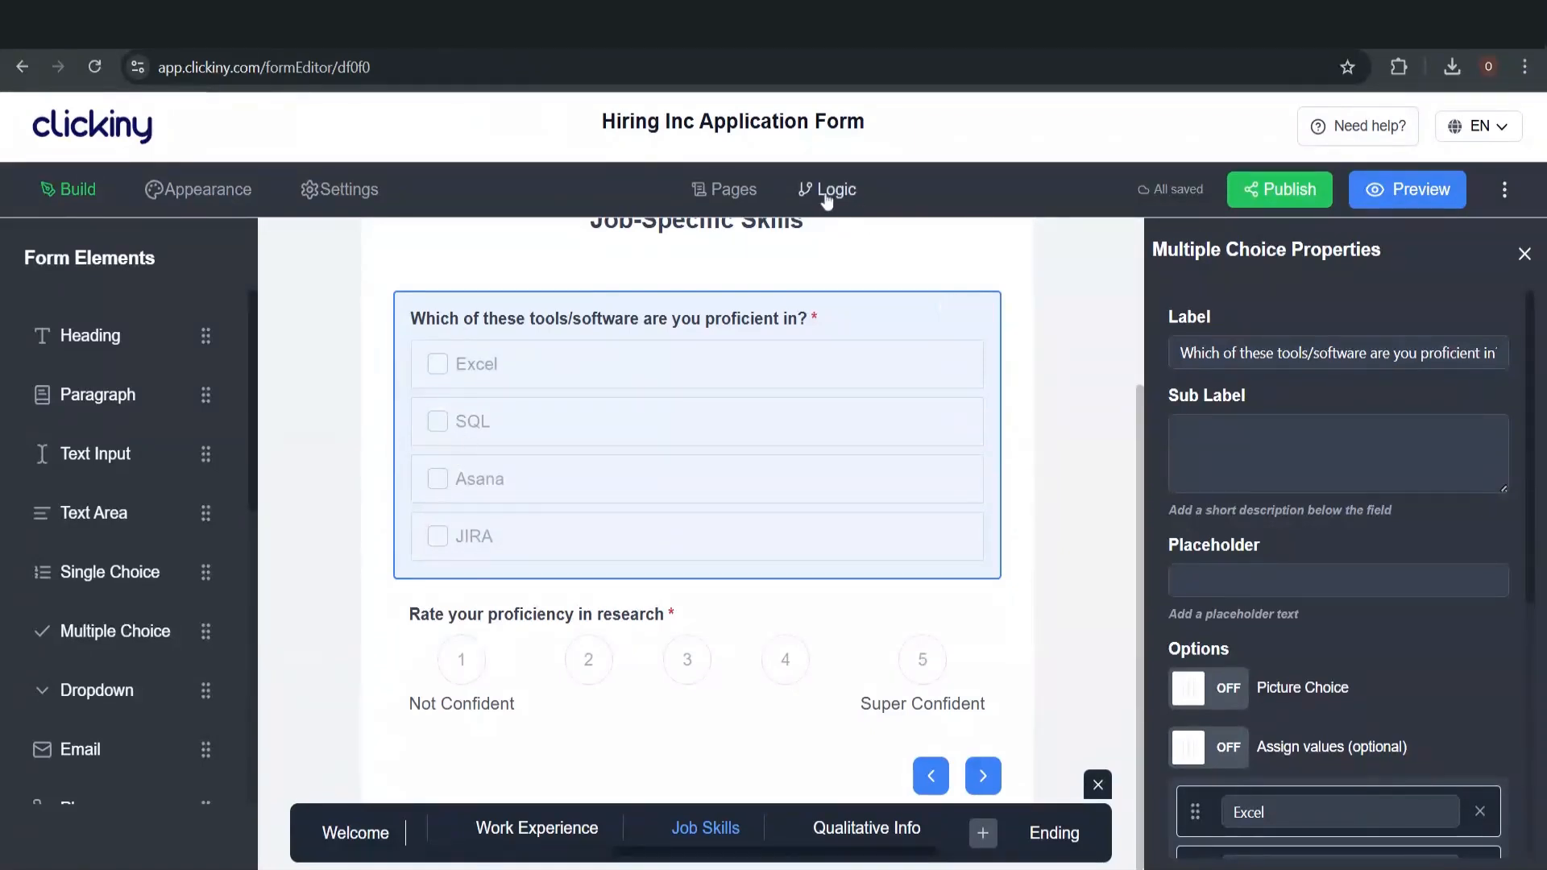
In Logic, start a tools/software rule triggered when Excel is selected
{"action": "left_click", "coordinate": [827, 193]}
{"action": "scroll", "coordinate": [619, 421], "scroll_direction": "down", "scroll_amount": 5}
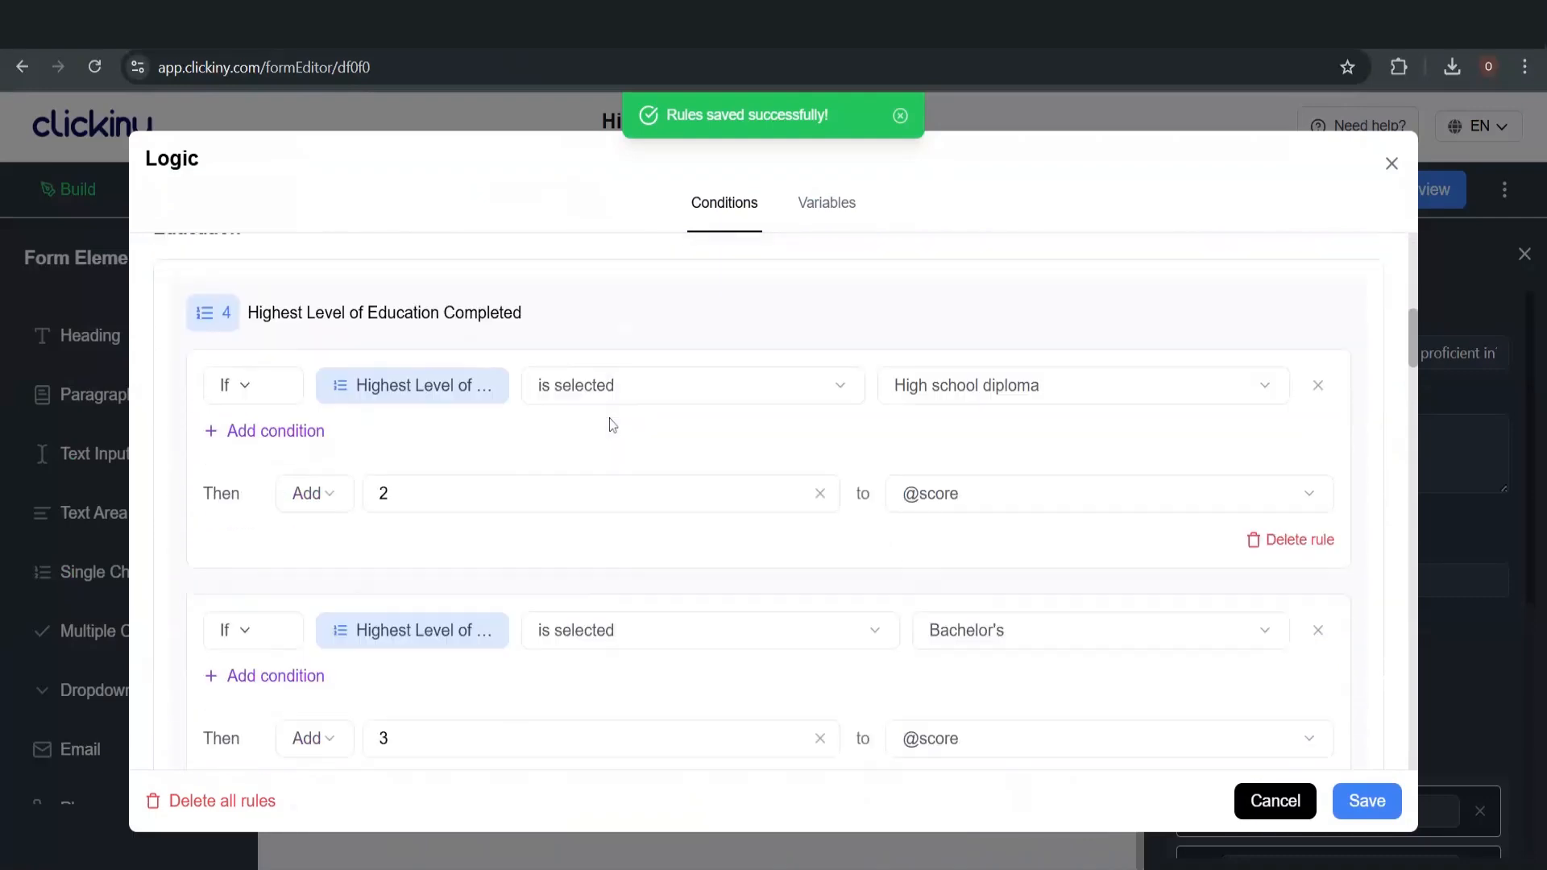
{"action": "scroll", "coordinate": [612, 425], "scroll_direction": "down", "scroll_amount": 10}
{"action": "left_click", "coordinate": [621, 479]}
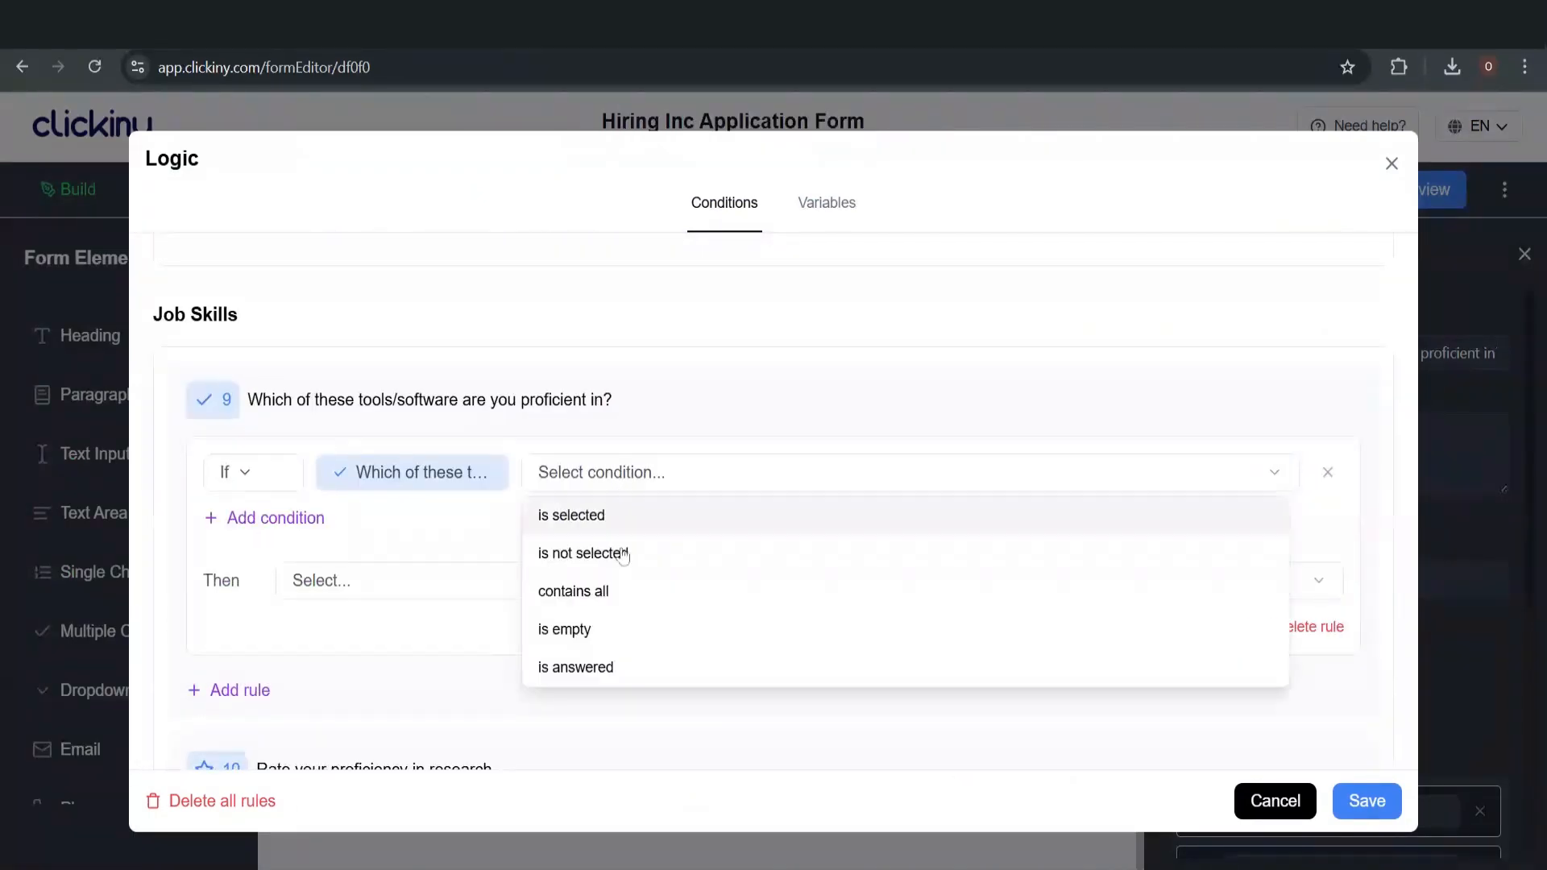
{"action": "left_click", "coordinate": [622, 515]}
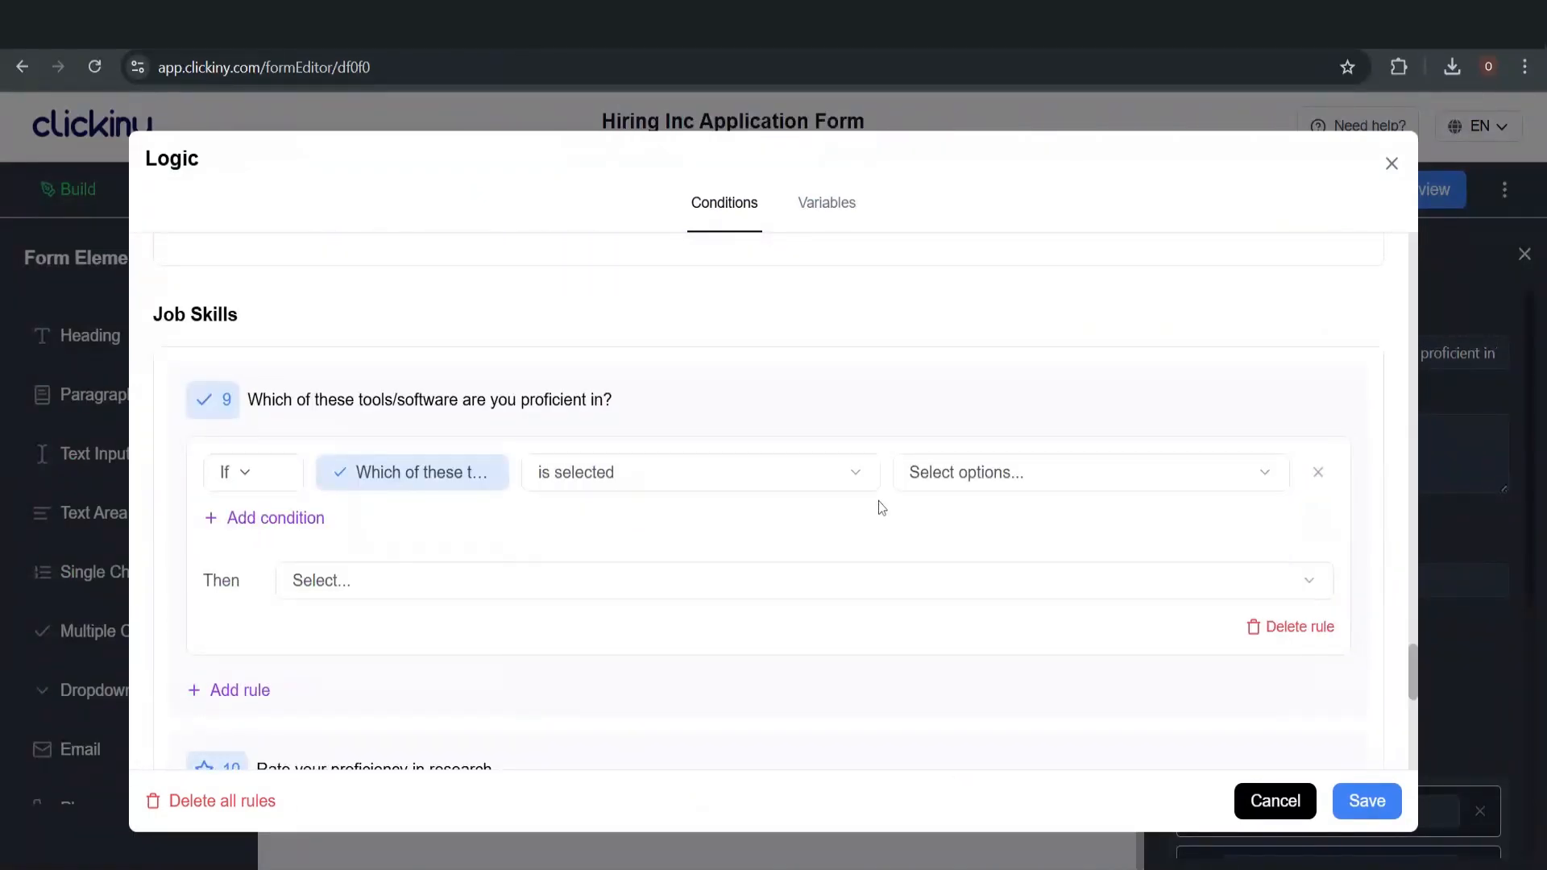
{"action": "left_click", "coordinate": [1084, 481]}
{"action": "left_click", "coordinate": [1056, 526]}
{"action": "left_click", "coordinate": [302, 580]}
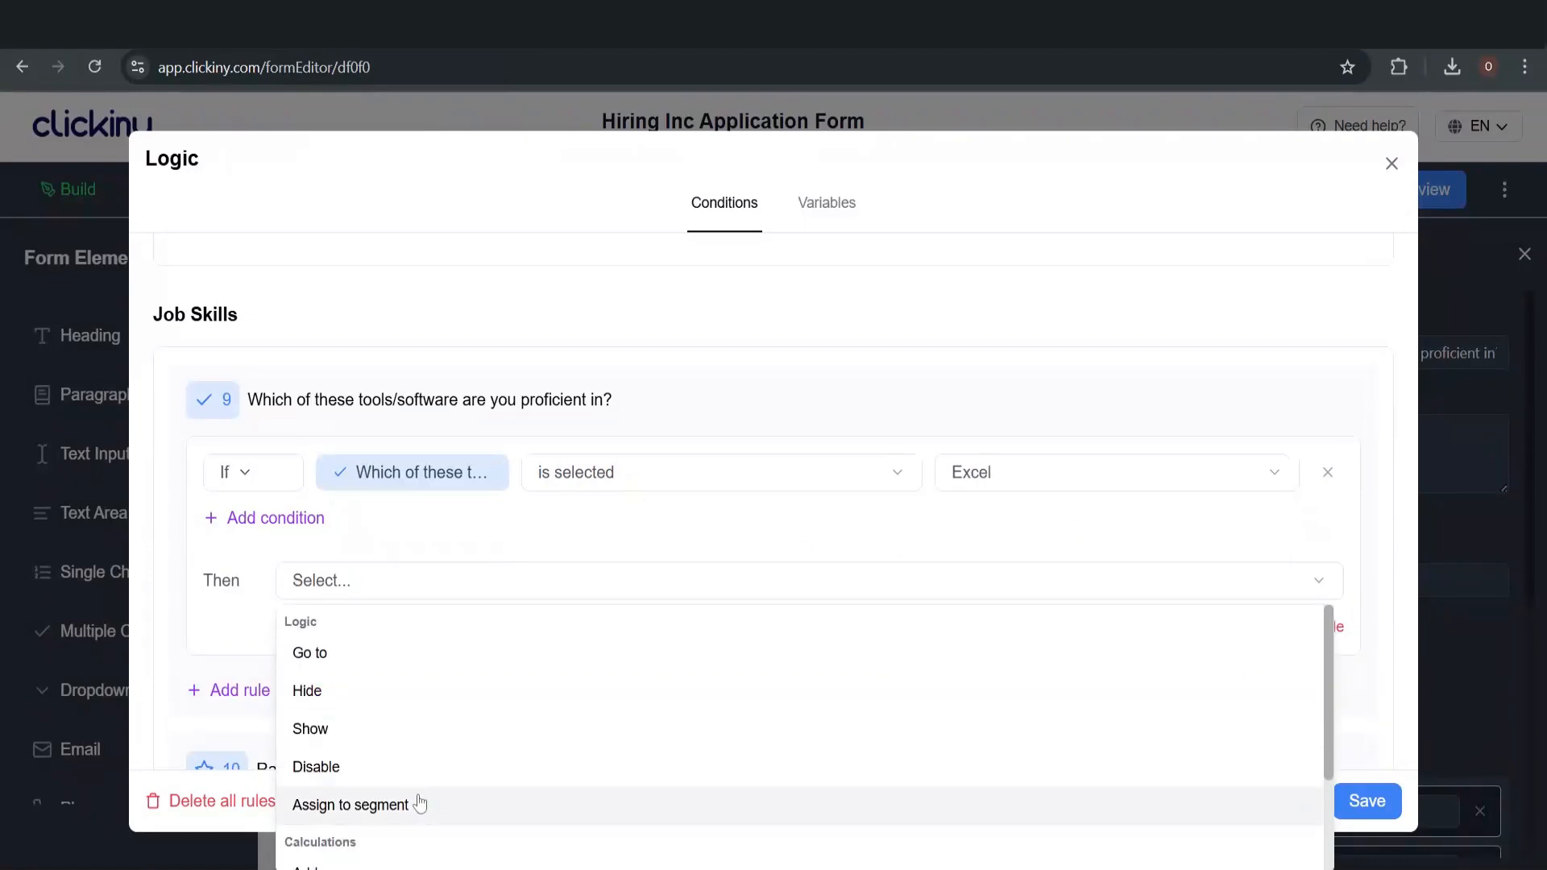
{"action": "scroll", "coordinate": [414, 802], "scroll_direction": "down", "scroll_amount": 2}
{"action": "left_click", "coordinate": [402, 737]}
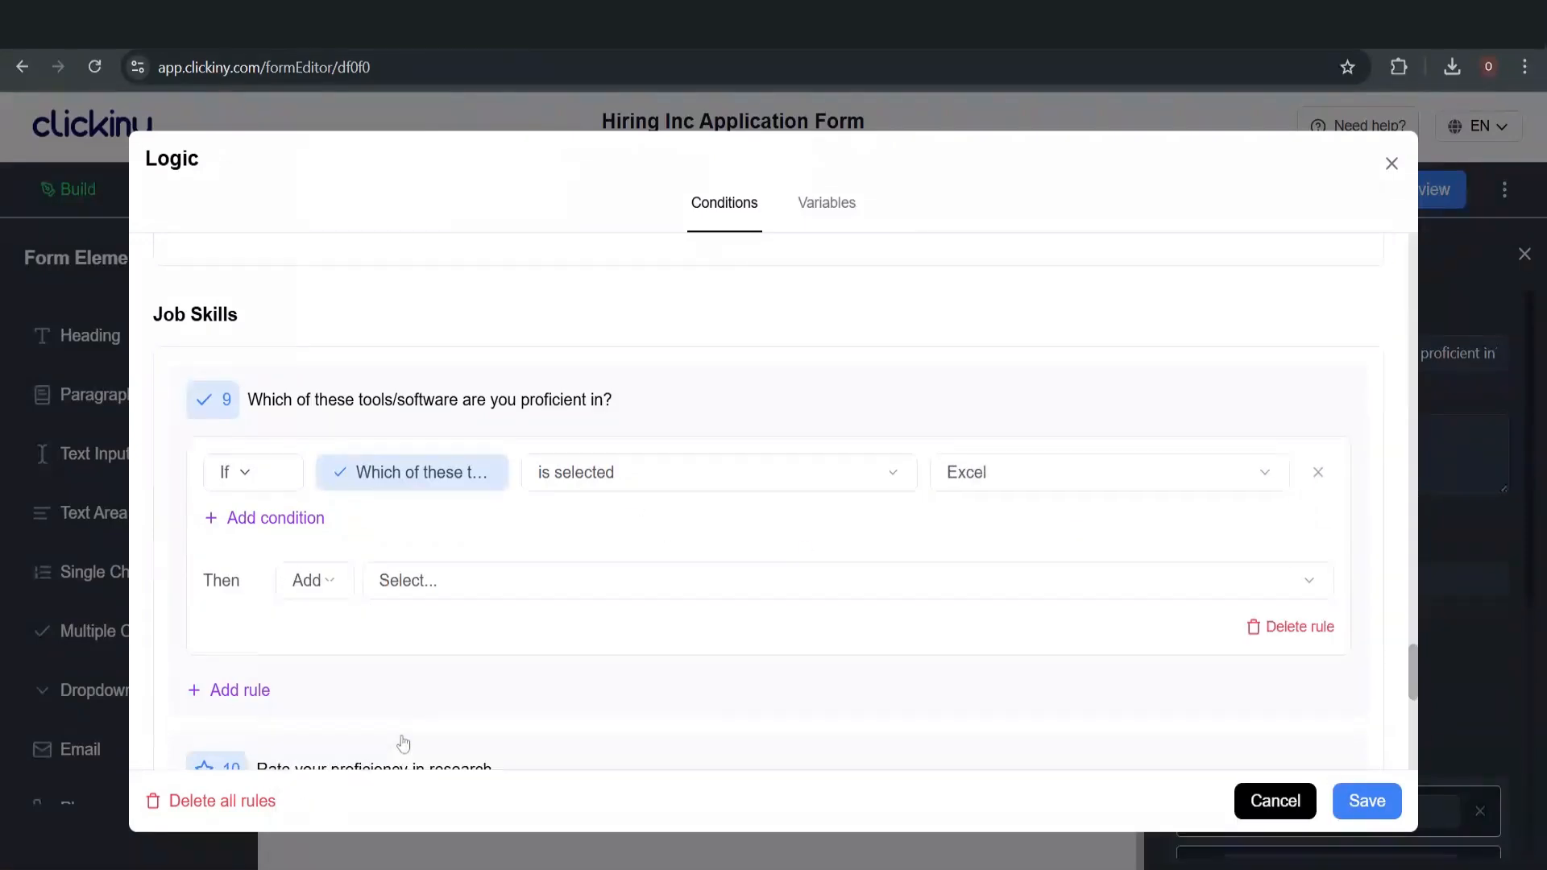
{"action": "left_click", "coordinate": [461, 581]}
{"action": "left_click", "coordinate": [520, 739]}
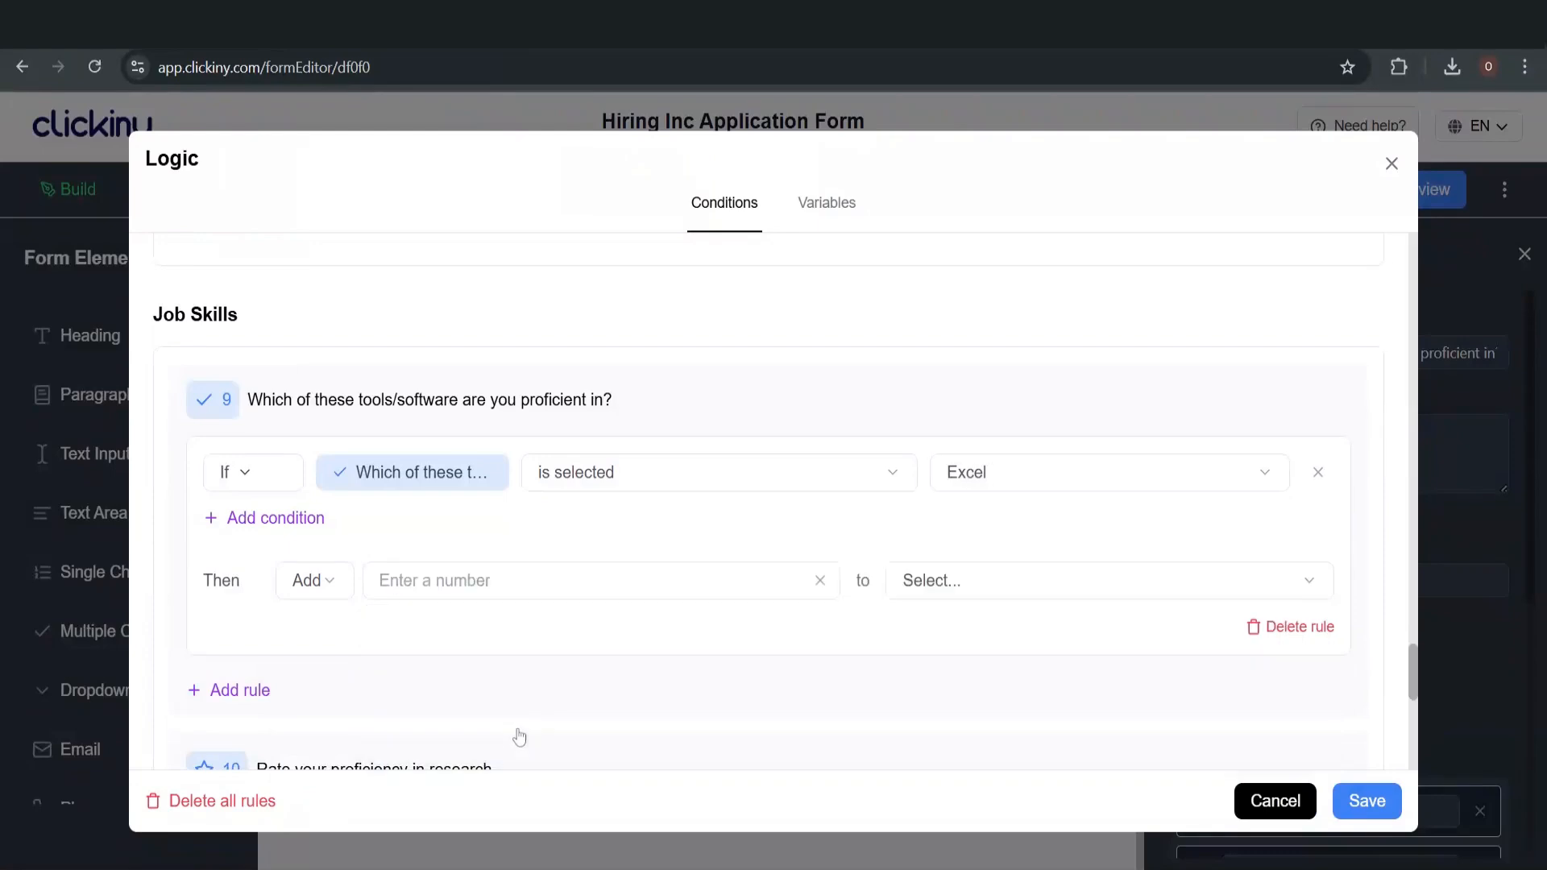
{"action": "left_click", "coordinate": [506, 570]}
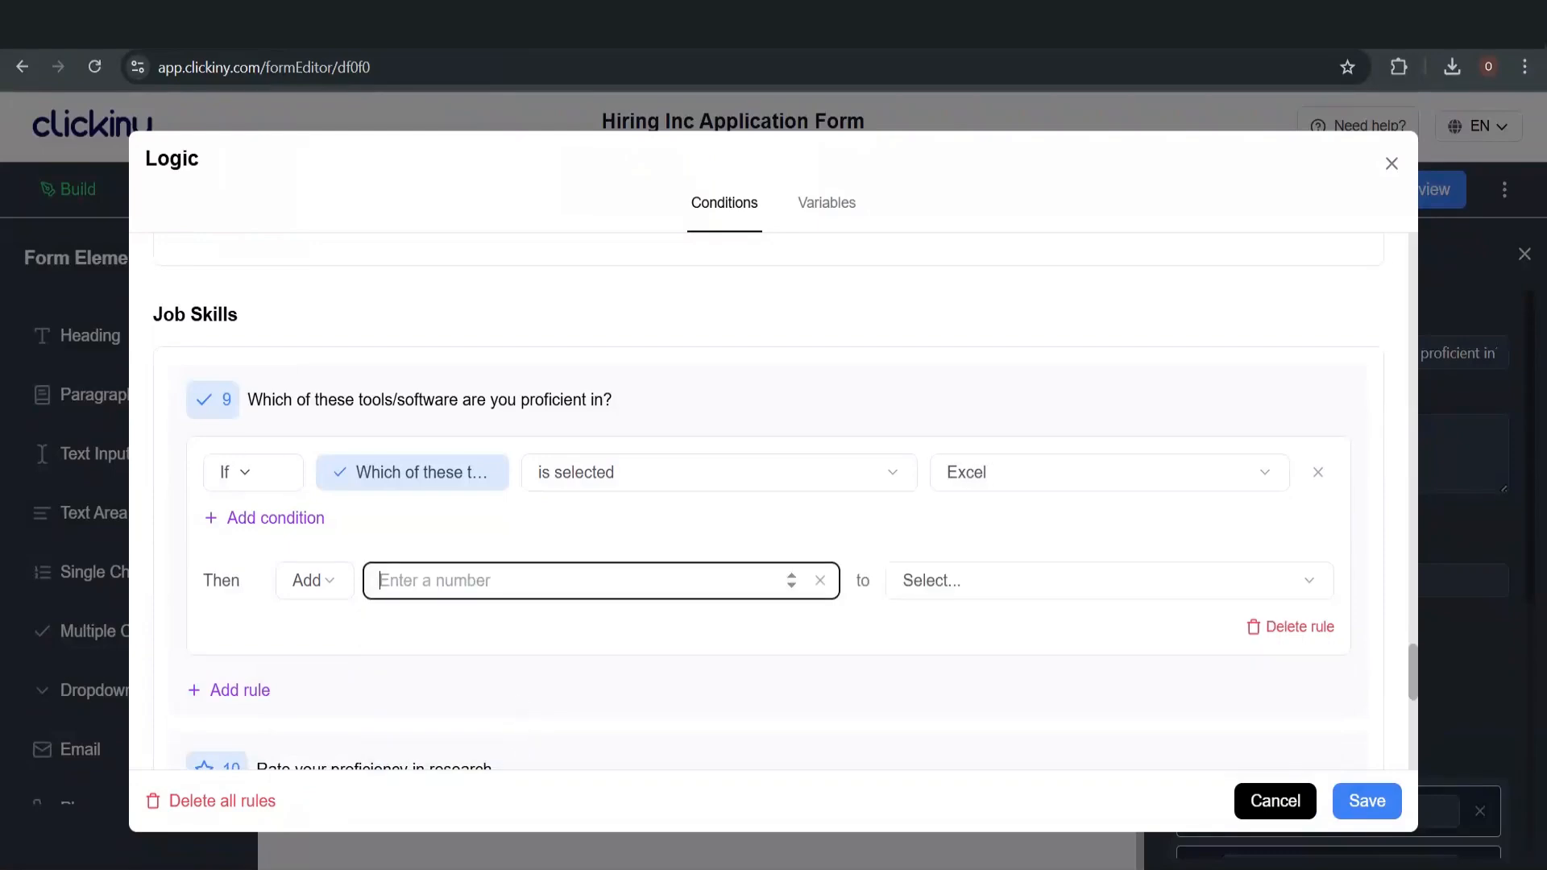
{"action": "type", "text": "1"}
{"action": "left_click", "coordinate": [947, 583]}
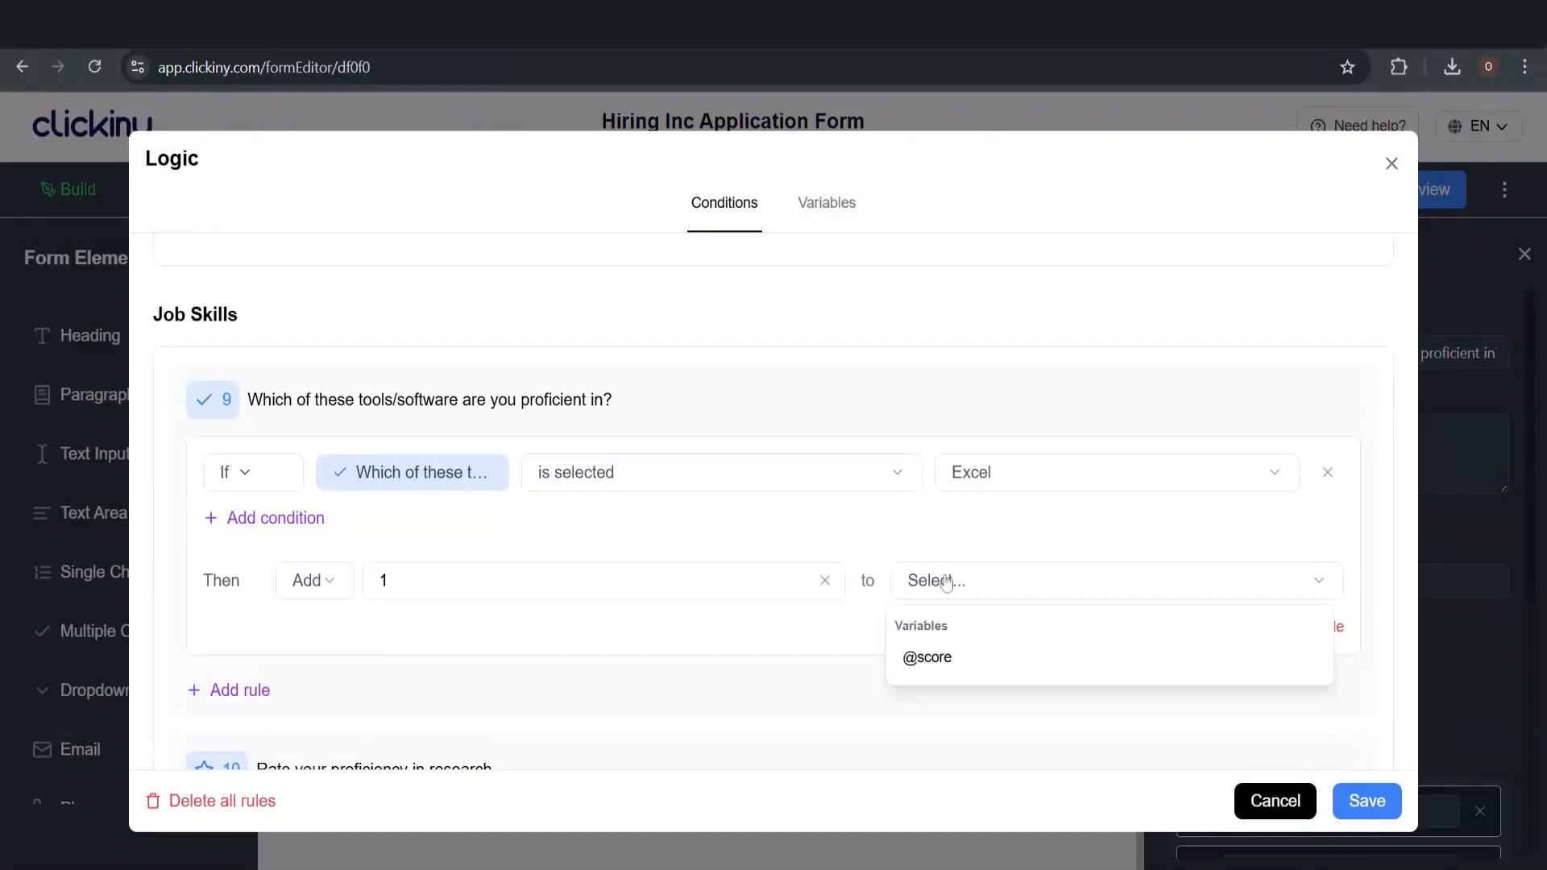
{"action": "left_click", "coordinate": [928, 658]}
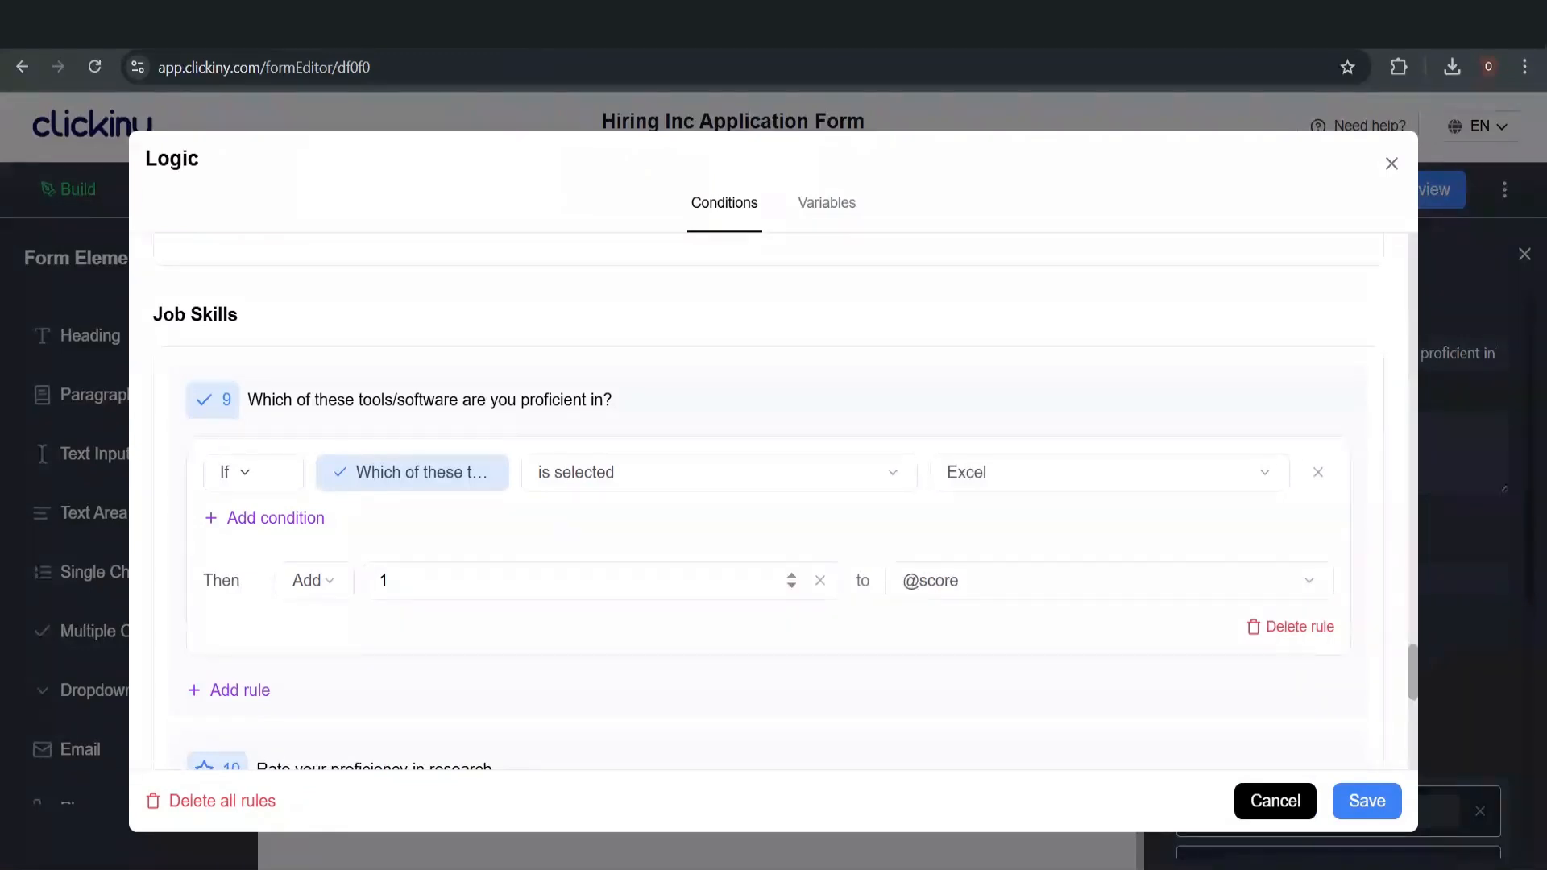
Add a second tools/software rule triggered when SQL is selected
{"action": "scroll", "coordinate": [411, 594], "scroll_direction": "down", "scroll_amount": 2}
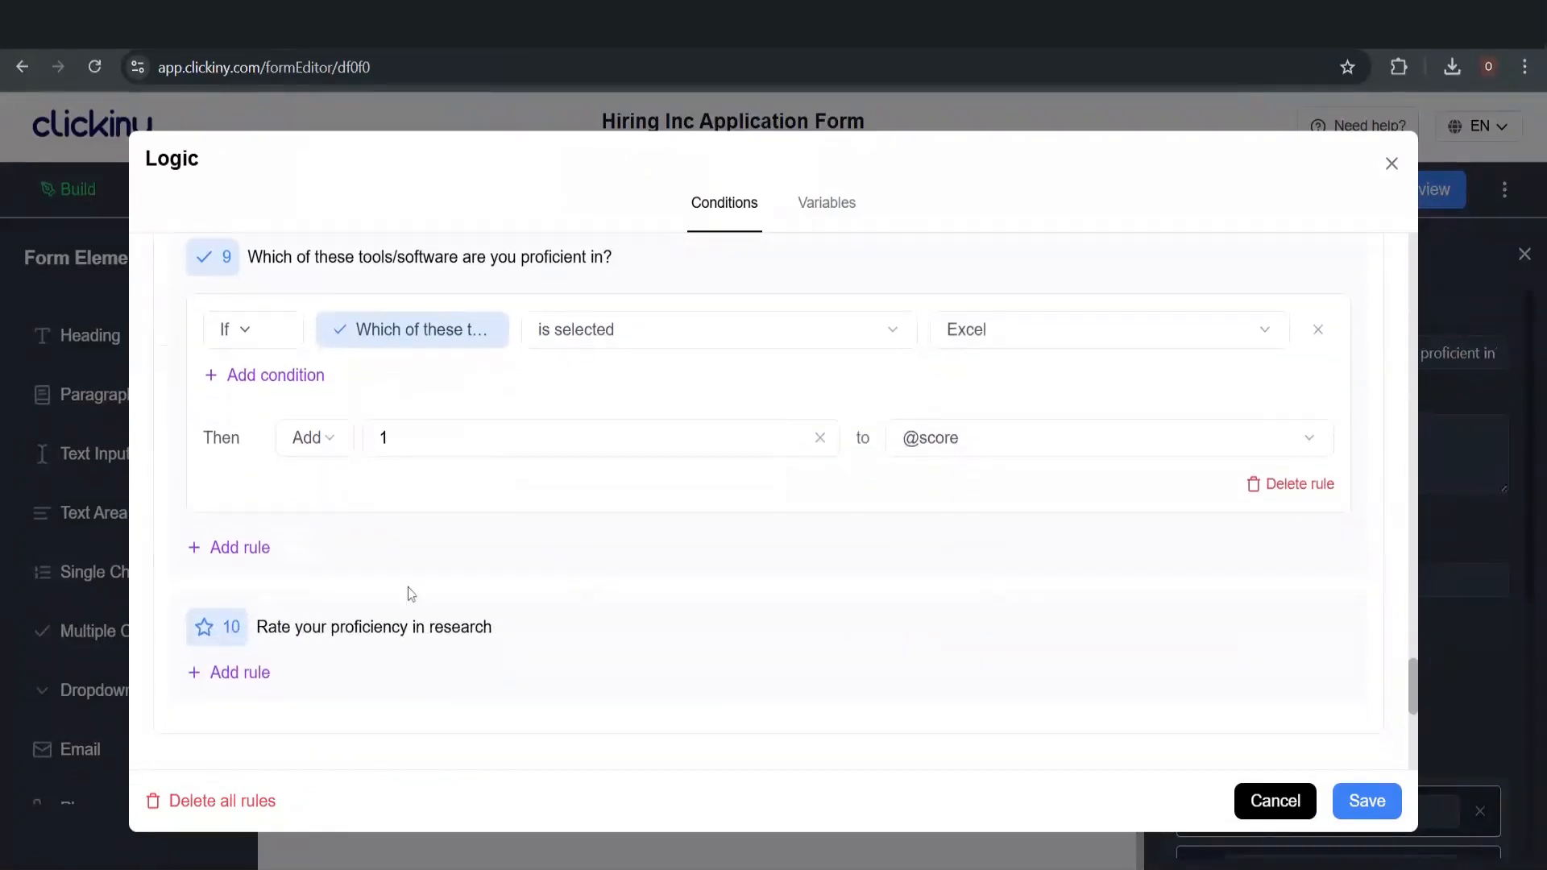
{"action": "left_click", "coordinate": [266, 557]}
{"action": "left_click", "coordinate": [596, 580]}
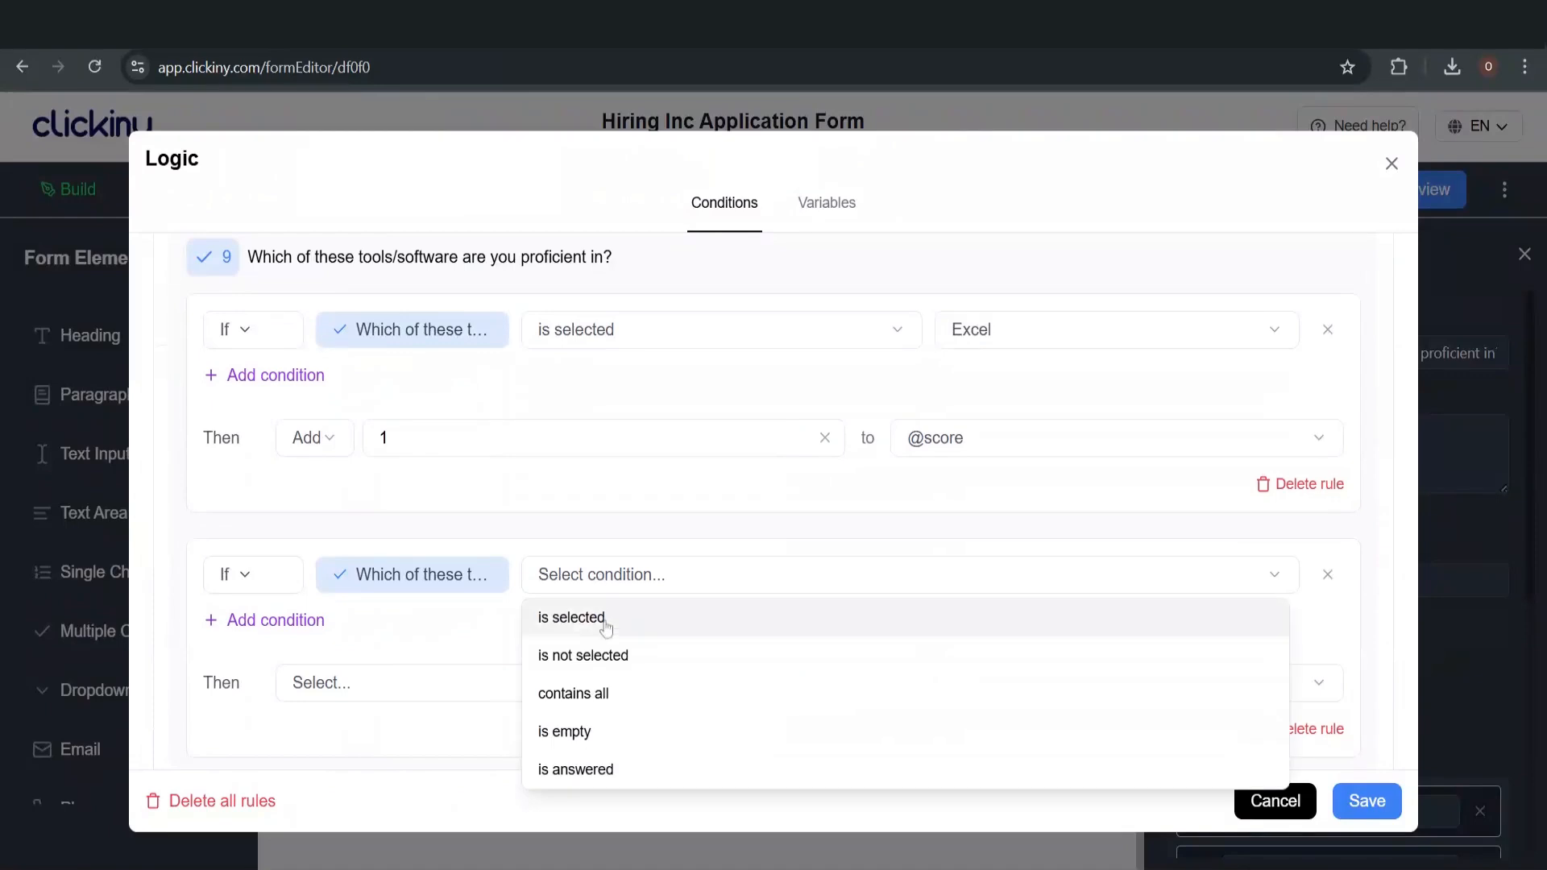
{"action": "left_click", "coordinate": [606, 627]}
{"action": "left_click", "coordinate": [975, 587]}
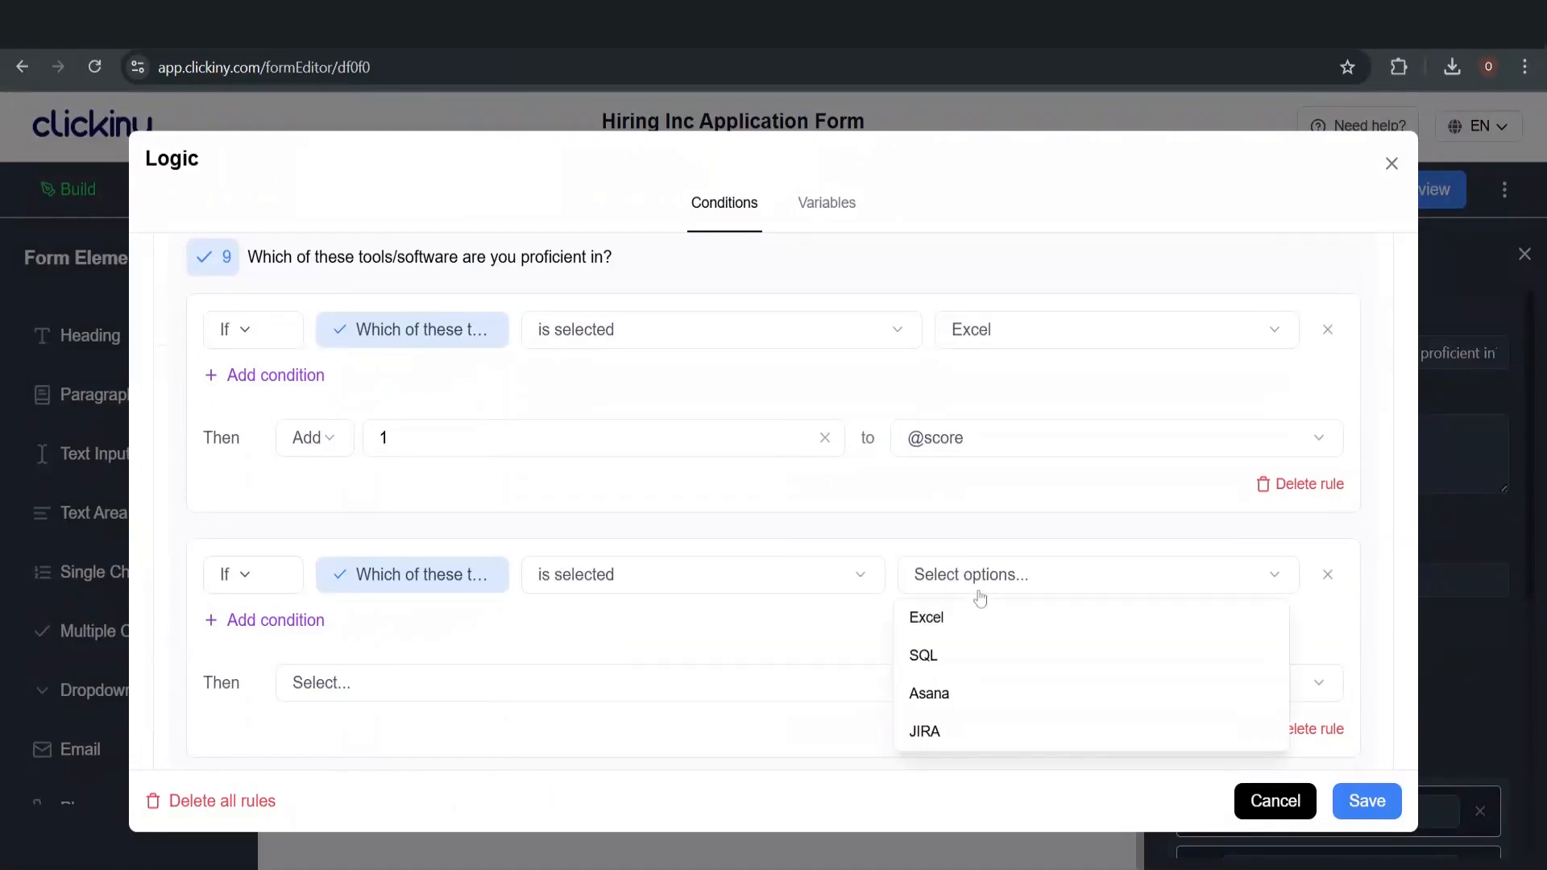
{"action": "left_click", "coordinate": [967, 655]}
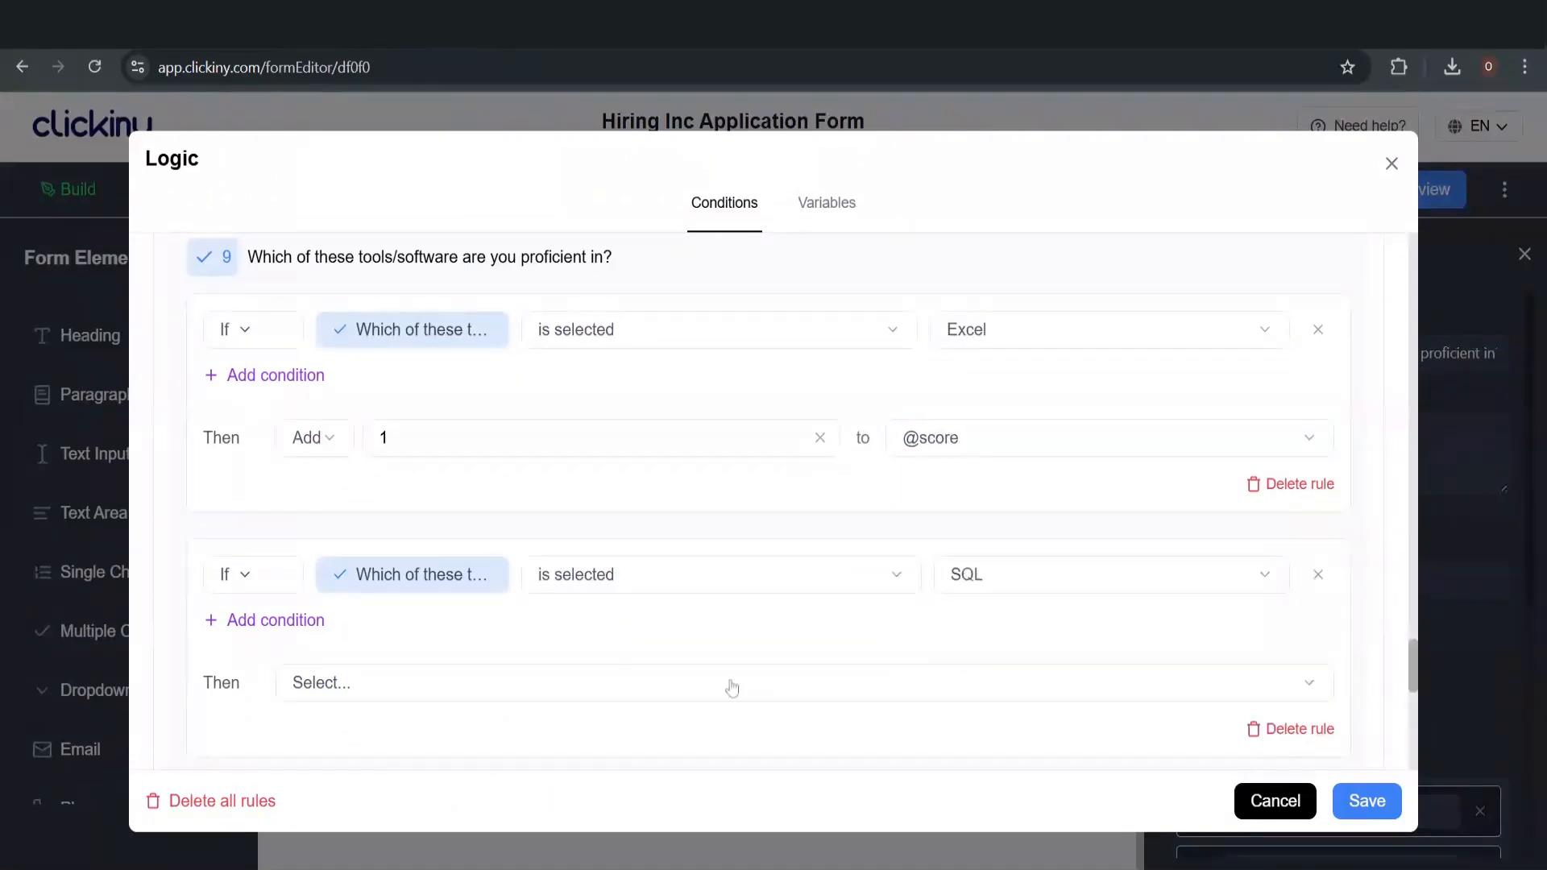
{"action": "scroll", "coordinate": [658, 684], "scroll_direction": "down", "scroll_amount": 3}
{"action": "left_click", "coordinate": [381, 452]}
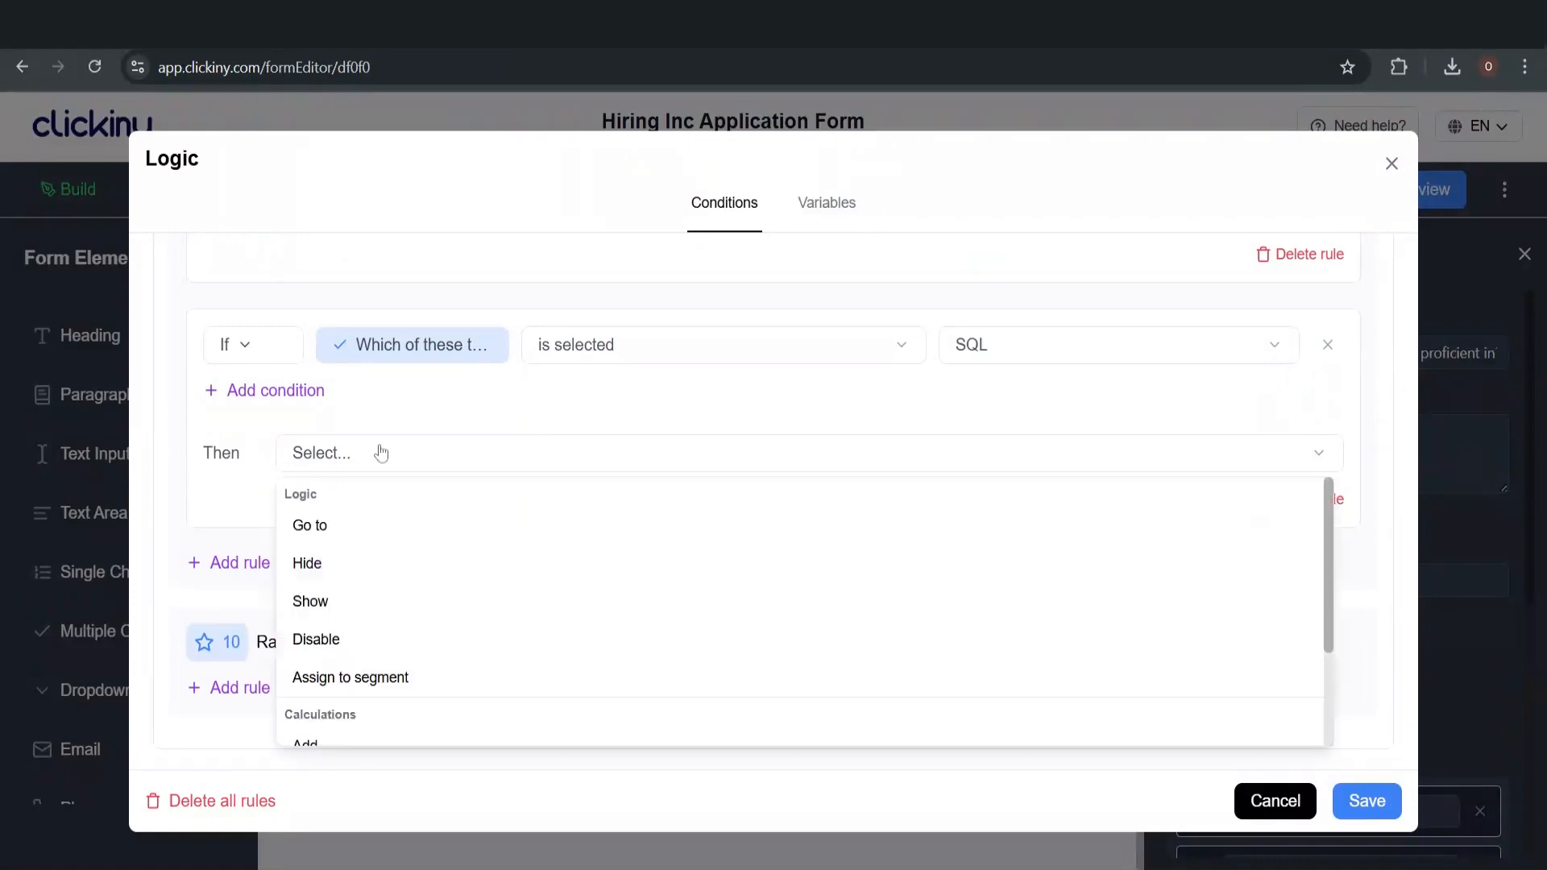
{"action": "scroll", "coordinate": [387, 598], "scroll_direction": "down", "scroll_amount": 2}
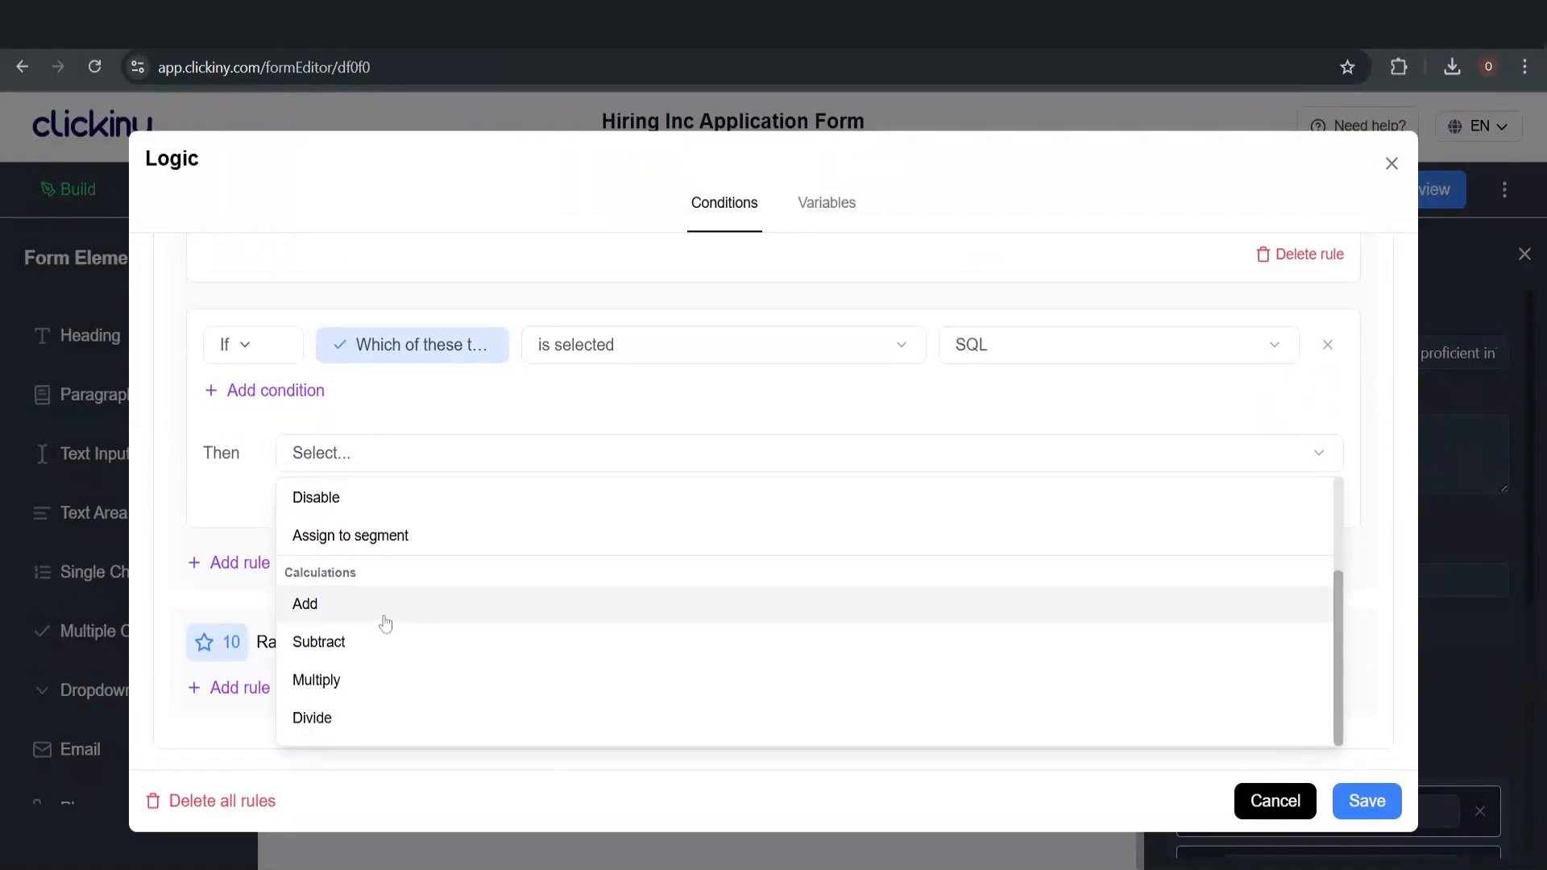
{"action": "left_click", "coordinate": [385, 619]}
{"action": "left_click", "coordinate": [572, 451]}
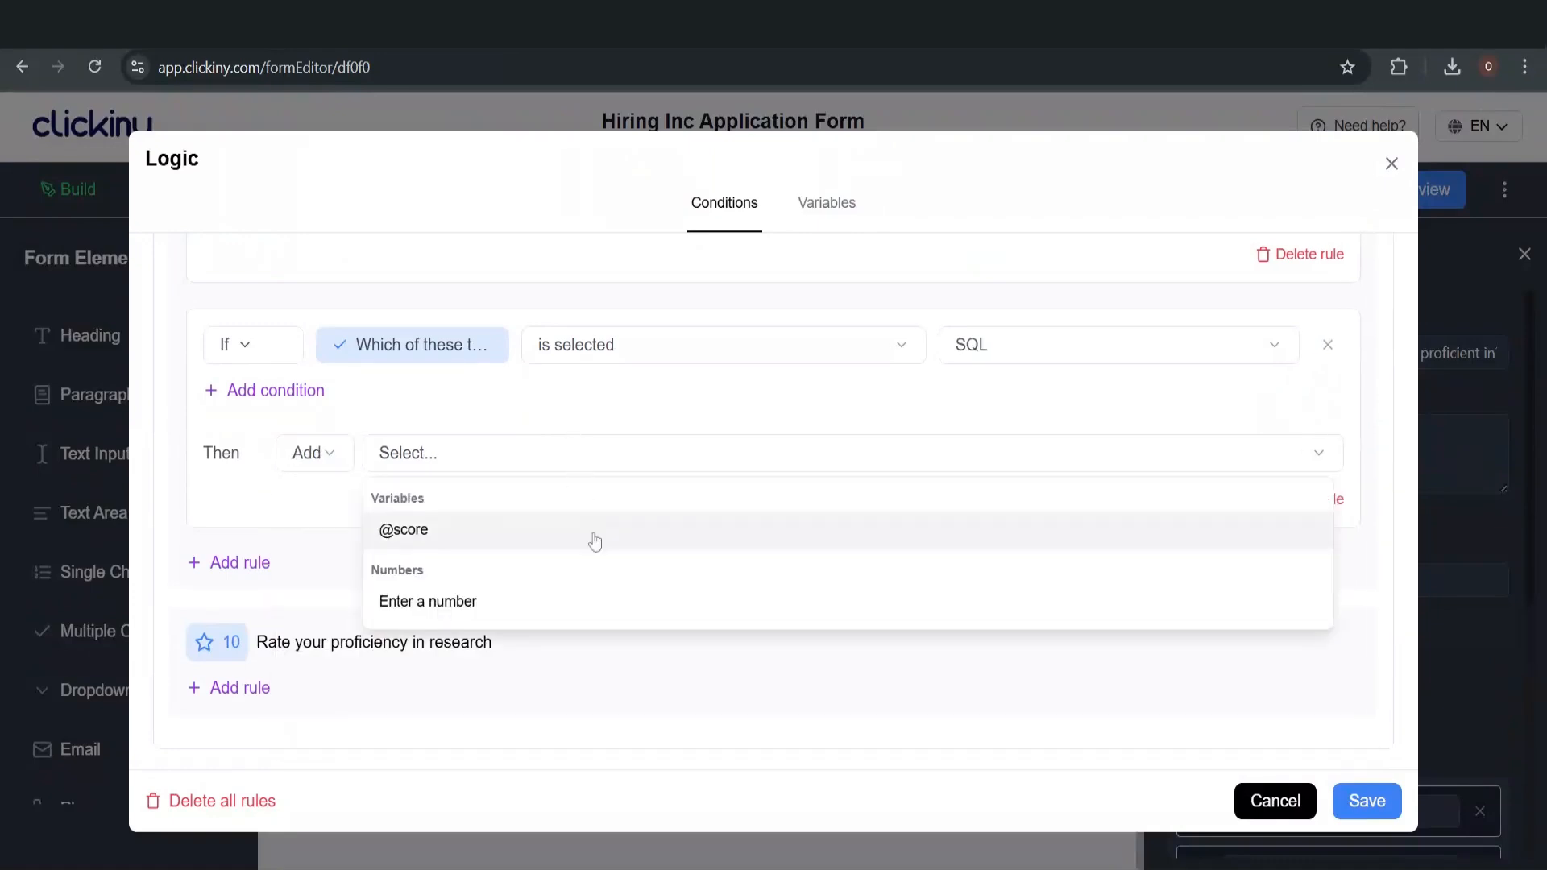
{"action": "left_click", "coordinate": [594, 604]}
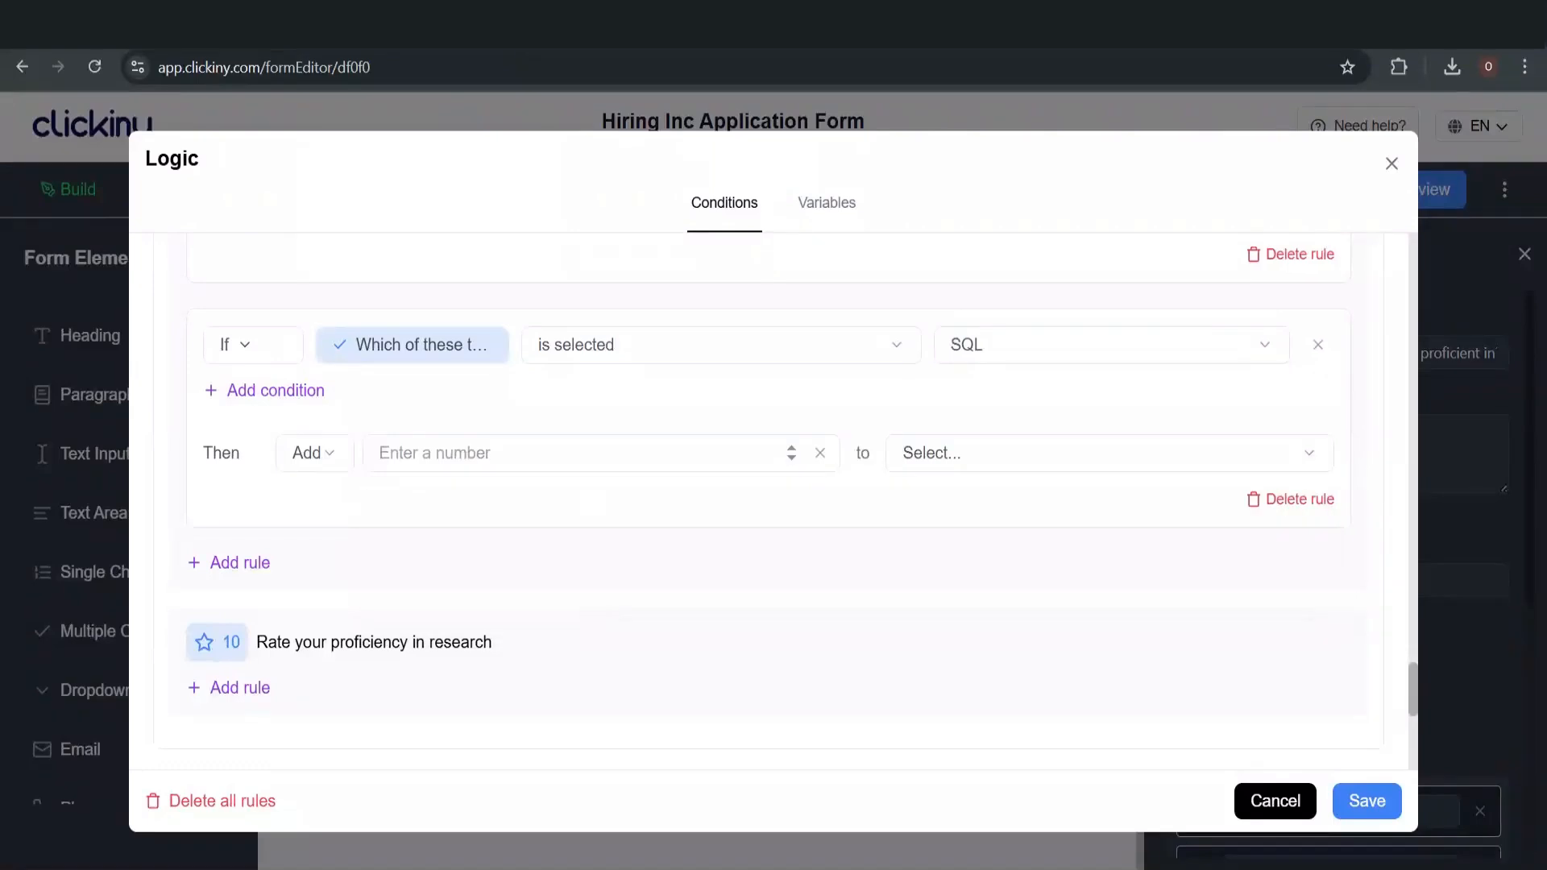
{"action": "left_click", "coordinate": [580, 453]}
{"action": "type", "text": "1"}
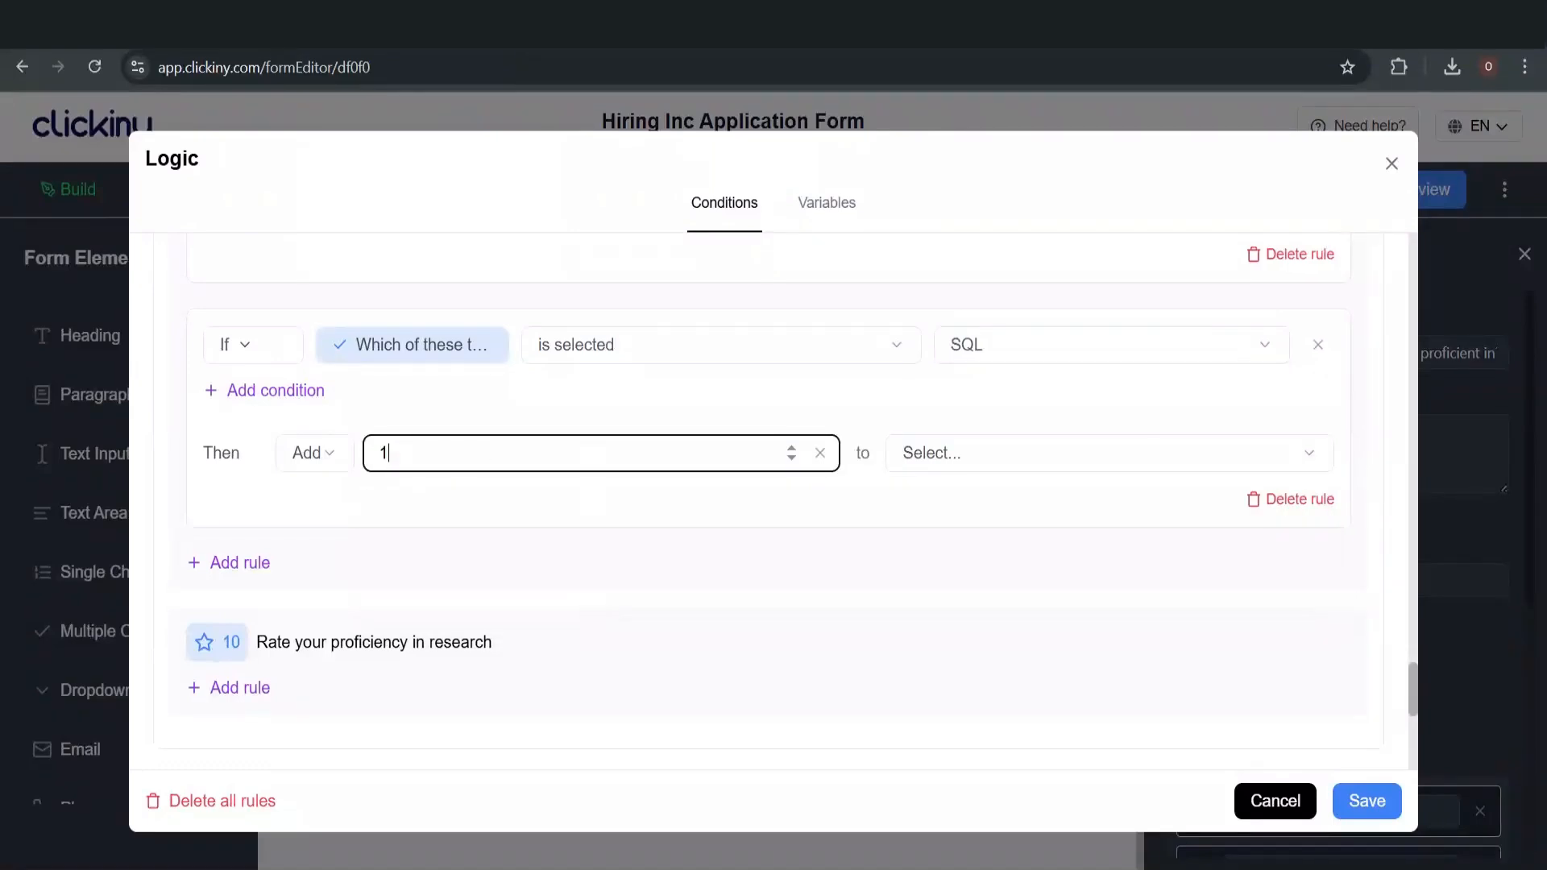
{"action": "left_click", "coordinate": [965, 453]}
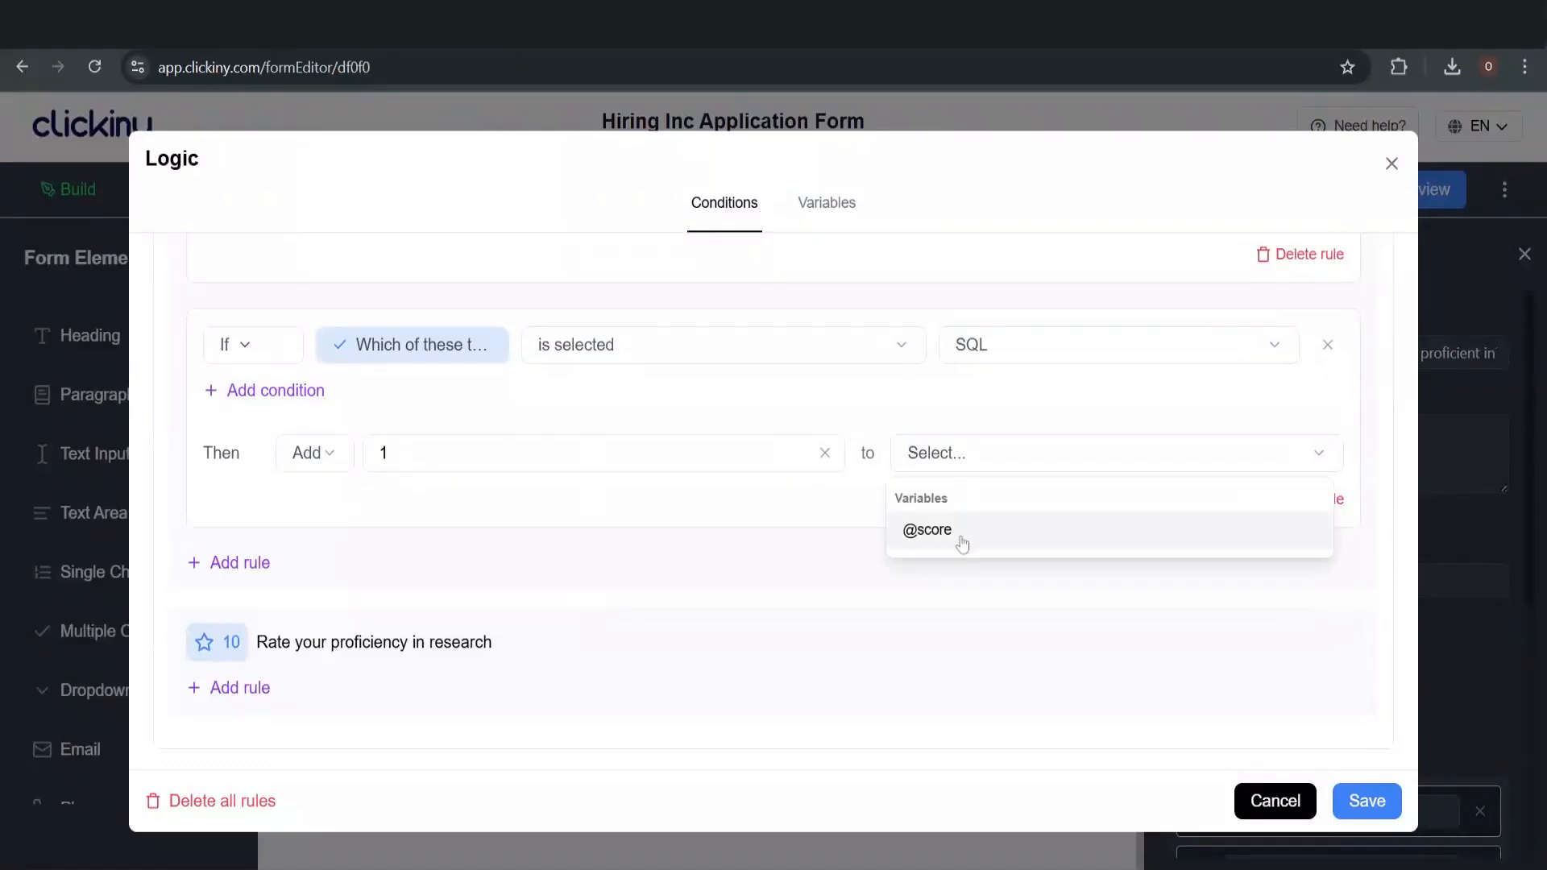
{"action": "left_click", "coordinate": [959, 532]}
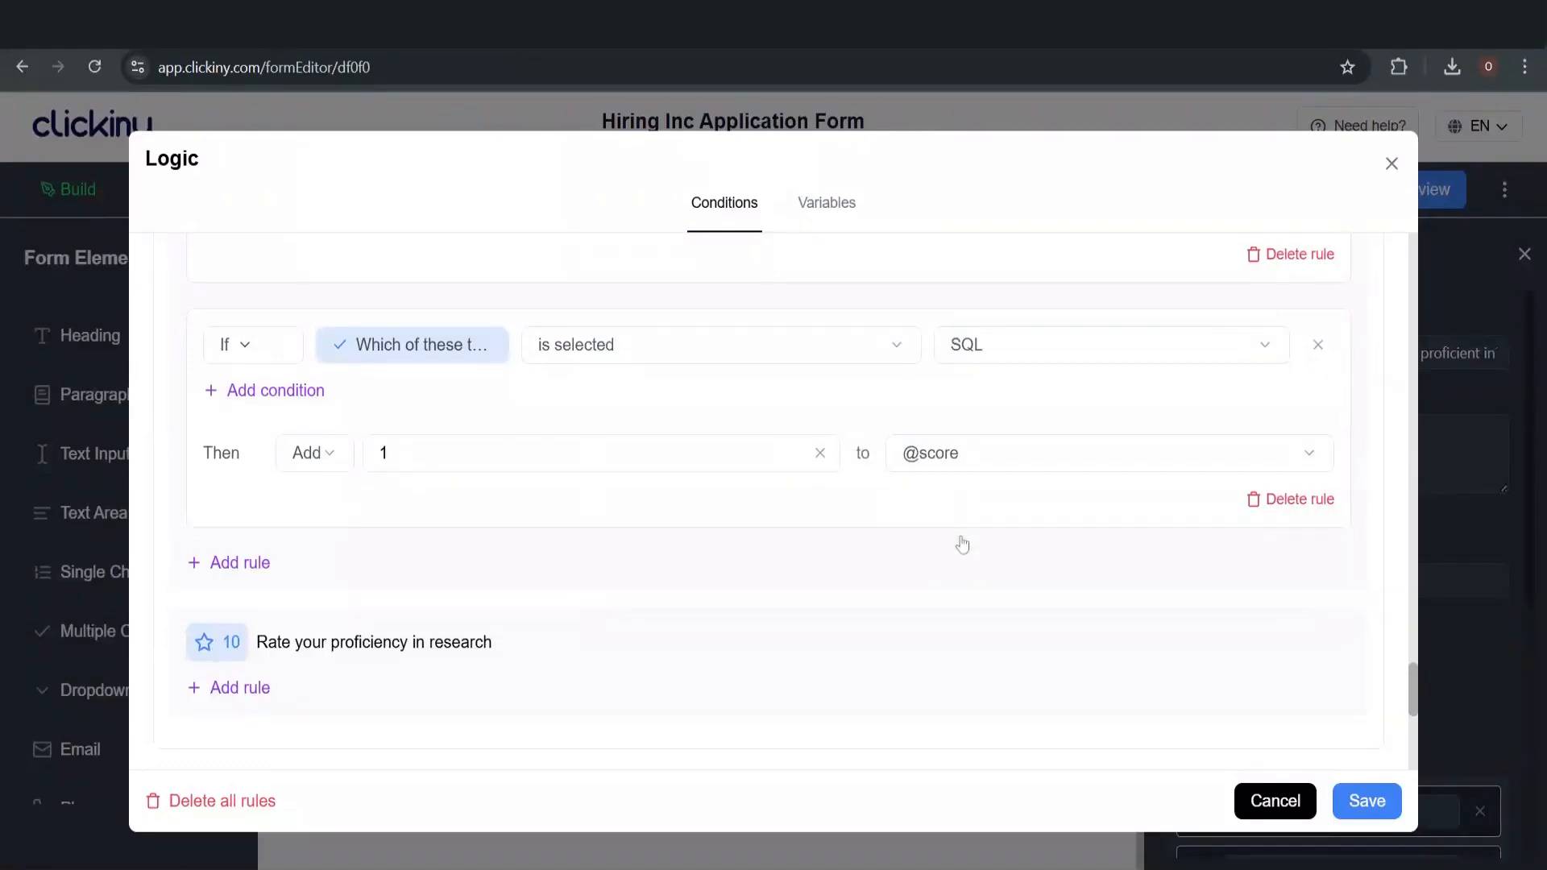
Start a third tools/software rule with its condition set to is selected
{"action": "left_click", "coordinate": [231, 563]}
{"action": "left_click", "coordinate": [582, 589]}
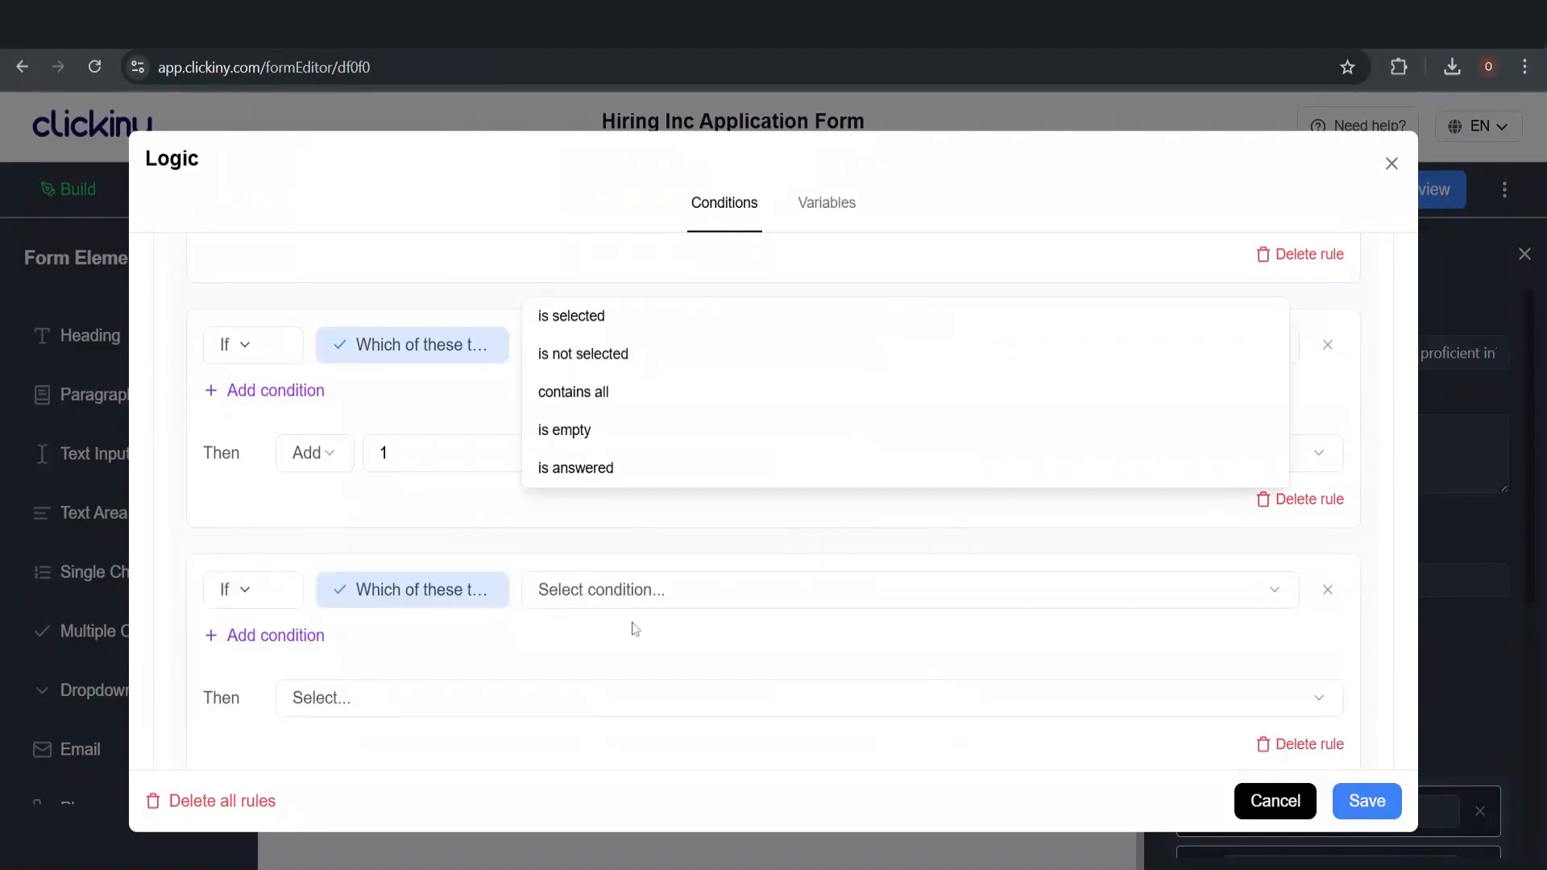
{"action": "left_click", "coordinate": [590, 334]}
{"action": "left_click", "coordinate": [589, 336]}
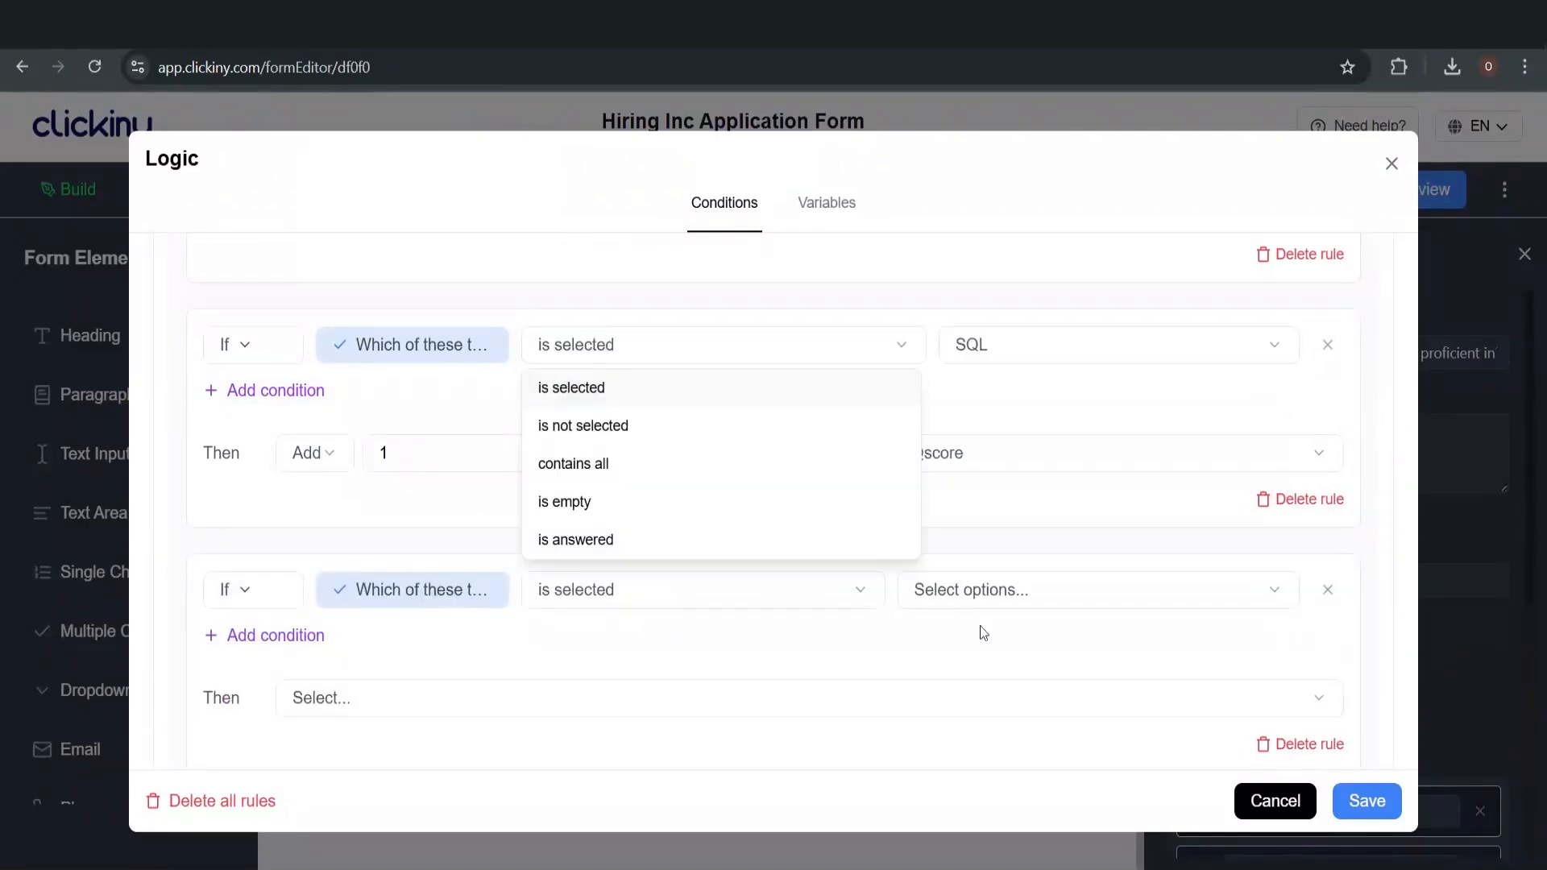
{"action": "left_click", "coordinate": [792, 345]}
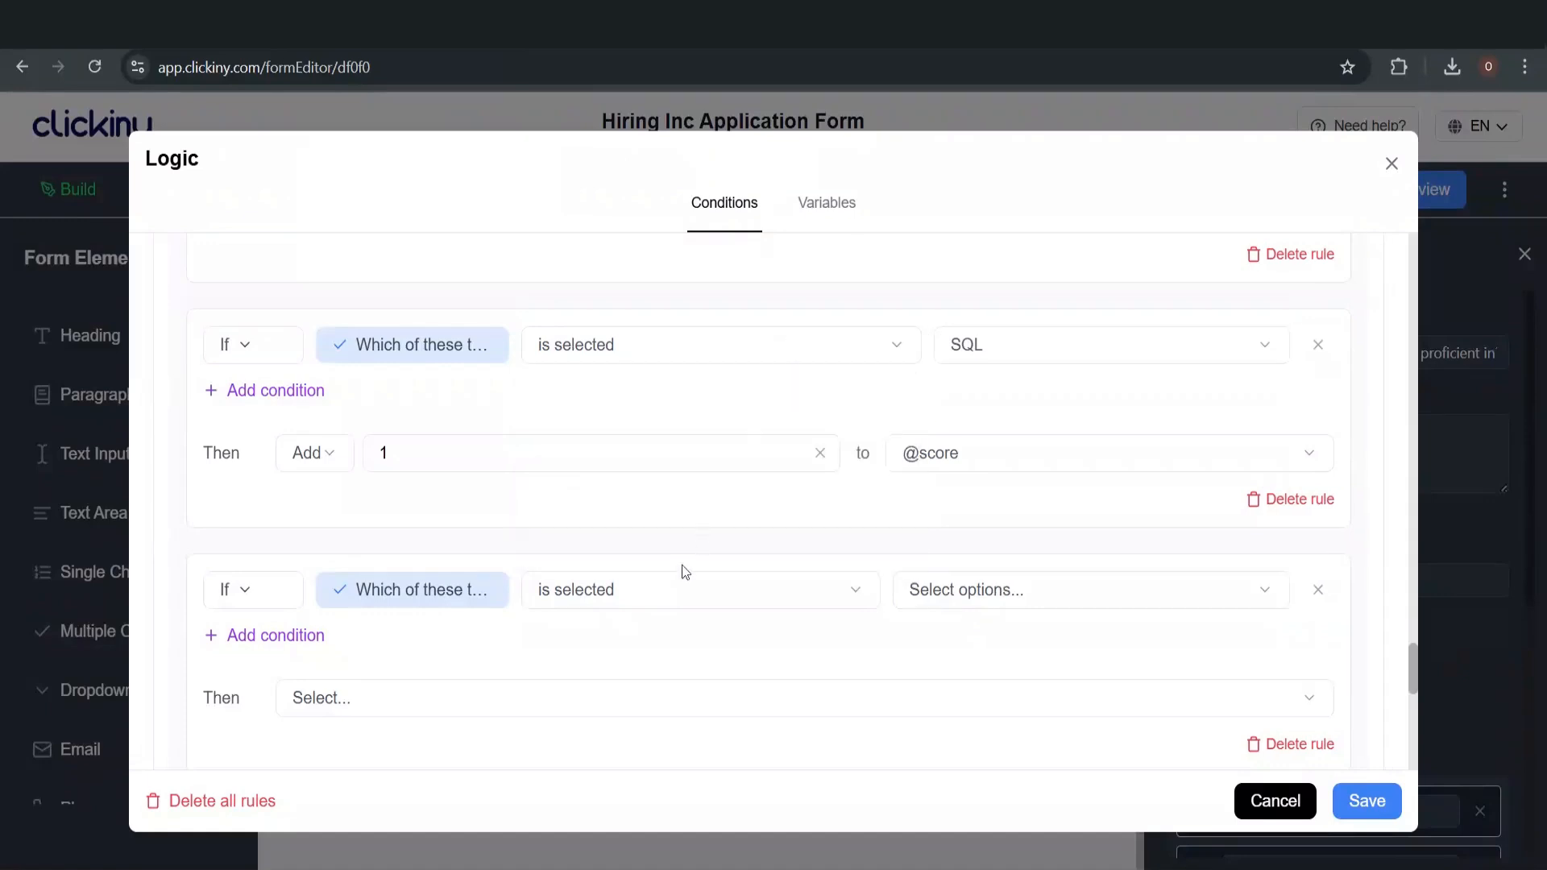
{"action": "left_click", "coordinate": [674, 592]}
Set the third tools rule's condition to 'is selected' with Asana as the answer
{"action": "left_click", "coordinate": [617, 408]}
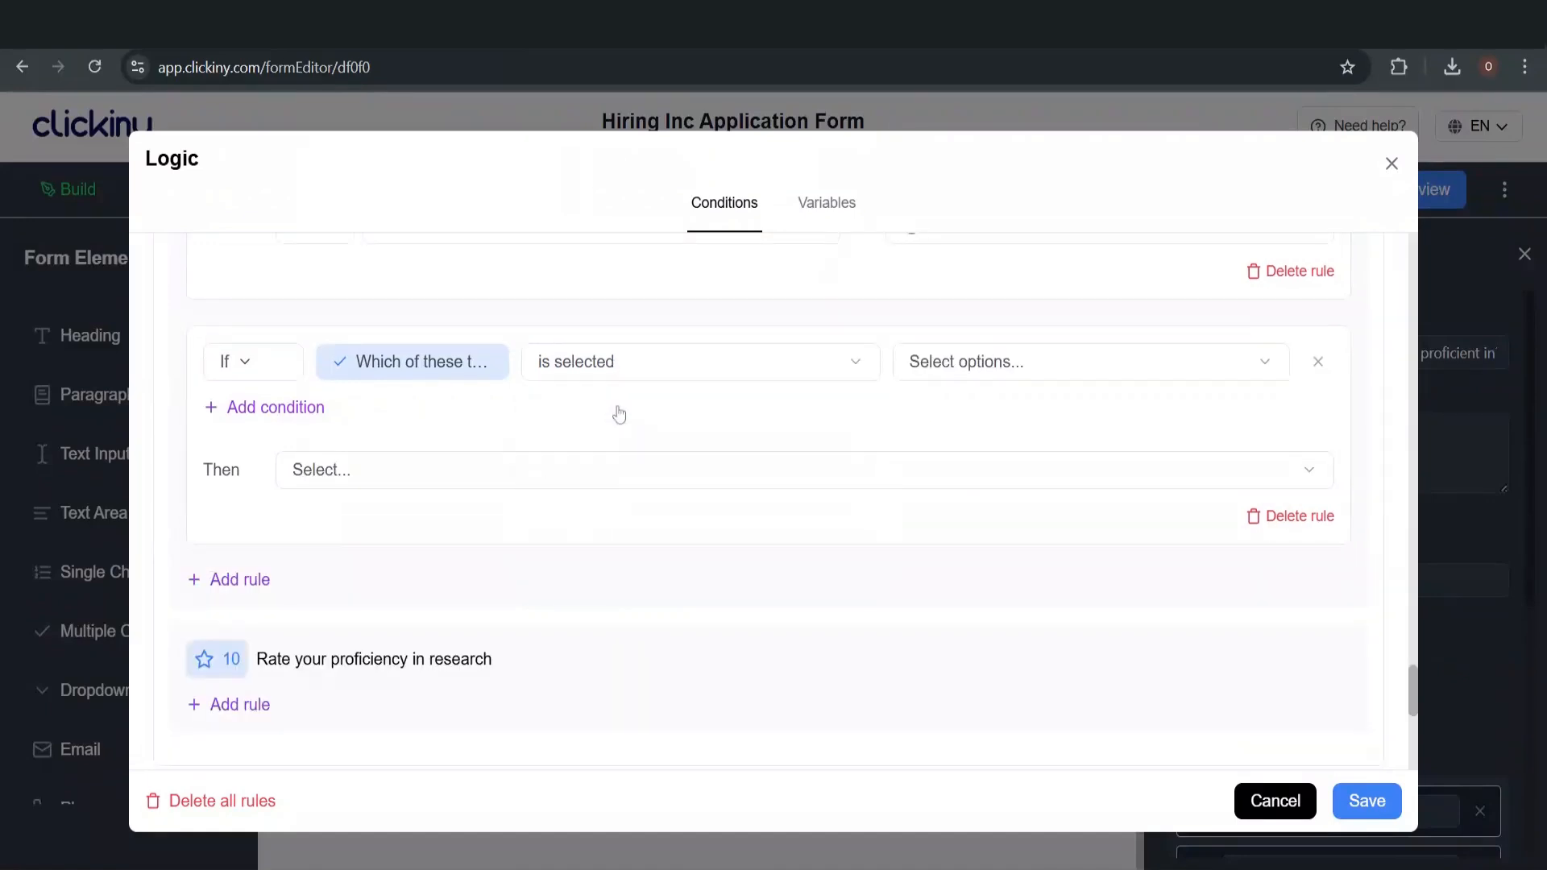
{"action": "left_click", "coordinate": [928, 367]}
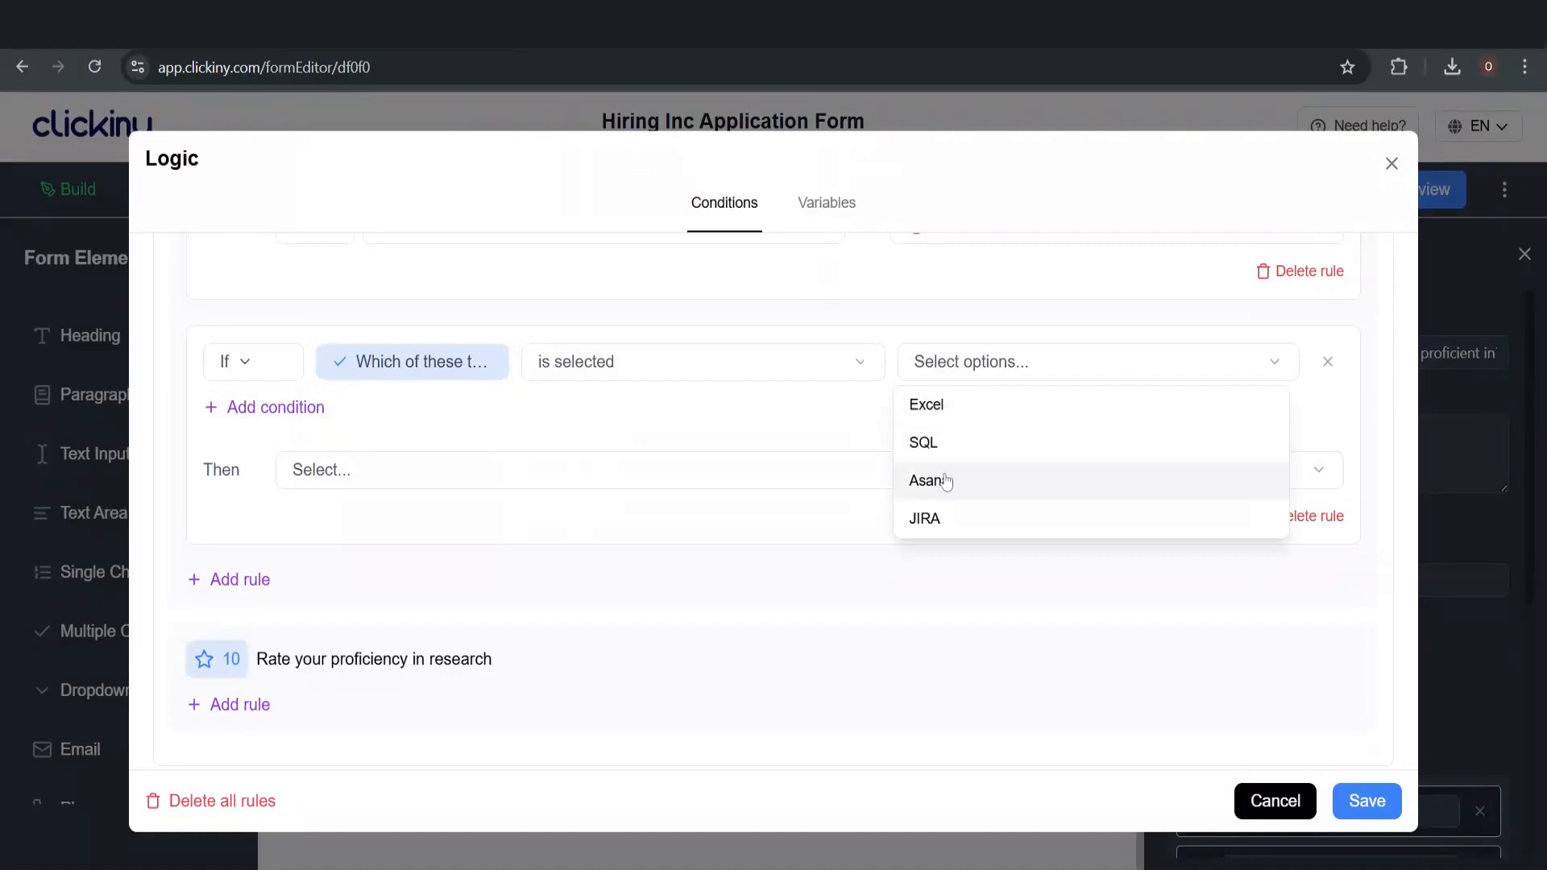
{"action": "left_click", "coordinate": [946, 482]}
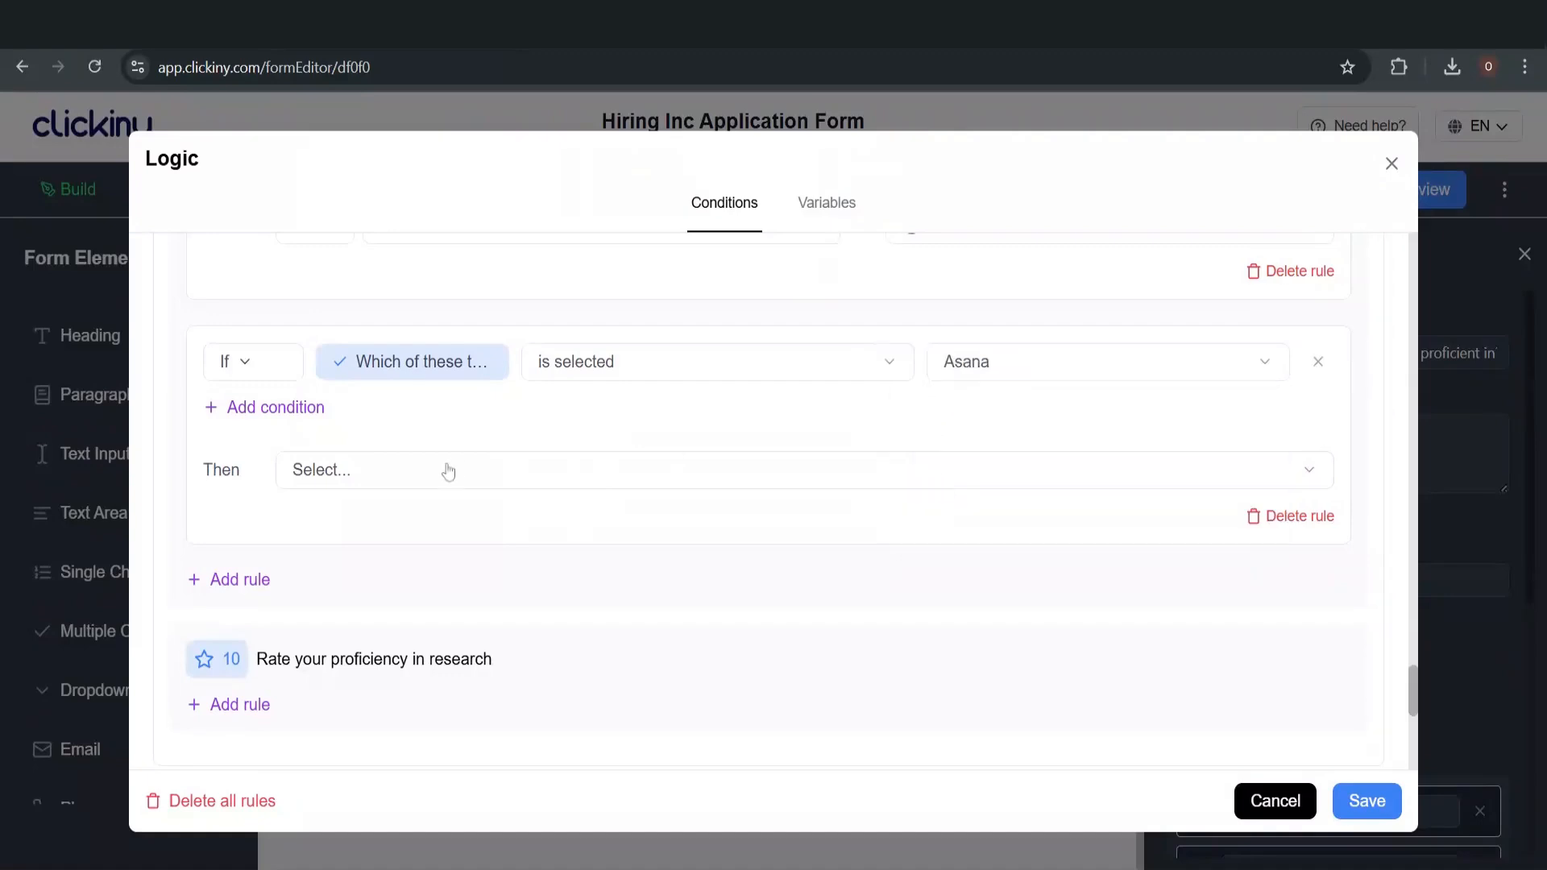
{"action": "left_click", "coordinate": [338, 474]}
{"action": "scroll", "coordinate": [379, 669], "scroll_direction": "down", "scroll_amount": 2}
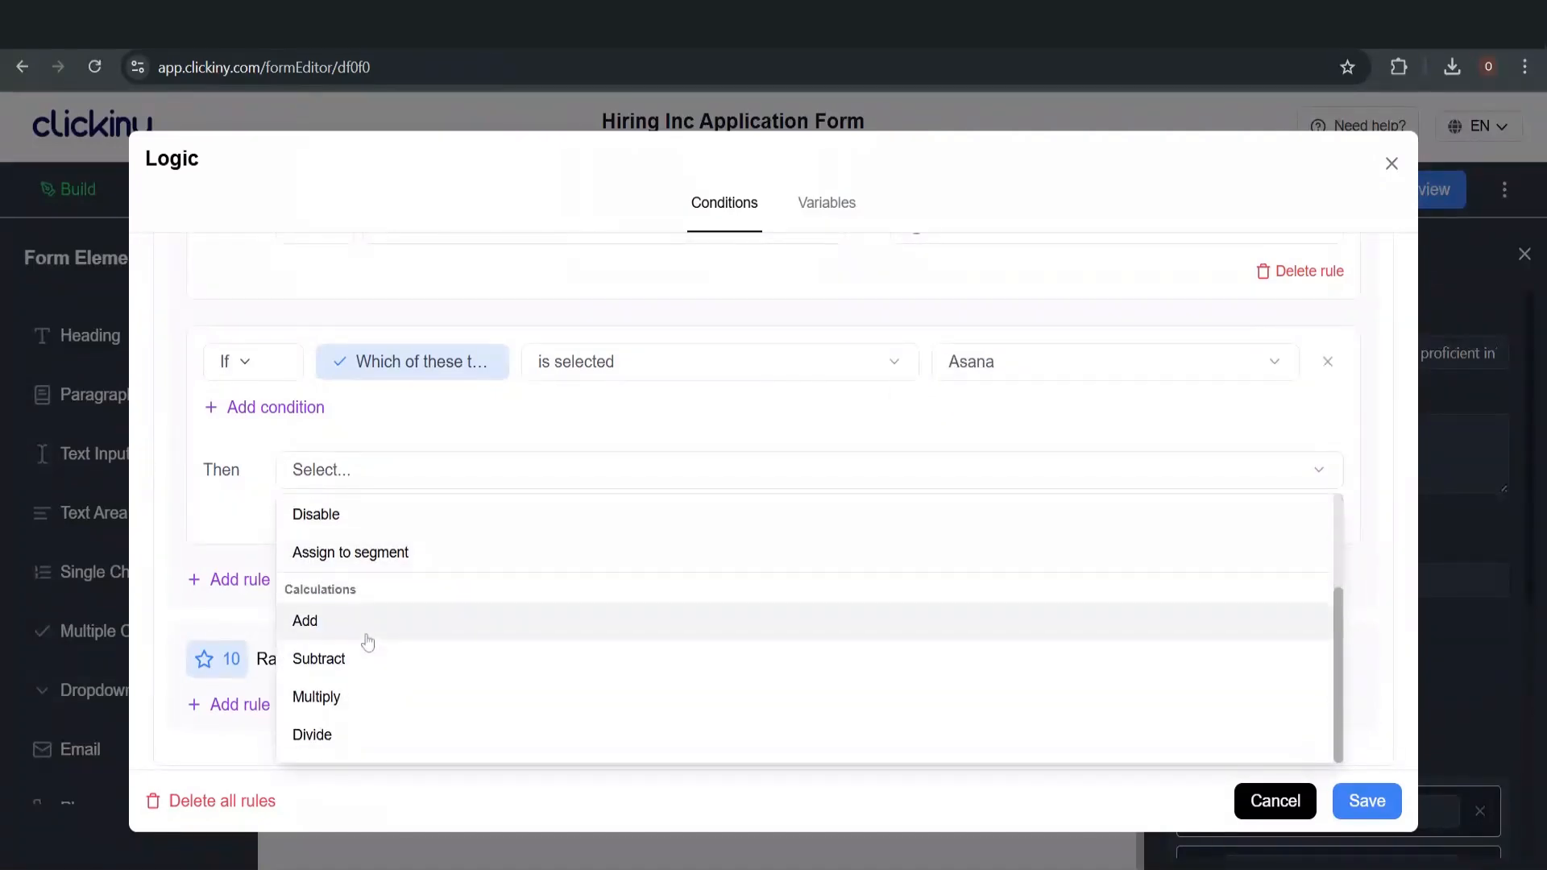
{"action": "left_click", "coordinate": [368, 643]}
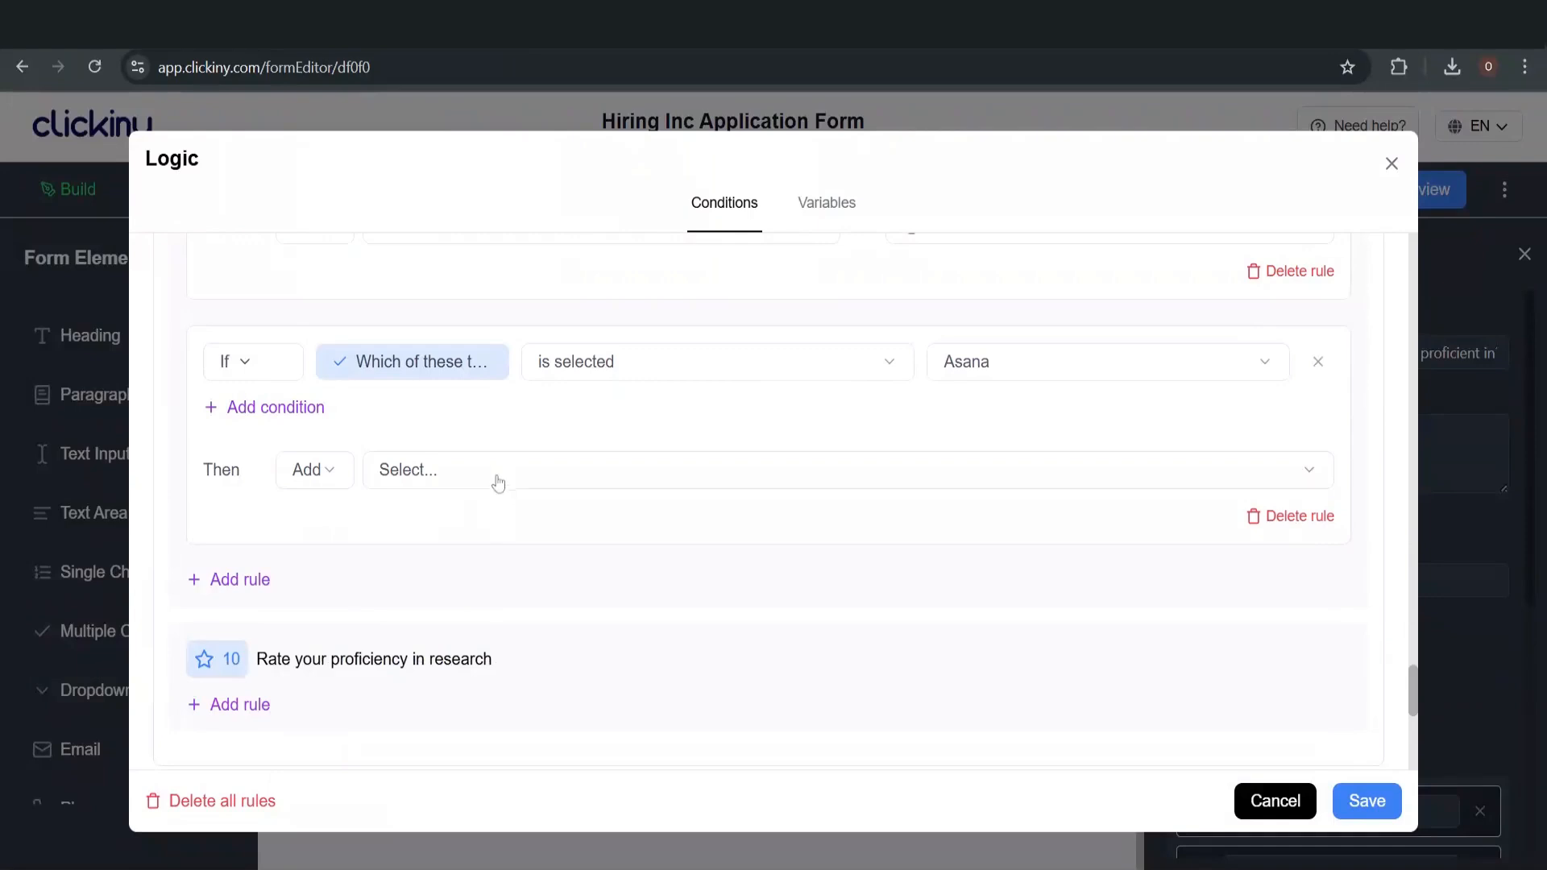
{"action": "left_click", "coordinate": [494, 476]}
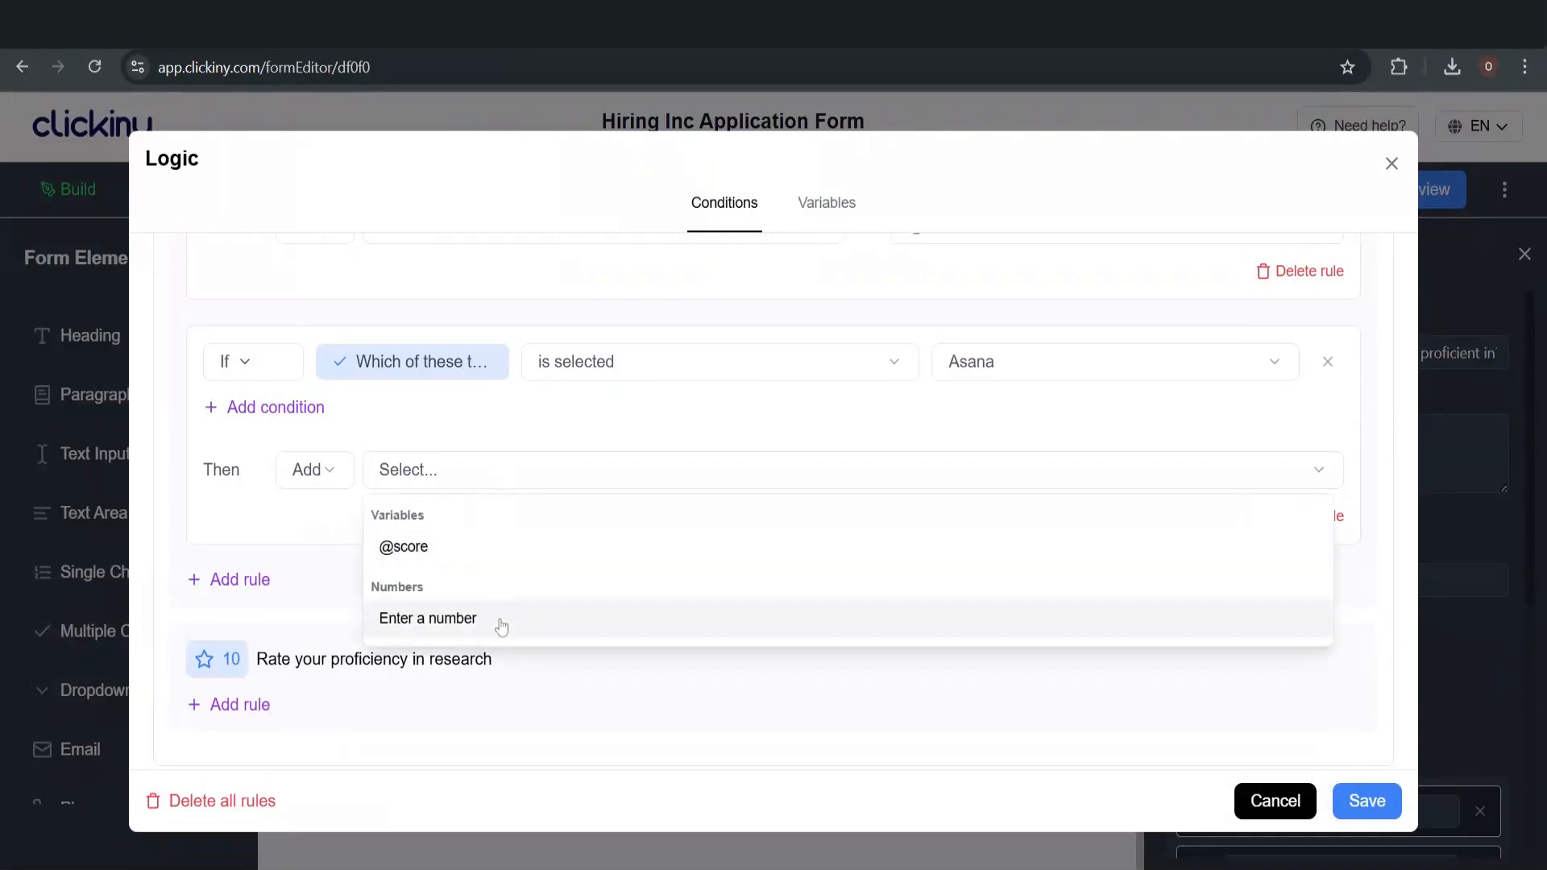
{"action": "left_click", "coordinate": [501, 618]}
{"action": "type", "text": "1"}
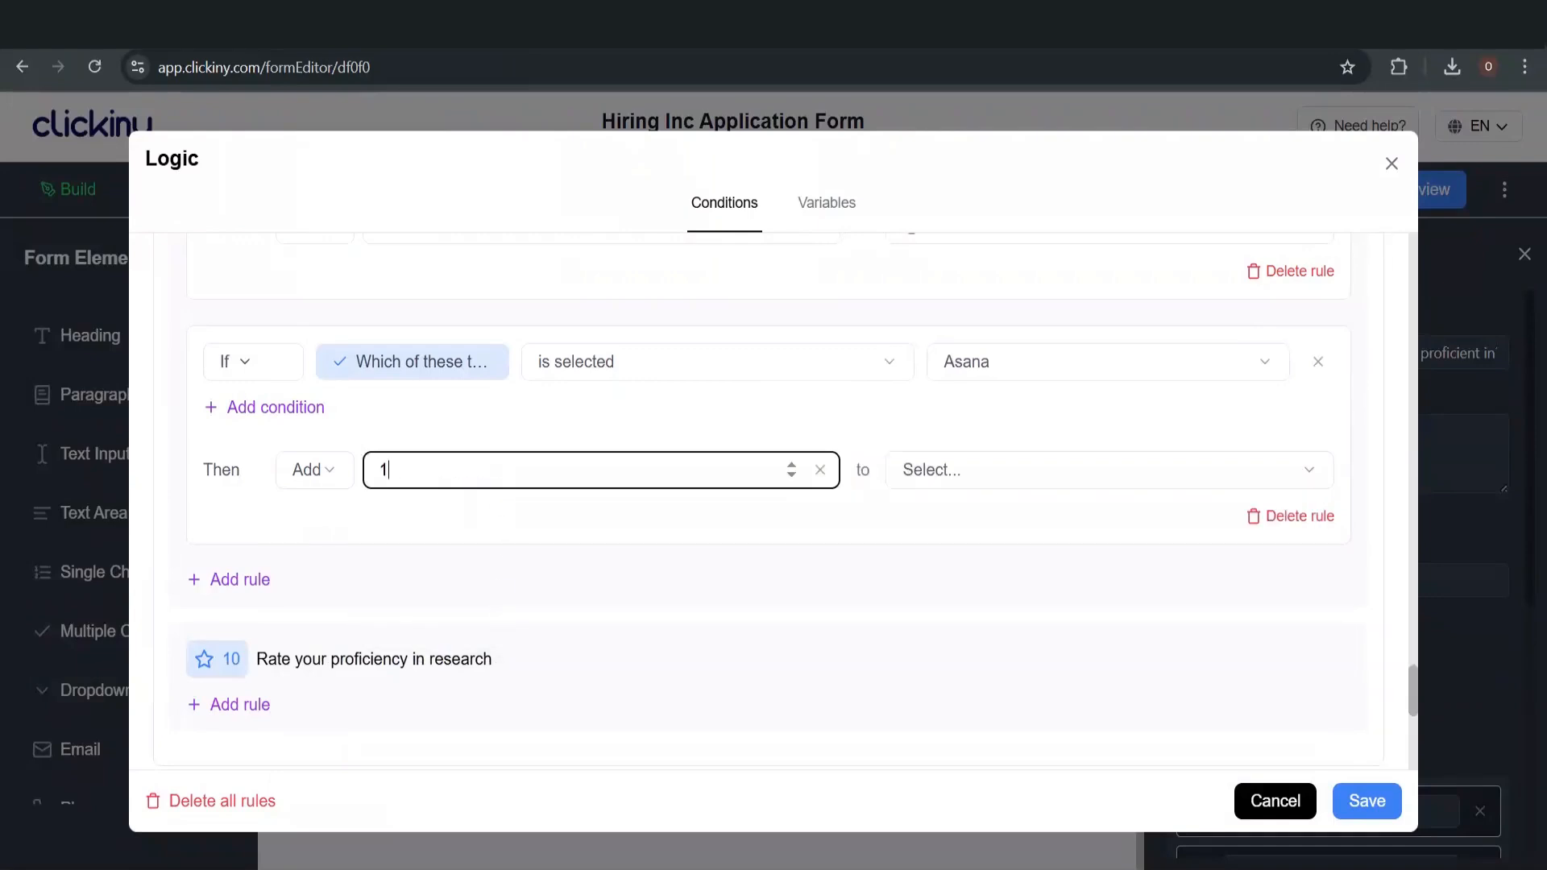
{"action": "left_click", "coordinate": [993, 470]}
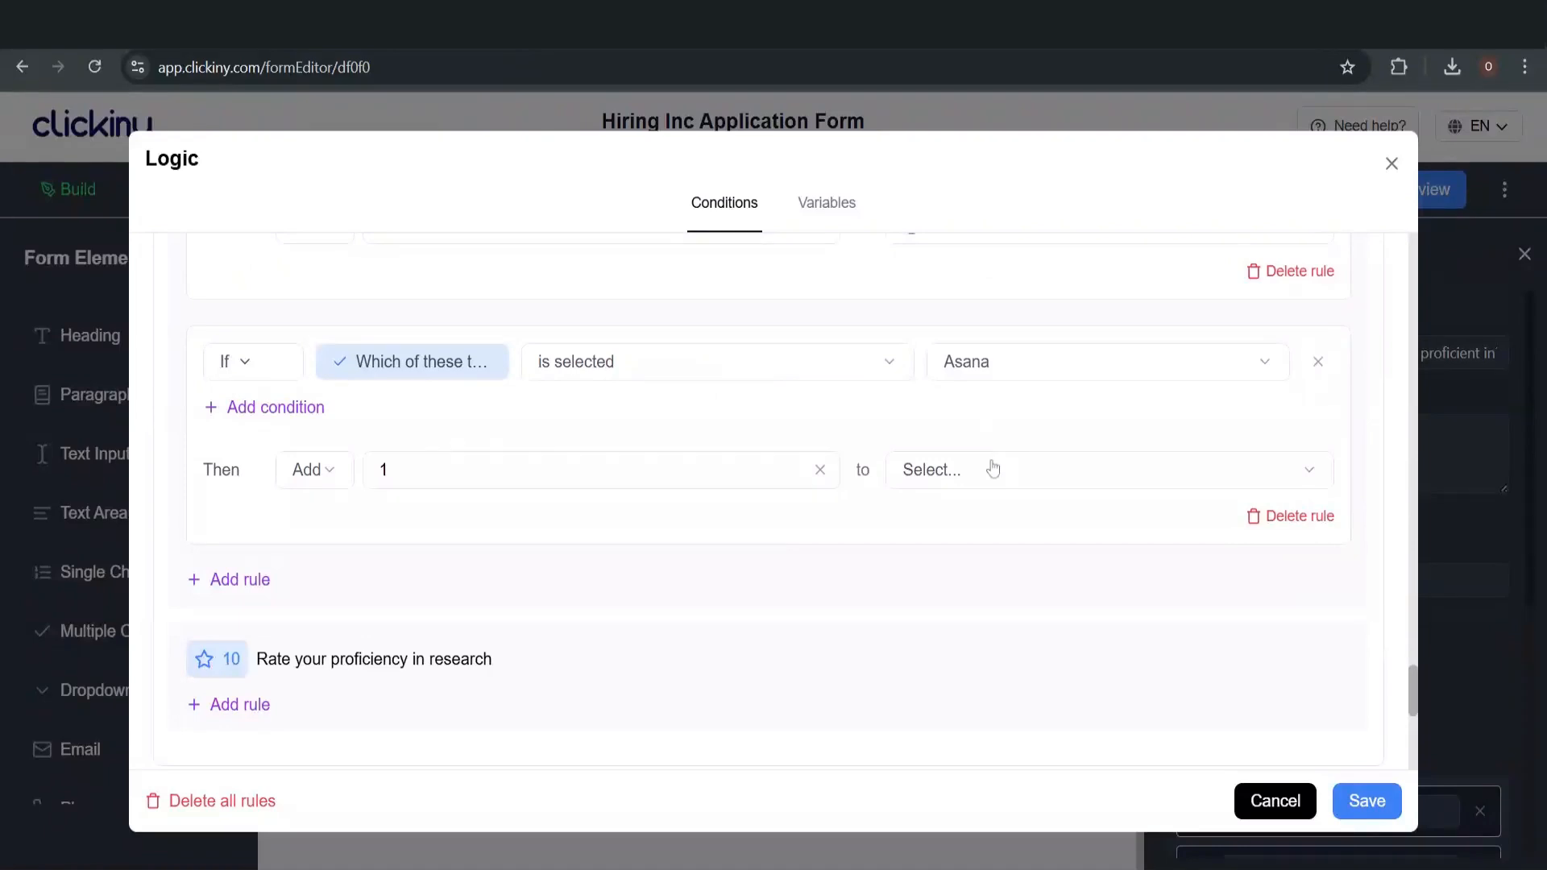
{"action": "double_click", "coordinate": [978, 538]}
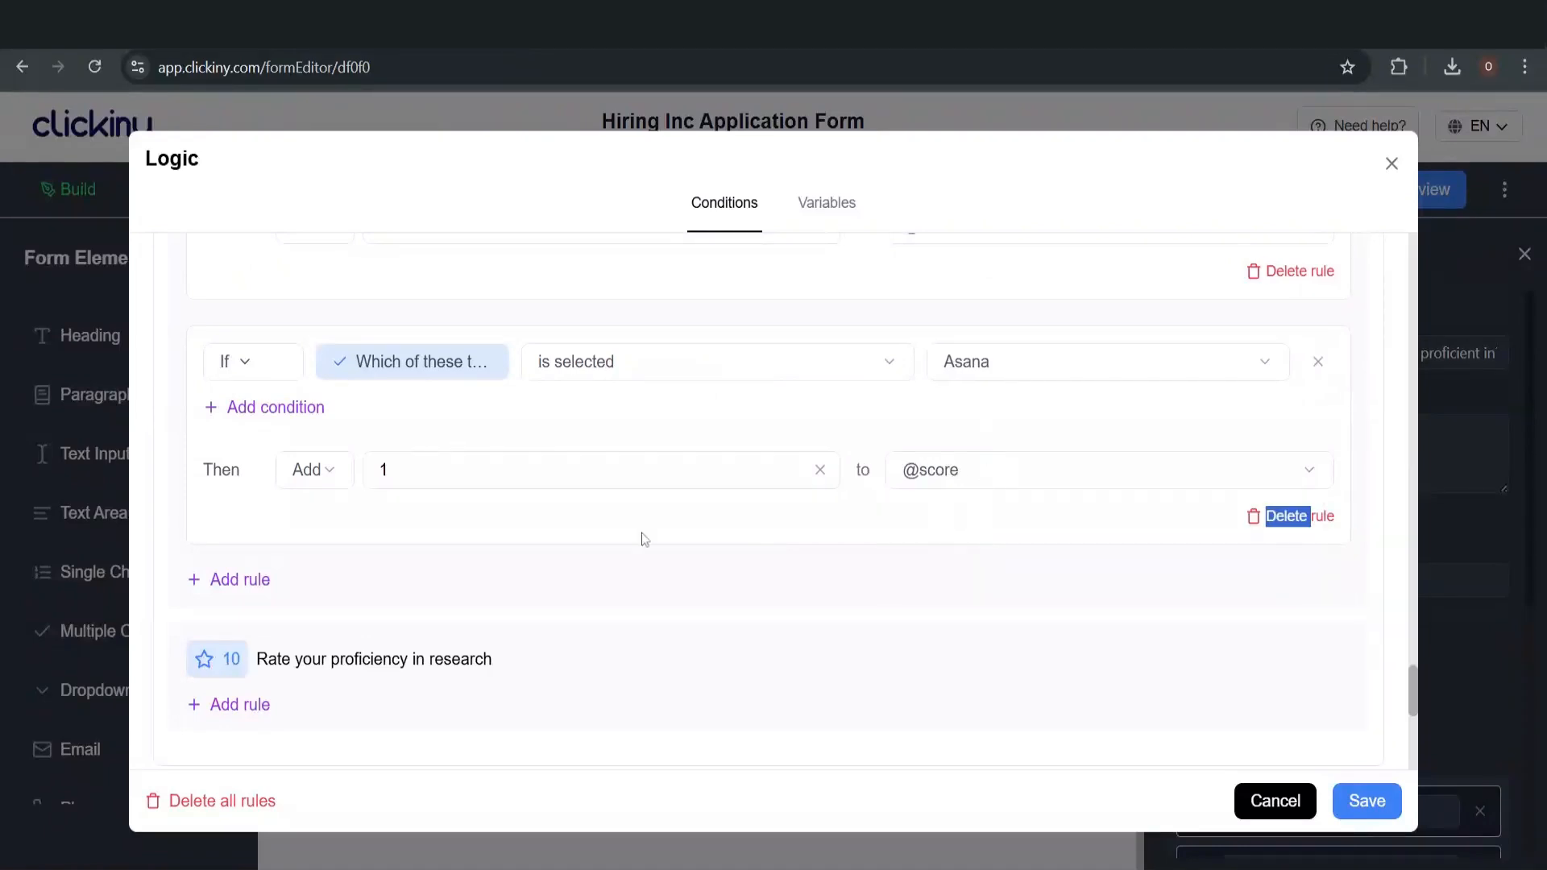
{"action": "left_click", "coordinate": [1137, 546]}
{"action": "scroll", "coordinate": [355, 512], "scroll_direction": "up", "scroll_amount": 9}
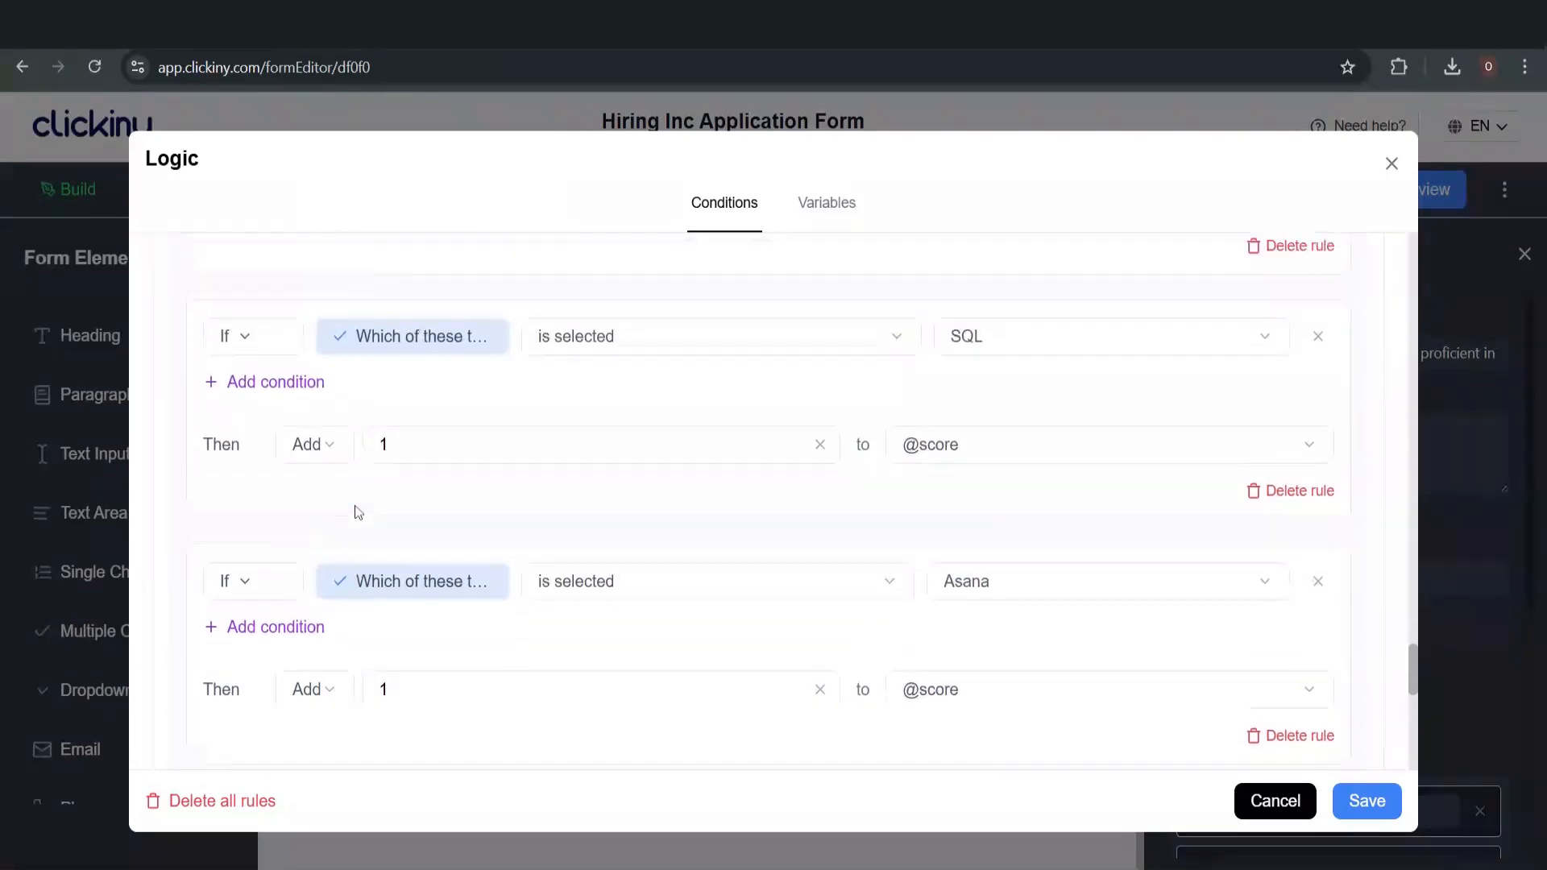
{"action": "scroll", "coordinate": [358, 513], "scroll_direction": "down", "scroll_amount": 10}
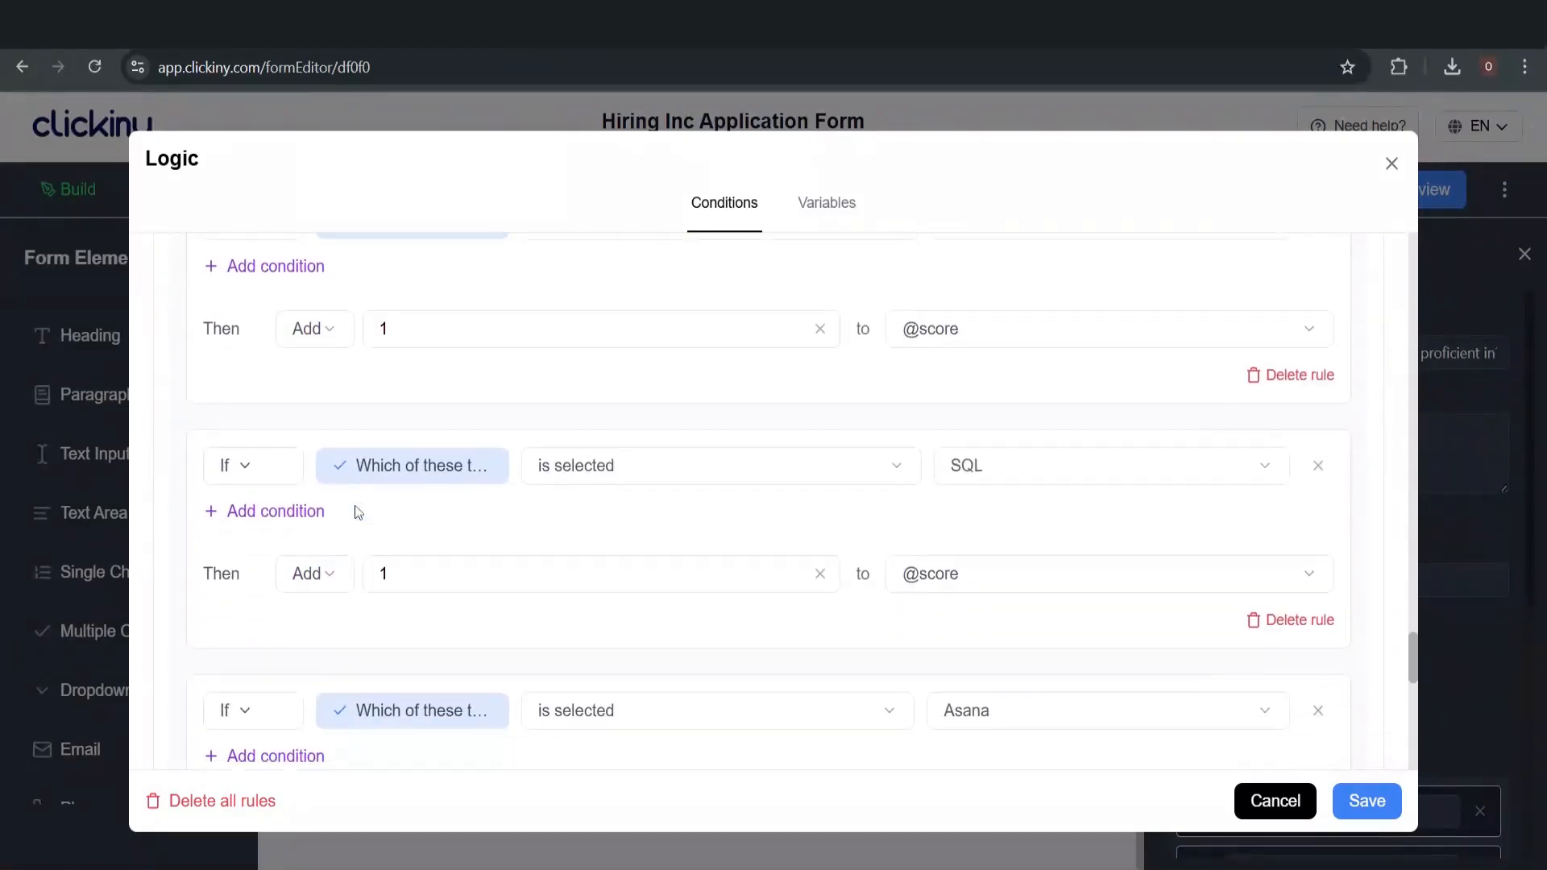
{"action": "scroll", "coordinate": [358, 513], "scroll_direction": "up", "scroll_amount": 9}
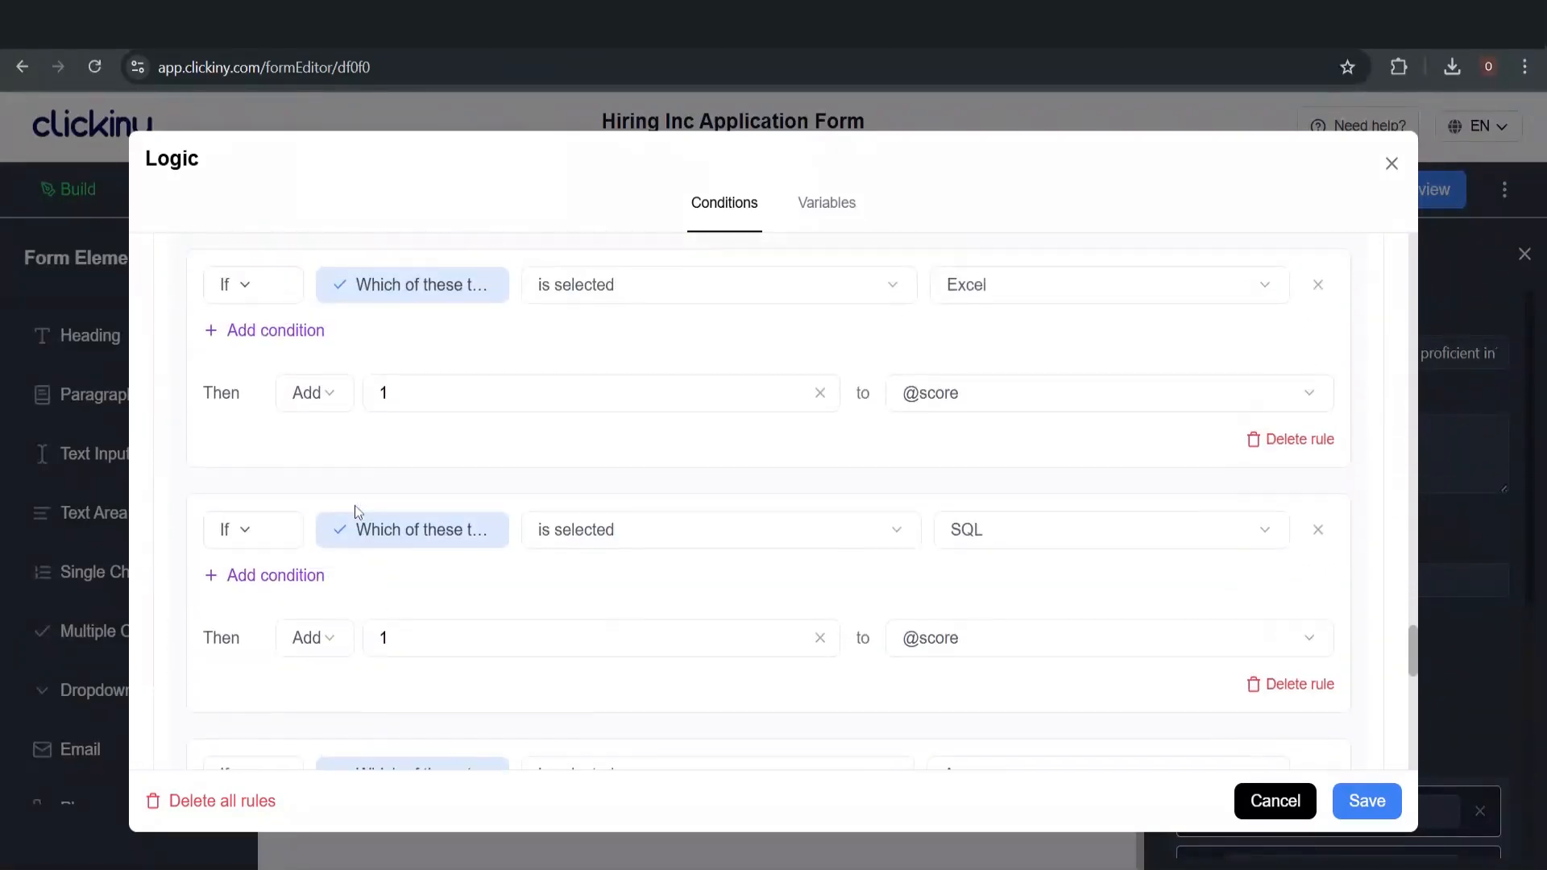
{"action": "scroll", "coordinate": [358, 513], "scroll_direction": "down", "scroll_amount": 9}
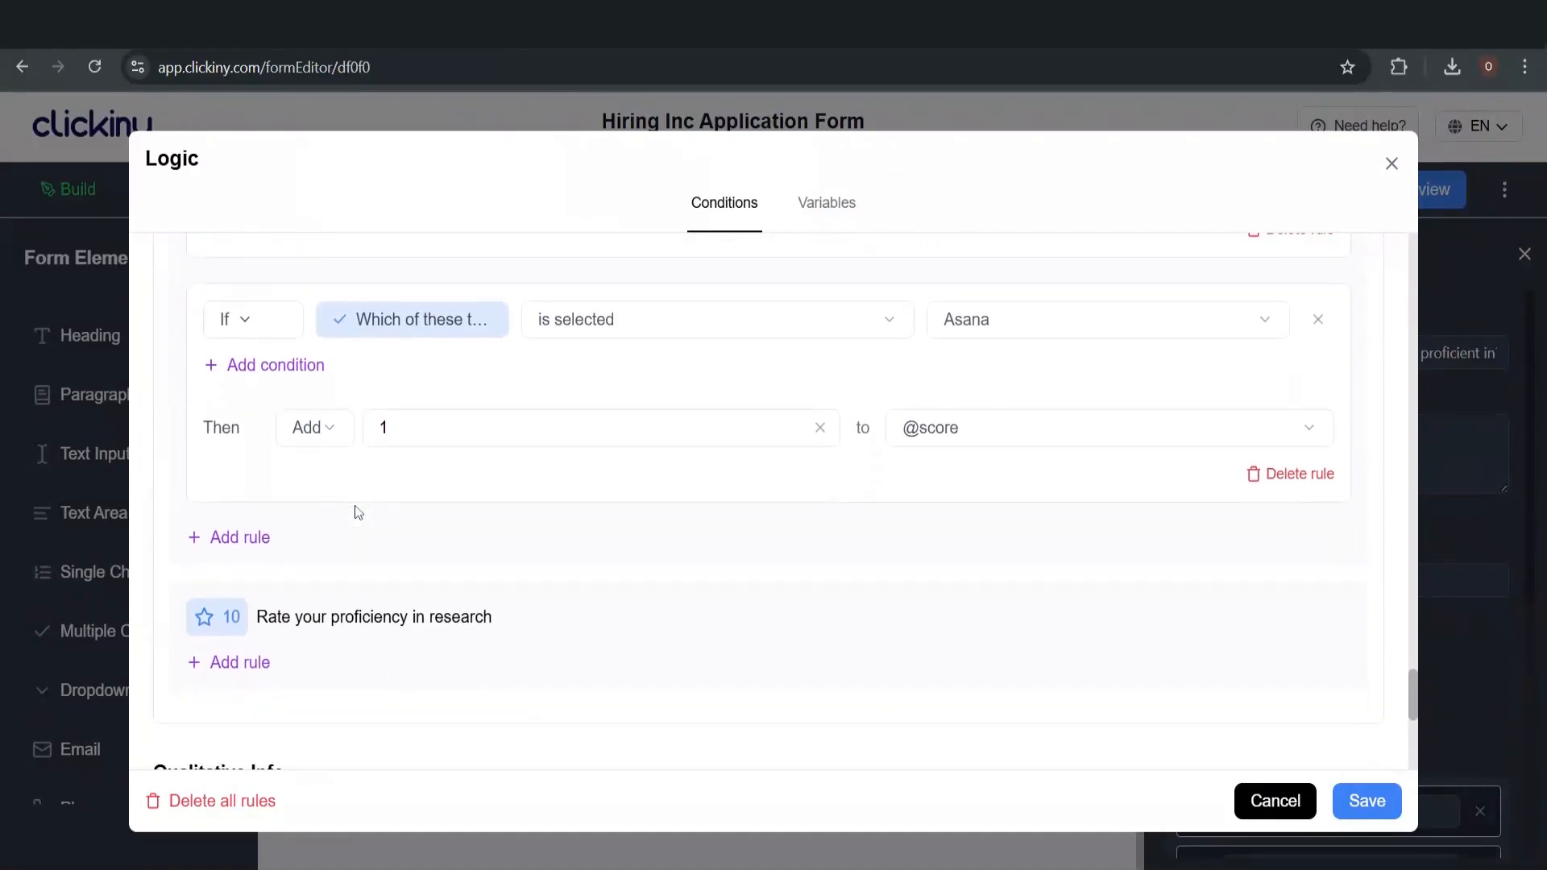
Add a fourth tools rule with condition 'is selected' and JIRA as the answer
{"action": "left_click", "coordinate": [231, 538]}
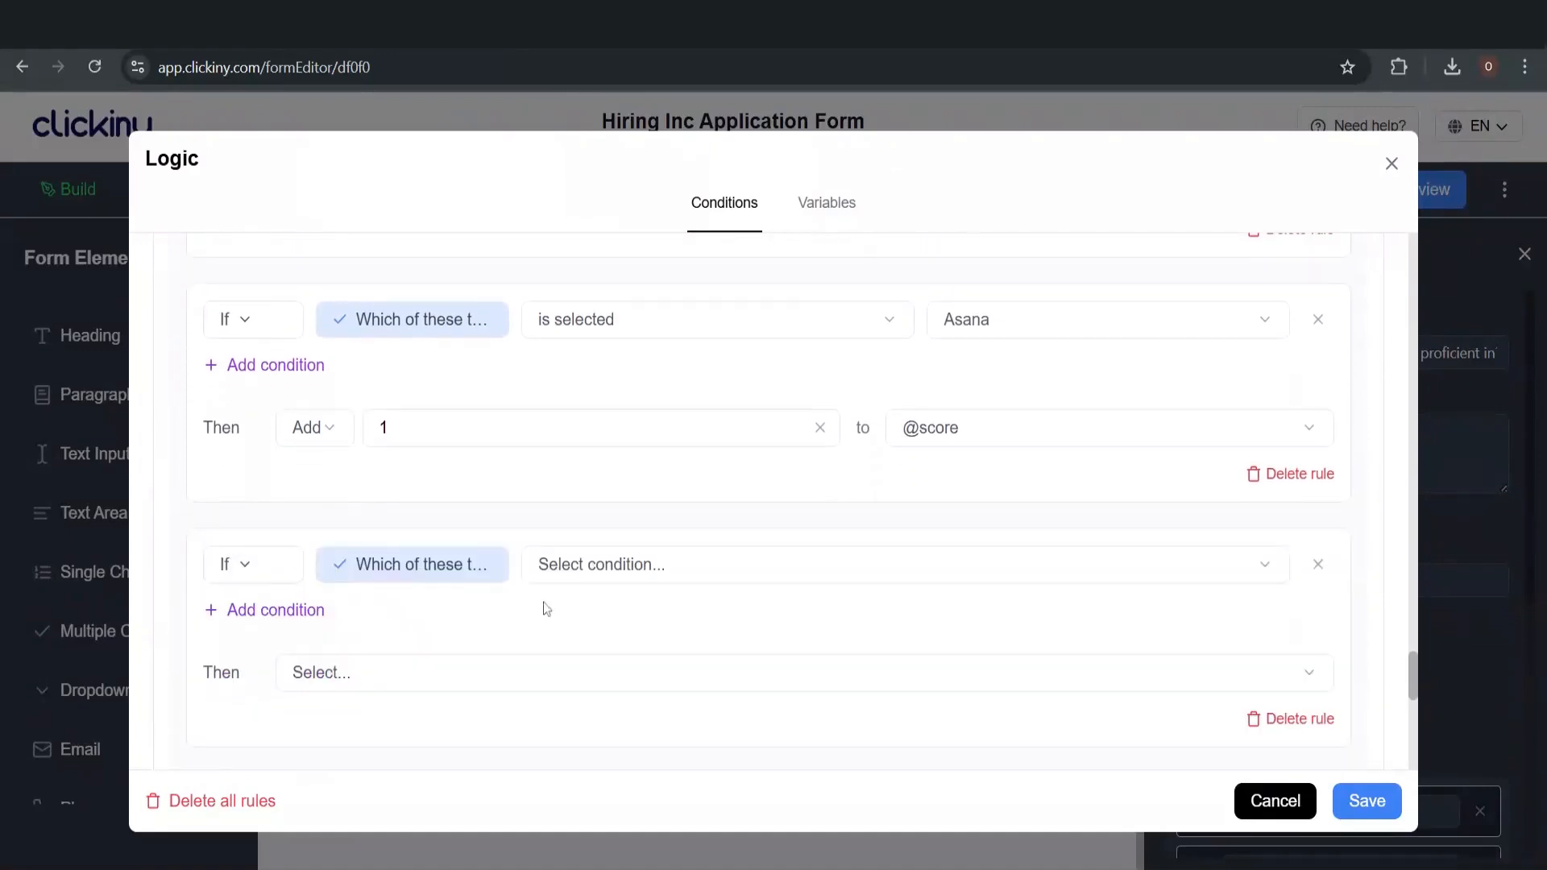
{"action": "left_click", "coordinate": [598, 564]}
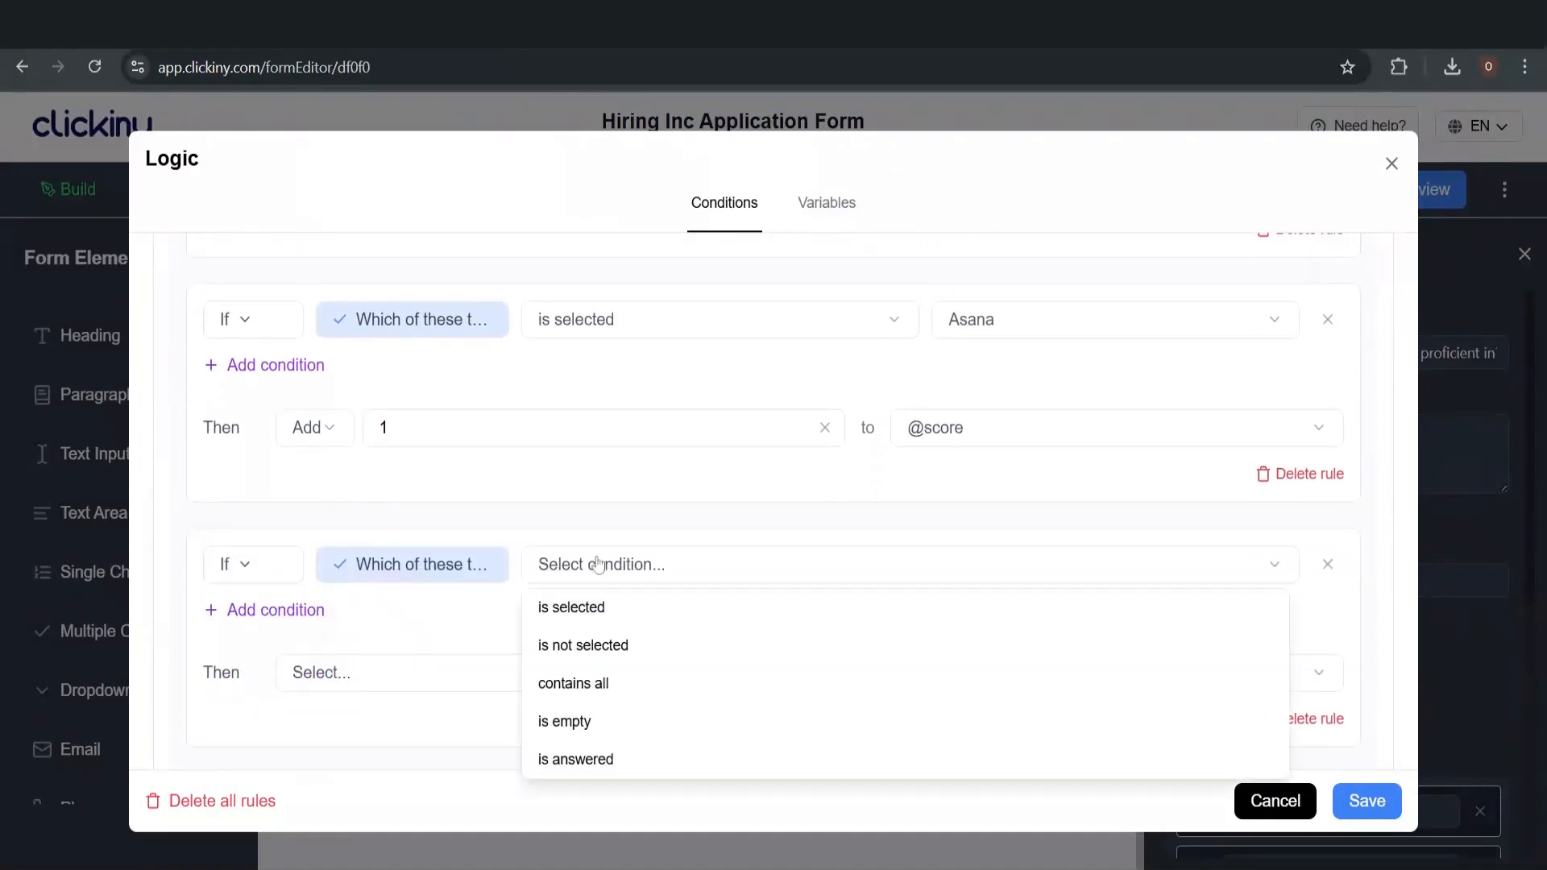
{"action": "left_click", "coordinate": [650, 615]}
{"action": "left_click", "coordinate": [963, 569]}
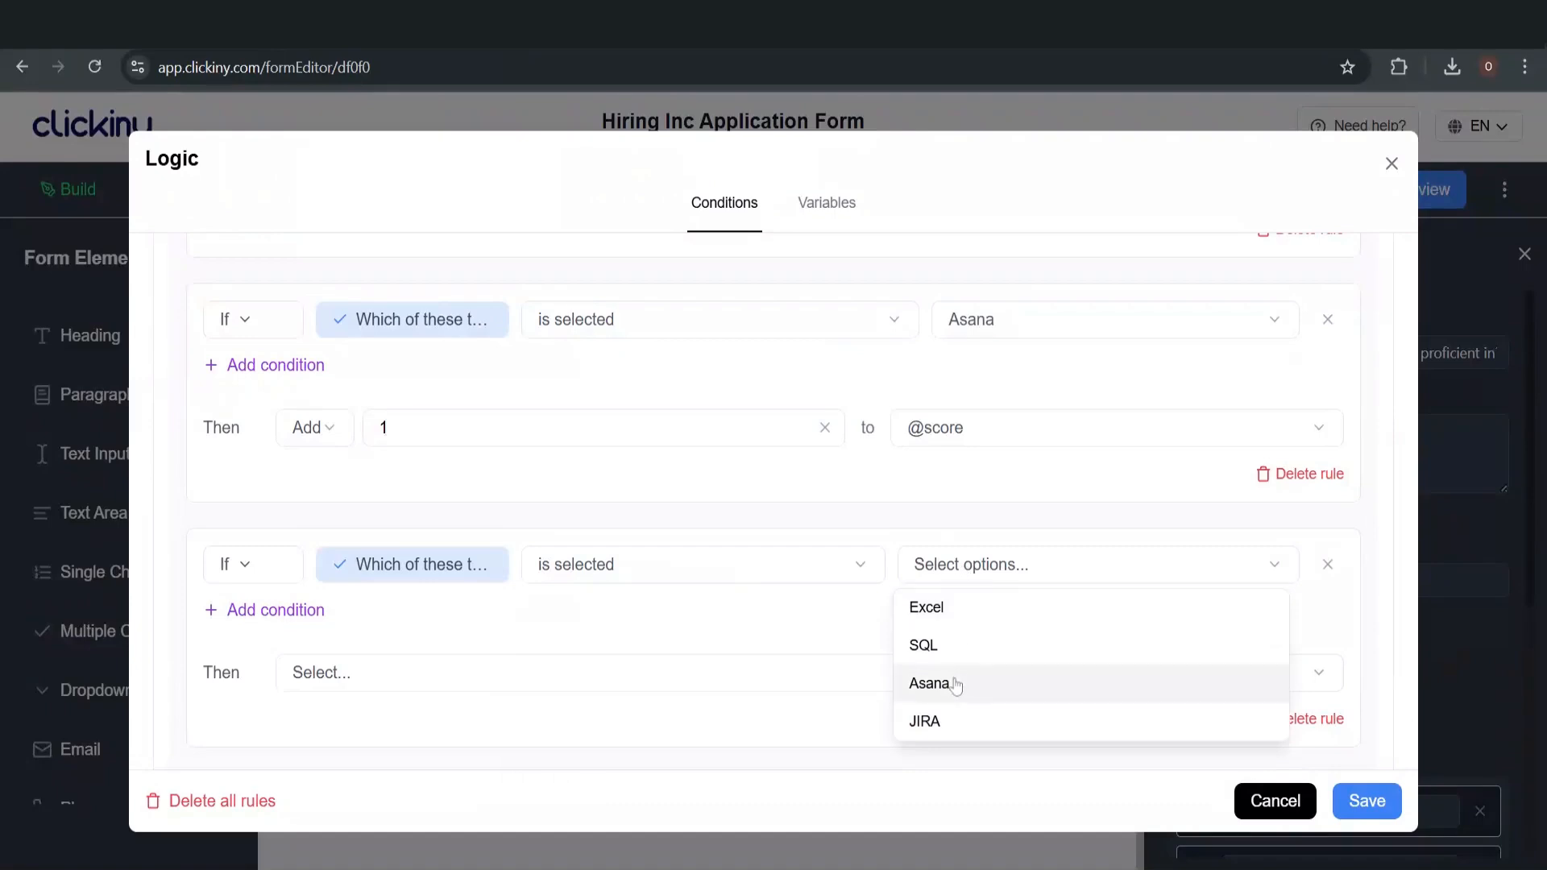
{"action": "left_click", "coordinate": [956, 723]}
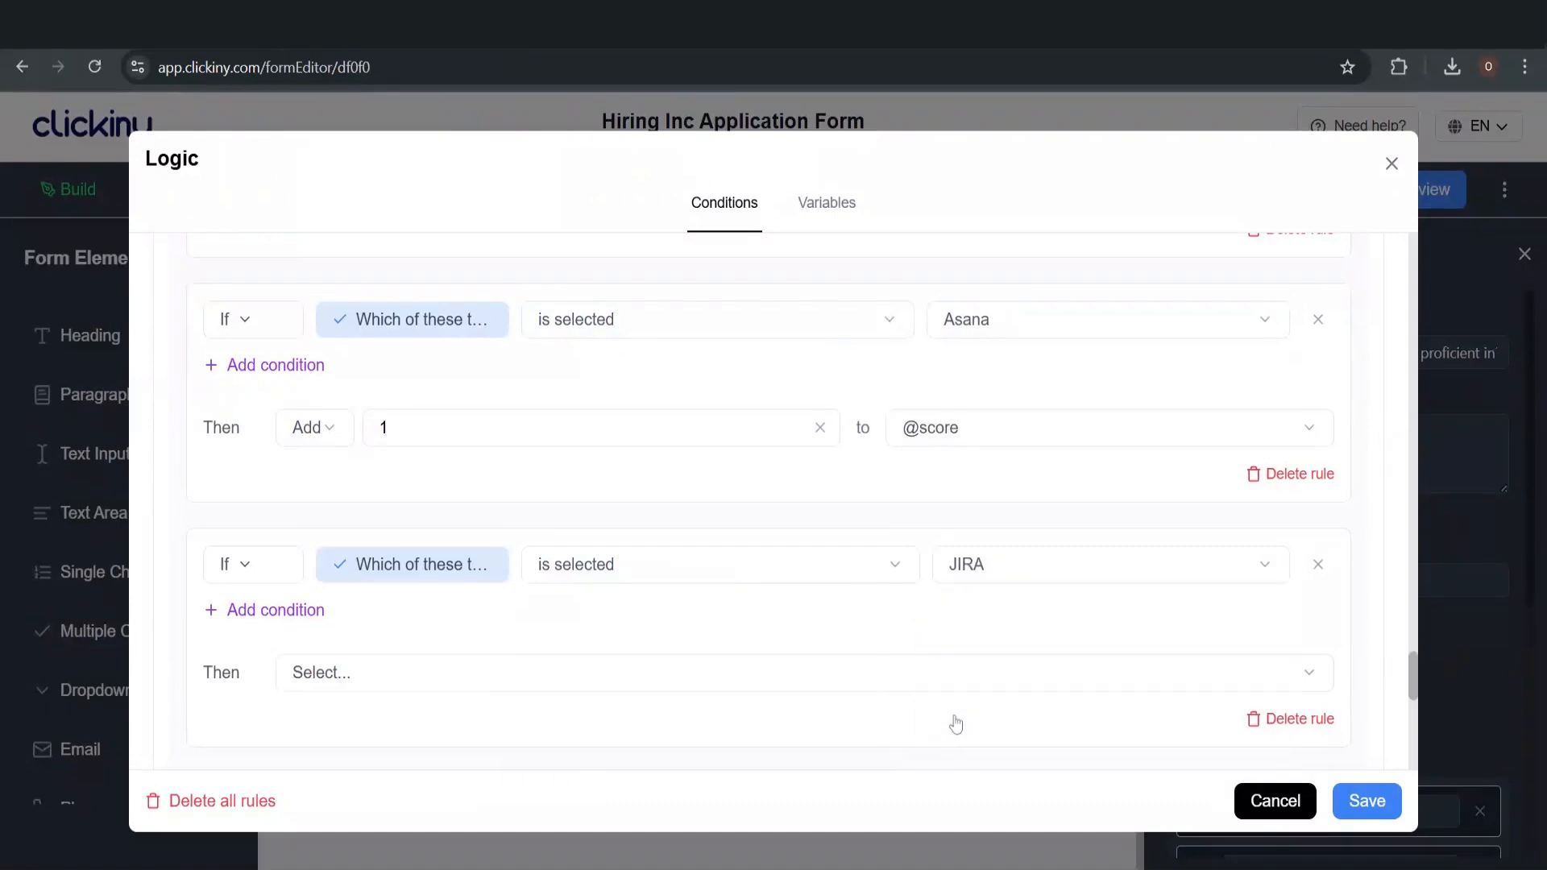
{"action": "left_click", "coordinate": [318, 673]}
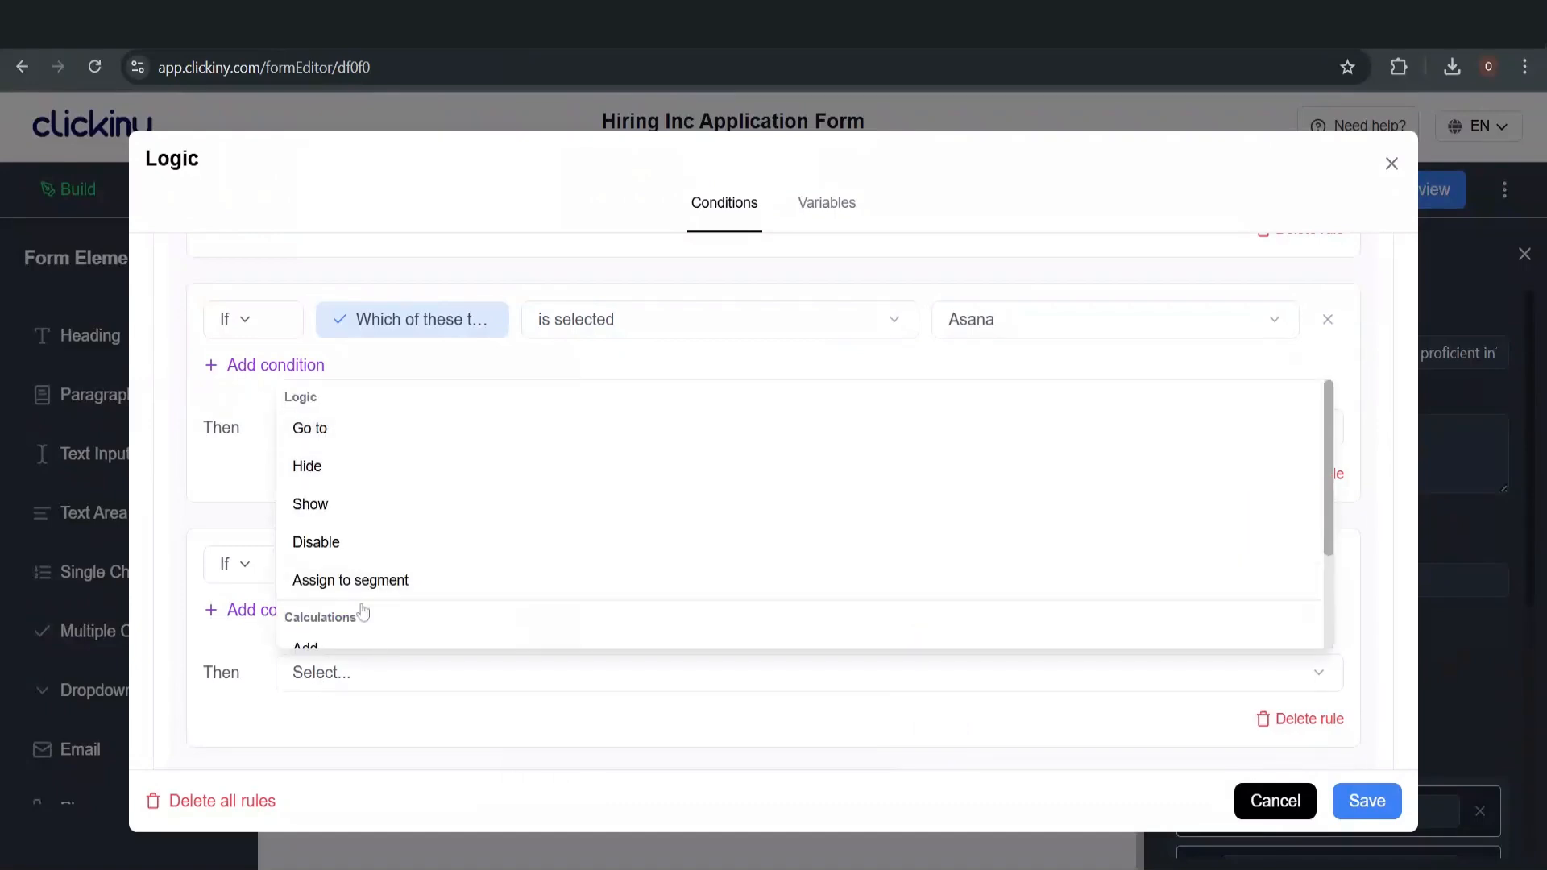
{"action": "scroll", "coordinate": [363, 613], "scroll_direction": "down", "scroll_amount": 3}
{"action": "left_click", "coordinate": [361, 540]}
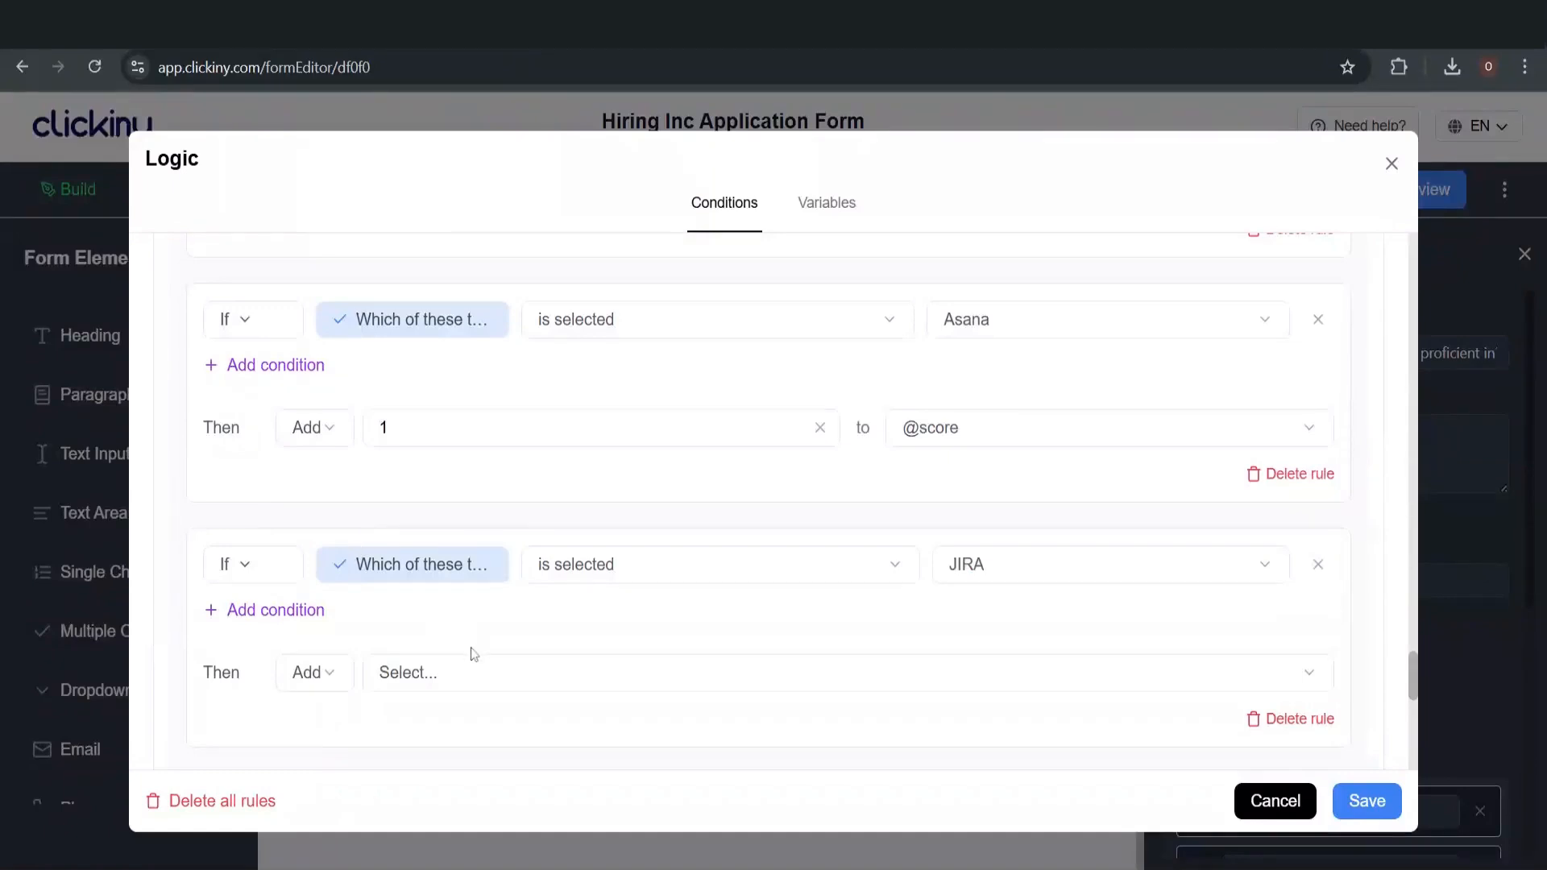
{"action": "left_click", "coordinate": [458, 679]}
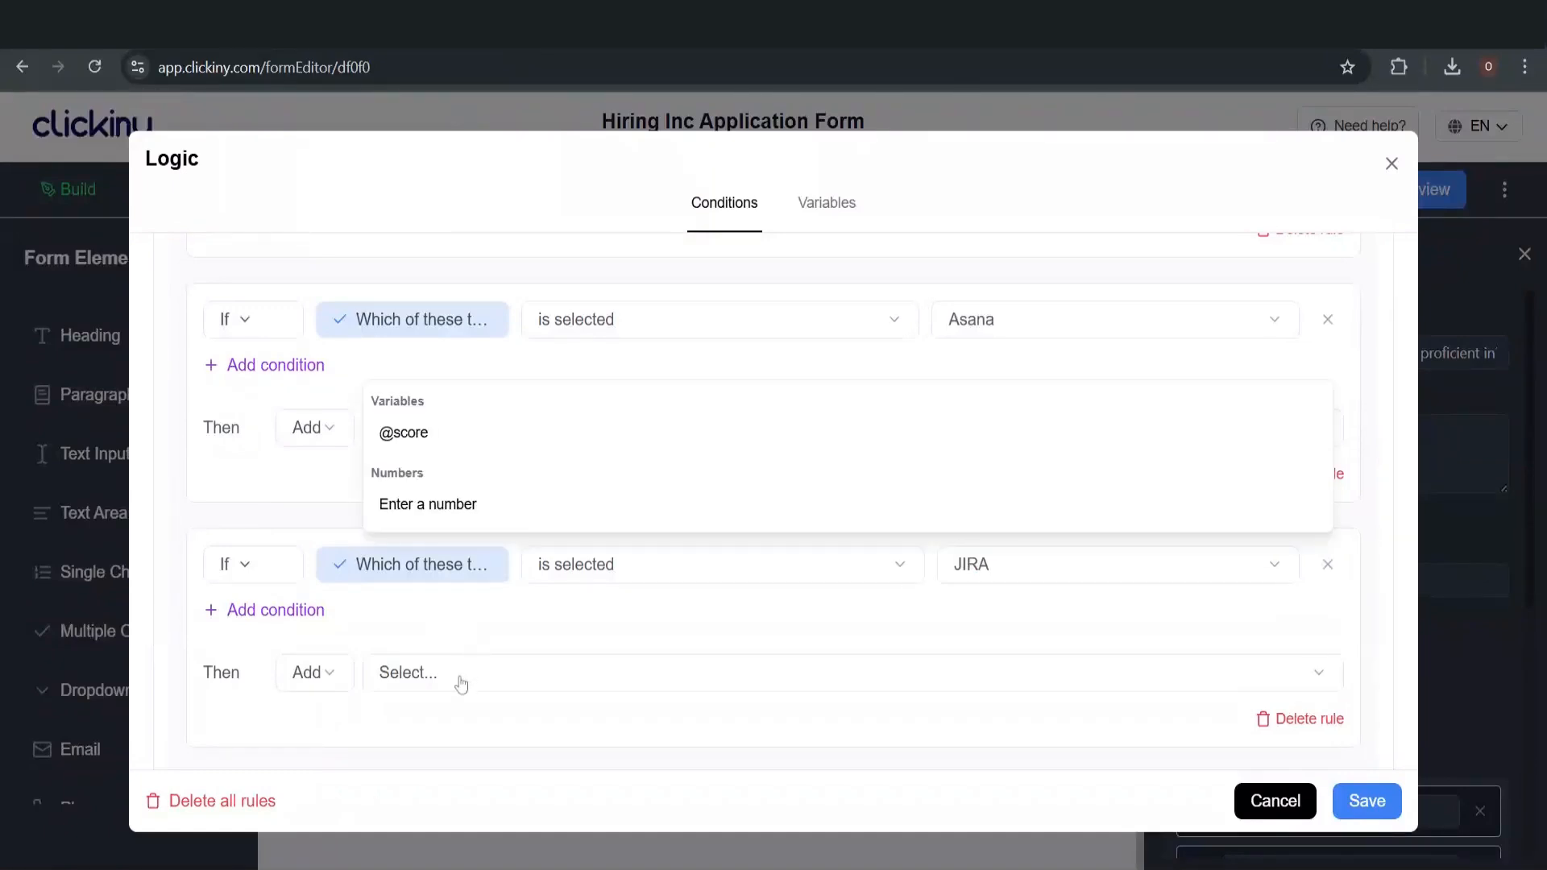
{"action": "left_click", "coordinate": [498, 504]}
{"action": "type", "text": "1"}
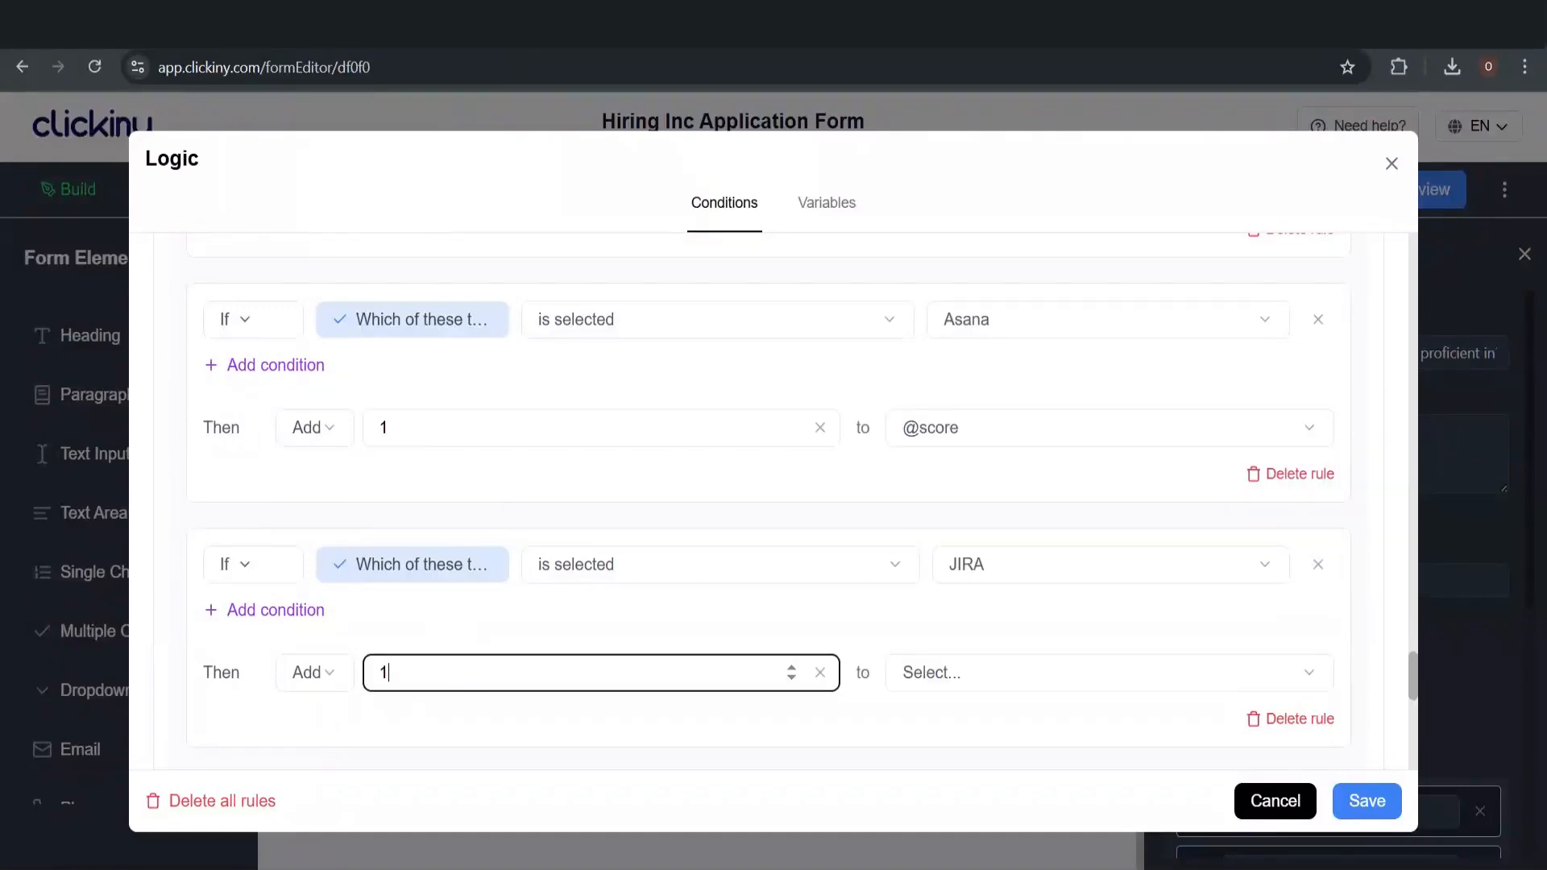
{"action": "left_click", "coordinate": [939, 675]}
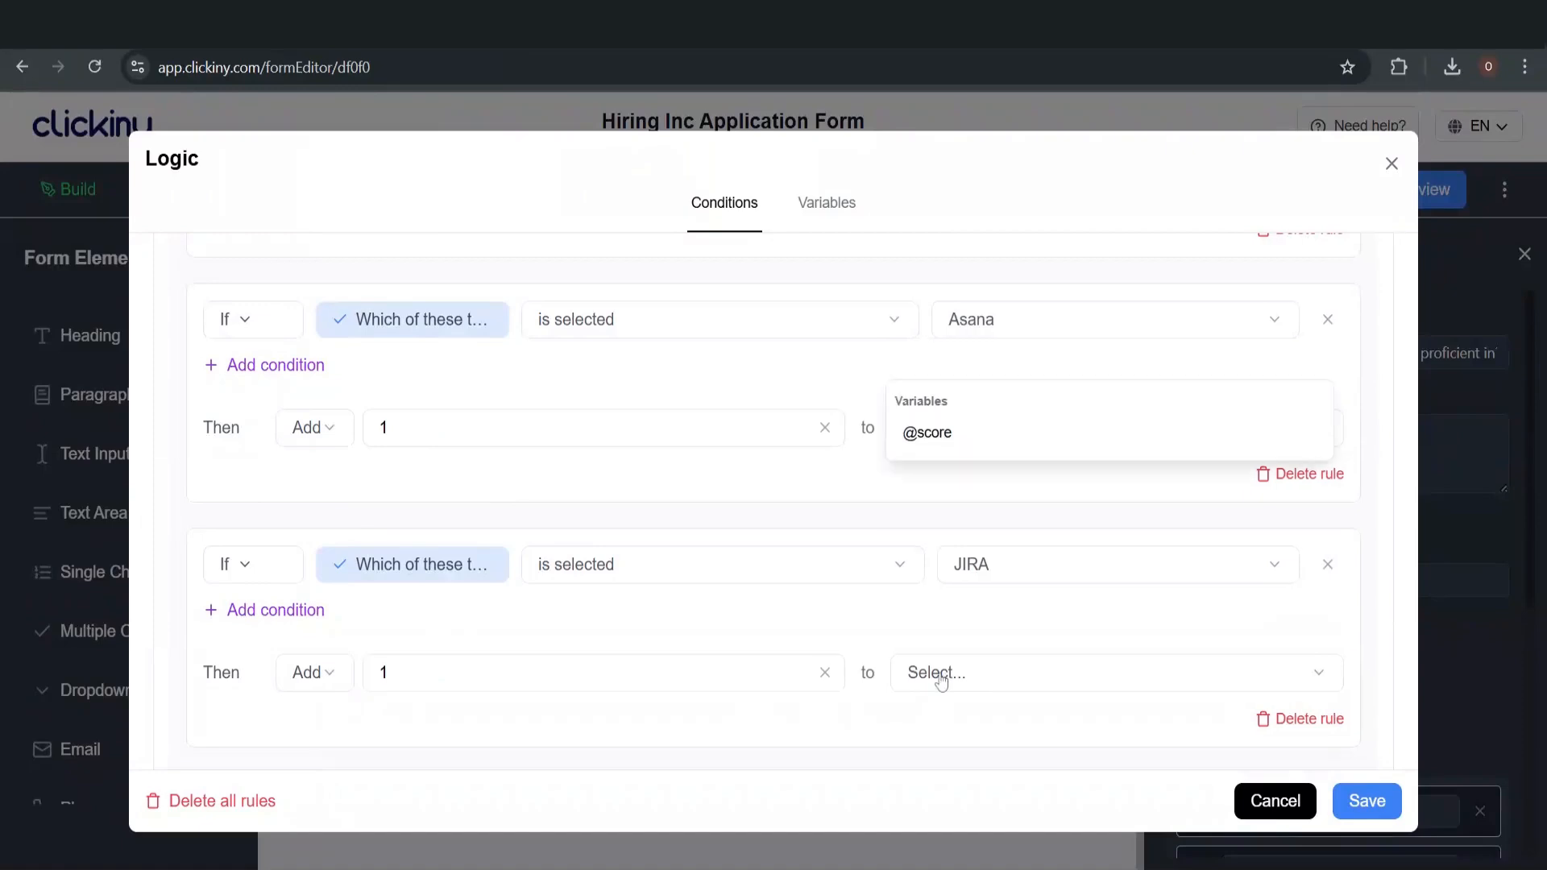
{"action": "left_click", "coordinate": [992, 435]}
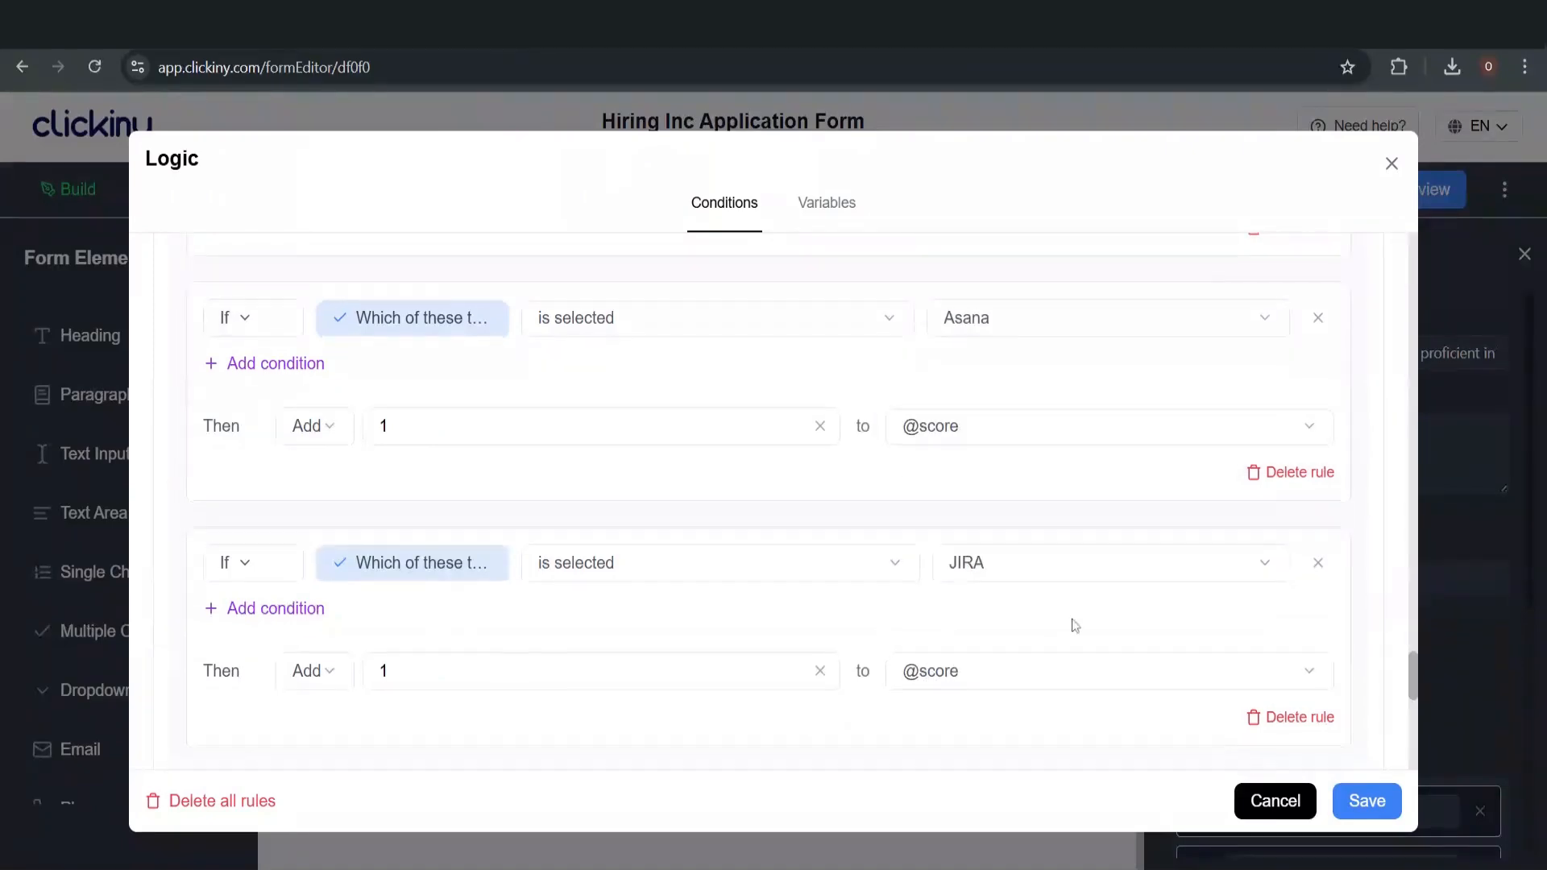
{"action": "scroll", "coordinate": [1074, 625], "scroll_direction": "down", "scroll_amount": 3}
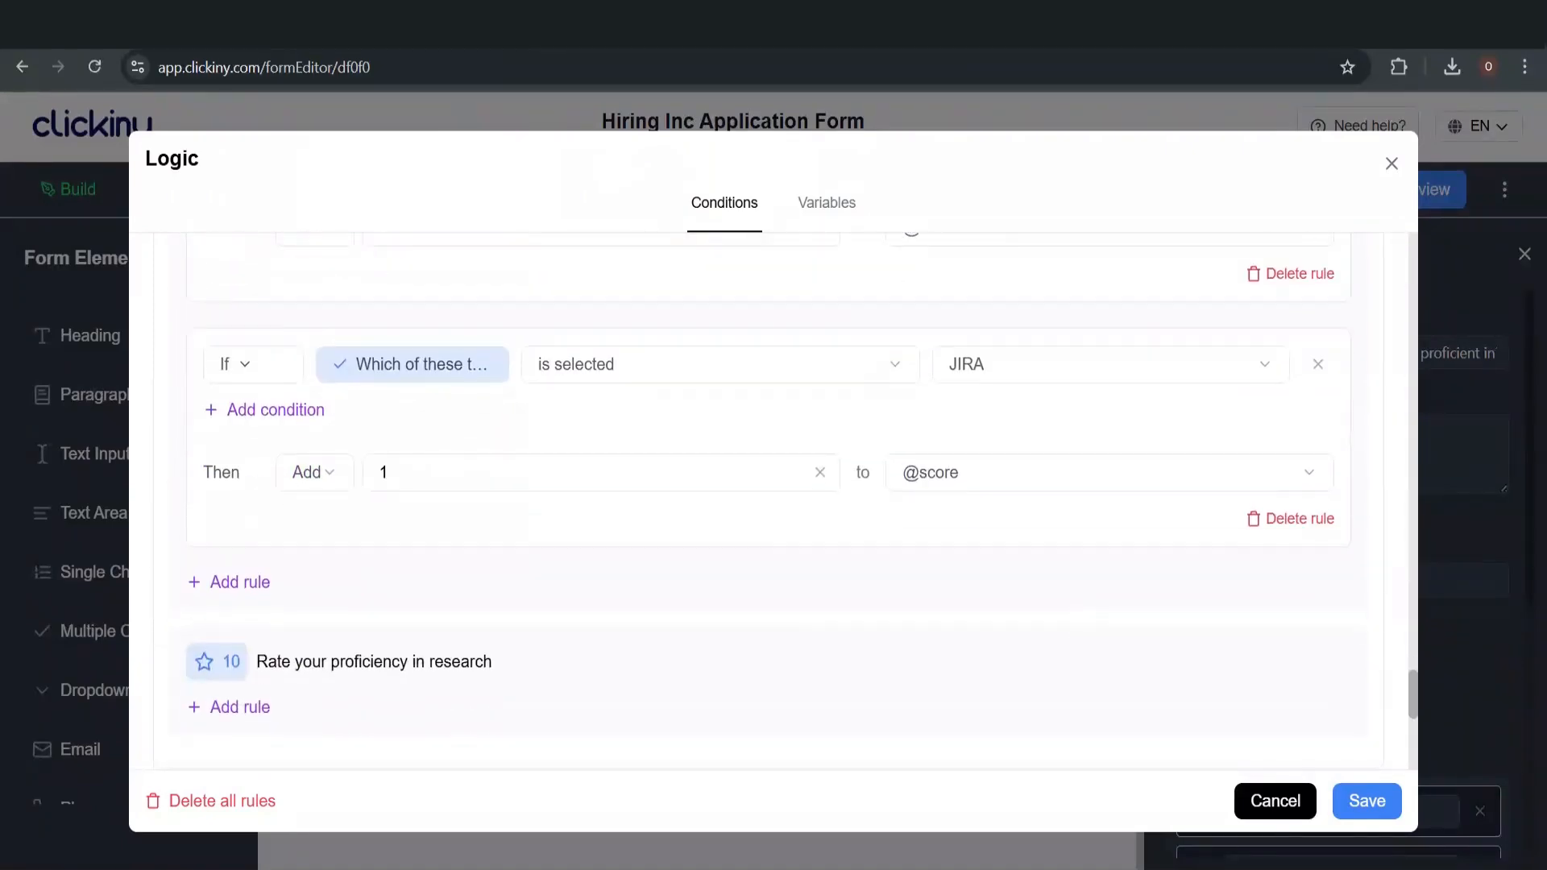
{"action": "left_click", "coordinate": [1384, 809]}
Start a rule for the research proficiency question, then close the Logic window back to the form editor
{"action": "scroll", "coordinate": [292, 709], "scroll_direction": "down", "scroll_amount": 5}
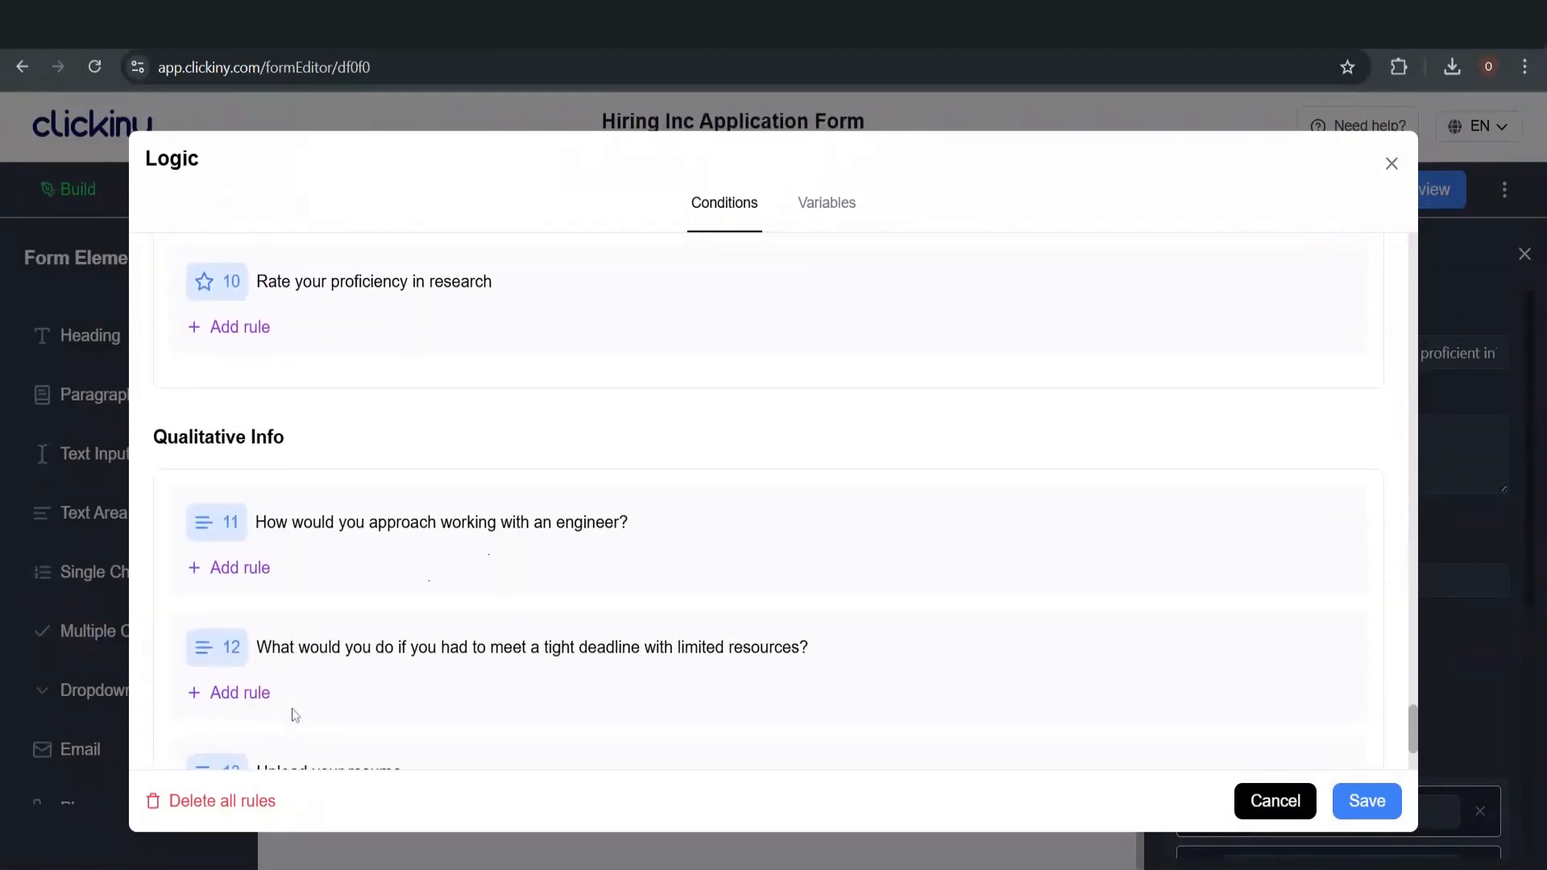
{"action": "left_click", "coordinate": [251, 321]}
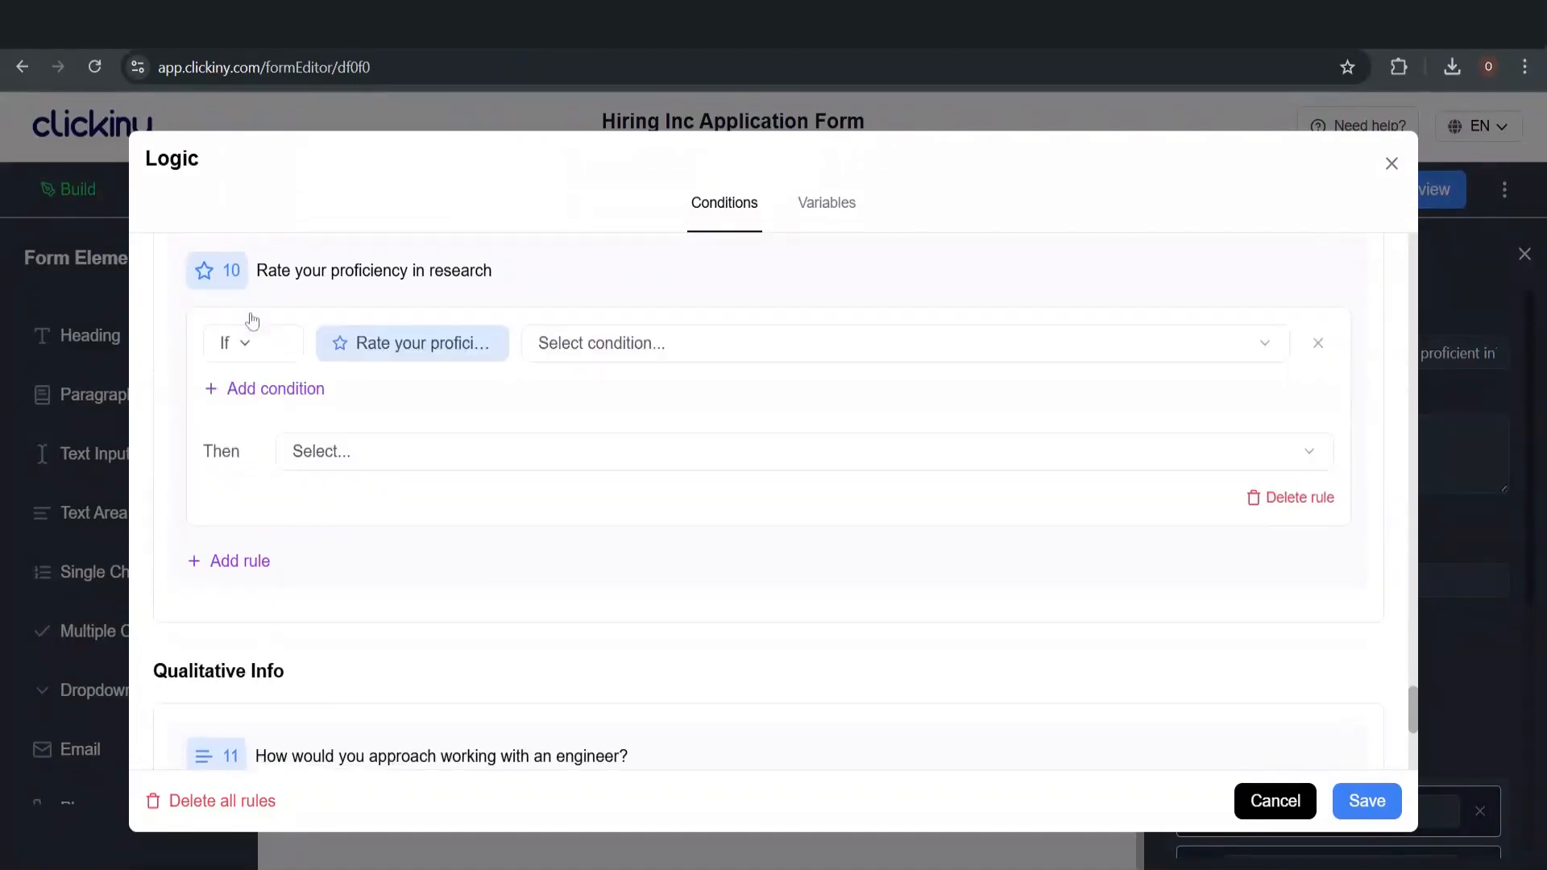
{"action": "left_click", "coordinate": [623, 360]}
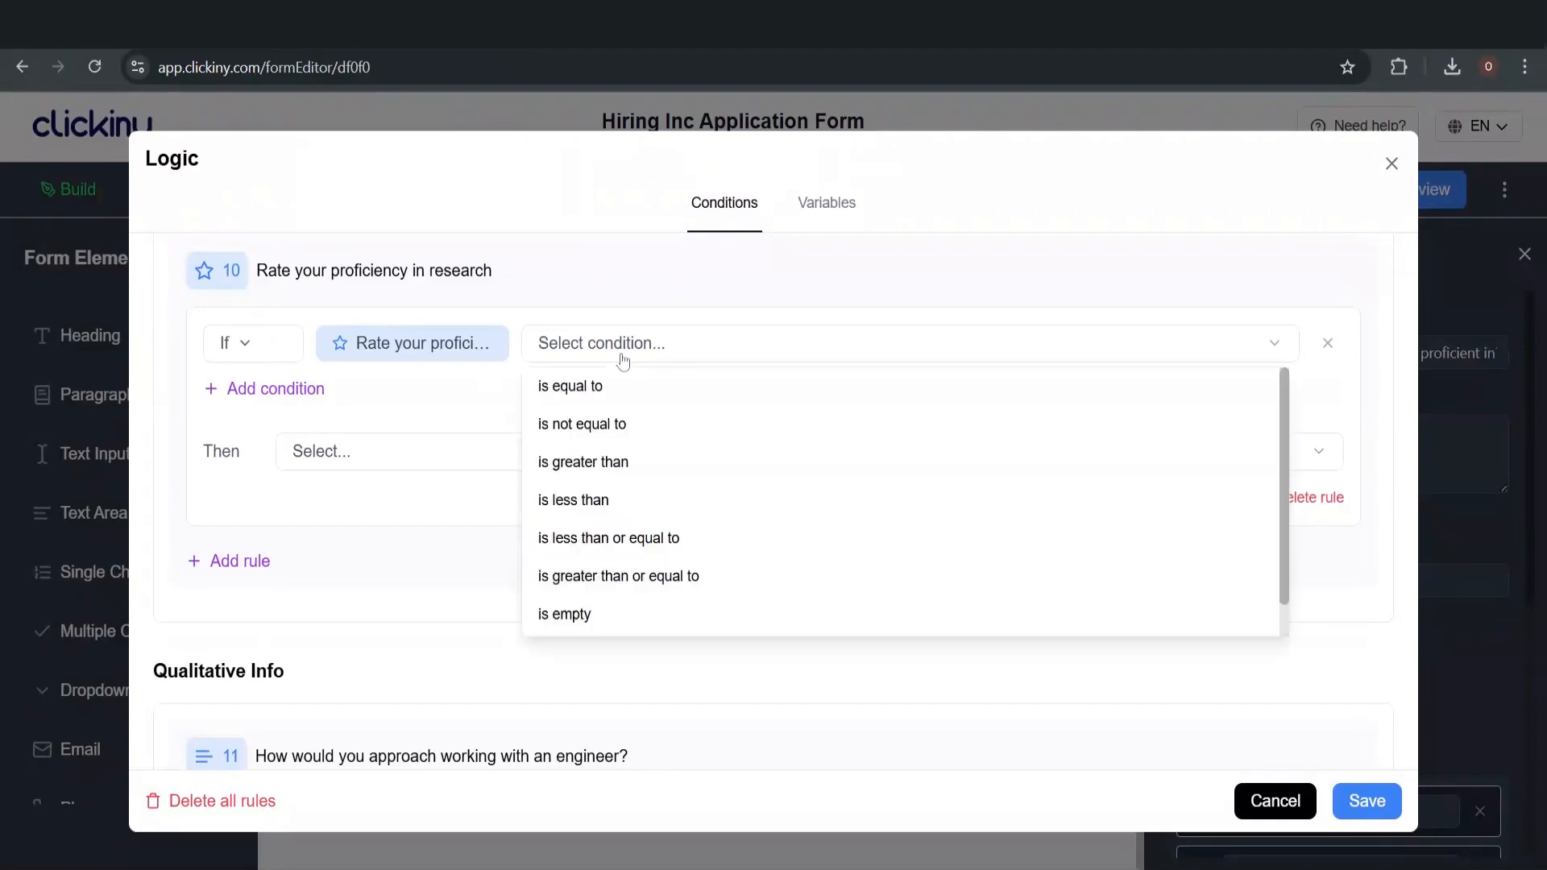
{"action": "left_click", "coordinate": [1391, 164]}
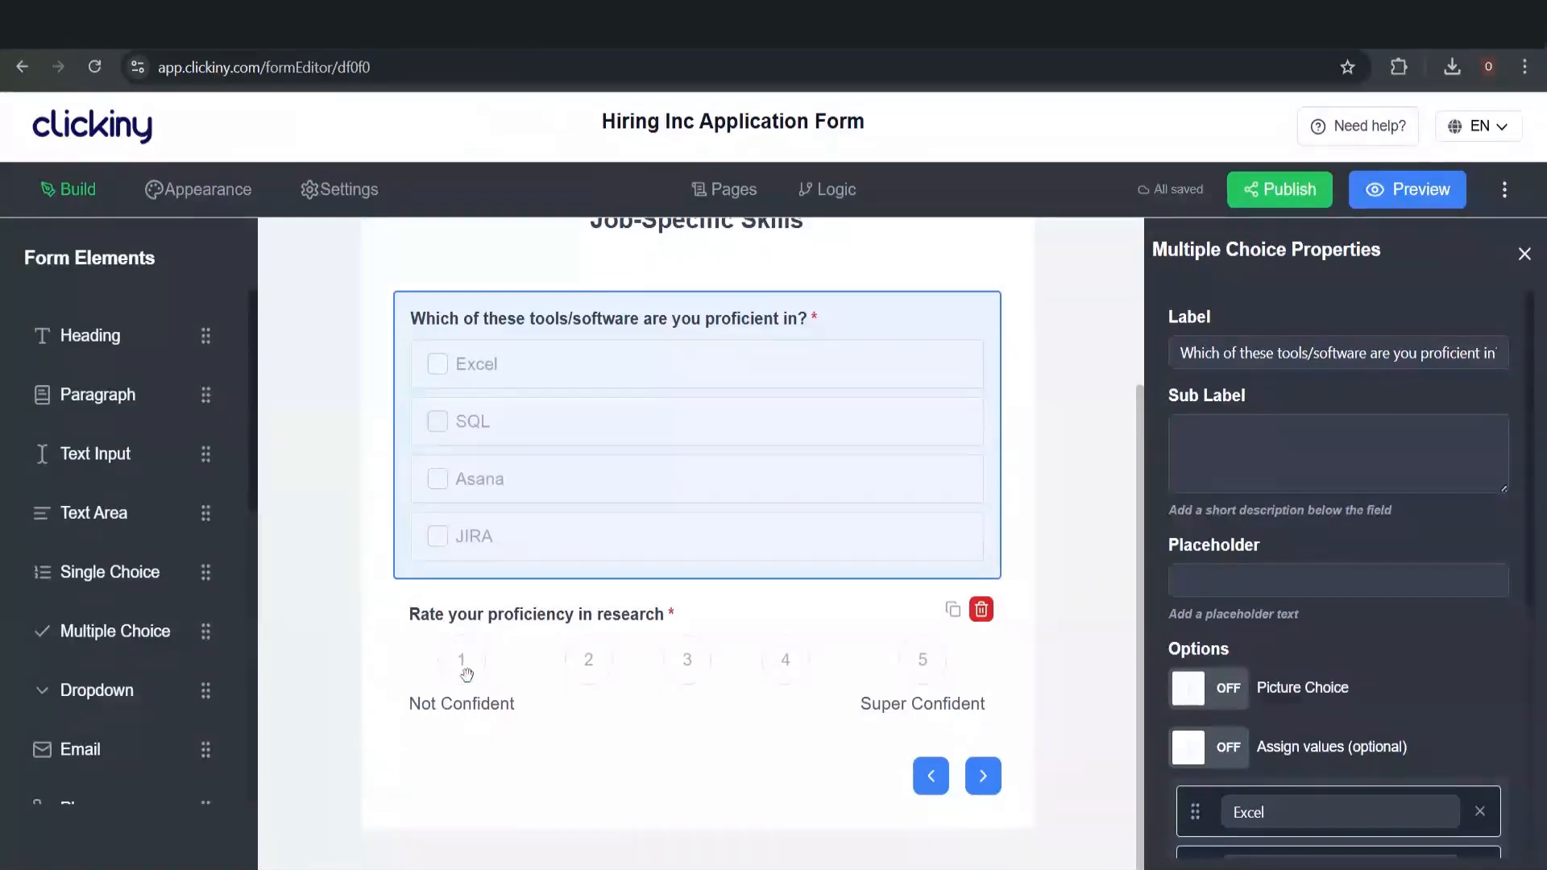
In Logic, give the research proficiency question a rule testing 'is less than' 4
{"action": "left_click", "coordinate": [993, 691]}
{"action": "left_click", "coordinate": [827, 210]}
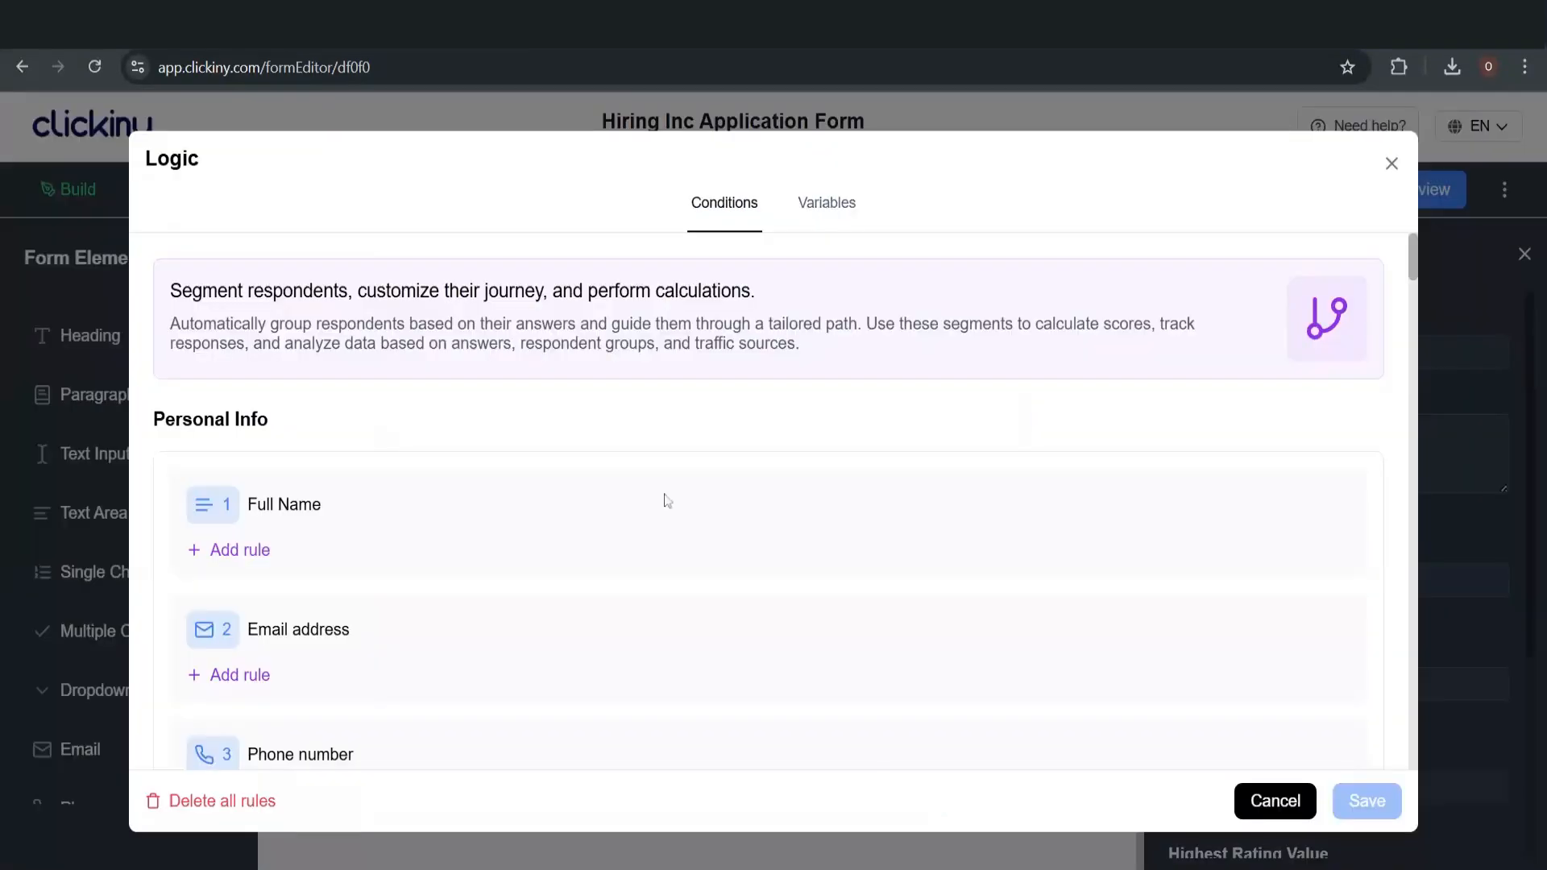
{"action": "scroll", "coordinate": [663, 497], "scroll_direction": "down", "scroll_amount": 15}
{"action": "scroll", "coordinate": [615, 473], "scroll_direction": "down", "scroll_amount": 15}
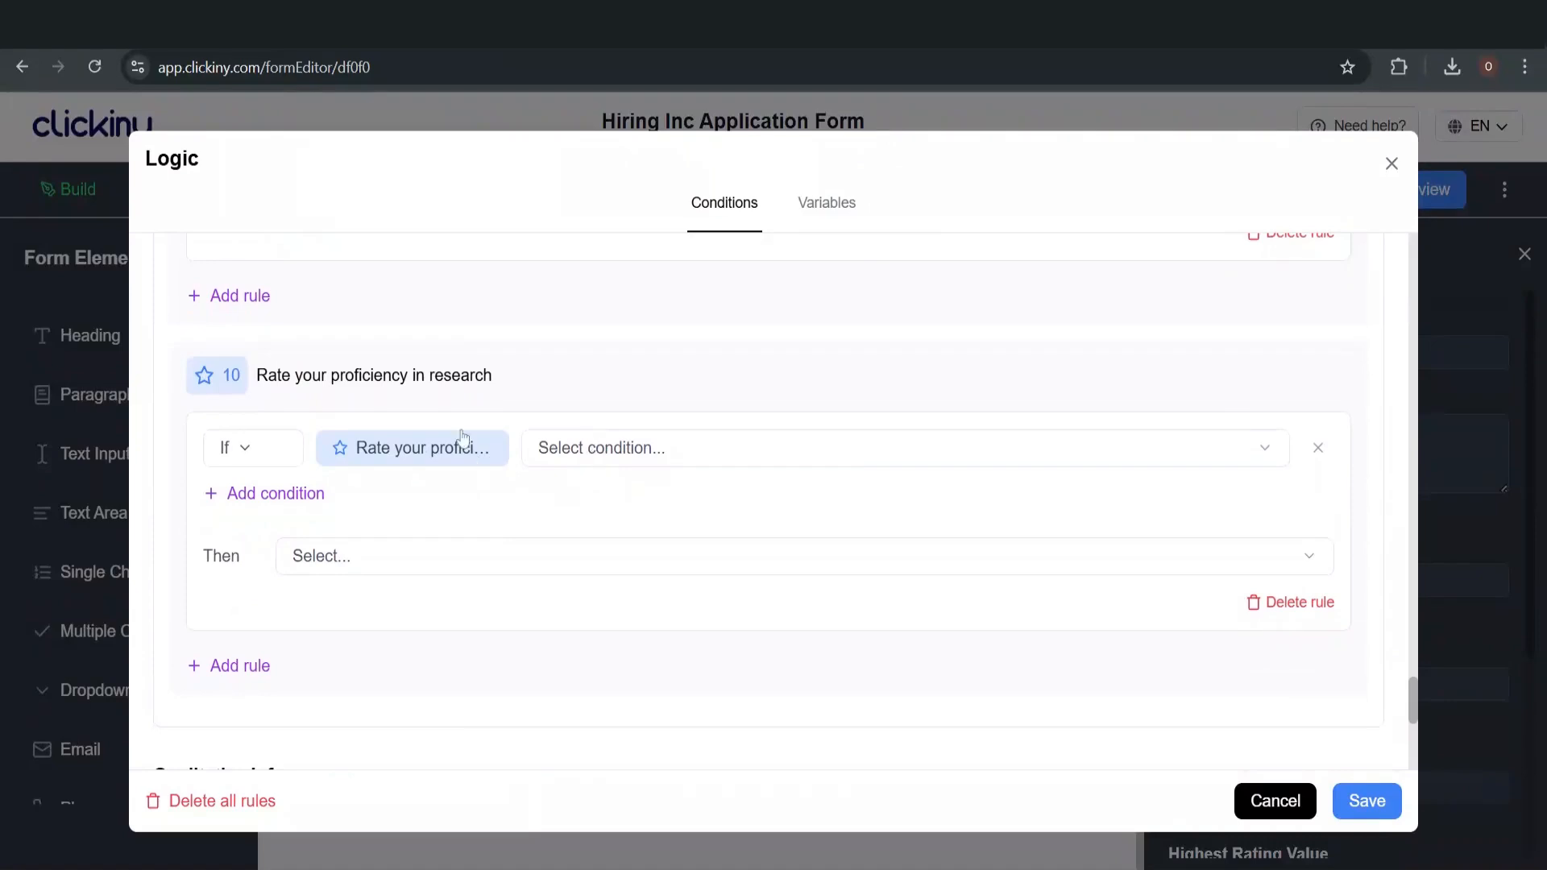
{"action": "left_click", "coordinate": [590, 446]}
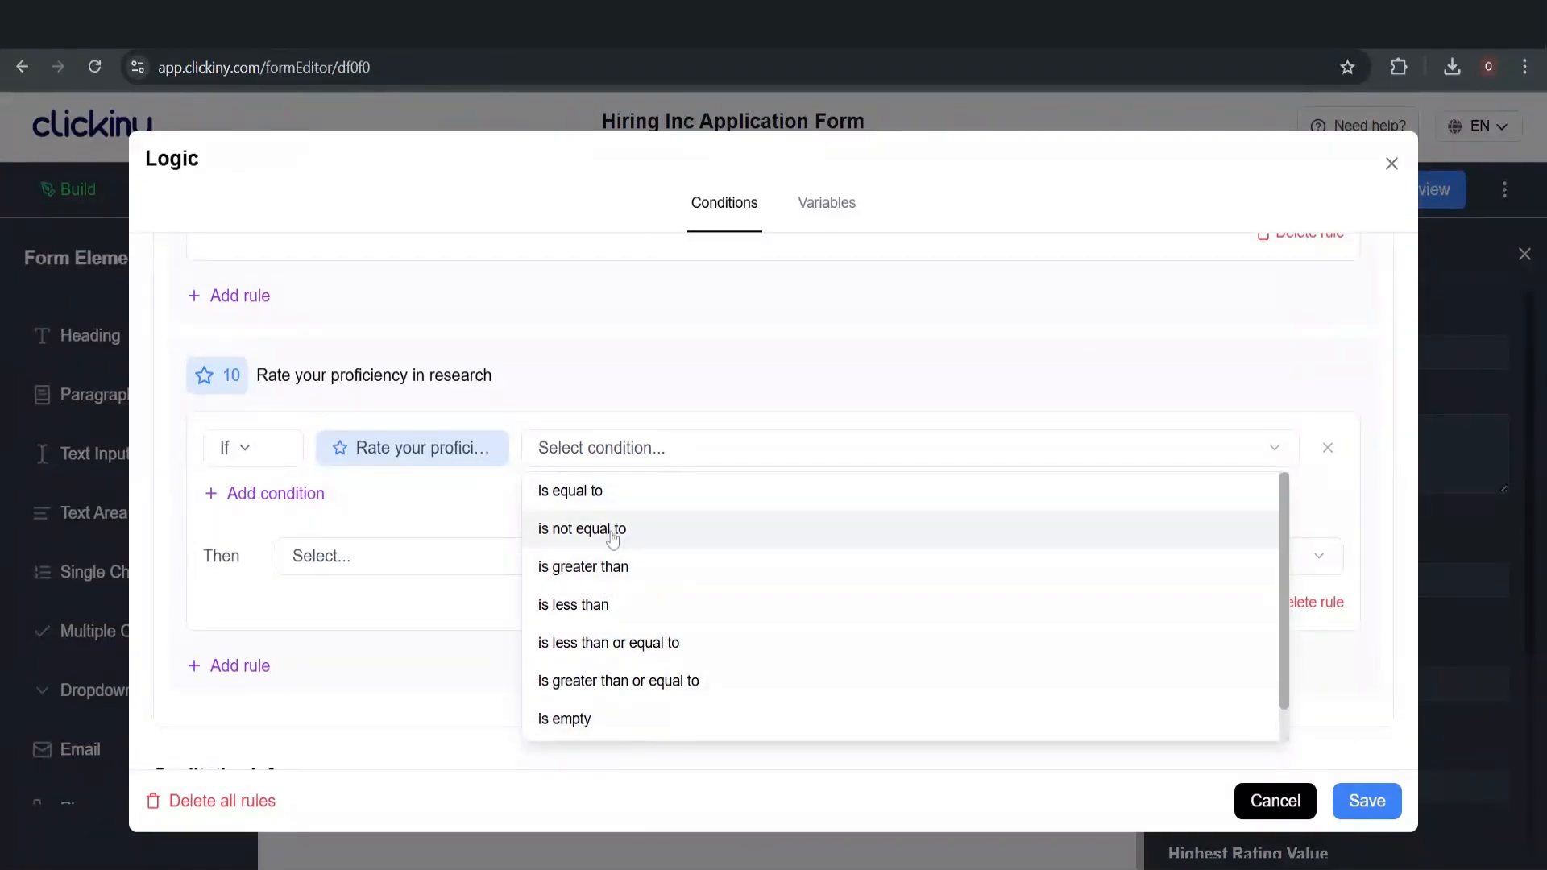
{"action": "left_click", "coordinate": [378, 709]}
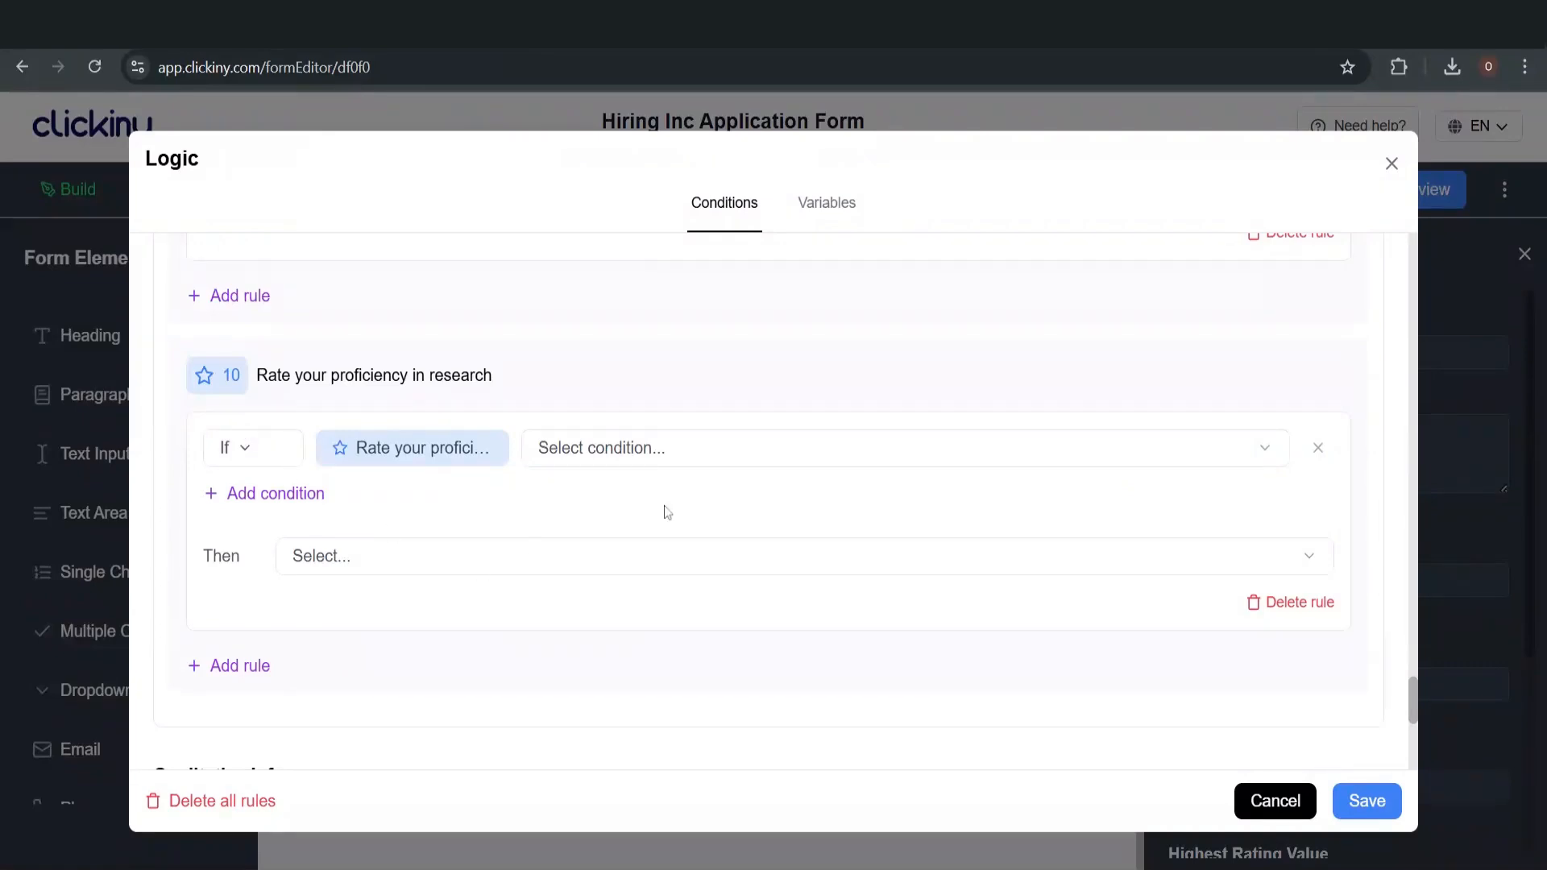
{"action": "left_click", "coordinate": [605, 450]}
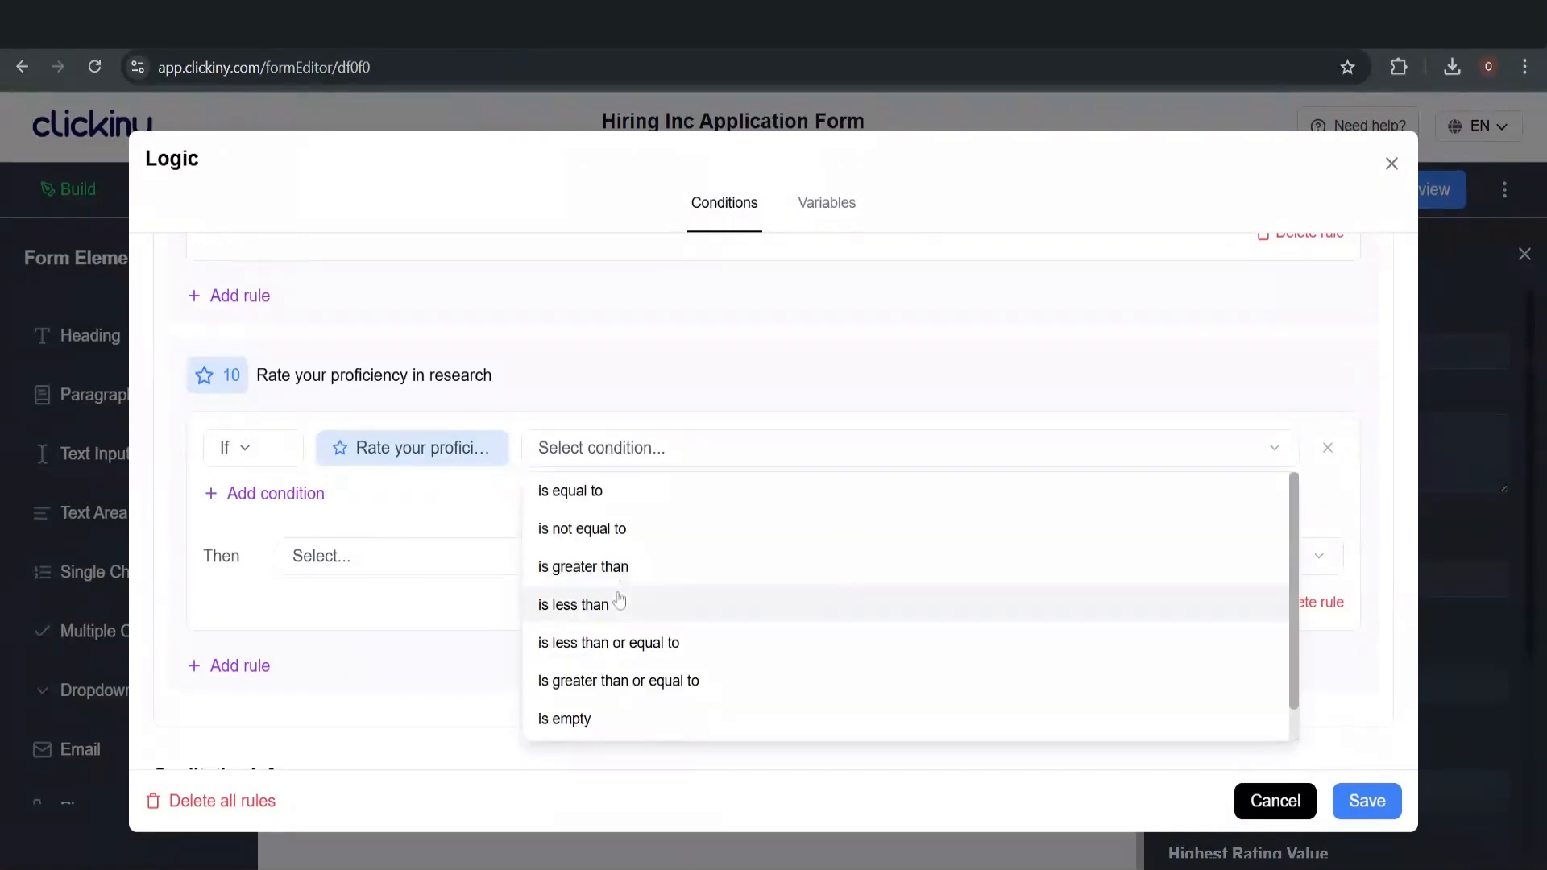
{"action": "left_click", "coordinate": [619, 607]}
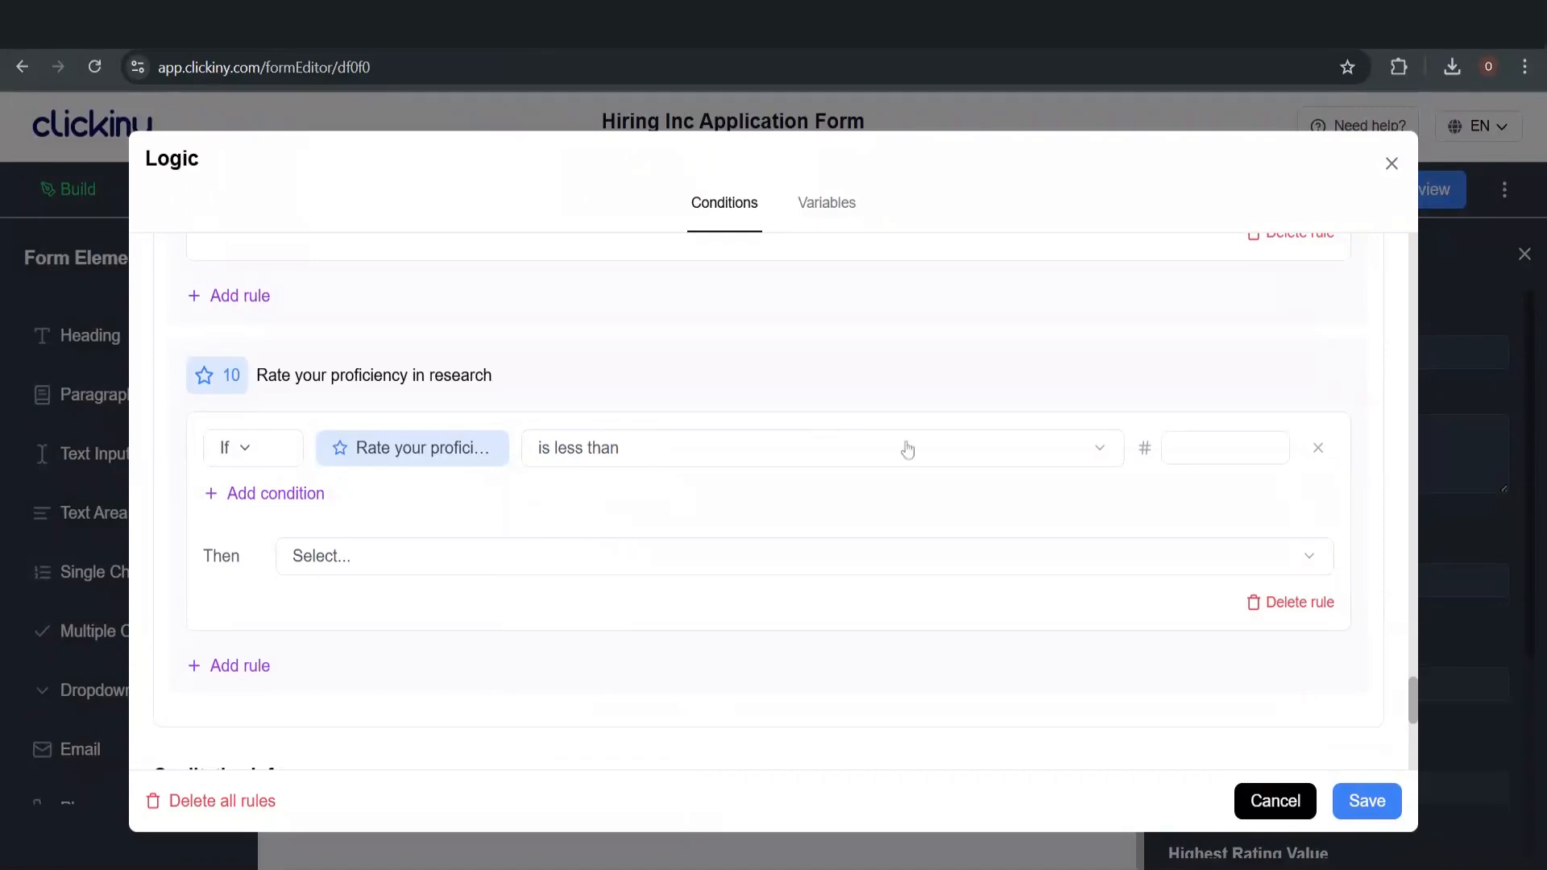
{"action": "left_click", "coordinate": [1213, 448]}
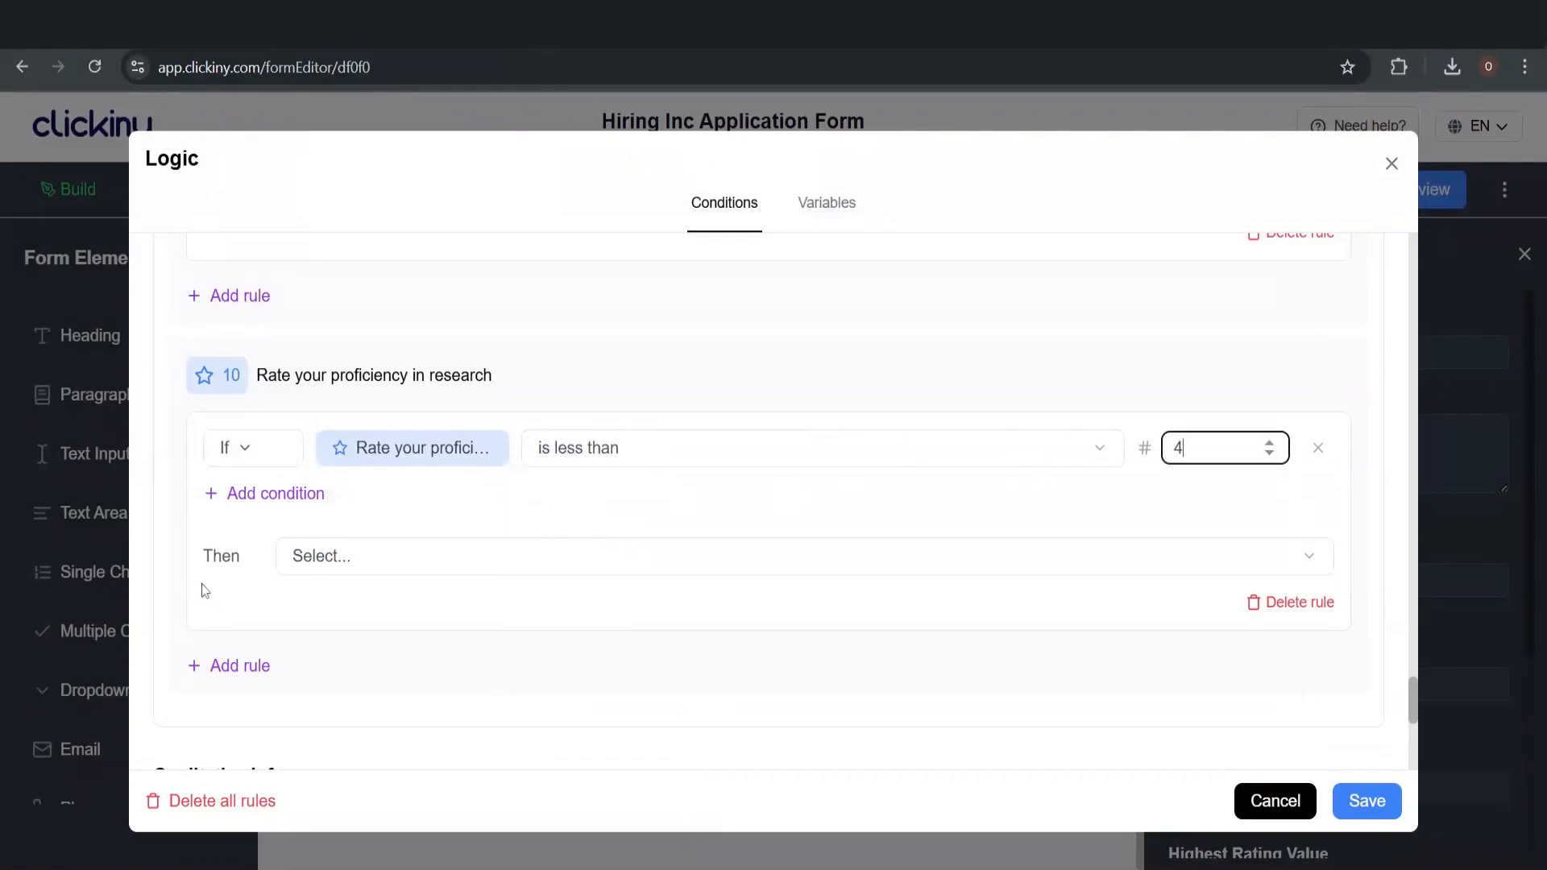
{"action": "left_click", "coordinate": [336, 560]}
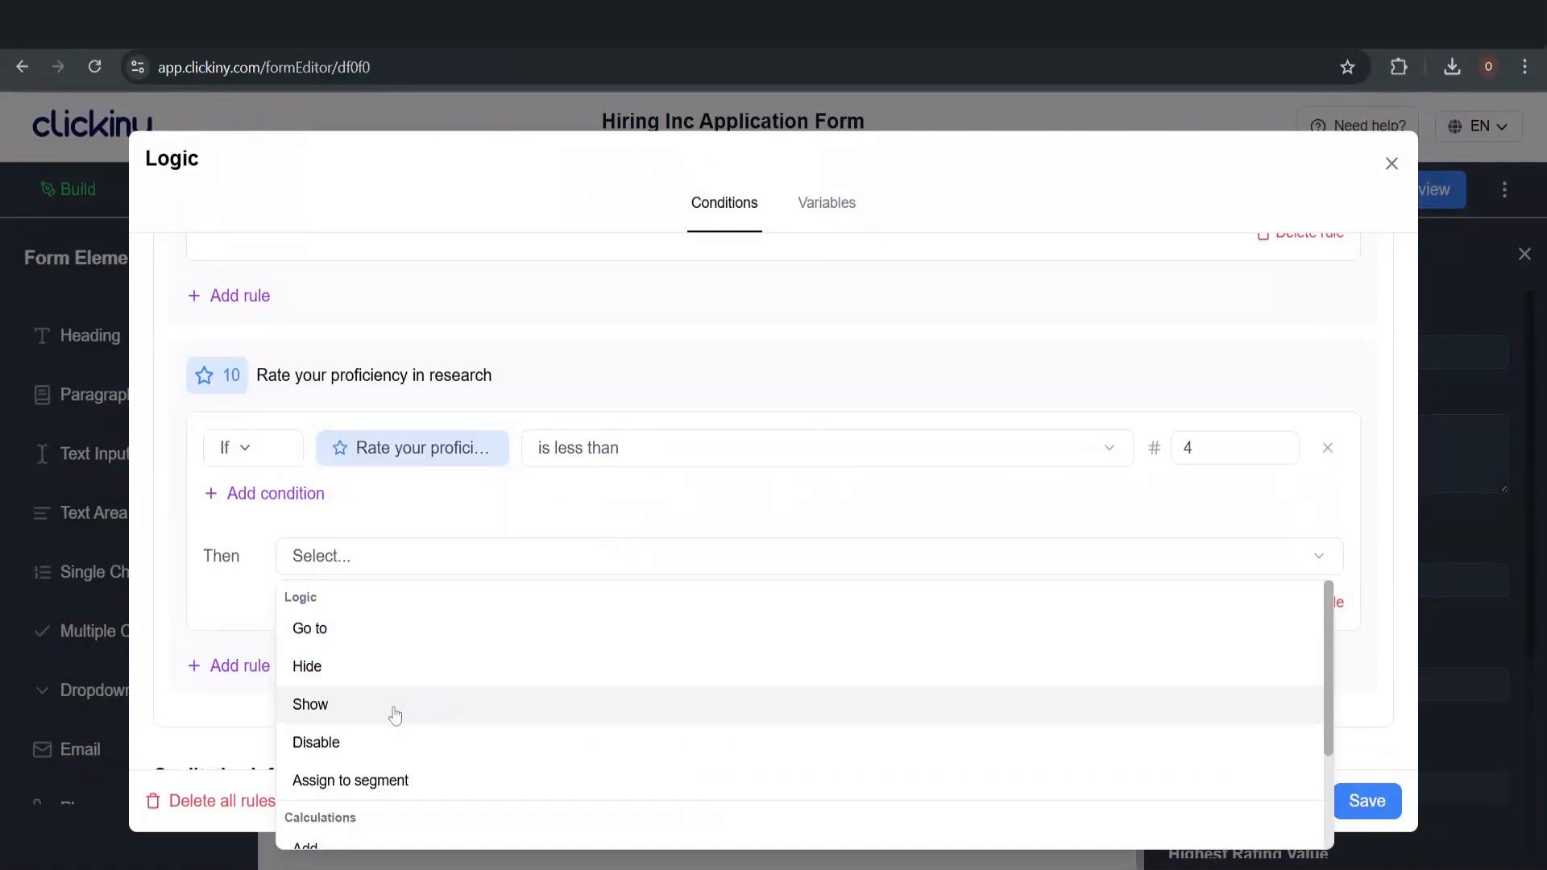
{"action": "scroll", "coordinate": [399, 713], "scroll_direction": "down", "scroll_amount": 3}
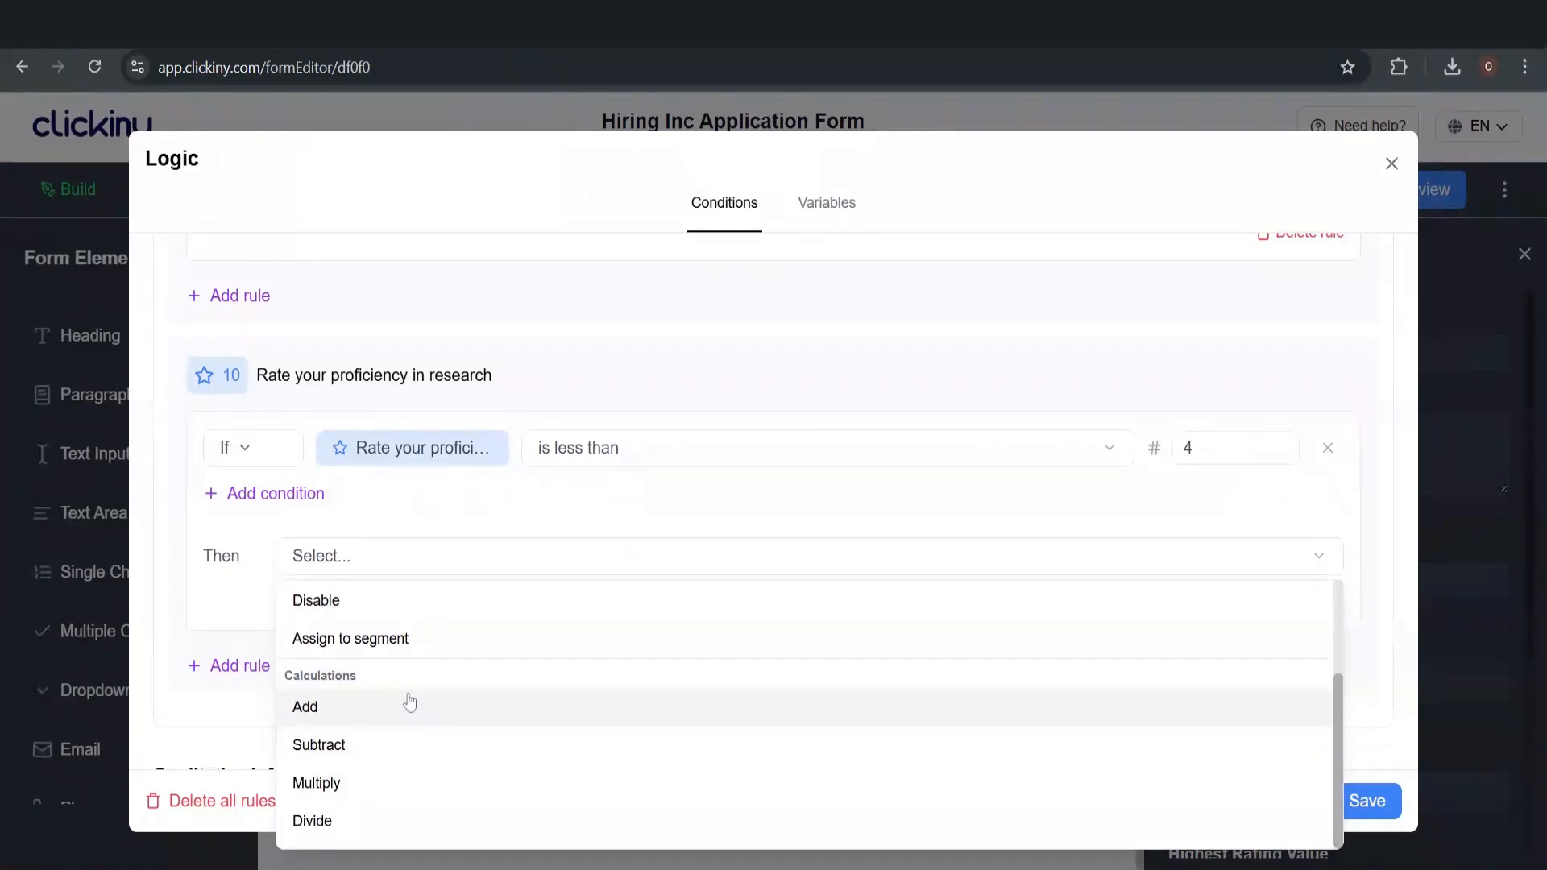
{"action": "left_click", "coordinate": [411, 706]}
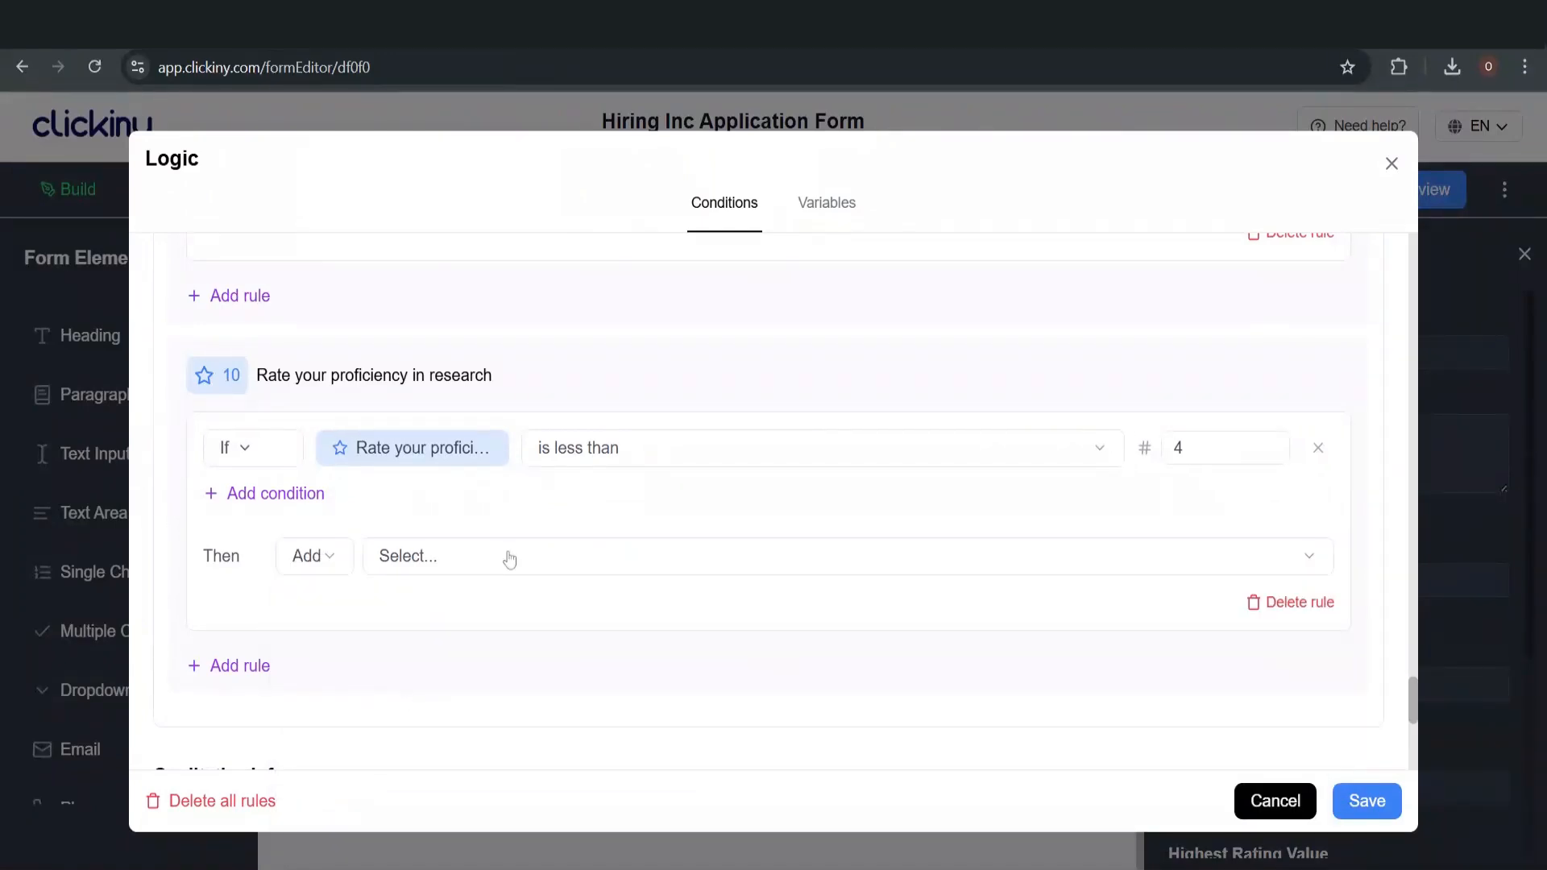
{"action": "left_click", "coordinate": [509, 558]}
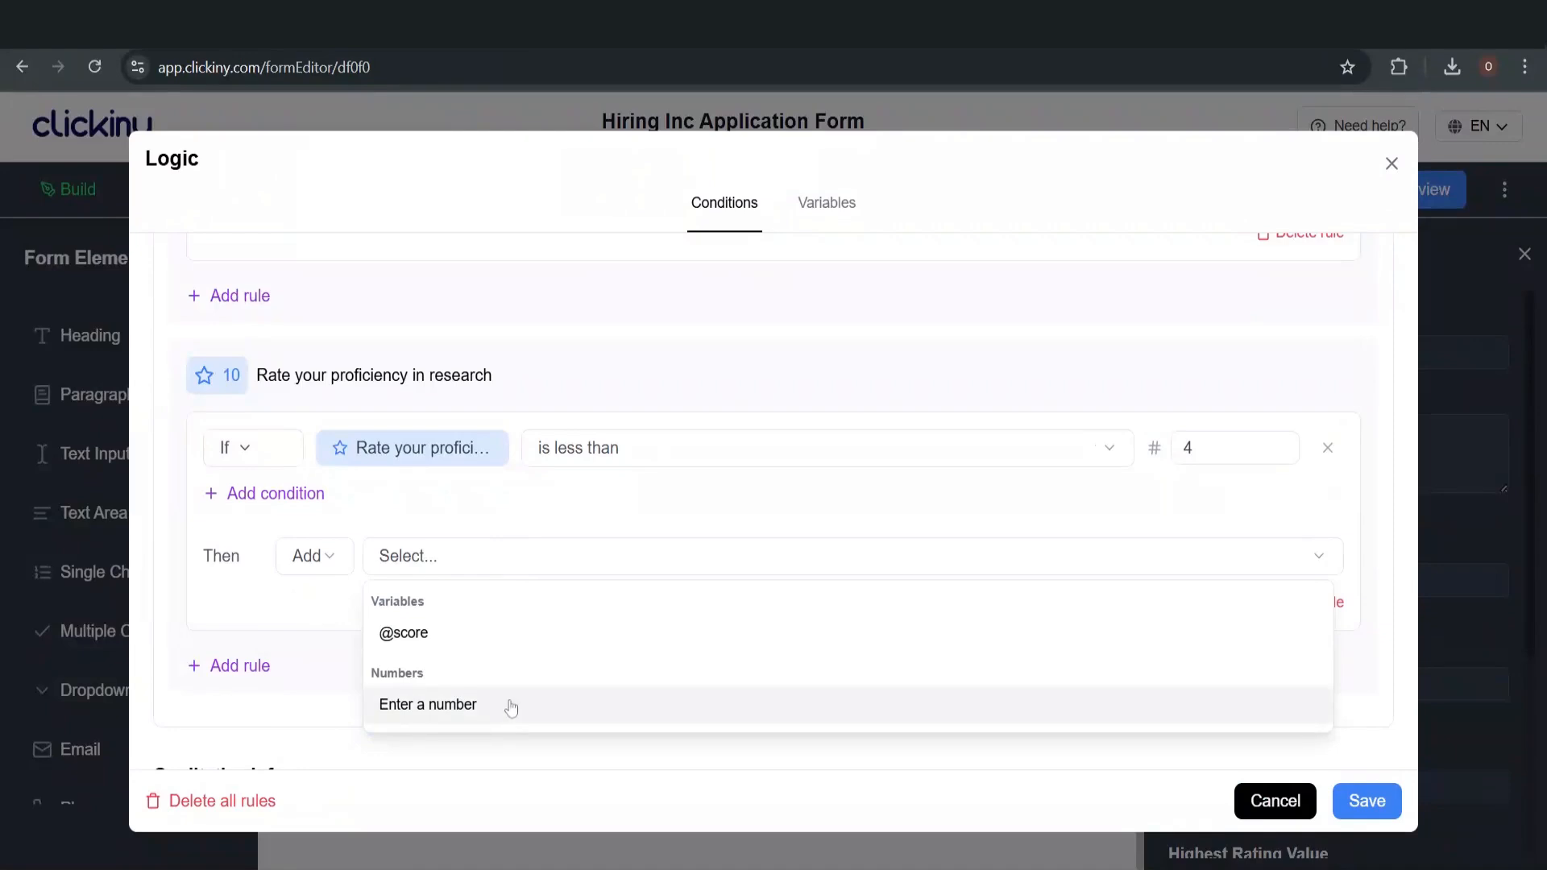
{"action": "left_click", "coordinate": [511, 705]}
{"action": "type", "text": "0"}
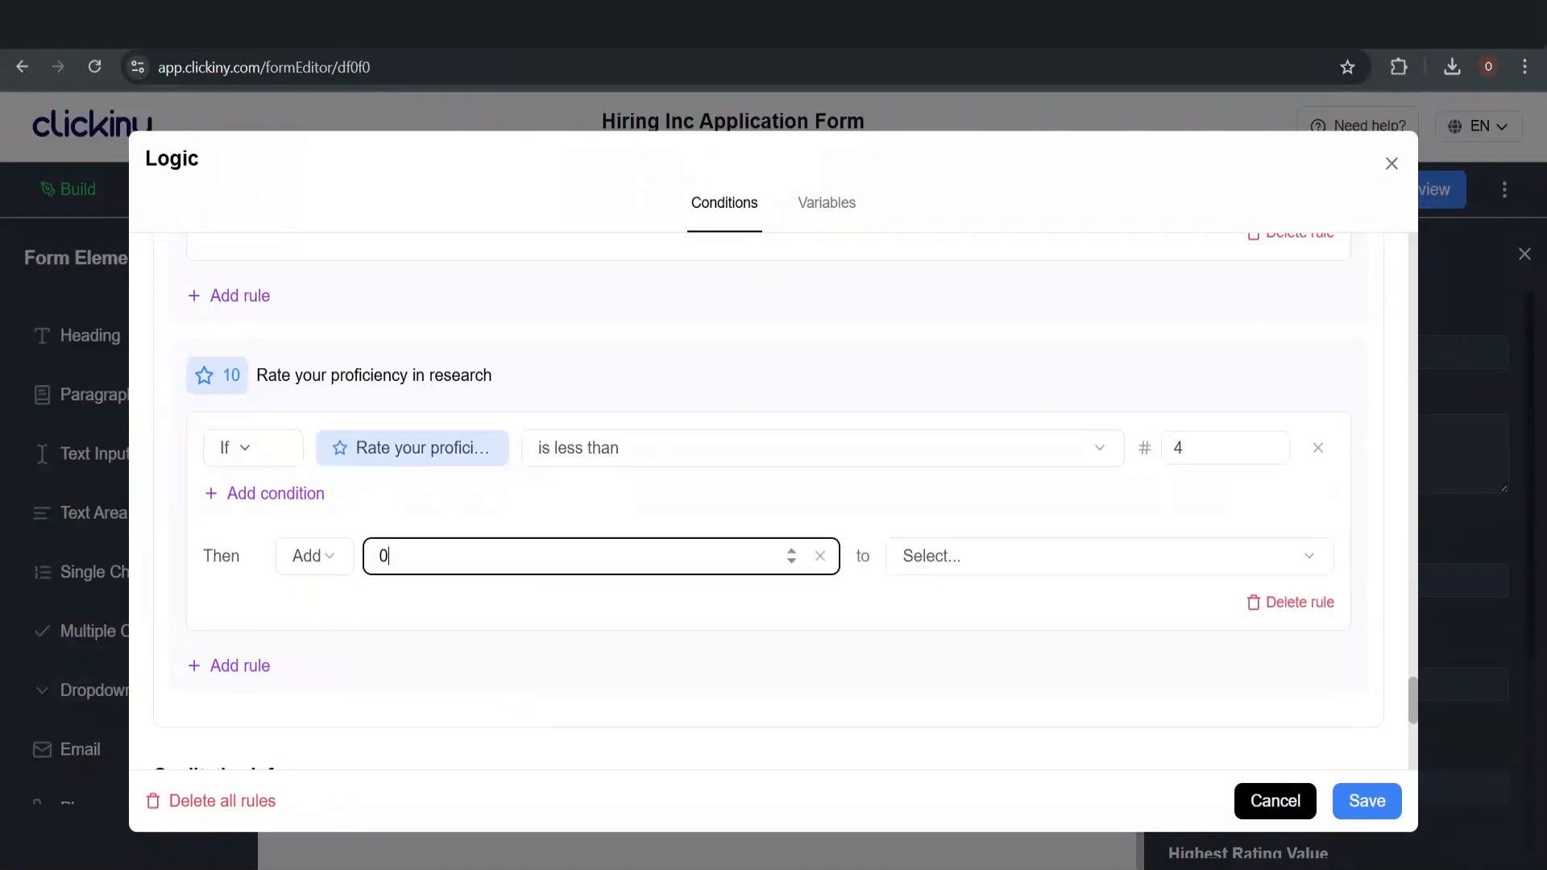
{"action": "left_click", "coordinate": [916, 567]}
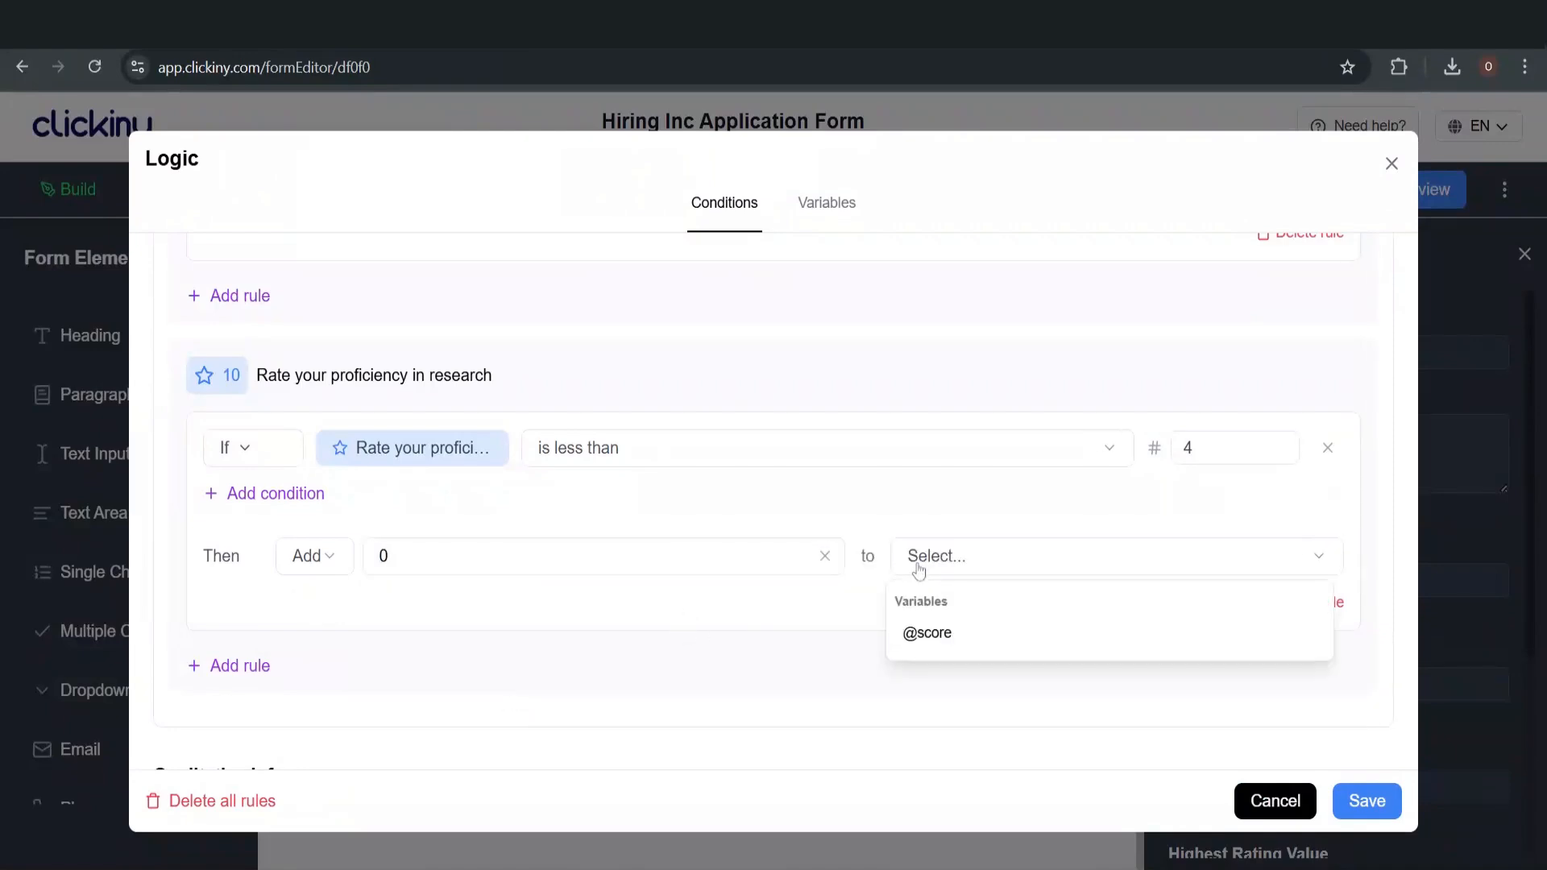
{"action": "left_click", "coordinate": [948, 641]}
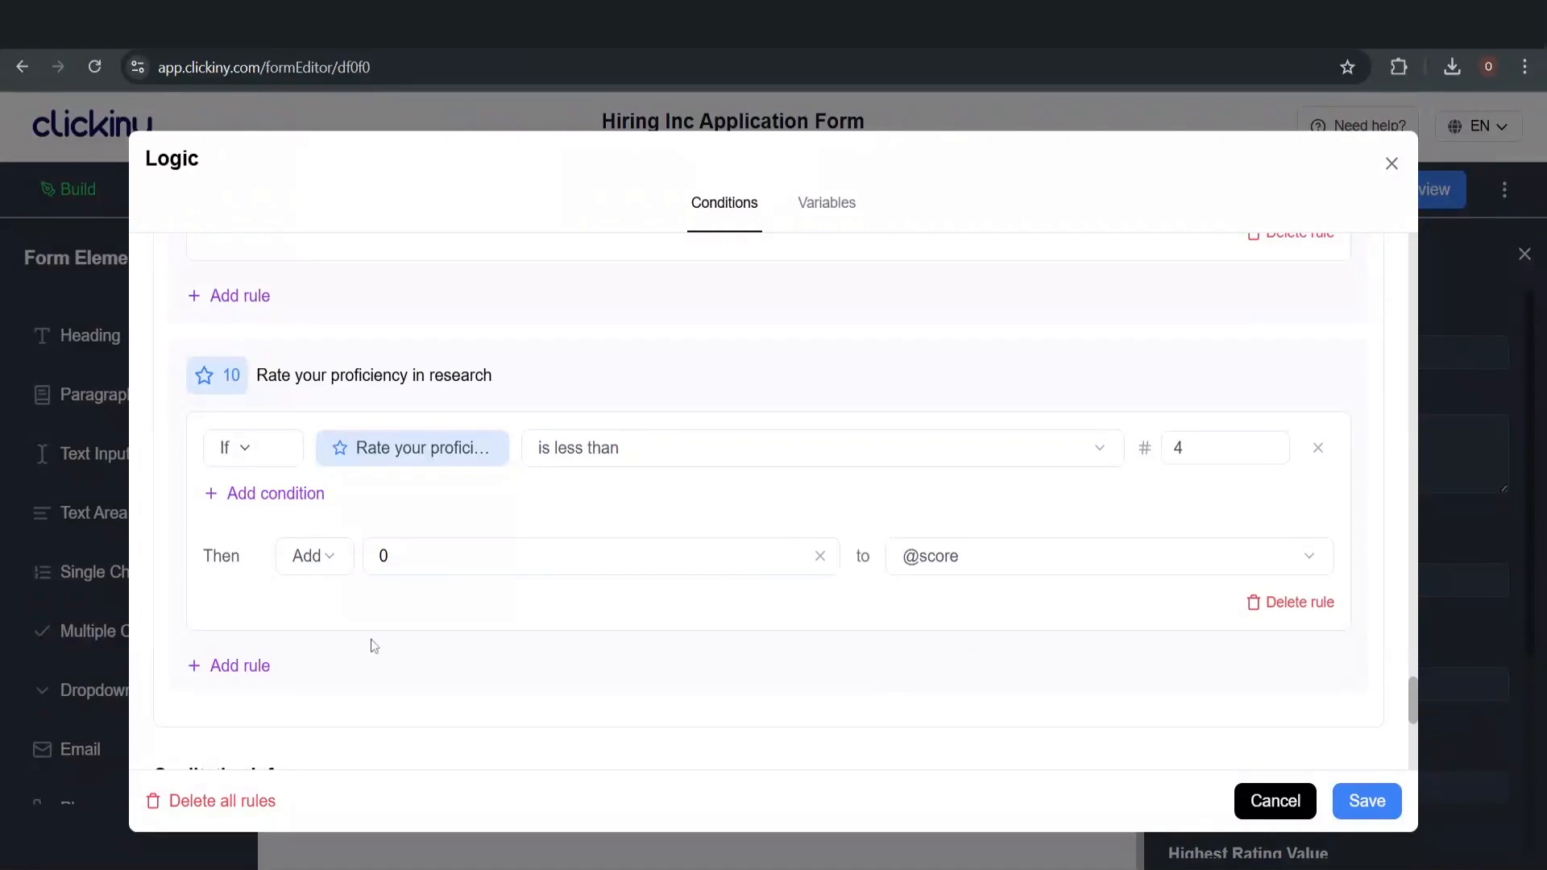
{"action": "left_click", "coordinate": [241, 667]}
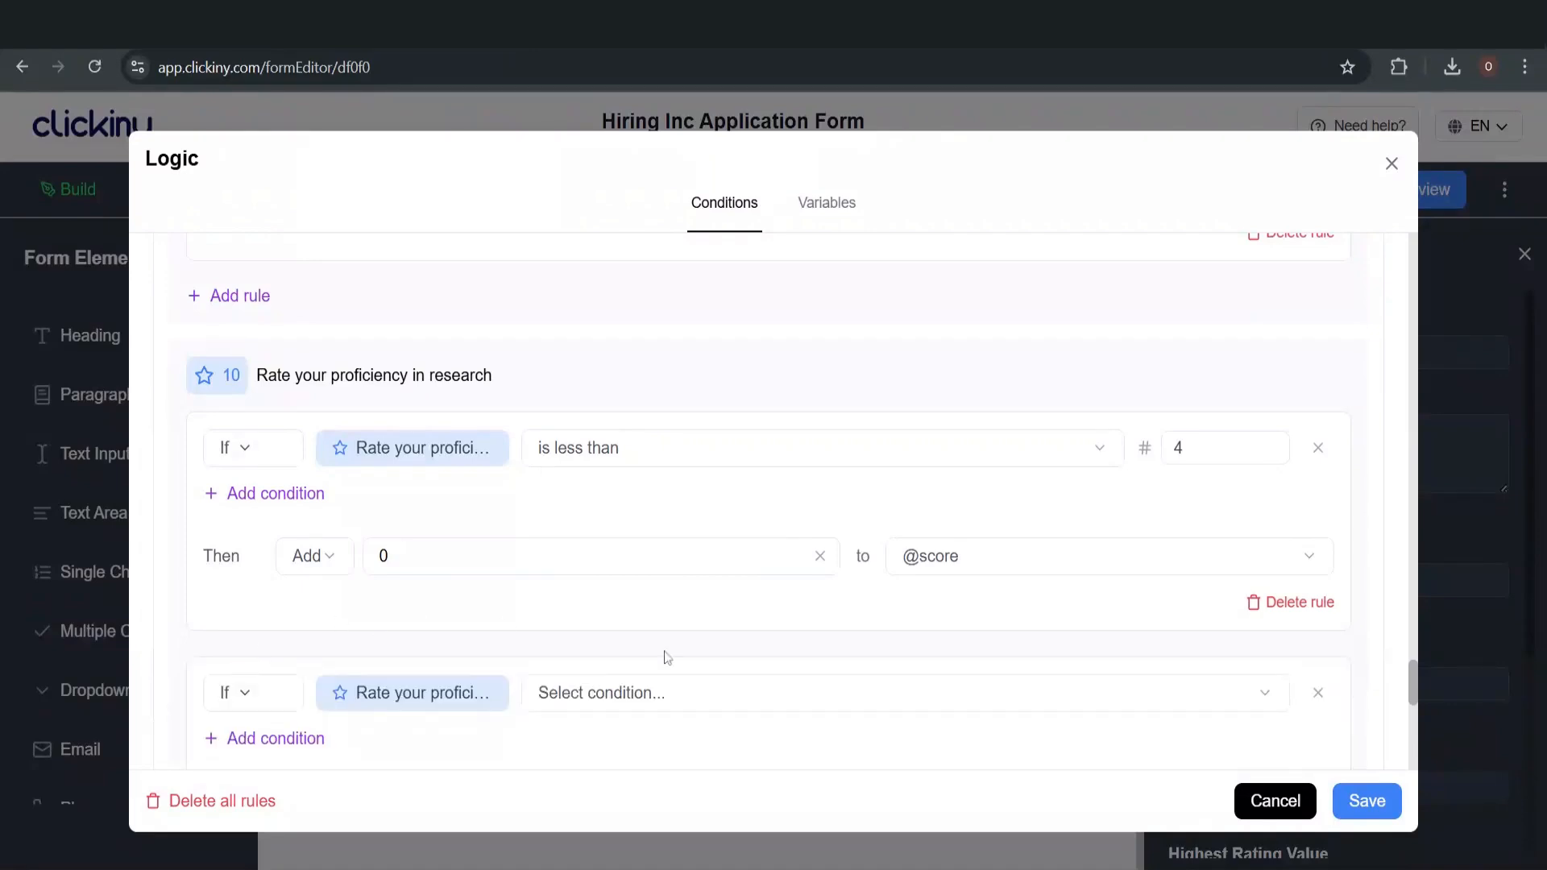
Set the new rule's condition to 'is greater than or equal to' 4
{"action": "left_click", "coordinate": [600, 698]}
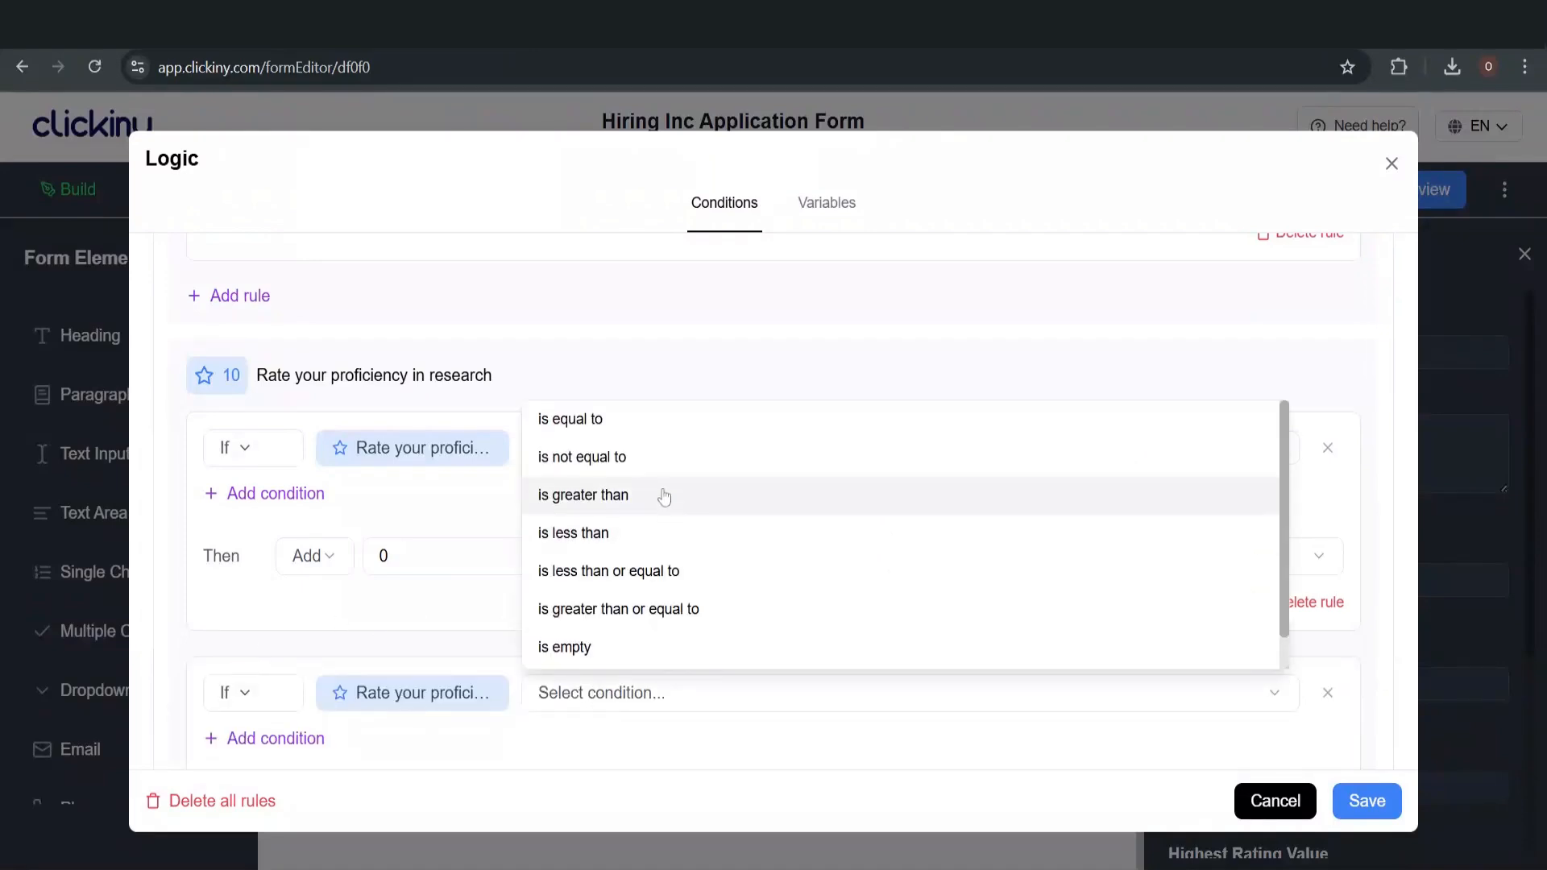
{"action": "left_click", "coordinate": [701, 611]}
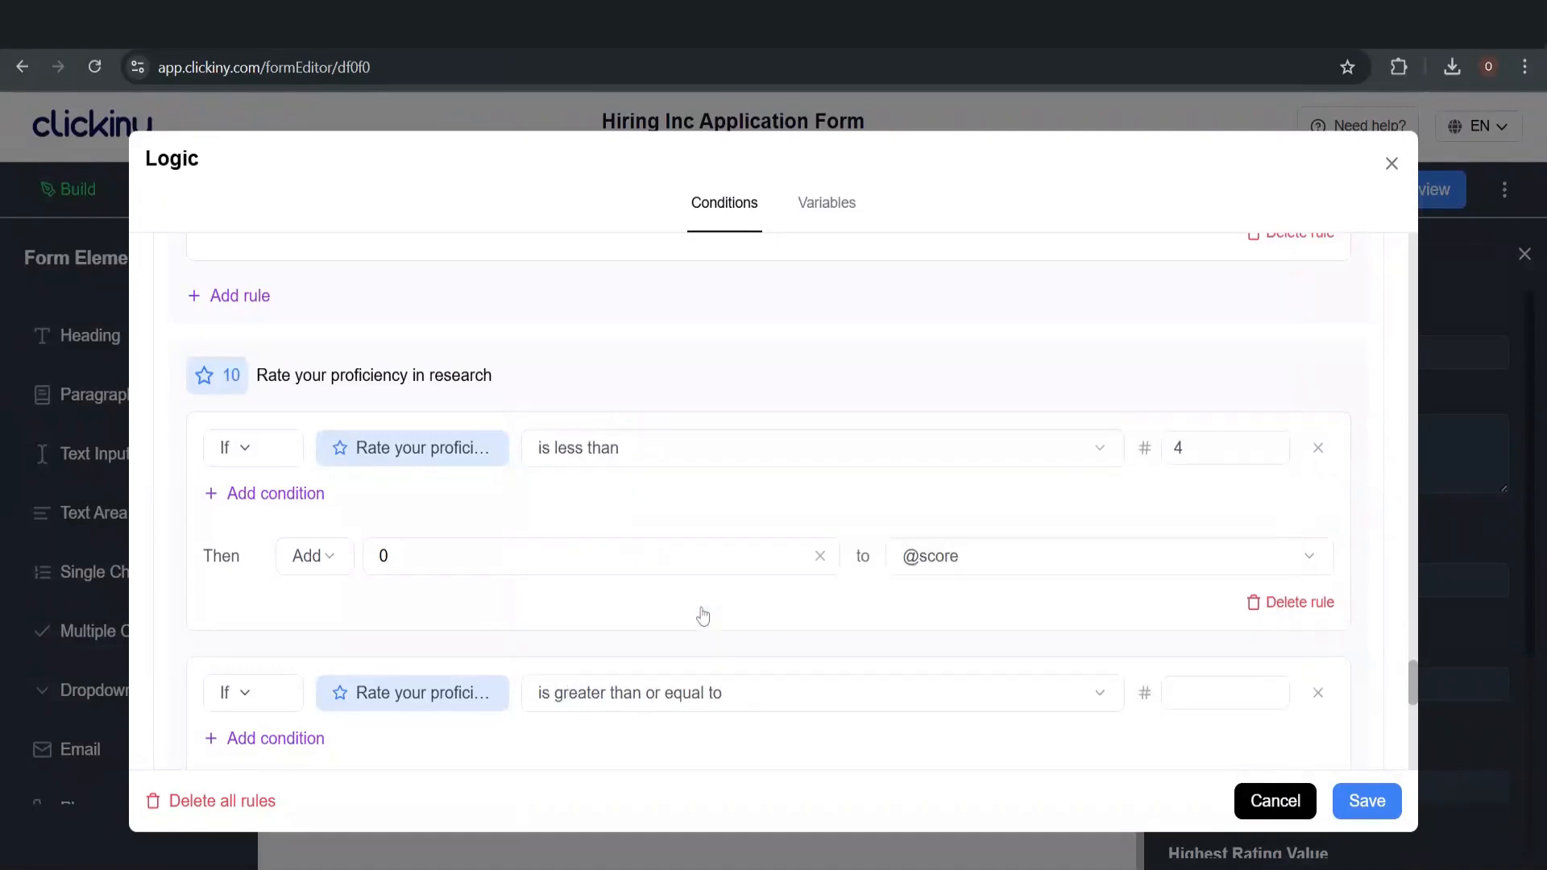
{"action": "left_click", "coordinate": [1213, 693]}
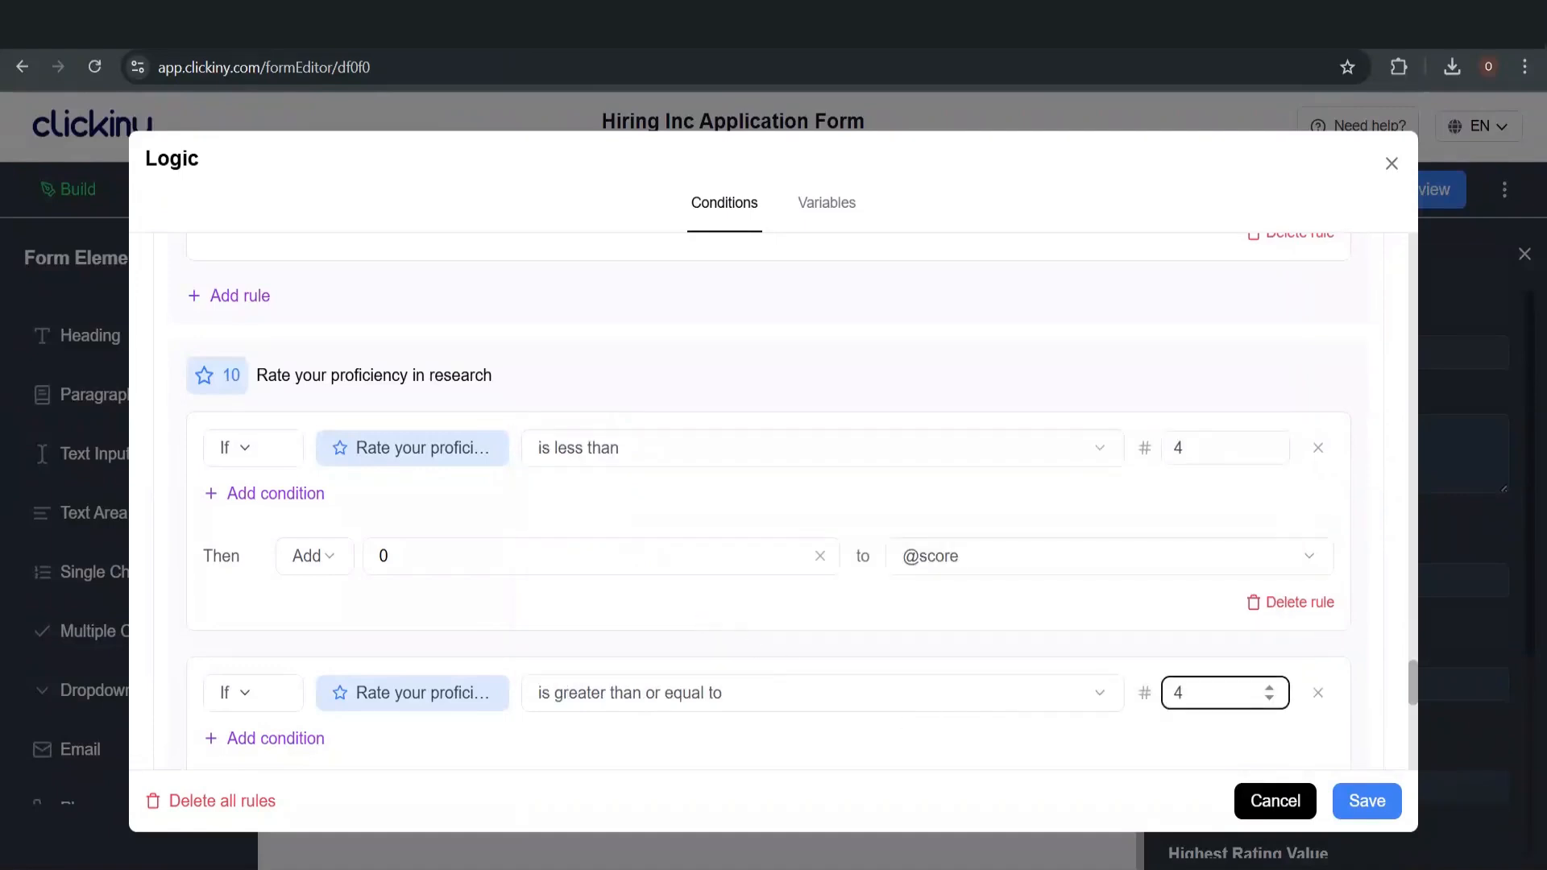
{"action": "scroll", "coordinate": [946, 646], "scroll_direction": "down", "scroll_amount": 1}
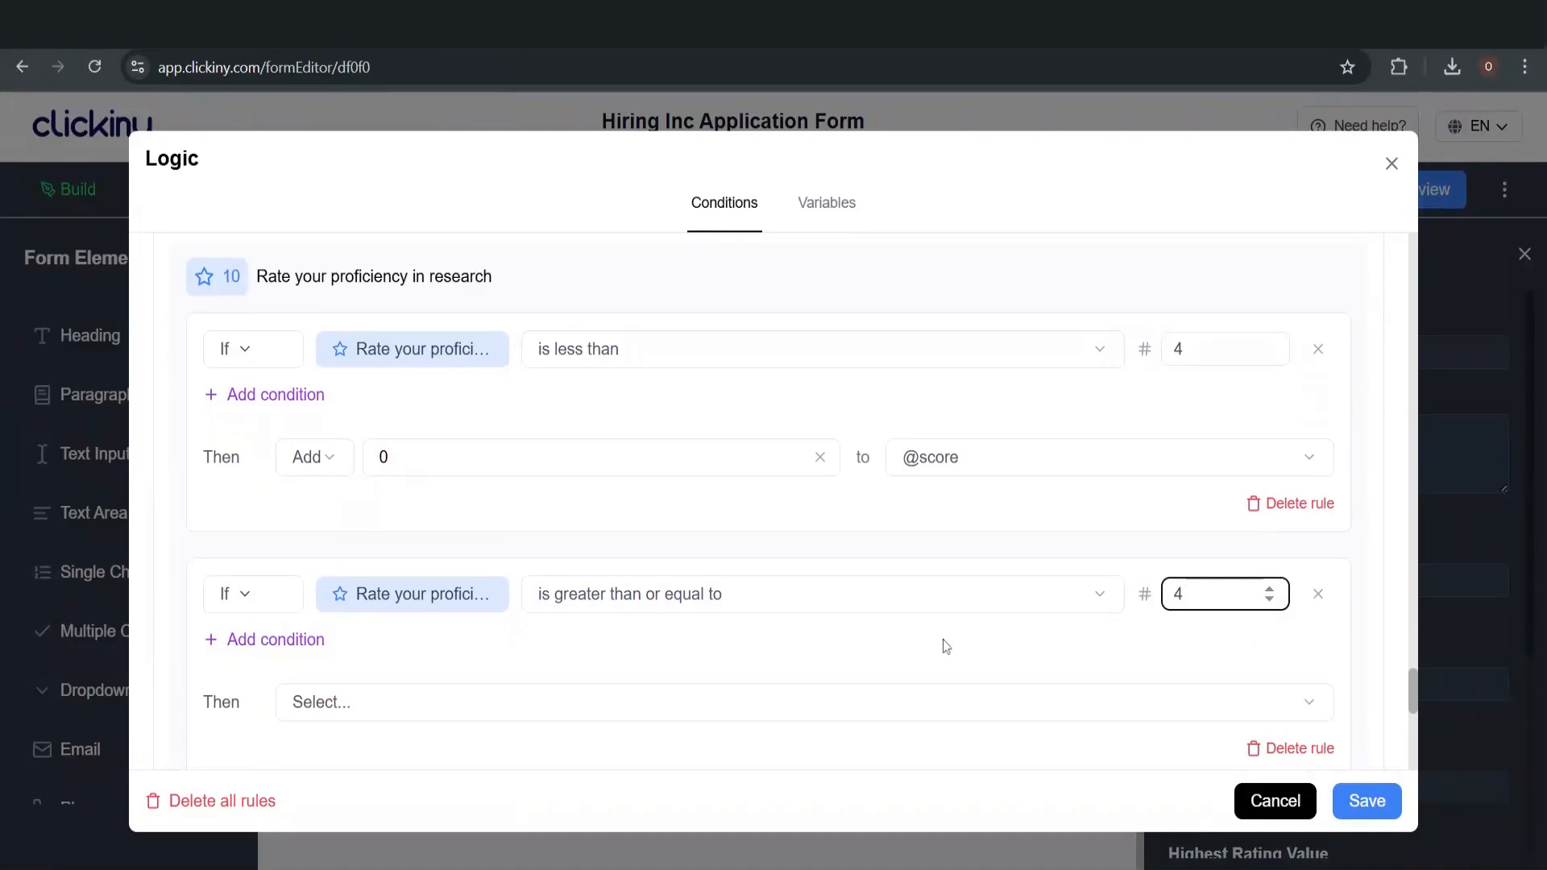
{"action": "scroll", "coordinate": [946, 646], "scroll_direction": "down", "scroll_amount": 1}
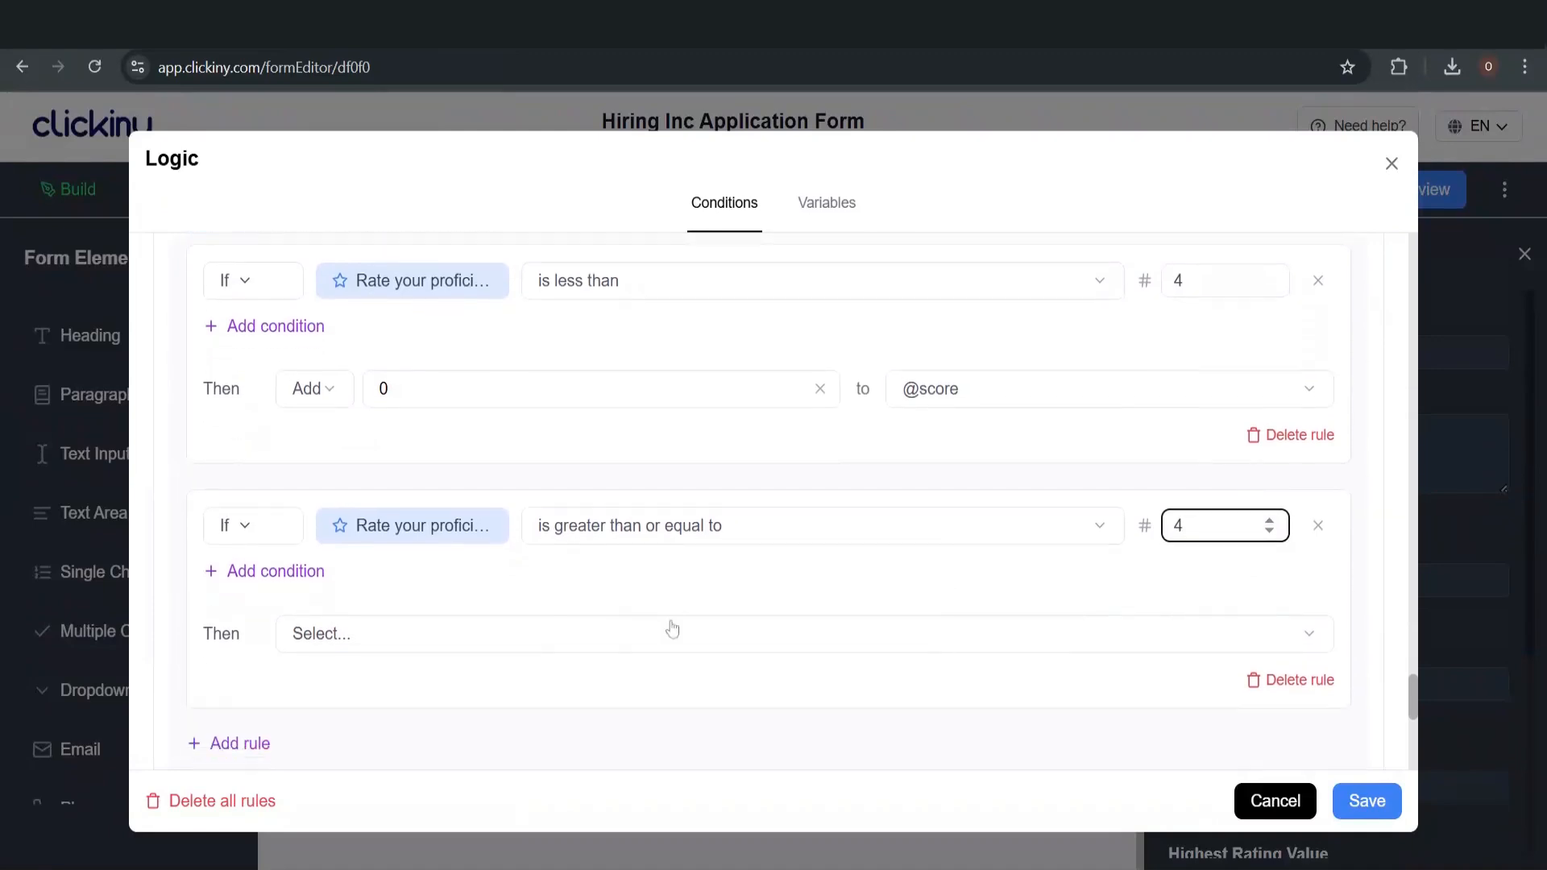
{"action": "left_click", "coordinate": [367, 635]}
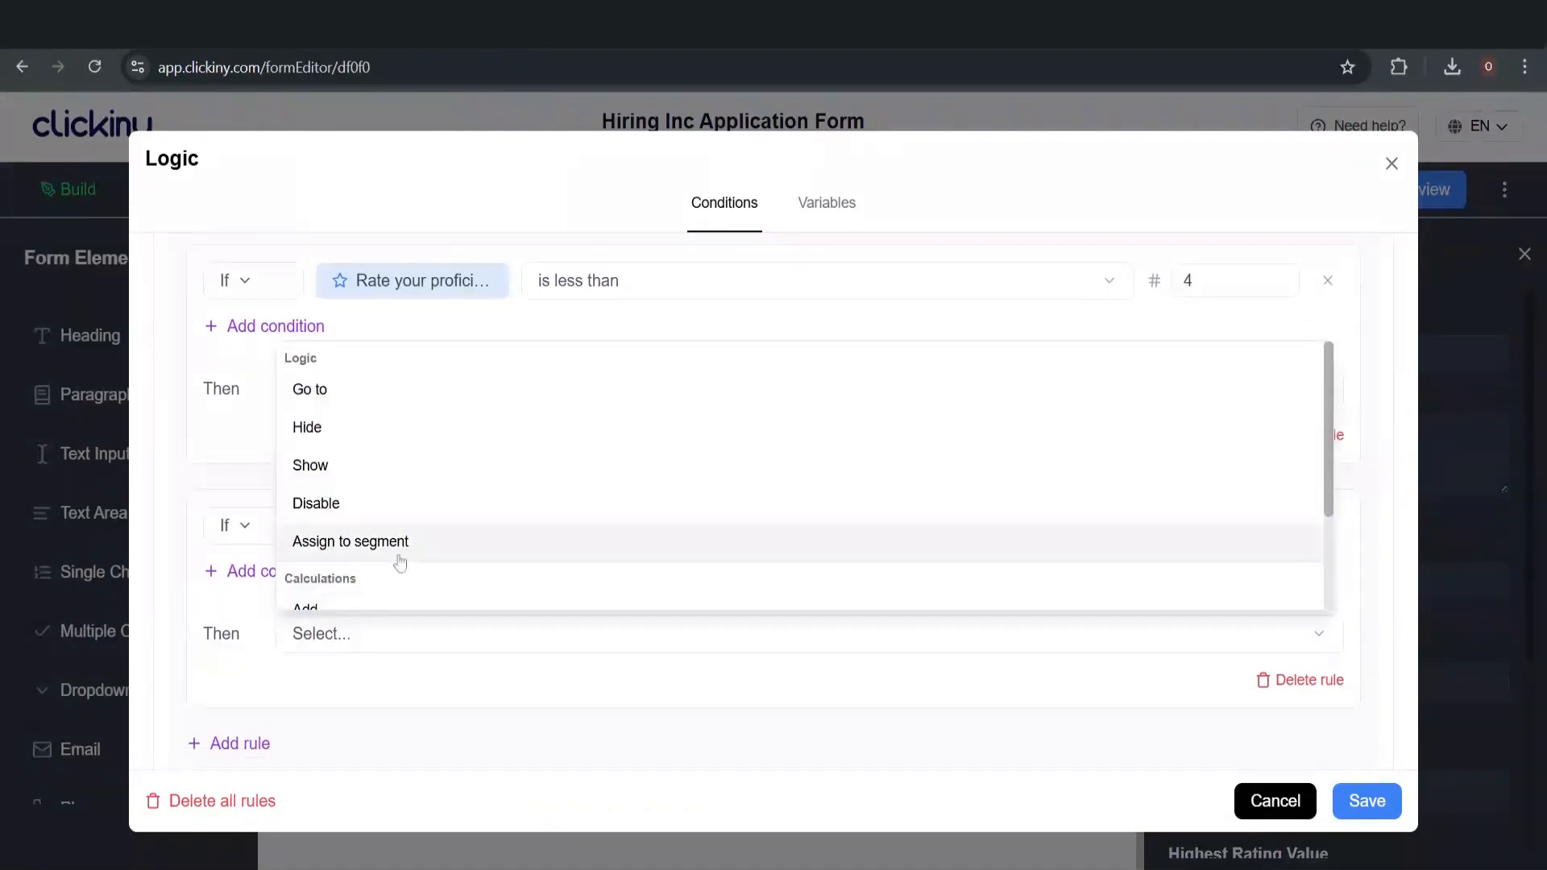
{"action": "scroll", "coordinate": [399, 561], "scroll_direction": "down", "scroll_amount": 2}
{"action": "left_click", "coordinate": [395, 469]}
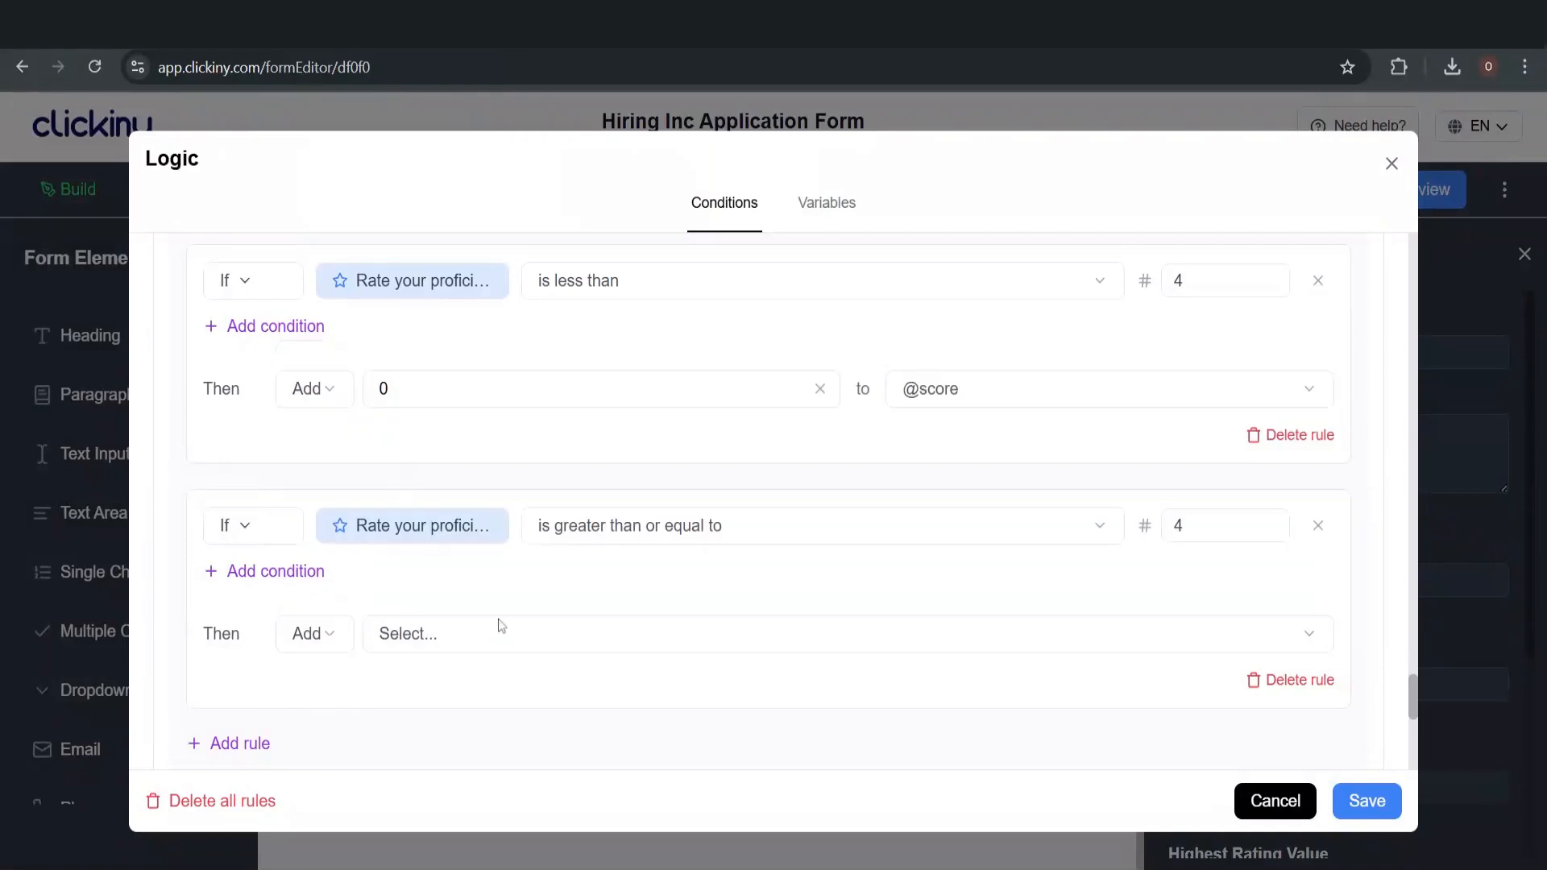
{"action": "left_click", "coordinate": [492, 635]}
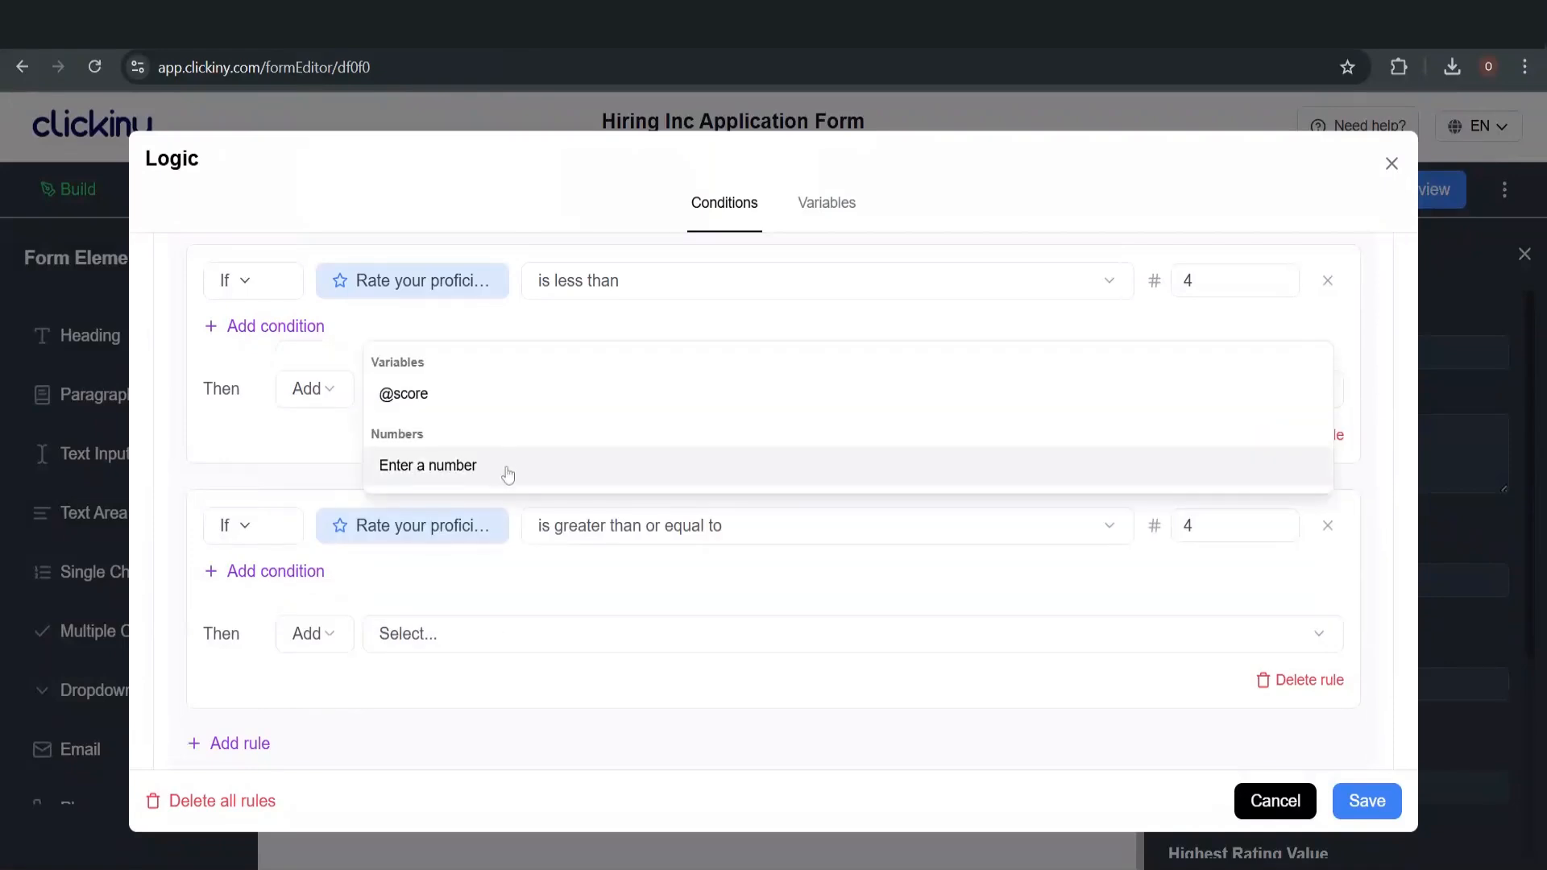
{"action": "left_click", "coordinate": [508, 475]}
{"action": "left_click", "coordinate": [500, 634]}
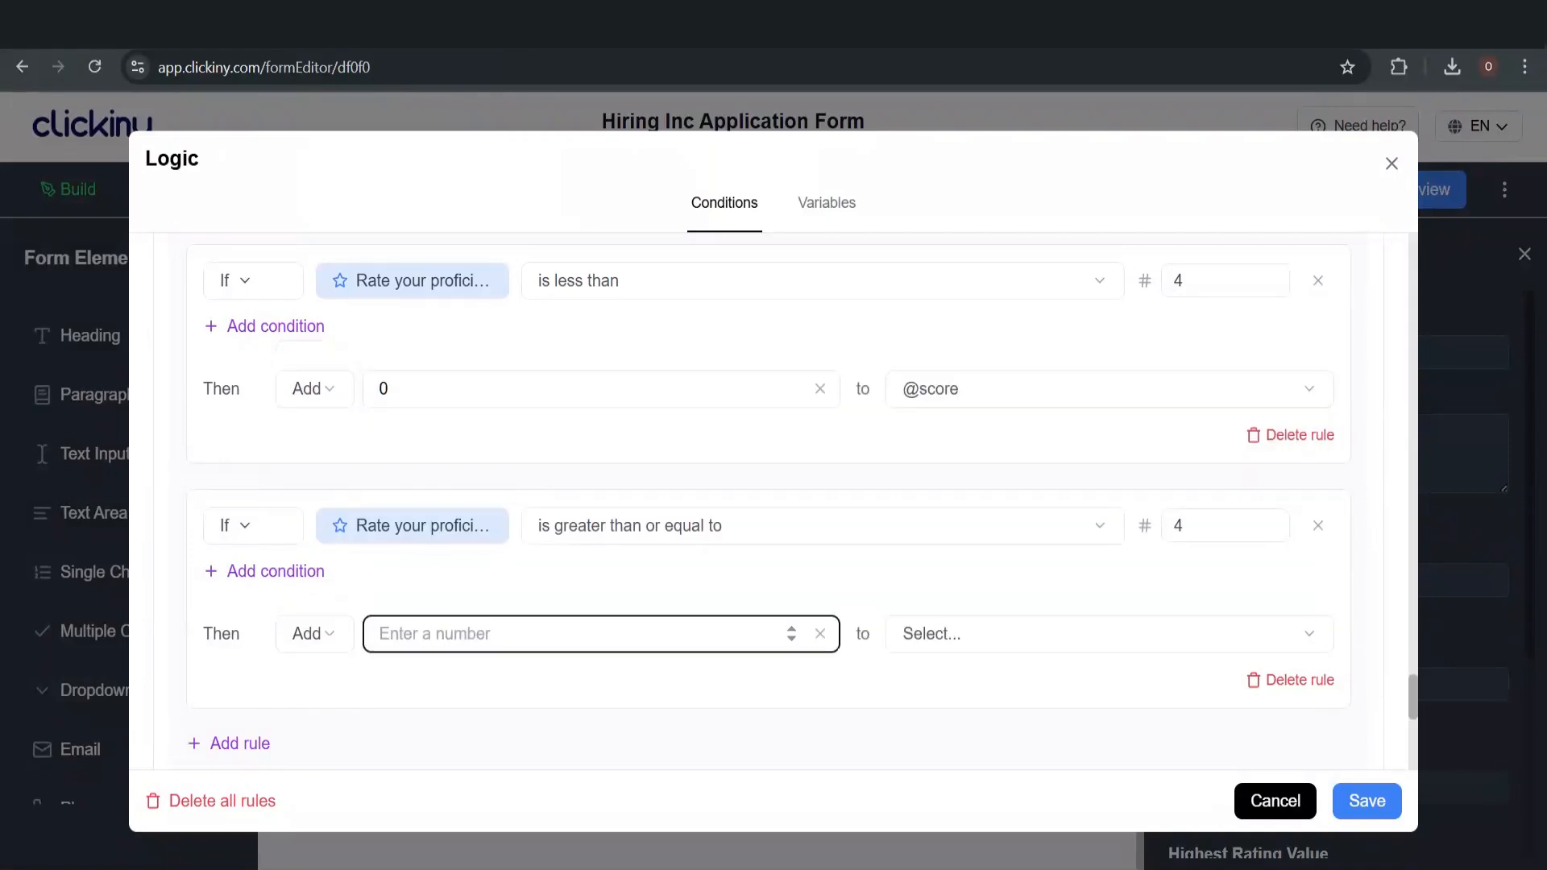
{"action": "type", "text": "1"}
{"action": "left_click", "coordinate": [977, 642]}
{"action": "left_click", "coordinate": [977, 390]}
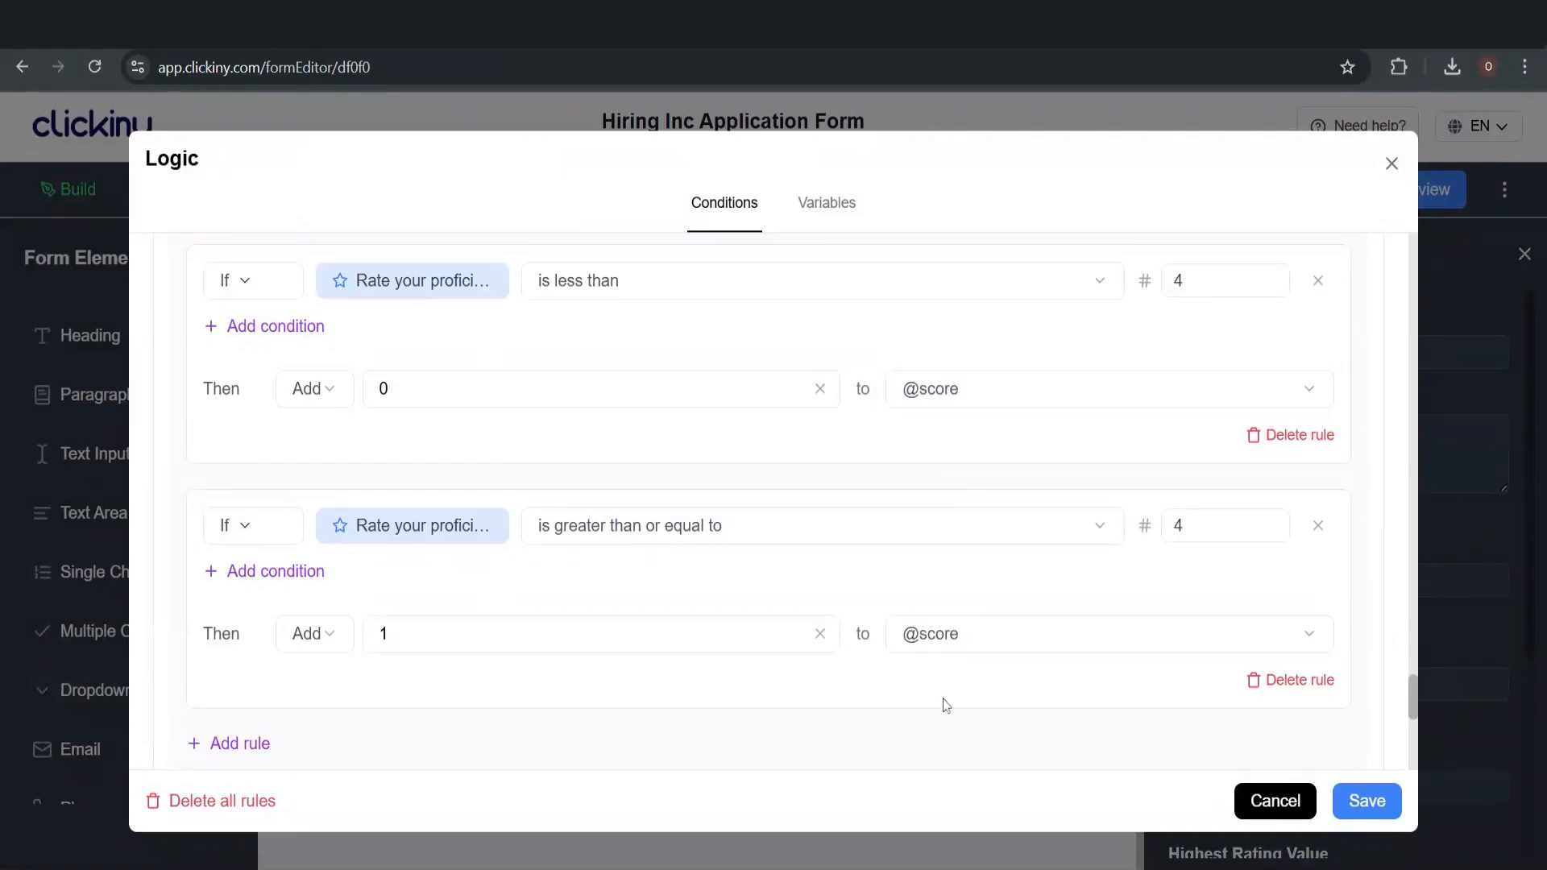
Once the 'Rules saved successfully' toast shows, close the Logic window
{"action": "scroll", "coordinate": [518, 452], "scroll_direction": "down", "scroll_amount": 3}
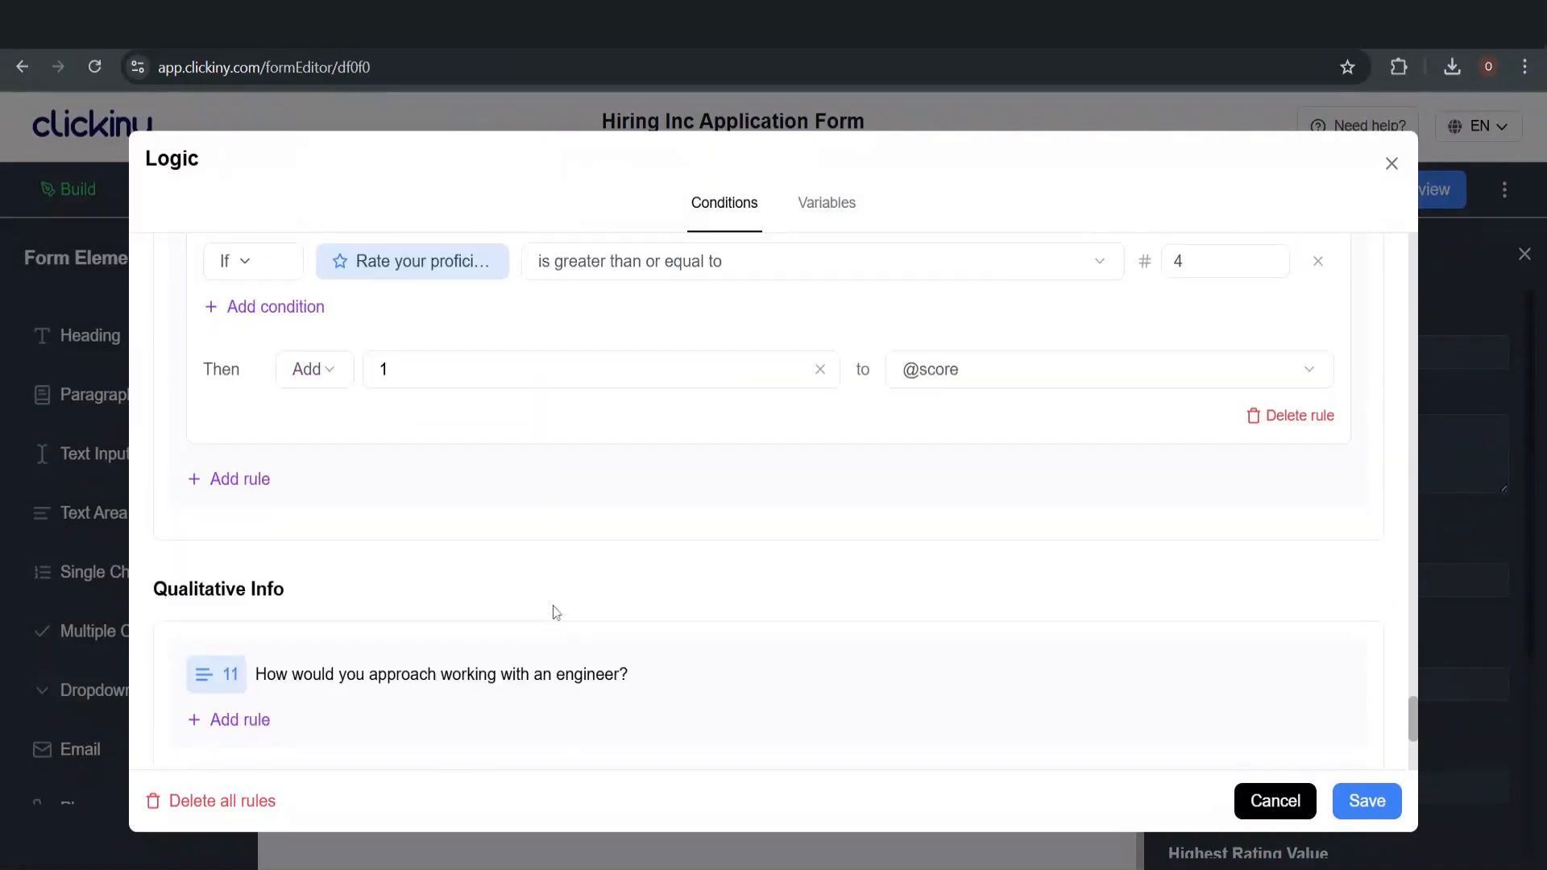
{"action": "scroll", "coordinate": [700, 464], "scroll_direction": "up", "scroll_amount": 5}
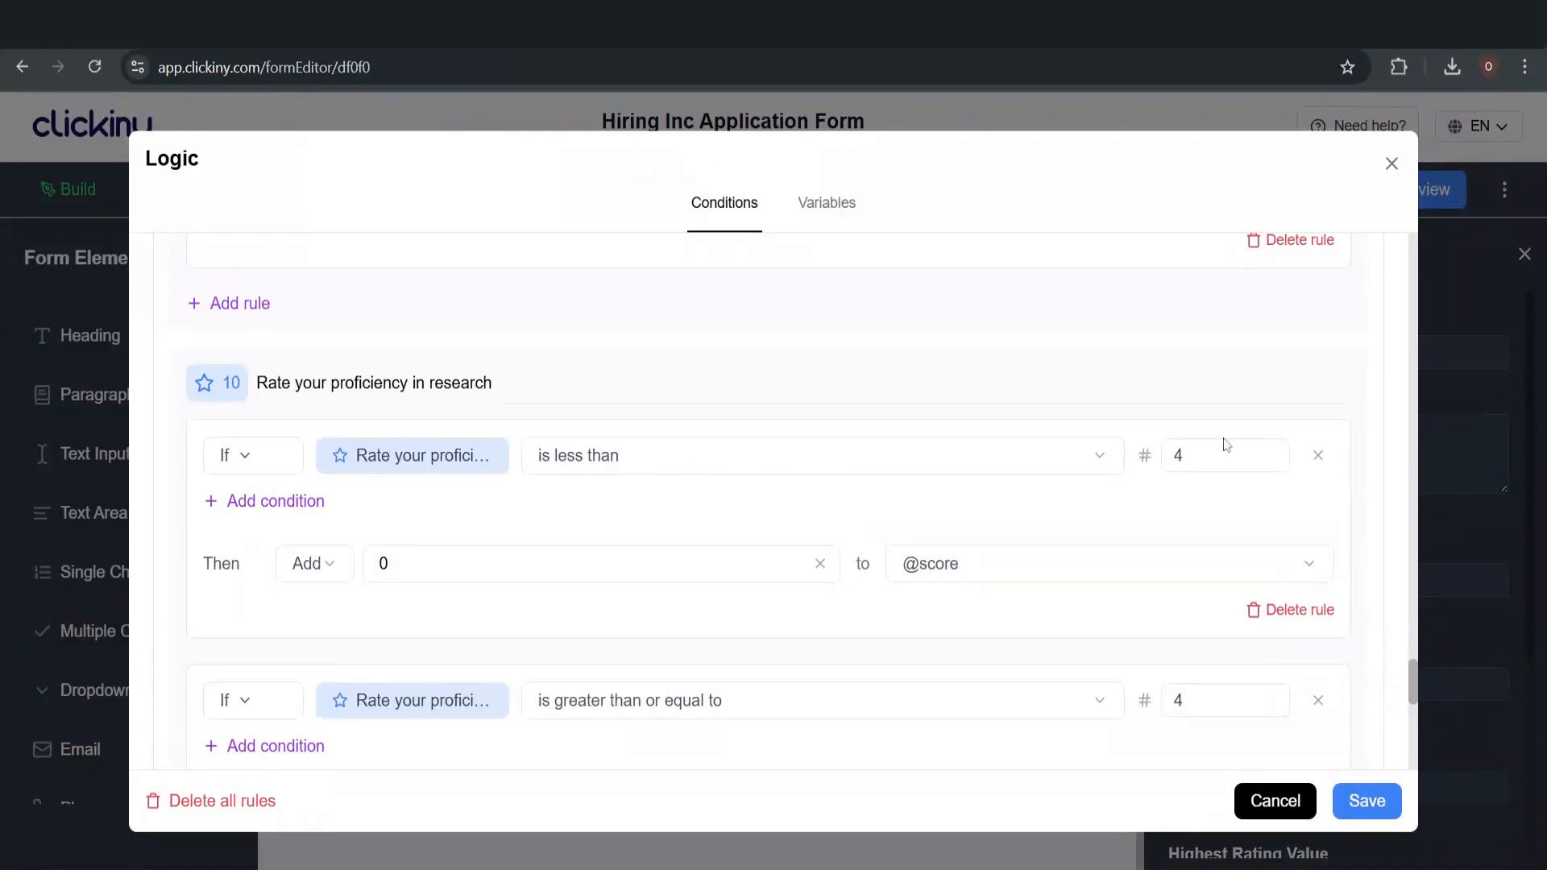
{"action": "scroll", "coordinate": [978, 606], "scroll_direction": "down", "scroll_amount": 3}
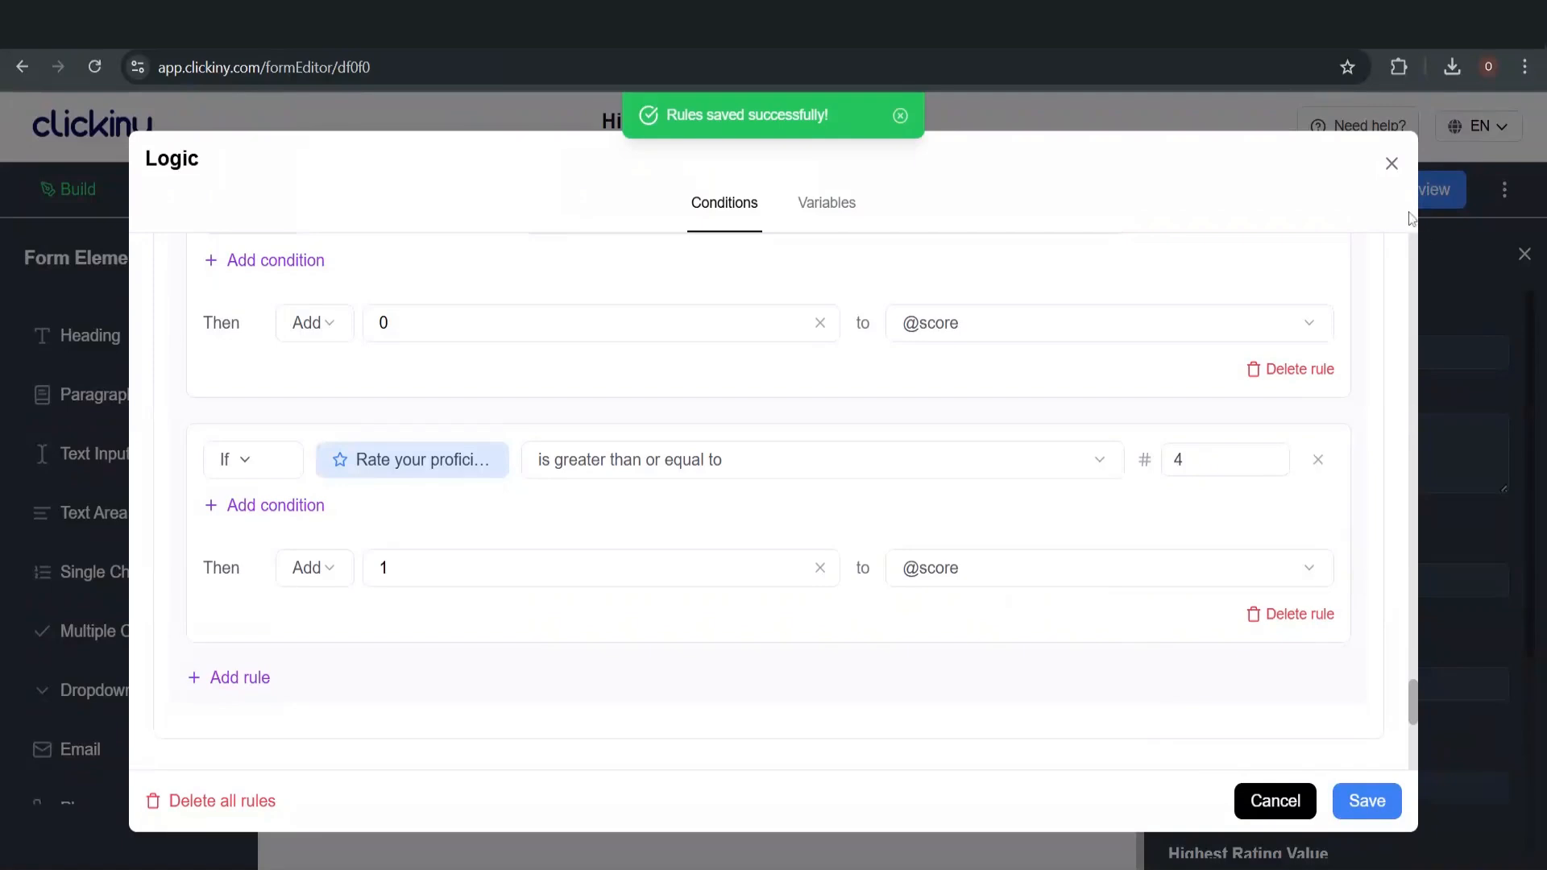
{"action": "left_click", "coordinate": [1393, 165]}
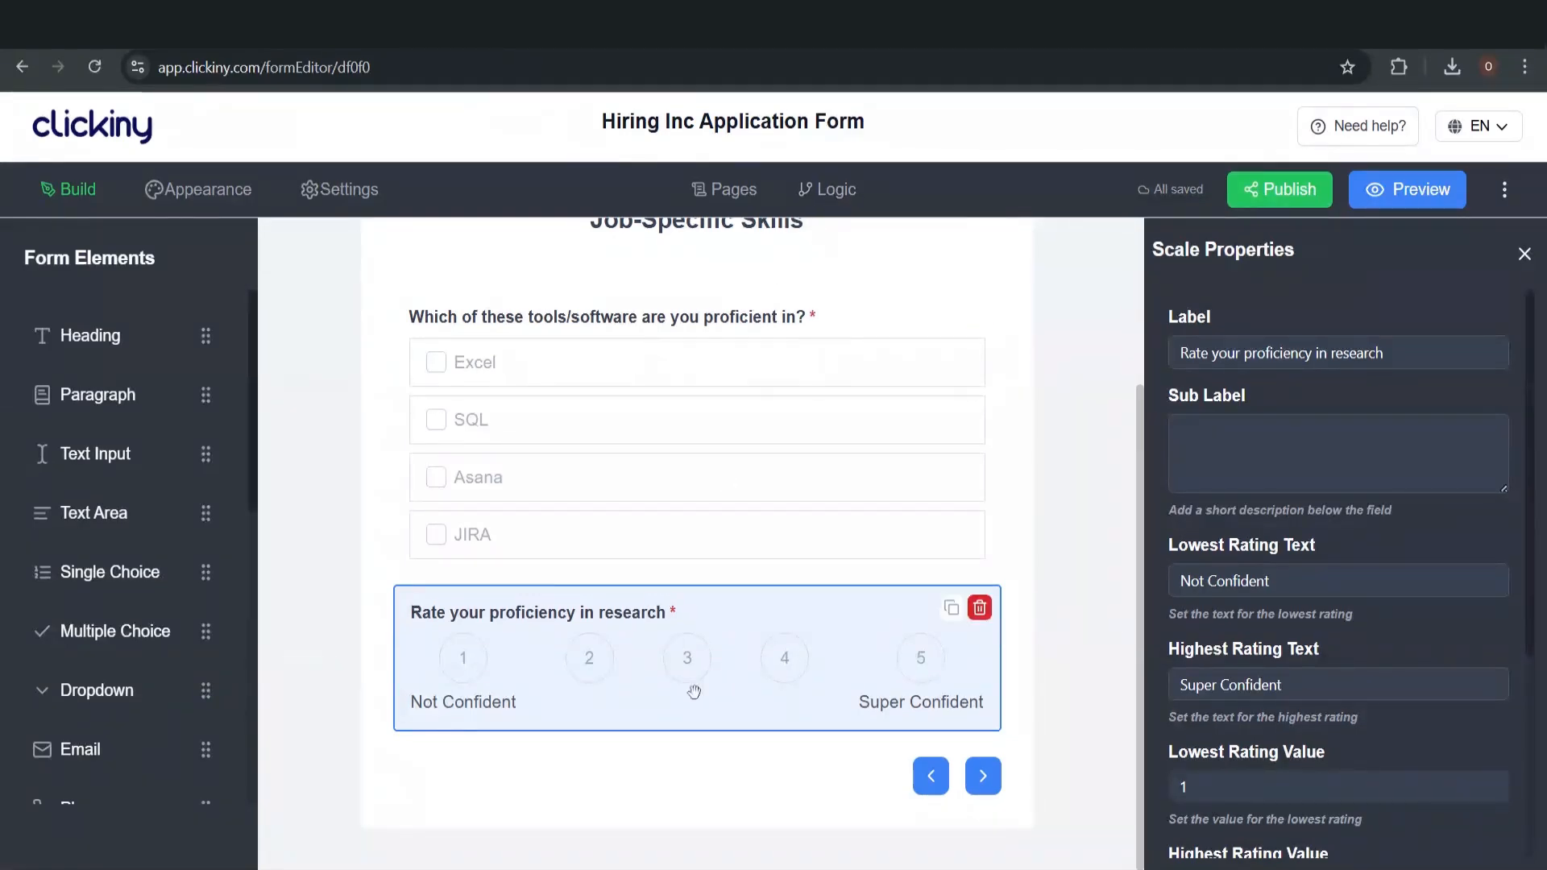
Jump to the Qualitative Info page from the Pages list and review it
{"action": "scroll", "coordinate": [677, 657], "scroll_direction": "up", "scroll_amount": 3}
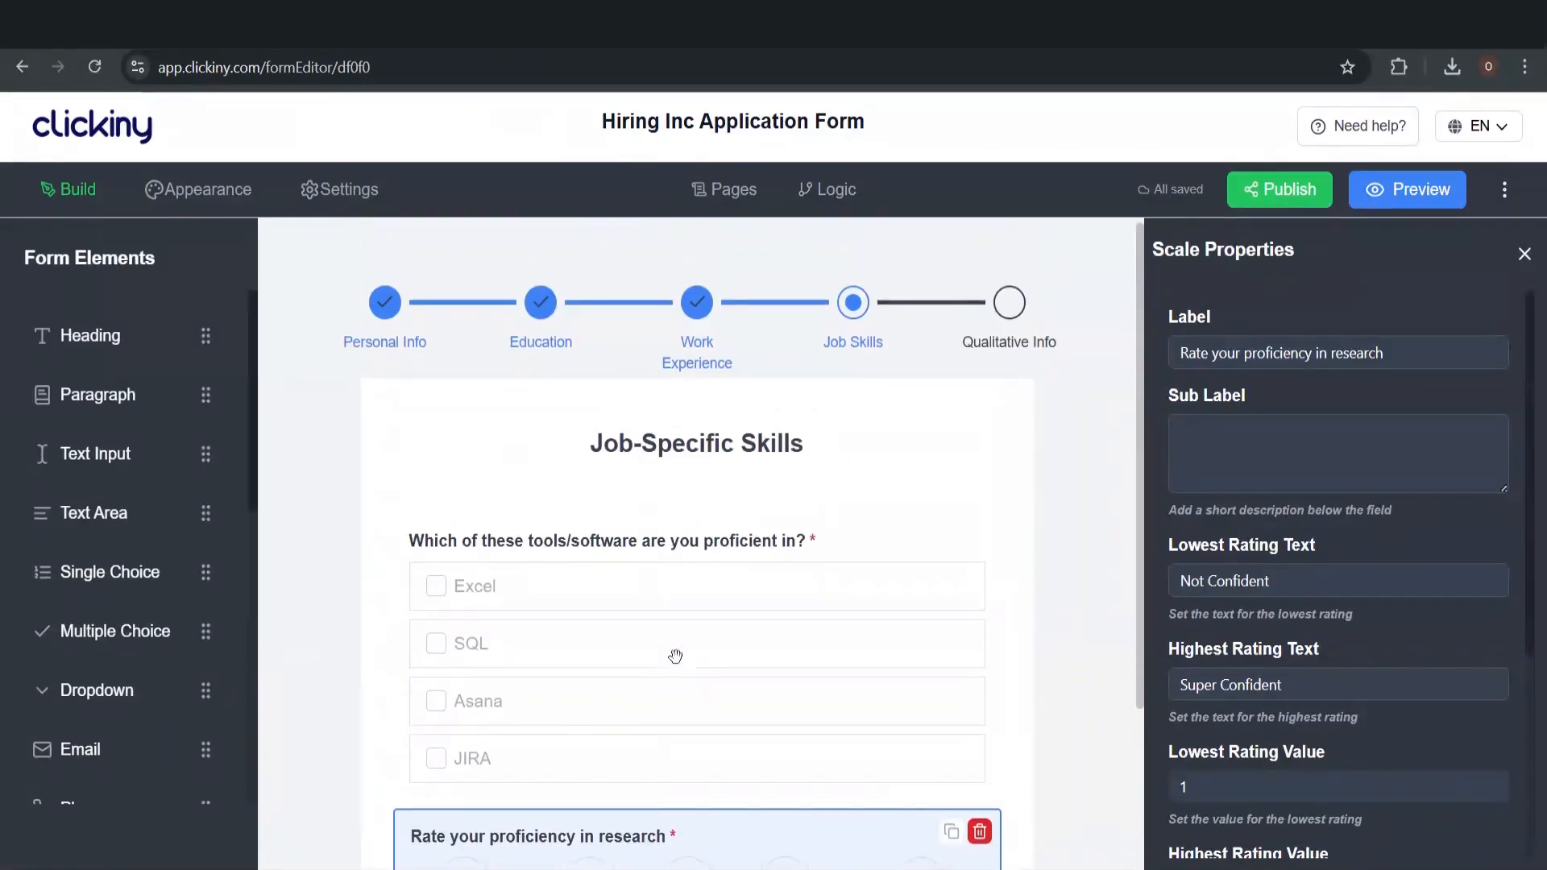
{"action": "left_click", "coordinate": [731, 198]}
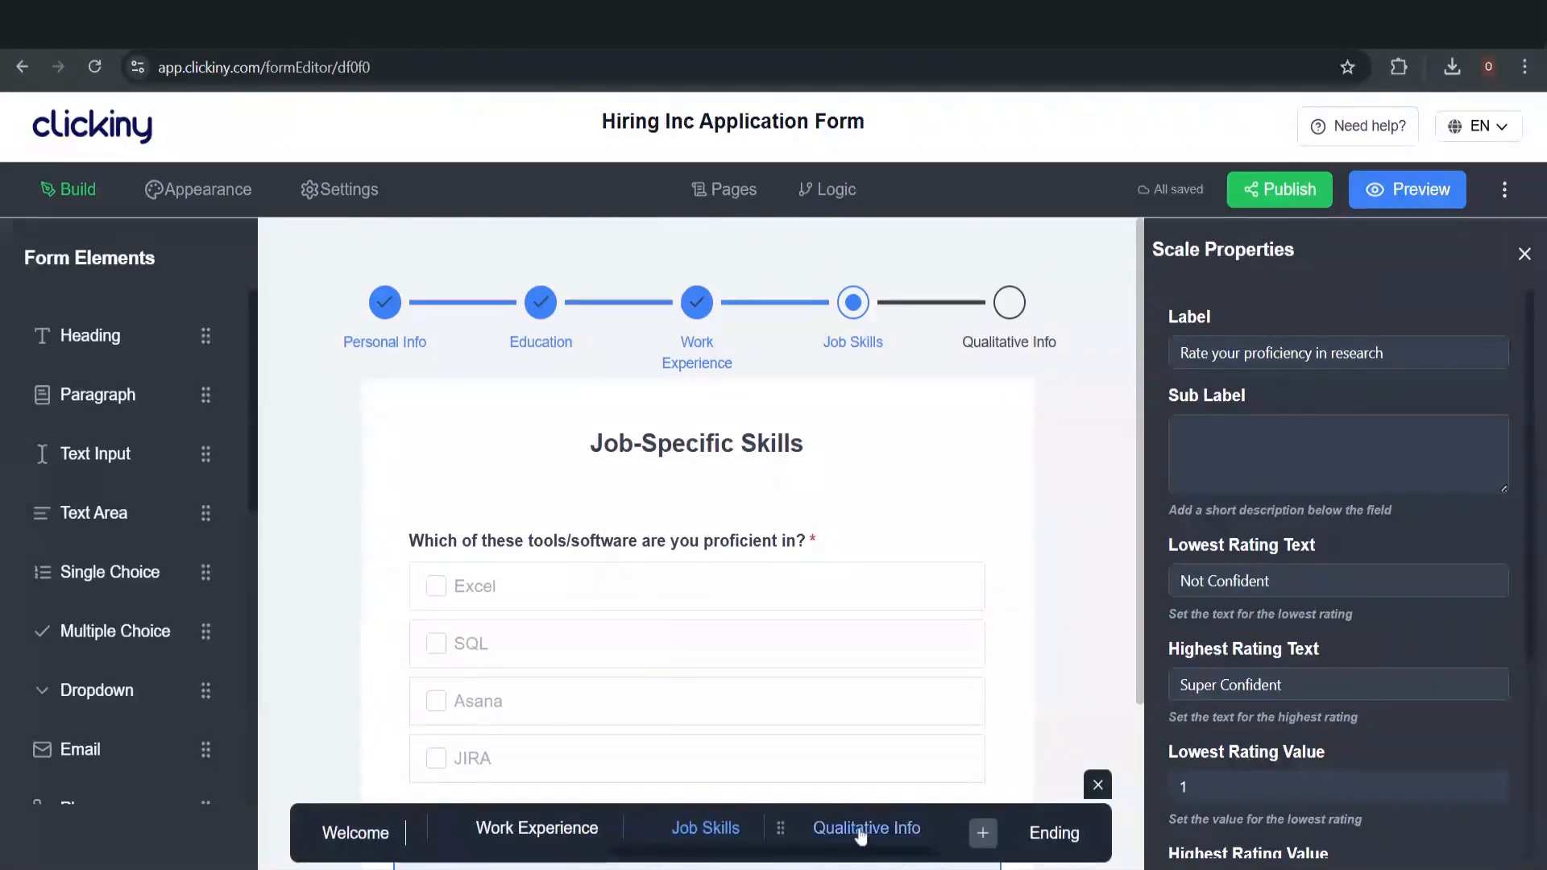
{"action": "left_click", "coordinate": [860, 836]}
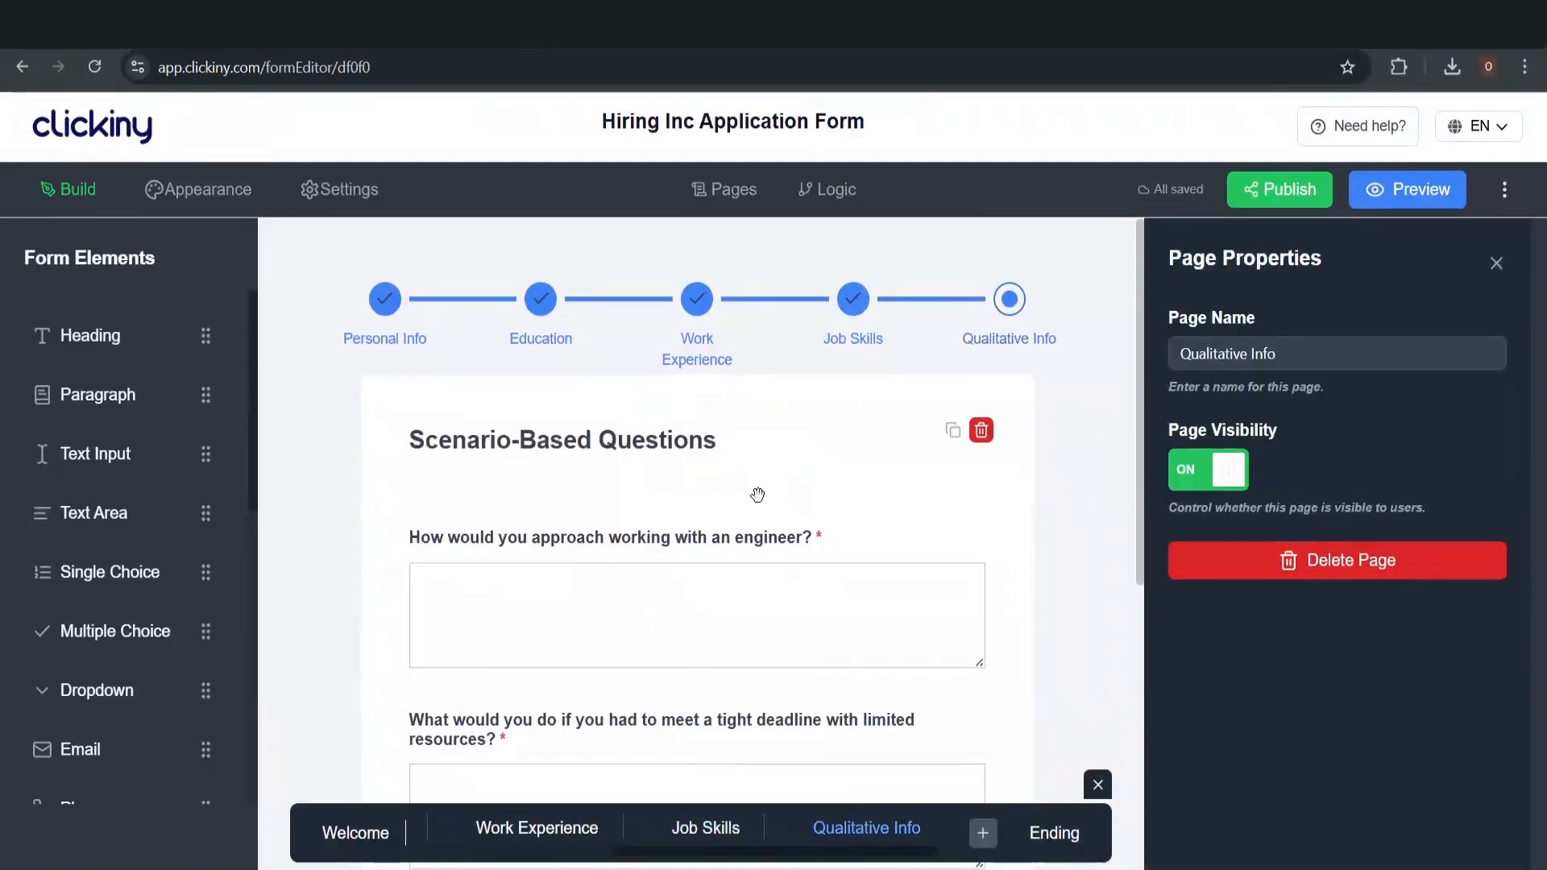
{"action": "scroll", "coordinate": [758, 495], "scroll_direction": "down", "scroll_amount": 3}
{"action": "scroll", "coordinate": [758, 495], "scroll_direction": "up", "scroll_amount": 2}
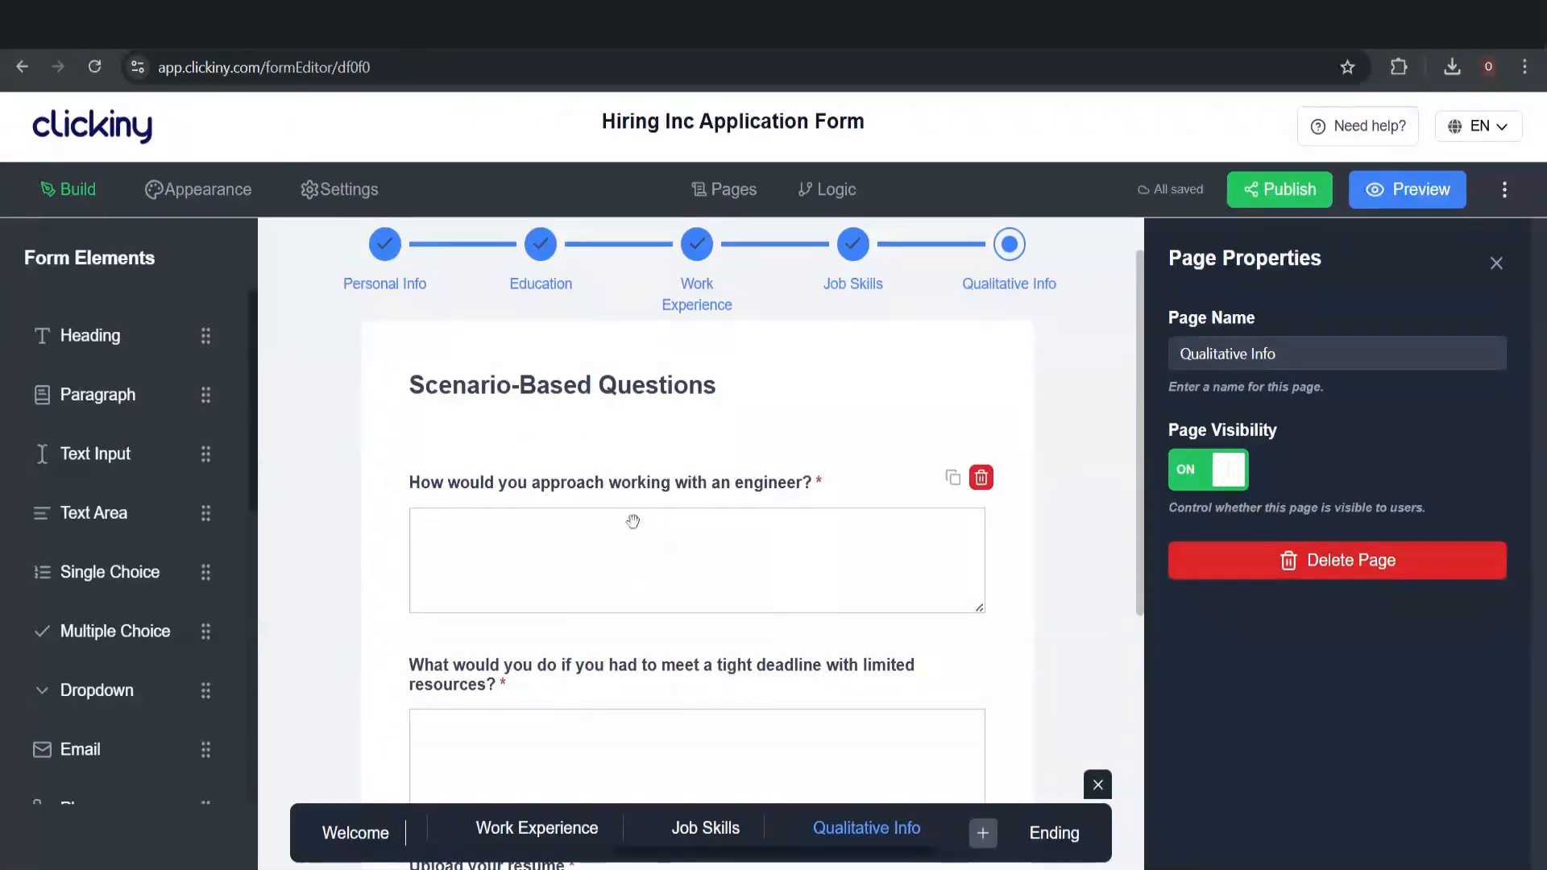
{"action": "scroll", "coordinate": [640, 615], "scroll_direction": "down", "scroll_amount": 3}
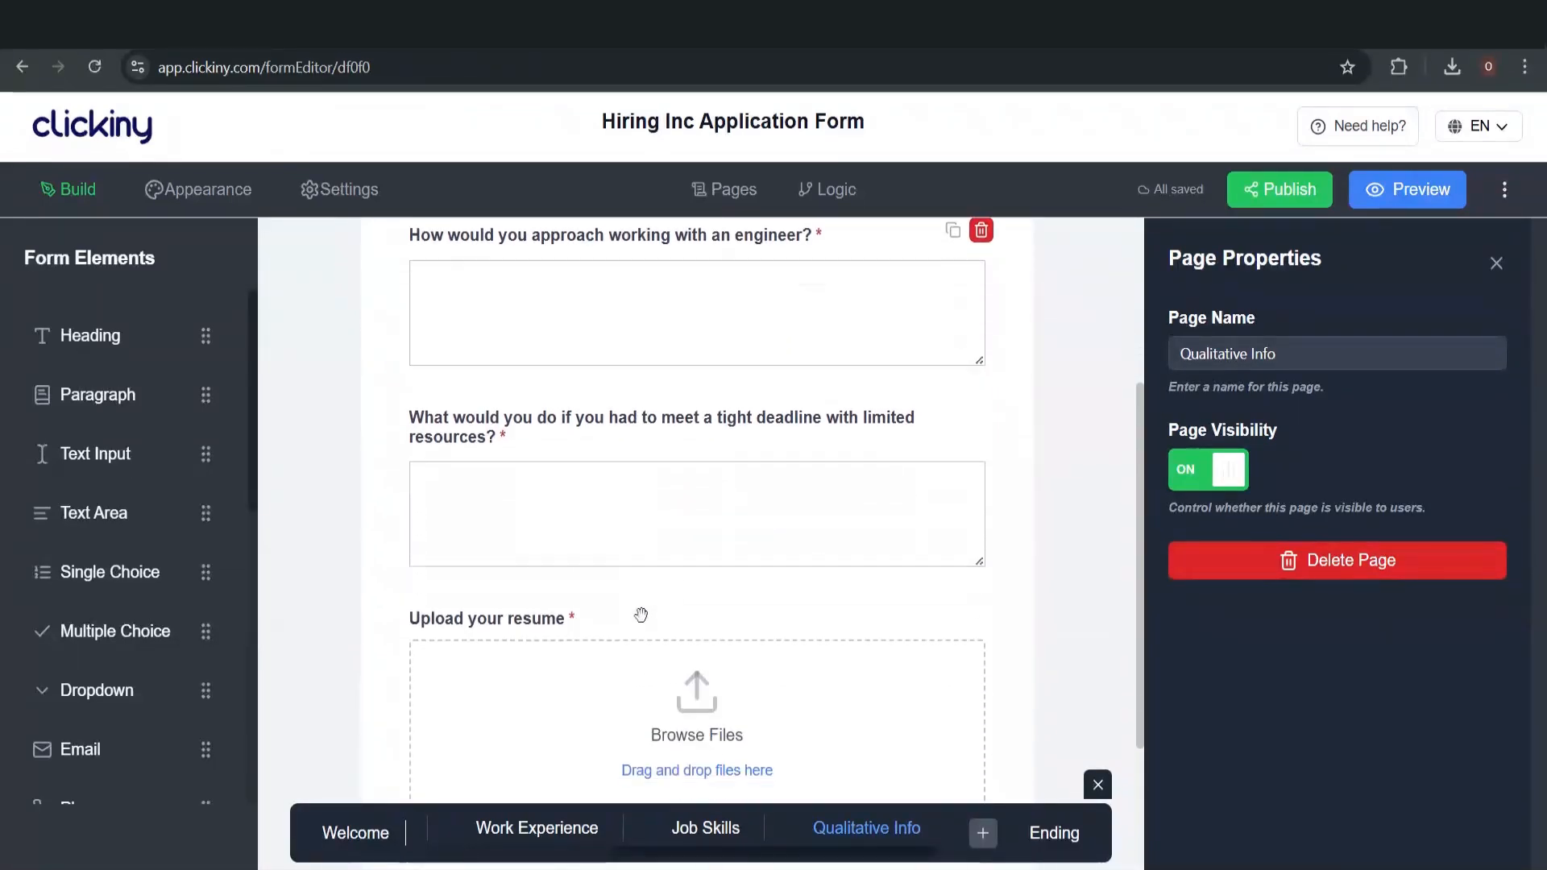
{"action": "scroll", "coordinate": [641, 615], "scroll_direction": "up", "scroll_amount": 3}
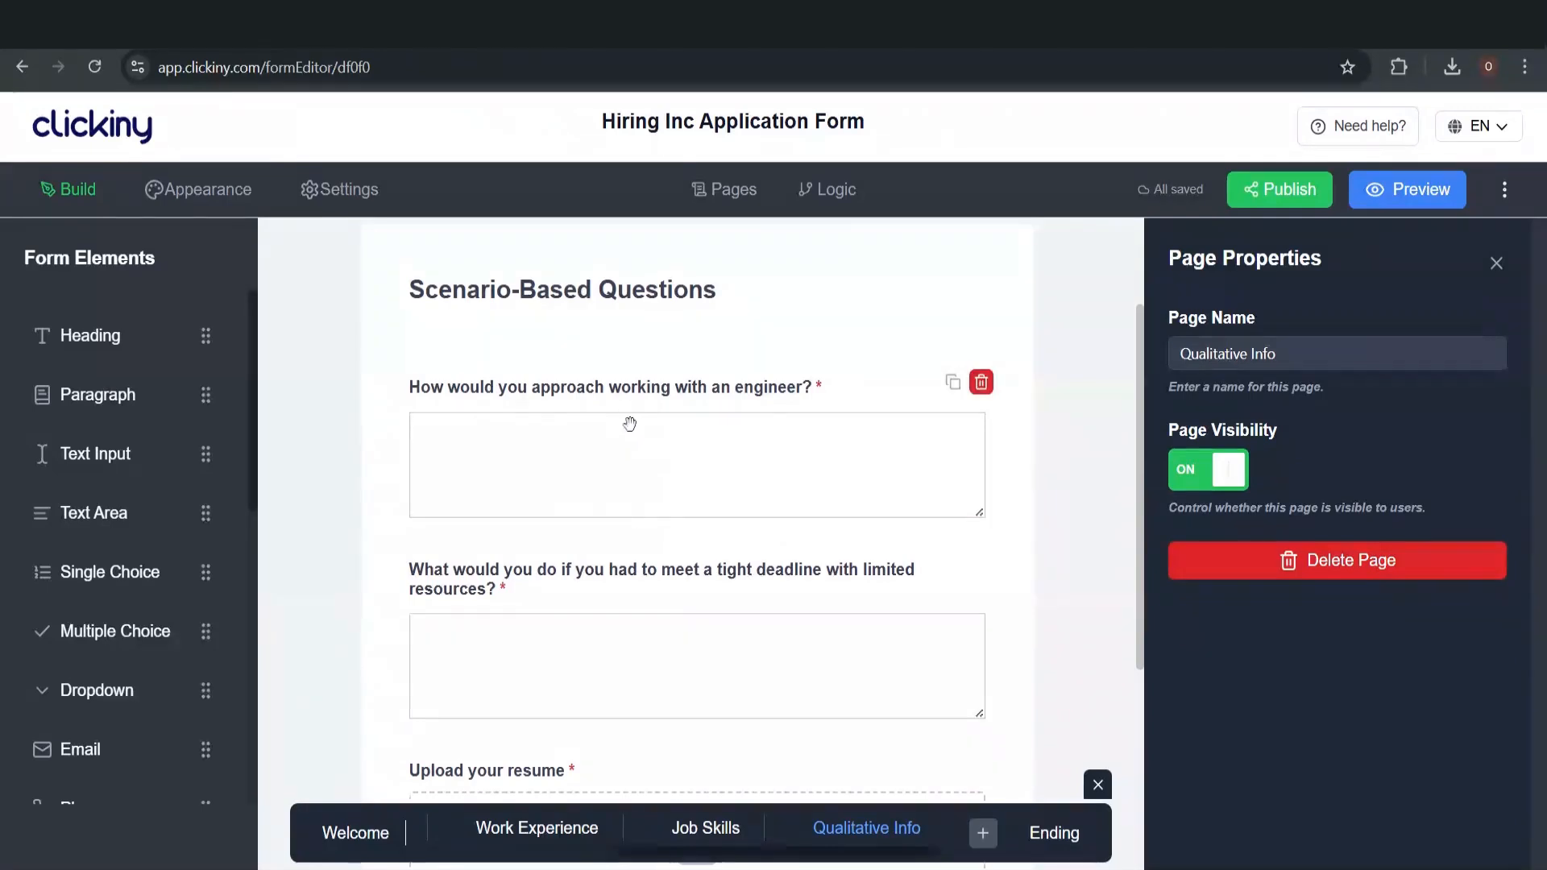
Check the Job Skills and Work Experience pages, then scroll Qualitative Info down to Submit
{"action": "left_click", "coordinate": [707, 831]}
{"action": "scroll", "coordinate": [693, 524], "scroll_direction": "down", "scroll_amount": 1}
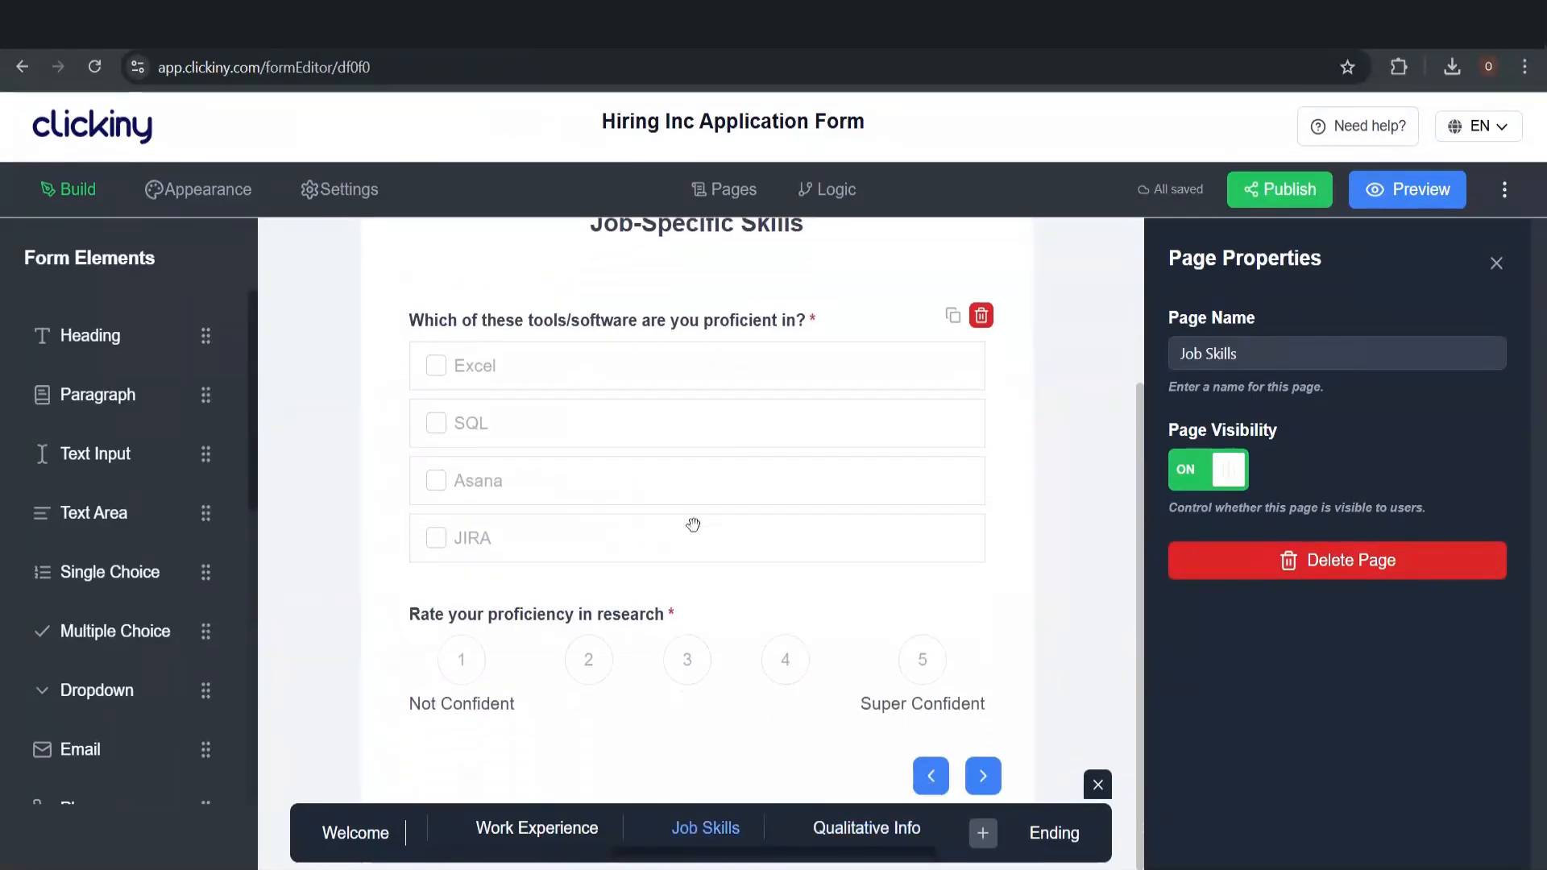
{"action": "left_click", "coordinate": [559, 835]}
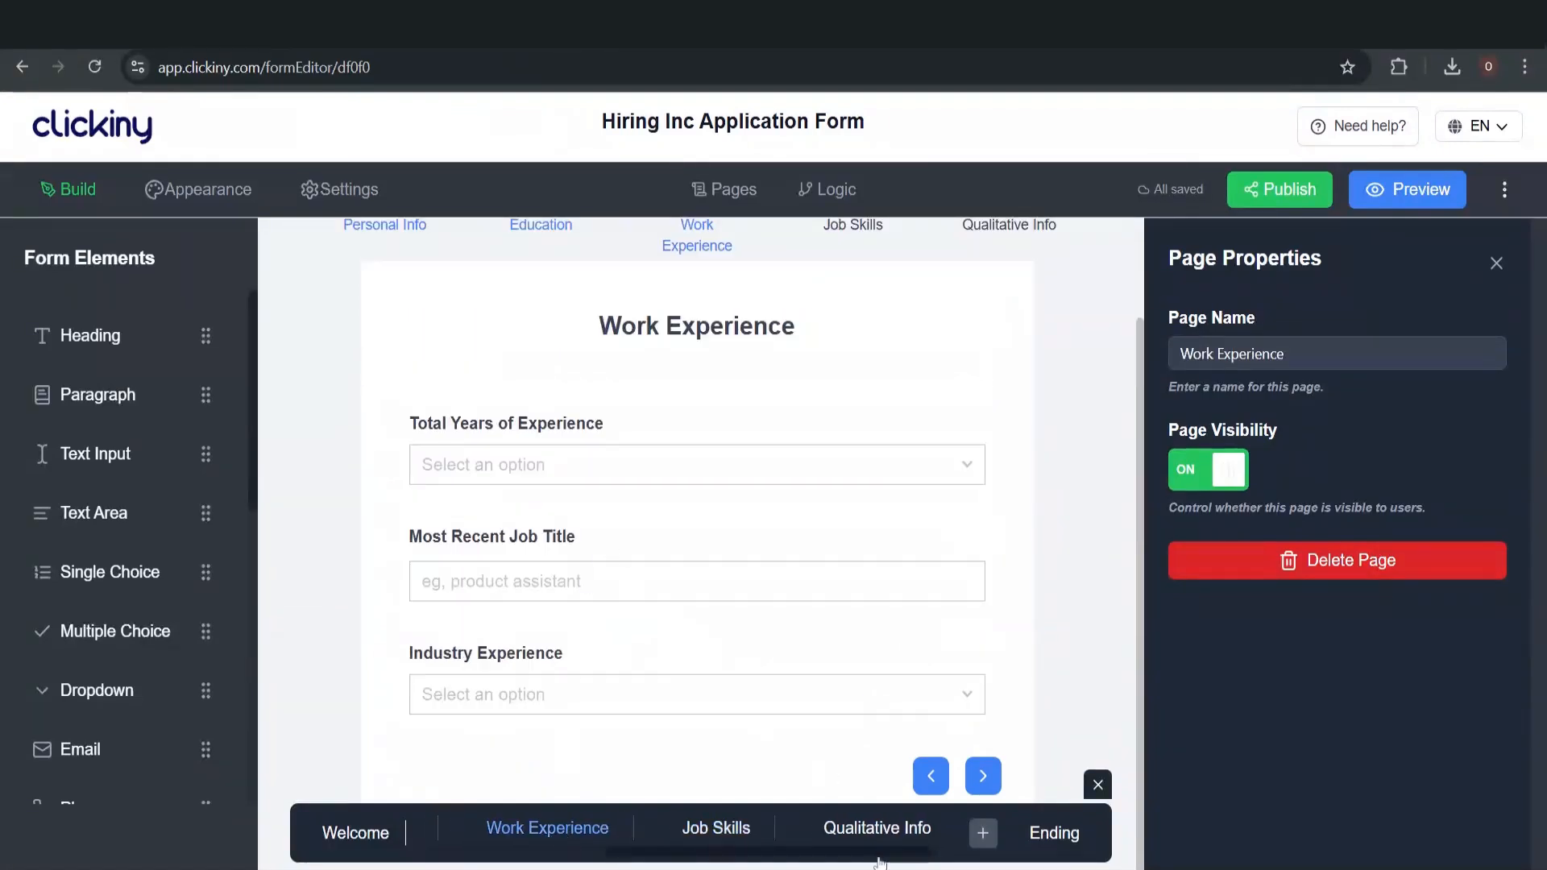
{"action": "left_click", "coordinate": [859, 830]}
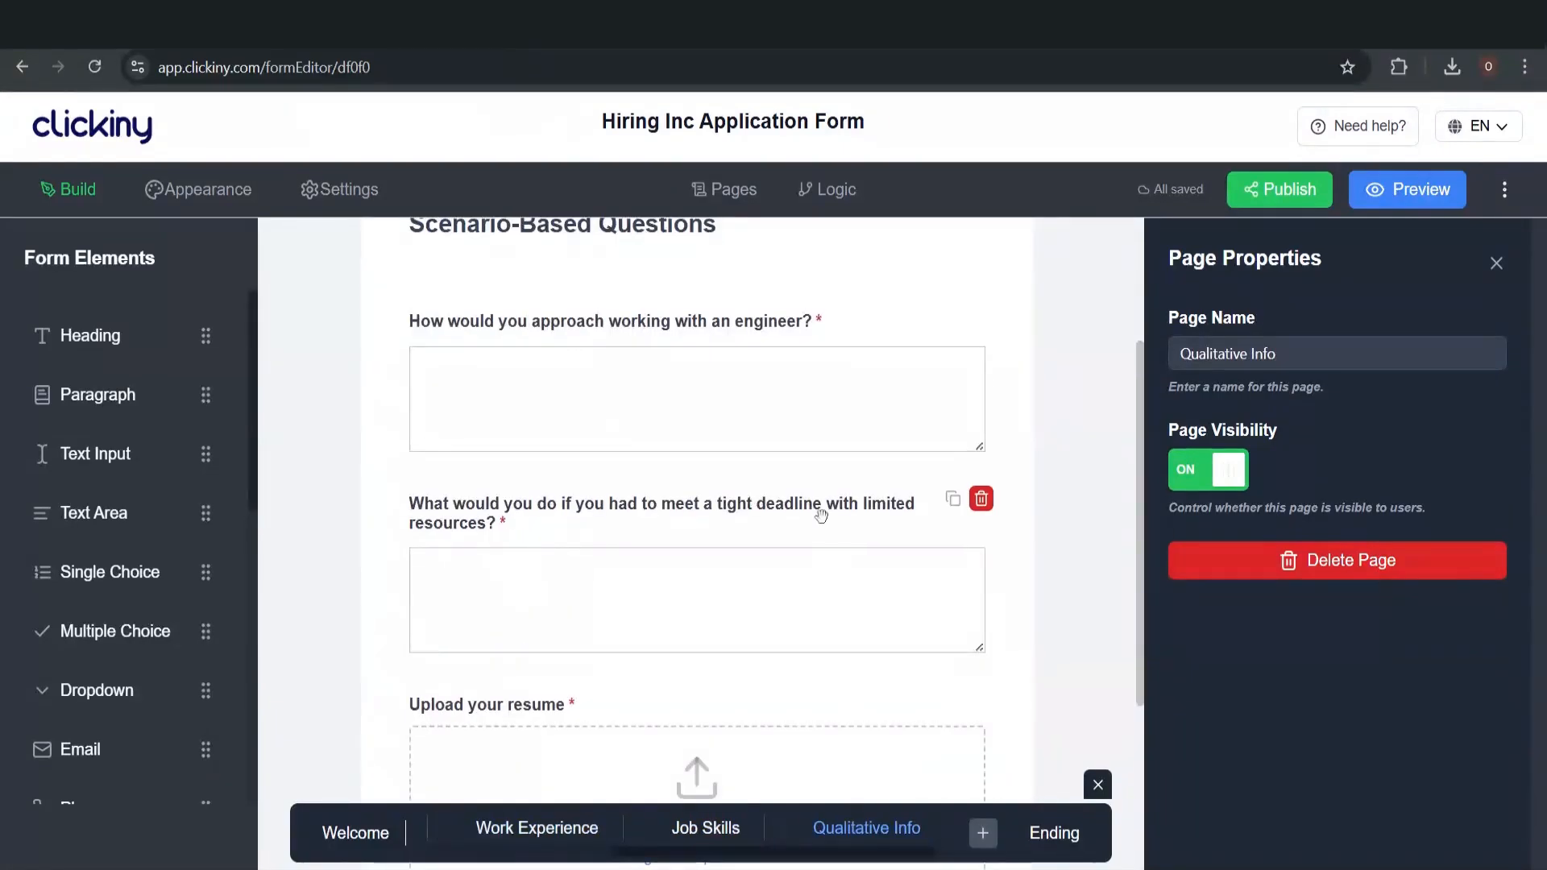
{"action": "scroll", "coordinate": [819, 515], "scroll_direction": "up", "scroll_amount": 2}
{"action": "scroll", "coordinate": [822, 608], "scroll_direction": "down", "scroll_amount": 3}
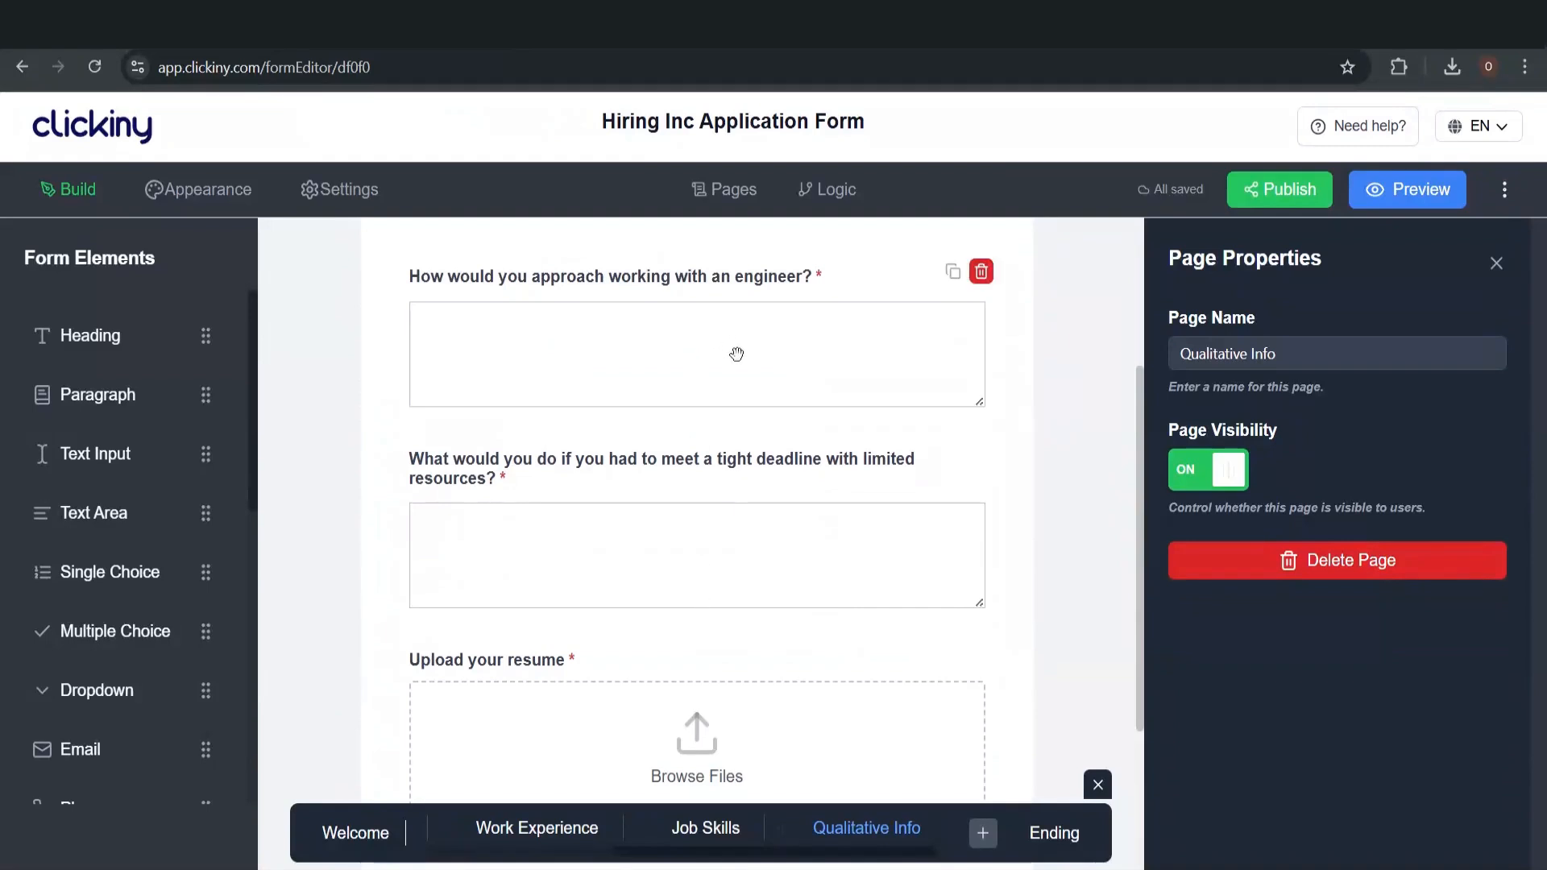
{"action": "scroll", "coordinate": [726, 488], "scroll_direction": "up", "scroll_amount": 3}
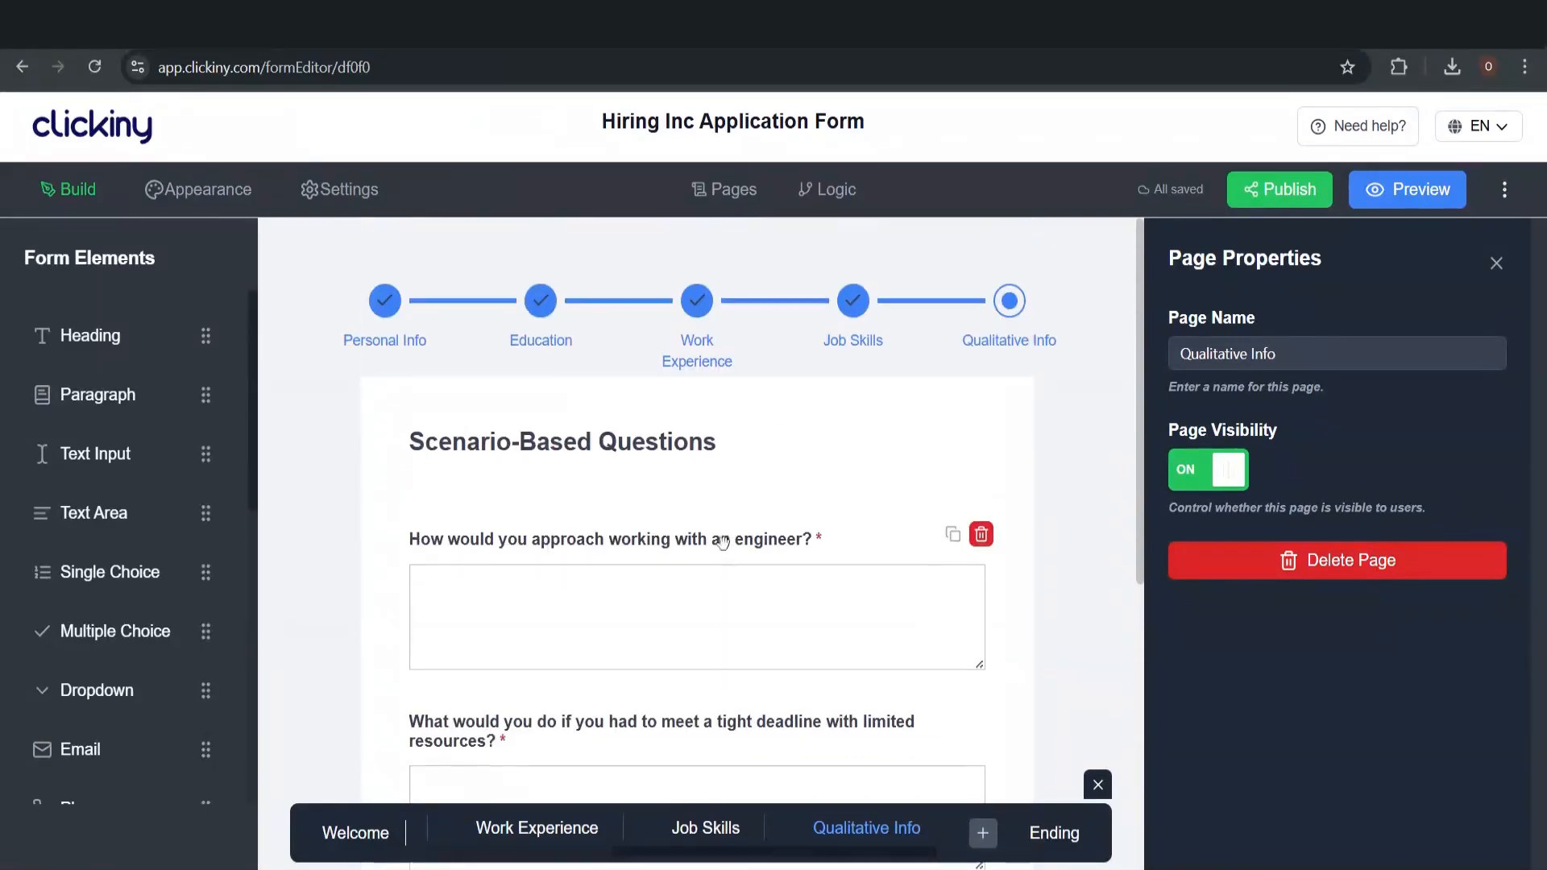
{"action": "scroll", "coordinate": [723, 543], "scroll_direction": "down", "scroll_amount": 2}
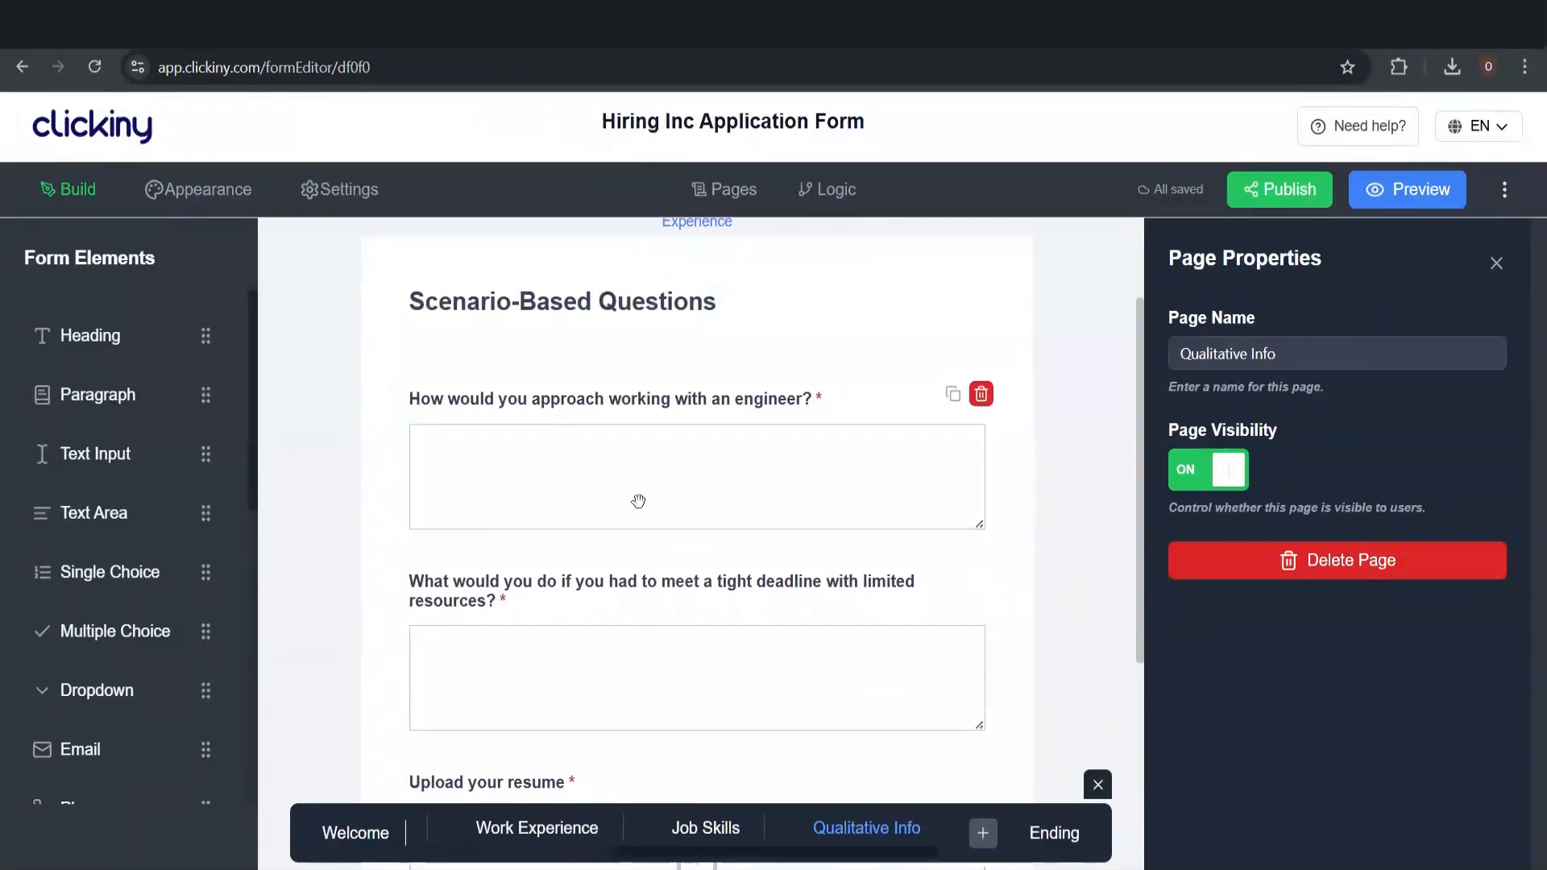
{"action": "scroll", "coordinate": [636, 501], "scroll_direction": "up", "scroll_amount": 2}
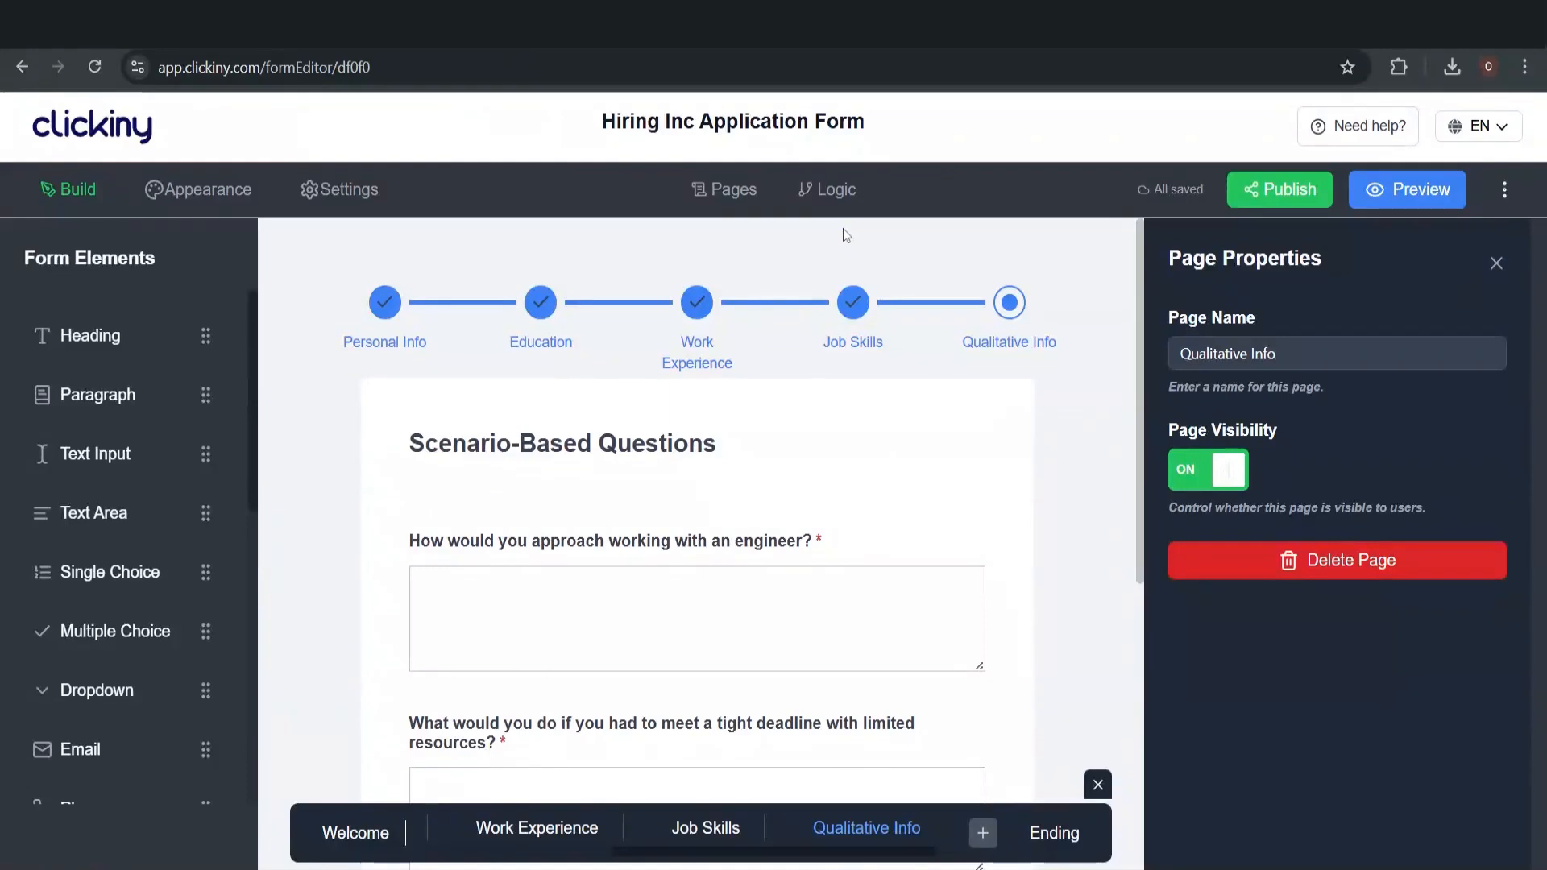
{"action": "scroll", "coordinate": [800, 620], "scroll_direction": "down", "scroll_amount": 6}
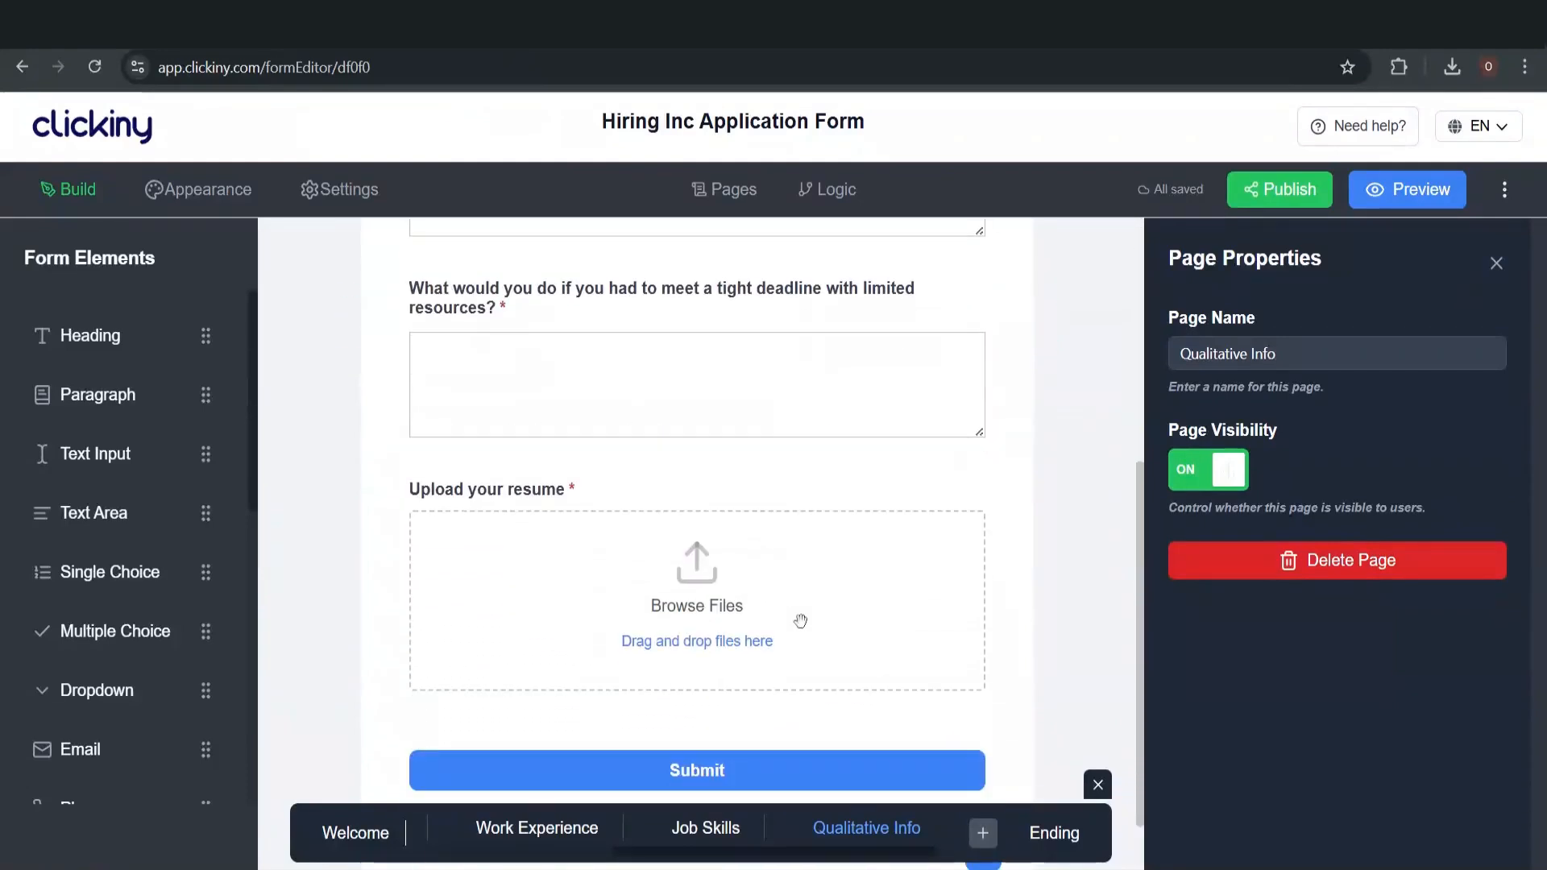
{"action": "scroll", "coordinate": [800, 620], "scroll_direction": "up", "scroll_amount": 5}
{"action": "scroll", "coordinate": [800, 620], "scroll_direction": "up", "scroll_amount": 1}
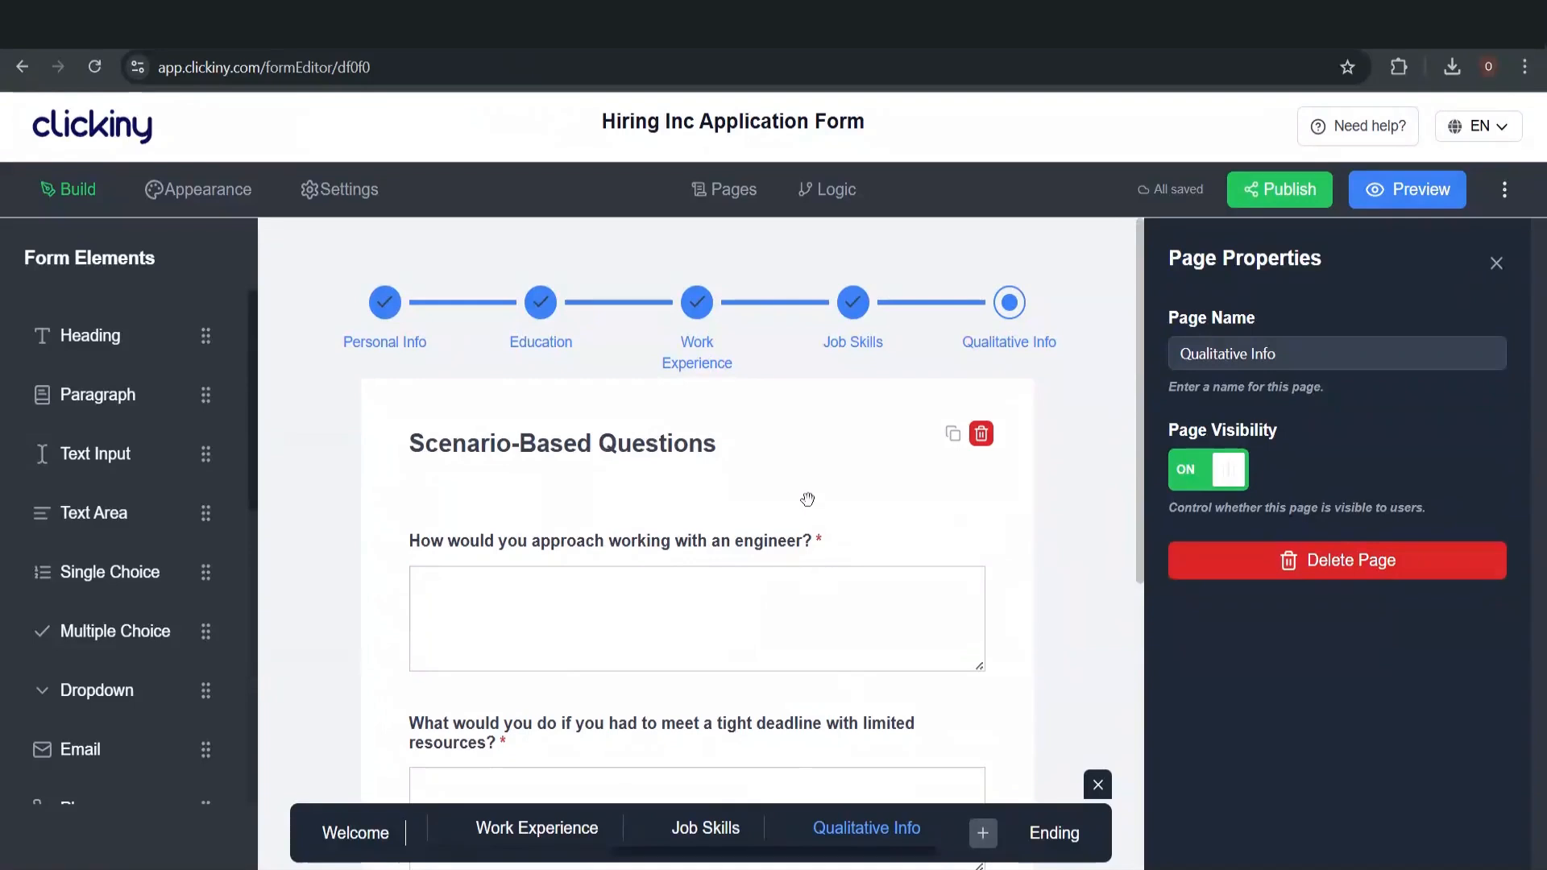
{"action": "scroll", "coordinate": [796, 524], "scroll_direction": "down", "scroll_amount": 3}
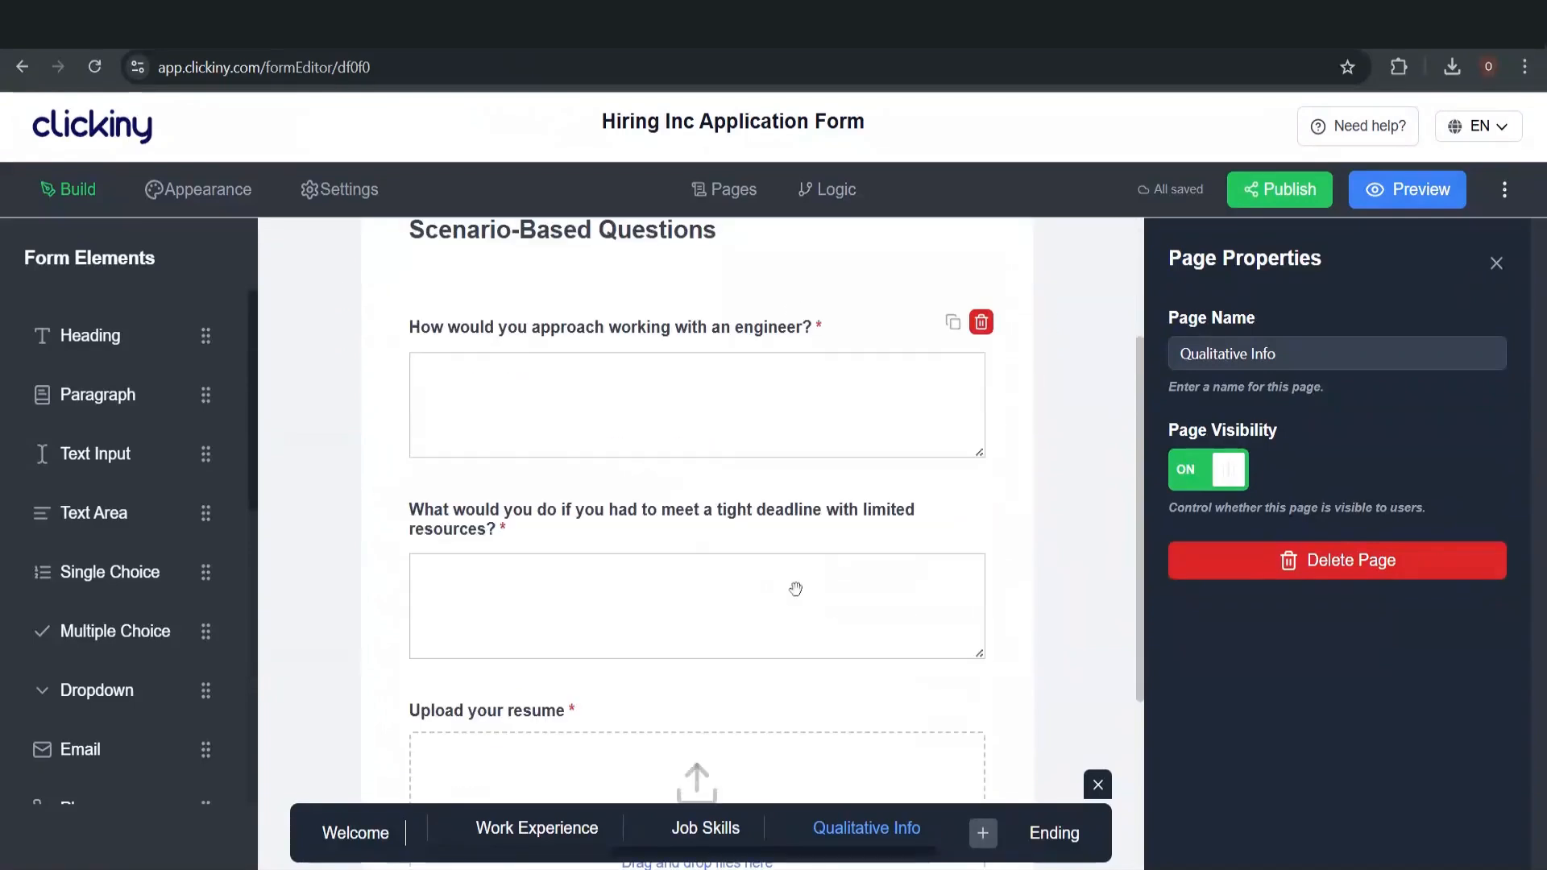
{"action": "scroll", "coordinate": [815, 520], "scroll_direction": "down", "scroll_amount": 4}
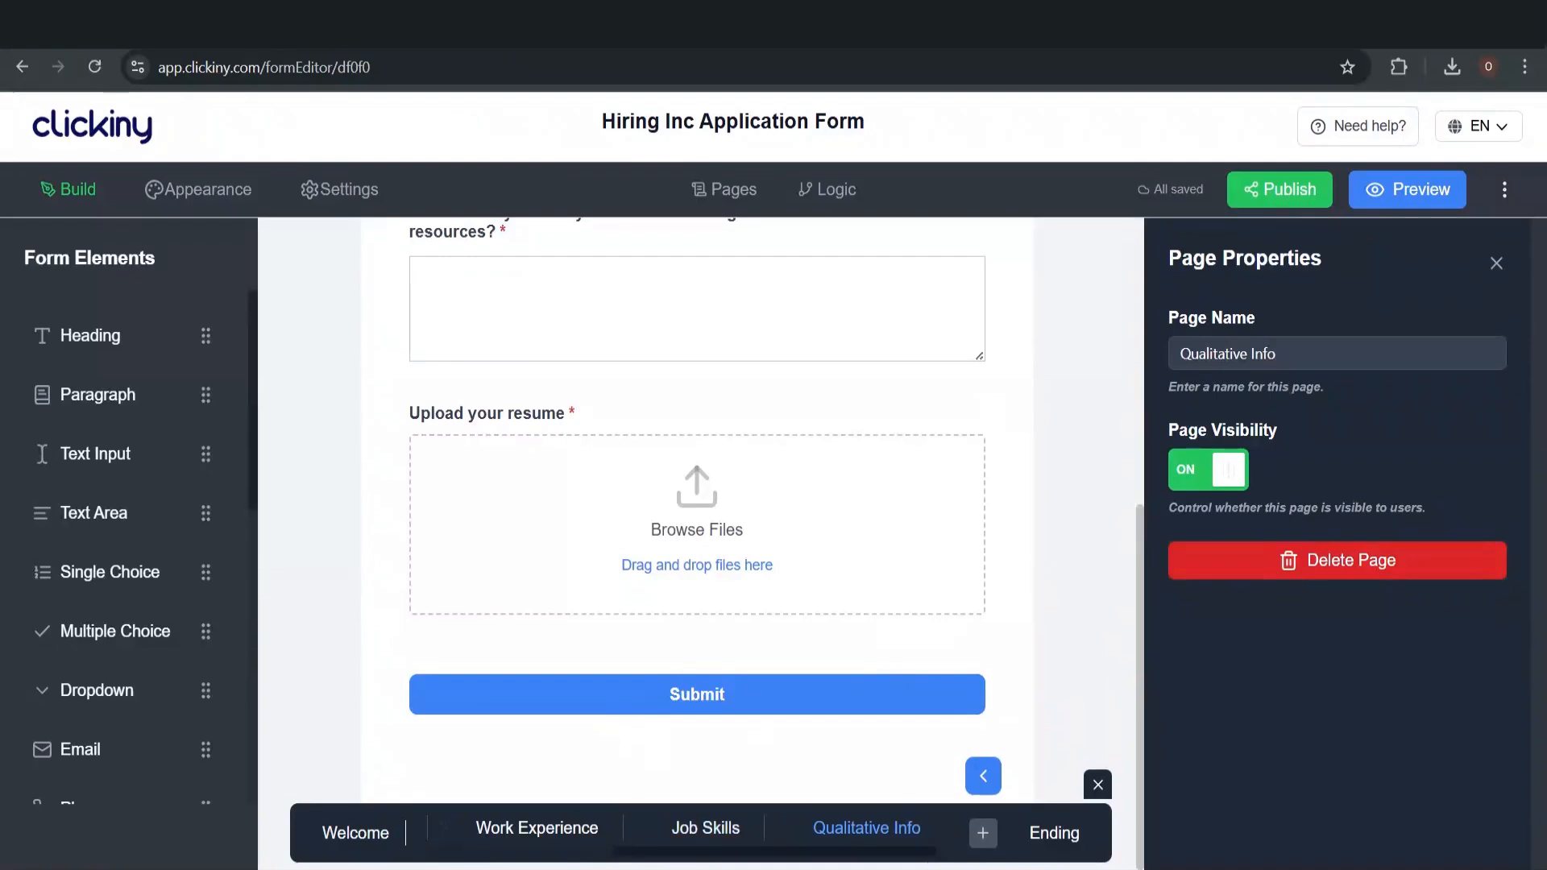
Publish the form, preview its Embed and QR Code options, and copy the public link
{"action": "left_click", "coordinate": [1305, 196]}
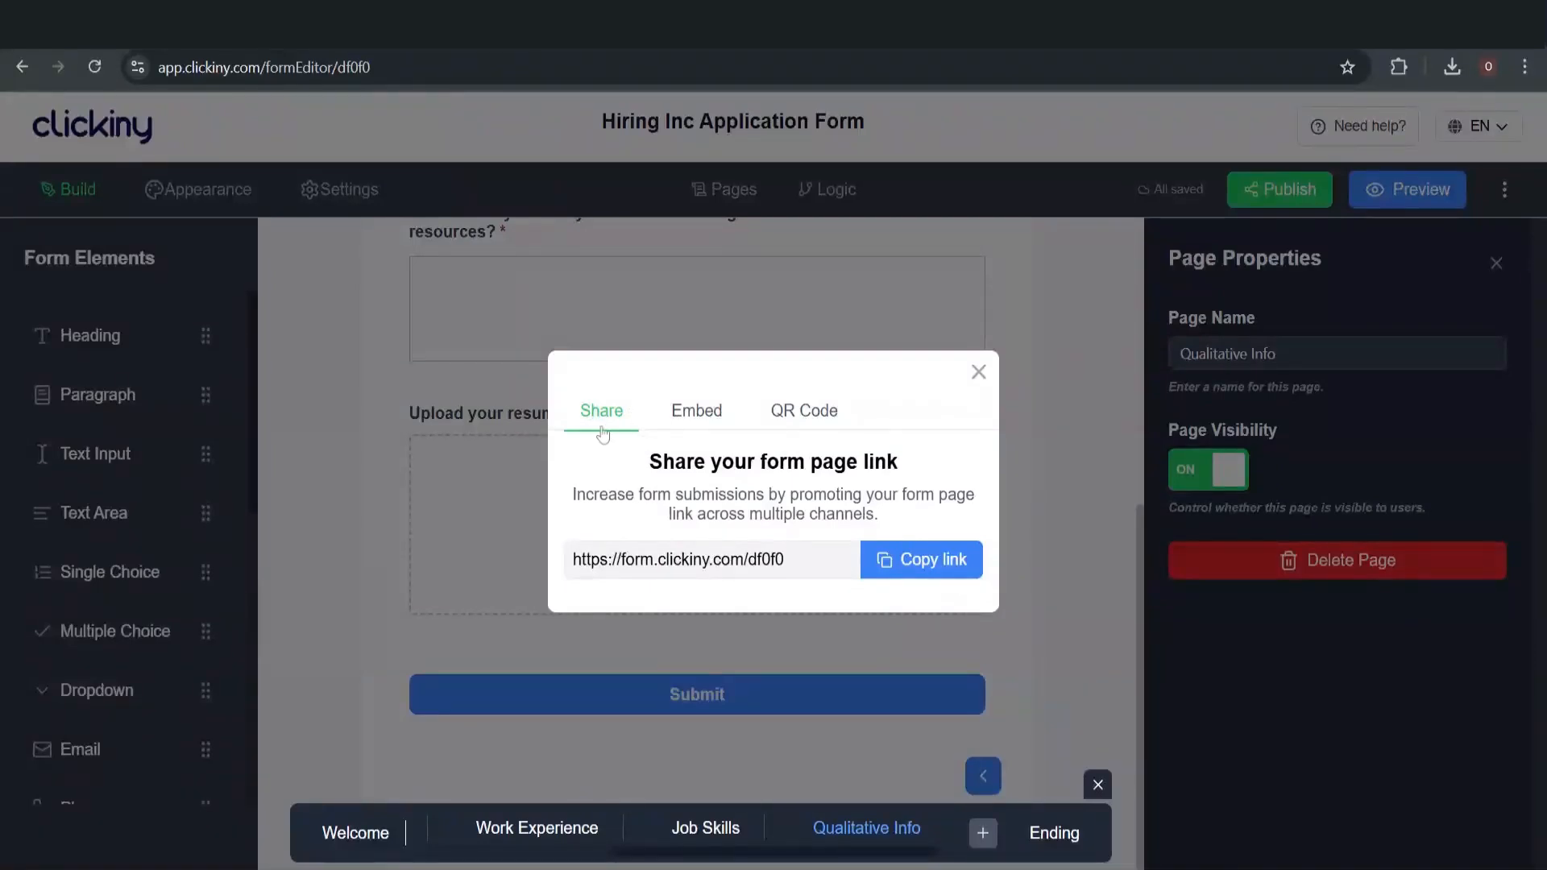
{"action": "left_click", "coordinate": [695, 428]}
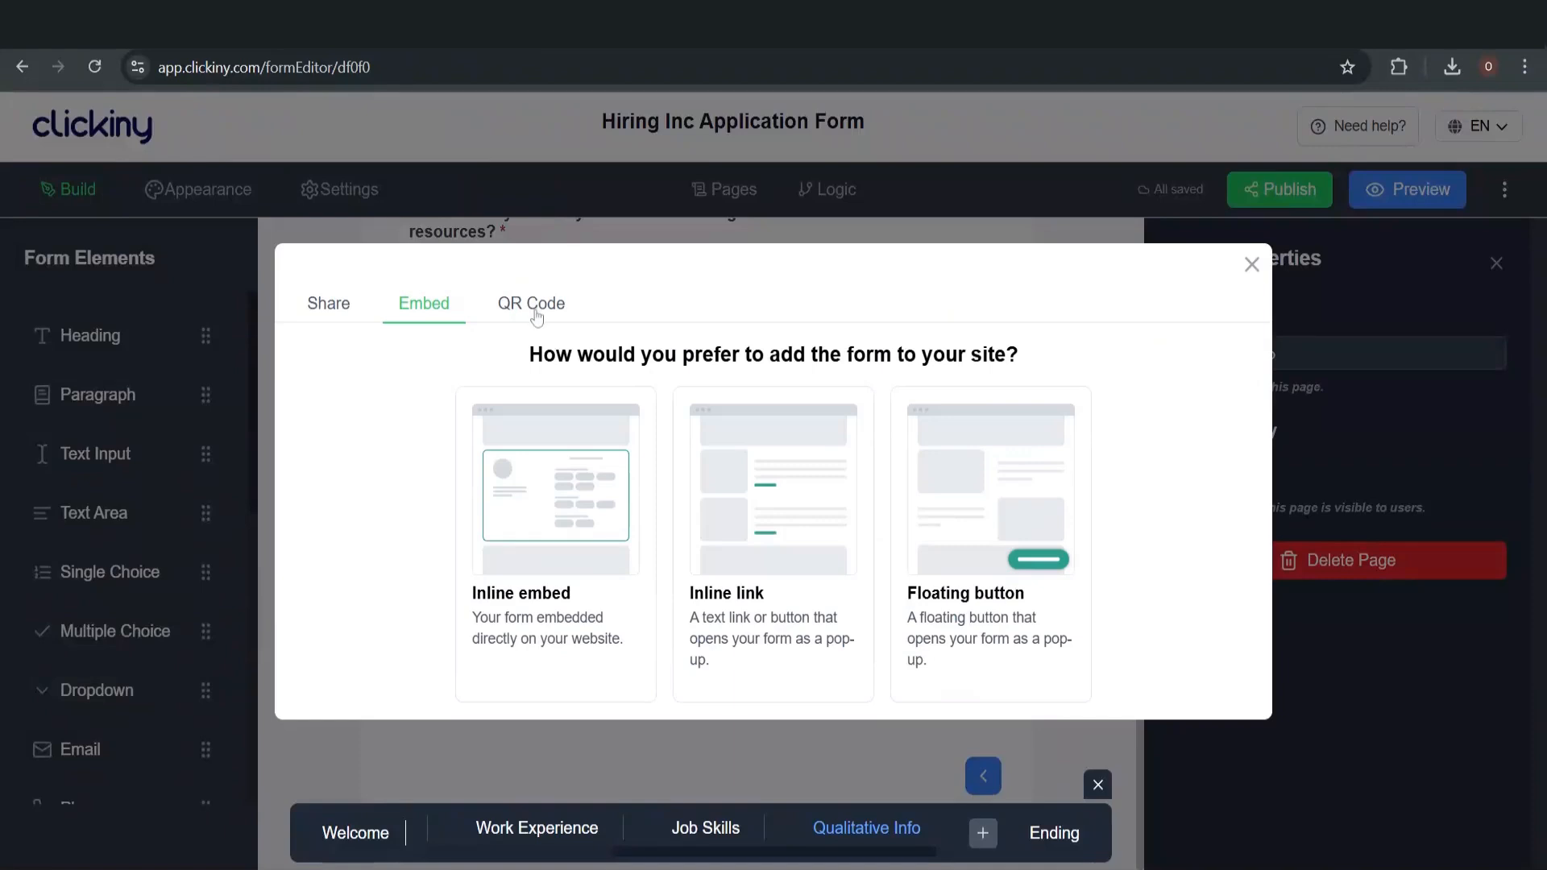
{"action": "left_click", "coordinate": [534, 307]}
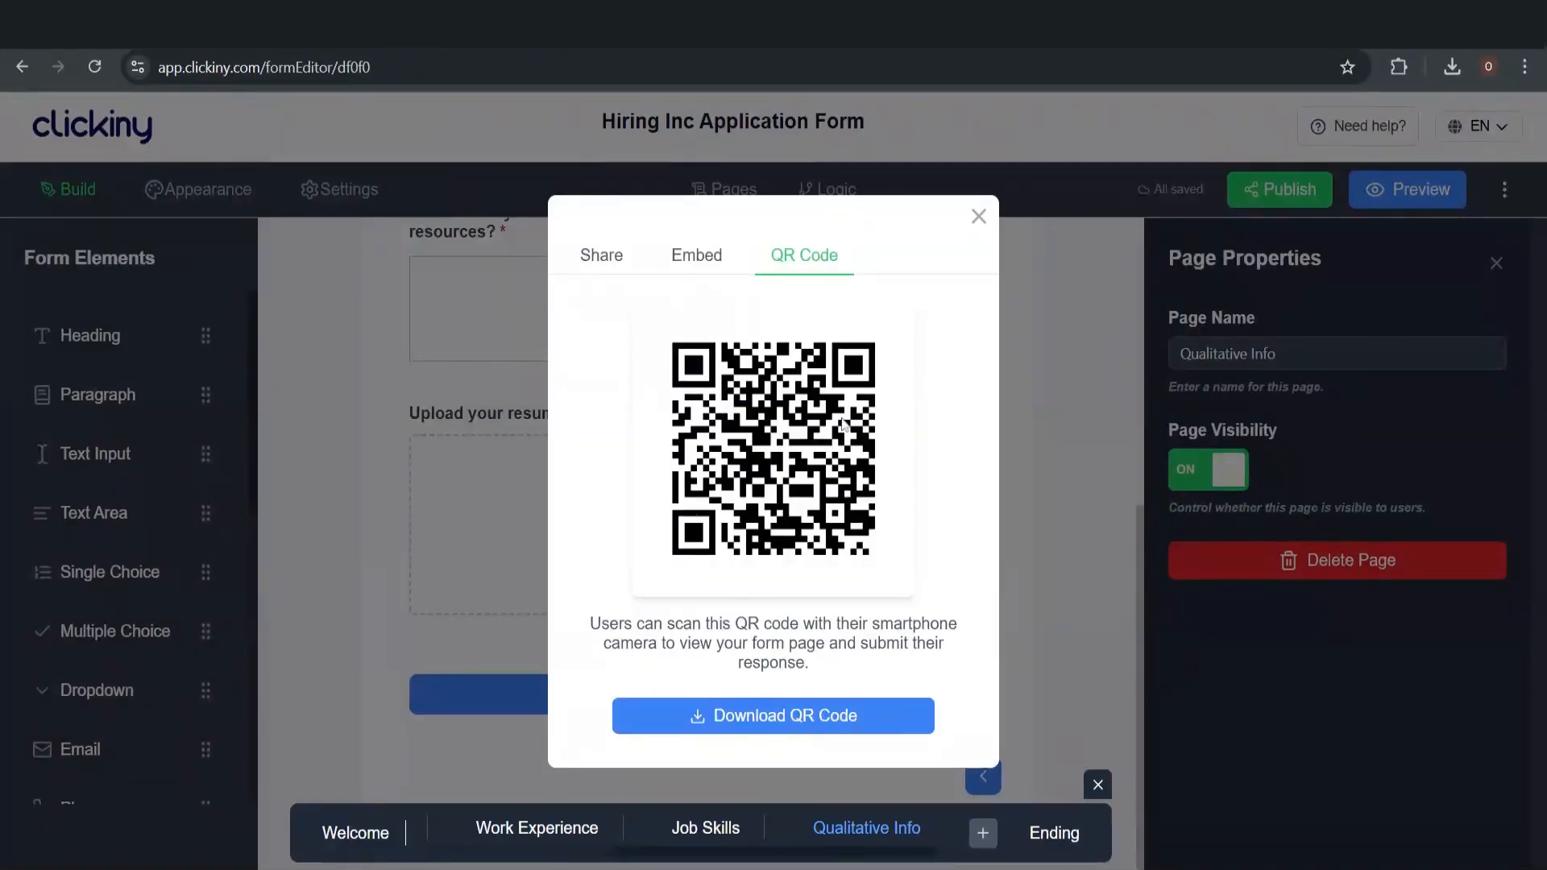
{"action": "left_click", "coordinate": [694, 278]}
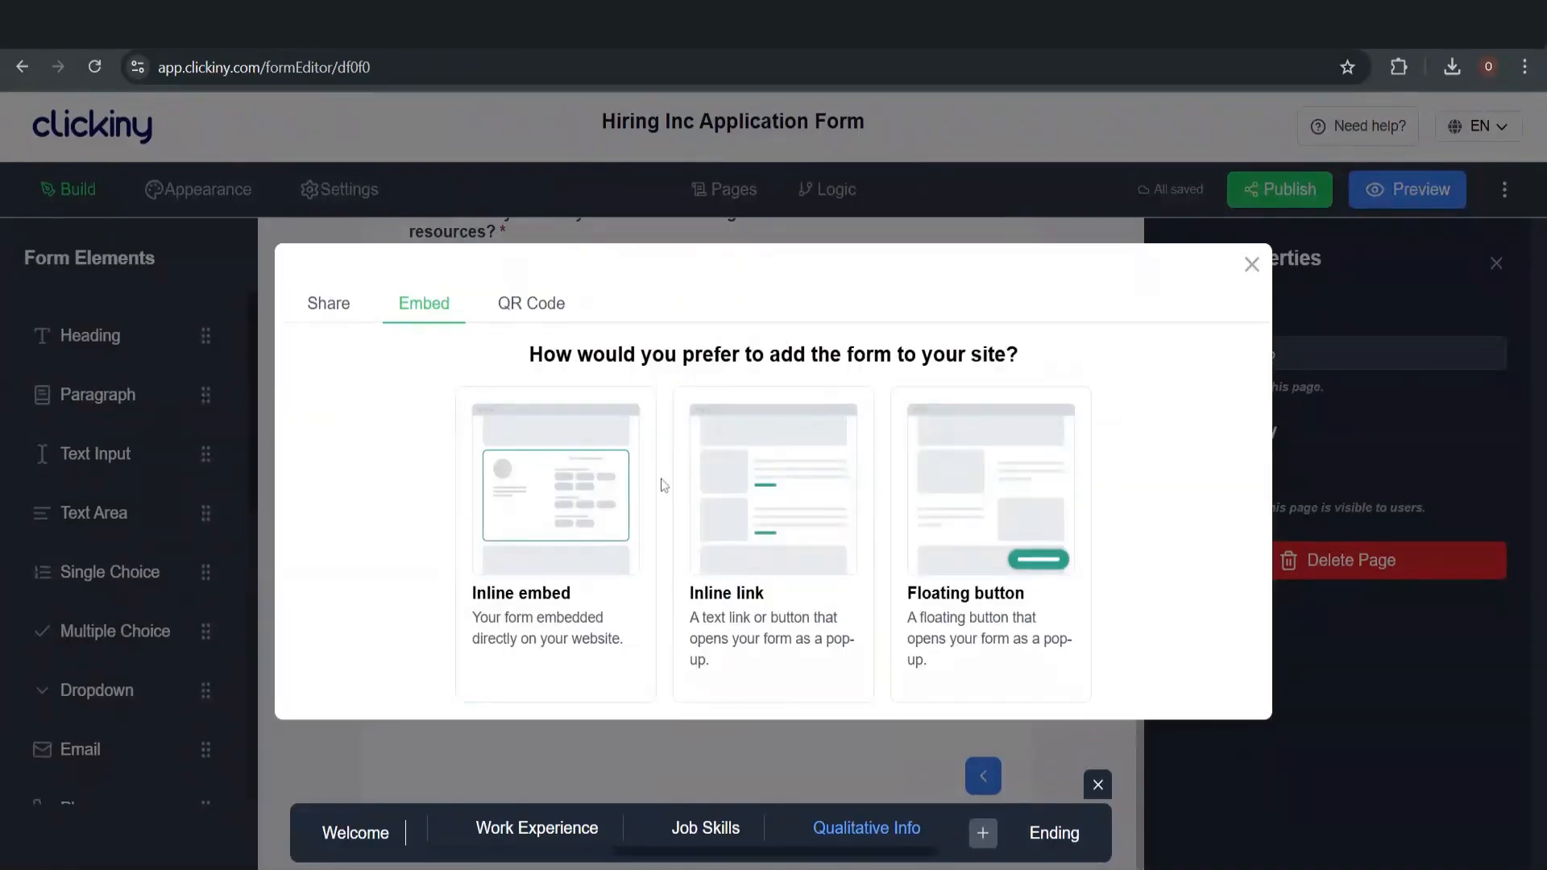
{"action": "left_click", "coordinate": [339, 311]}
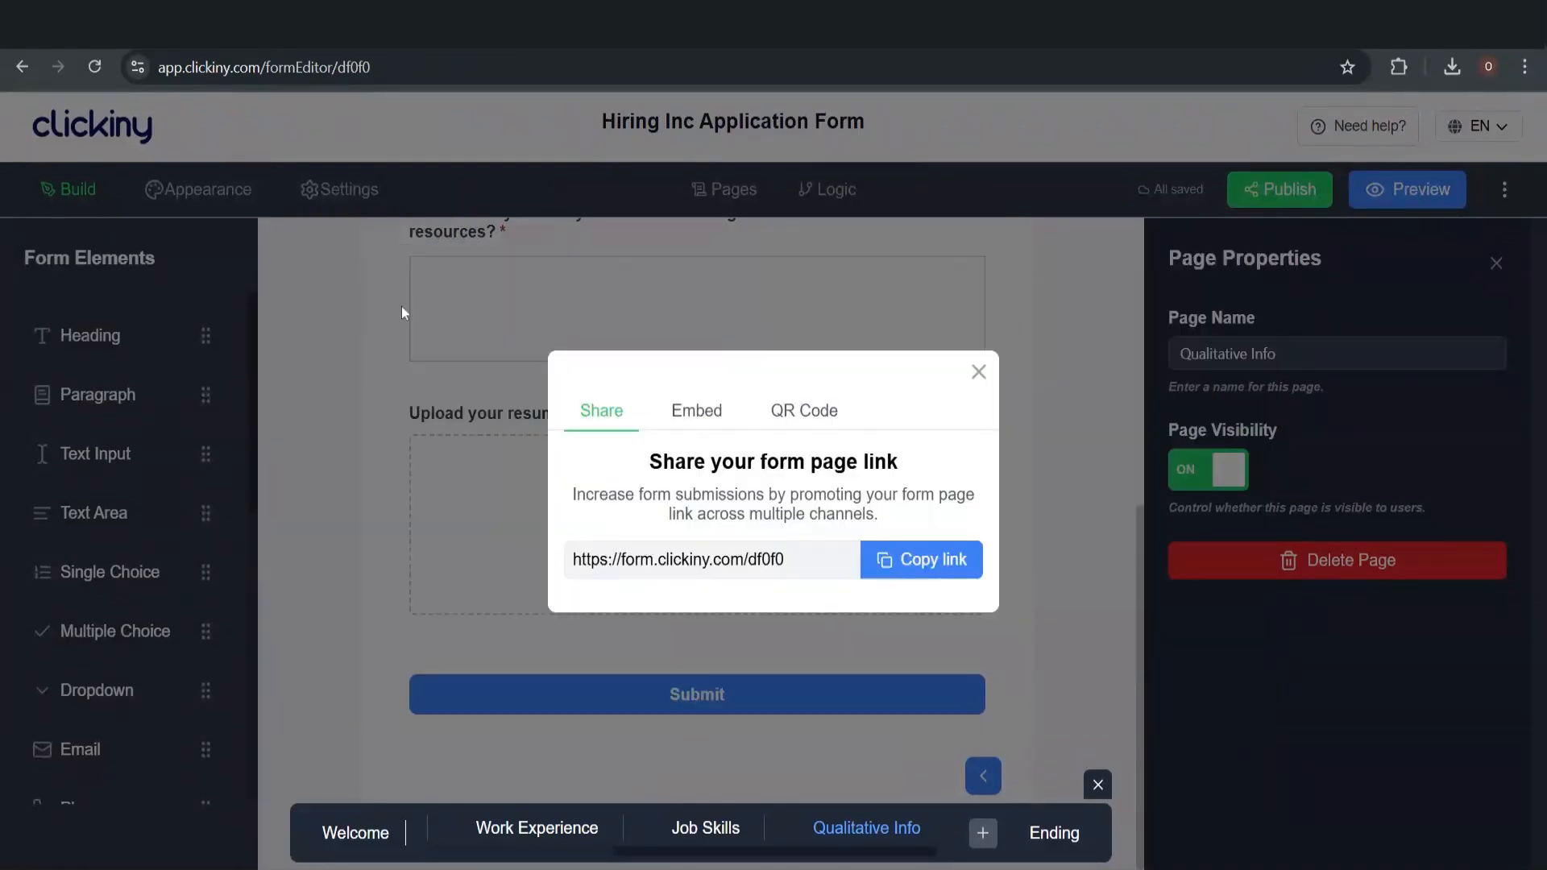
{"action": "left_click", "coordinate": [907, 564]}
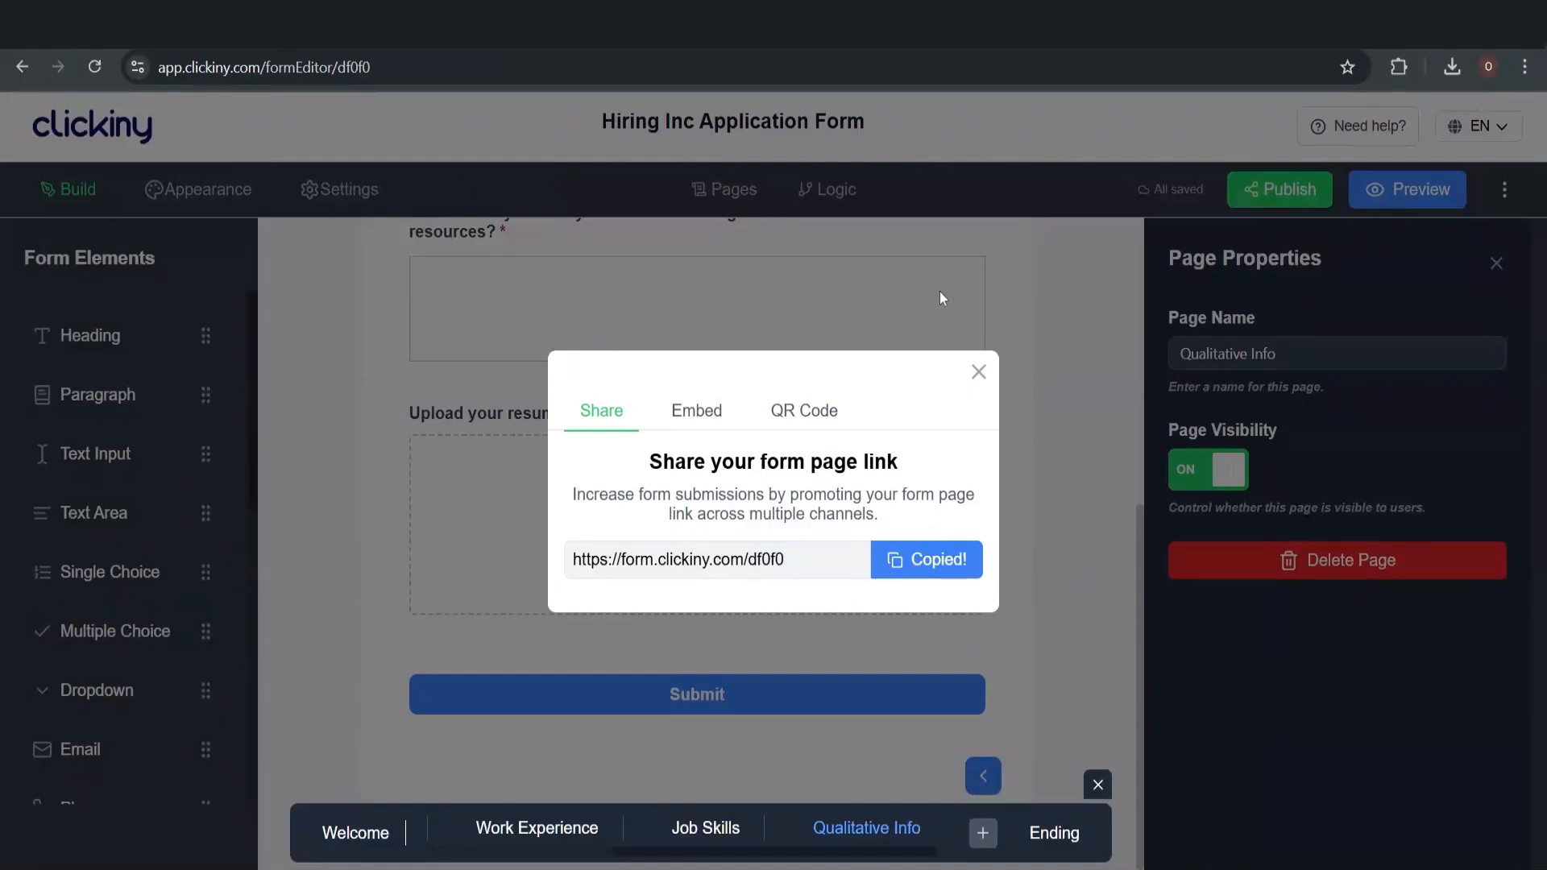
{"action": "left_click", "coordinate": [980, 373]}
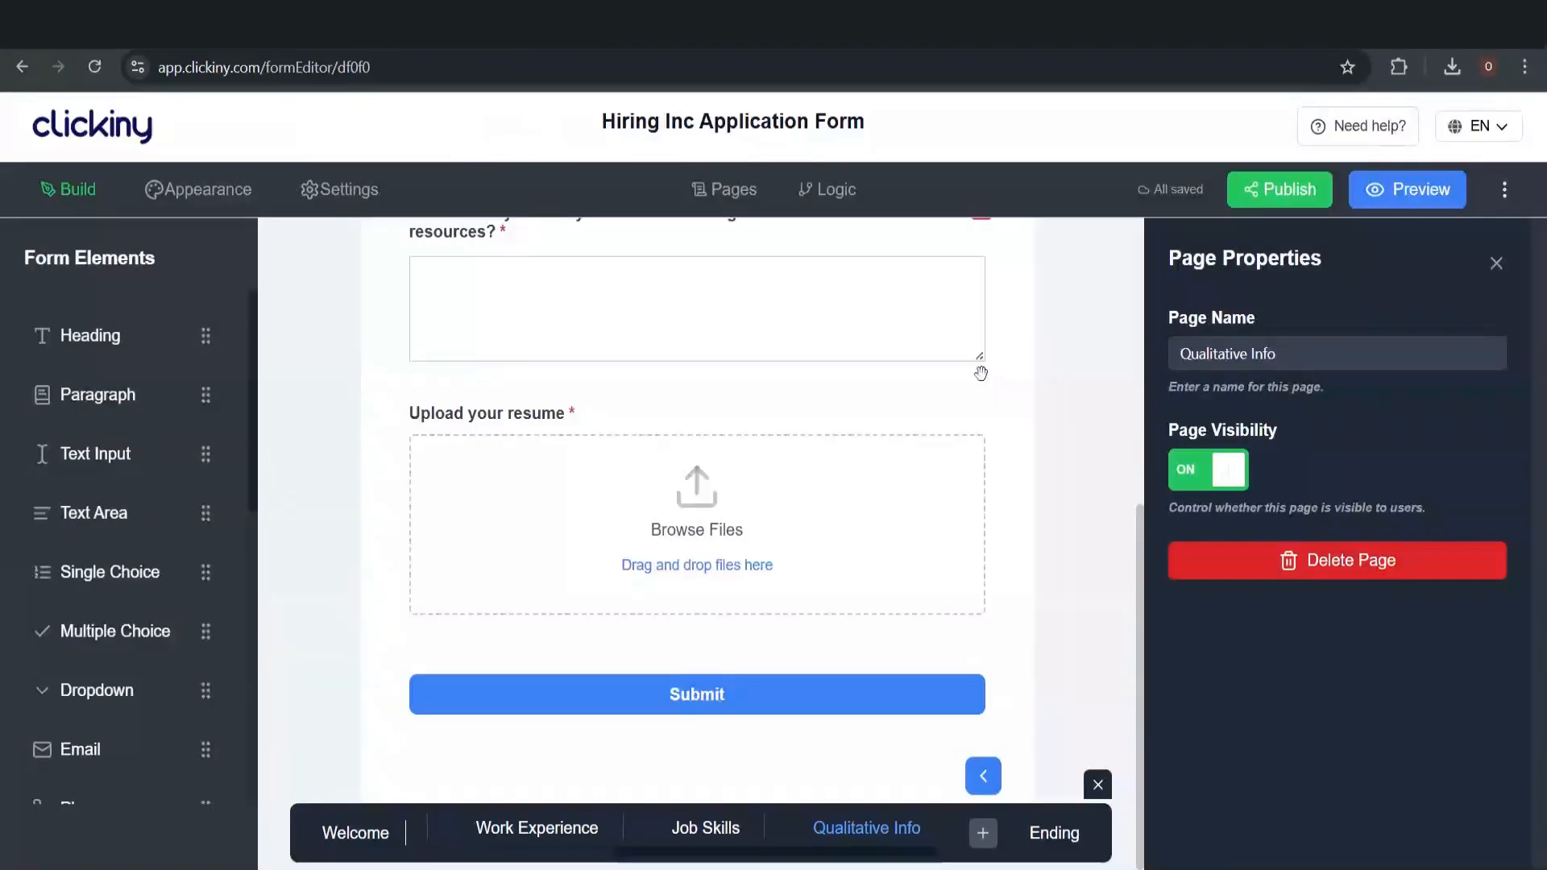
Load the copied link form.clickiny.com/df0f0 in a new Chrome tab
{"action": "key", "text": "ctrl+t"}
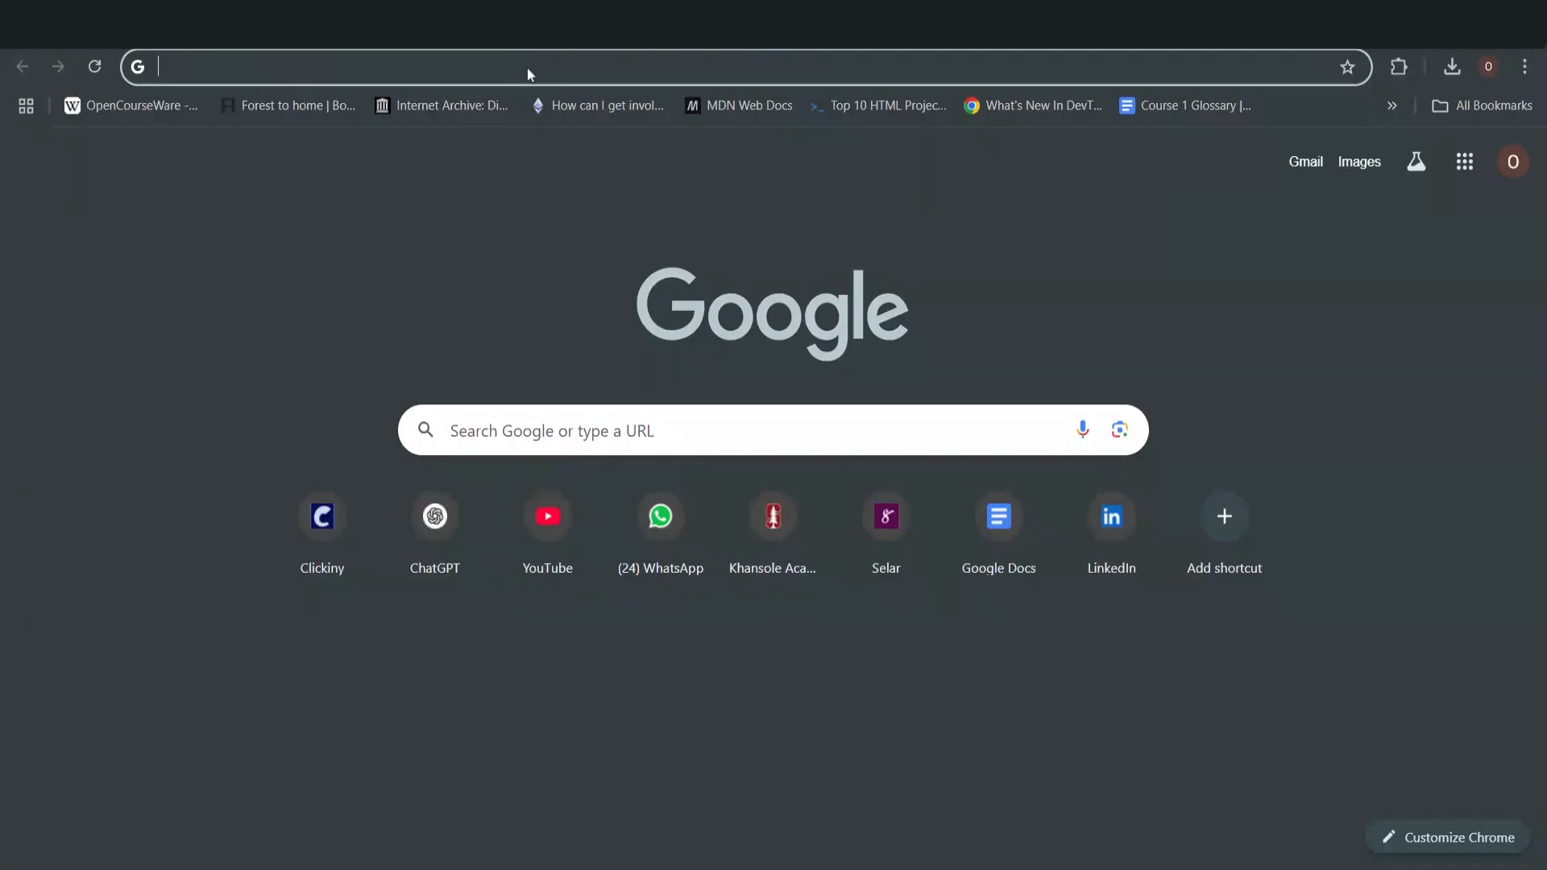
{"action": "key", "text": "ctrl+v"}
{"action": "key", "text": "Return"}
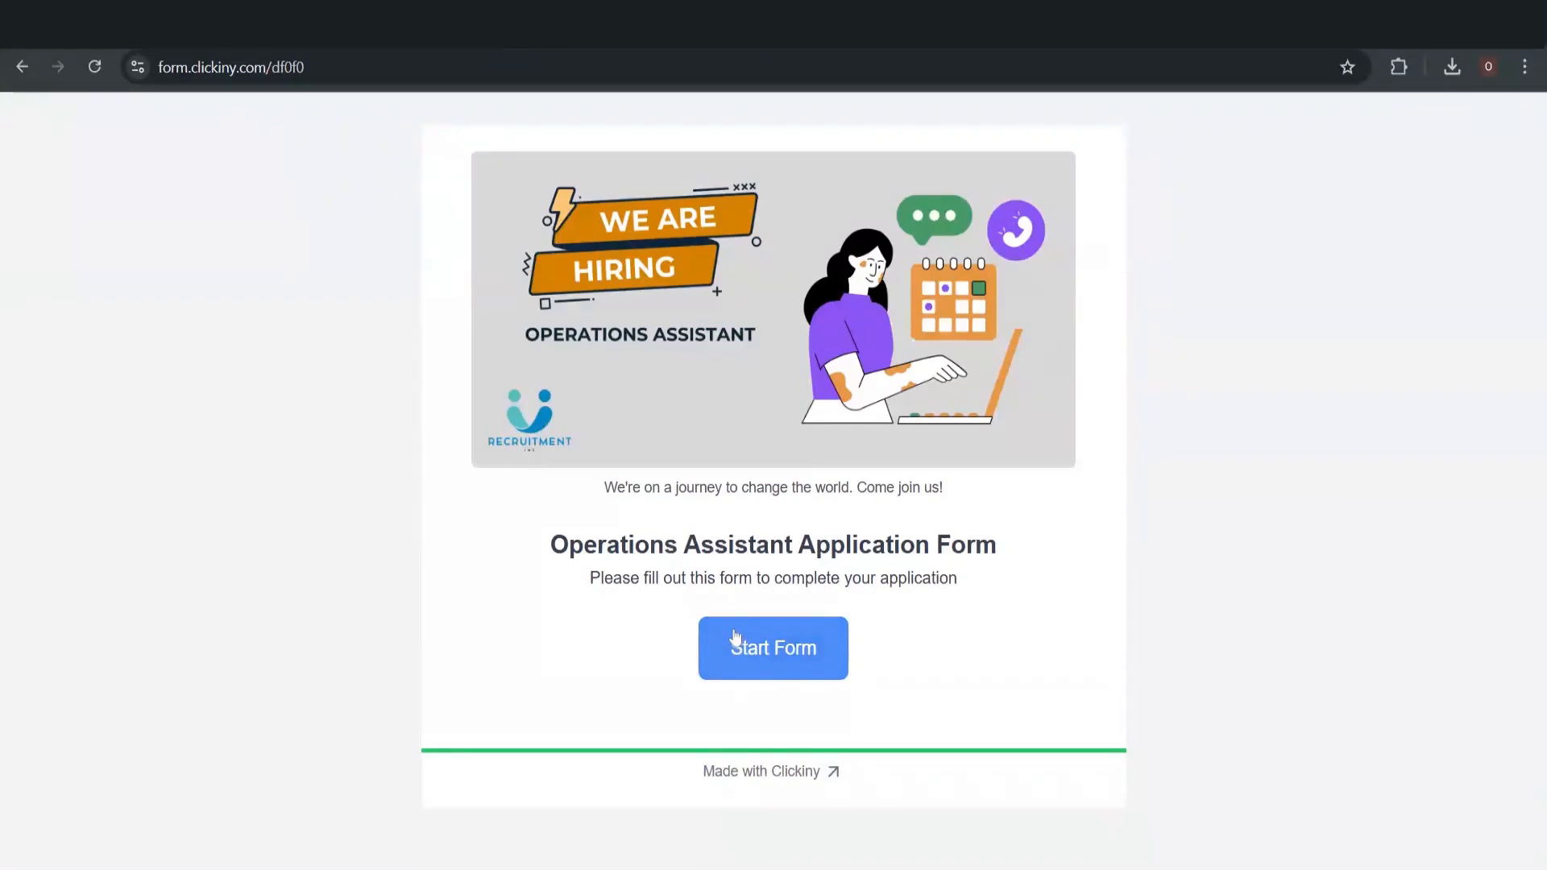
Start the form and enter the applicant's full name, e-mail address and phone number in Personal Information
{"action": "left_click", "coordinate": [753, 668]}
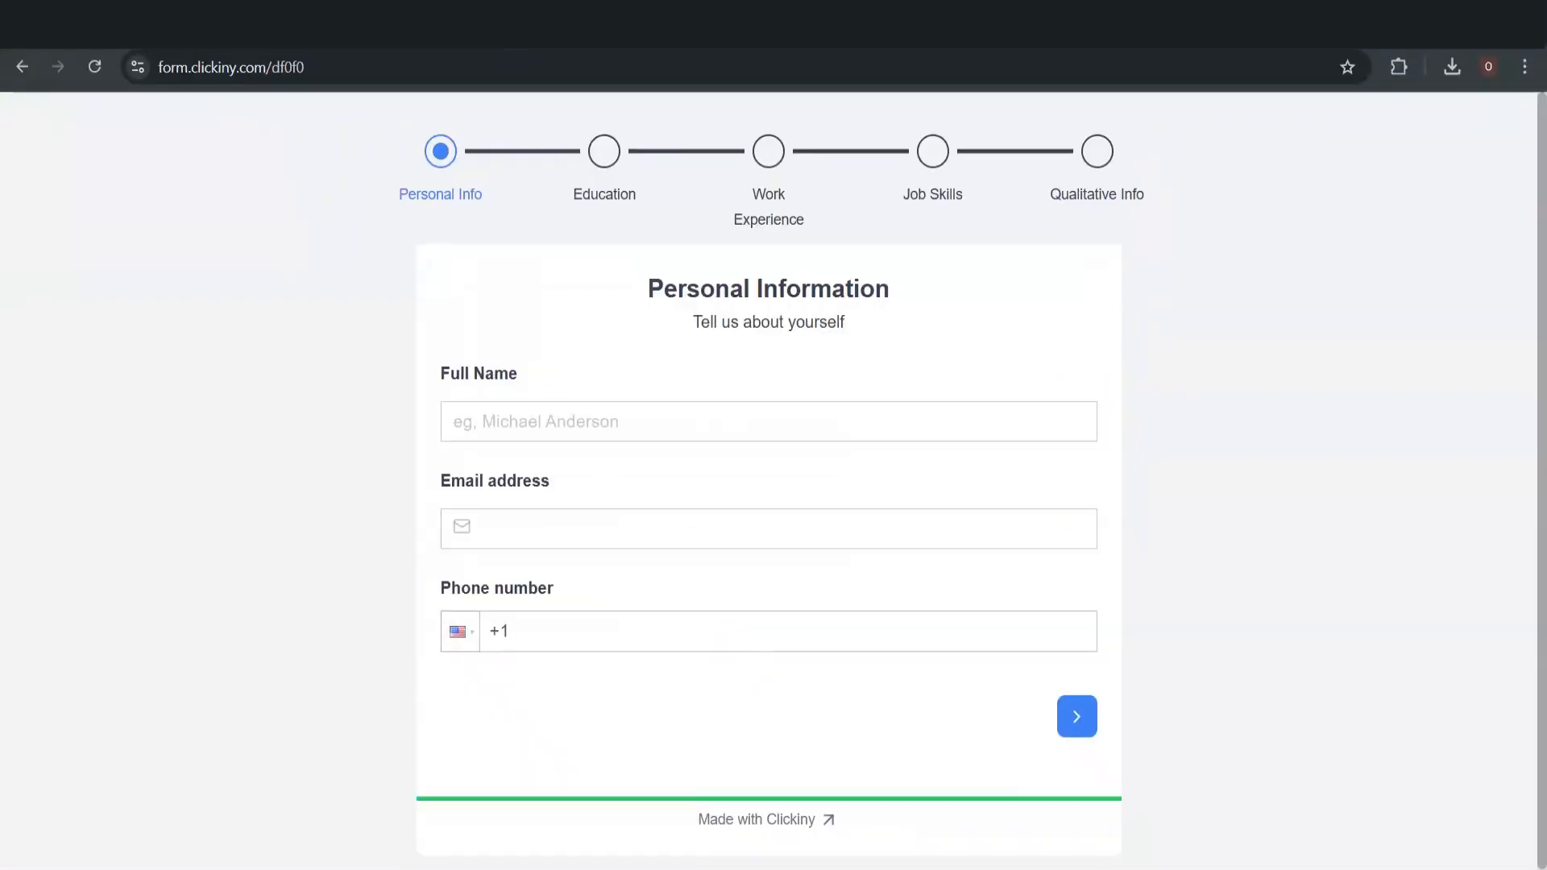
{"action": "left_click", "coordinate": [725, 422]}
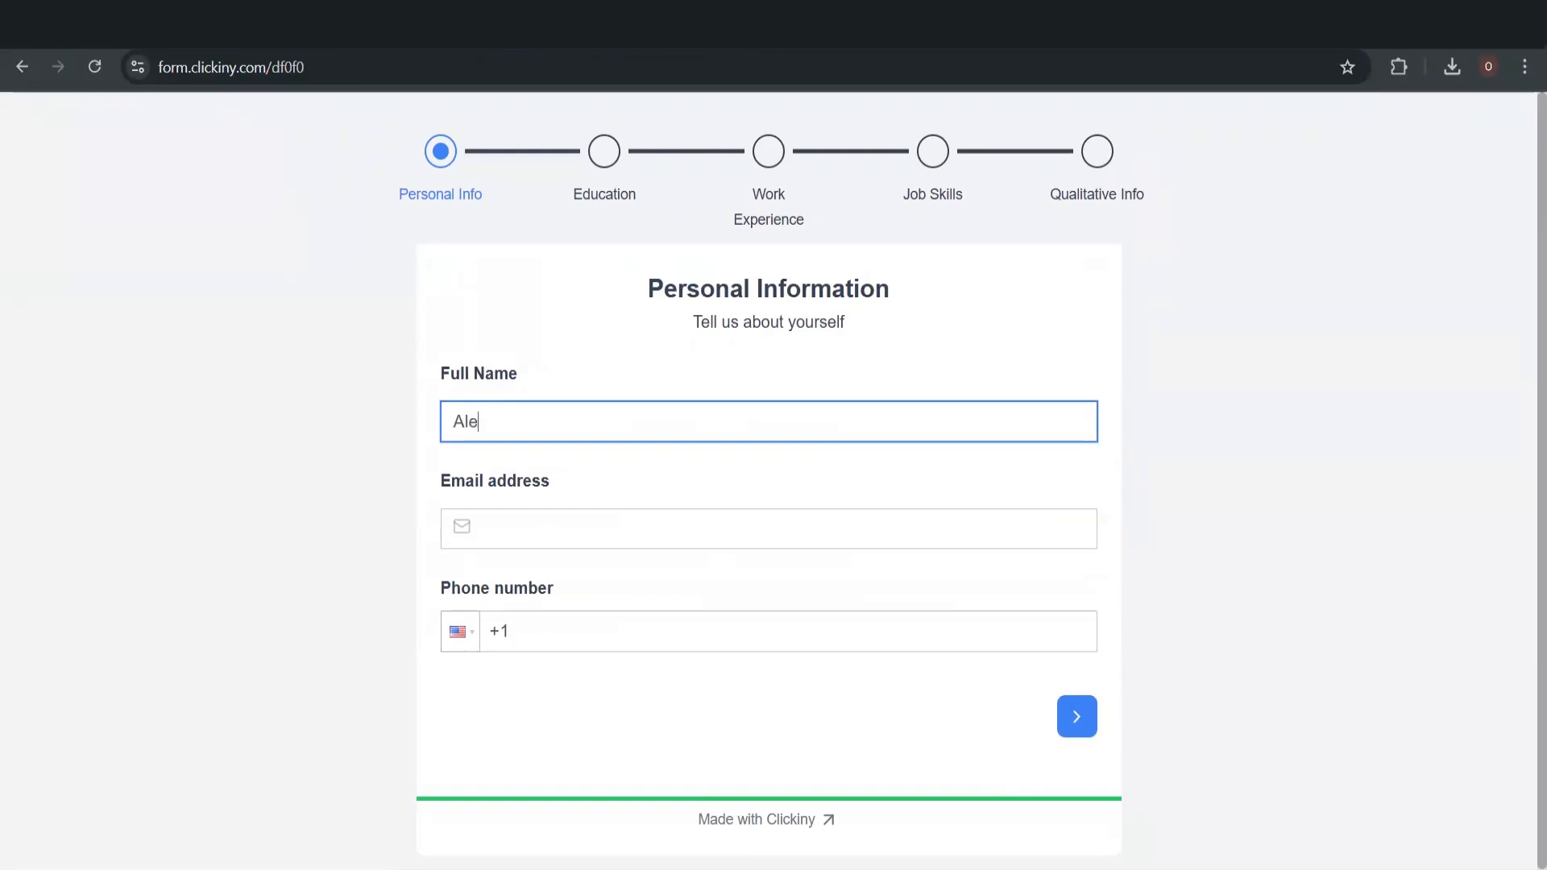
{"action": "left_click", "coordinate": [486, 528]}
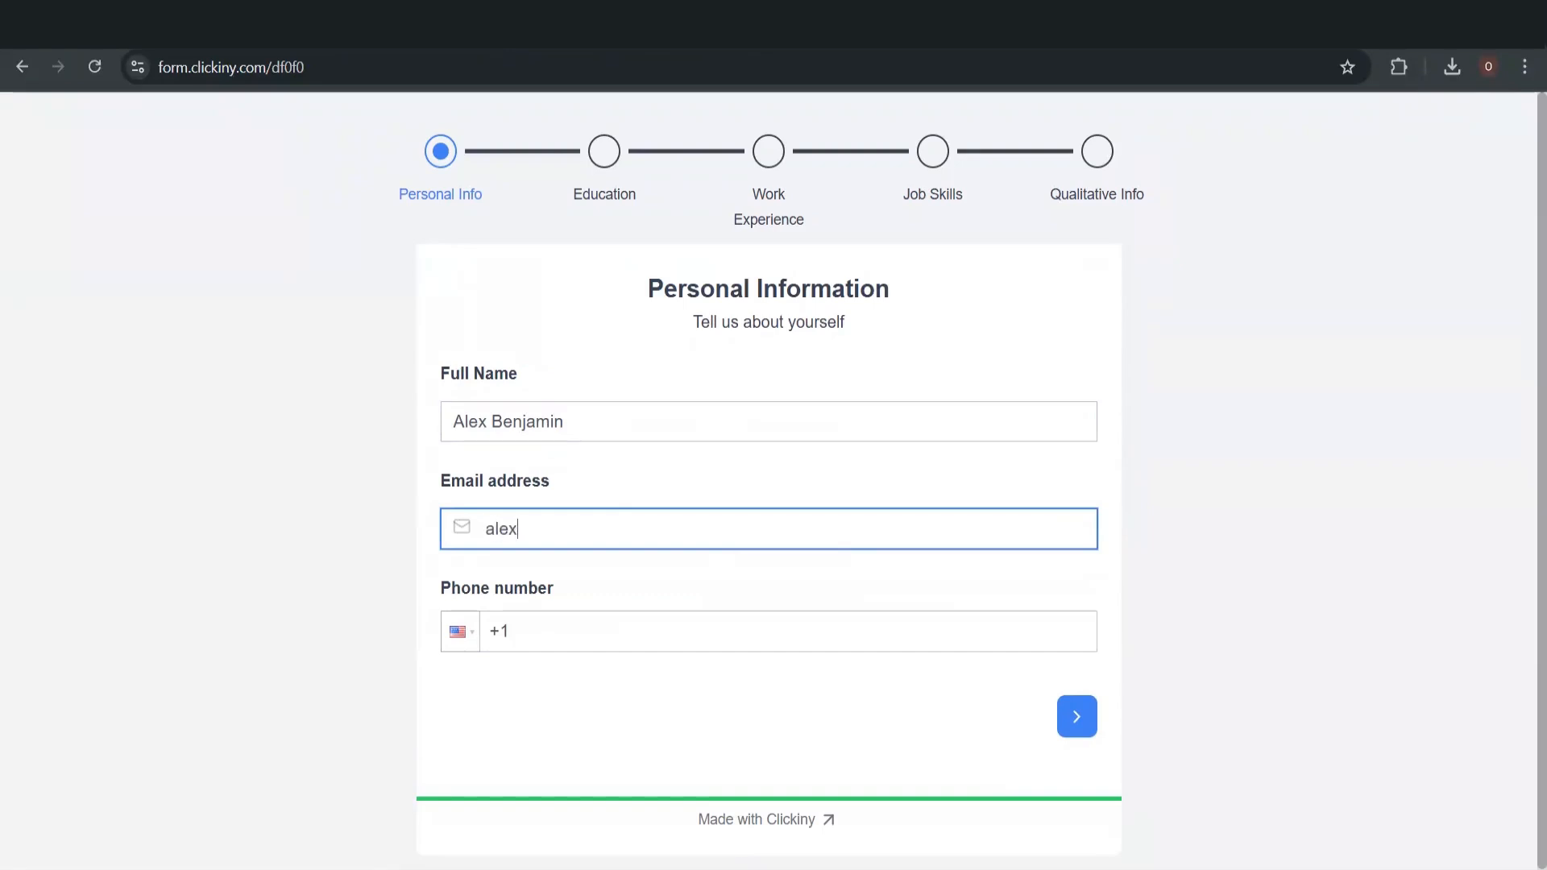
{"action": "key", "text": "Tab"}
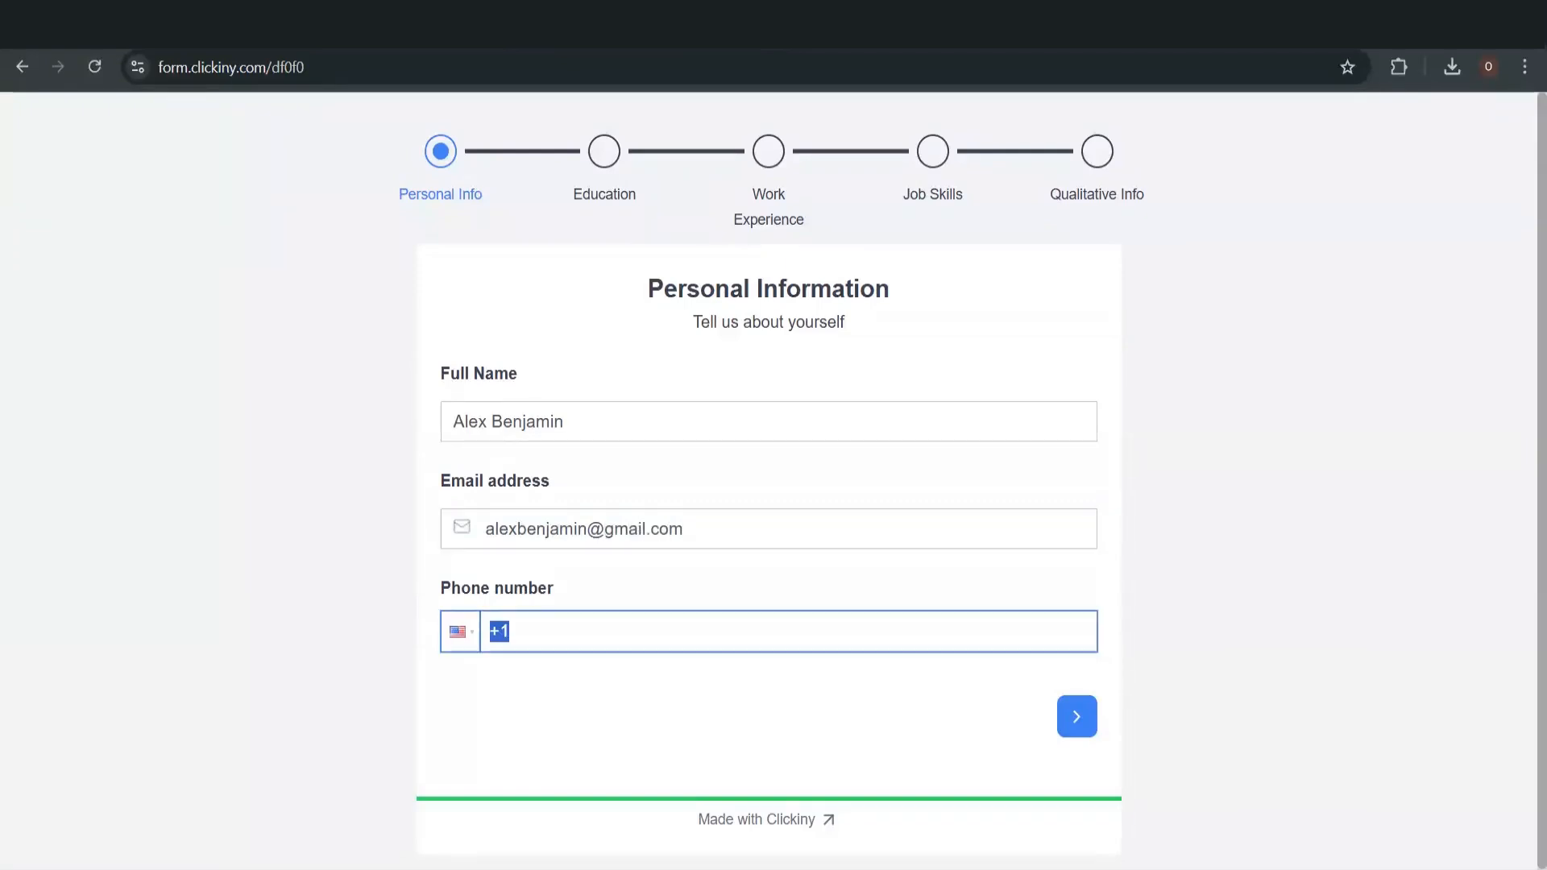
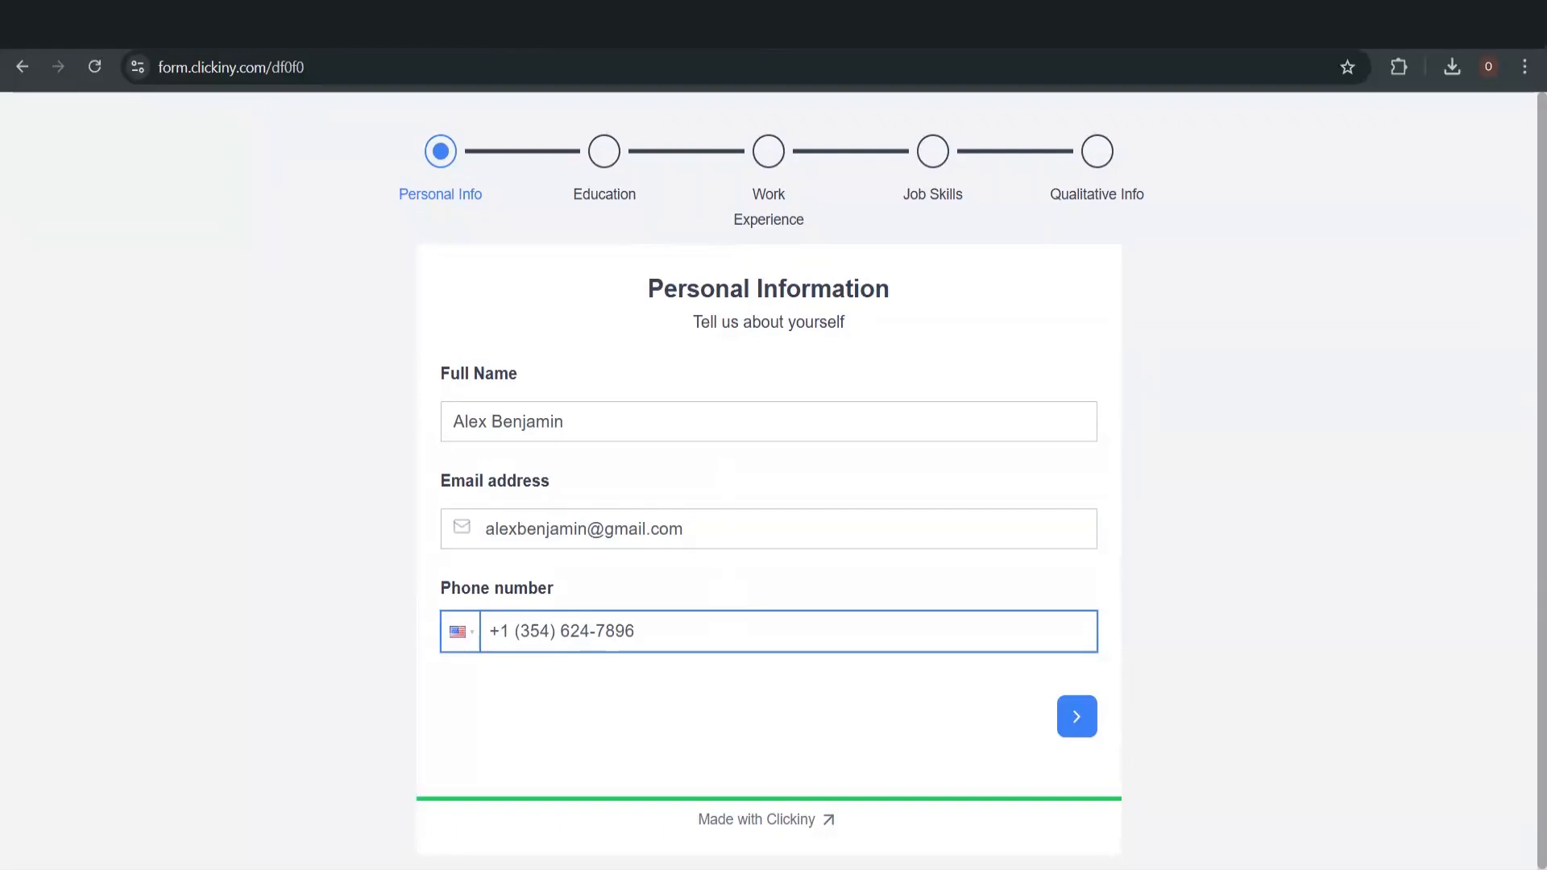
{"action": "left_click", "coordinate": [1072, 713]}
{"action": "left_click", "coordinate": [591, 395]}
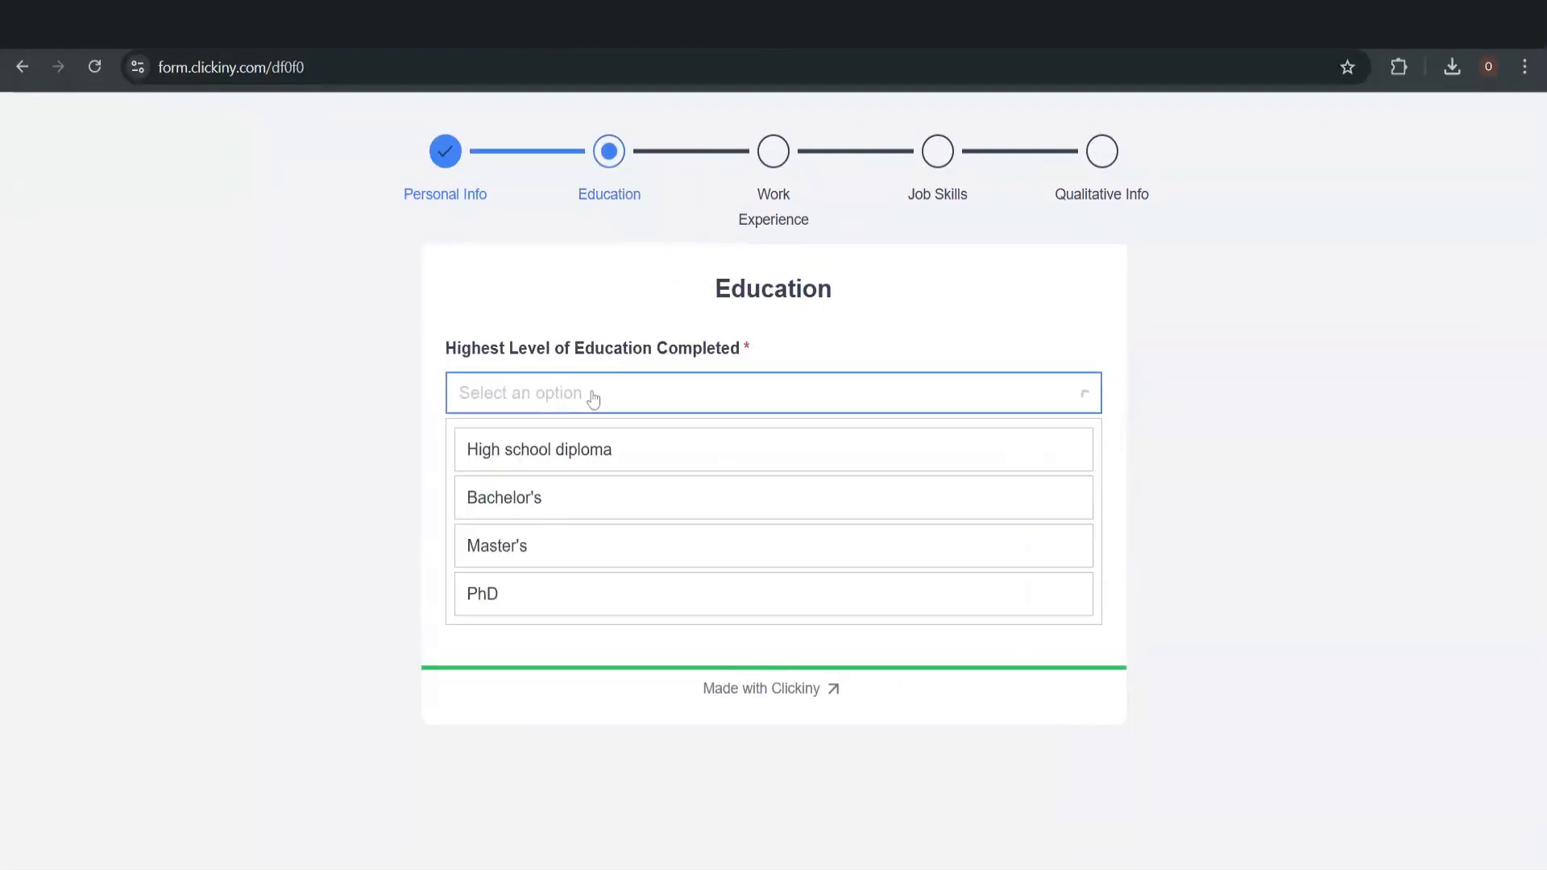
Answer Education with High school diploma and Computer science as field of study
{"action": "left_click", "coordinate": [585, 457]}
{"action": "left_click", "coordinate": [459, 499]}
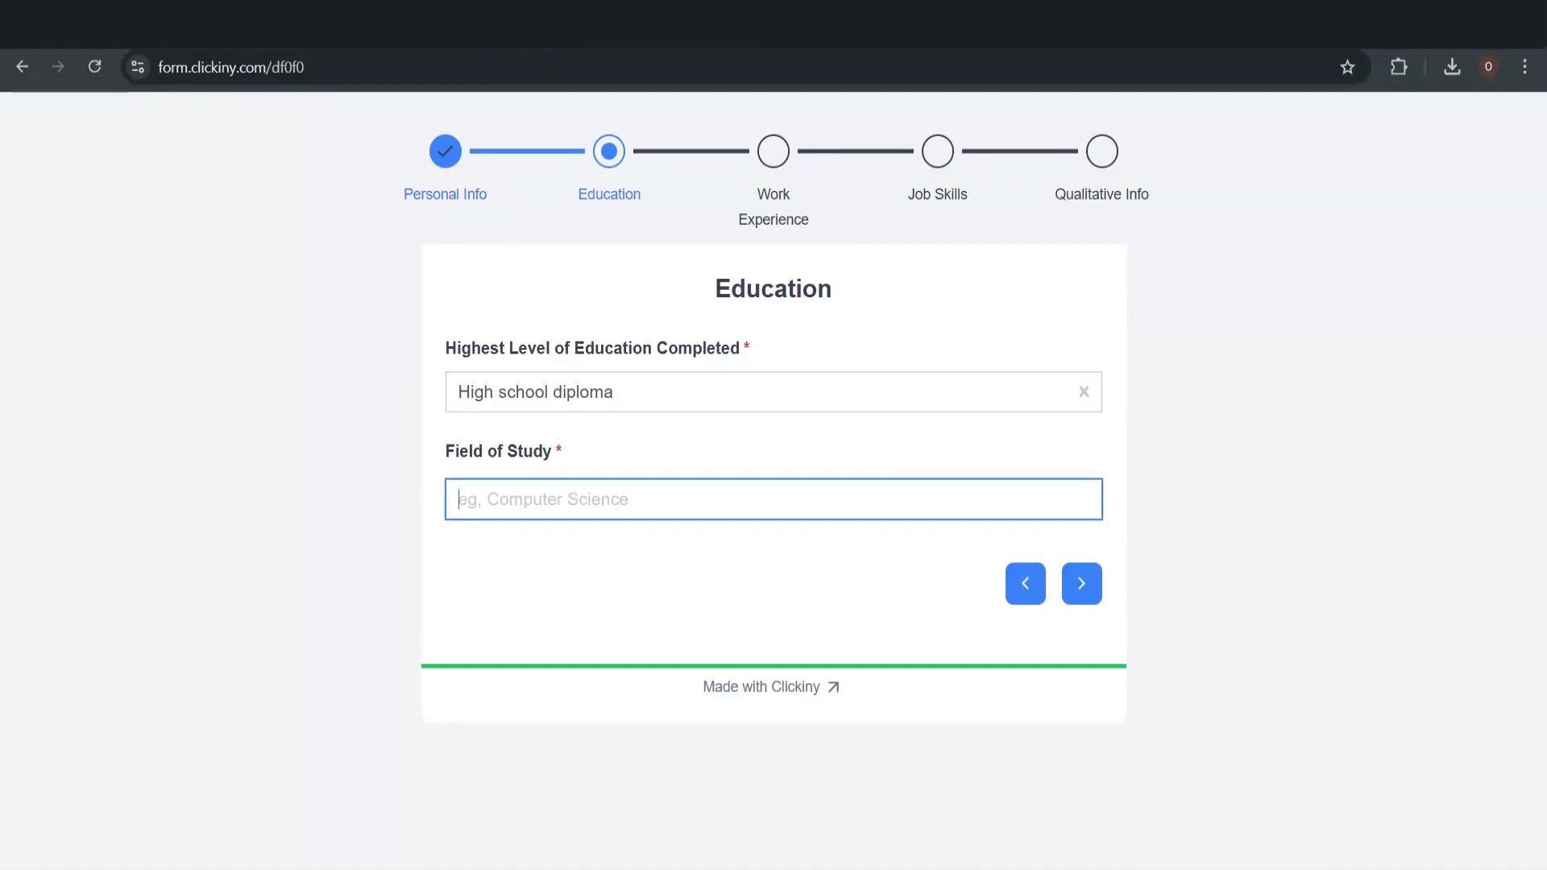
{"action": "type", "text": "Compu"}
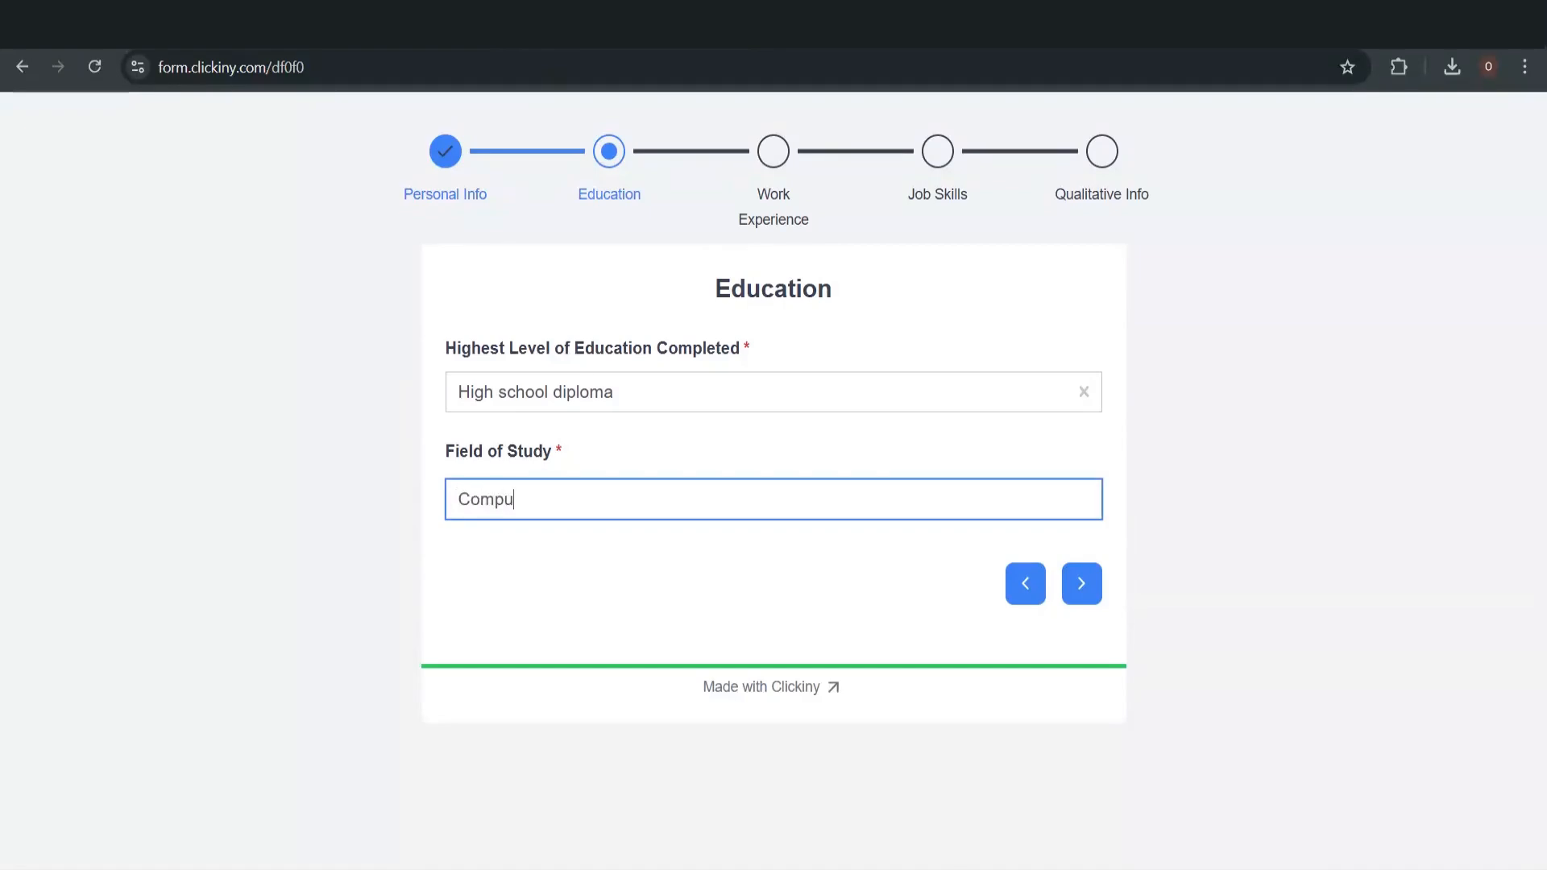
{"action": "type", "text": "ter science"}
{"action": "left_click", "coordinate": [1082, 589]}
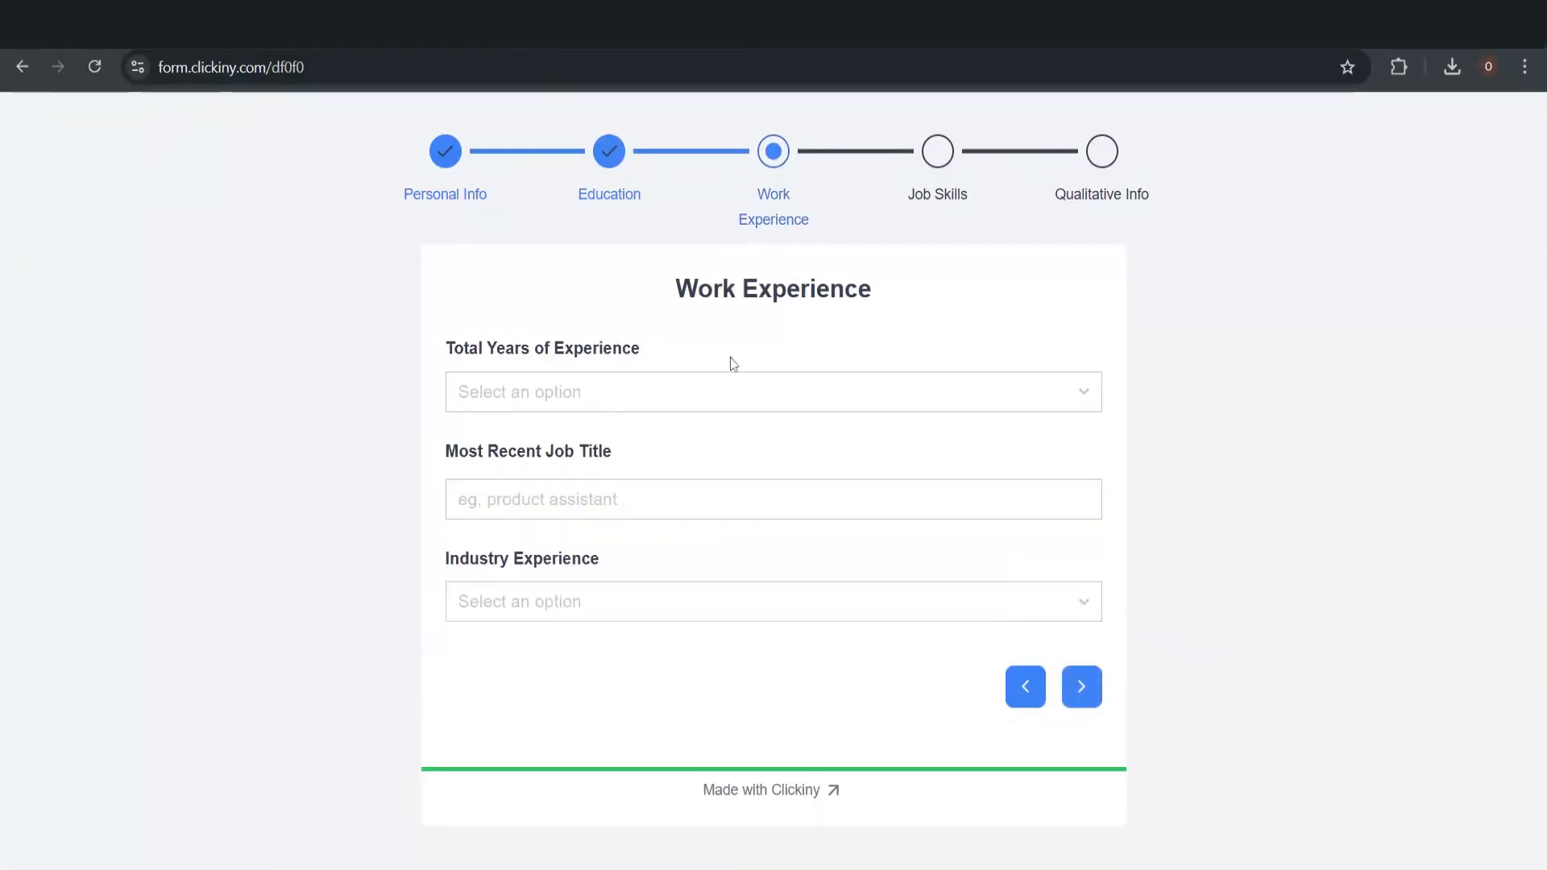
Fill Work Experience with 3 - 5 years, Software developer as job title, and Tech industry
{"action": "left_click", "coordinate": [635, 399]}
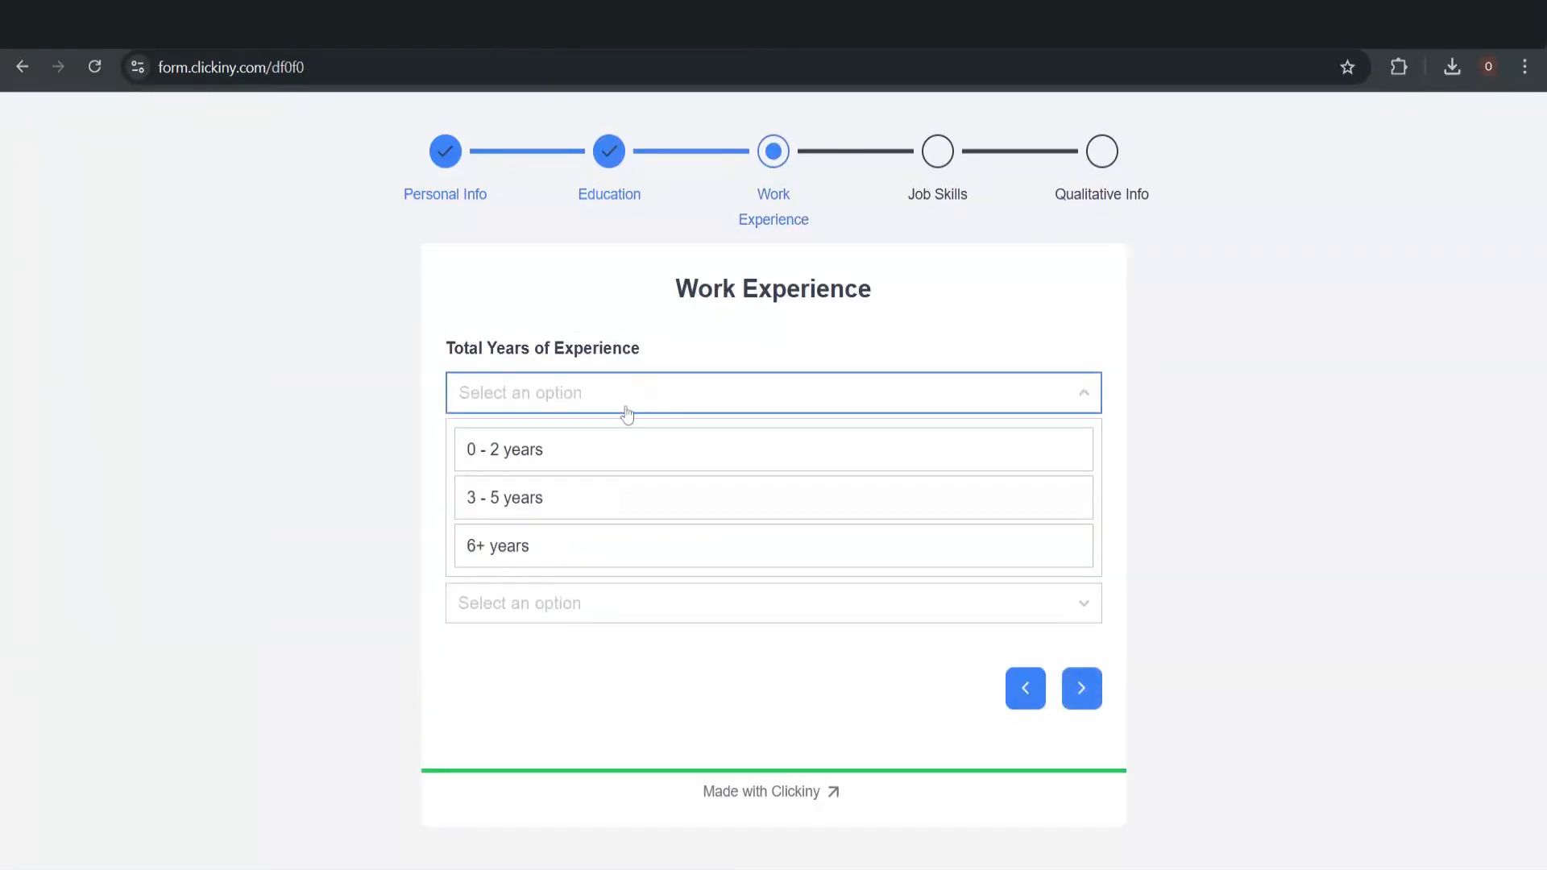
{"action": "left_click", "coordinate": [574, 513]}
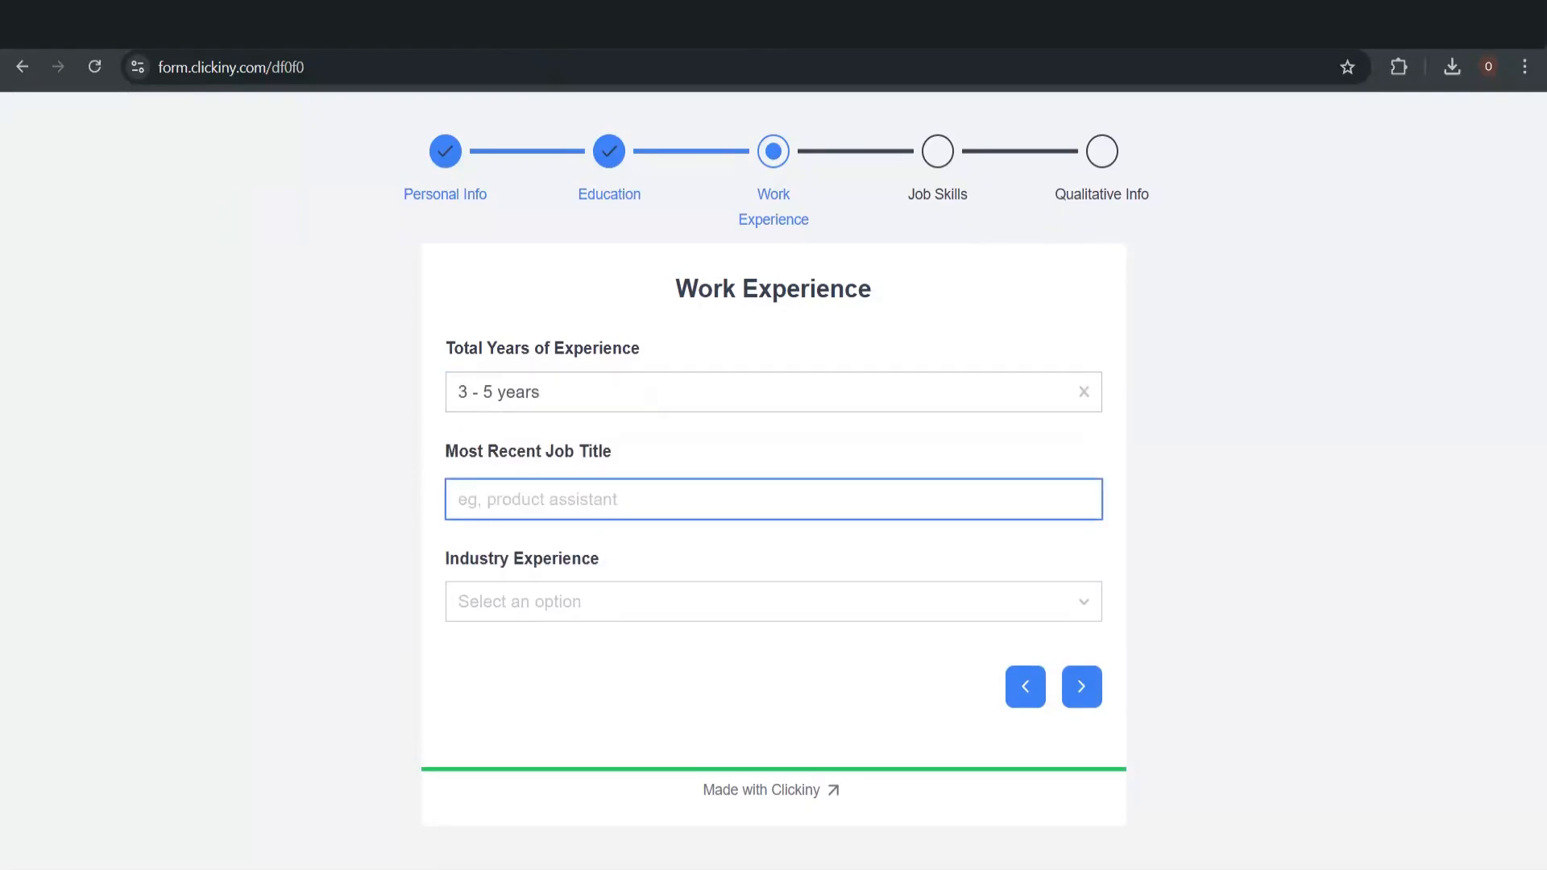
{"action": "type", "text": "Soft"}
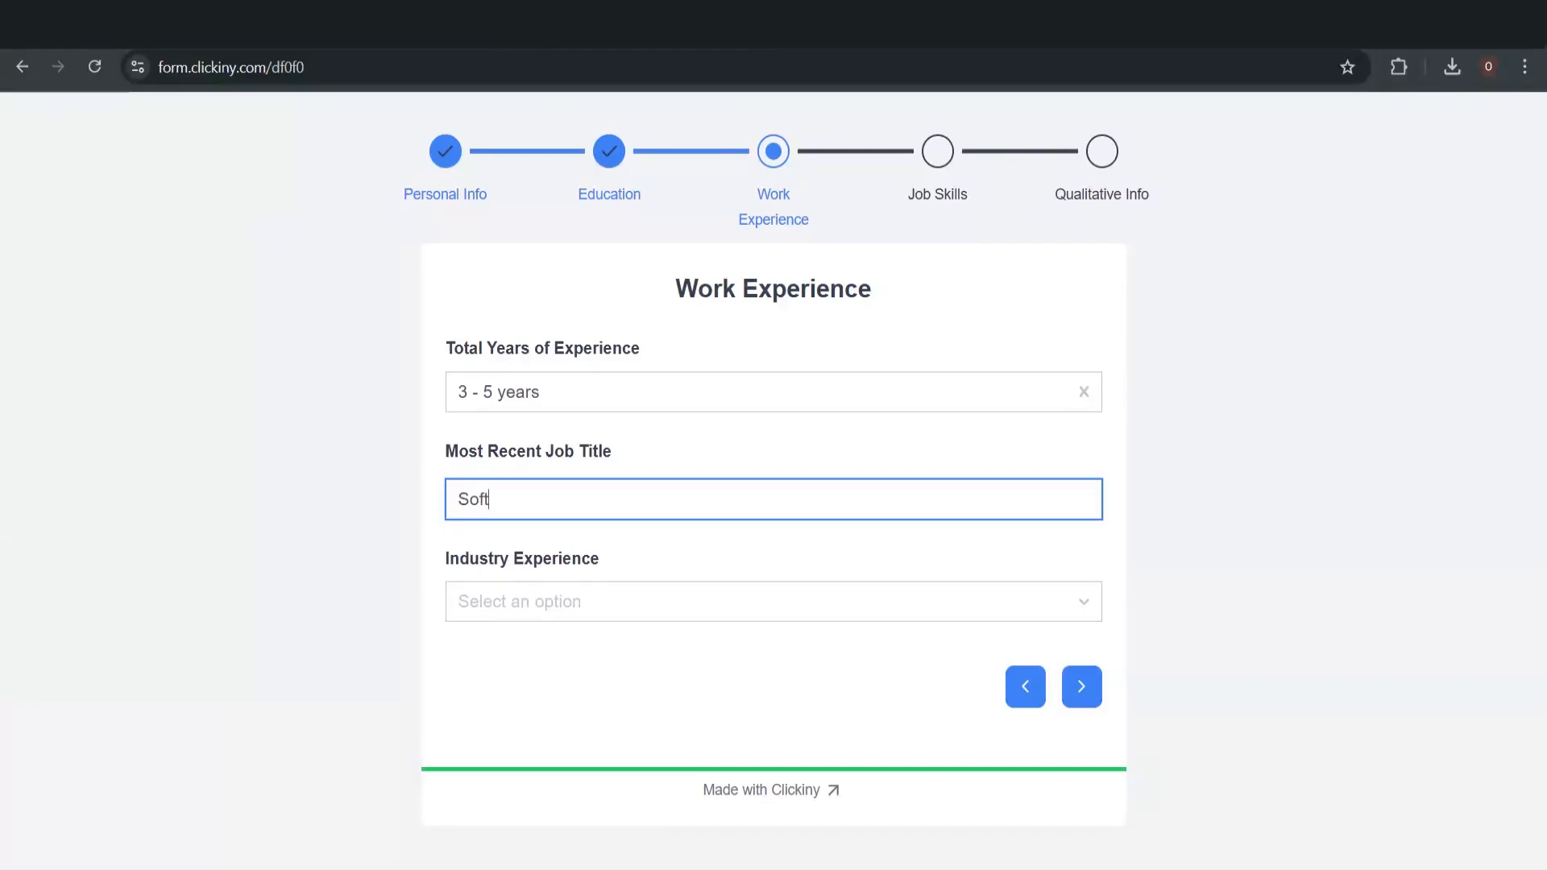
{"action": "type", "text": "ware developer"}
{"action": "left_click", "coordinate": [730, 569]}
{"action": "left_click", "coordinate": [729, 610]}
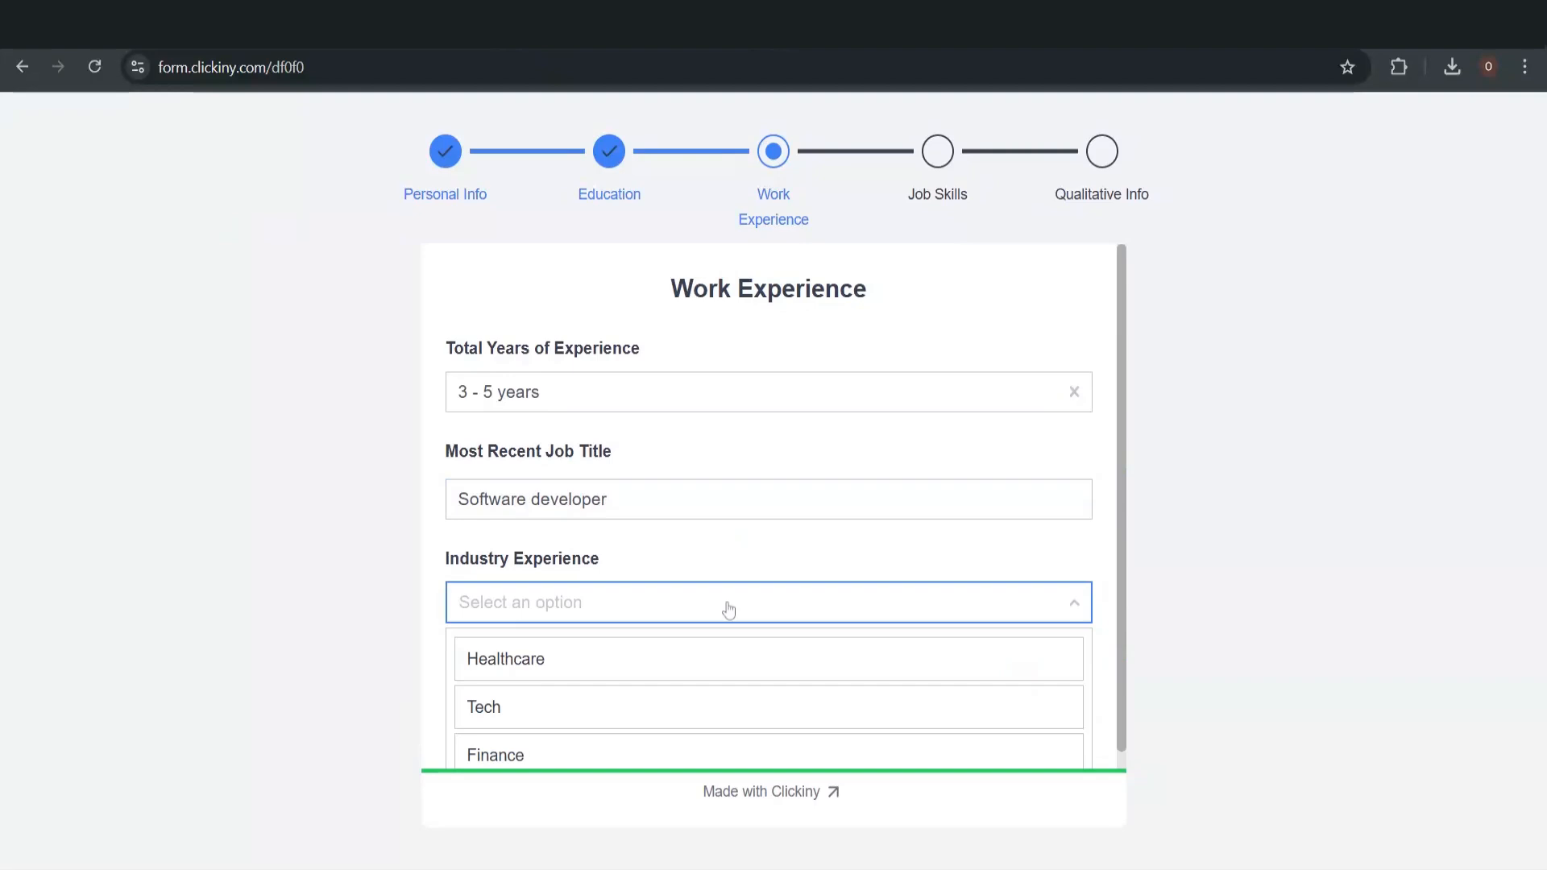
{"action": "left_click", "coordinate": [608, 717]}
{"action": "left_click", "coordinate": [1080, 684]}
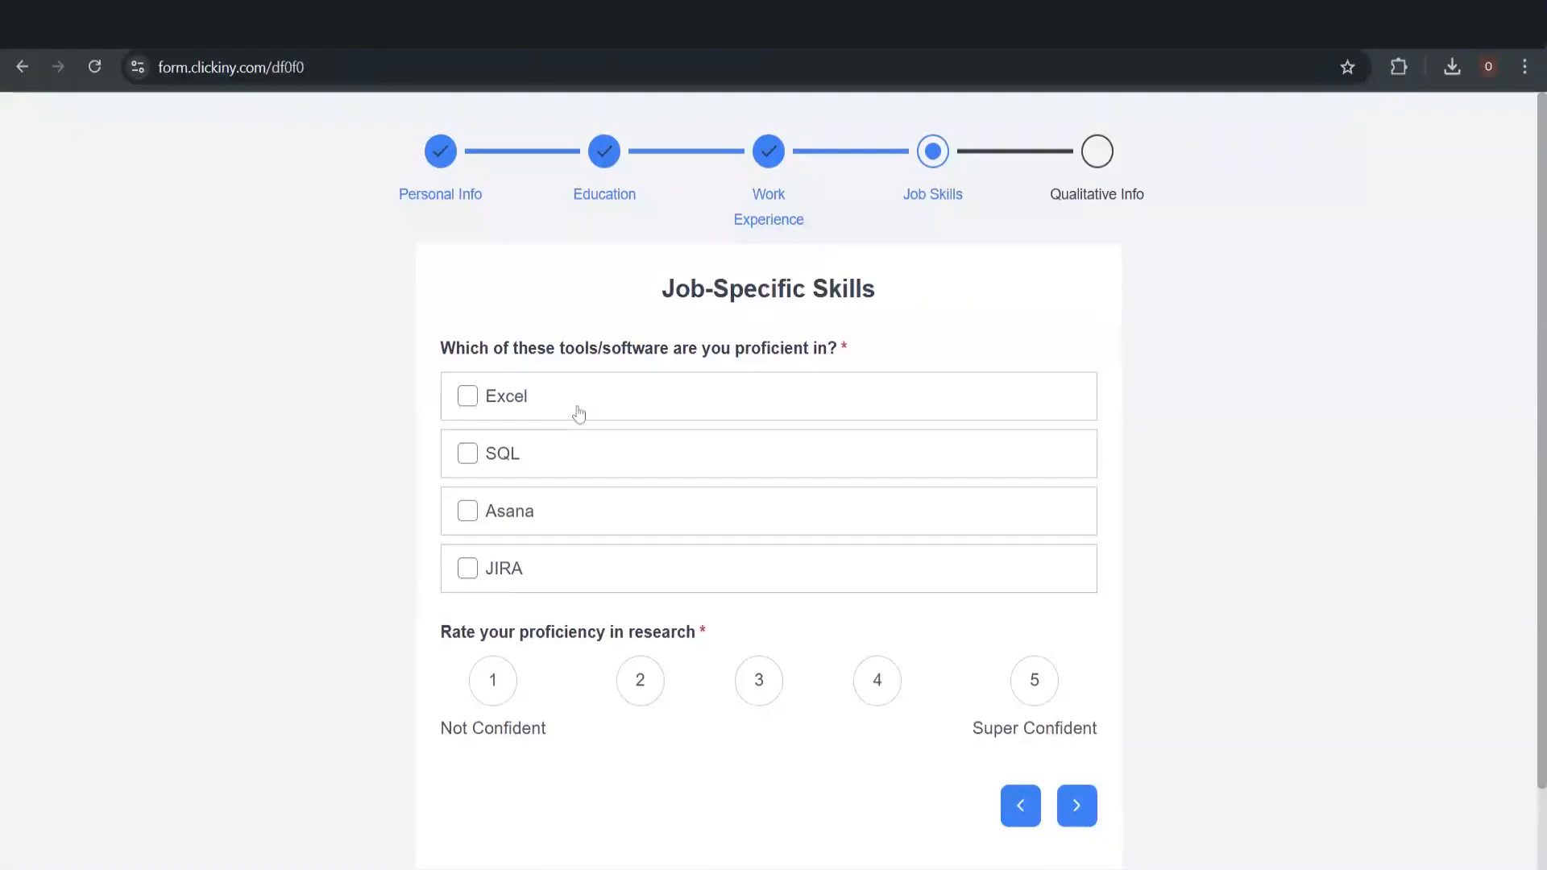
Tick Excel and JIRA as known tools and rate research proficiency 4
{"action": "left_click", "coordinate": [470, 399]}
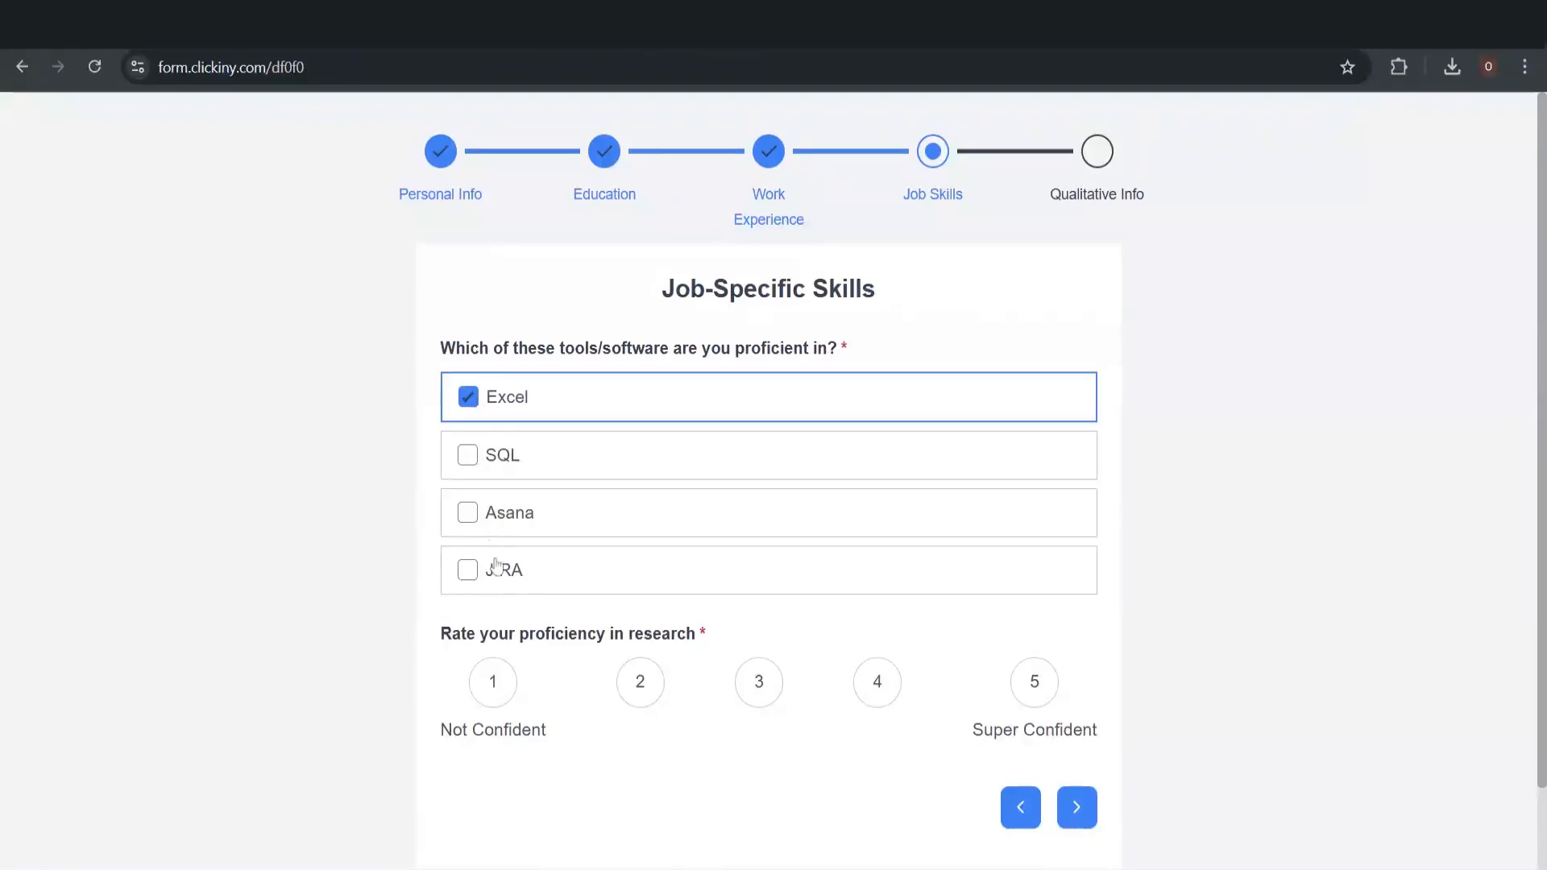
{"action": "left_click", "coordinate": [473, 572]}
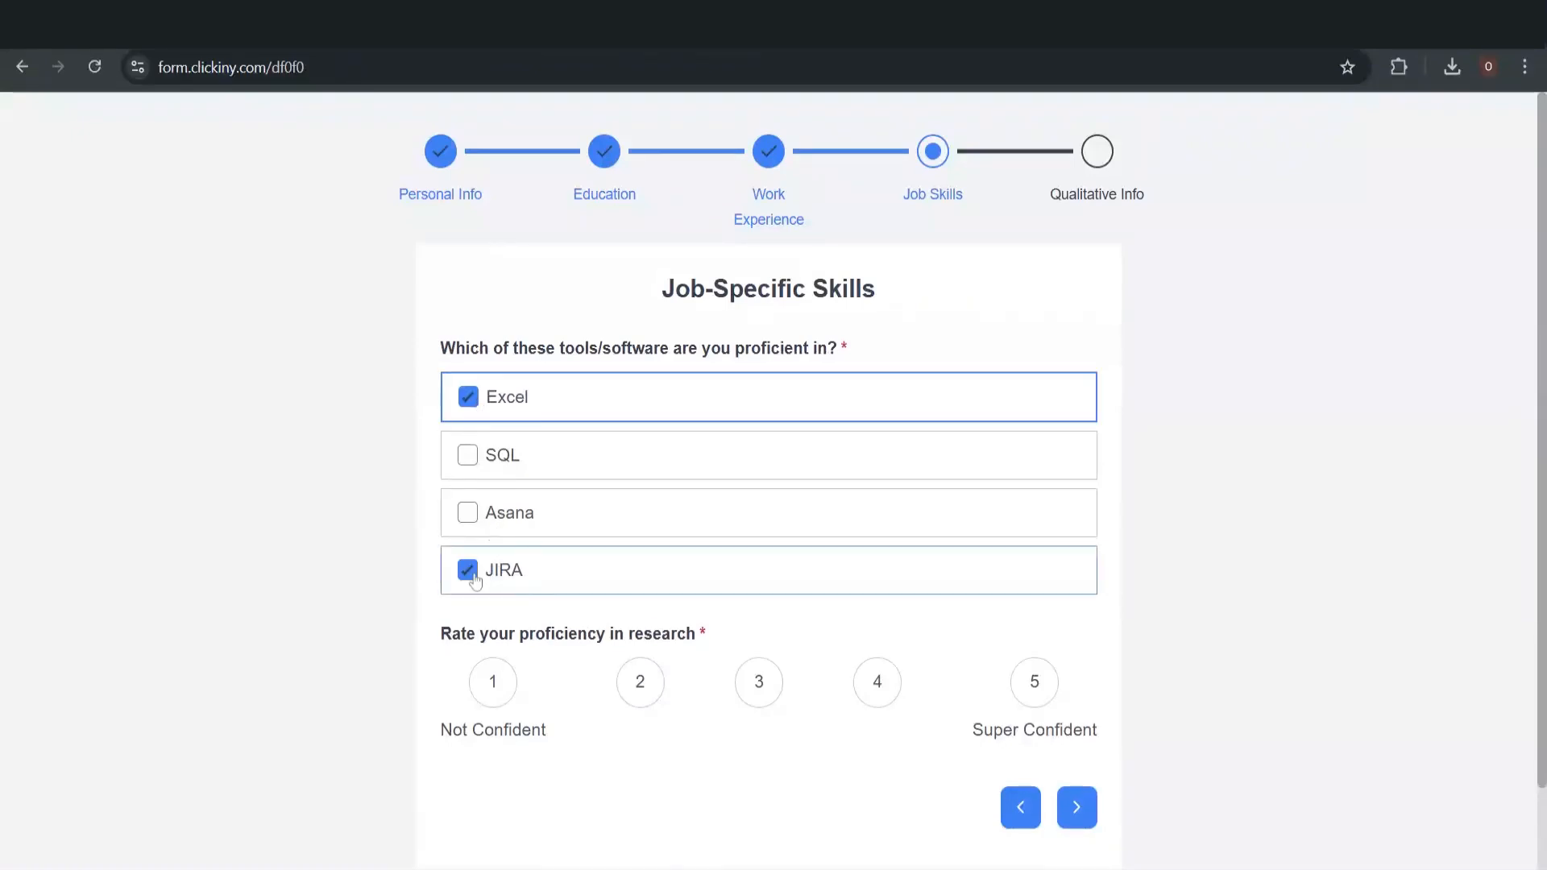
{"action": "left_click", "coordinate": [876, 685]}
Answer the engineers question: 'I am an engineer so I would talk technical terms with them.'
{"action": "left_click", "coordinate": [1075, 810]}
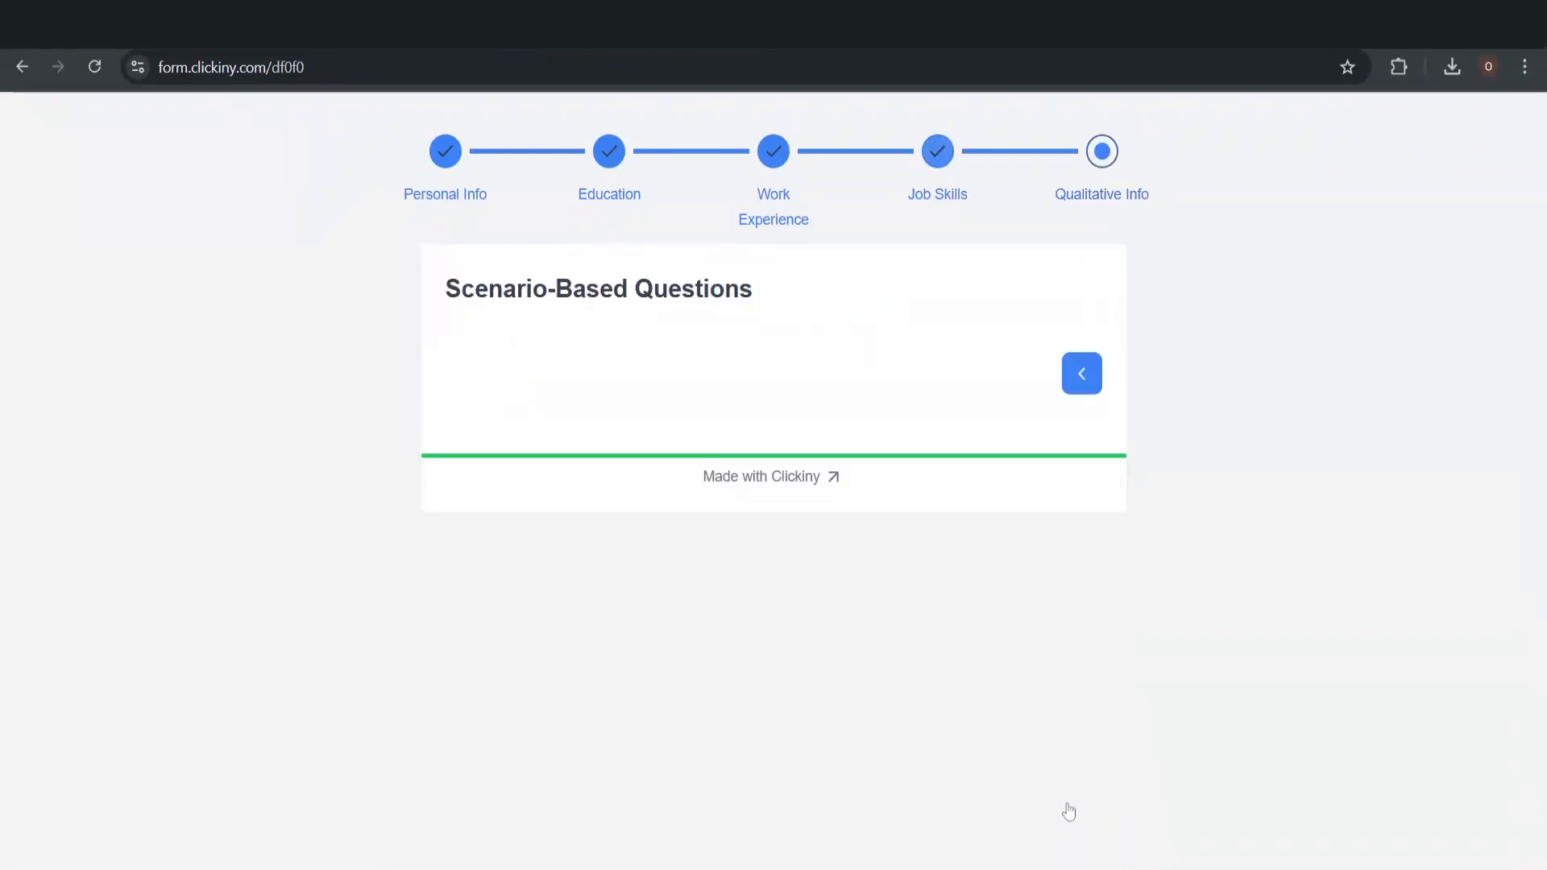
{"action": "left_click", "coordinate": [454, 396]}
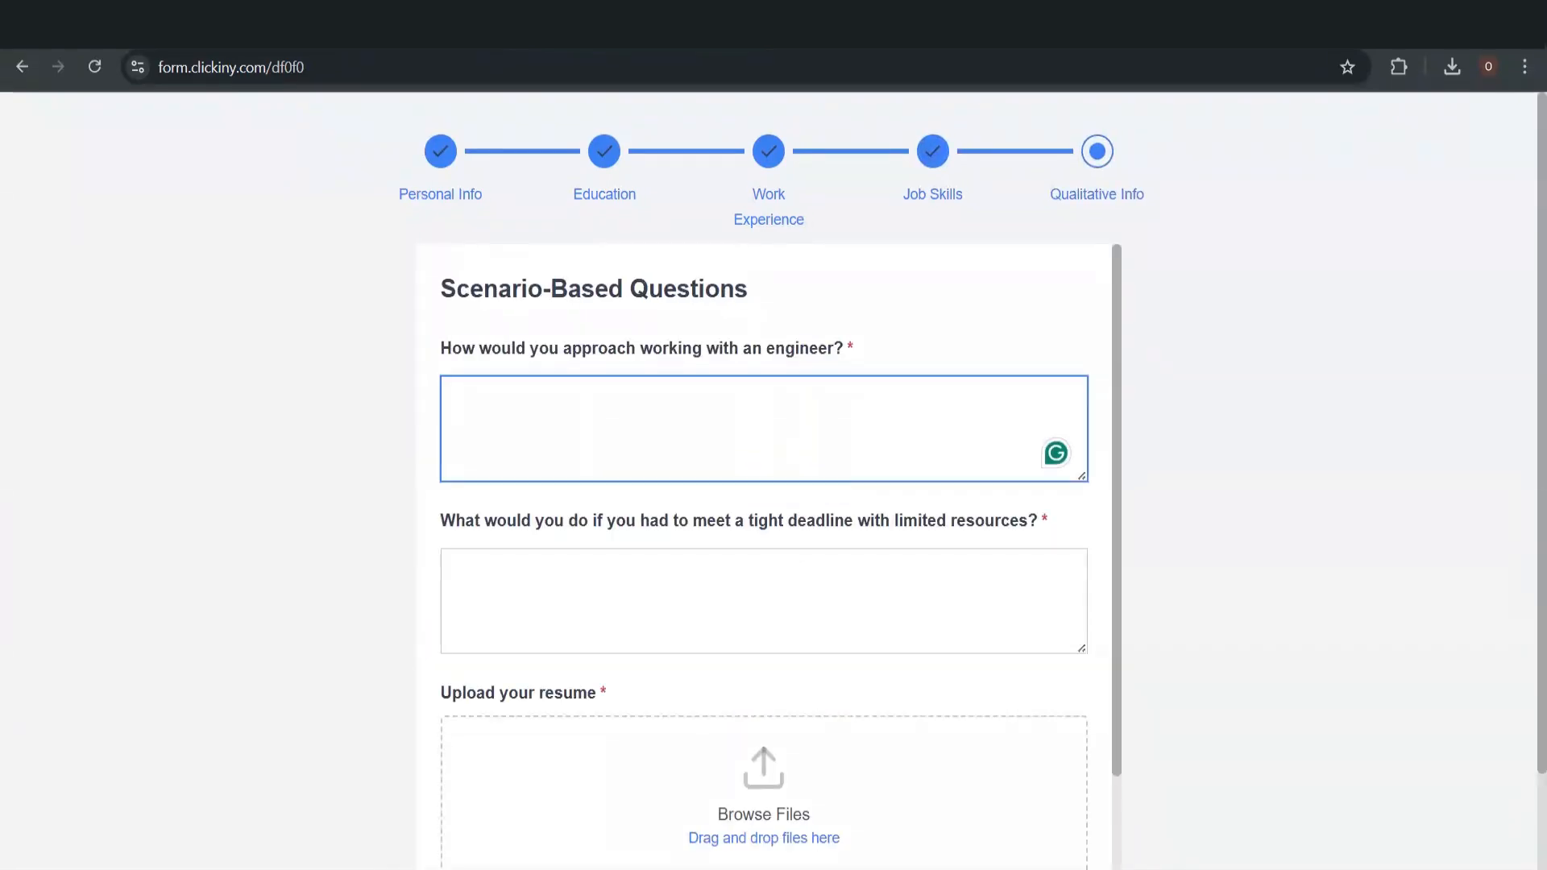
{"action": "type", "text": "I am an engineer so I would"}
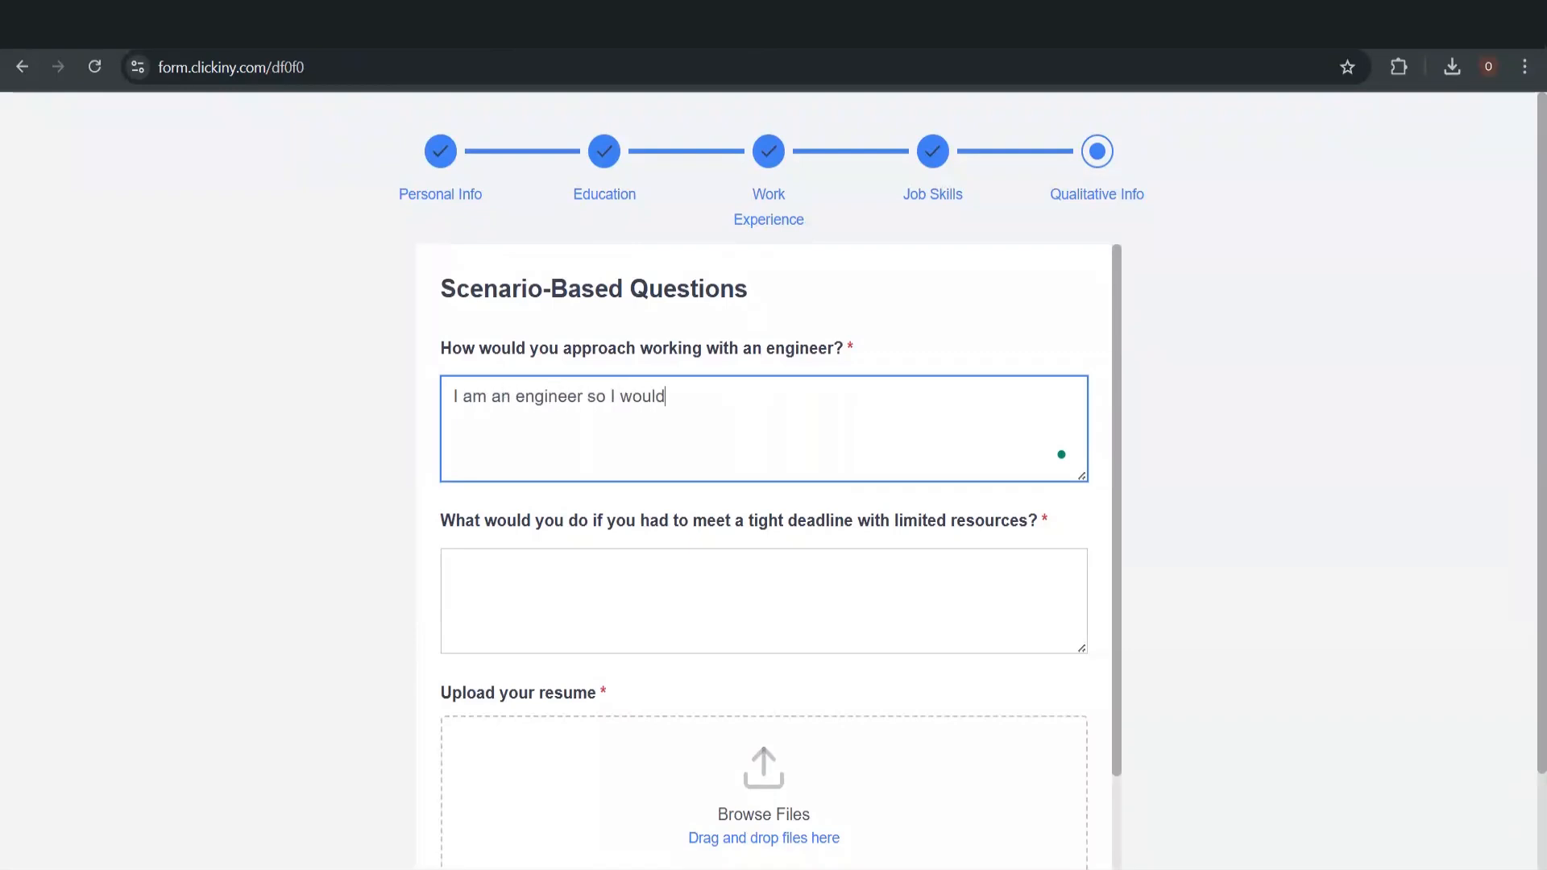
{"action": "type", "text": " talk technical terms wou"}
{"action": "key", "text": "BackSpace"}
{"action": "key", "text": "BackSpace"}
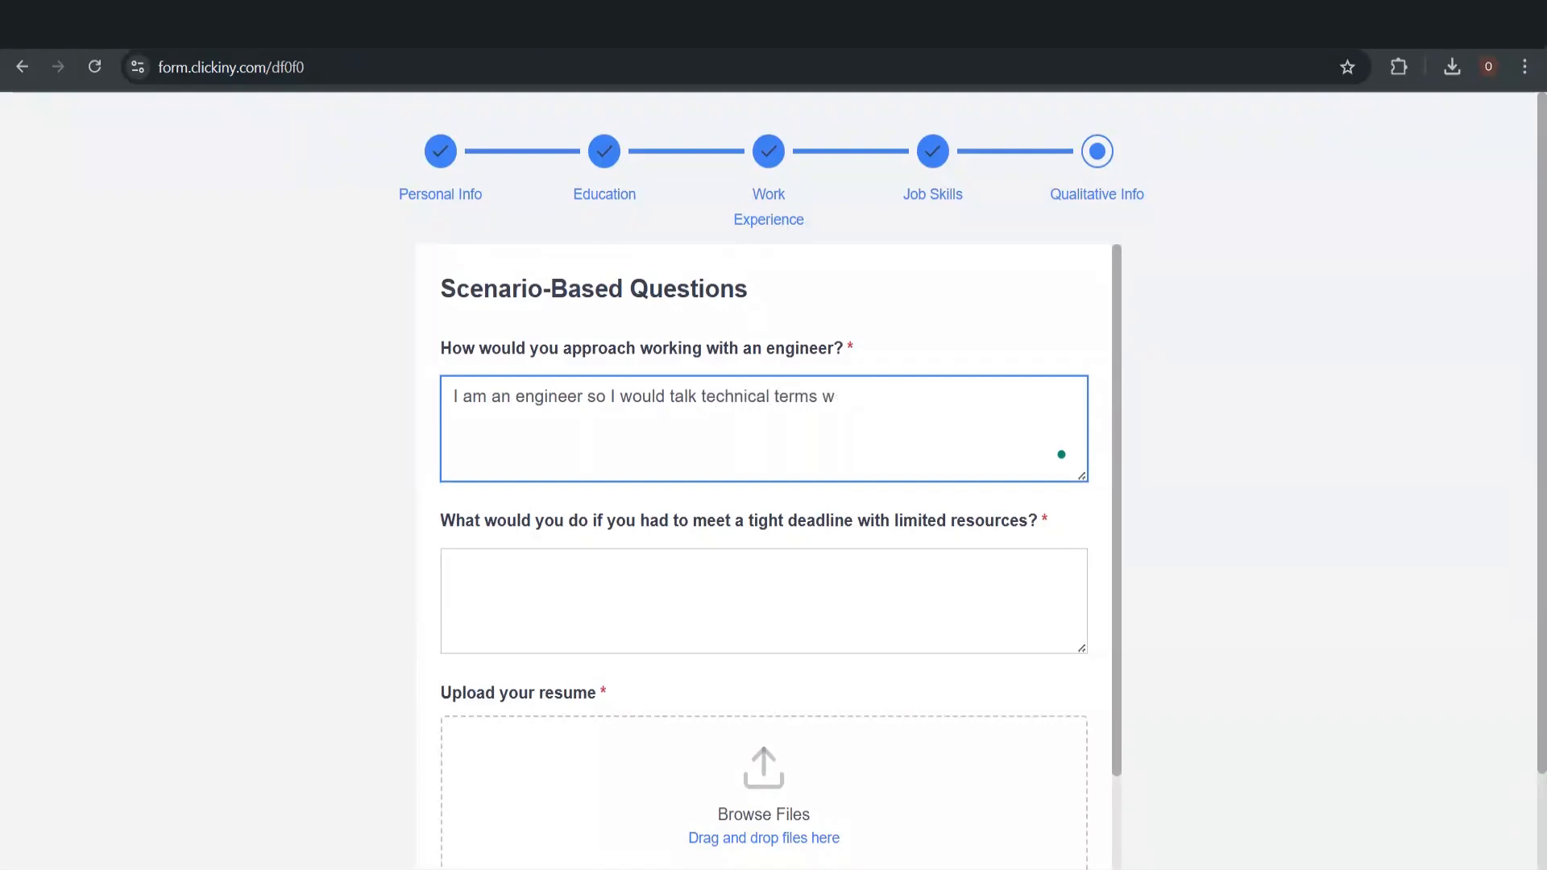
{"action": "type", "text": "ith them."}
Answer the tight-deadline question: concentrate and marshal all teammates until the job is complete
{"action": "left_click", "coordinate": [678, 564]}
{"action": "type", "text": "I"}
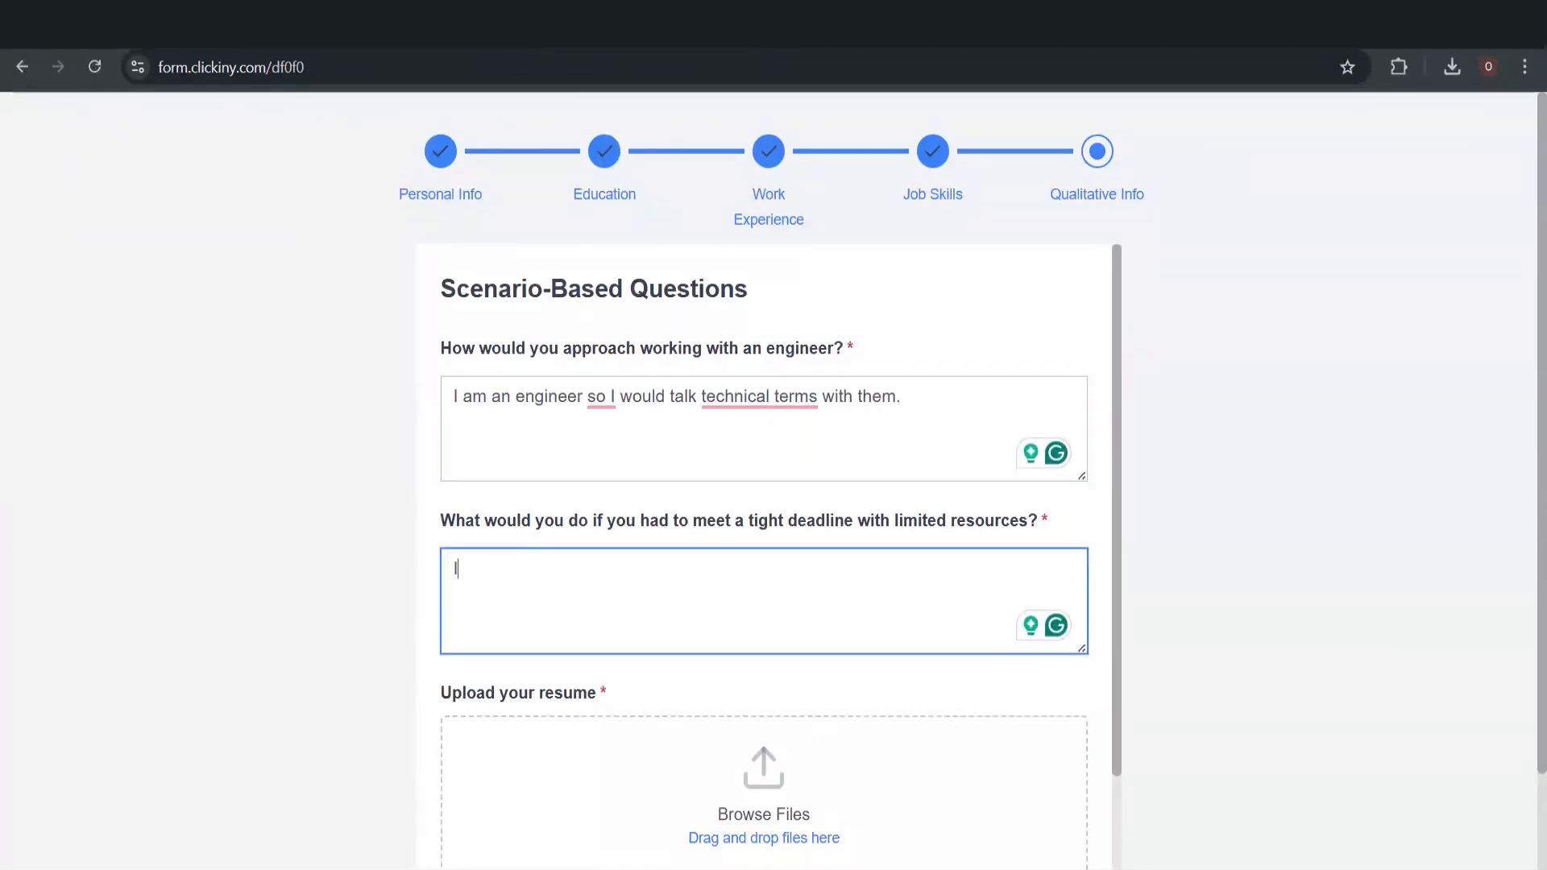
{"action": "type", "text": " would use all my pow"}
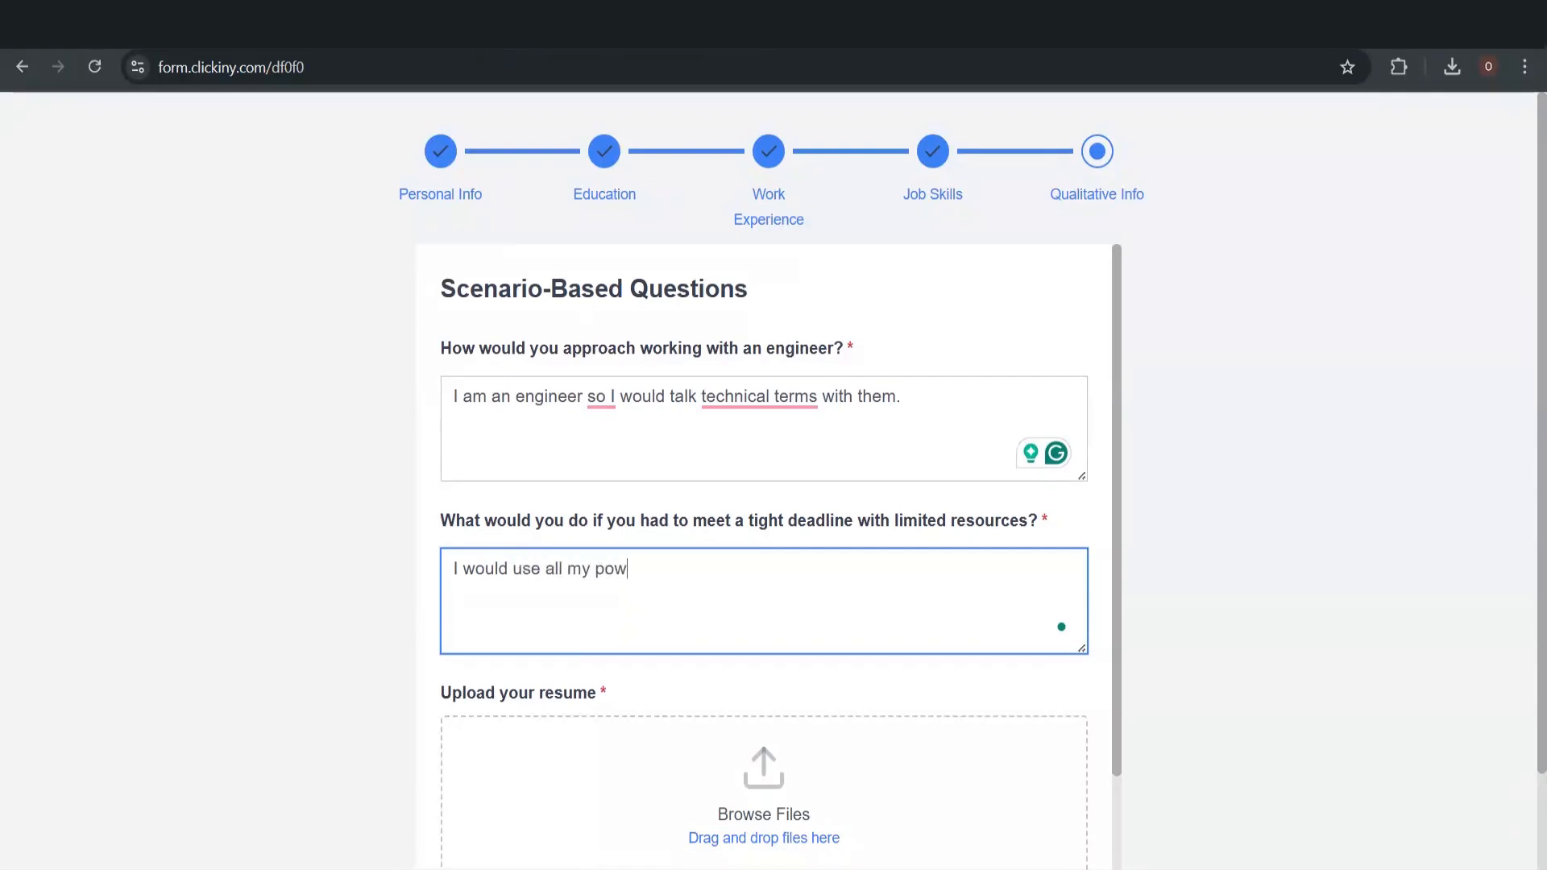
{"action": "type", "text": "ers of concentration and"}
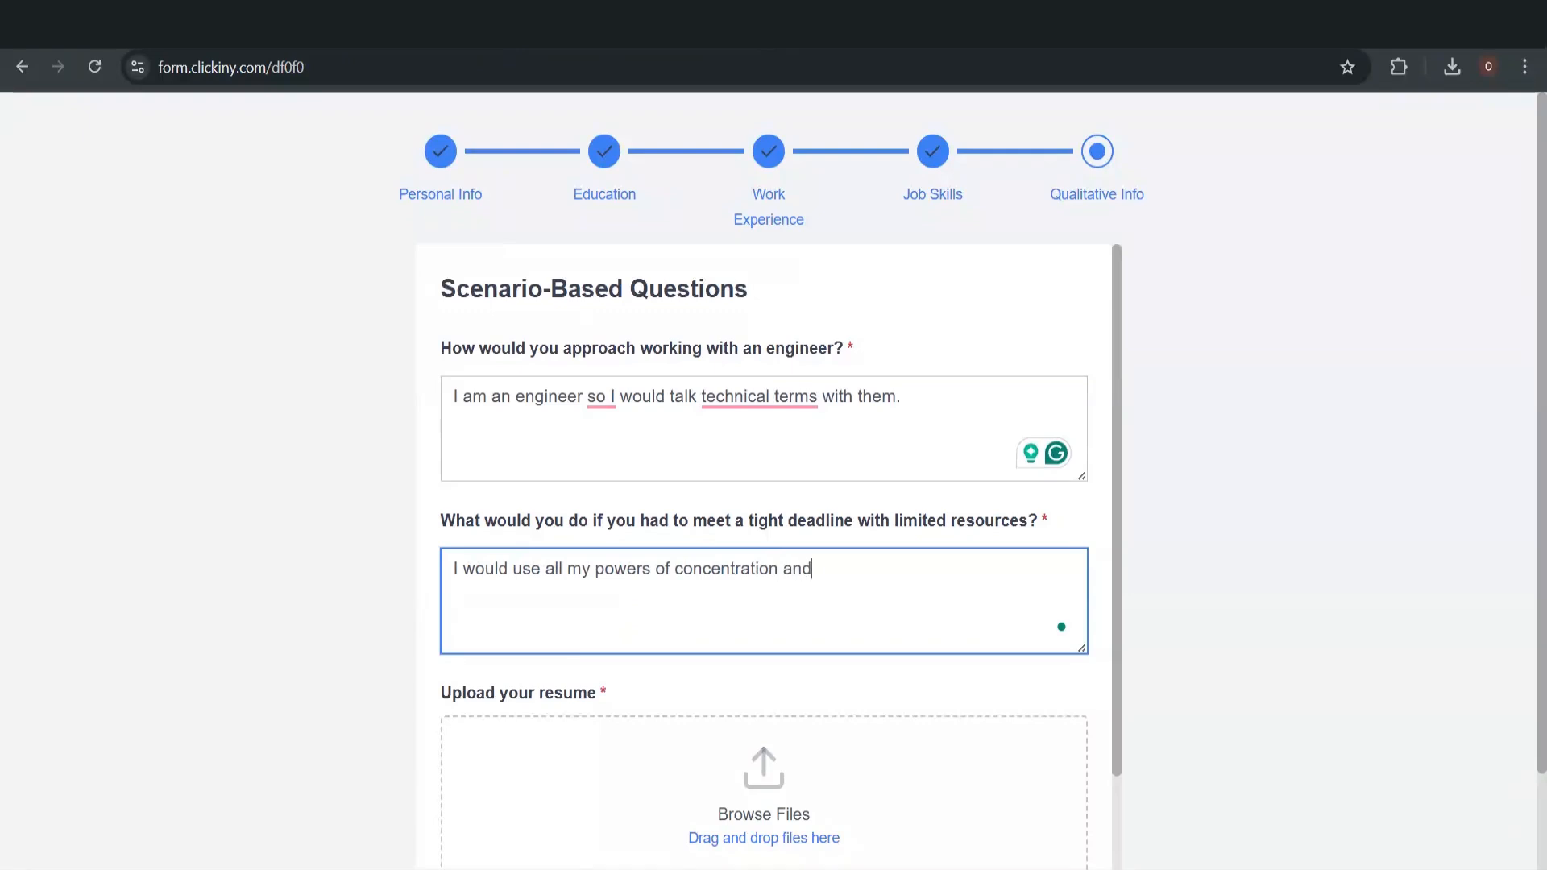
{"action": "type", "text": " marshall all my team"}
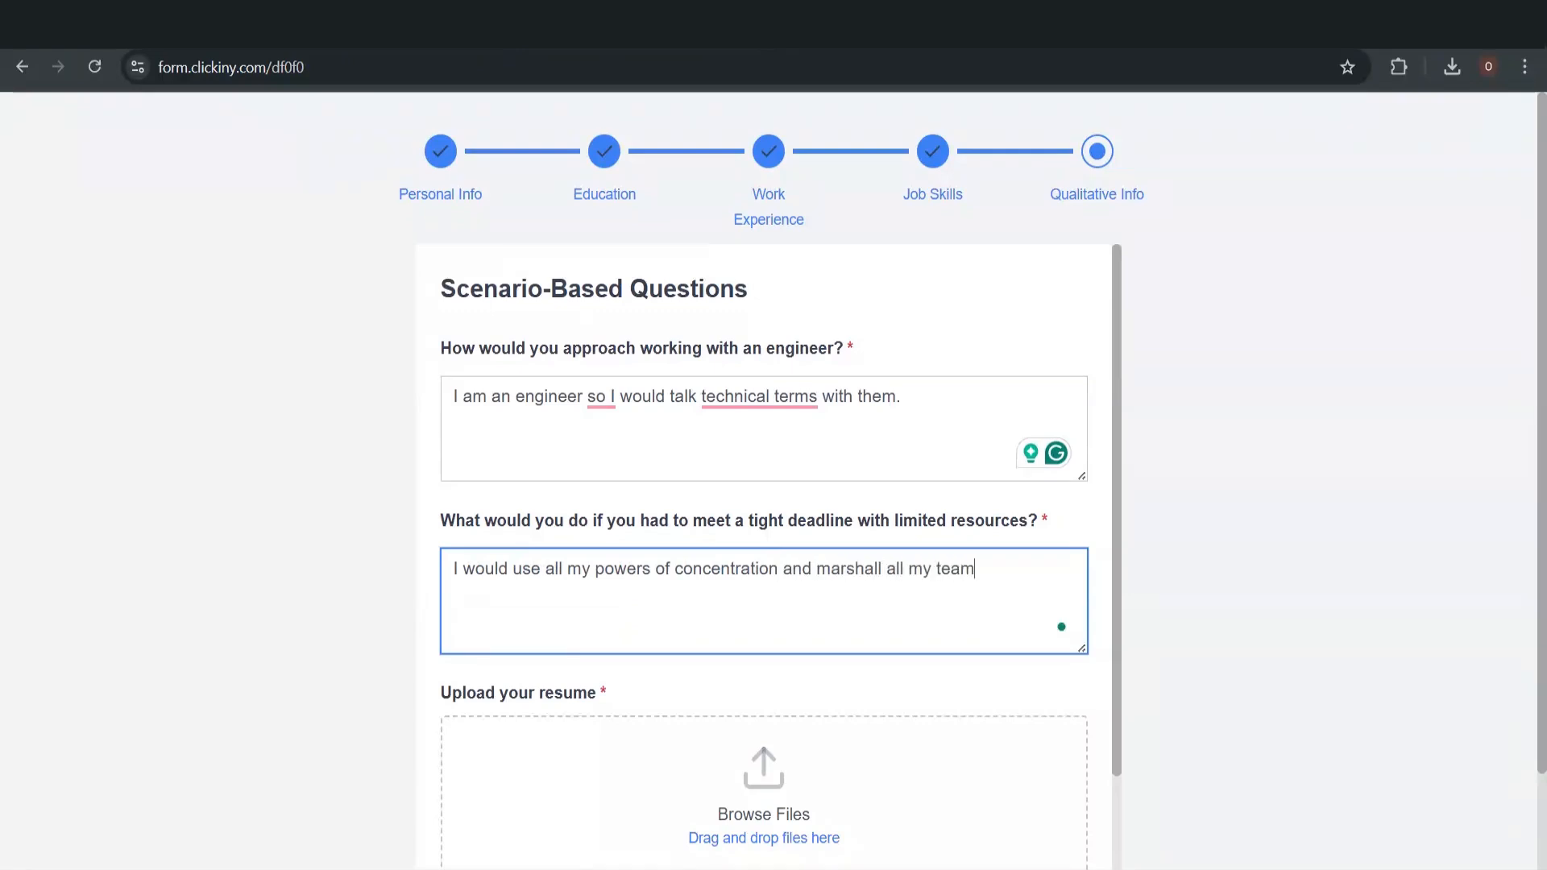
{"action": "type", "text": "mates to work on the "}
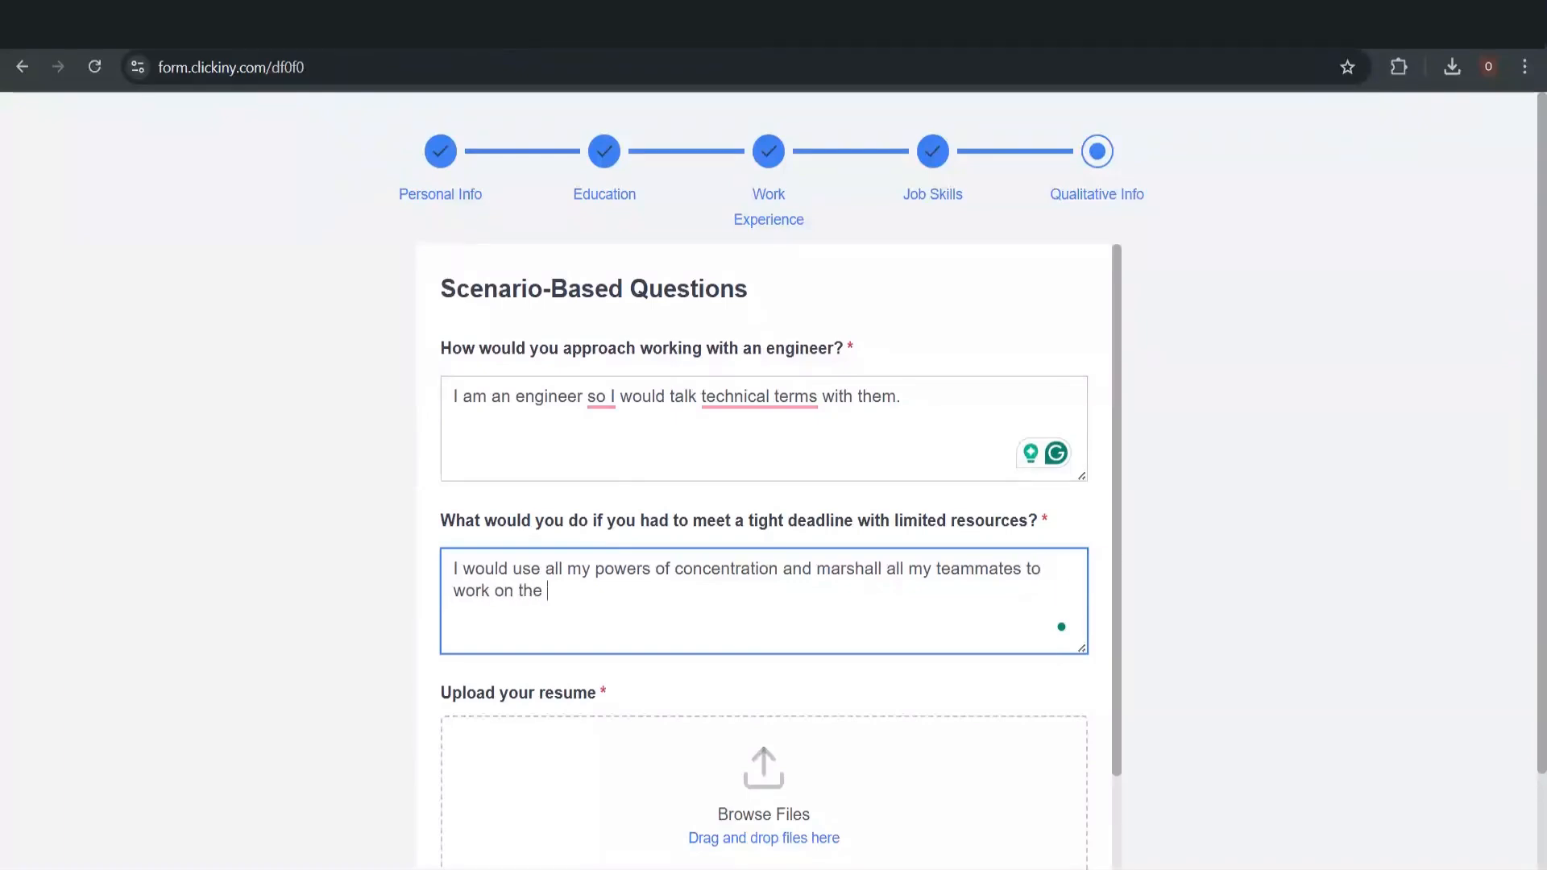
{"action": "type", "text": "problem until we com"}
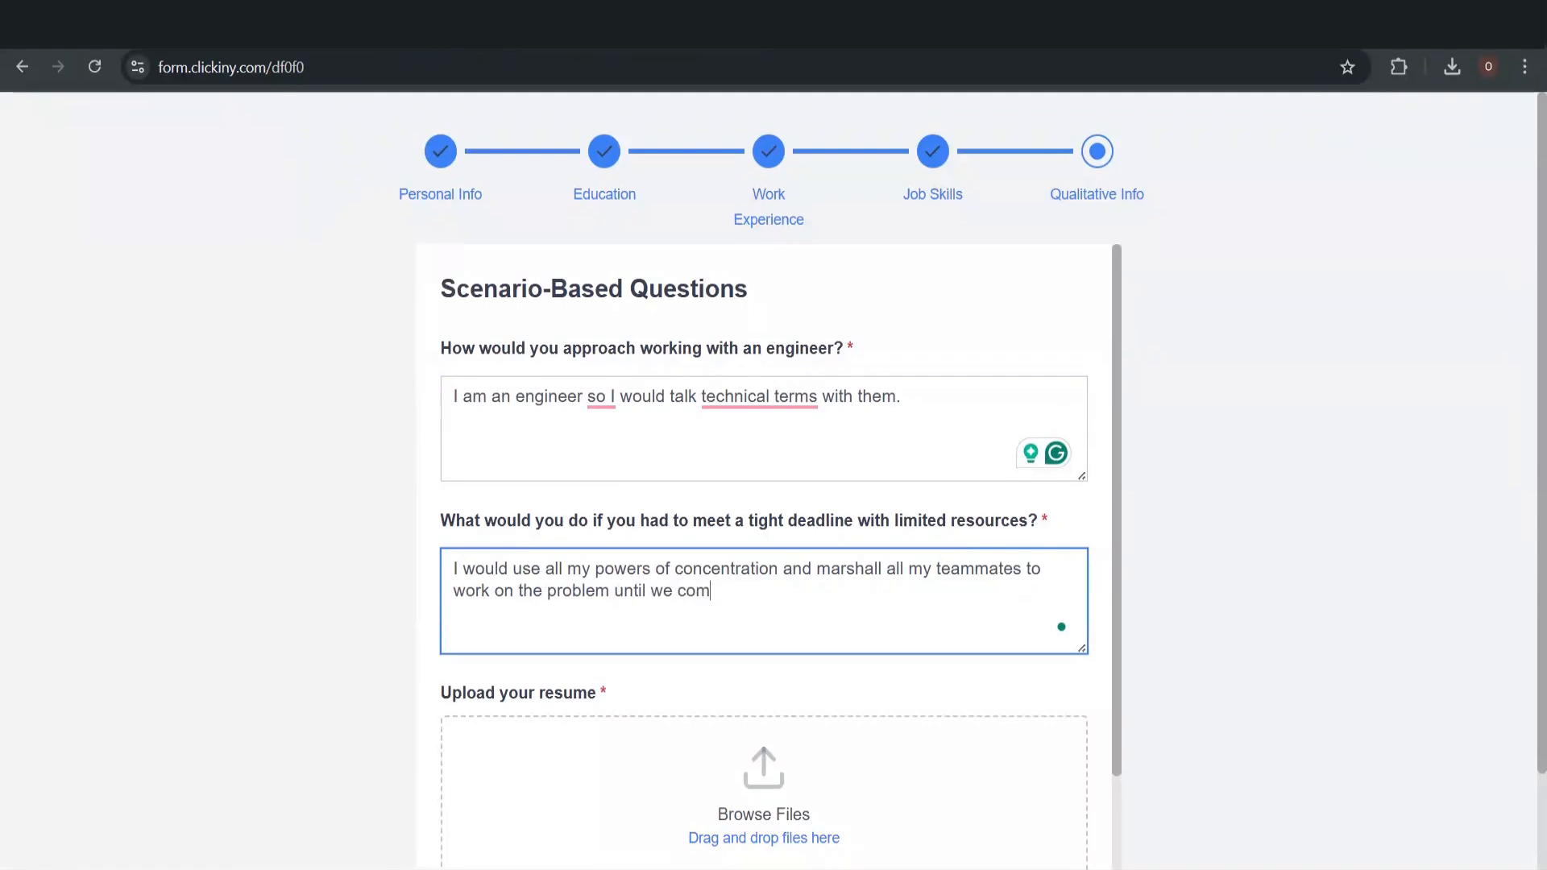
{"action": "type", "text": "plete the job."}
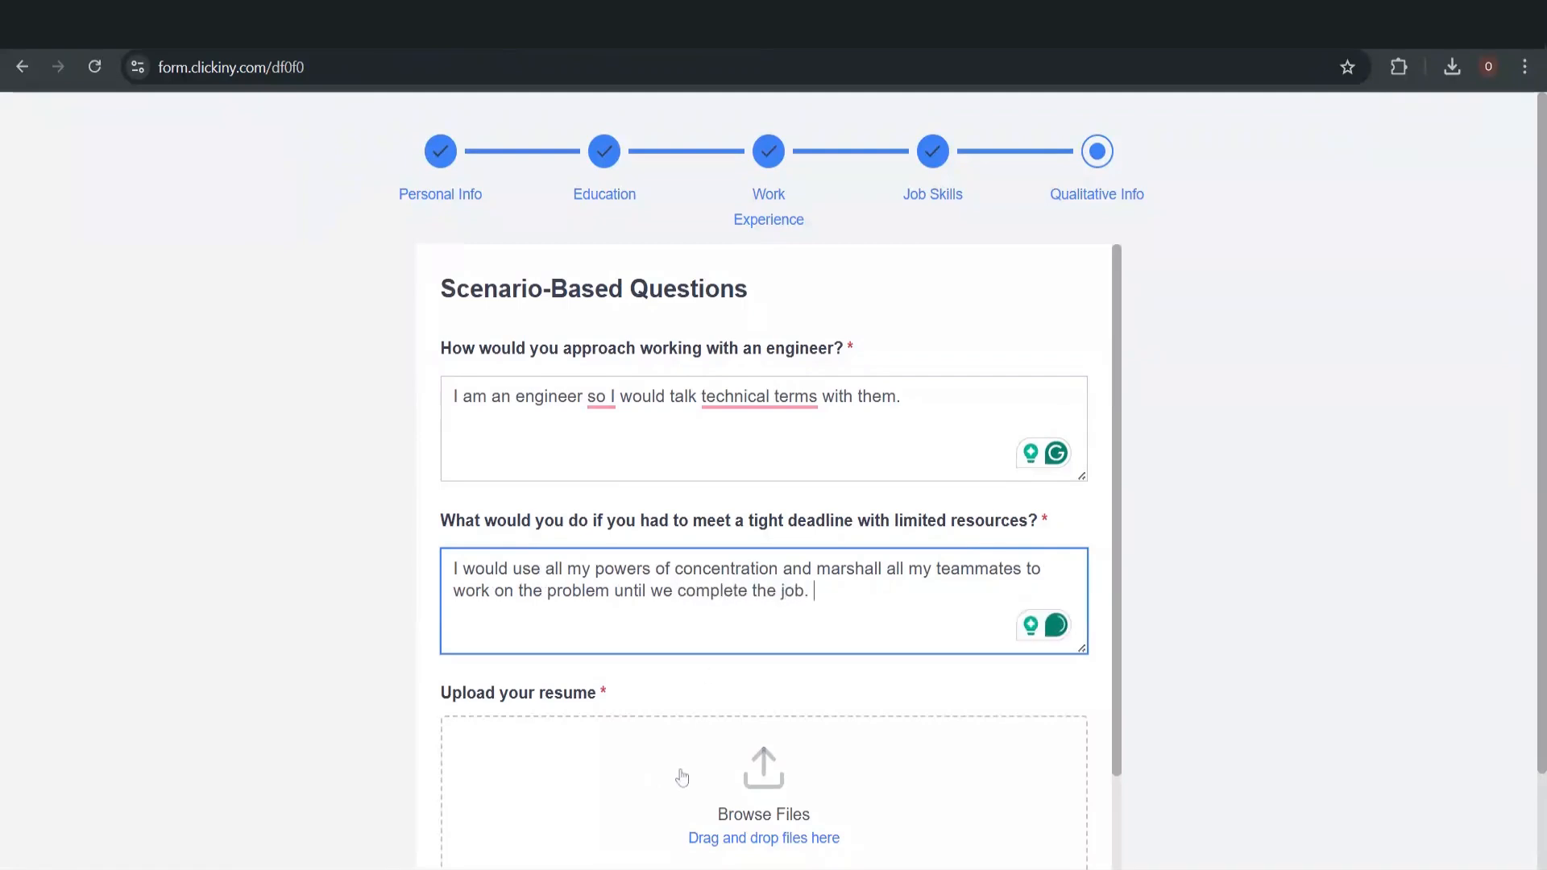
{"action": "left_click", "coordinate": [756, 810]}
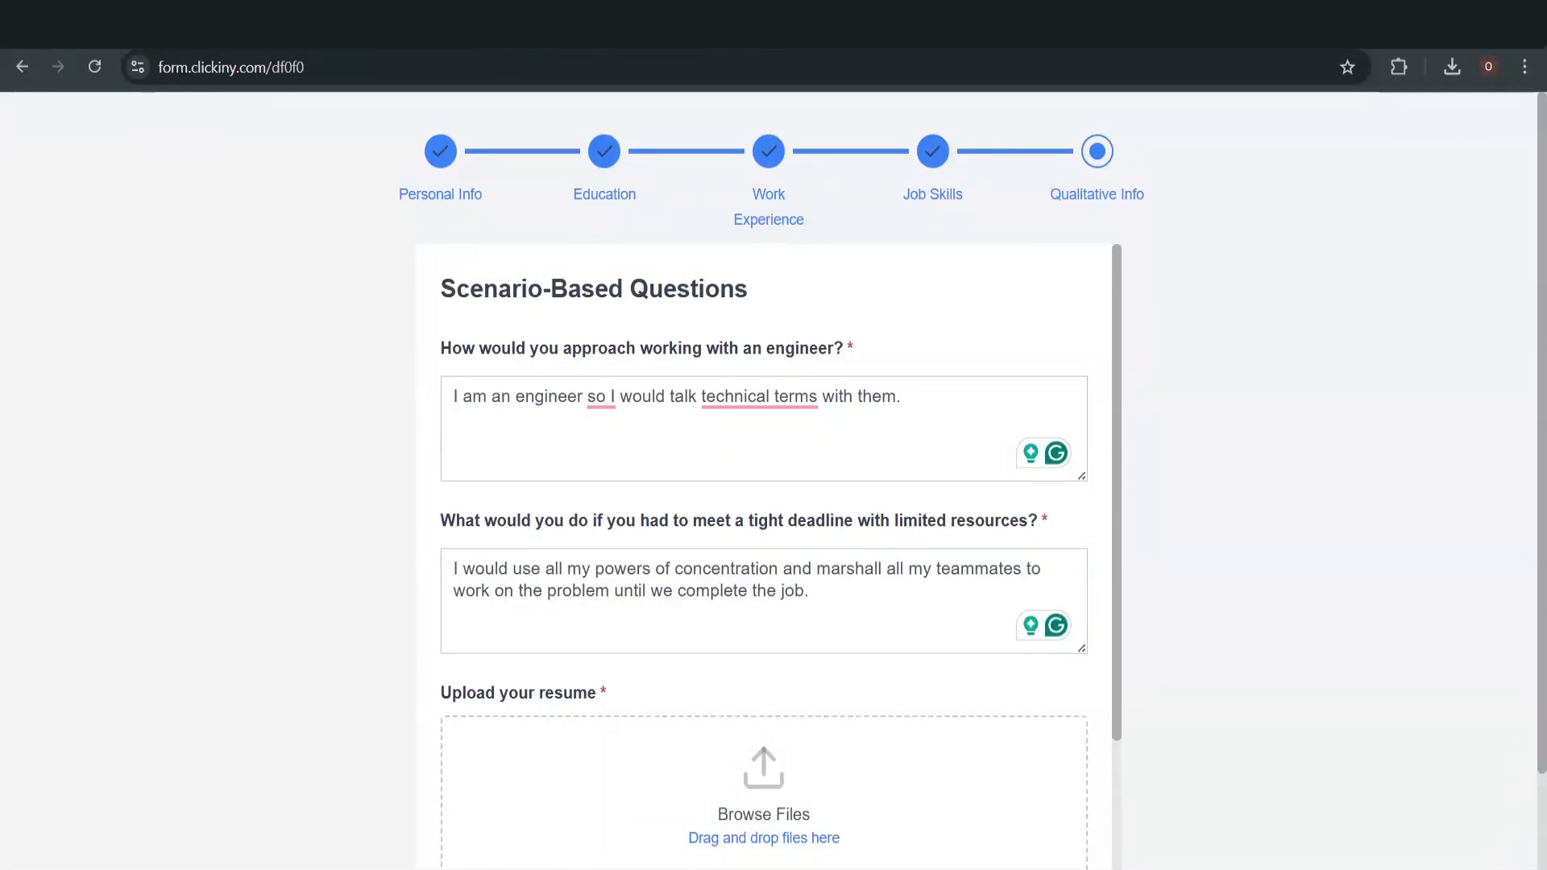
Accept Grammarly's rephrasing of the engineer answer and replace 'talk about' with 'discuss'
{"action": "mouse_move", "coordinate": [603, 399]}
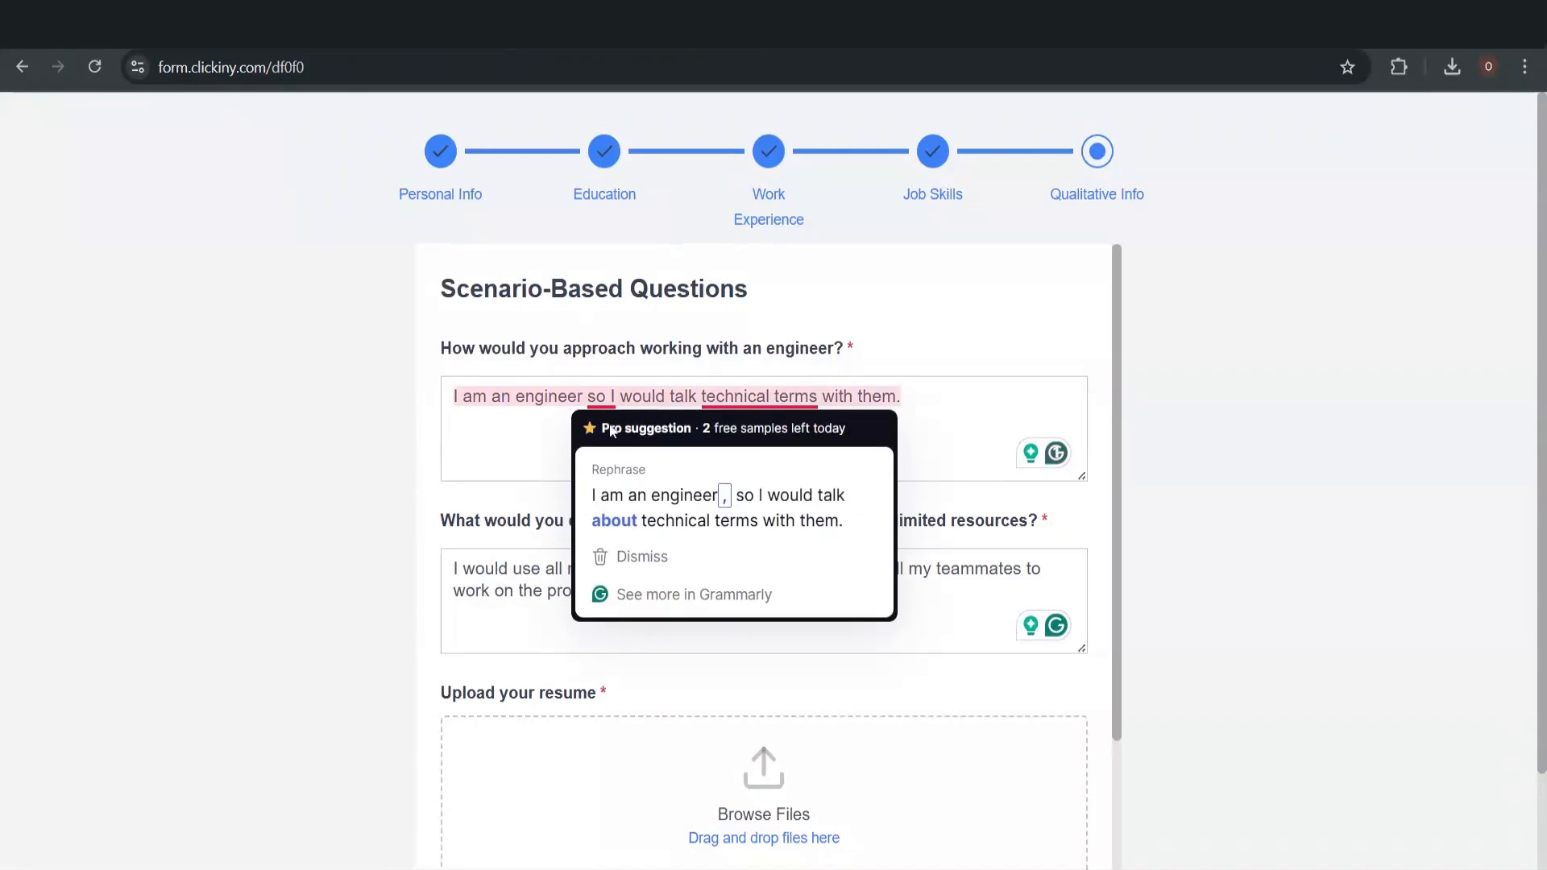
{"action": "left_click", "coordinate": [652, 520]}
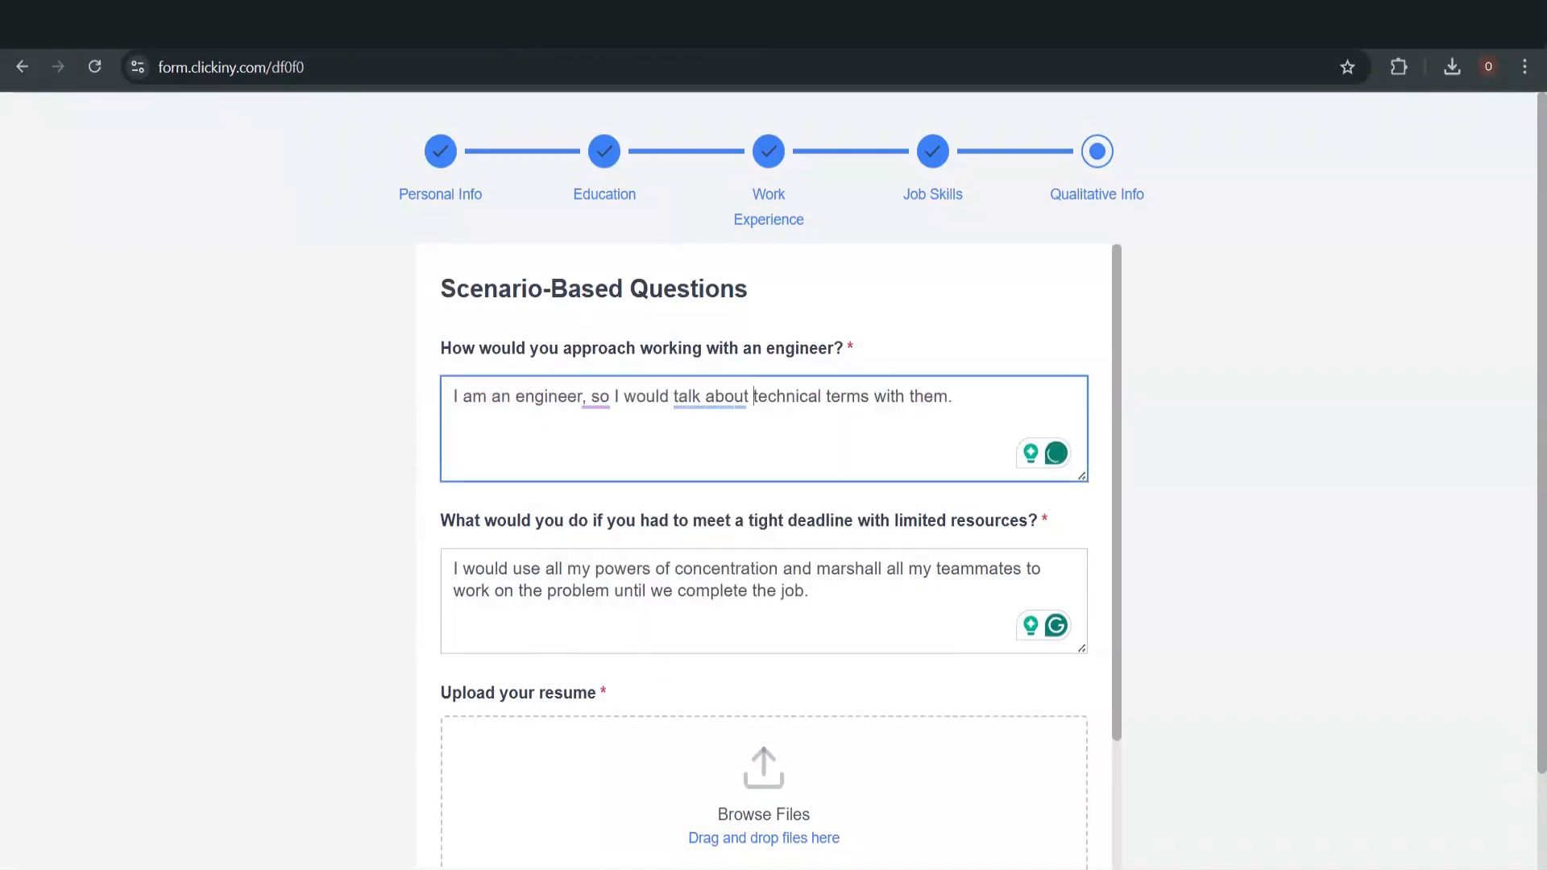
{"action": "scroll", "coordinate": [725, 435], "scroll_direction": "down", "scroll_amount": 1}
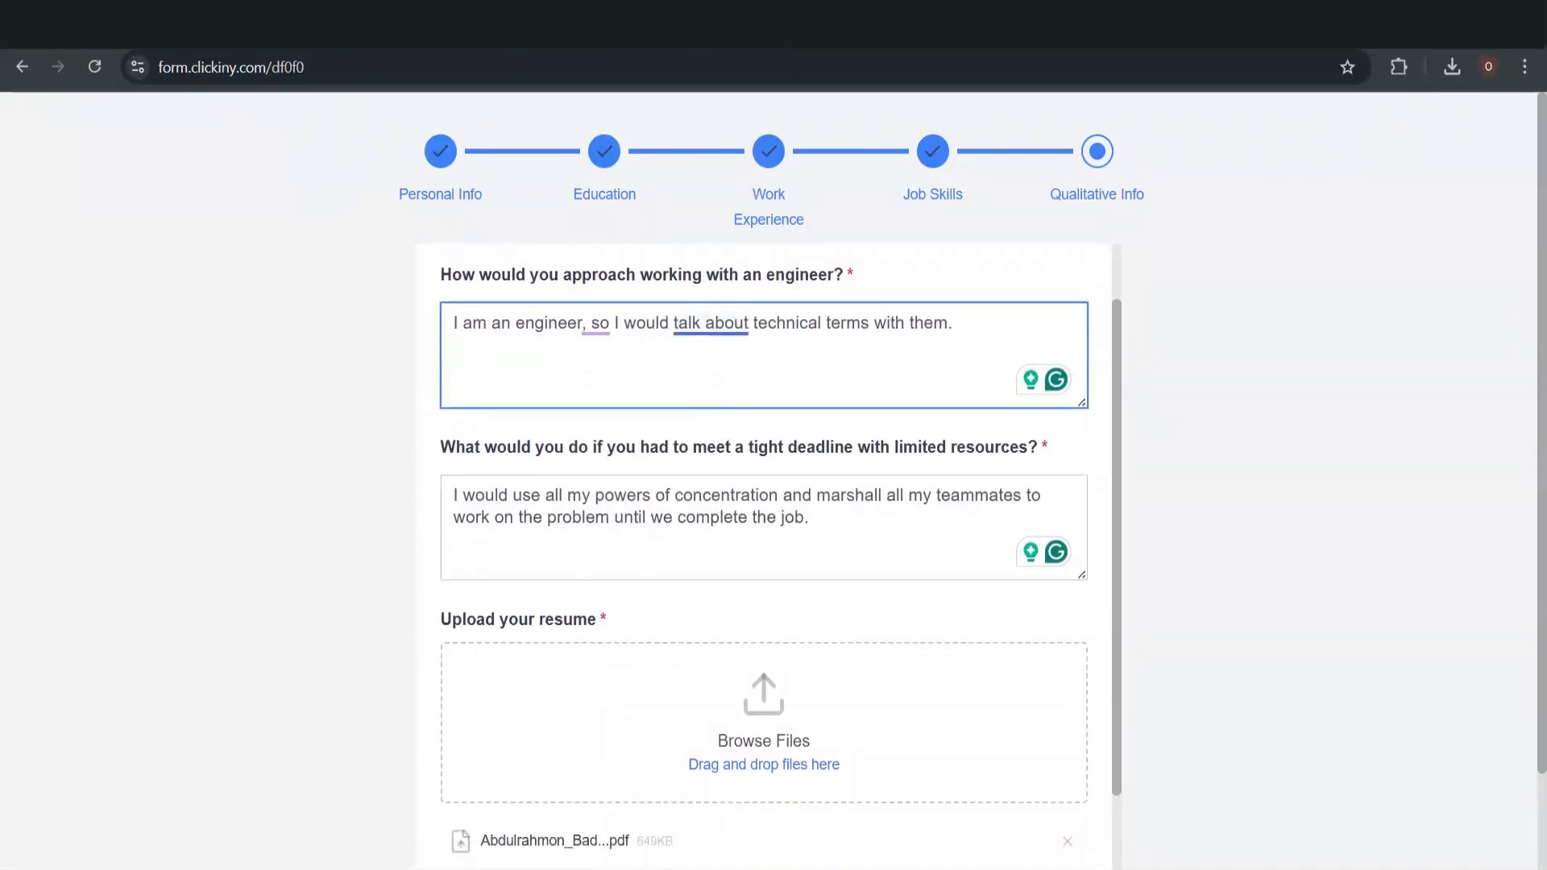
{"action": "mouse_move", "coordinate": [710, 326]}
{"action": "left_click", "coordinate": [742, 442]}
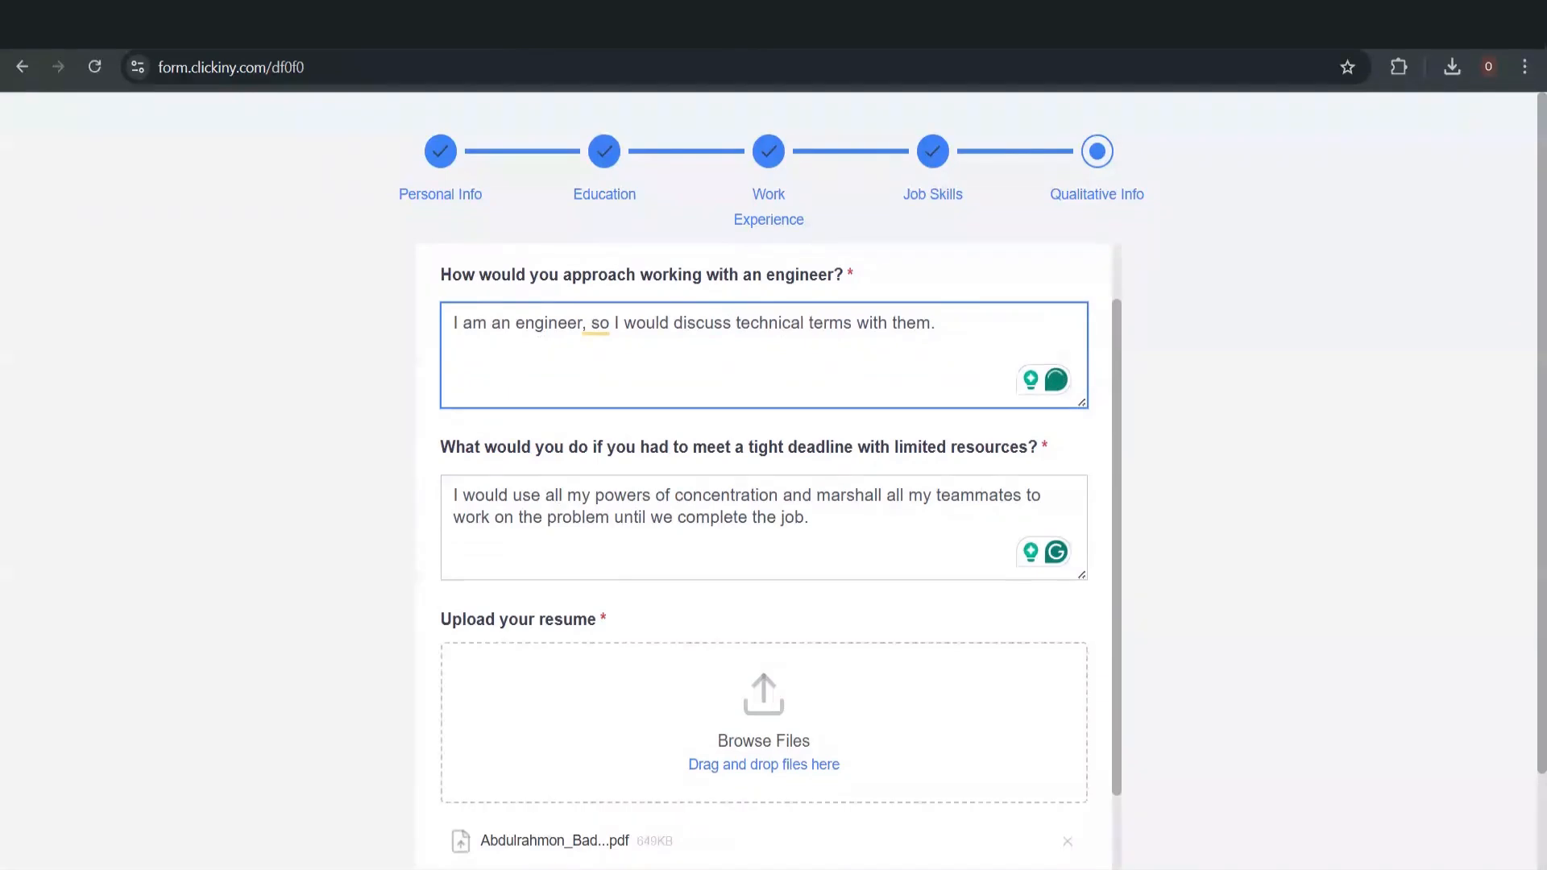
{"action": "mouse_move", "coordinate": [597, 326]}
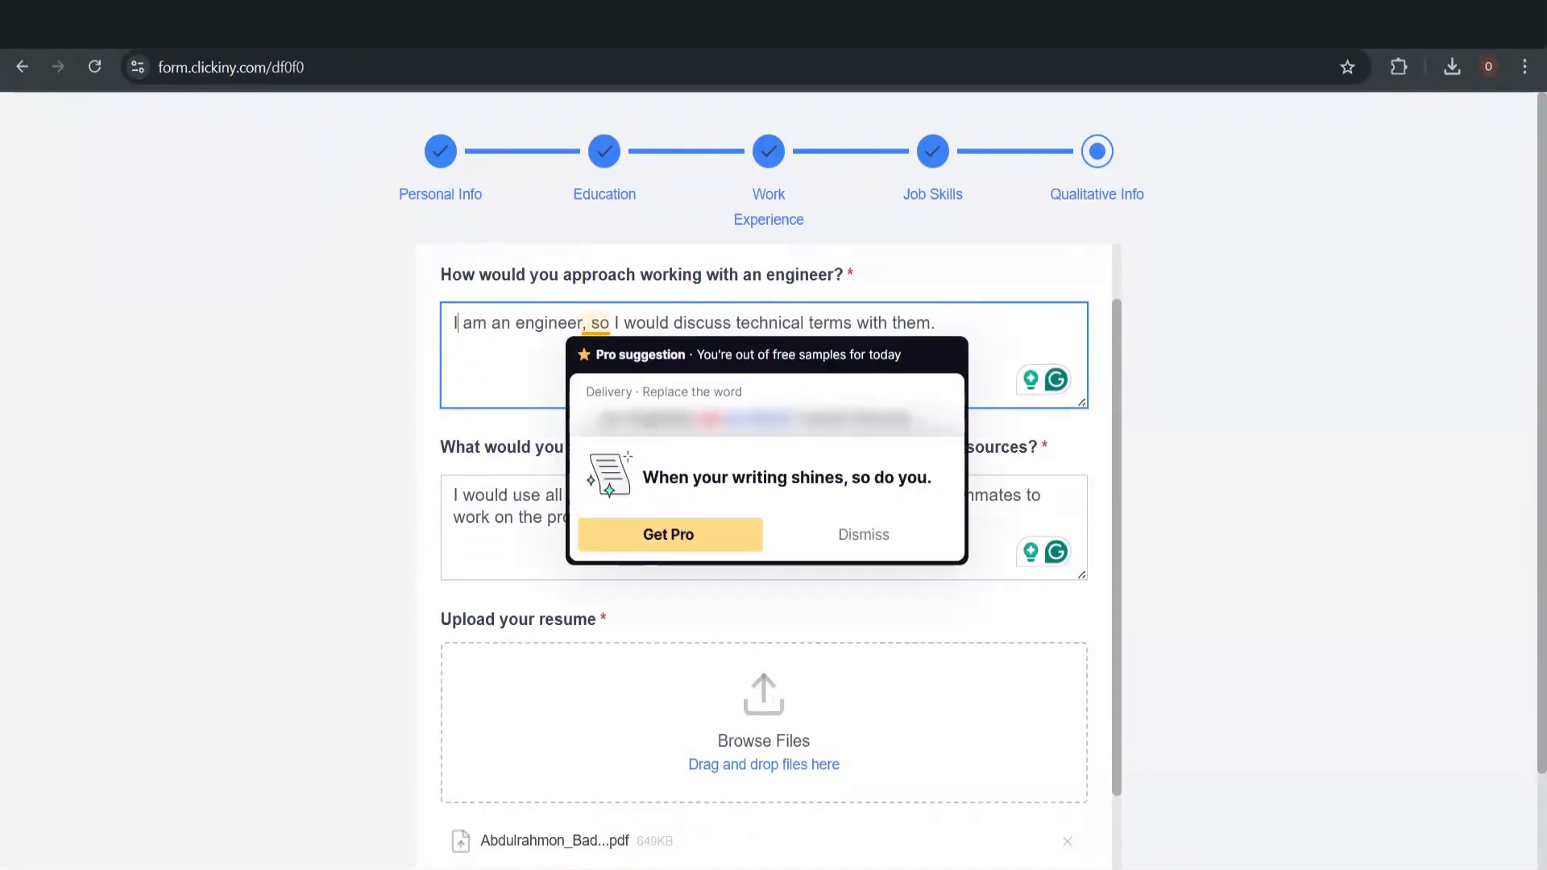
{"action": "scroll", "coordinate": [689, 593], "scroll_direction": "down", "scroll_amount": 2}
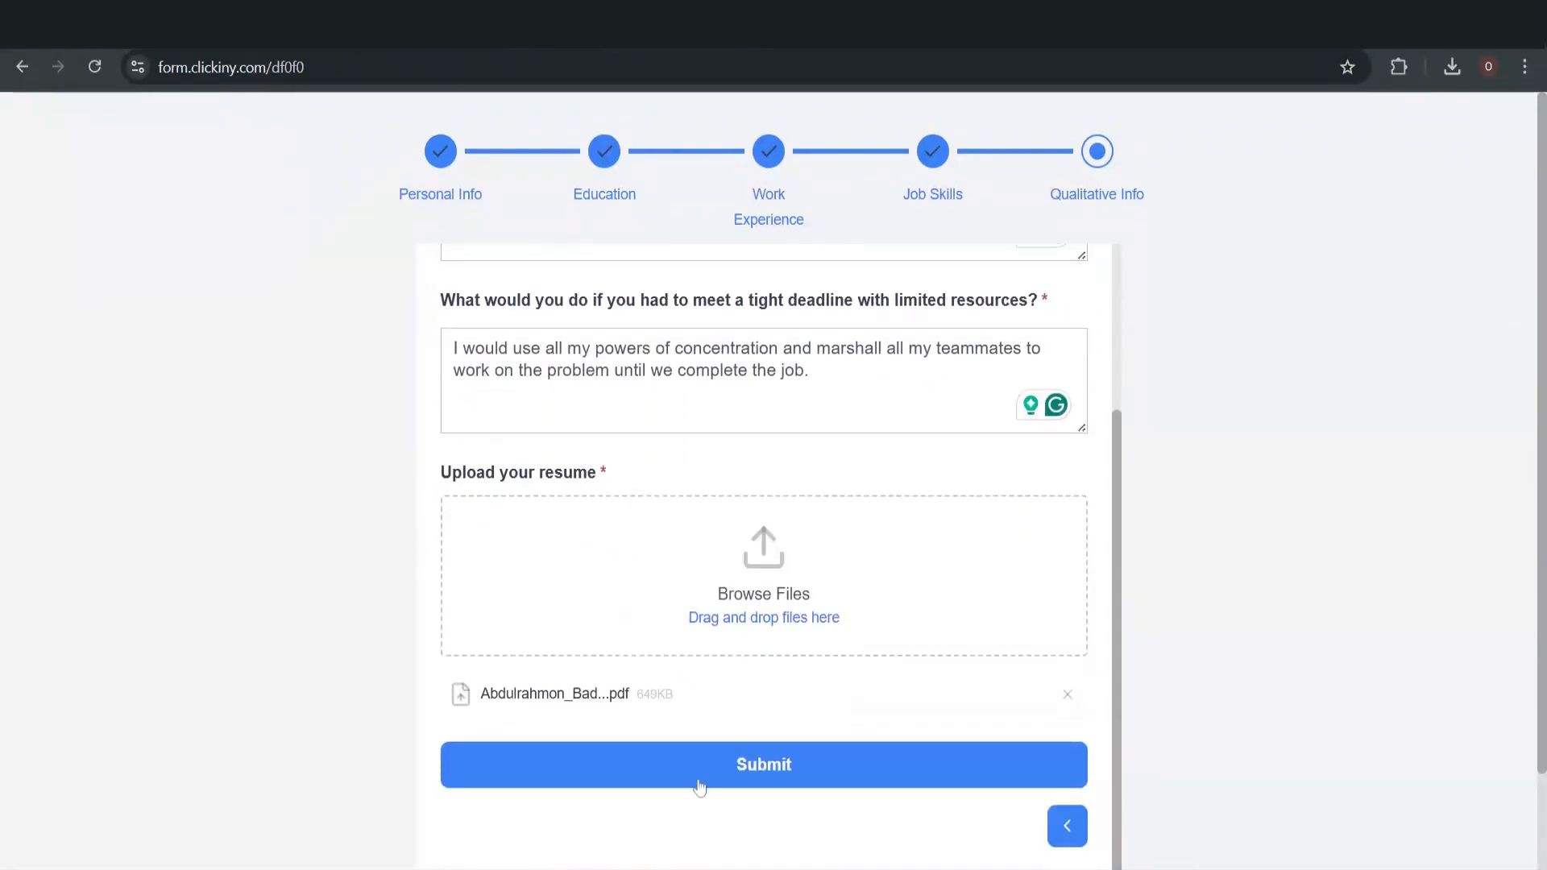
Submit the test application, then return to the Hiring Inc Application Form editor tab
{"action": "left_click", "coordinate": [671, 768]}
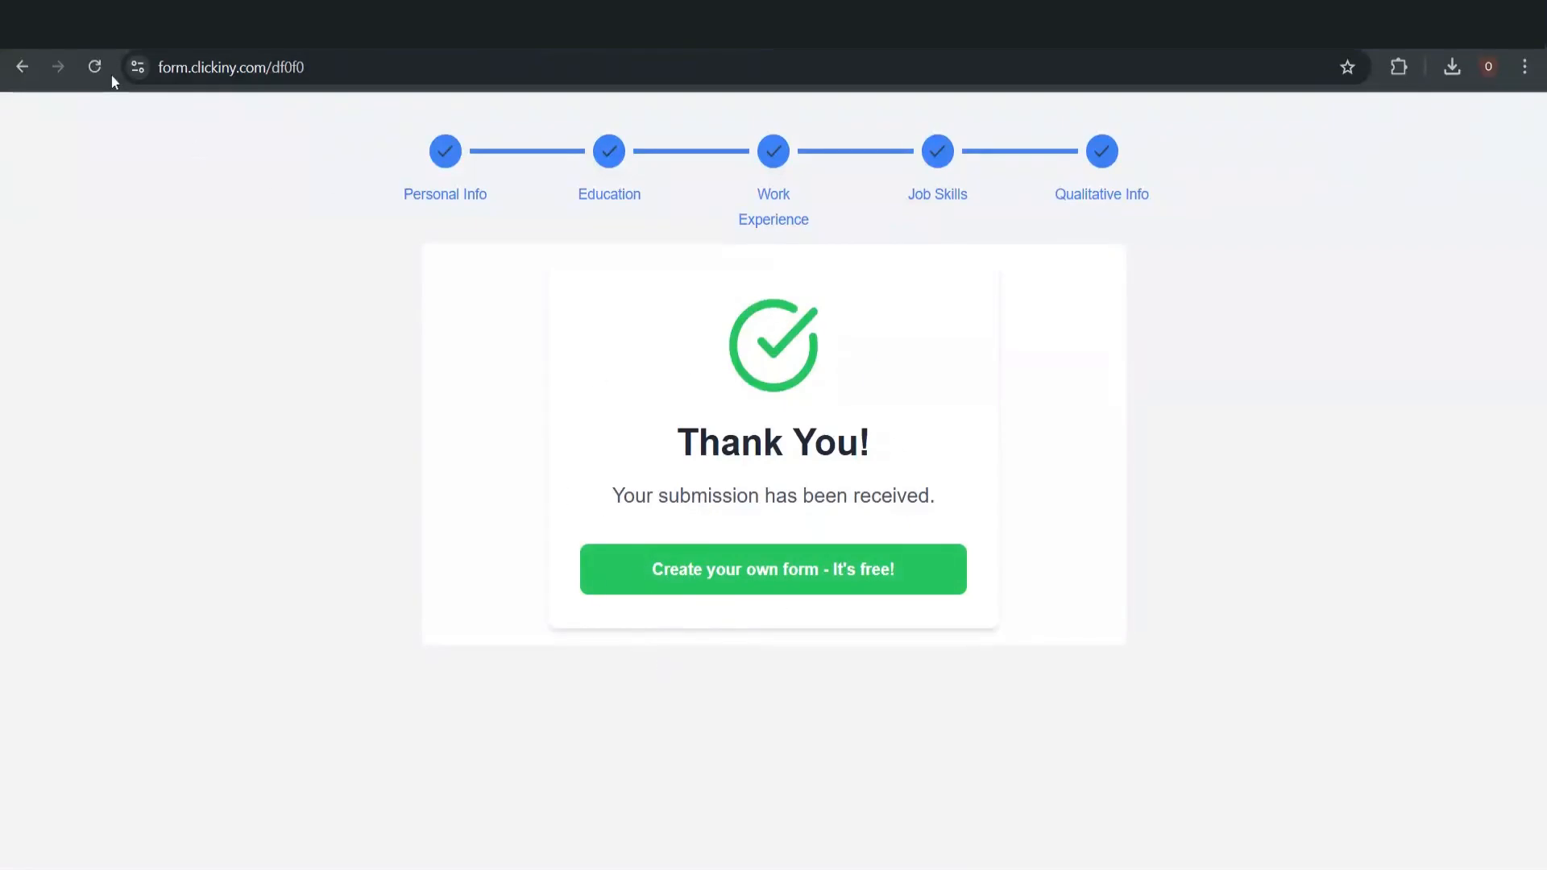
{"action": "left_click", "coordinate": [97, 24]}
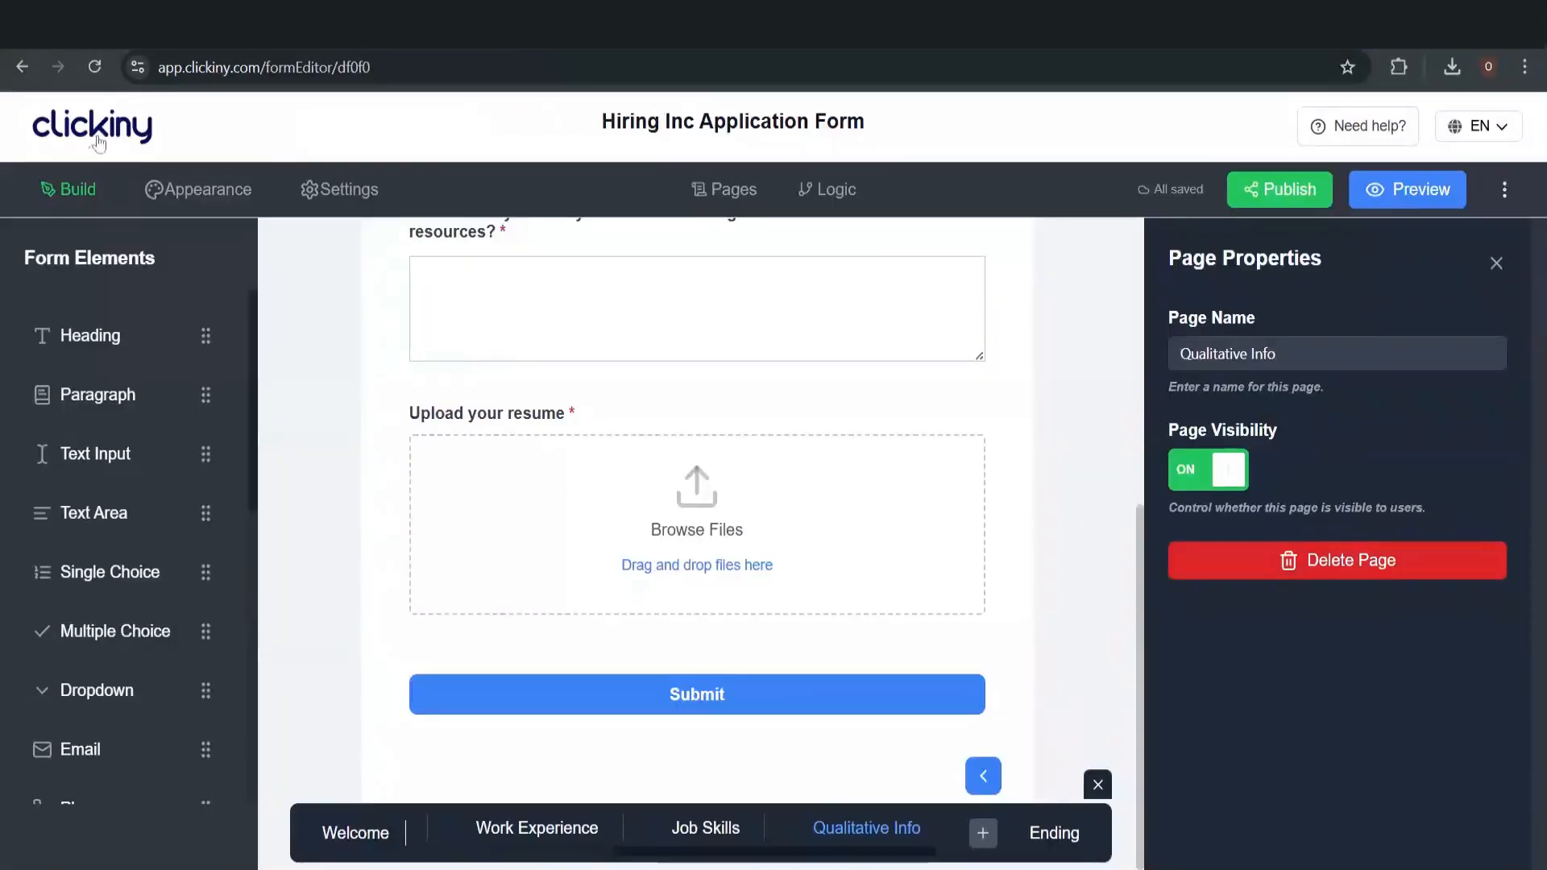
Go to the dashboard and show the Forms list with Hiring Inc Application Form on top
{"action": "left_click", "coordinate": [97, 141]}
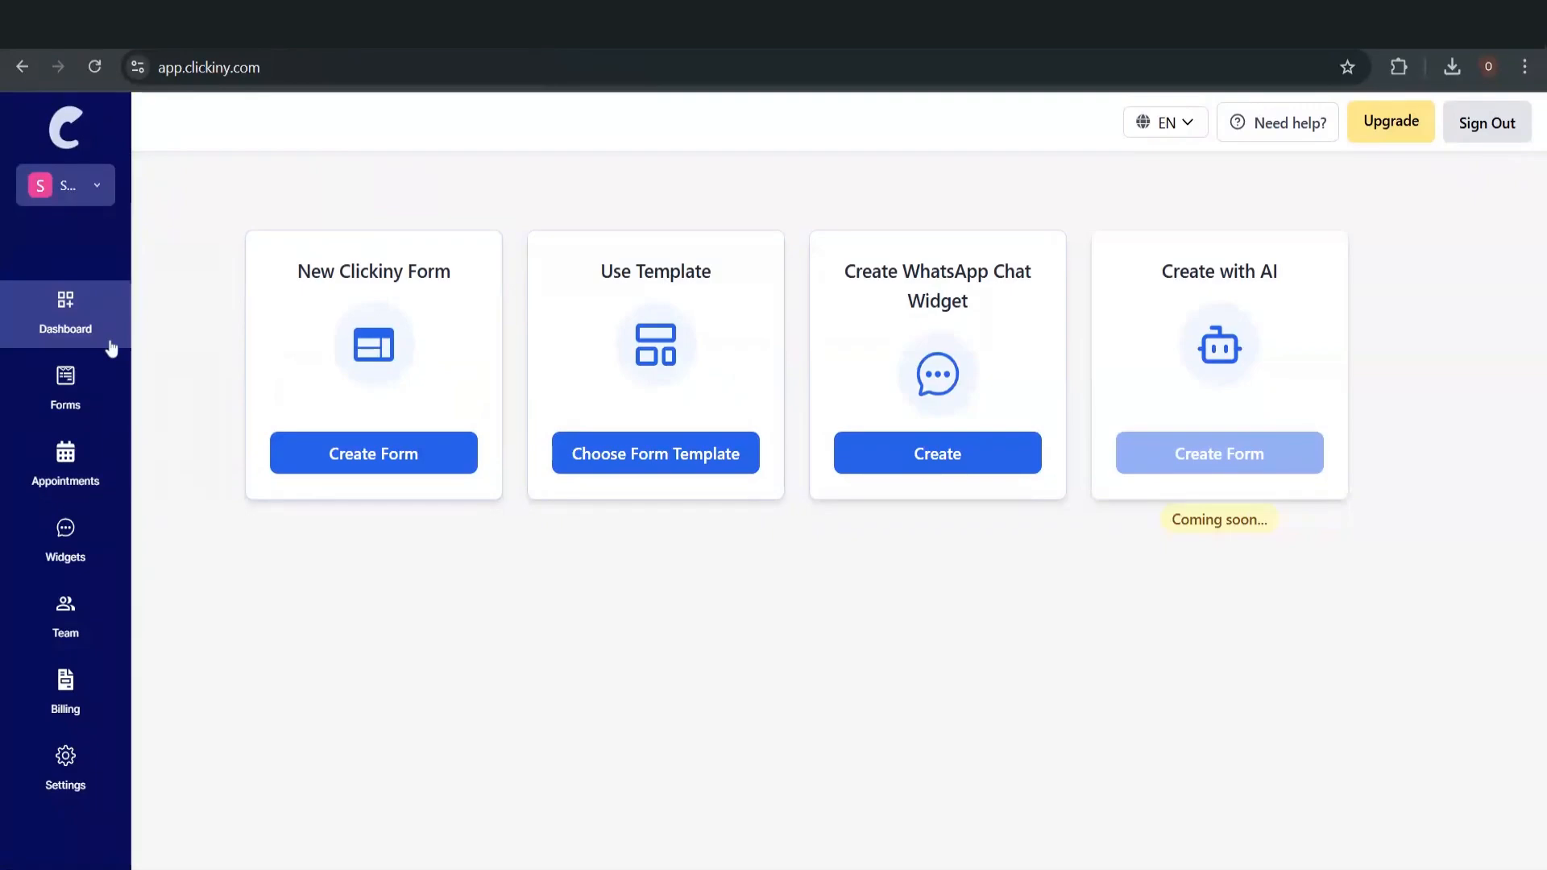
{"action": "left_click", "coordinate": [75, 381]}
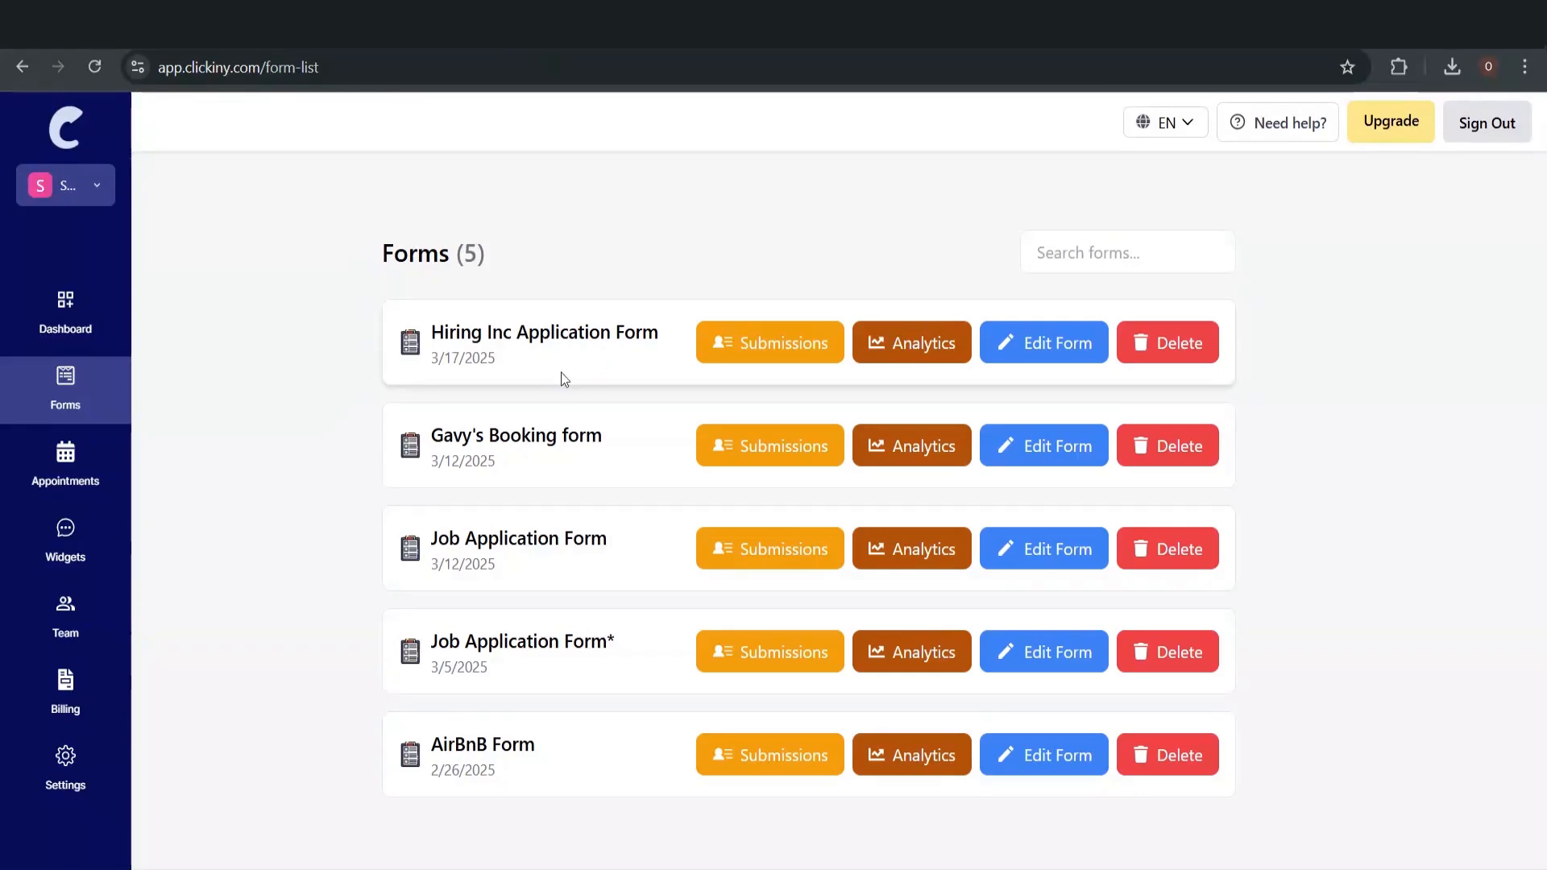
Check the Hiring Inc test submission's score of 8 in the submissions table, then return to the dashboard
{"action": "left_click", "coordinate": [794, 356]}
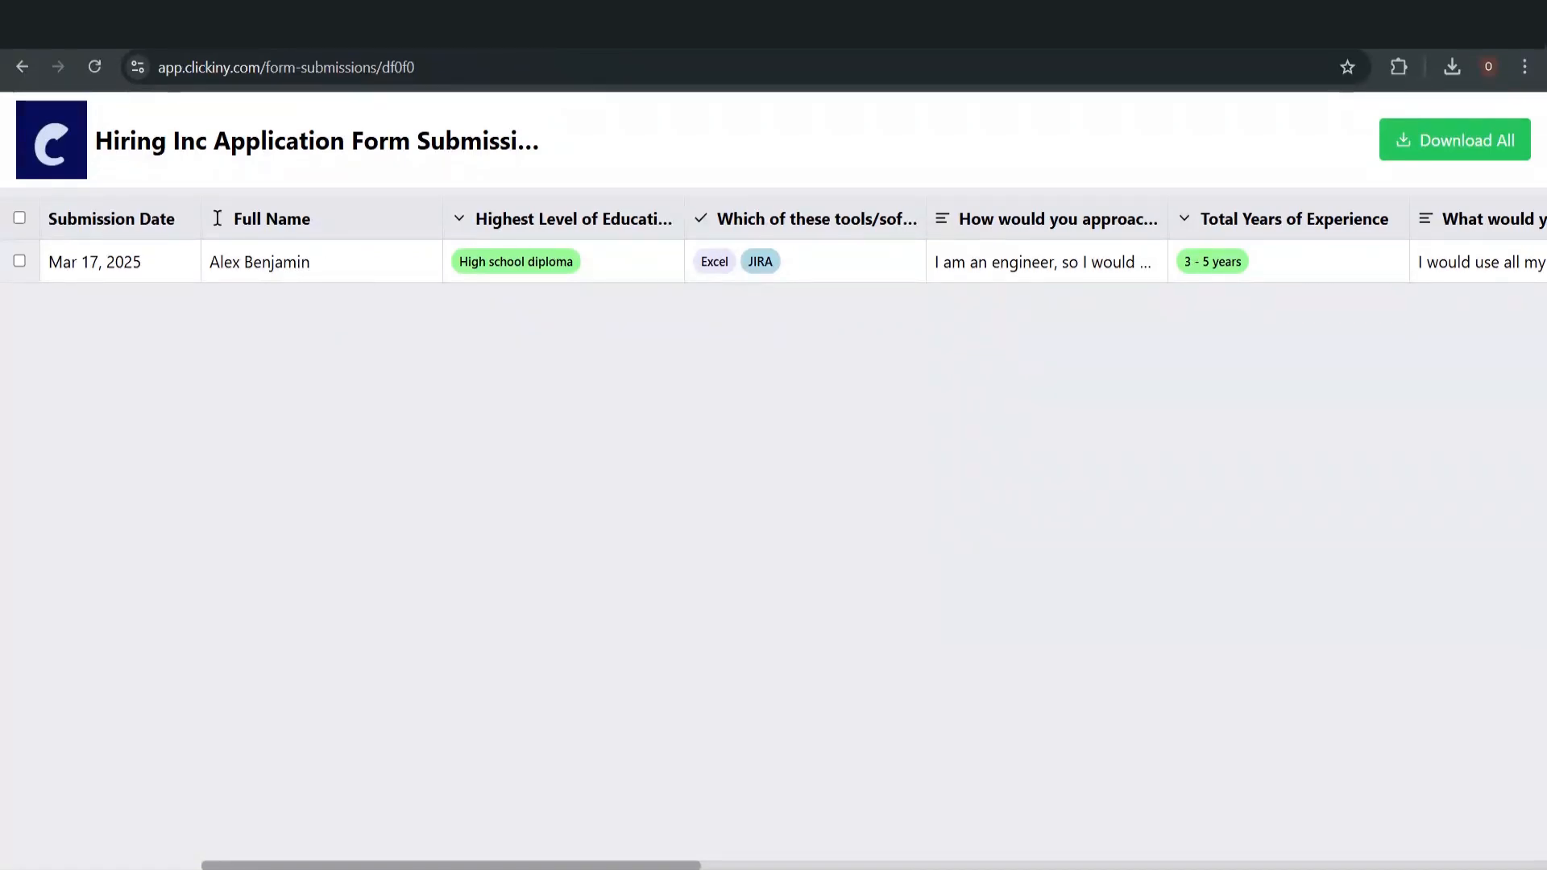
{"action": "scroll", "coordinate": [528, 269], "scroll_direction": "right", "scroll_amount": 9}
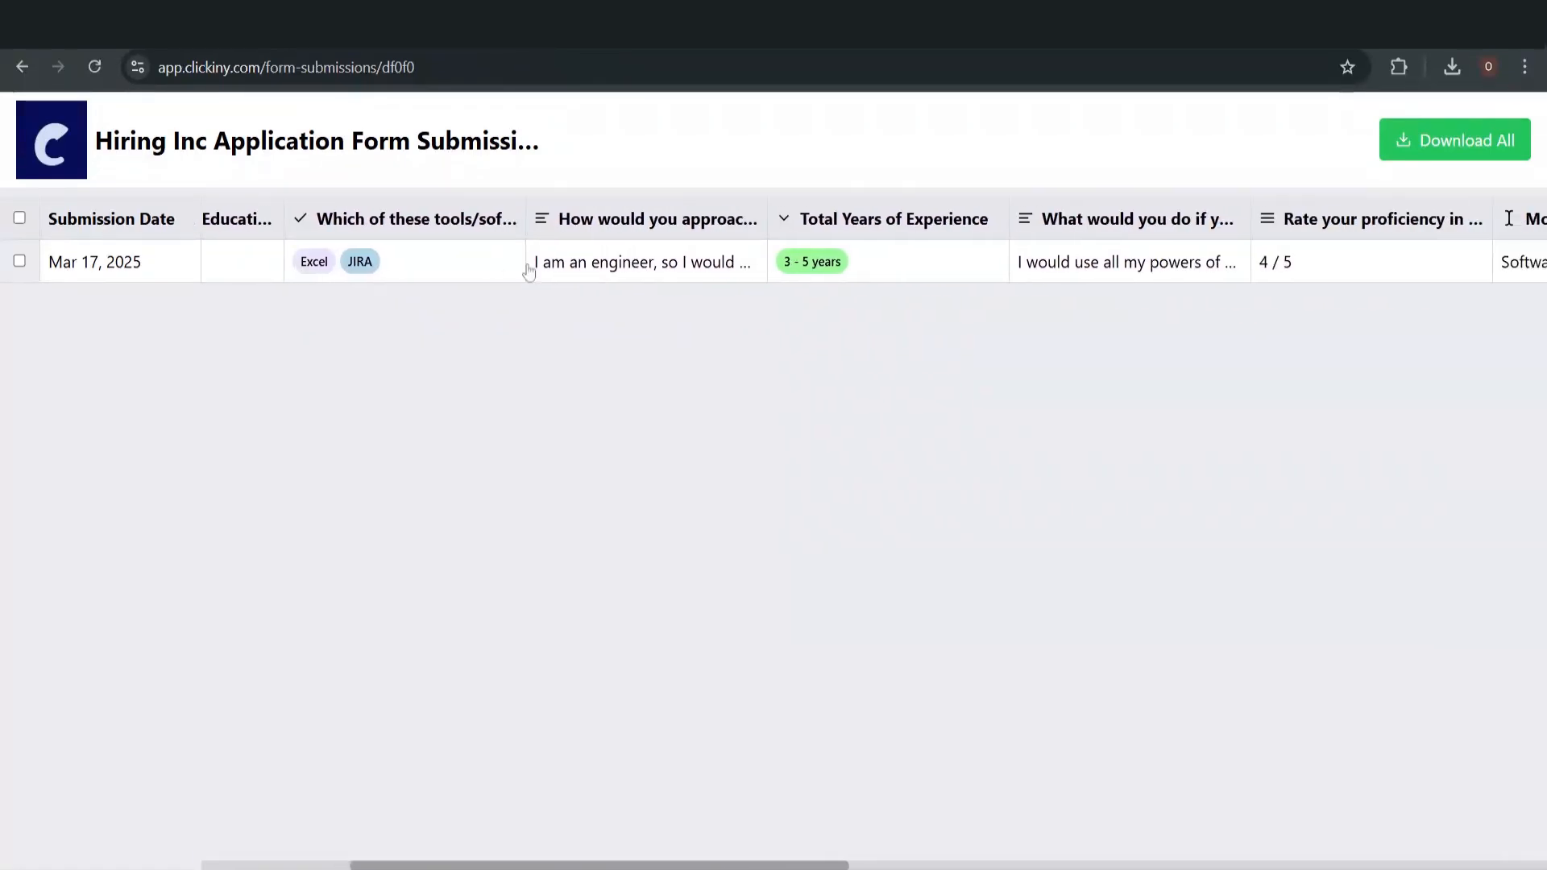
{"action": "scroll", "coordinate": [528, 270], "scroll_direction": "right", "scroll_amount": 18}
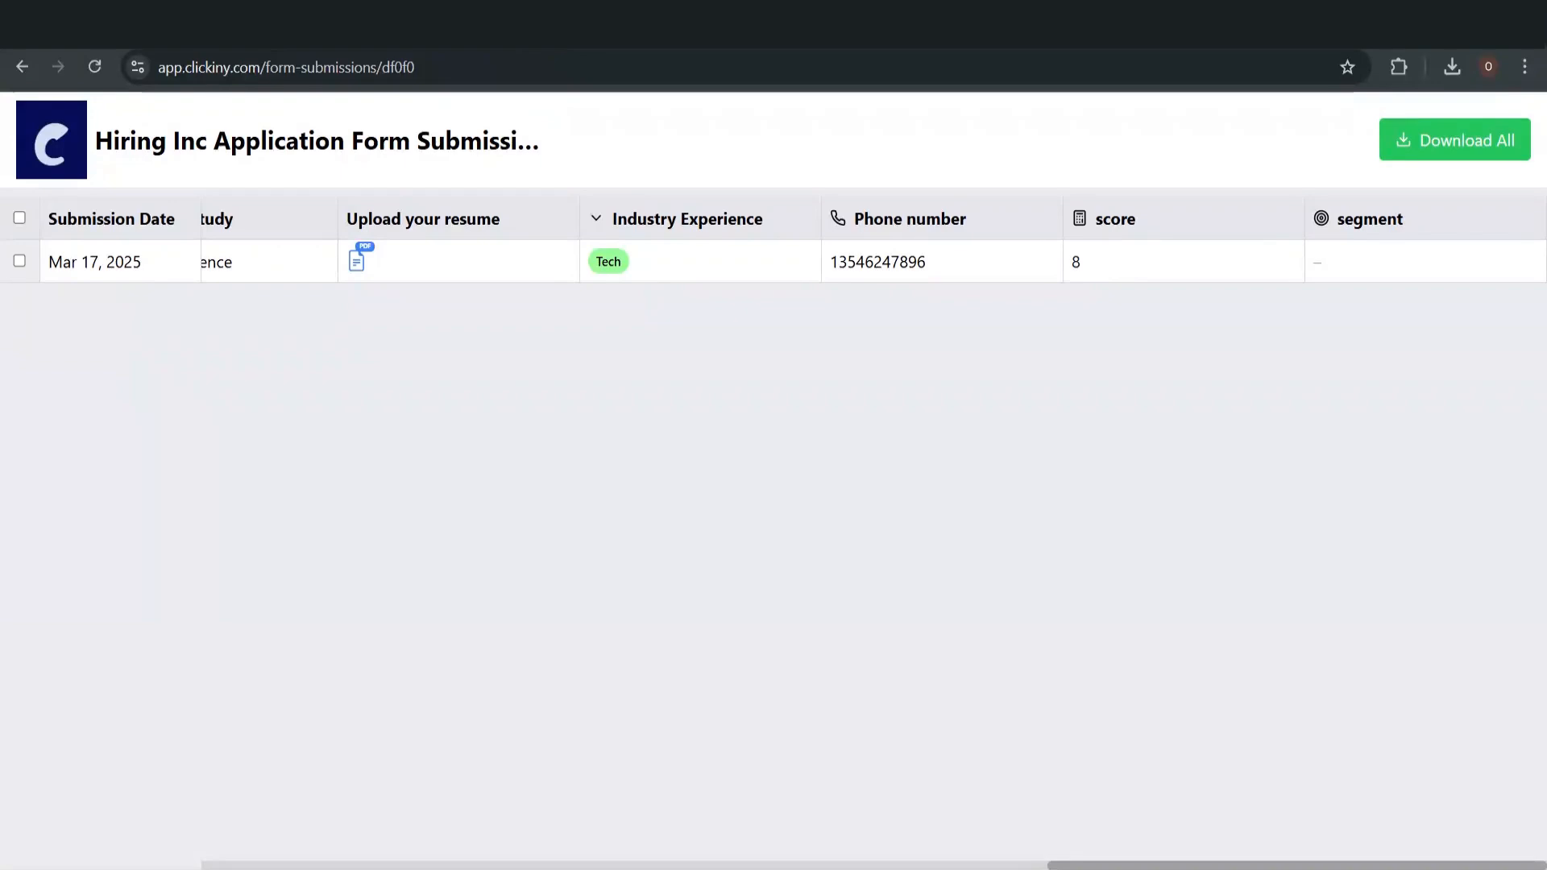
{"action": "scroll", "coordinate": [1108, 257], "scroll_direction": "left", "scroll_amount": 1}
{"action": "scroll", "coordinate": [1107, 259], "scroll_direction": "left", "scroll_amount": 3}
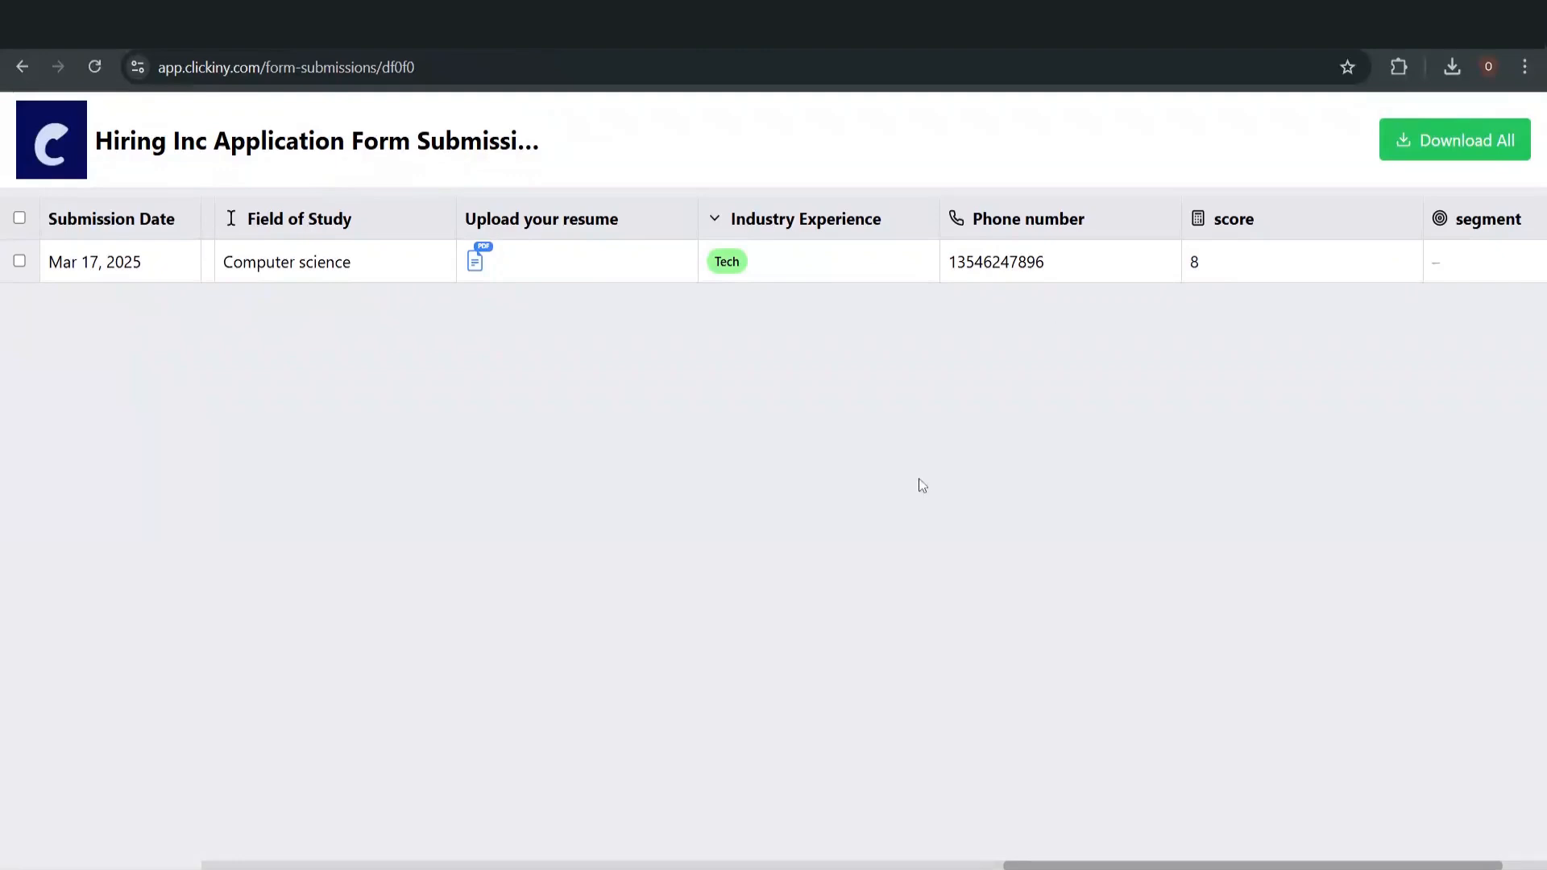
{"action": "scroll", "coordinate": [922, 485], "scroll_direction": "left", "scroll_amount": 15}
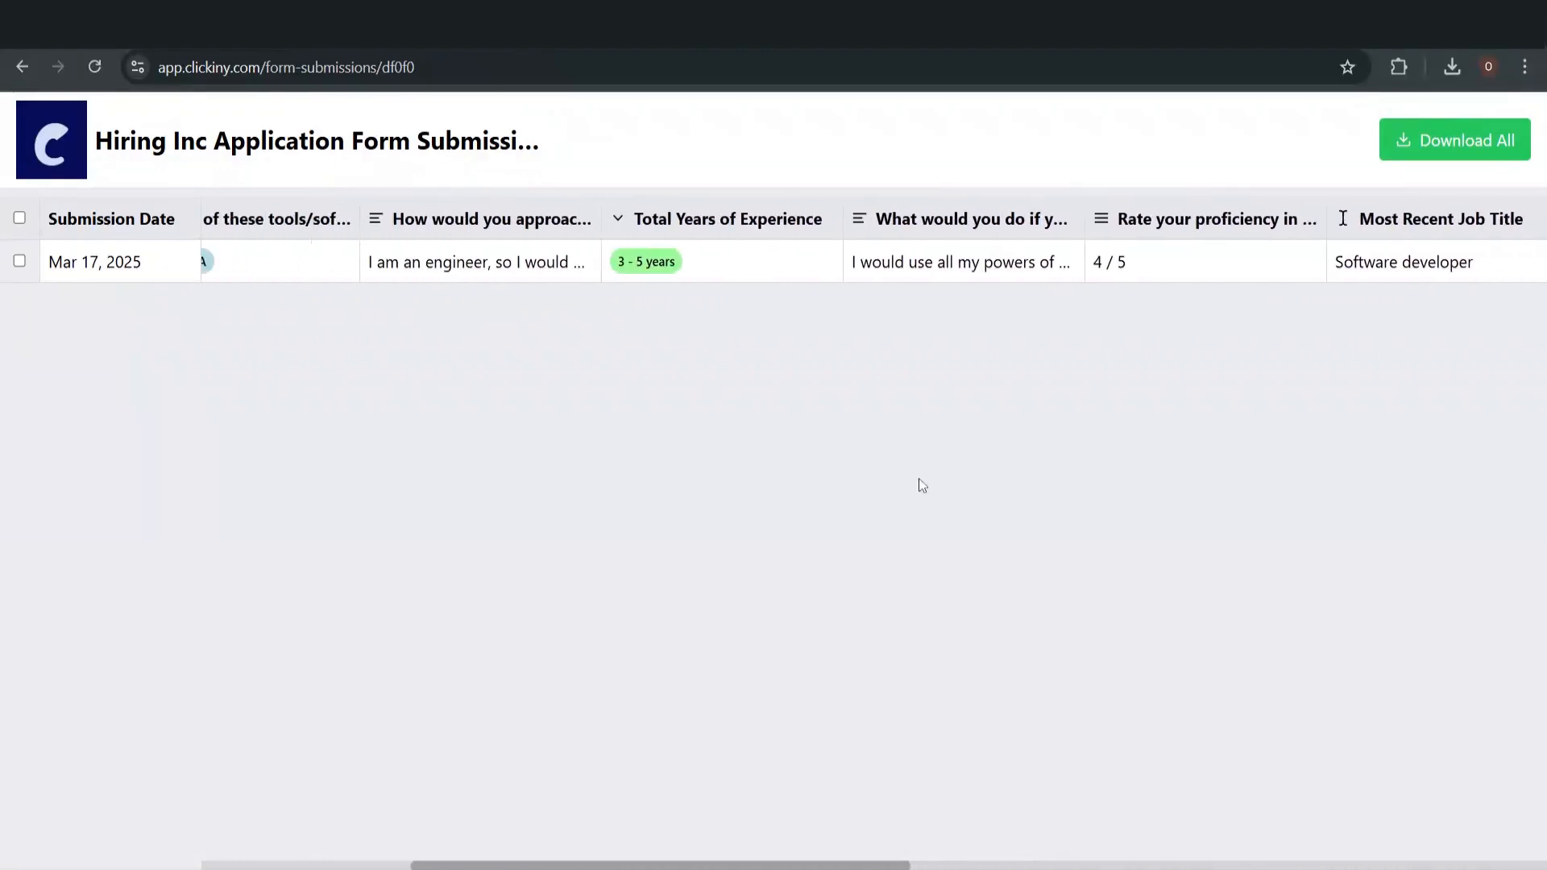
{"action": "scroll", "coordinate": [922, 485], "scroll_direction": "left", "scroll_amount": 1}
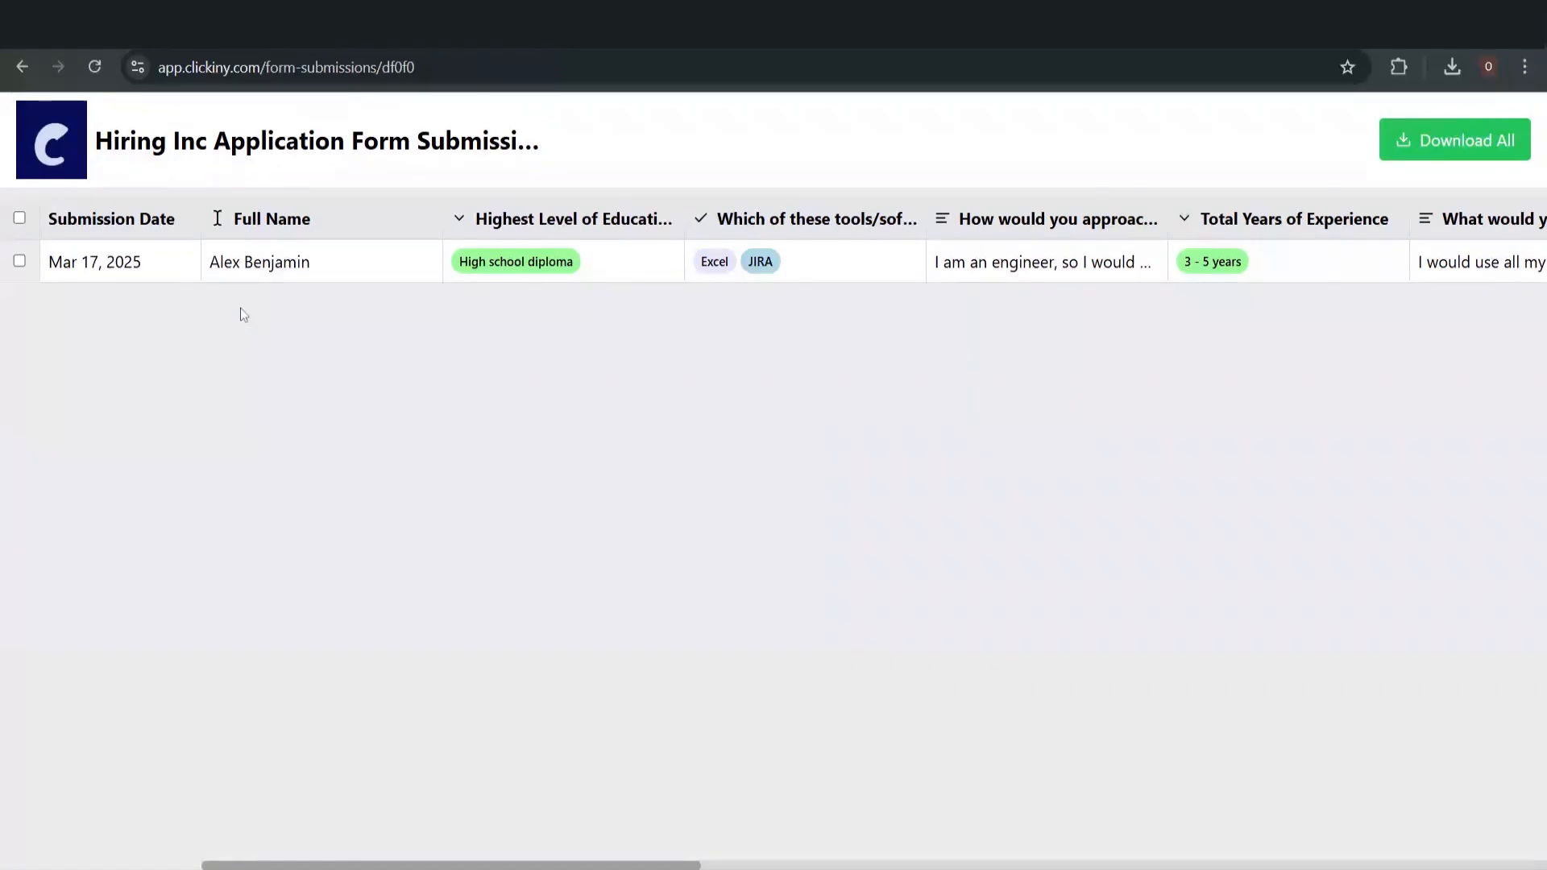
{"action": "scroll", "coordinate": [573, 349], "scroll_direction": "right", "scroll_amount": 15}
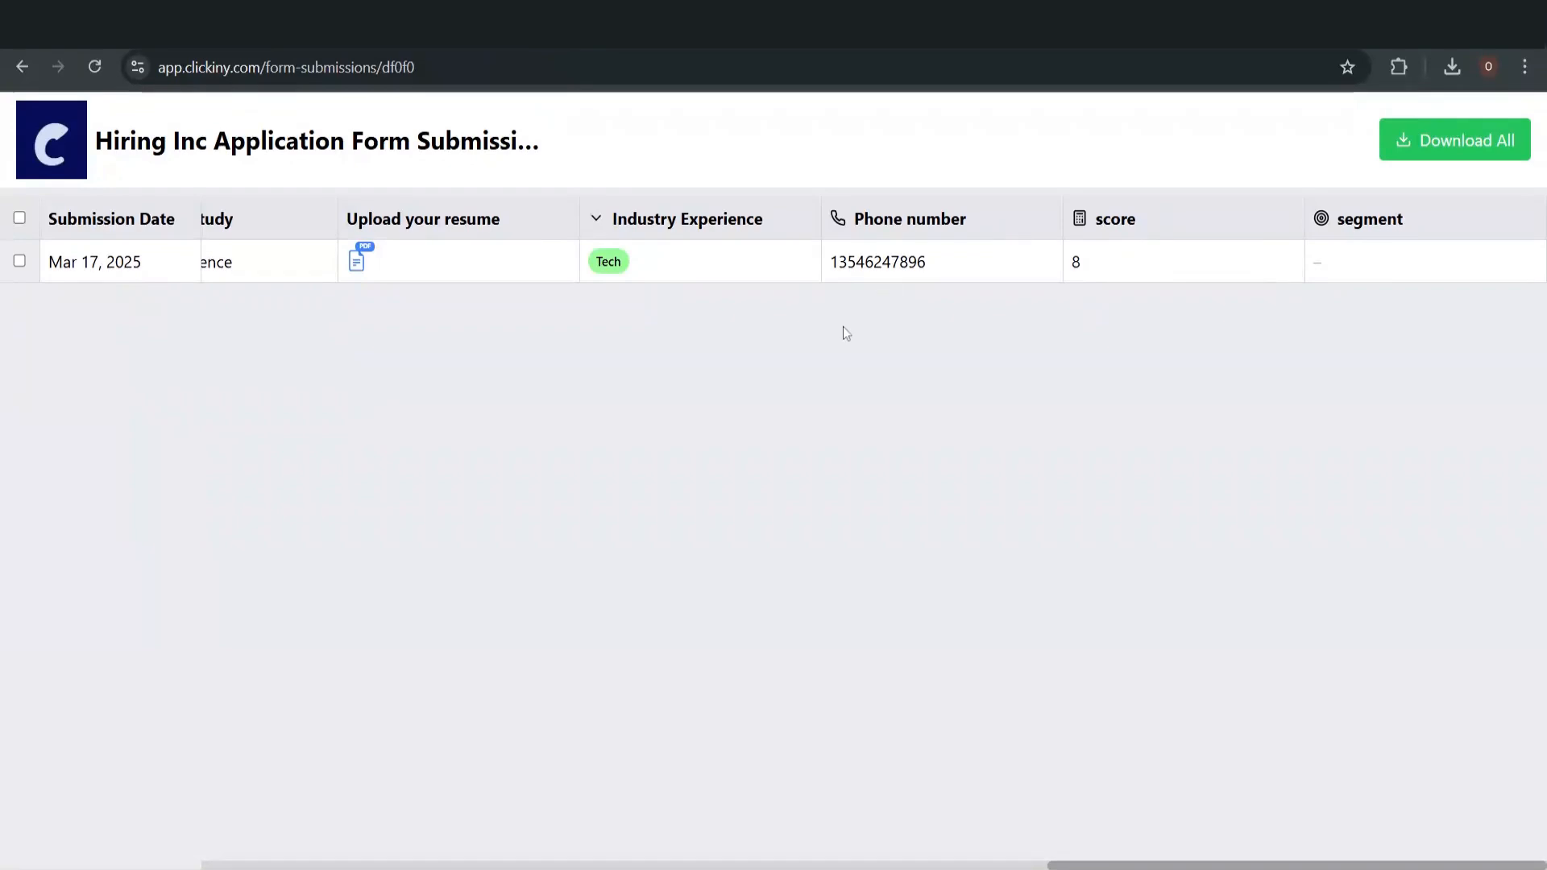
{"action": "scroll", "coordinate": [659, 389], "scroll_direction": "left", "scroll_amount": 15}
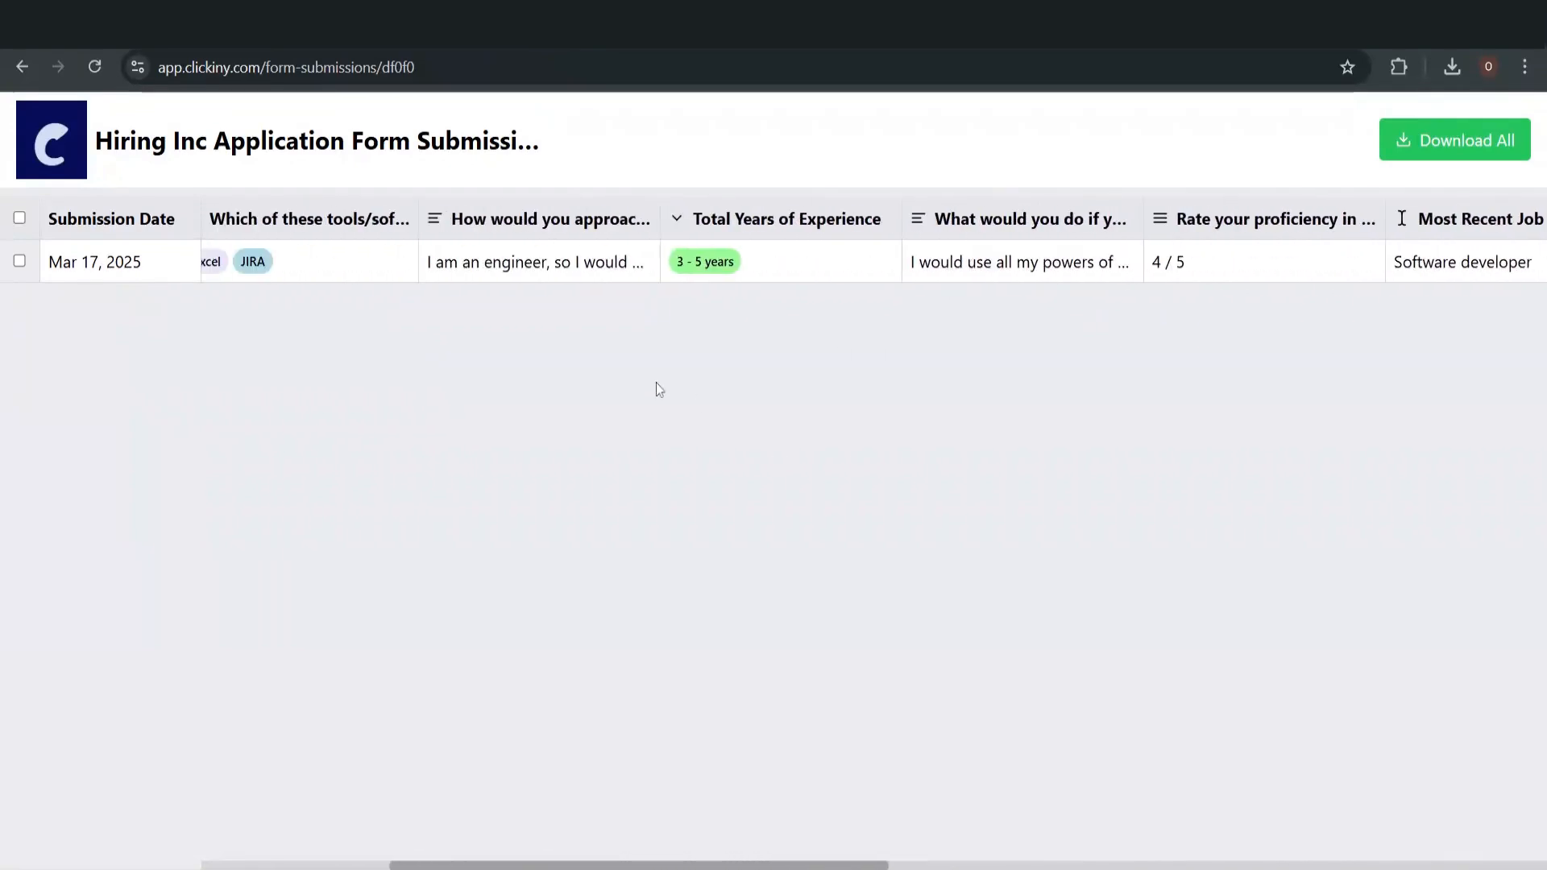
{"action": "scroll", "coordinate": [660, 389], "scroll_direction": "left", "scroll_amount": 4}
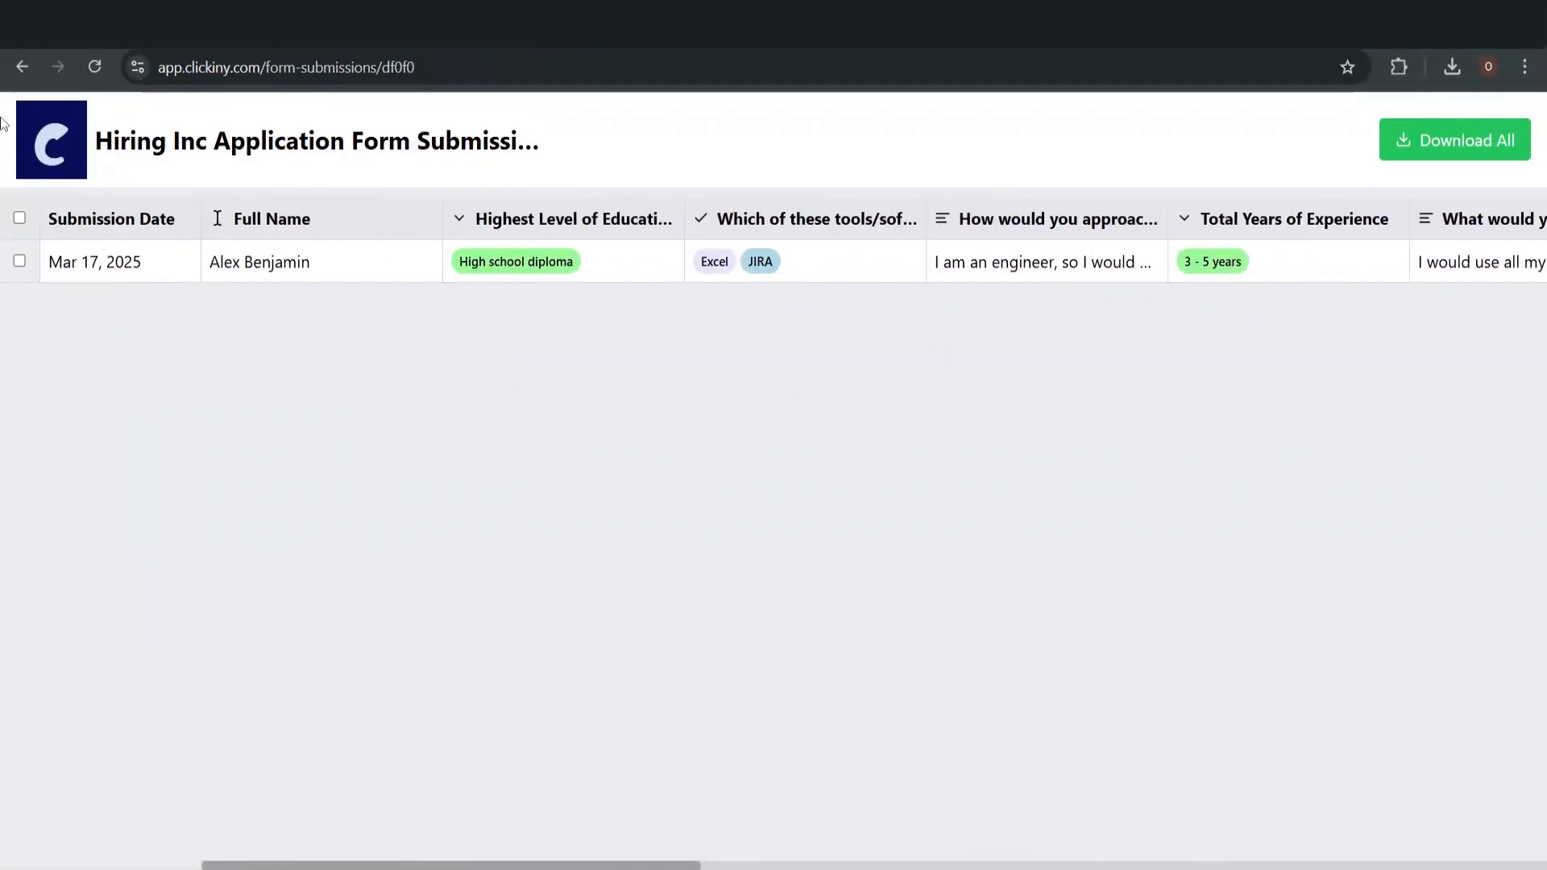
{"action": "left_click", "coordinate": [66, 155]}
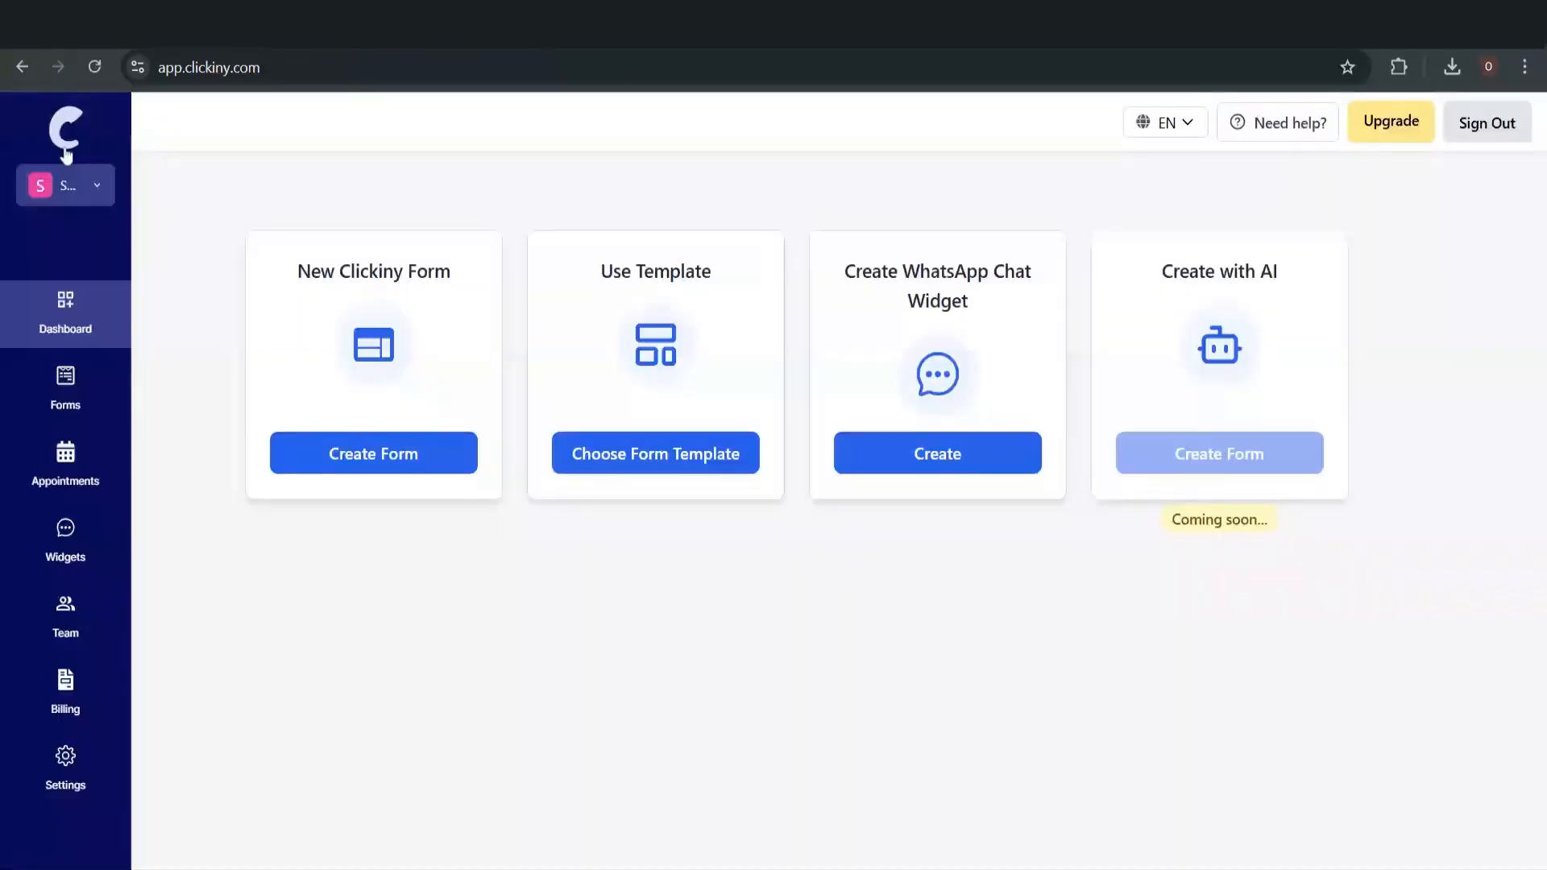